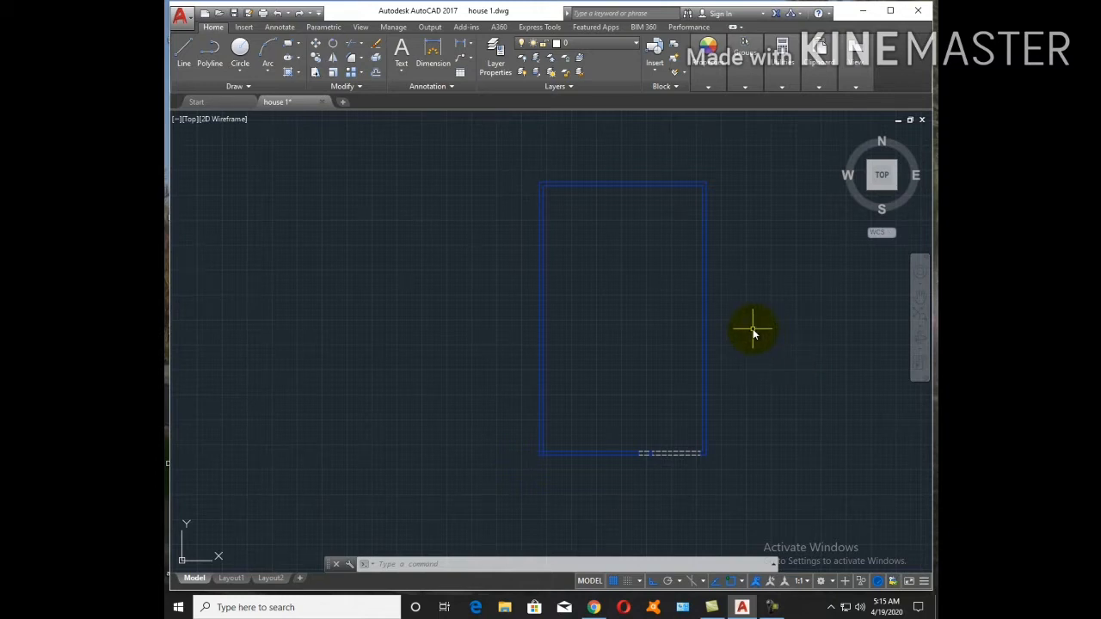
# Add a linear dimension across the outer width of the house plan, just below the bottom wall
pyautogui.moveTo(746, 380); pyautogui.dragTo(698, 365, button='middle')
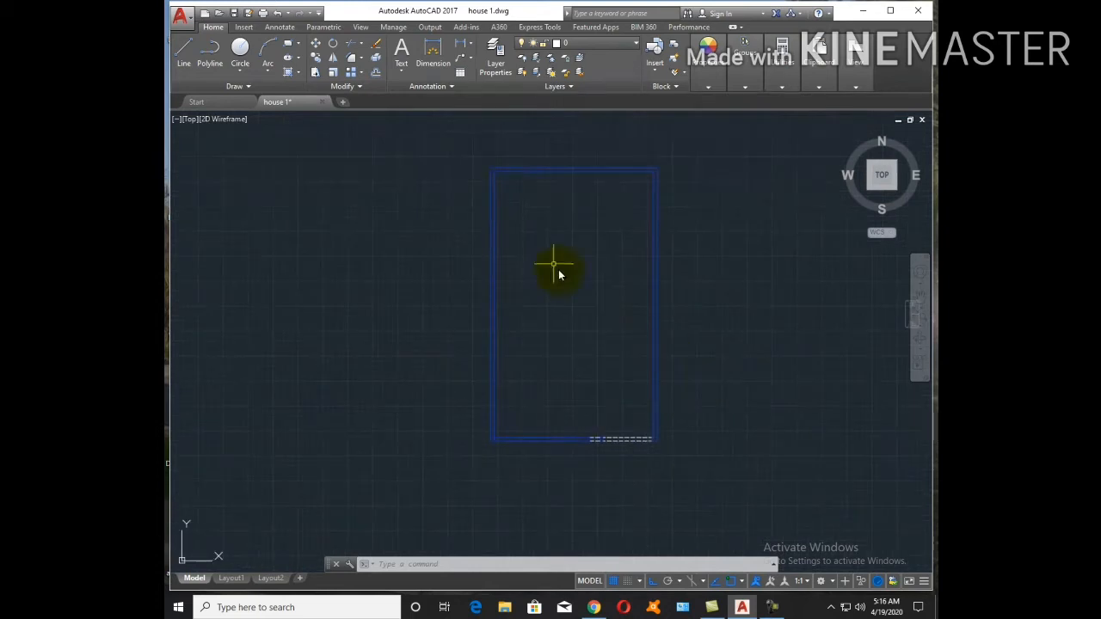
pyautogui.write('dli')
pyautogui.press('Return')
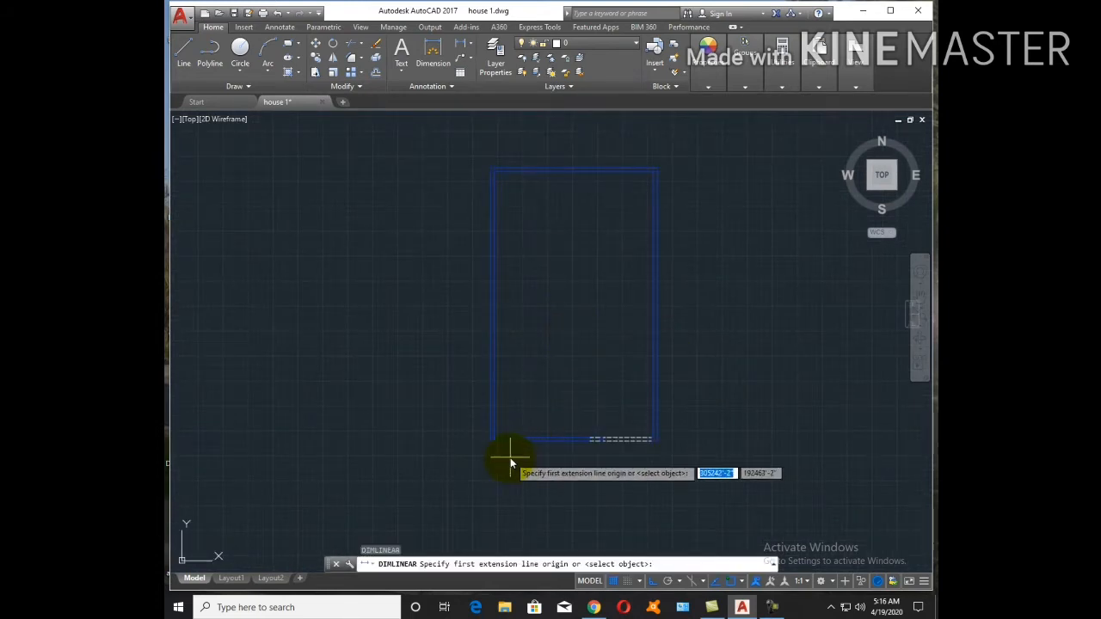
pyautogui.scroll(3, 482, 439)
pyautogui.click(480, 425)
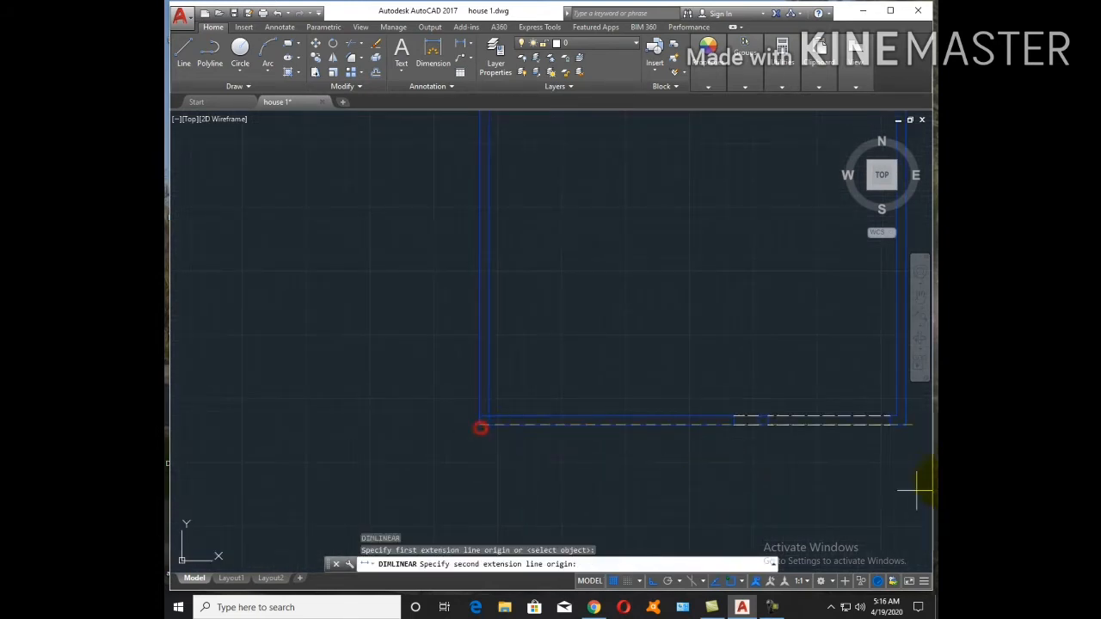
pyautogui.click(905, 425)
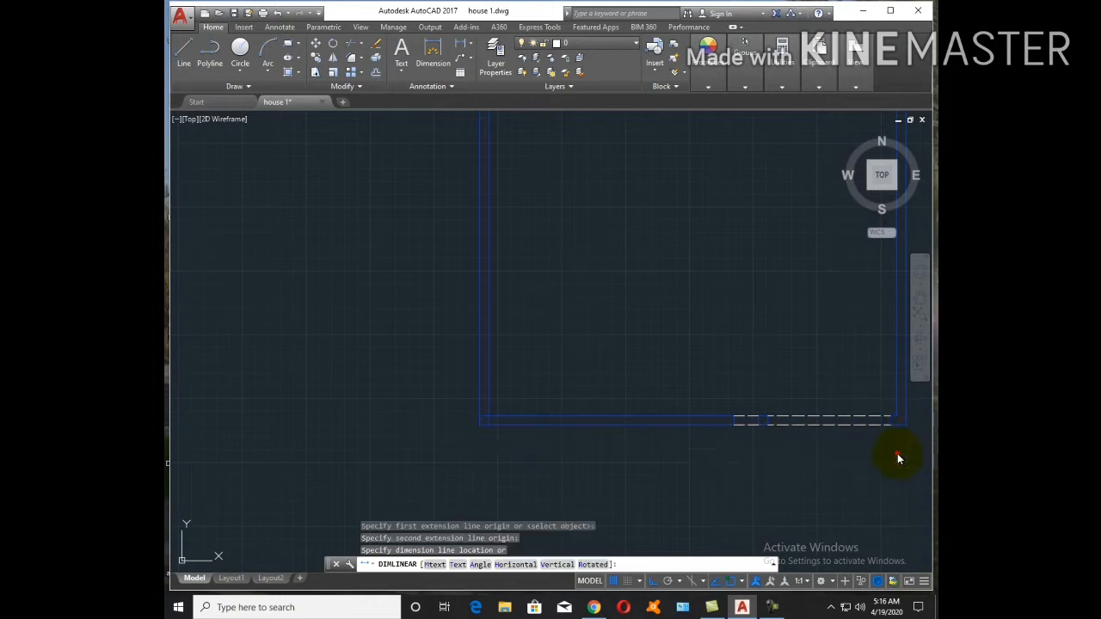
pyautogui.click(898, 454)
# Add a linear dimension along the full outer length of the plan's left wall
pyautogui.press('Return')
pyautogui.click(476, 425)
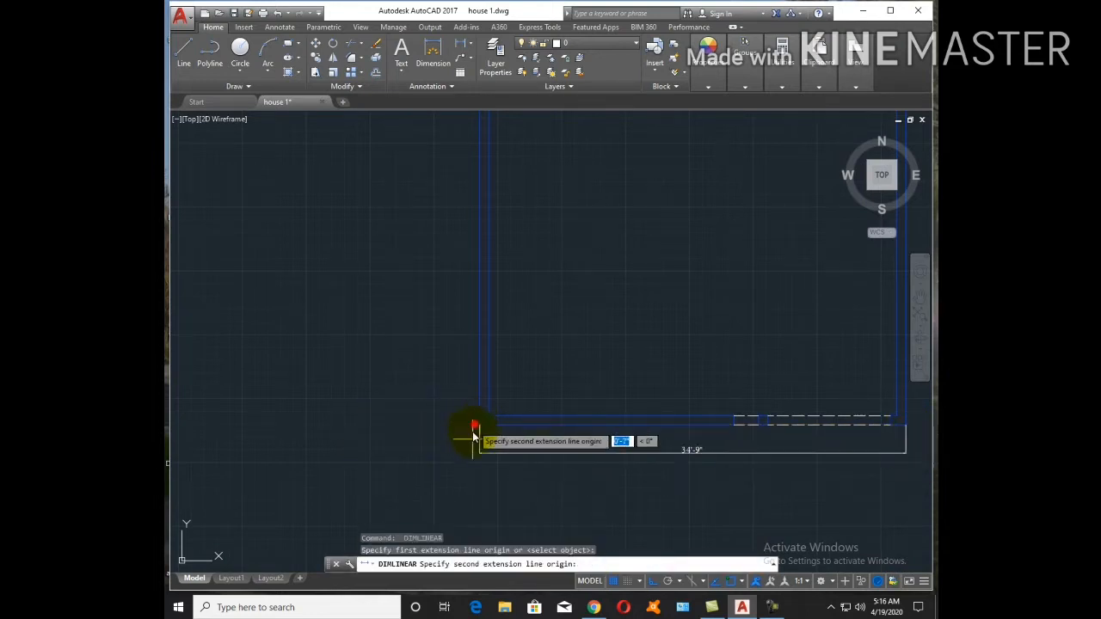
pyautogui.scroll(-3, 467, 386)
pyautogui.scroll(3, 462, 315)
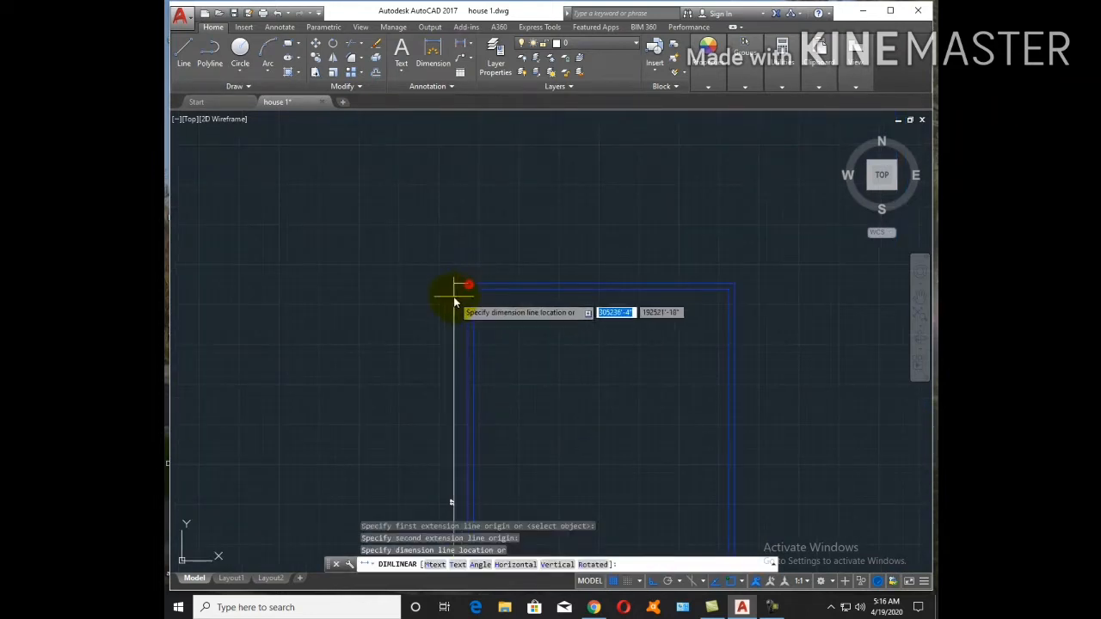
pyautogui.click(456, 287)
pyautogui.scroll(3, 447, 499)
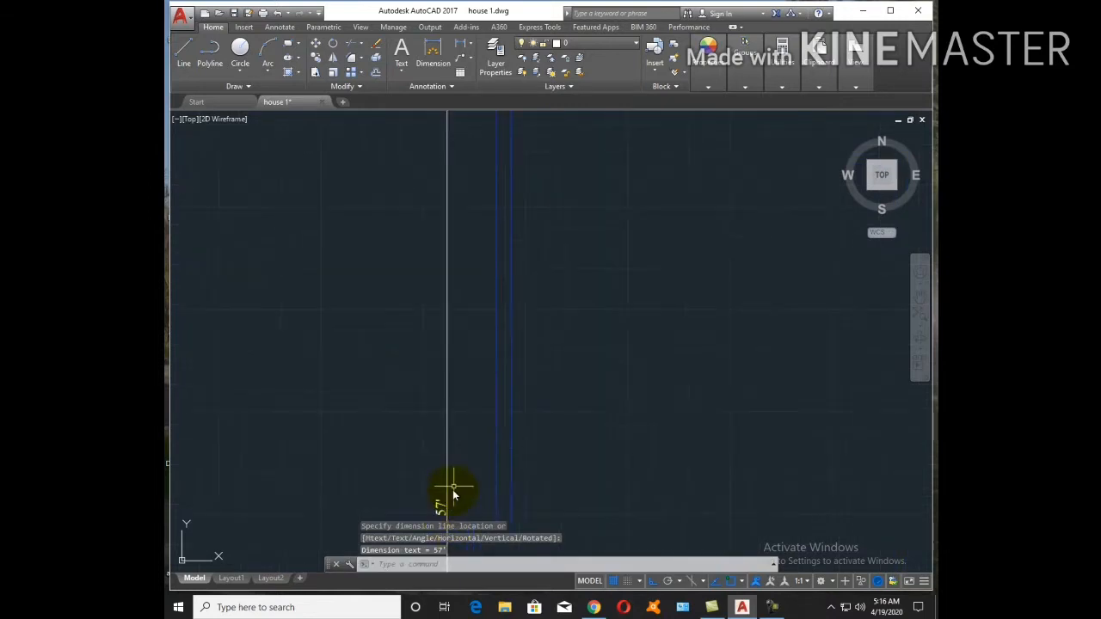
pyautogui.scroll(-5, 459, 352)
pyautogui.scroll(5, 522, 472)
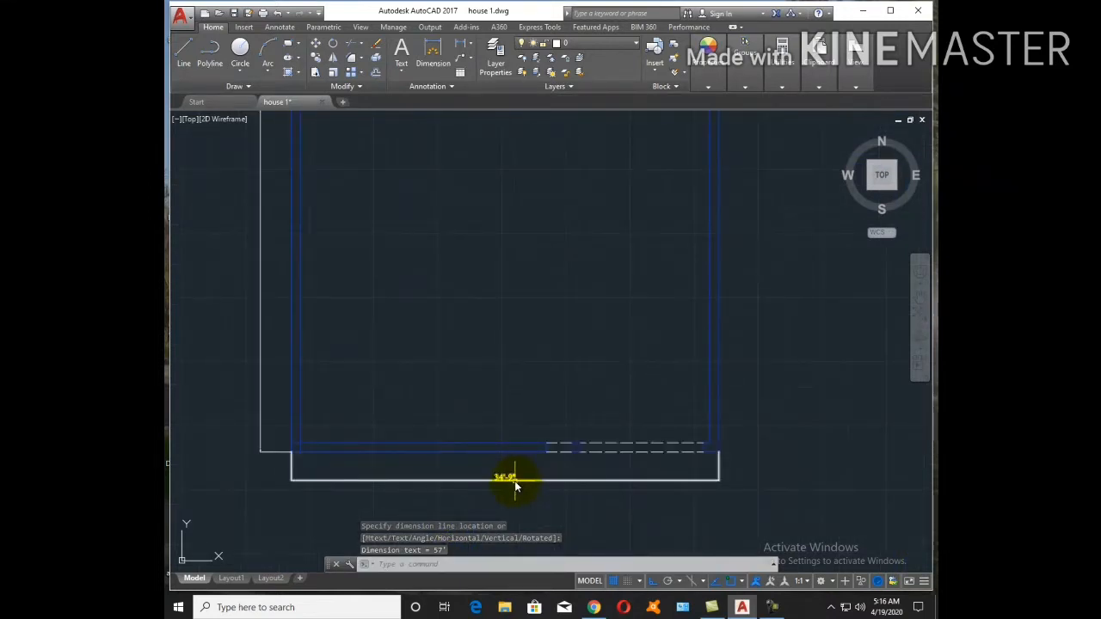
# Delete the two linear dimensions along the bottom and left walls
pyautogui.click(514, 482)
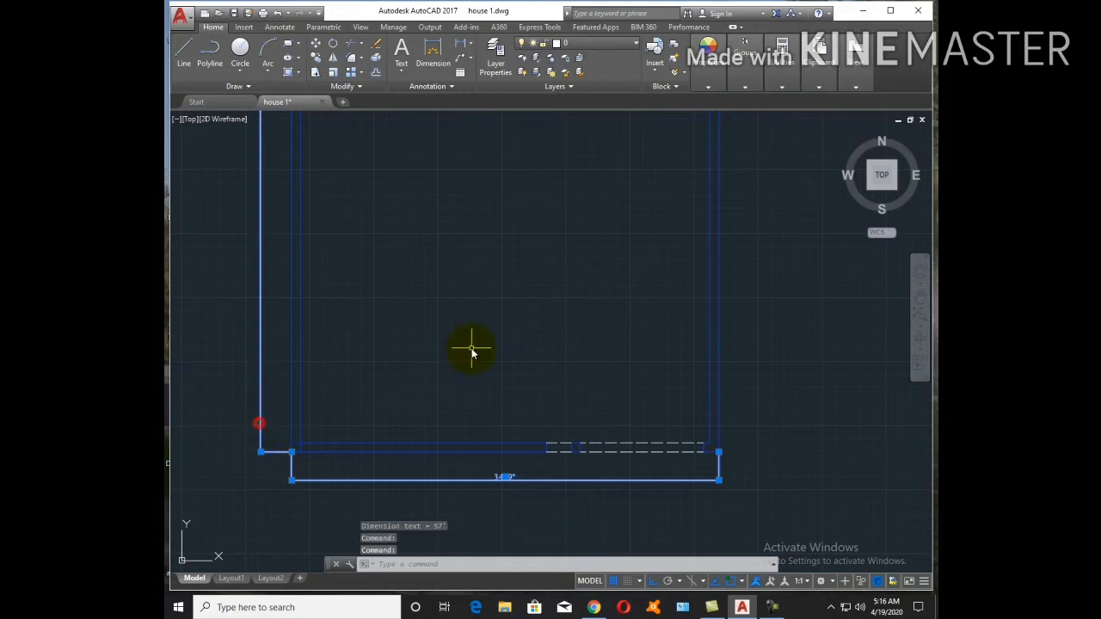
pyautogui.press('Delete')
pyautogui.scroll(-3, 507, 384)
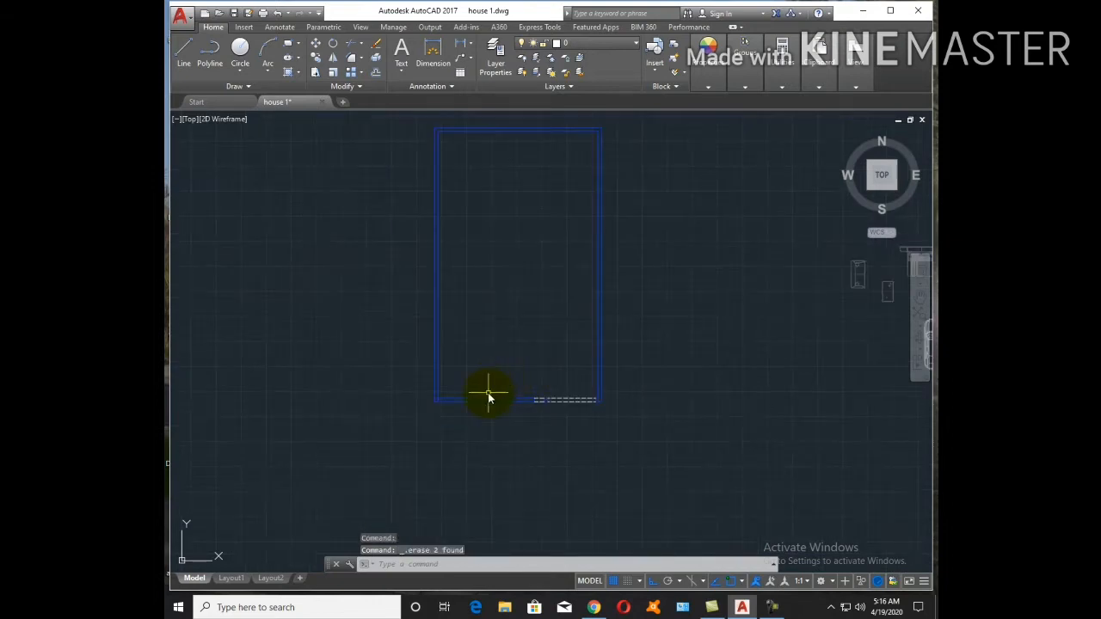
# Trim the overlapping end of the inner bottom wall line at the lower-left wall corner
pyautogui.write('tr')
pyautogui.press('Return')
pyautogui.press('Return')
pyautogui.scroll(5, 443, 394)
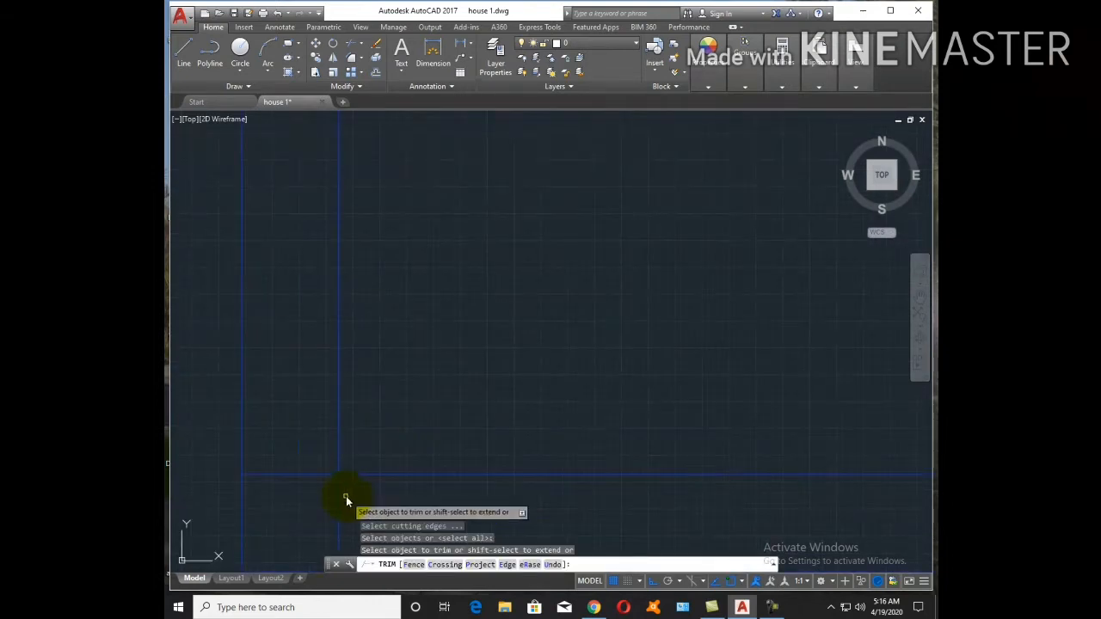
pyautogui.click(320, 474)
pyautogui.press('Escape')
pyautogui.scroll(-3, 533, 364)
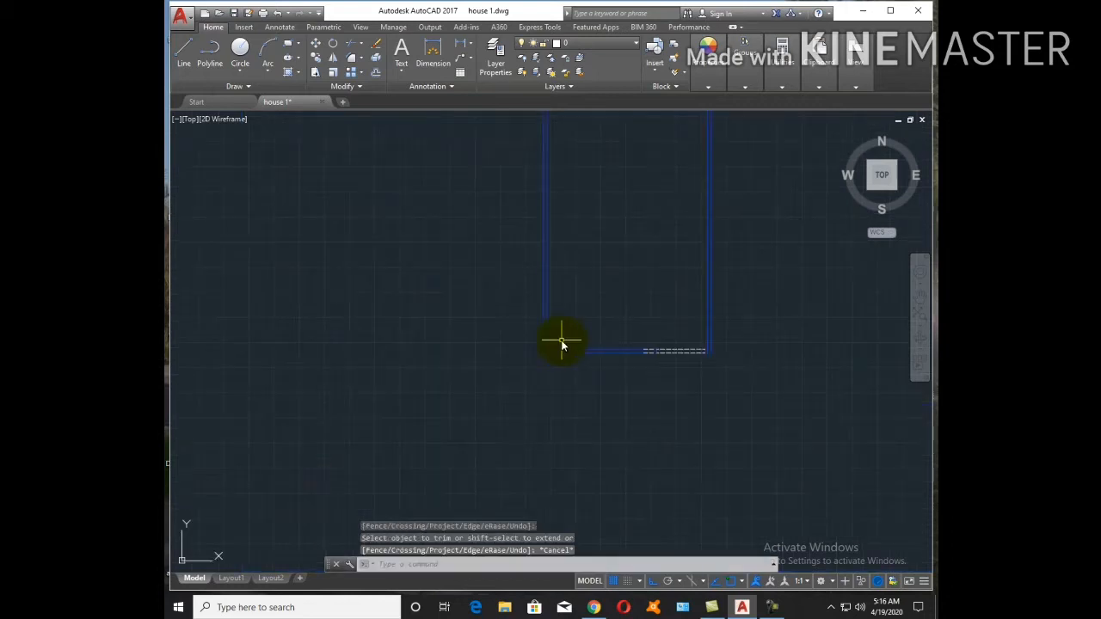
# Offset the inner line of the bottom wall 12 inches toward the inside of the plan
pyautogui.scroll(3, 707, 353)
pyautogui.scroll(-3, 674, 419)
pyautogui.moveTo(640, 163)
pyautogui.mouseDown(button='middle')
pyautogui.moveTo(642, 216)
pyautogui.moveTo(646, 187)
pyautogui.mouseUp(button='middle')
pyautogui.write('o')
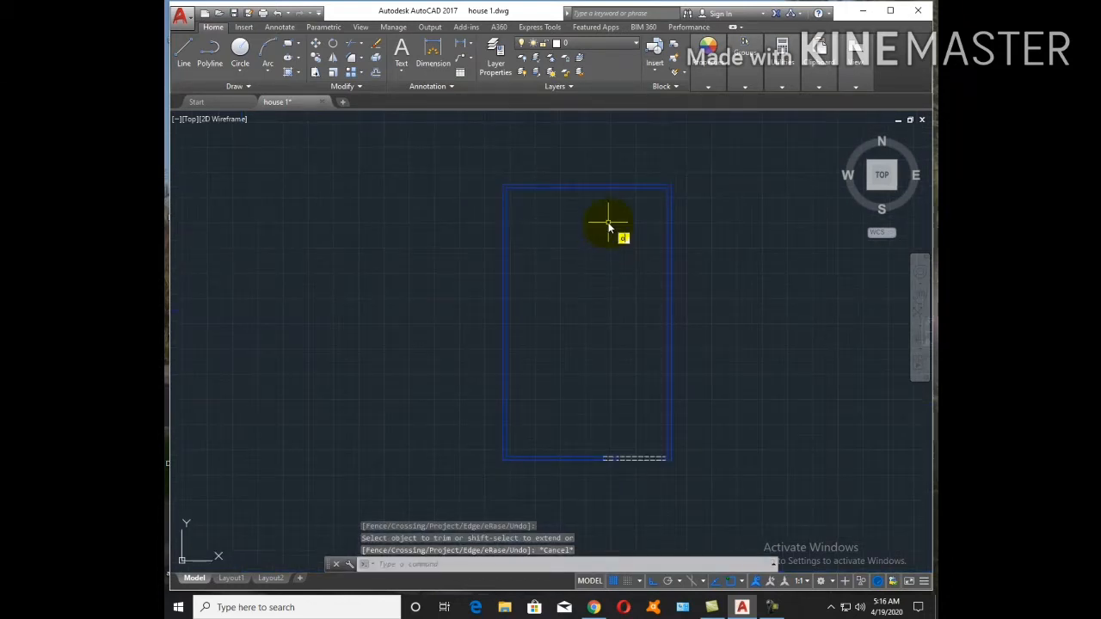
pyautogui.press('Return')
pyautogui.write('12')
pyautogui.press('Return')
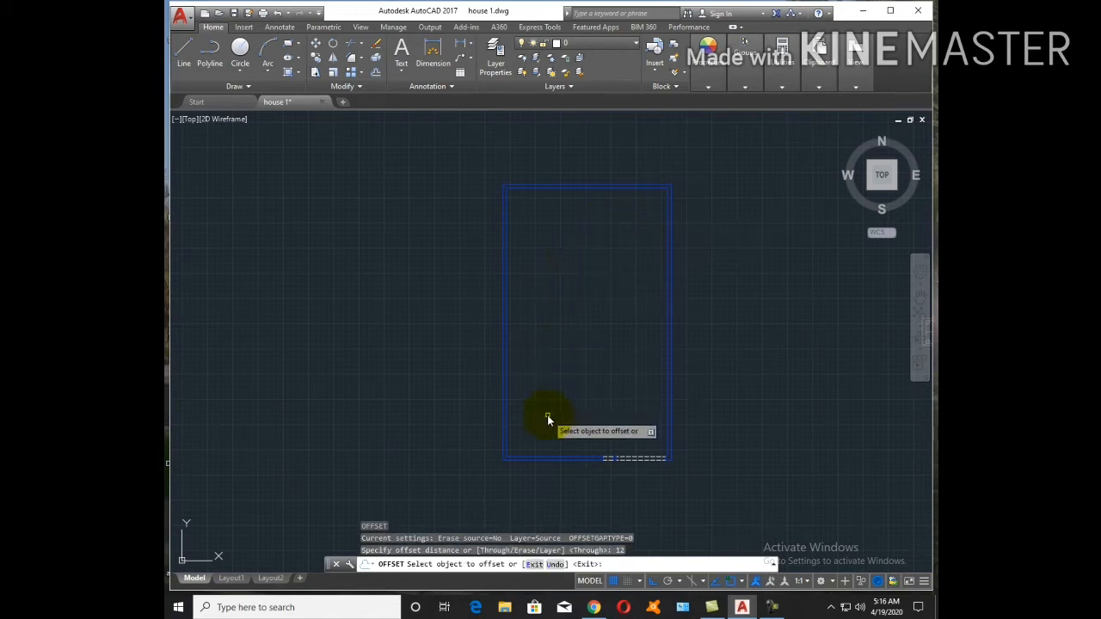
pyautogui.scroll(4, 577, 408)
pyautogui.click(583, 404)
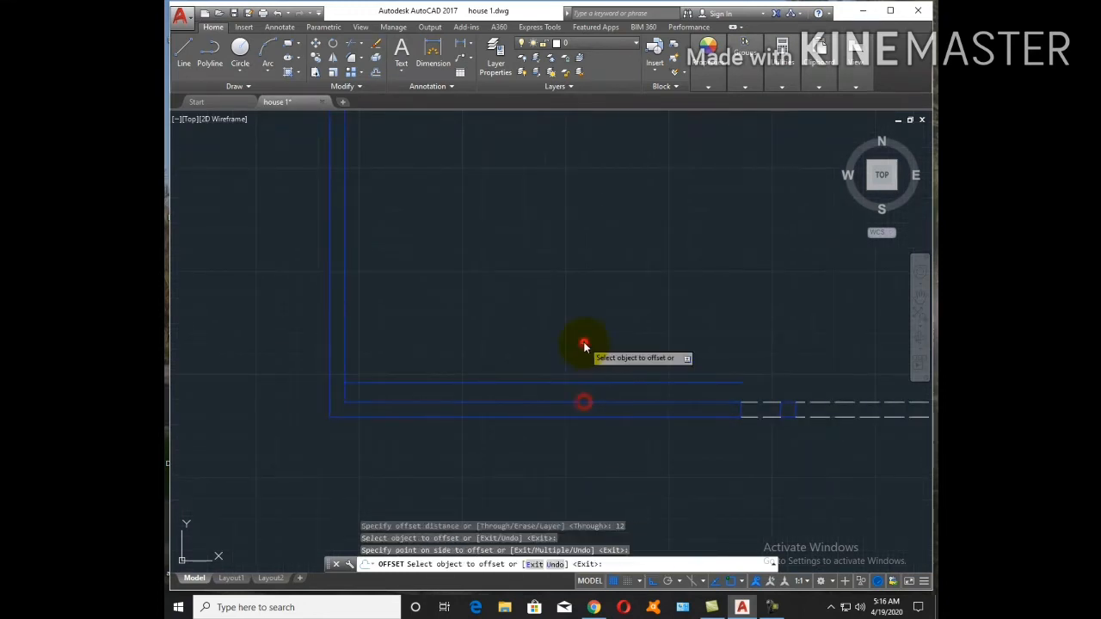
pyautogui.click(584, 343)
pyautogui.press('Escape')
# Offset the new line above the bottom wall a further 7' into the plan
pyautogui.click(590, 383)
pyautogui.write('o')
pyautogui.press('Return')
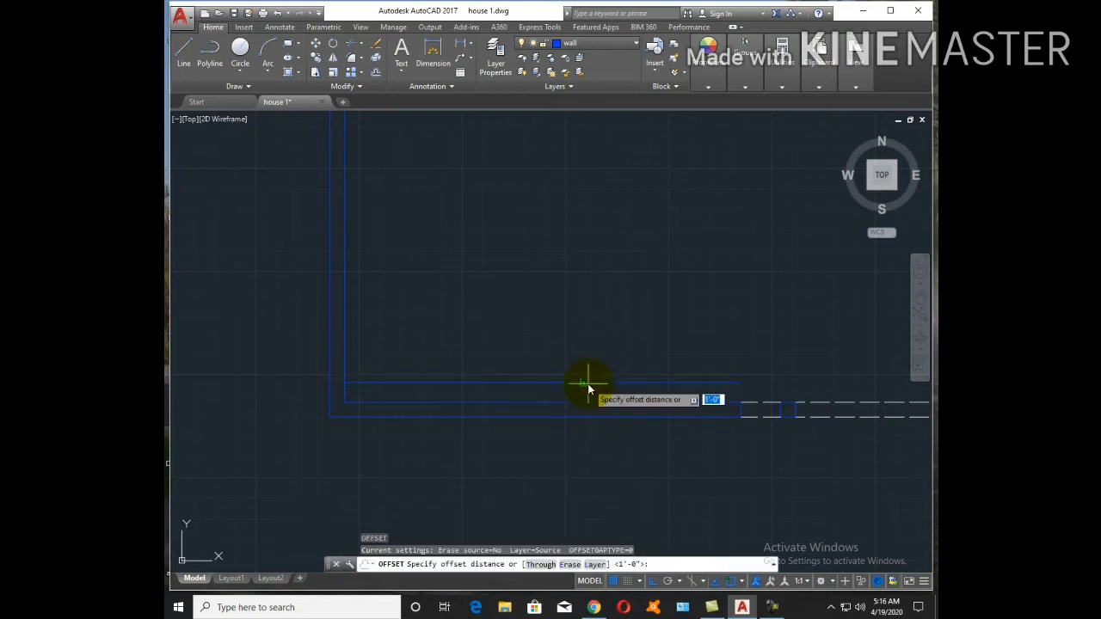
pyautogui.write('o')
pyautogui.press('Return')
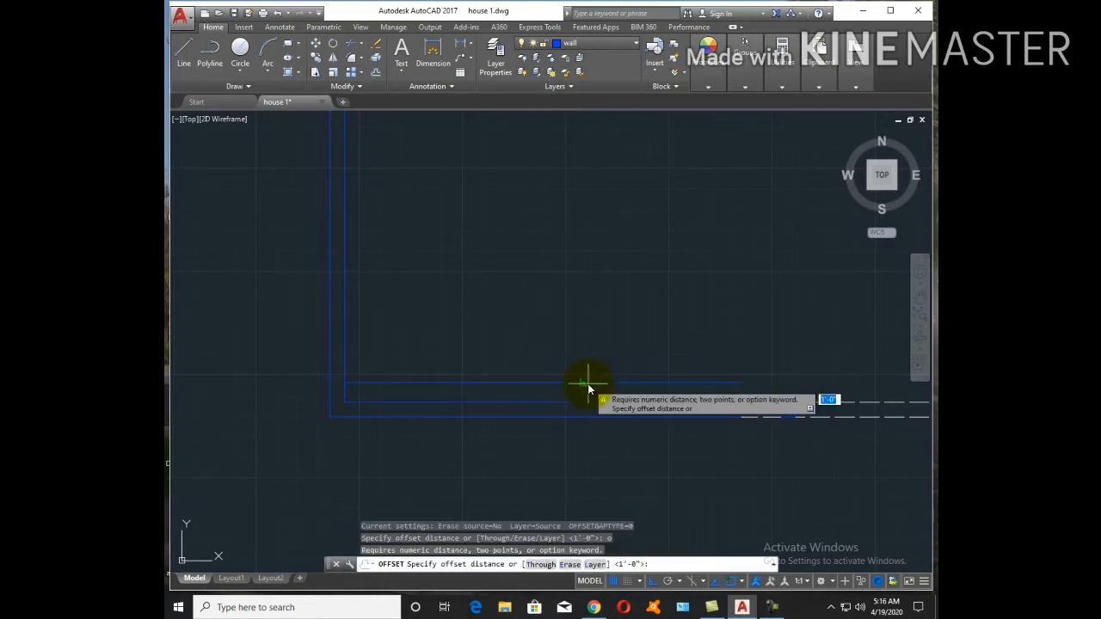
pyautogui.write("7'")
pyautogui.press('Return')
pyautogui.click(587, 383)
pyautogui.click(598, 324)
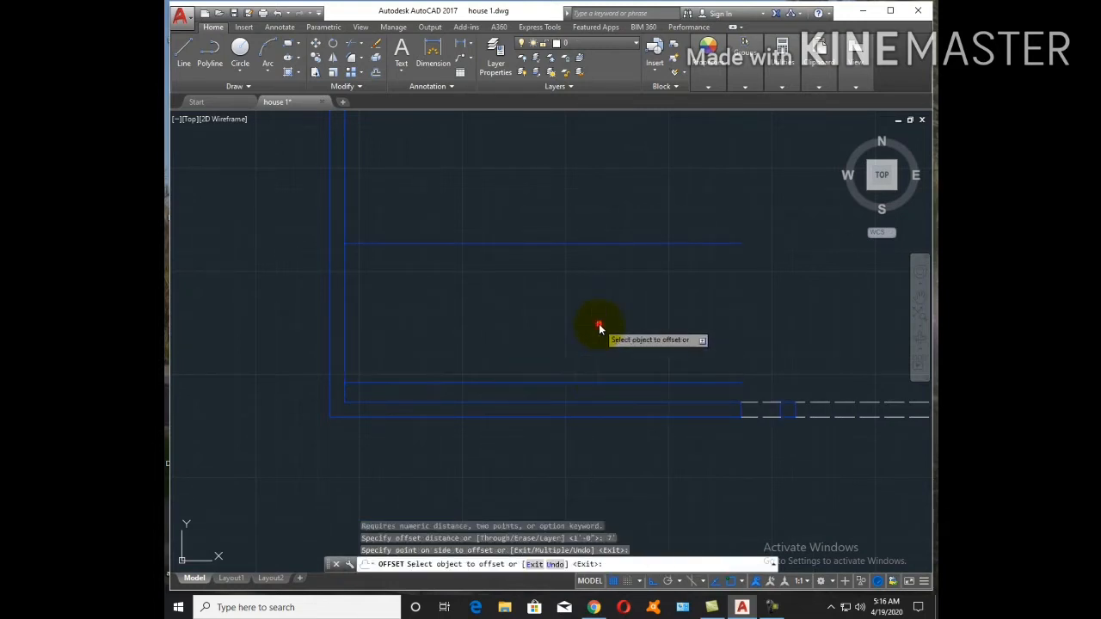
pyautogui.press('Escape')
# Erase the two offset lines above the bottom wall
pyautogui.click(603, 390)
pyautogui.click(550, 228)
pyautogui.write('e')
pyautogui.press('Return')
pyautogui.press('Escape')
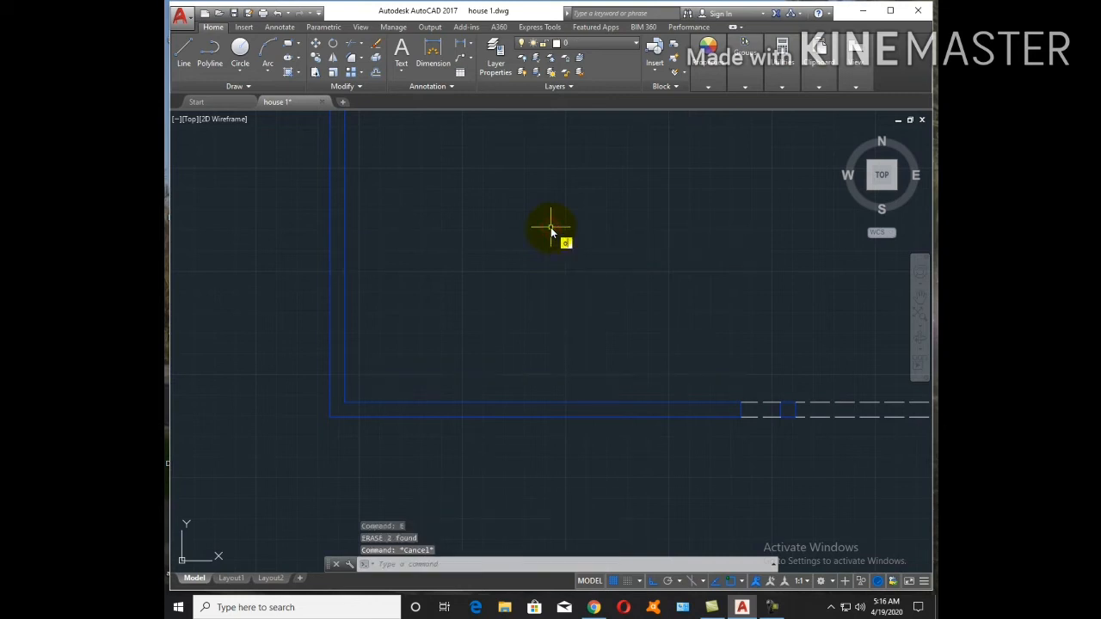
# Offset the inner line of the bottom wall 7' into the plan
pyautogui.write('o')
pyautogui.press('Return')
pyautogui.write("7'")
pyautogui.press('Return')
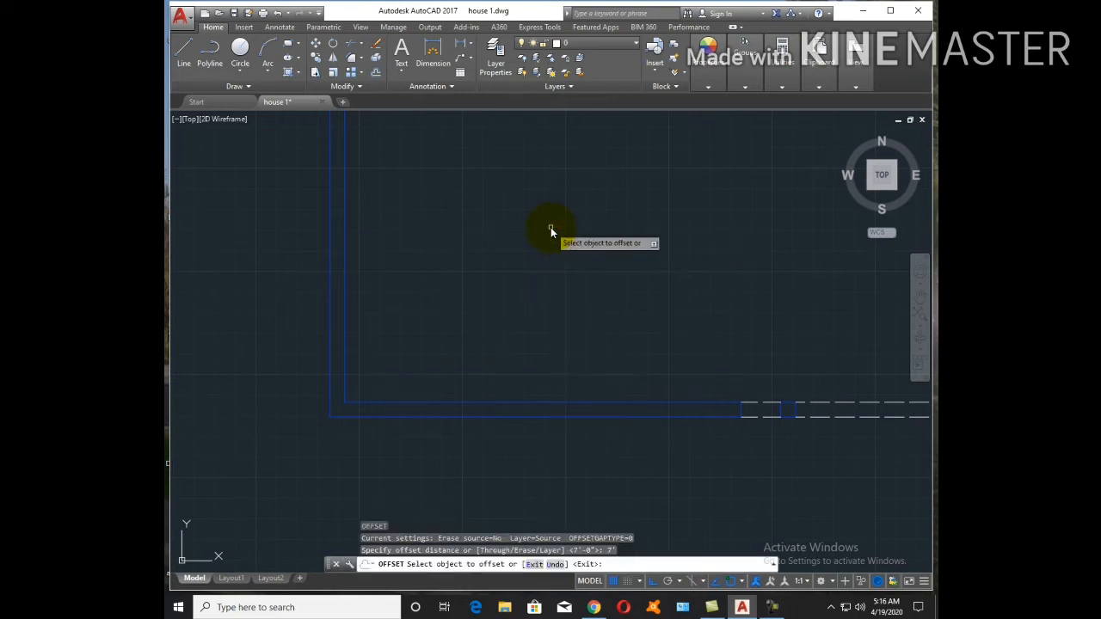
pyautogui.click(616, 403)
pyautogui.click(601, 292)
pyautogui.press('Escape')
# Erase the 7' offset line above the bottom wall
pyautogui.scroll(-6, 601, 293)
pyautogui.click(608, 307)
pyautogui.click(596, 278)
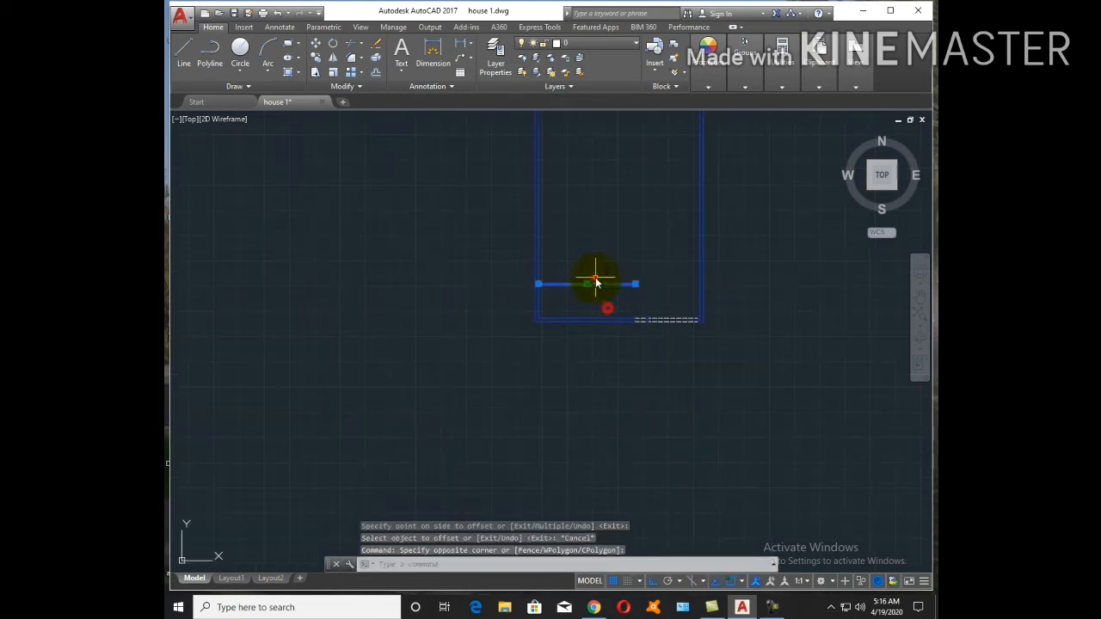
pyautogui.write('e')
pyautogui.press('Return')
pyautogui.press('Escape')
# Offset the inner line of the bottom wall 12' into the plan
pyautogui.write('o')
pyautogui.press('Return')
pyautogui.write('1')
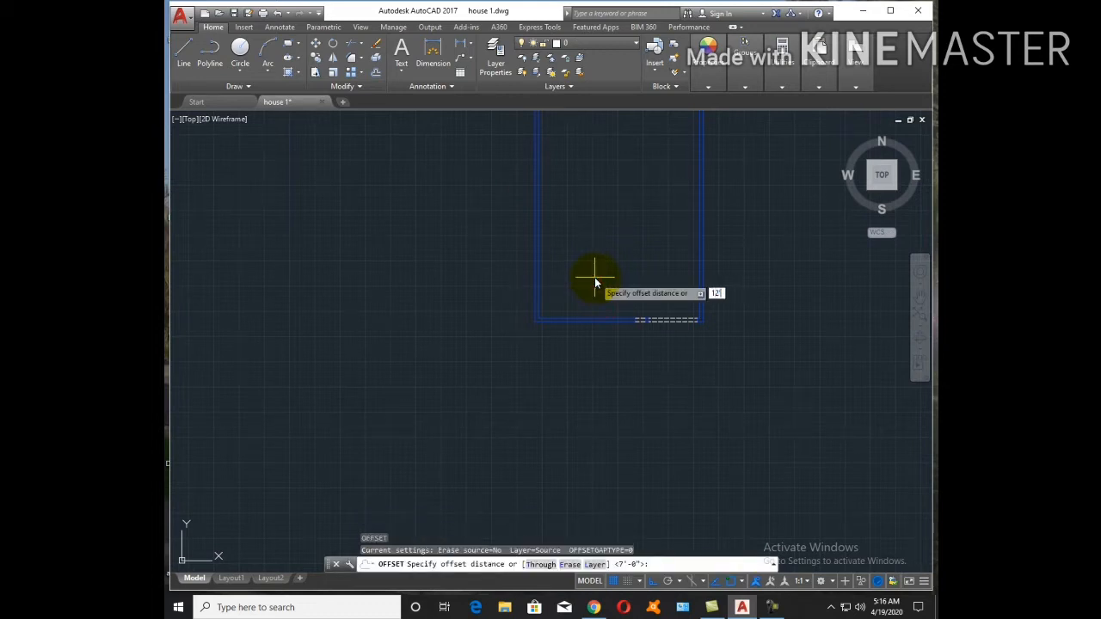
pyautogui.write("2'")
pyautogui.press('Return')
pyautogui.scroll(4, 619, 315)
pyautogui.click(618, 320)
pyautogui.click(616, 250)
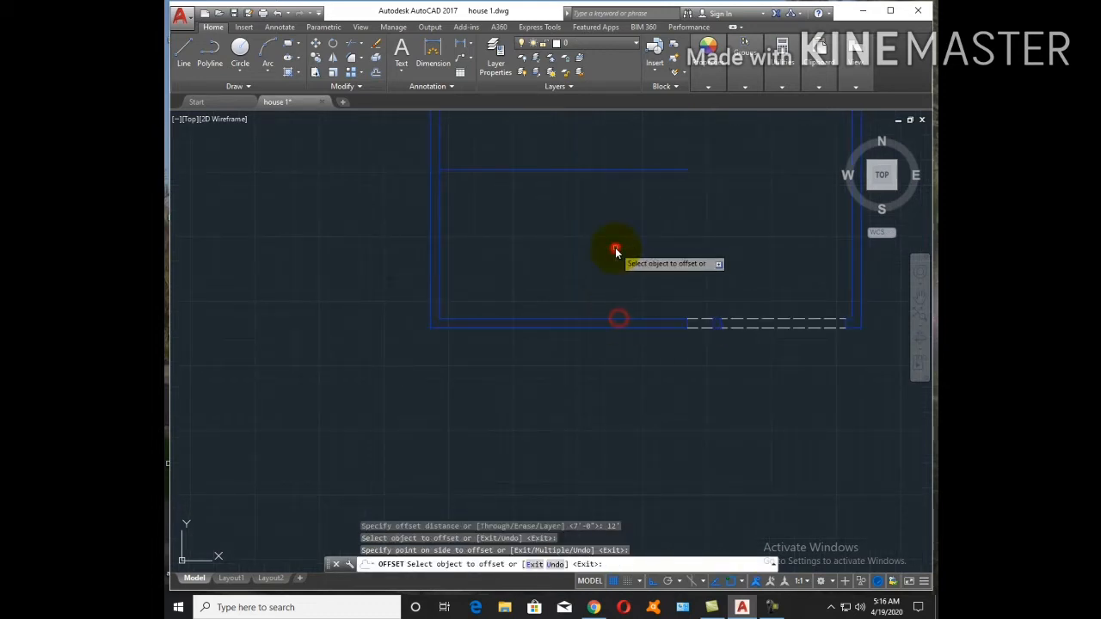
pyautogui.press('Return')
# Offset the new horizontal line 9" upward to give the cross wall its thickness
pyautogui.press('Return')
pyautogui.write('9"')
pyautogui.press('Return')
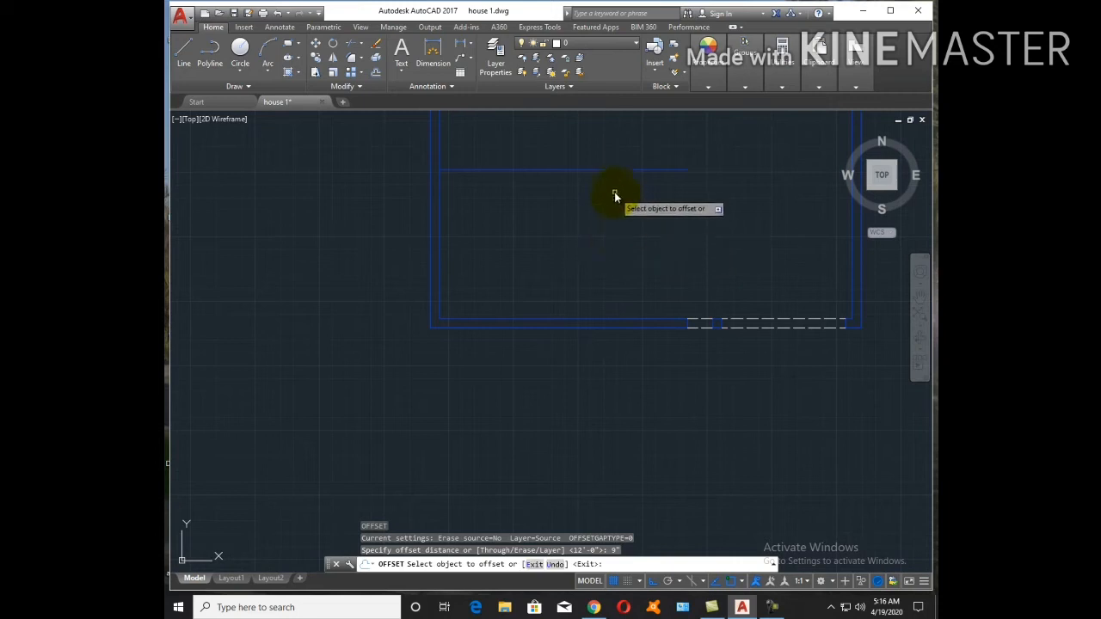
pyautogui.click(619, 169)
pyautogui.click(619, 148)
pyautogui.press('Escape')
# Extend both lines of the cross wall to the inner face of the right wall
pyautogui.moveTo(631, 212); pyautogui.dragTo(675, 346, button='middle')
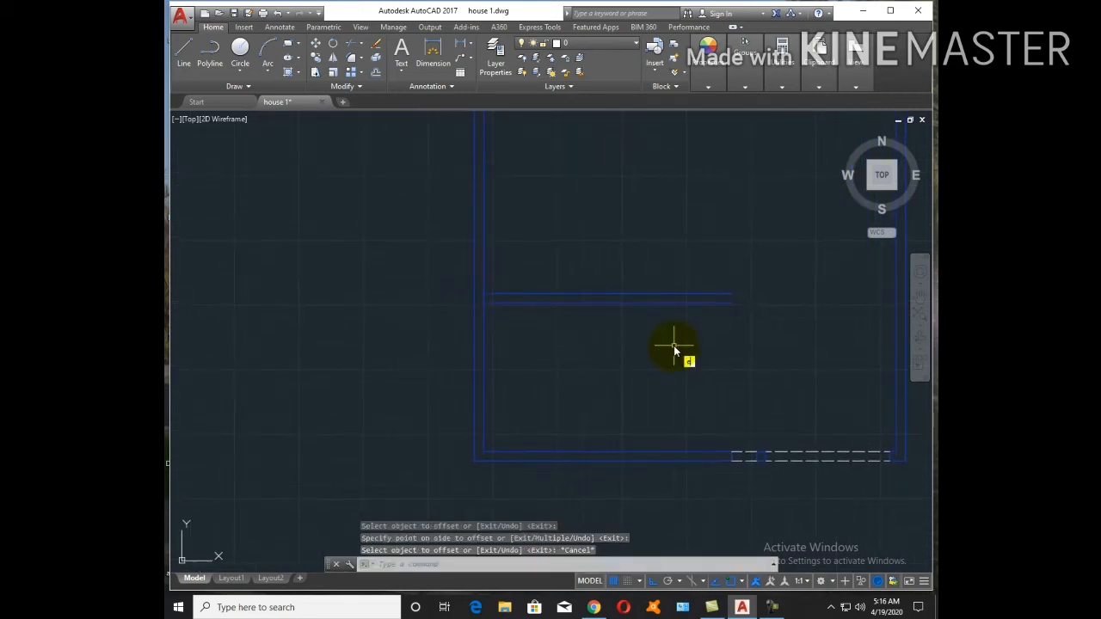
pyautogui.write('ex')
pyautogui.press('Return')
pyautogui.press('Return')
pyautogui.click(736, 321)
pyautogui.click(706, 253)
pyautogui.press('Escape')
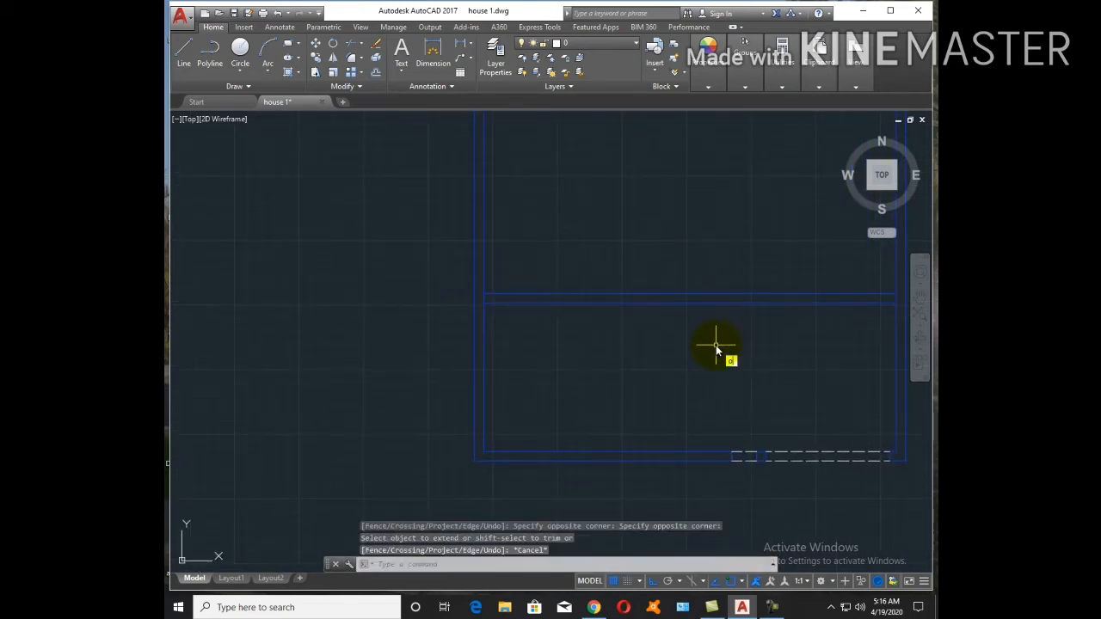
# Offset the inner lines of the right, left and top walls 2'6" into the plan
pyautogui.write('o')
pyautogui.press('Return')
pyautogui.write("2'6")
pyautogui.press('Return')
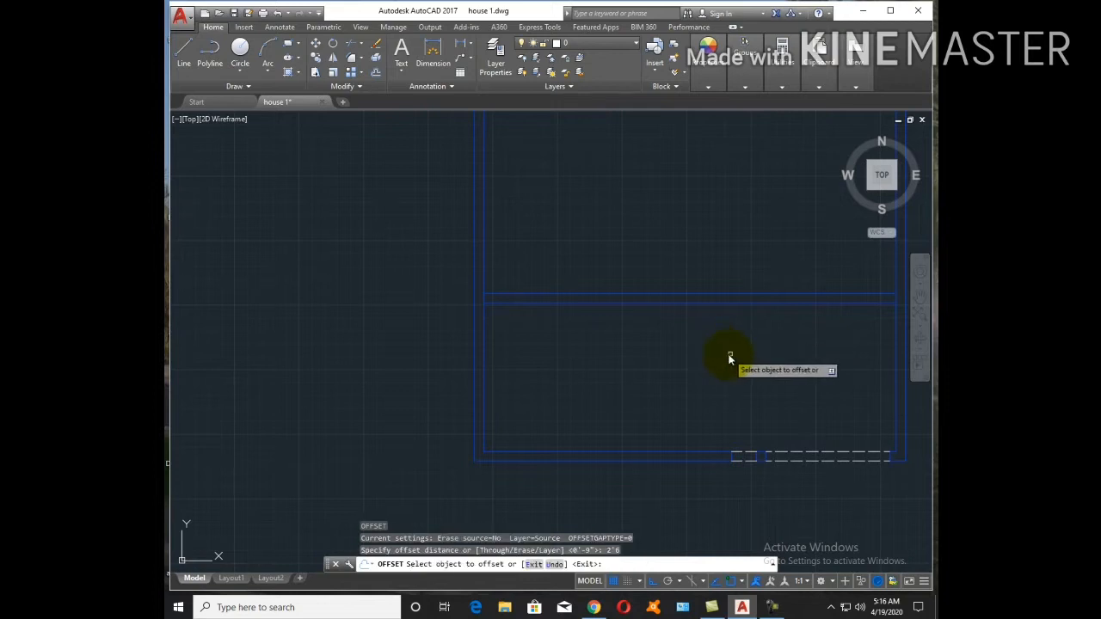
pyautogui.click(897, 351)
pyautogui.click(830, 350)
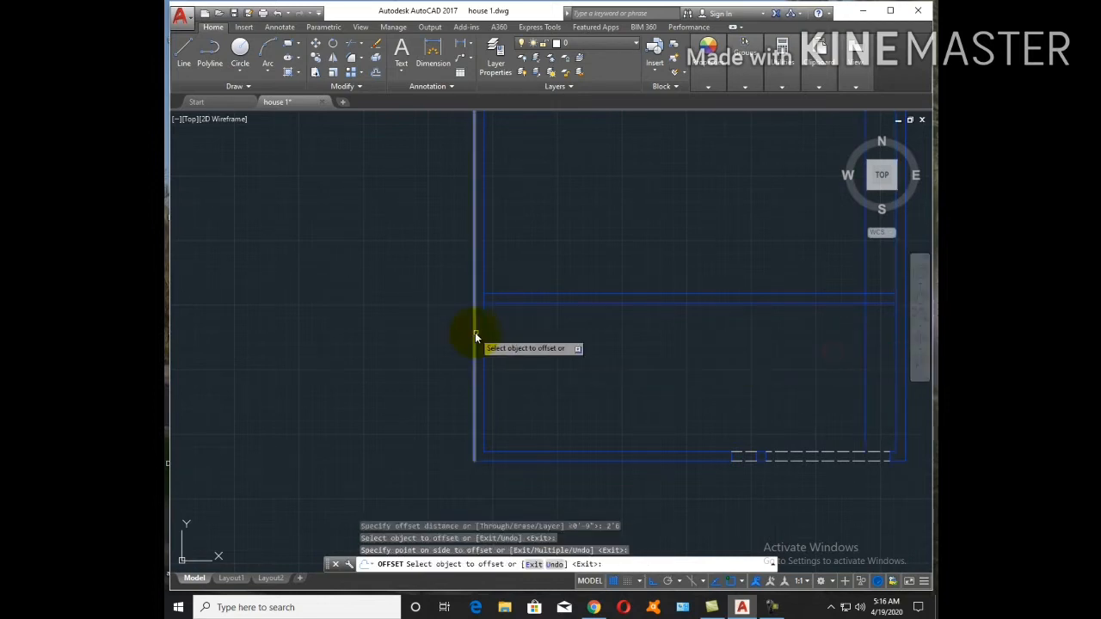
pyautogui.click(475, 332)
pyautogui.click(482, 333)
pyautogui.scroll(-5, 541, 348)
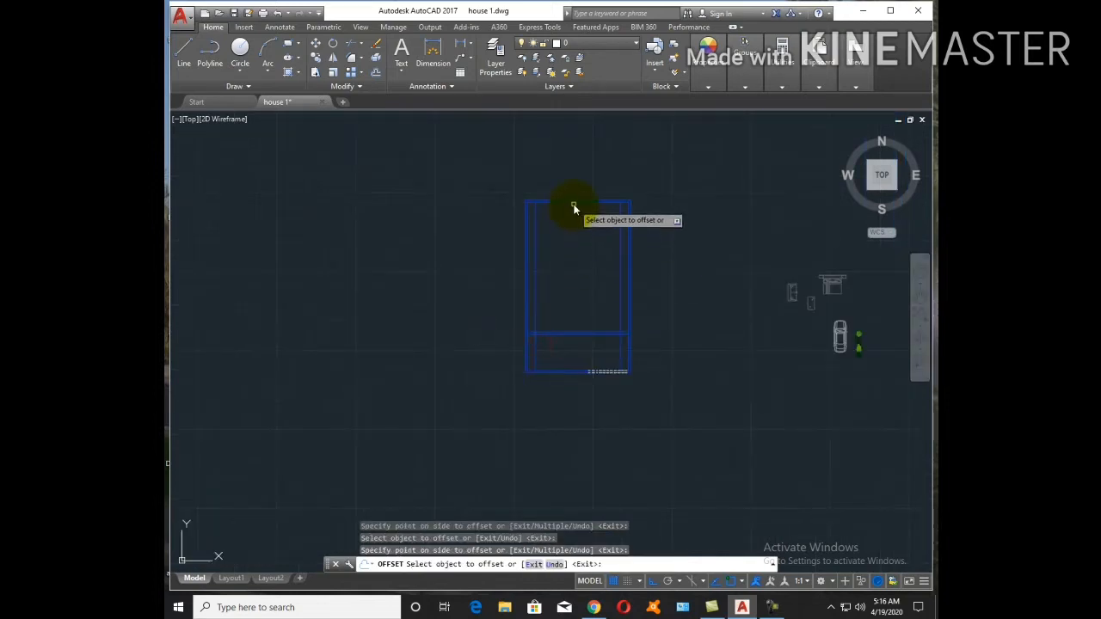
pyautogui.press('Return')
# Offset the new top, left and right lines 9" inward to form the inner walls
pyautogui.press('Return')
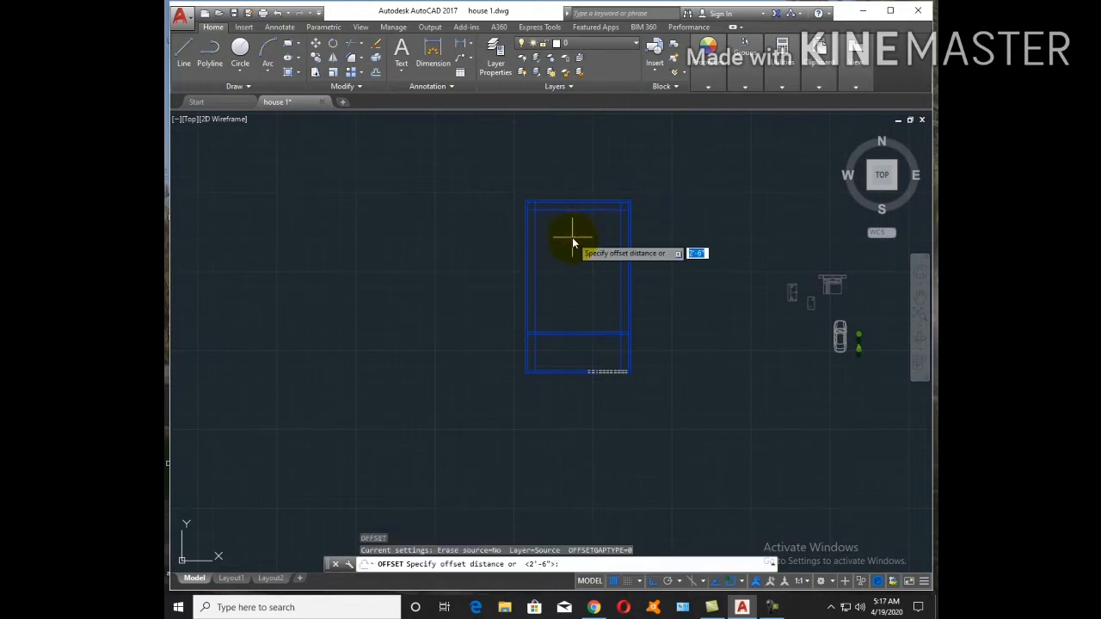
pyautogui.press('Return')
pyautogui.scroll(5, 553, 223)
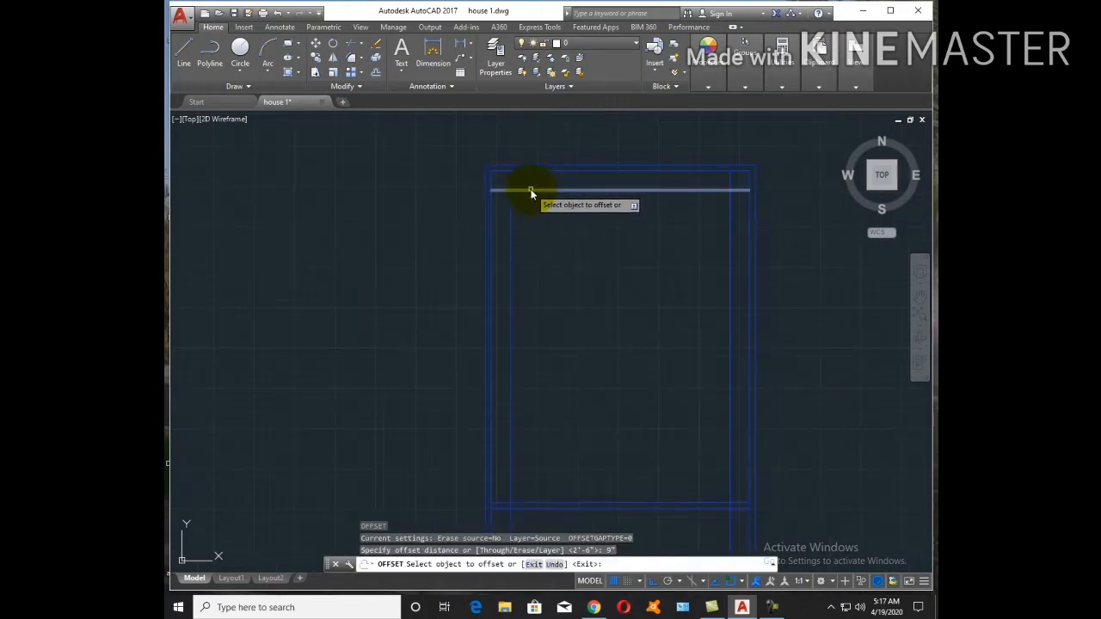
pyautogui.click(531, 190)
pyautogui.click(531, 203)
pyautogui.click(511, 204)
pyautogui.click(548, 218)
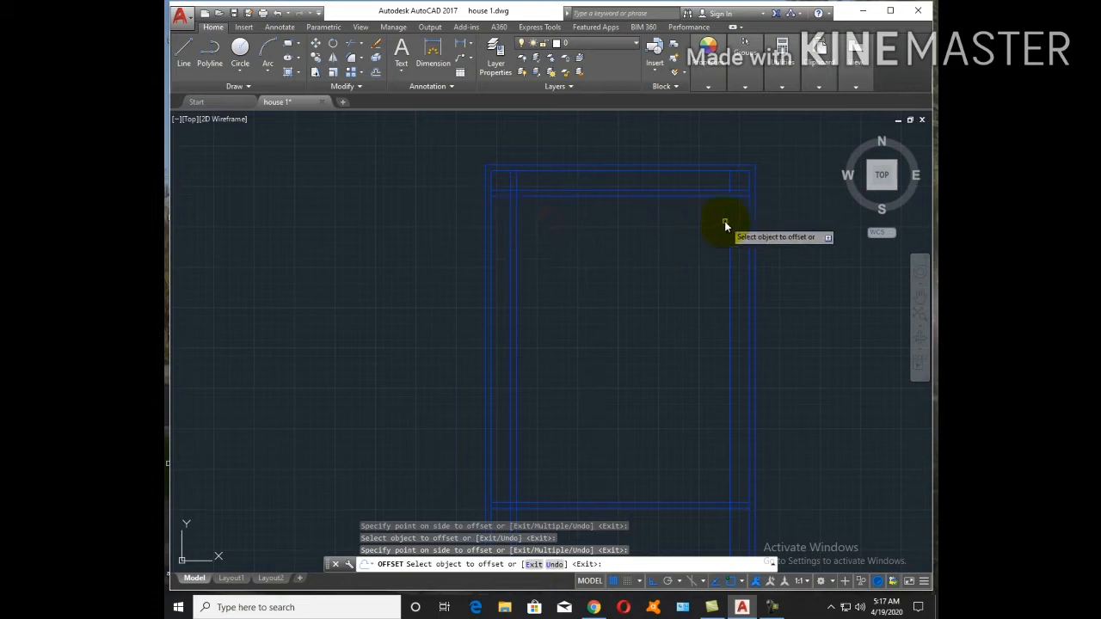
pyautogui.click(729, 220)
pyautogui.click(703, 225)
pyautogui.press('Escape')
# Trim the overhanging horizontal and vertical inner wall lines at the upper-right inner wall corner
pyautogui.write('tr')
pyautogui.press('Return')
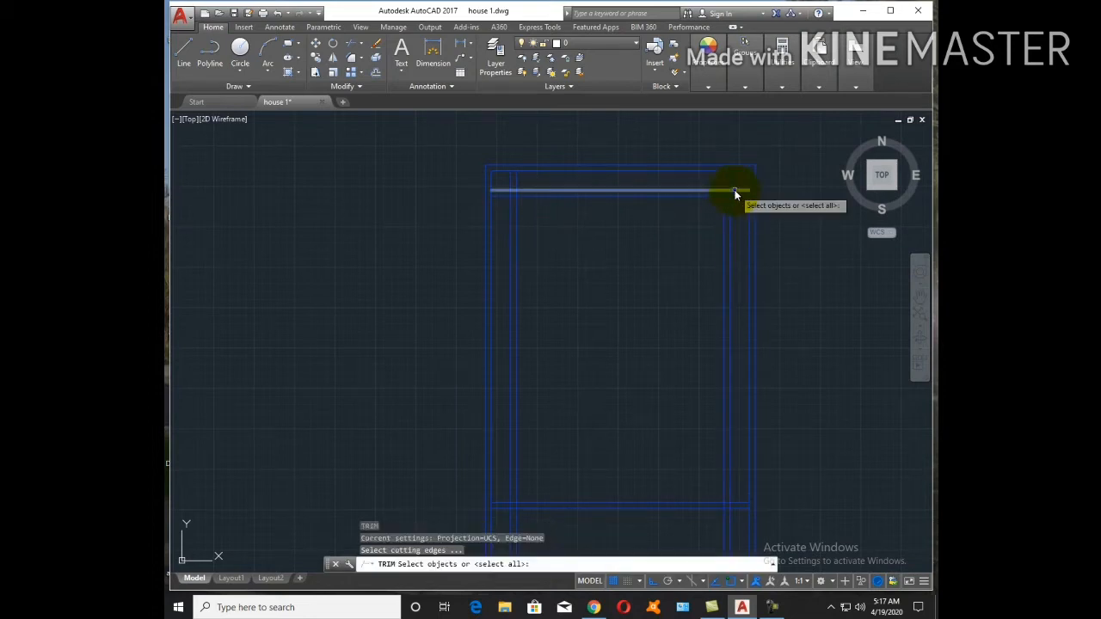
pyautogui.rightClick(734, 191)
pyautogui.scroll(5, 740, 191)
pyautogui.click(738, 232)
pyautogui.click(727, 175)
pyautogui.click(647, 147)
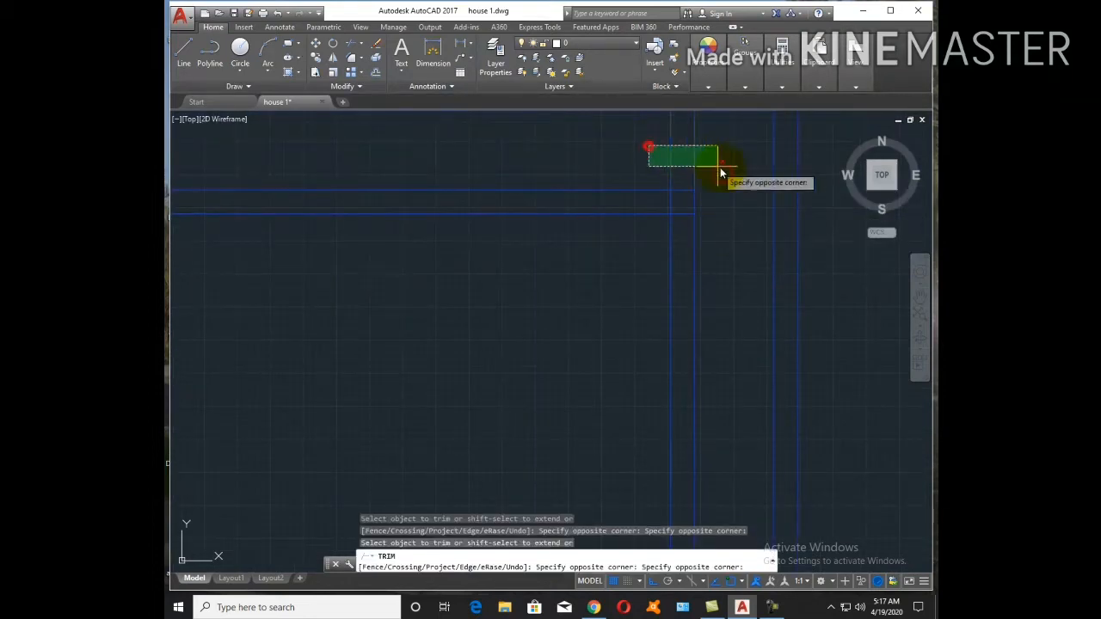
pyautogui.click(729, 175)
# Trim the overhanging horizontal and vertical inner wall lines at the upper-left inner wall corner
pyautogui.scroll(-6, 733, 176)
pyautogui.scroll(5, 574, 185)
pyautogui.click(647, 153)
pyautogui.click(599, 134)
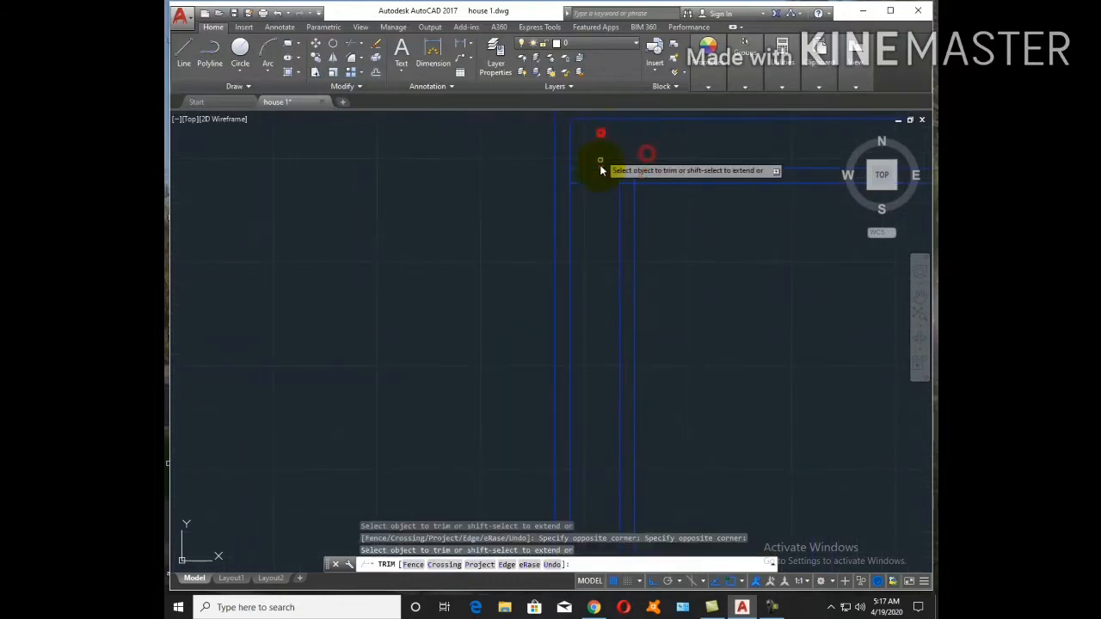
pyautogui.click(605, 198)
pyautogui.click(596, 156)
pyautogui.press('Escape')
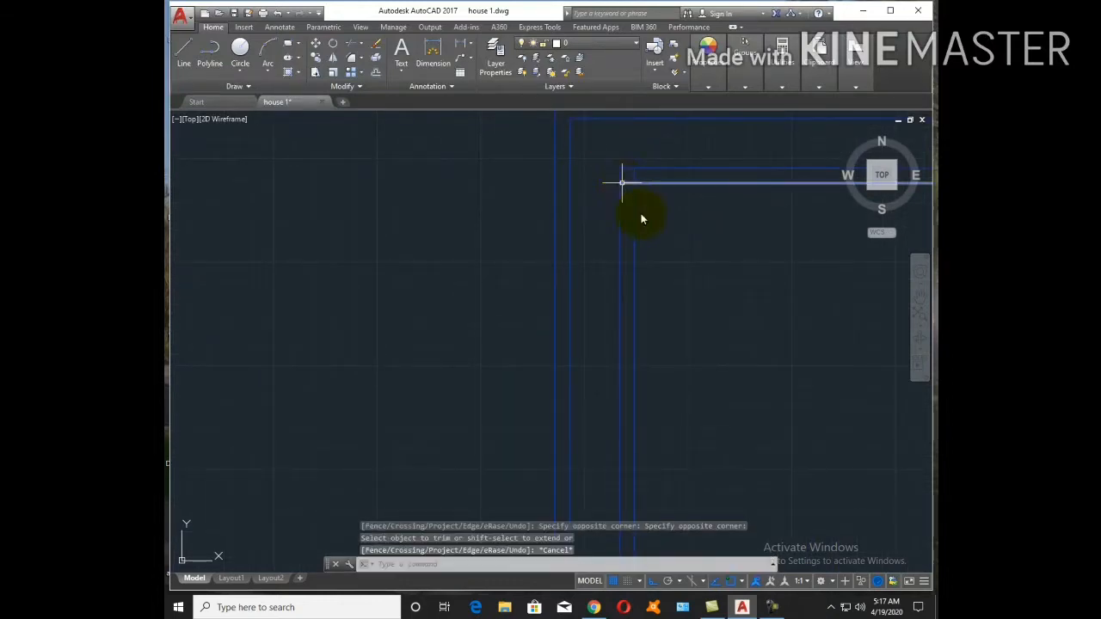
# Trim the left inner wall below the cross wall and the cross wall's overhang beyond the left inner wall
pyautogui.scroll(-6, 631, 239)
pyautogui.scroll(4, 659, 370)
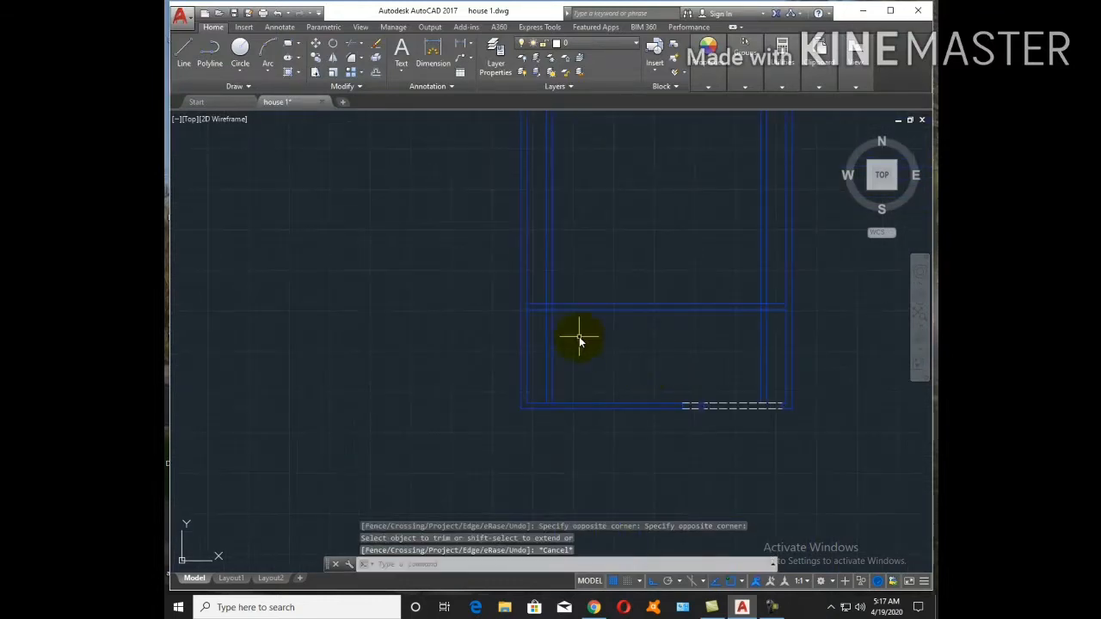
pyautogui.press('Return')
pyautogui.press('Return')
pyautogui.click(573, 356)
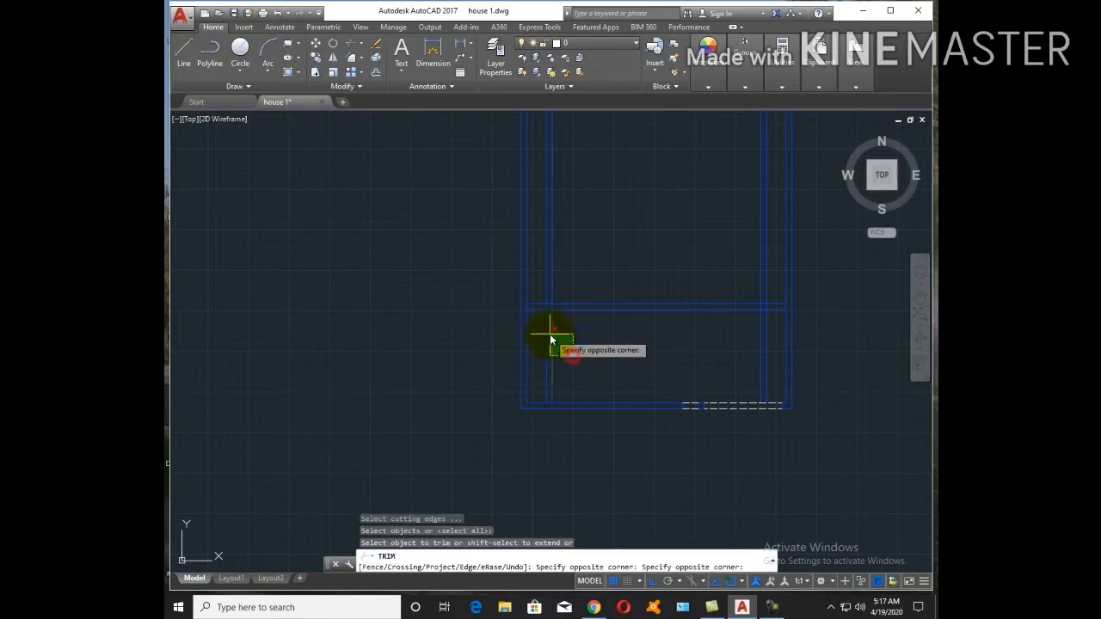
pyautogui.click(543, 324)
pyautogui.scroll(4, 543, 320)
pyautogui.click(546, 324)
pyautogui.click(534, 264)
pyautogui.press('Escape')
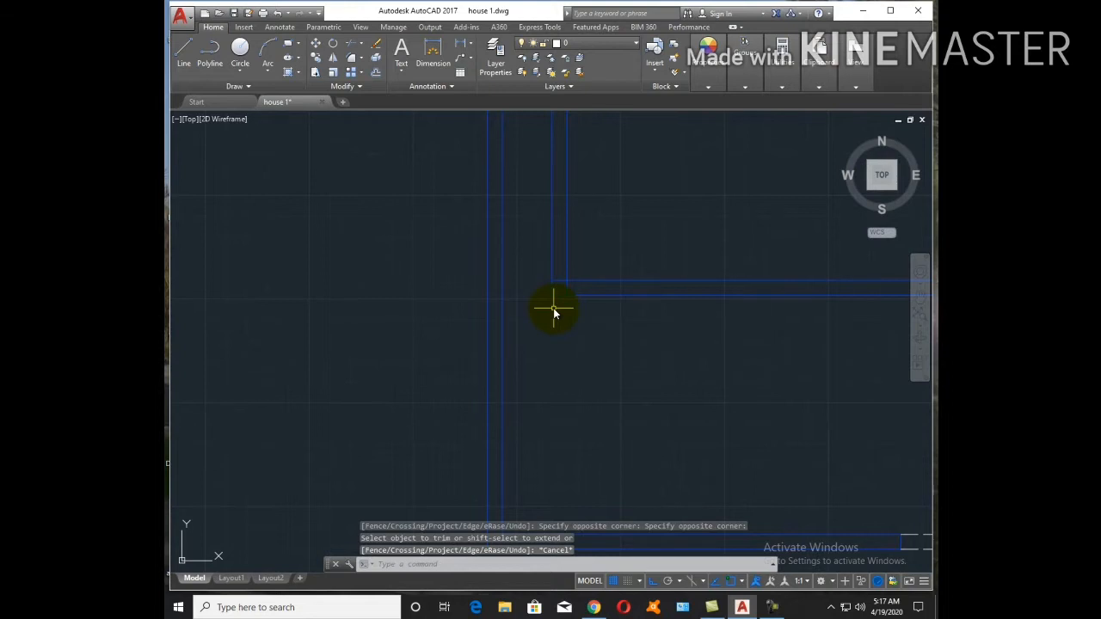
# Offset the upper line of the cross wall 12' upward into the plan
pyautogui.write('o')
pyautogui.press('Return')
pyautogui.write("12'")
pyautogui.press('Return')
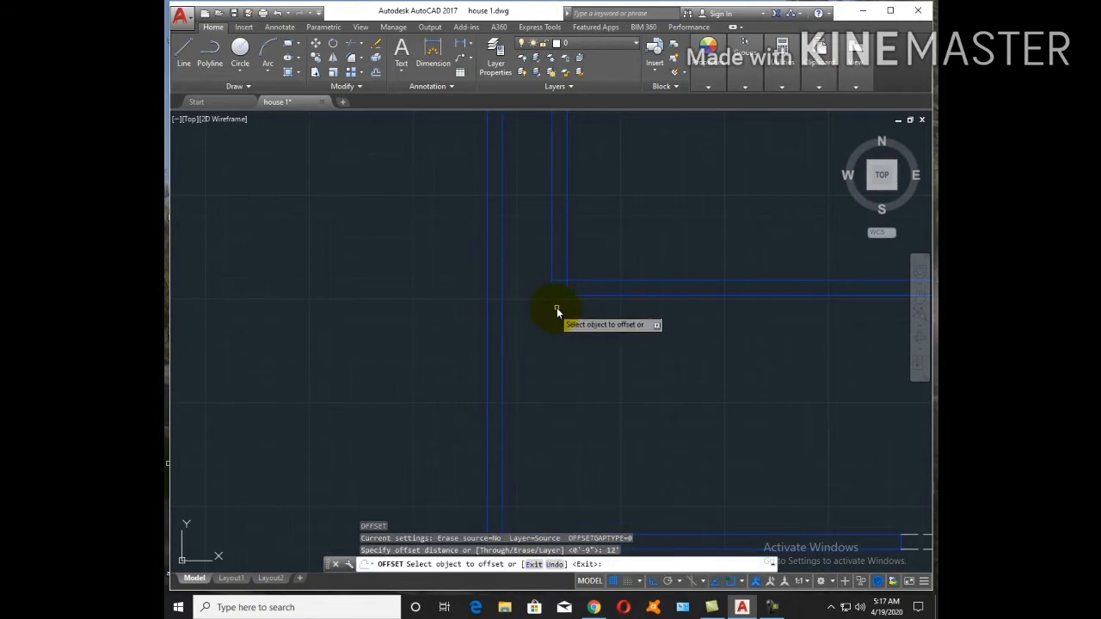
pyautogui.click(641, 281)
pyautogui.click(647, 226)
pyautogui.scroll(-5, 634, 268)
pyautogui.moveTo(687, 251); pyautogui.dragTo(634, 335, button='middle')
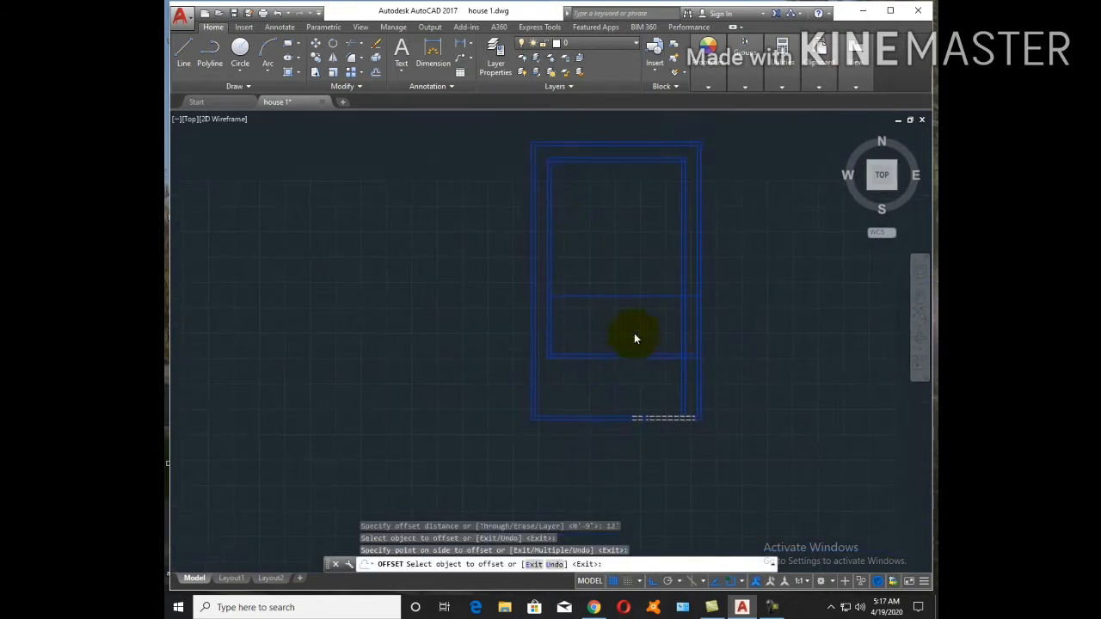
pyautogui.press('Escape')
# Offset the new horizontal line 9" upward to form a second cross wall
pyautogui.press('Return')
pyautogui.press('Return')
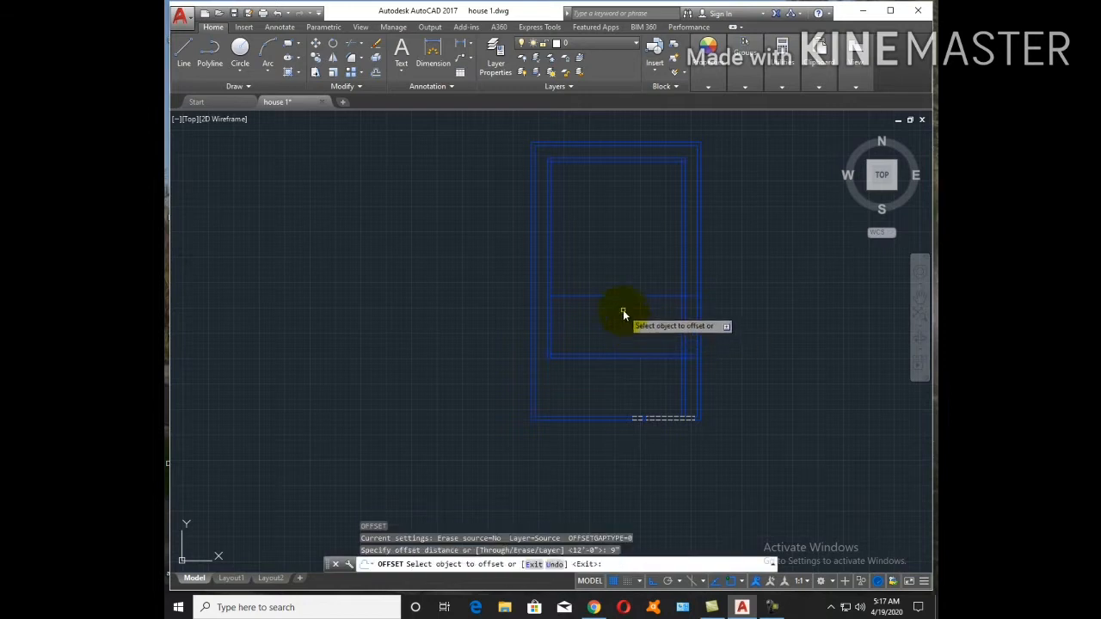
pyautogui.click(622, 297)
pyautogui.click(624, 265)
pyautogui.press('Escape')
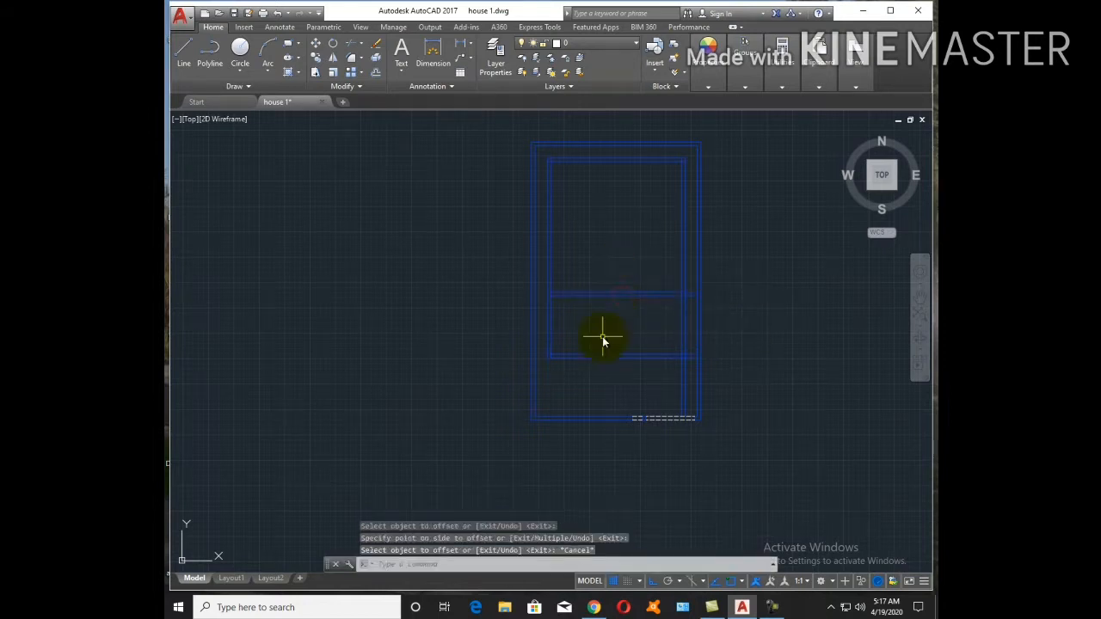
# Offset the inner line of the left inner wall 14' to the right
pyautogui.press('Return')
pyautogui.write('14')
pyautogui.press('Return')
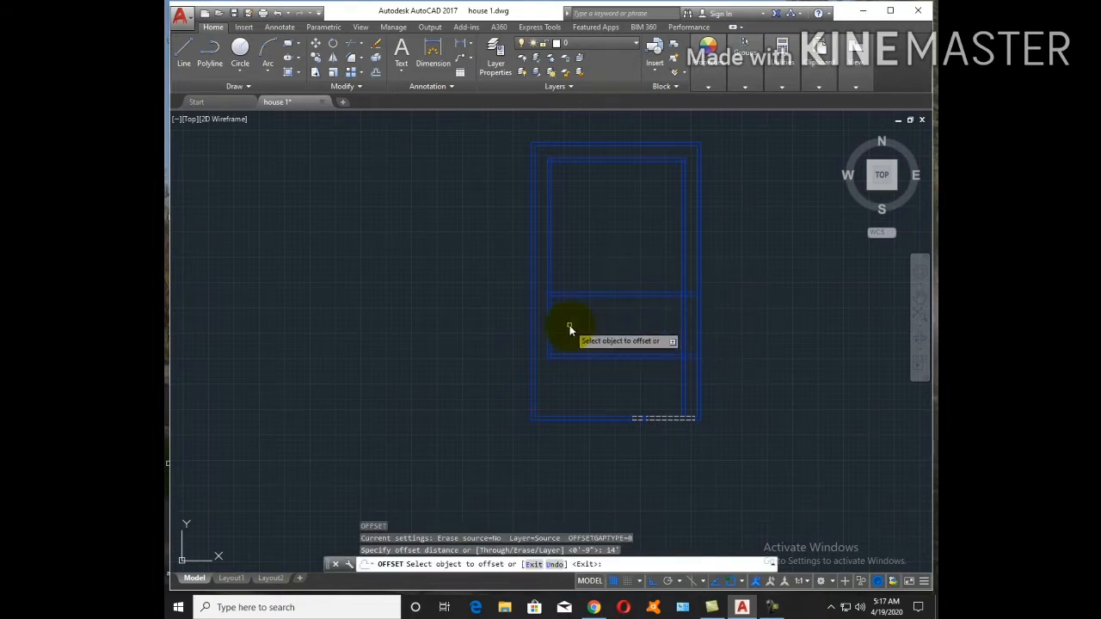
pyautogui.click(551, 303)
pyautogui.click(578, 314)
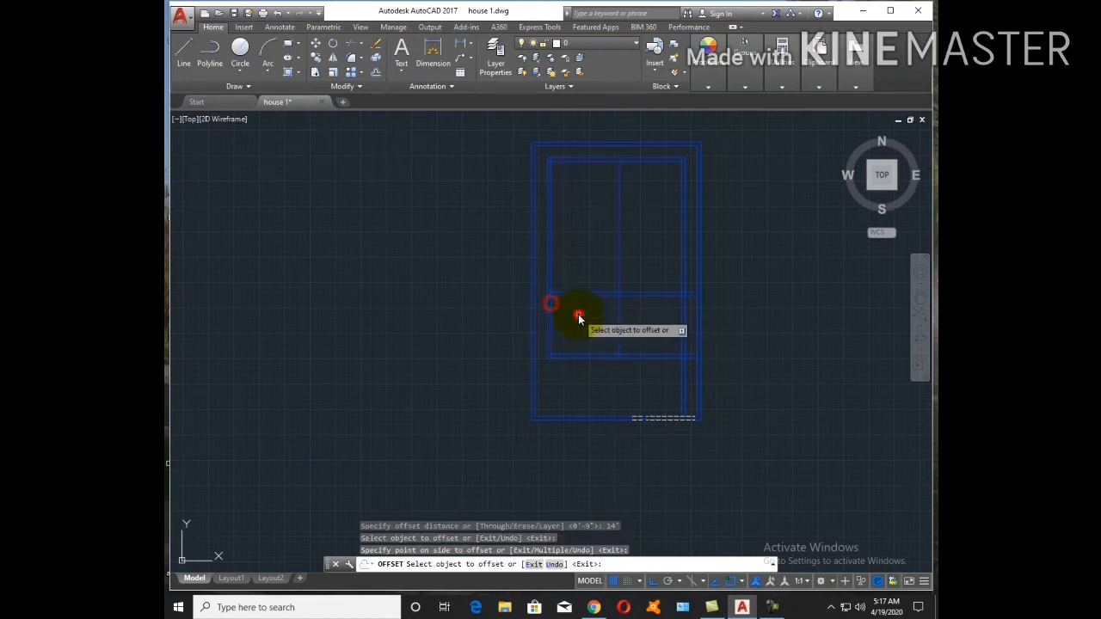
pyautogui.press('Escape')
# Offset the new vertical line 9" to the right to form the central wall
pyautogui.press('Return')
pyautogui.write('9"')
pyautogui.press('Return')
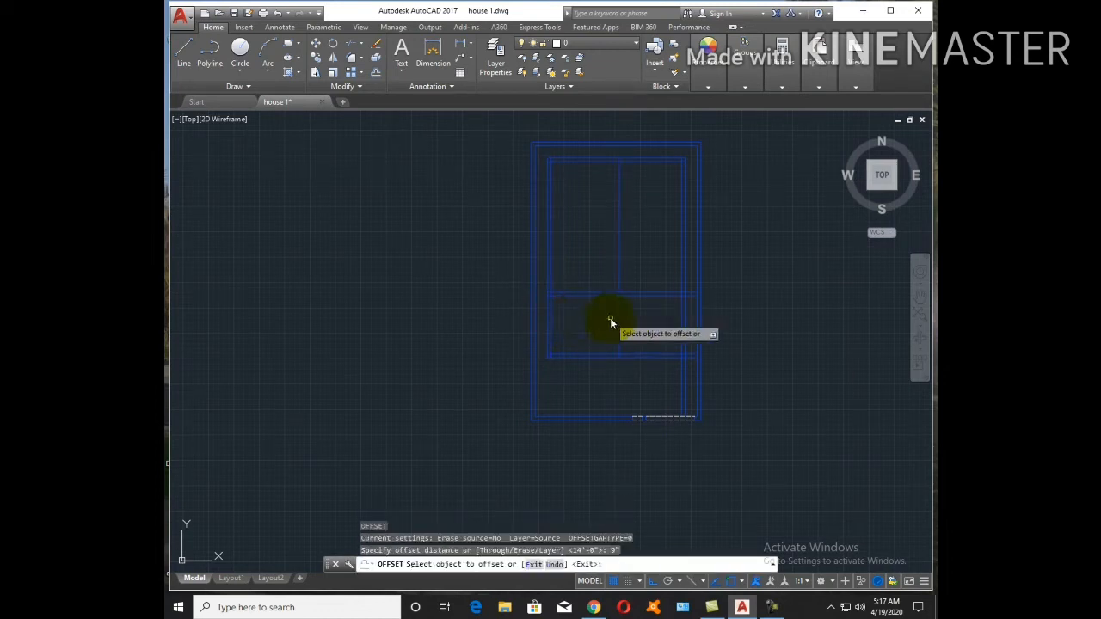
pyautogui.click(618, 318)
pyautogui.click(681, 318)
pyautogui.press('Escape')
# Offset the upper line of the bottom cross wall 5'9" upward
pyautogui.press('Return')
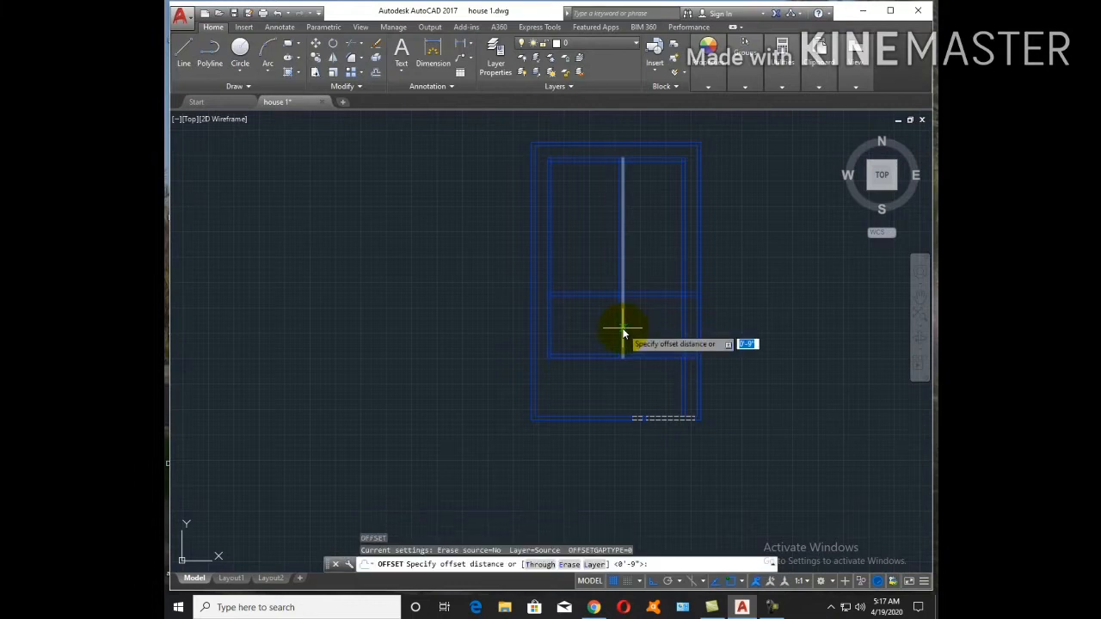
pyautogui.write("5'9")
pyautogui.press('Return')
pyautogui.scroll(3, 643, 332)
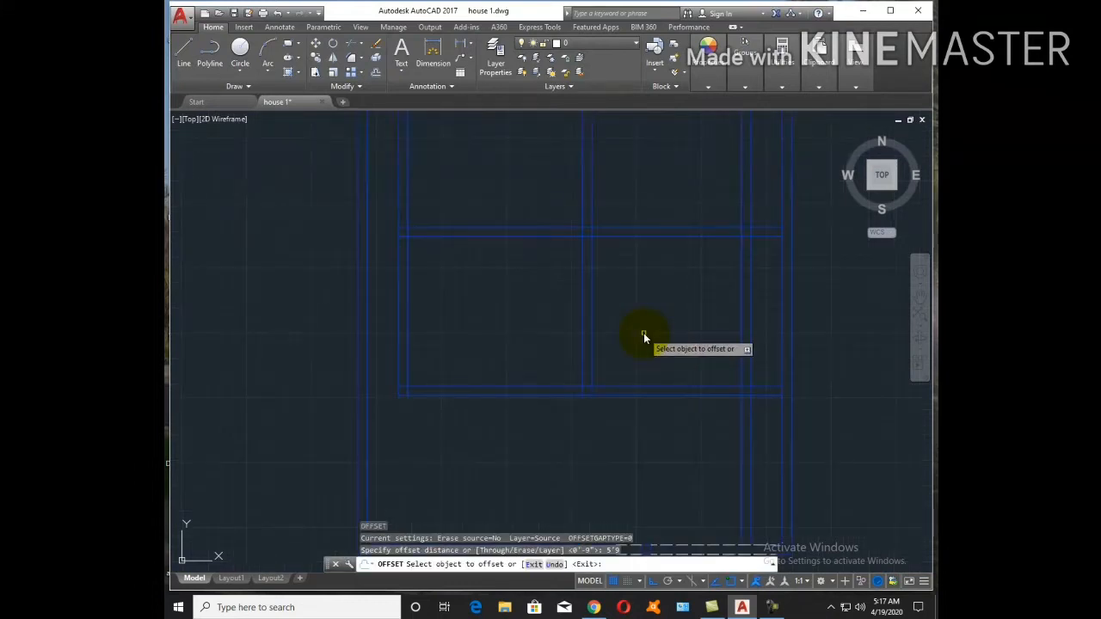
pyautogui.click(624, 389)
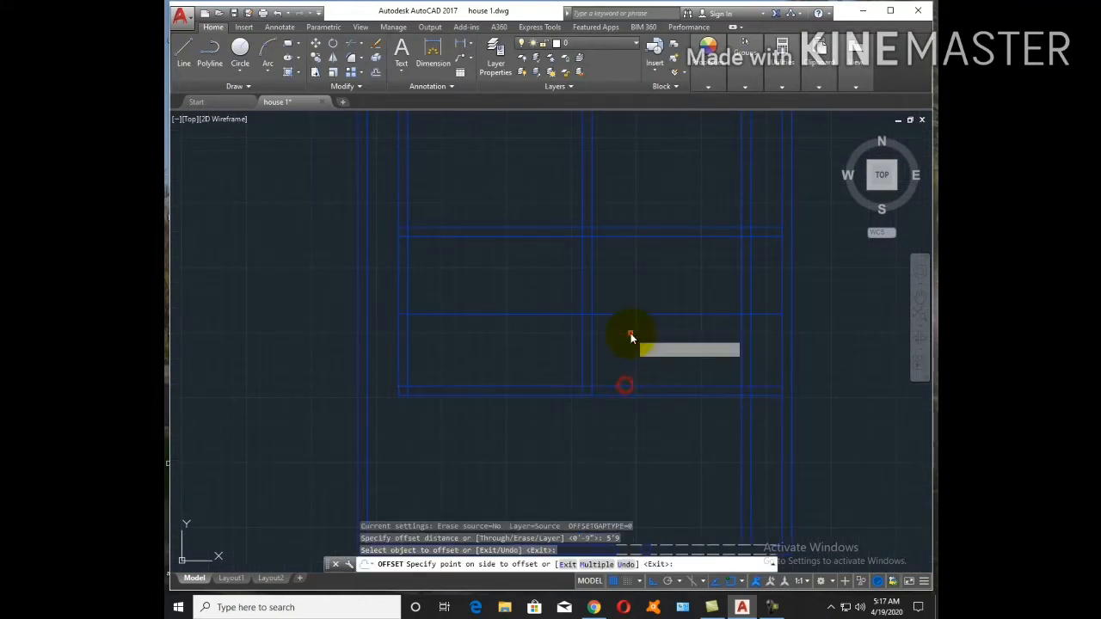
pyautogui.click(631, 334)
pyautogui.press('Escape')
# Offset the newest horizontal line 9" upward to form the lower intermediate cross wall
pyautogui.press('Return')
pyautogui.write('9"')
pyautogui.press('Return')
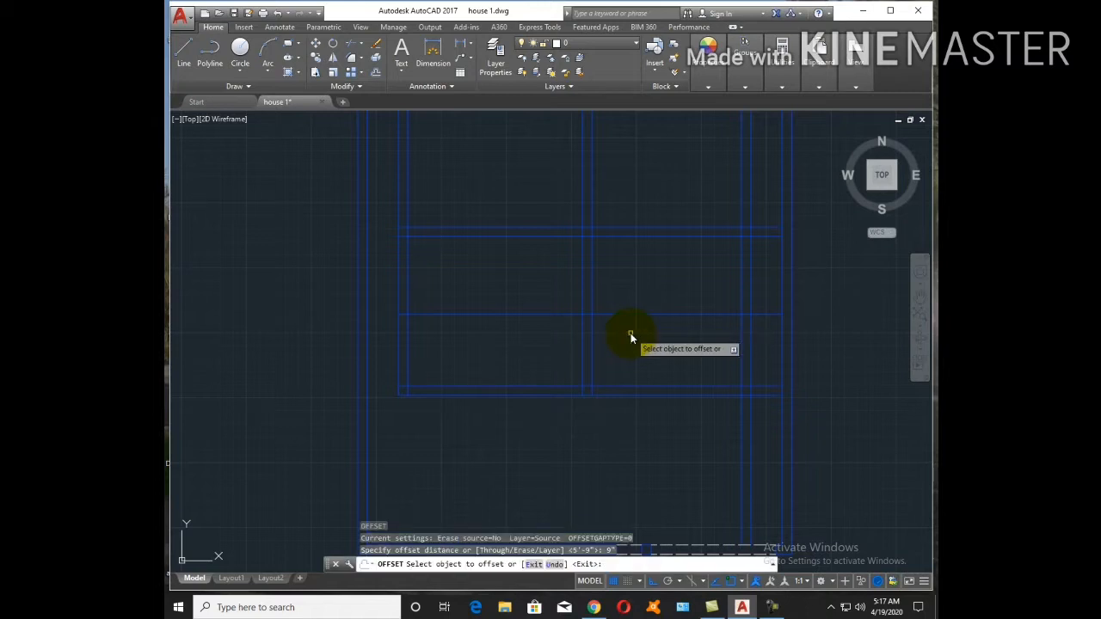
pyautogui.click(636, 315)
pyautogui.click(640, 302)
pyautogui.press('Escape')
# Remove the lower intermediate cross wall on the left side of the central wall by trimming it and erasing the leftover pieces
pyautogui.write('tr')
pyautogui.press('Return')
pyautogui.press('Return')
pyautogui.click(556, 331)
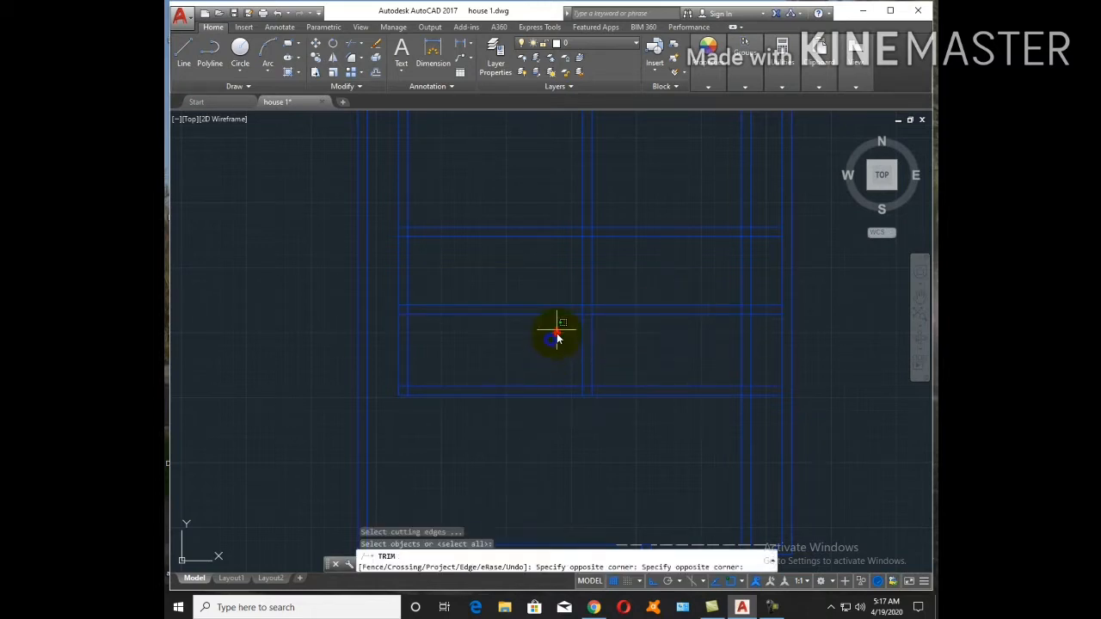
pyautogui.click(523, 275)
pyautogui.press('Escape')
pyautogui.click(380, 290)
pyautogui.click(425, 336)
pyautogui.press('Return')
pyautogui.press('Escape')
# Trim the upper cross wall at the central wall and erase its remaining lines on the right side
pyautogui.moveTo(567, 284); pyautogui.dragTo(494, 434, button='middle')
pyautogui.write('tr')
pyautogui.press('Return')
pyautogui.press('Return')
pyautogui.scroll(3, 533, 405)
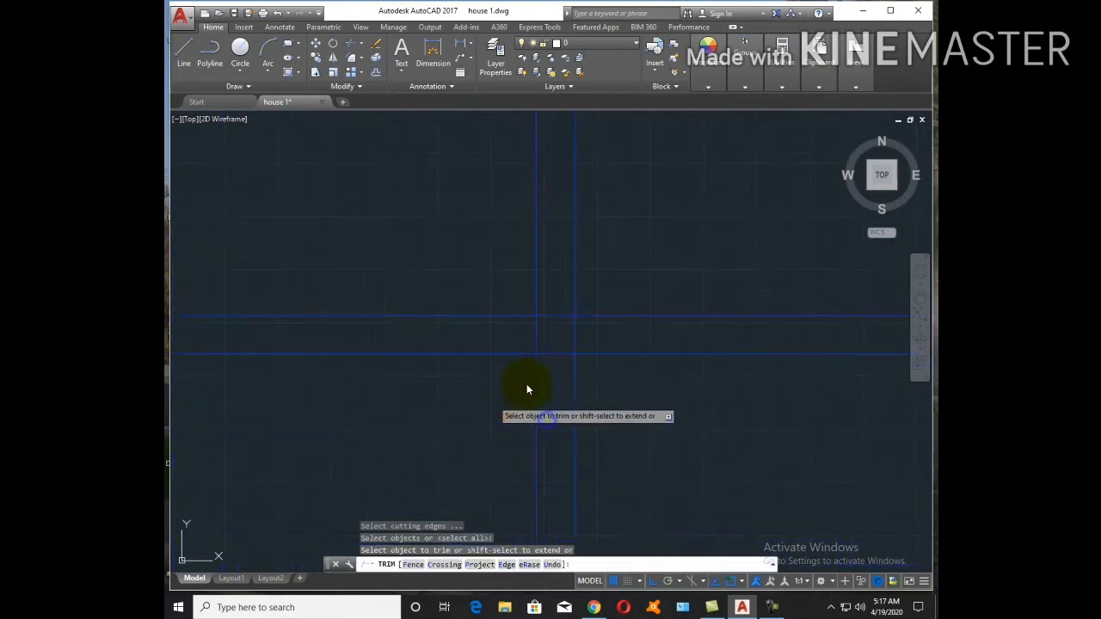
pyautogui.click(553, 369)
pyautogui.click(545, 310)
pyautogui.press('Escape')
pyautogui.click(638, 391)
pyautogui.click(613, 291)
pyautogui.write('e')
pyautogui.press('Return')
pyautogui.press('Escape')
pyautogui.scroll(-5, 612, 292)
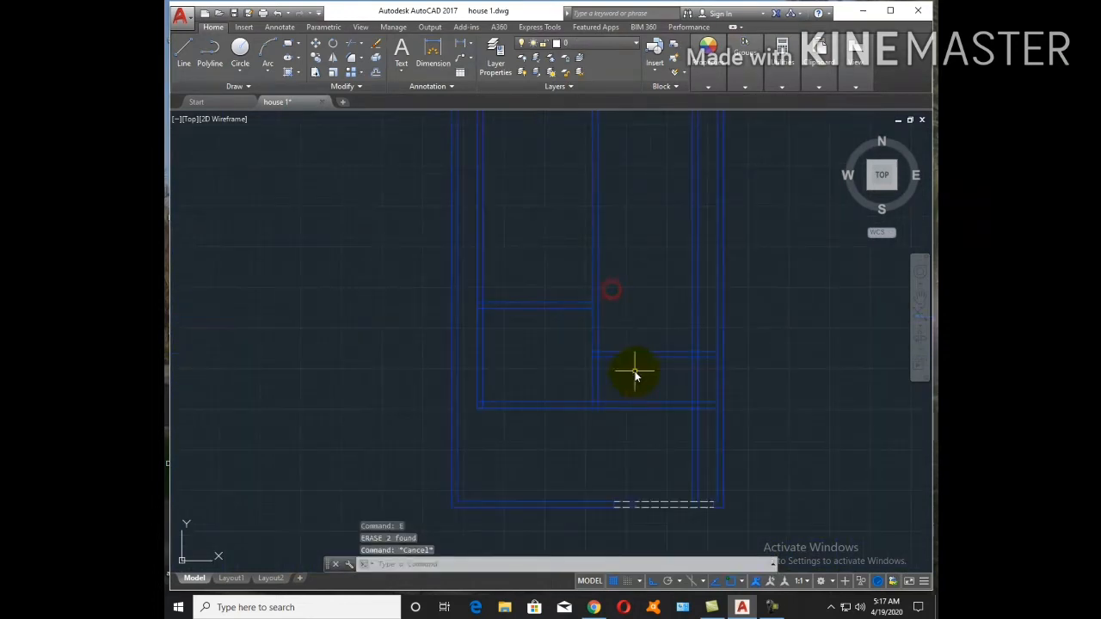
# Offset the upper line of the cross wall right of the central wall 14' upward
pyautogui.write('o')
pyautogui.press('Return')
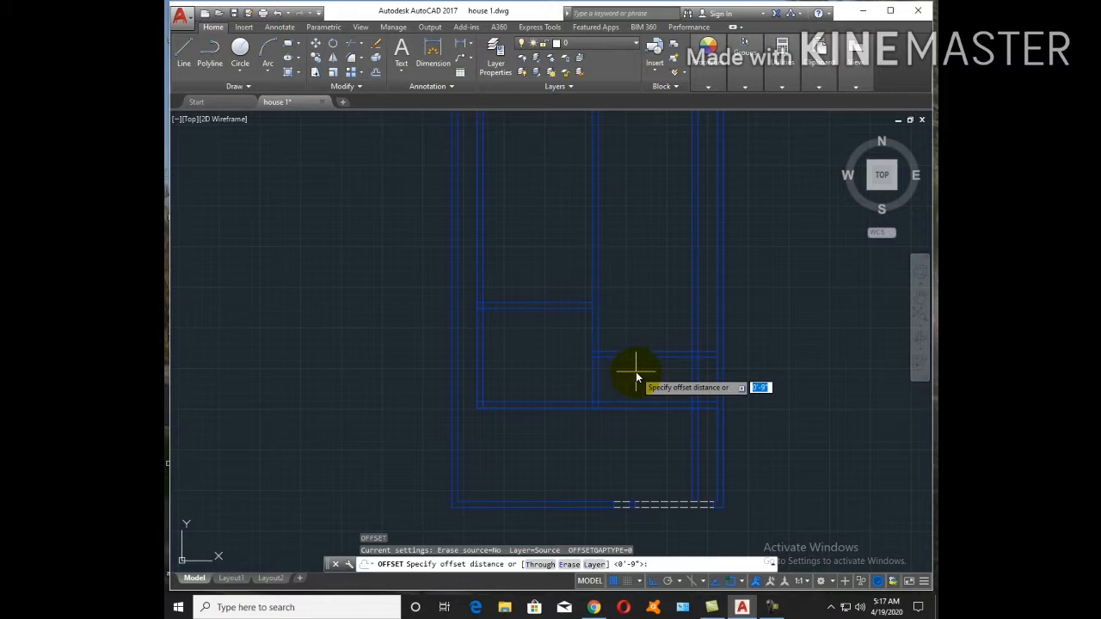
pyautogui.write("14'")
pyautogui.press('Return')
pyautogui.click(627, 351)
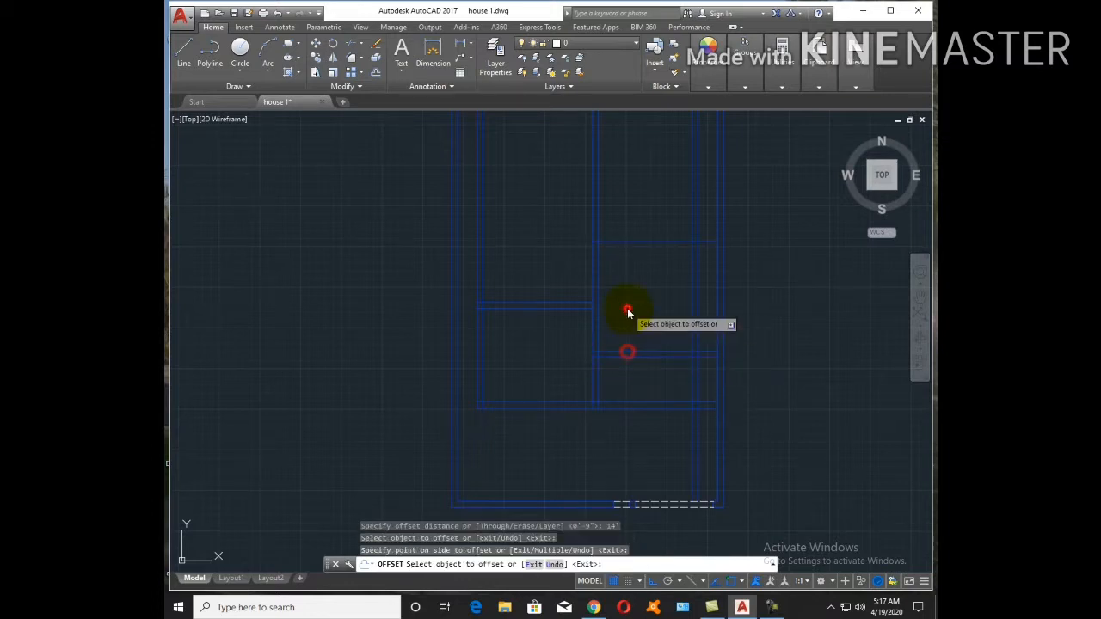
pyautogui.click(627, 308)
pyautogui.press('Escape')
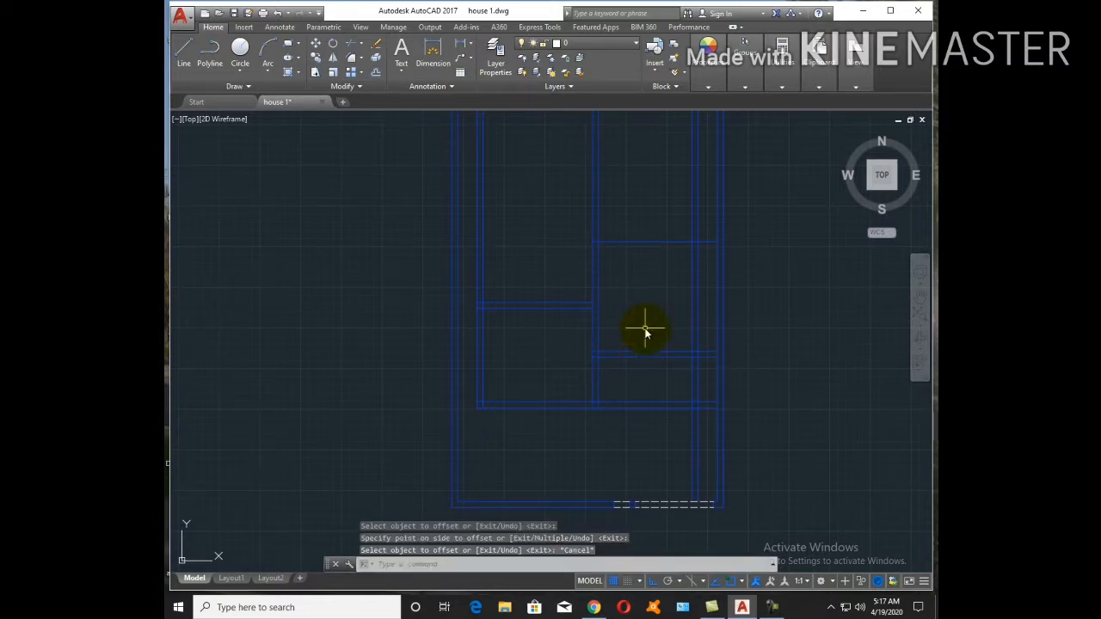
# Offset the new horizontal line right of the central wall 9" upward to complete the wall
pyautogui.press('Return')
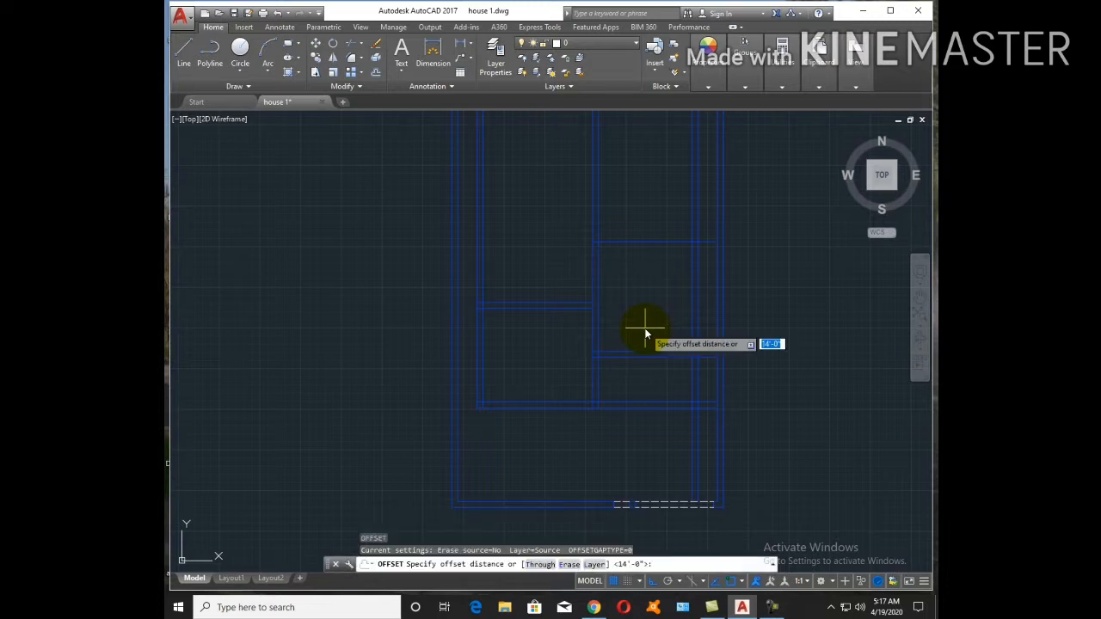
pyautogui.press('Return')
pyautogui.click(637, 241)
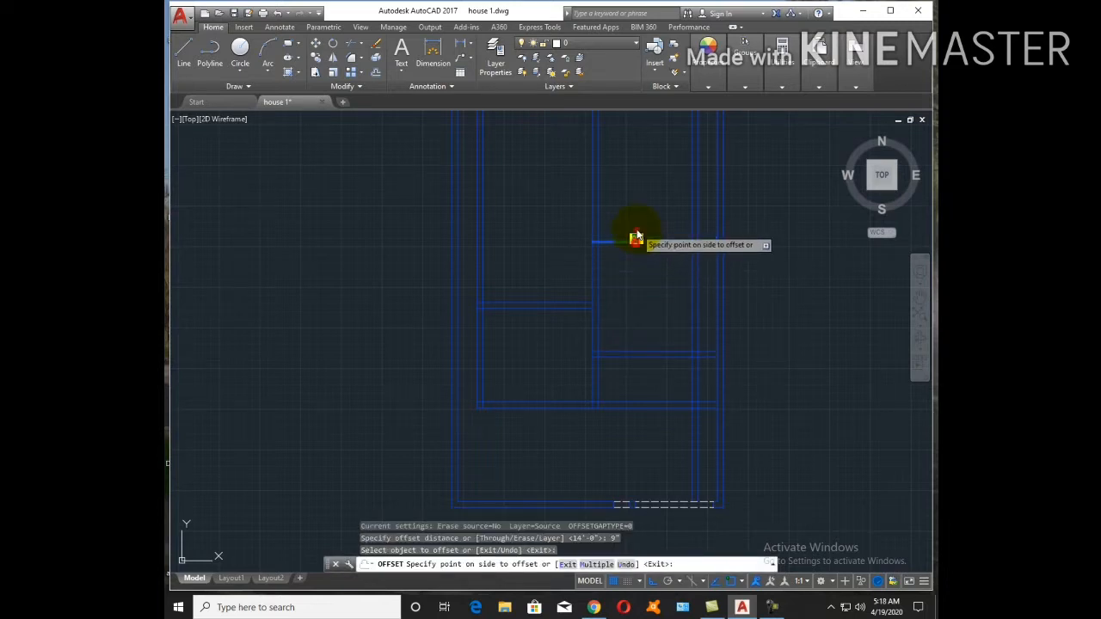
pyautogui.click(636, 230)
pyautogui.press('Escape')
# Trim the ends of both right-hand cross walls that overhang beyond the right inner wall
pyautogui.write('tr')
pyautogui.press('Return')
pyautogui.press('Return')
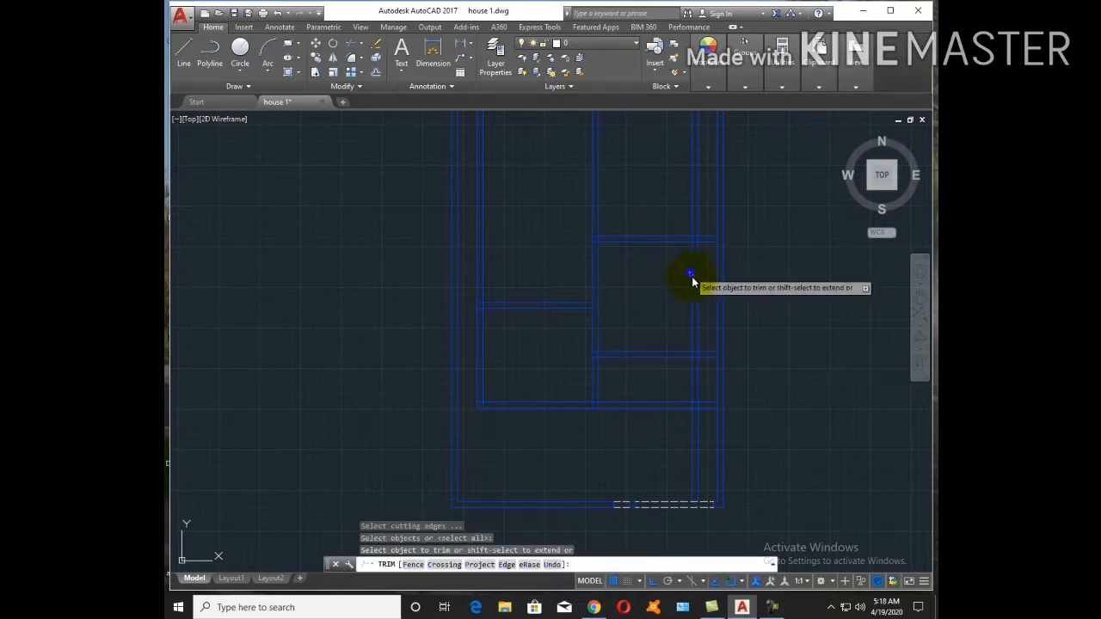
pyautogui.click(707, 354)
pyautogui.click(709, 370)
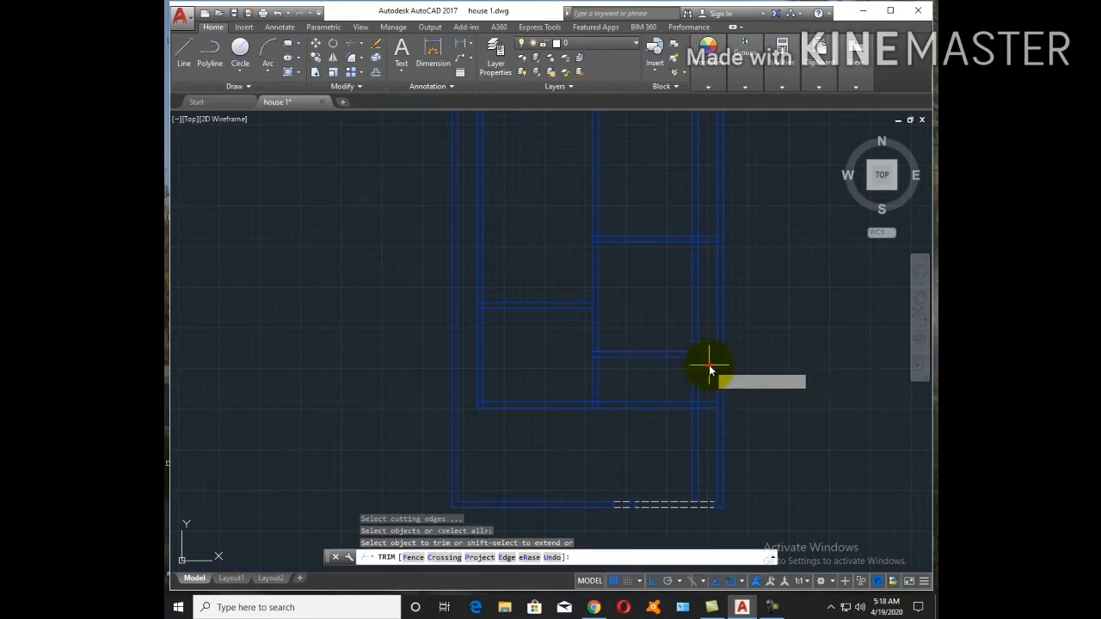
pyautogui.click(703, 225)
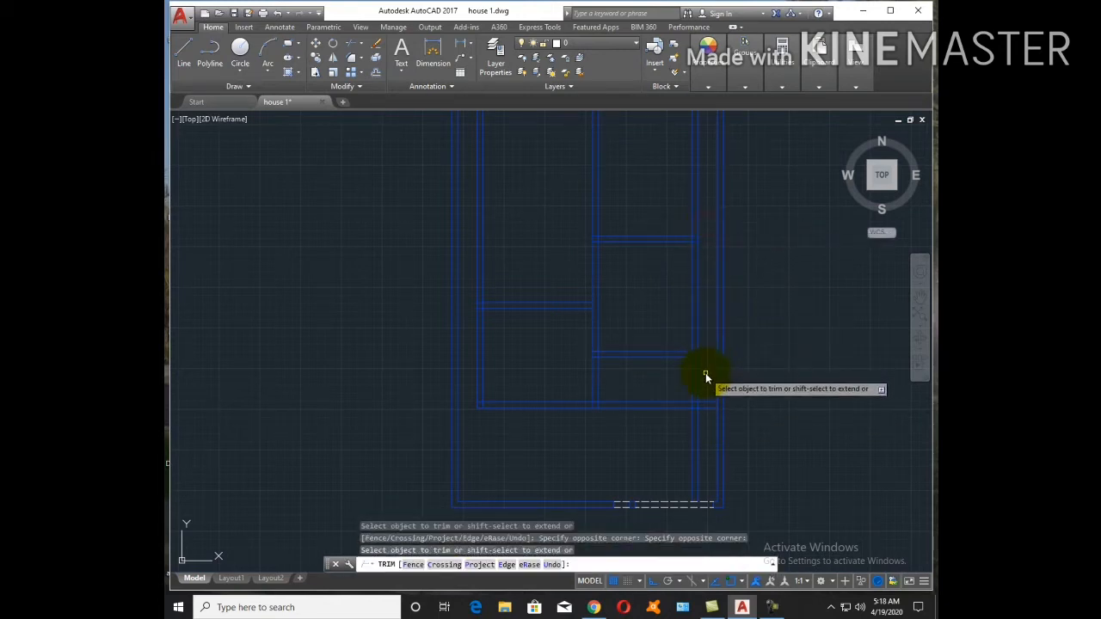
# Trim the right inner wall below the lower right-hand cross wall and the bottom cross wall right of the central wall
pyautogui.click(680, 365)
pyautogui.click(639, 418)
pyautogui.click(625, 384)
pyautogui.press('Escape')
# Erase the leftover line pieces of the right inner wall and bottom cross wall below the lower-right room
pyautogui.click(666, 389)
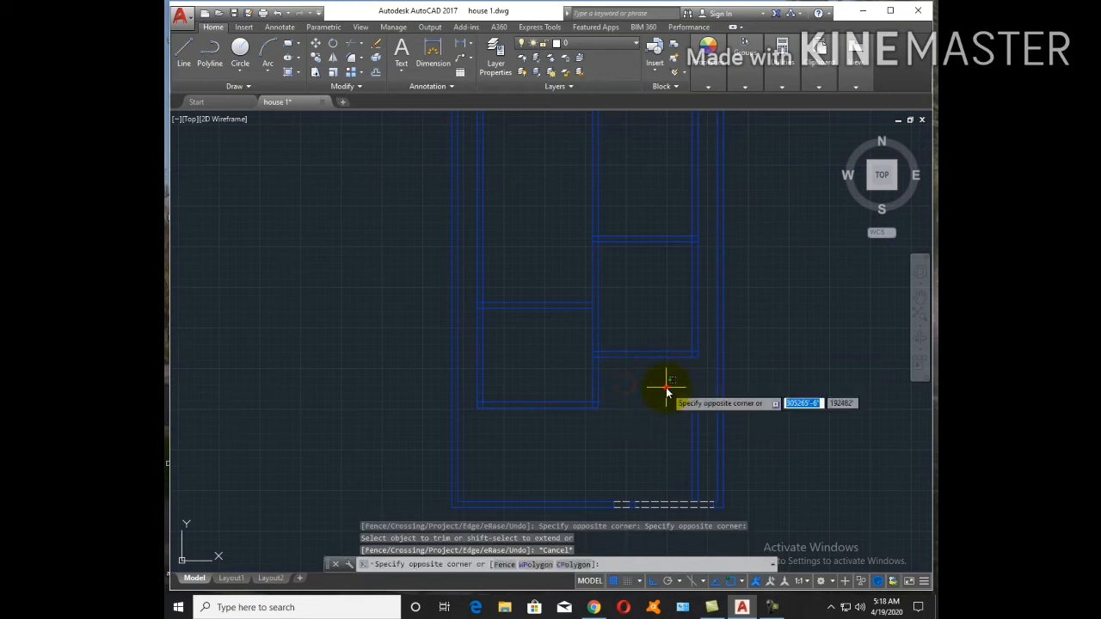
pyautogui.press('Escape')
pyautogui.click(710, 433)
pyautogui.click(691, 392)
pyautogui.write('e')
pyautogui.press('Return')
pyautogui.press('Escape')
# Measure the inner width of the lower-right room with a linear dimension between its bottom inside corners
pyautogui.moveTo(663, 289); pyautogui.dragTo(708, 367, button='middle')
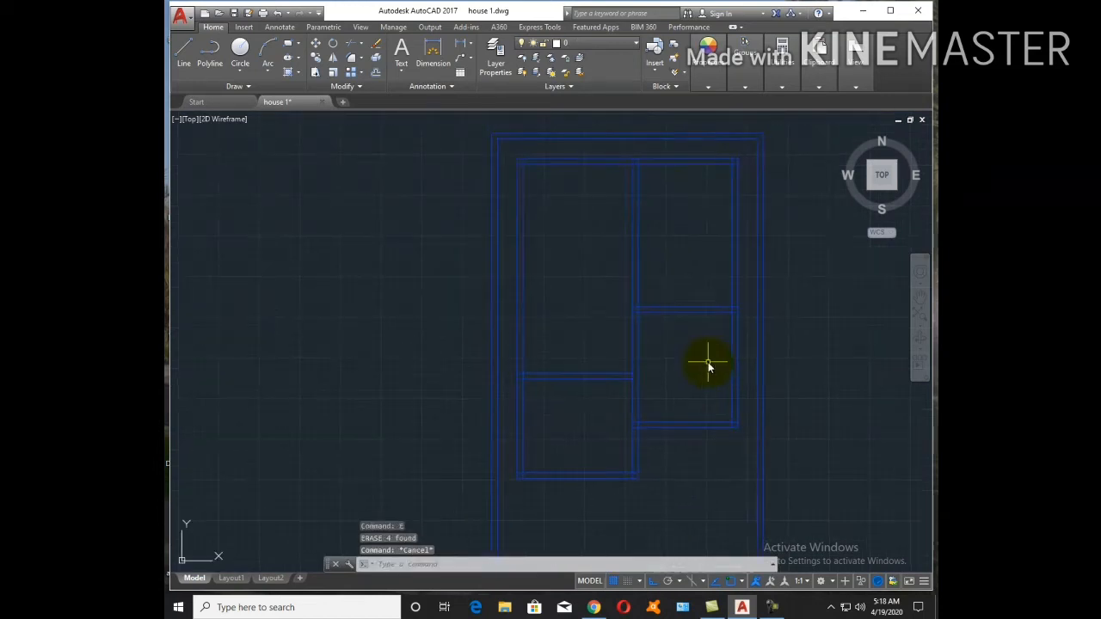
pyautogui.write('dli')
pyautogui.press('Return')
pyautogui.scroll(3, 701, 404)
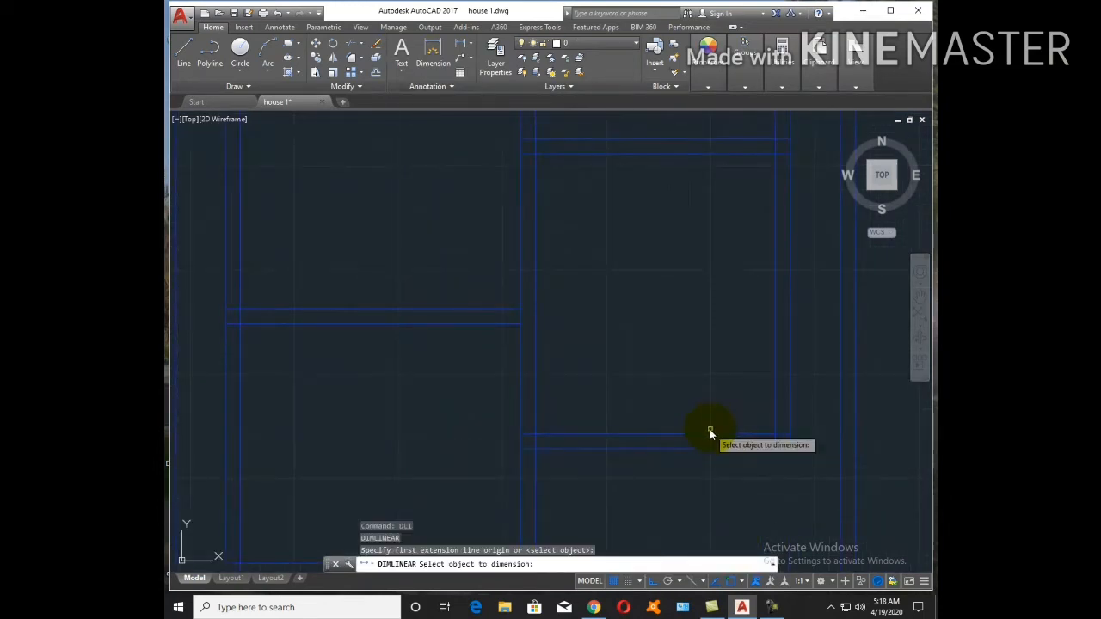
pyautogui.press('Escape')
pyautogui.write('dli')
pyautogui.press('Return')
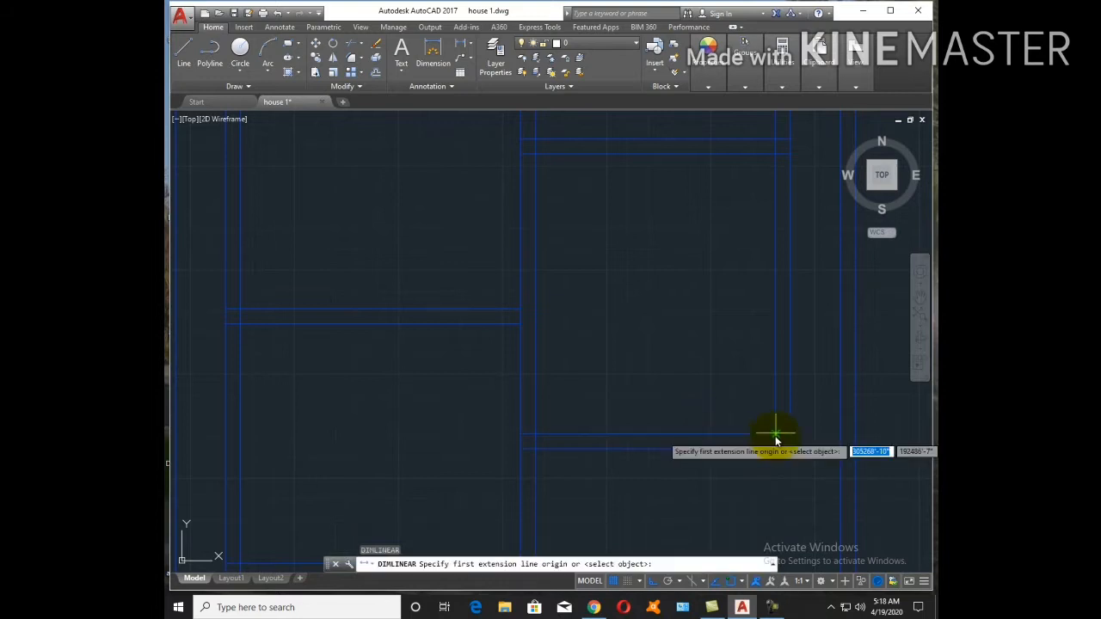
pyautogui.click(776, 437)
pyautogui.click(536, 436)
pyautogui.press('Escape')
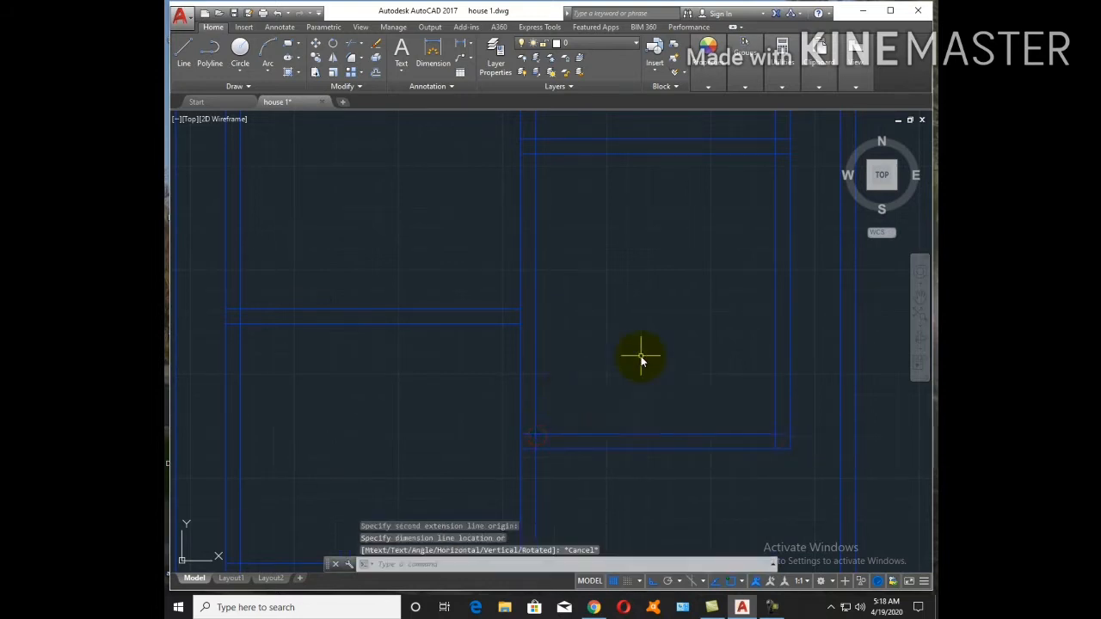
# Offset the upper line of the upper right-hand cross wall 14' upward
pyautogui.scroll(-2, 639, 356)
pyautogui.scroll(-3, 612, 361)
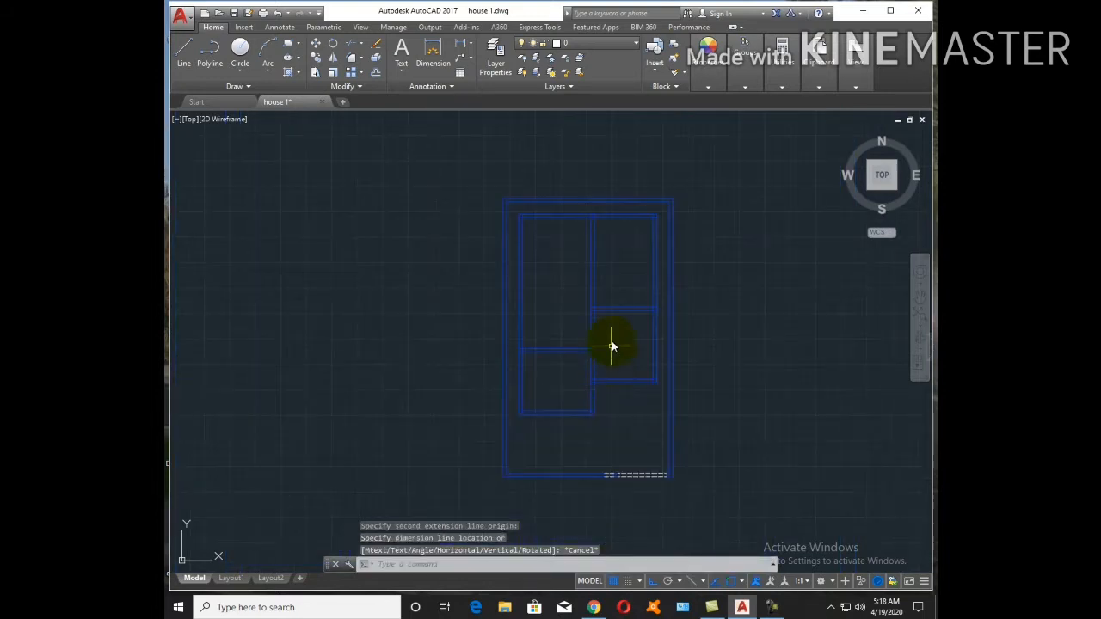
pyautogui.scroll(5, 612, 346)
pyautogui.press('Return')
pyautogui.write('1')
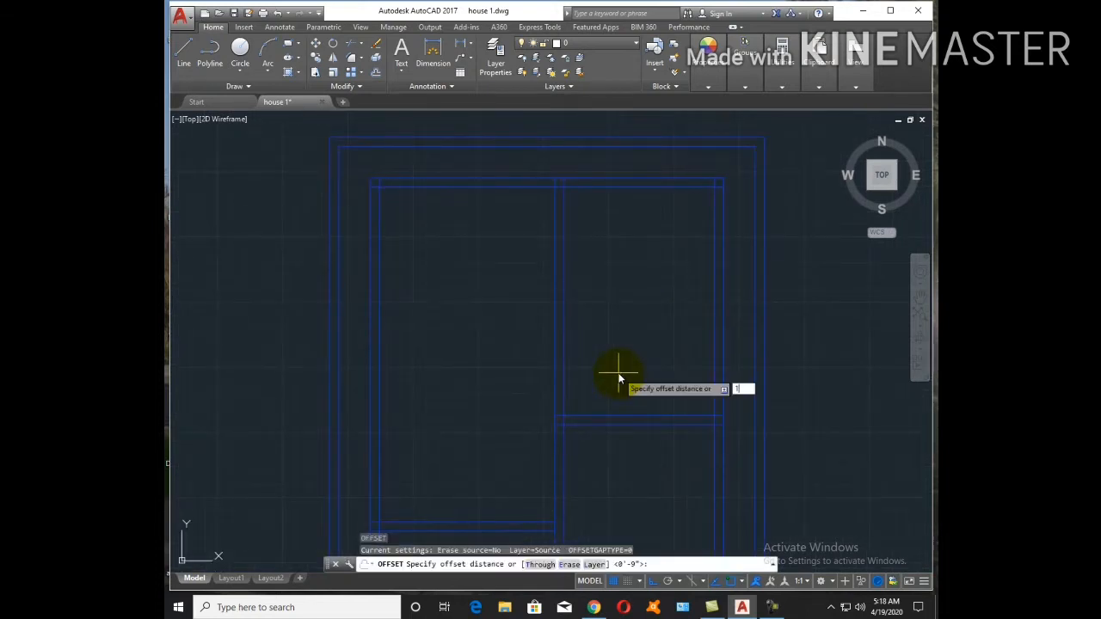
pyautogui.write('4')
pyautogui.press('Return')
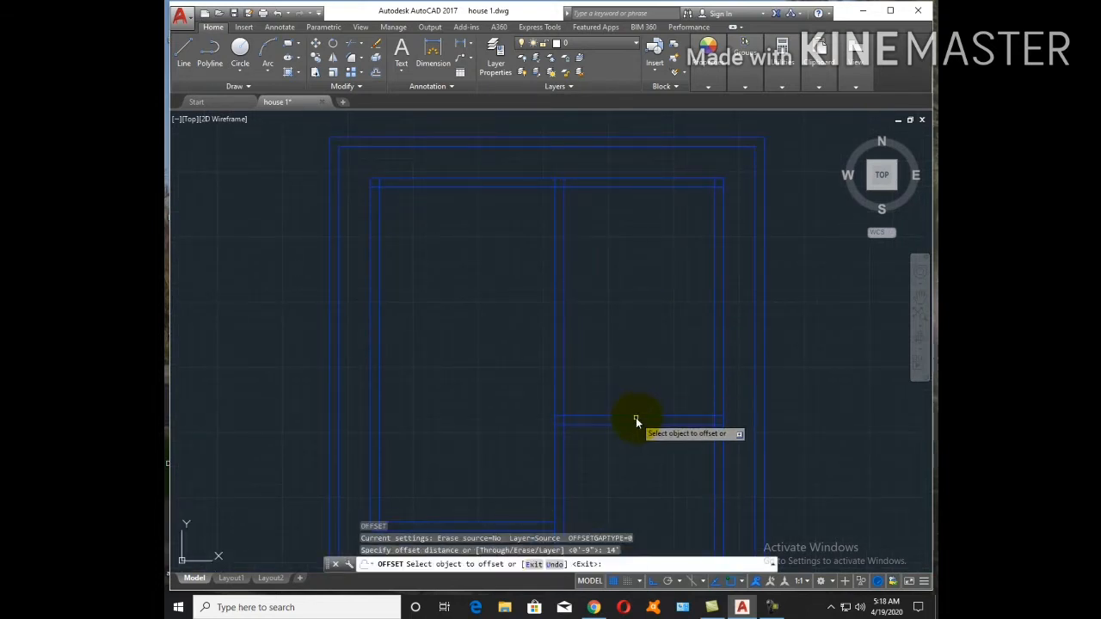
pyautogui.click(636, 417)
pyautogui.click(631, 363)
# Offset the new cross line in the upper-right room 9" upward to give the wall its thickness
pyautogui.press('Return')
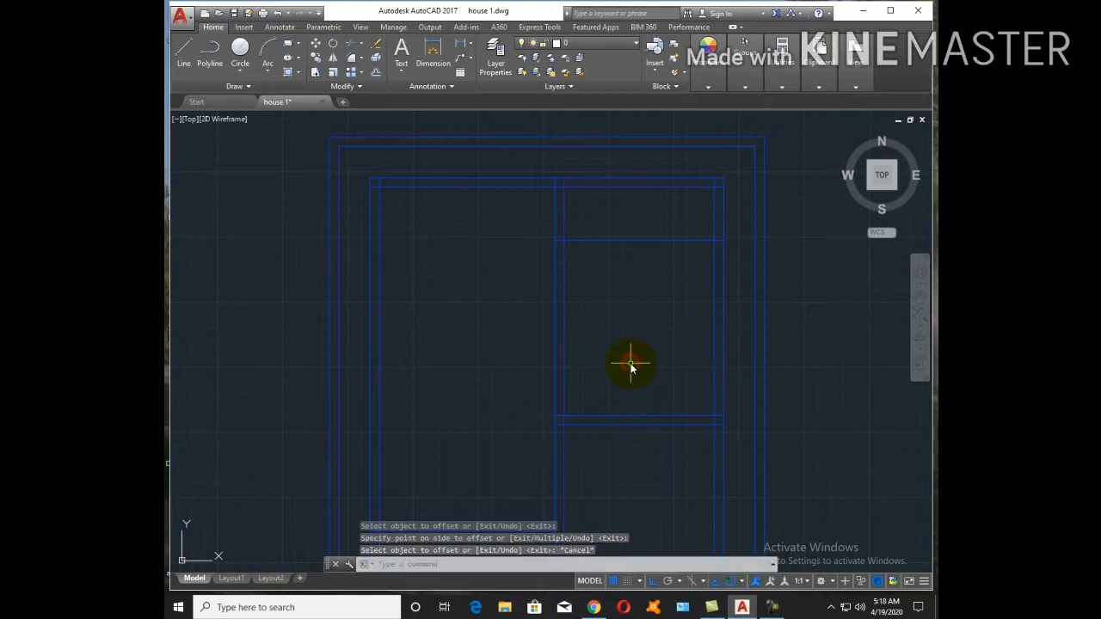
pyautogui.press('Return')
pyautogui.press('Return')
pyautogui.click(627, 241)
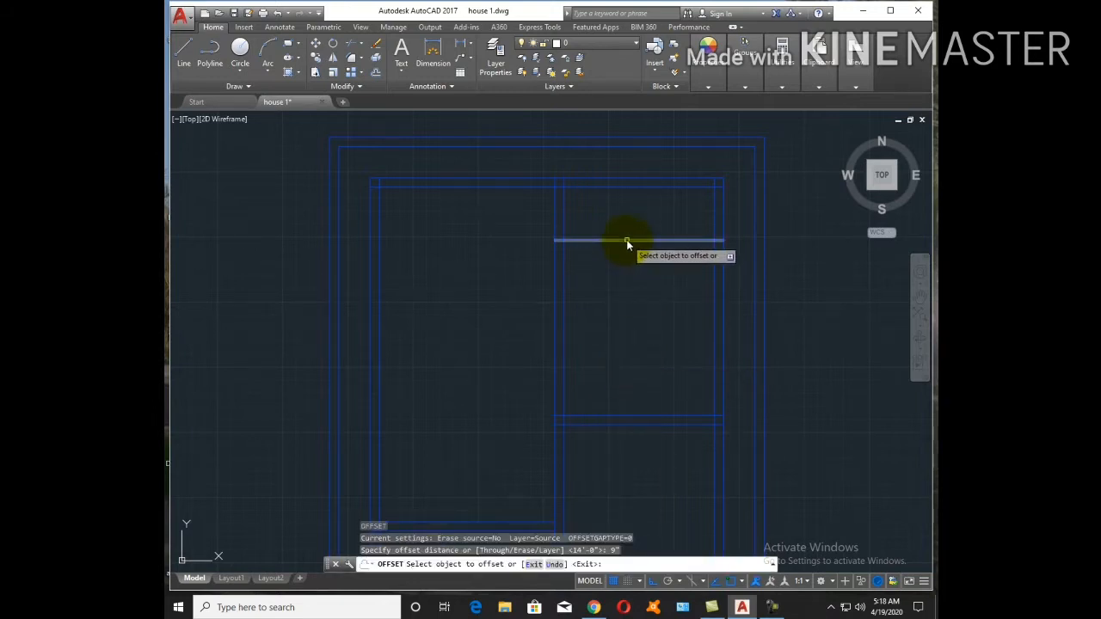
pyautogui.click(627, 227)
pyautogui.press('Escape')
# Draw a vertical line from the middle of the new cross wall's lower line up to the top wall's outer line
pyautogui.scroll(5, 651, 262)
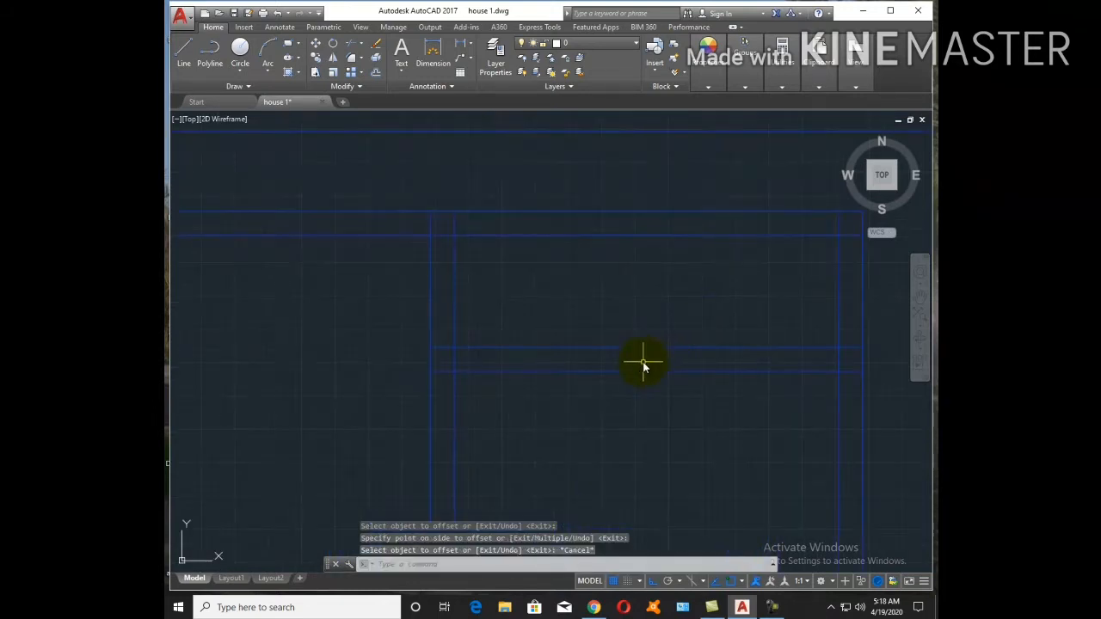
pyautogui.write('l')
pyautogui.press('Return')
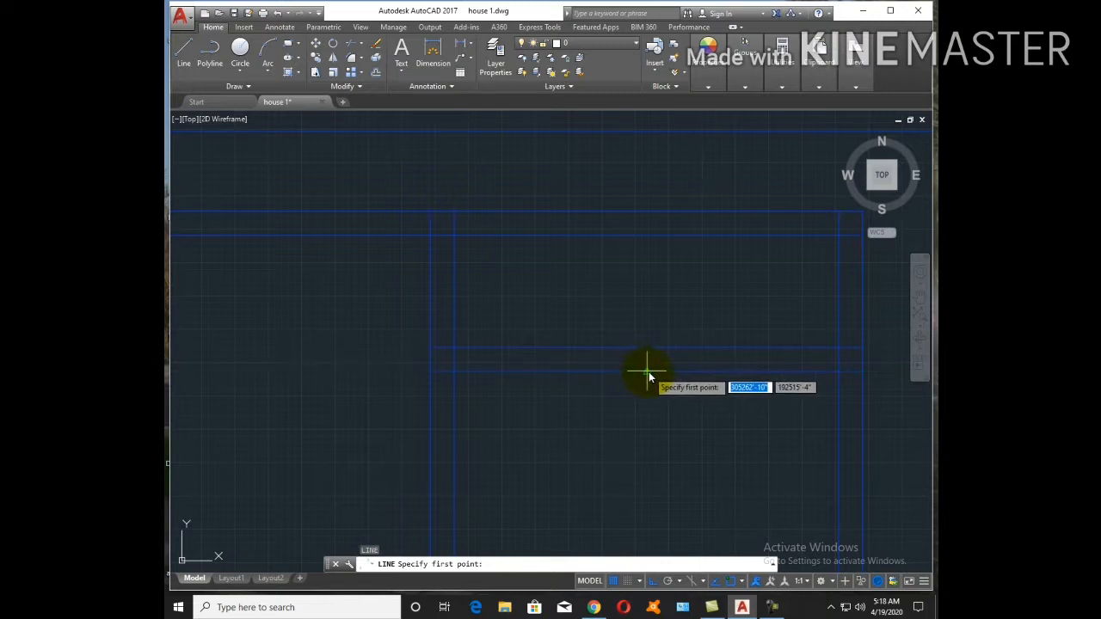
pyautogui.click(649, 372)
pyautogui.click(649, 211)
pyautogui.press('Escape')
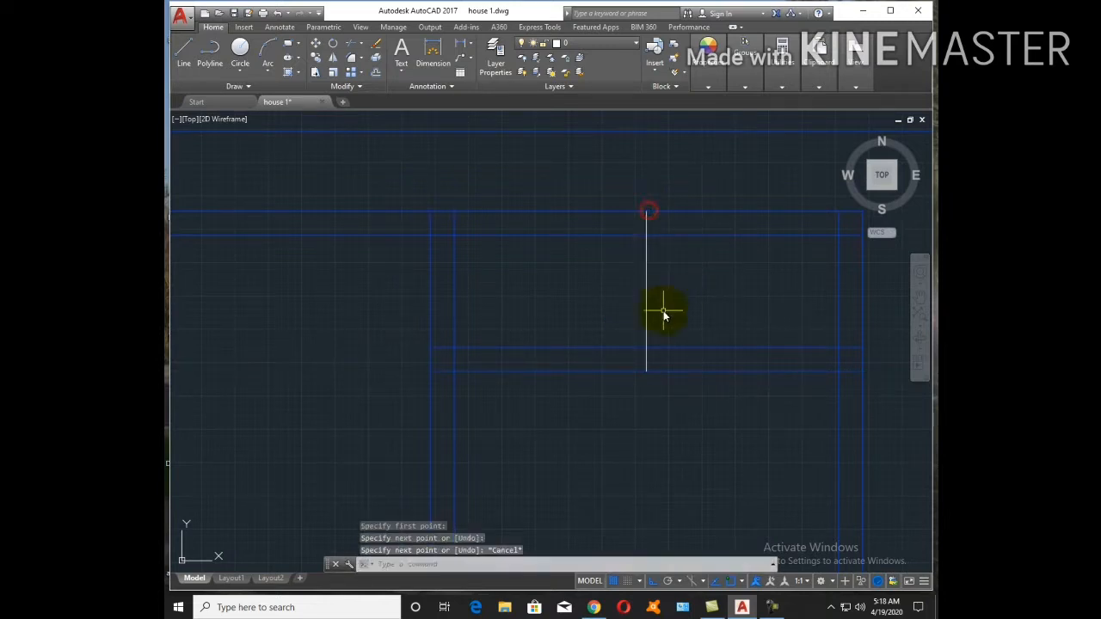
# Offset the vertical line 2" to each side to form a thin partition
pyautogui.write('o')
pyautogui.press('Return')
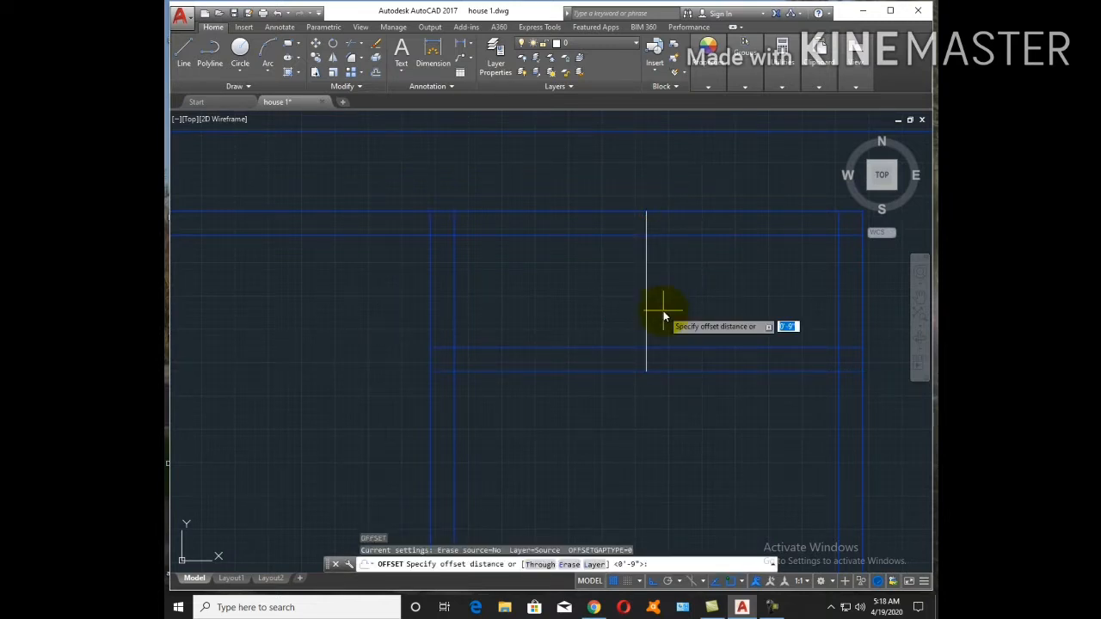
pyautogui.write('2')
pyautogui.press('Return')
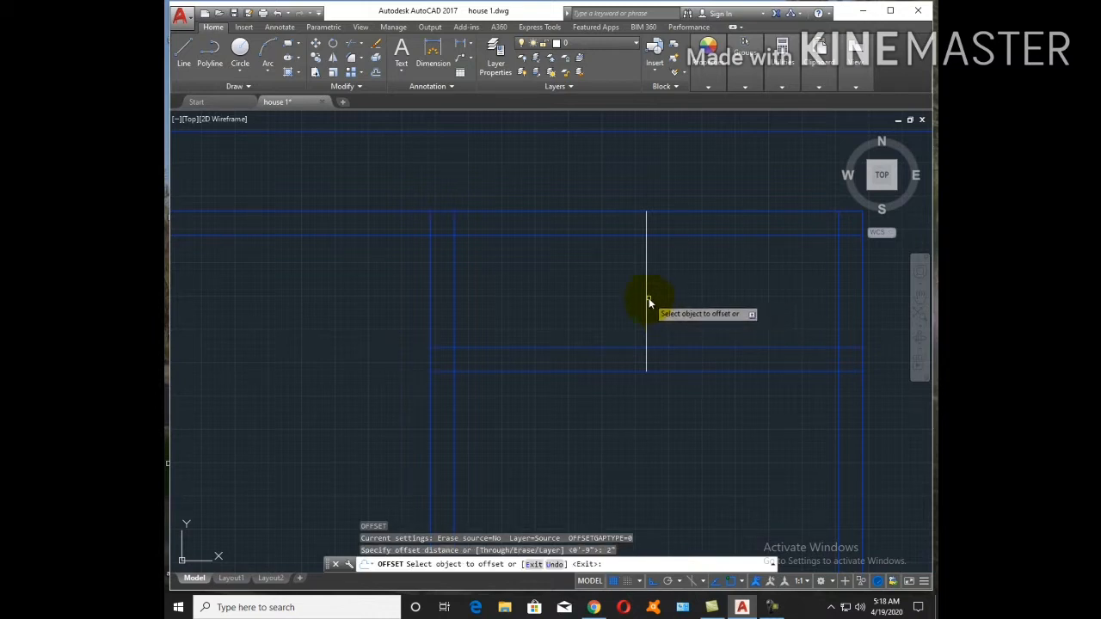
pyautogui.click(649, 289)
pyautogui.click(637, 288)
pyautogui.click(646, 284)
pyautogui.click(634, 287)
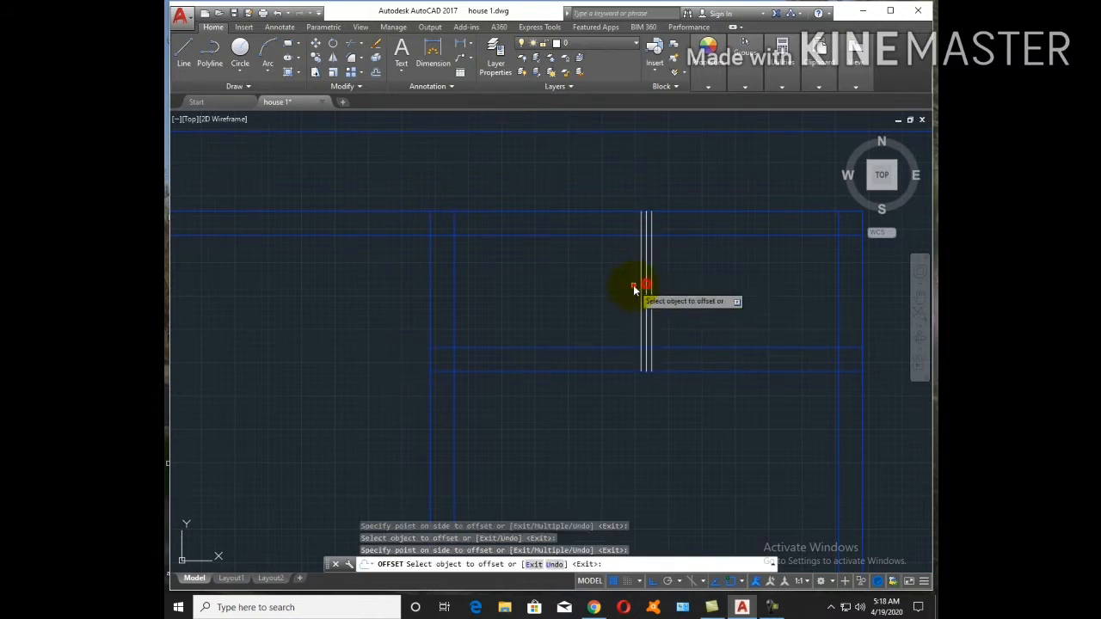
pyautogui.press('Escape')
# Erase the original centre line between the two partition lines
pyautogui.click(646, 272)
pyautogui.write('e')
pyautogui.press('Return')
pyautogui.press('Escape')
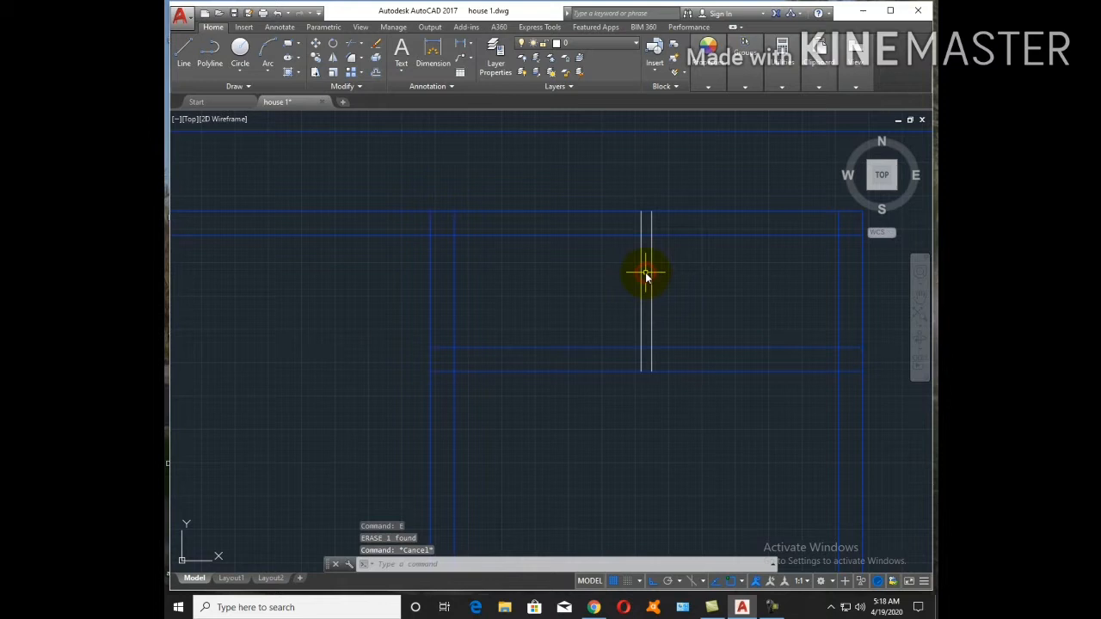
# Trim the partition line ends that run into the top wall and the cross wall below it
pyautogui.write('tr')
pyautogui.press('Return')
pyautogui.press('Return')
pyautogui.scroll(4, 657, 227)
pyautogui.click(656, 227)
pyautogui.click(539, 195)
pyautogui.scroll(-4, 581, 236)
pyautogui.scroll(4, 604, 370)
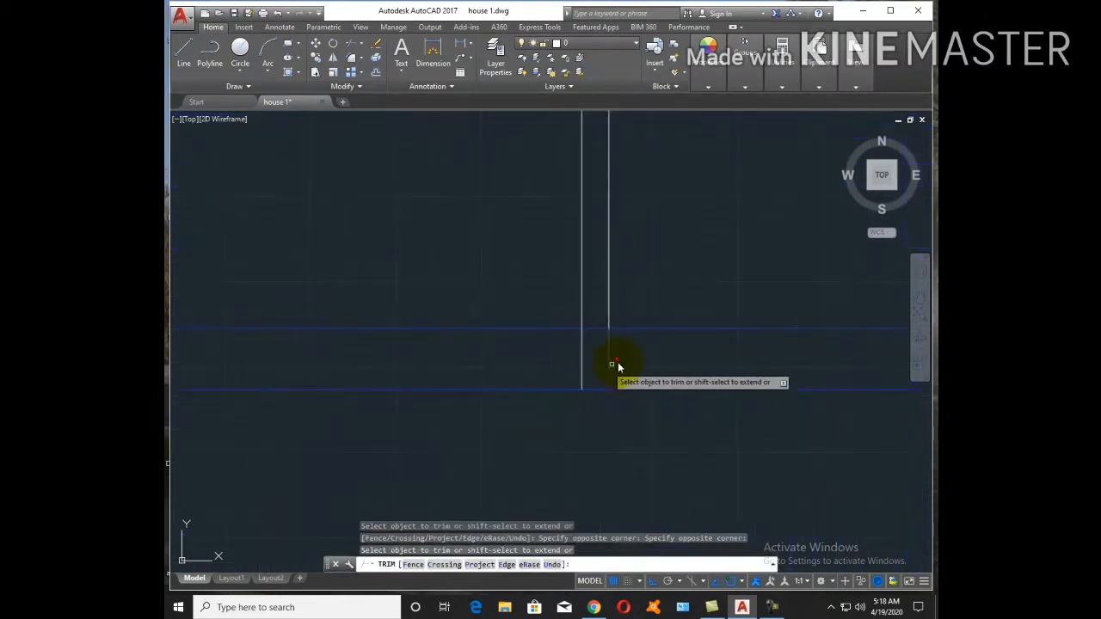
pyautogui.click(634, 359)
pyautogui.click(514, 330)
pyautogui.press('Escape')
# Trim the inner wall lines crossing between the two partition lines at both ends of the partition
pyautogui.press('Return')
pyautogui.press('Return')
pyautogui.click(594, 328)
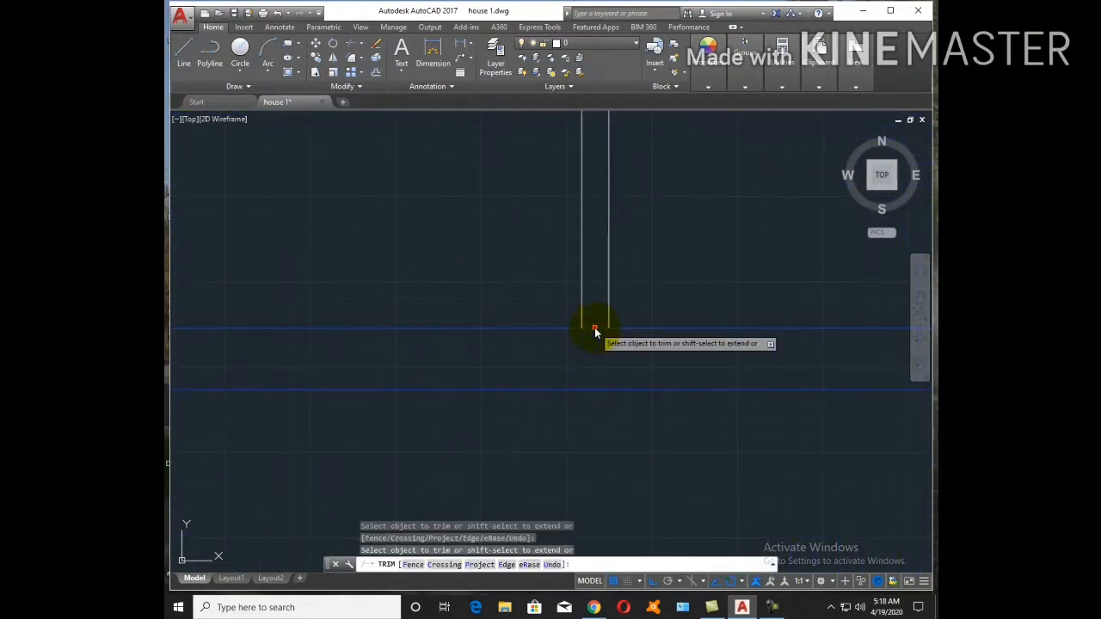
pyautogui.scroll(-4, 594, 327)
pyautogui.scroll(4, 574, 294)
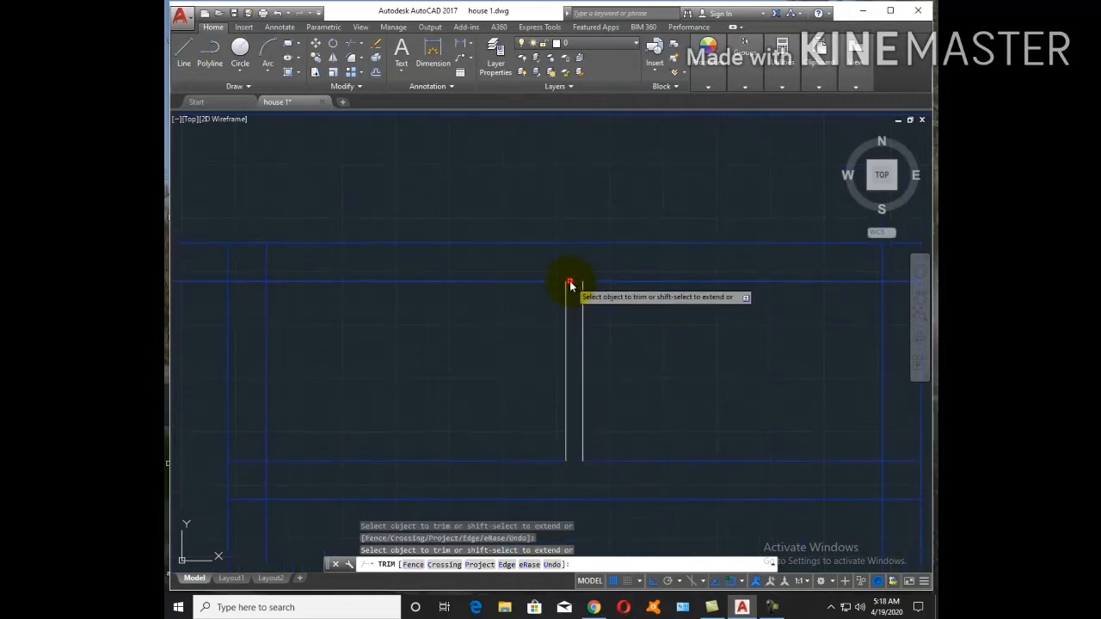
pyautogui.press('Escape')
# Match the properties of the top wall's inner line onto both partition lines
pyautogui.write('ma')
pyautogui.press('Return')
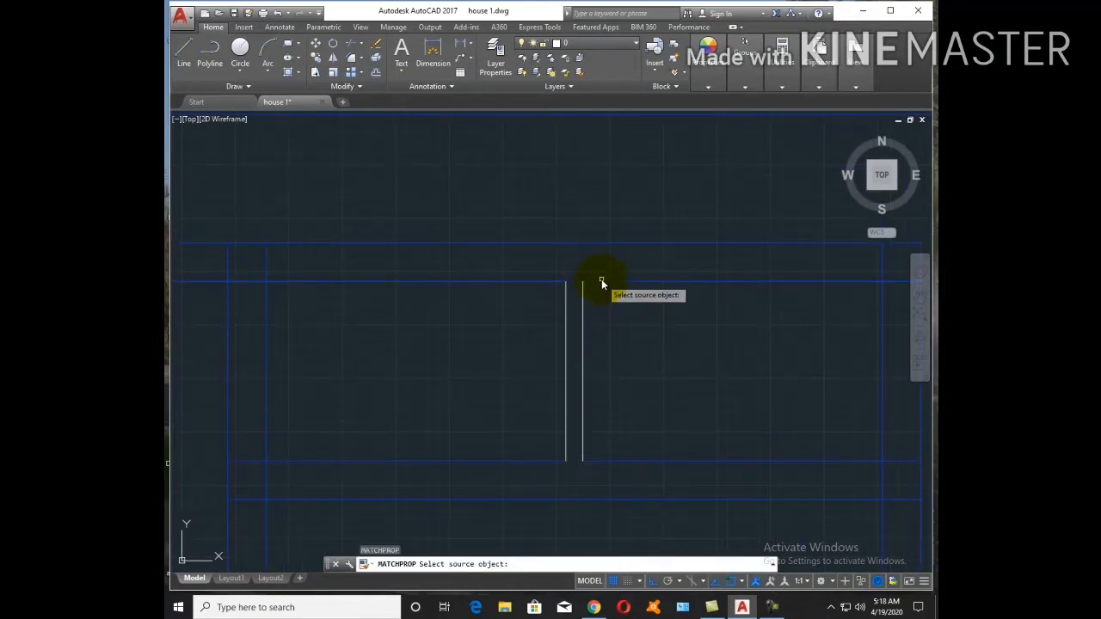
pyautogui.click(602, 281)
pyautogui.click(603, 337)
pyautogui.click(509, 316)
pyautogui.press('Escape')
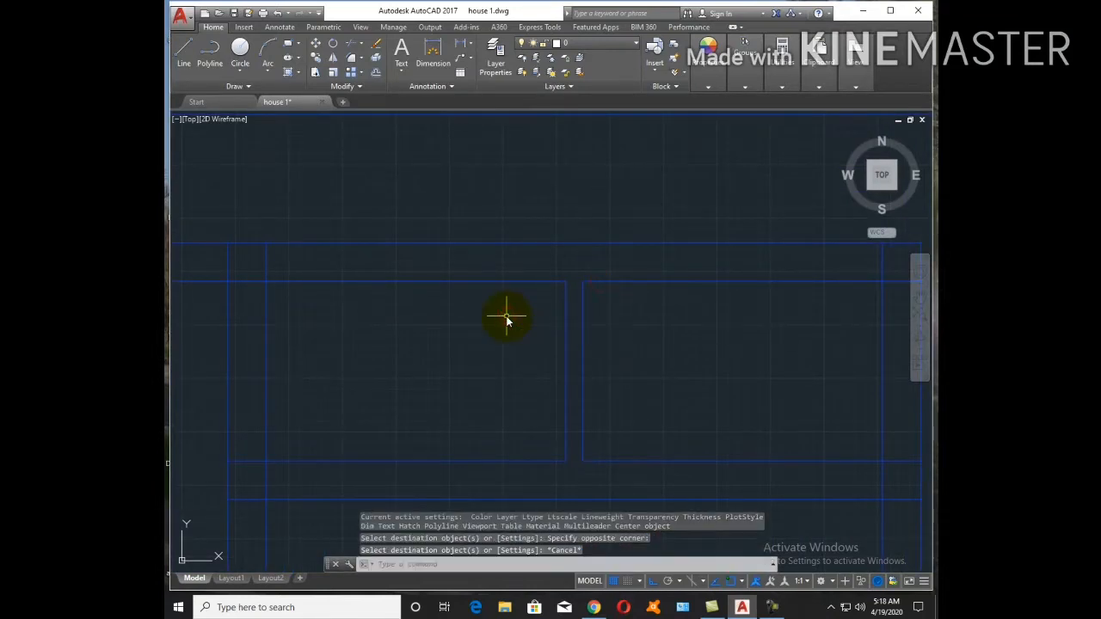
# Offset the upper line of the left-hand cross wall 12' upward
pyautogui.scroll(-3, 585, 344)
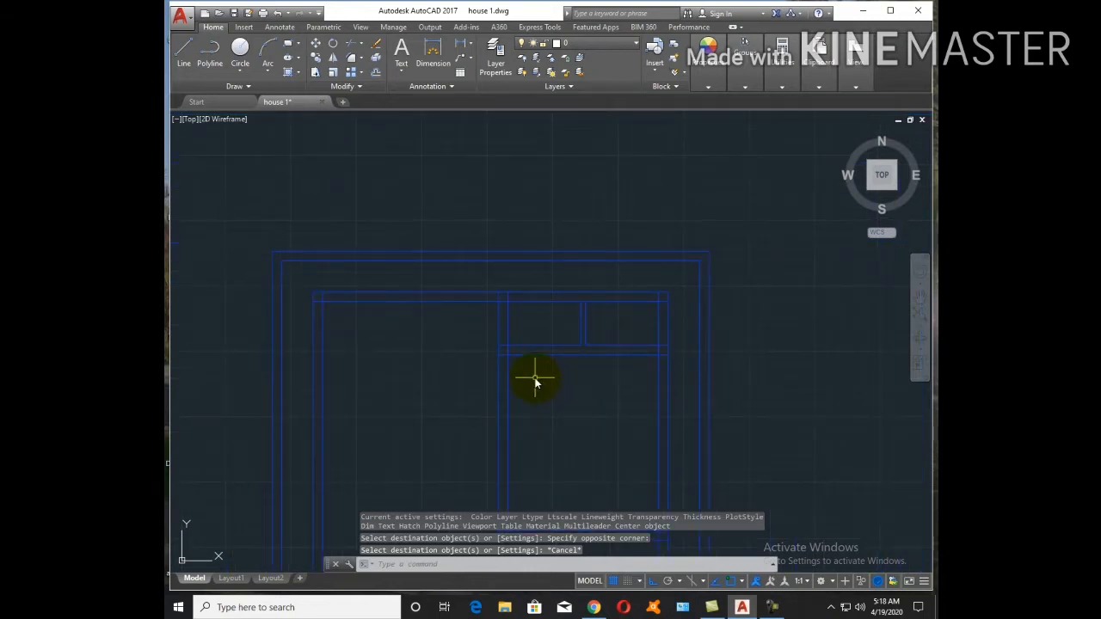
pyautogui.moveTo(455, 381); pyautogui.dragTo(576, 312, button='middle')
pyautogui.write('o')
pyautogui.press('Return')
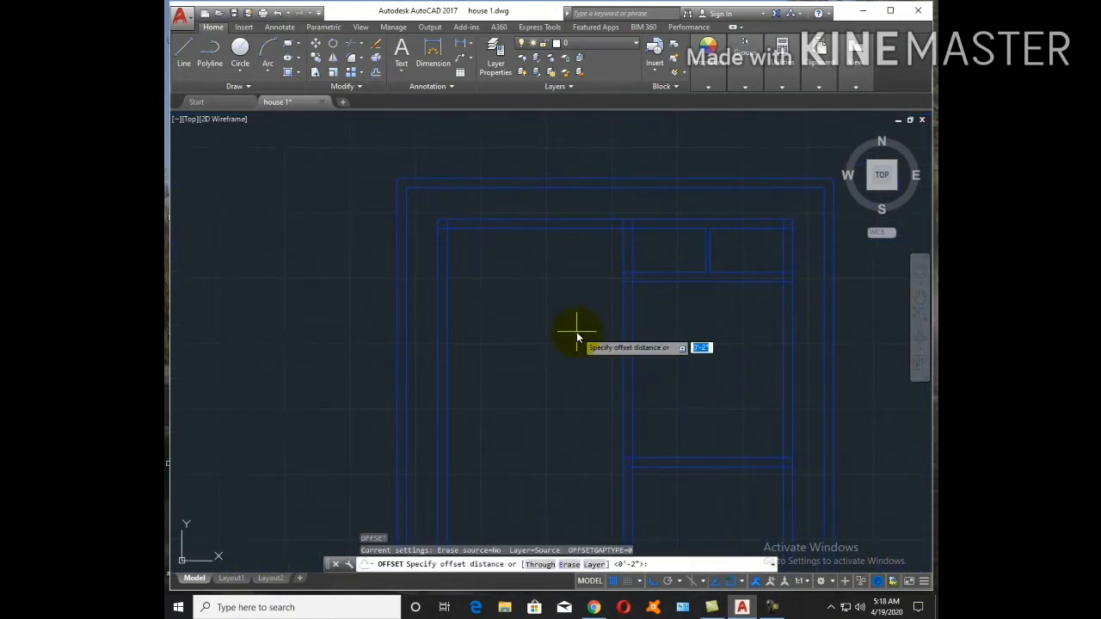
pyautogui.scroll(-5, 560, 364)
pyautogui.scroll(3, 590, 388)
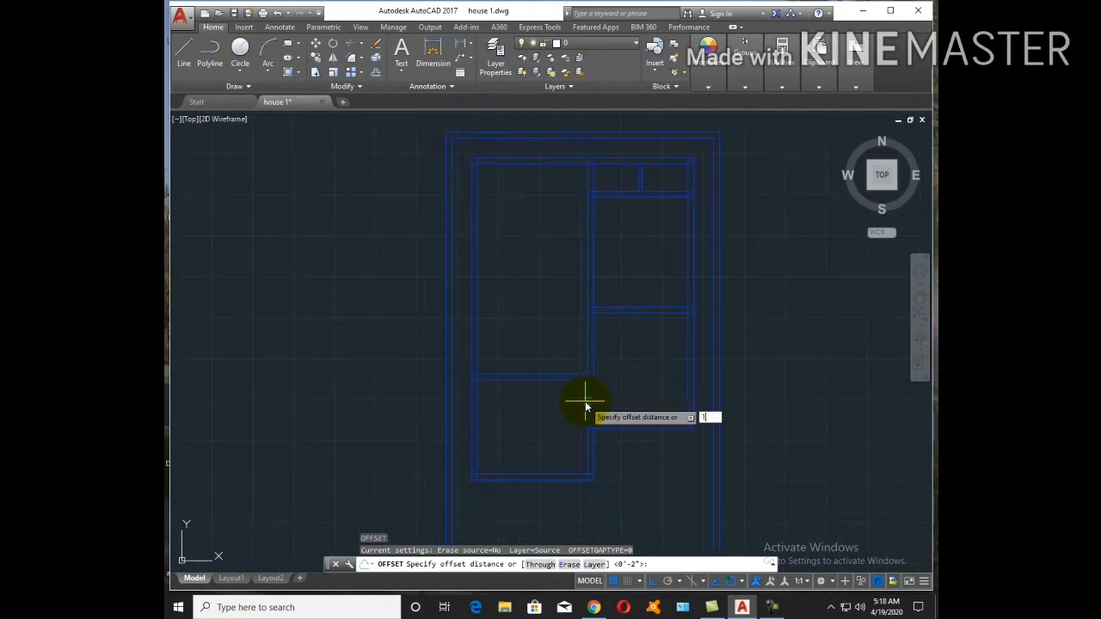
pyautogui.write('12')
pyautogui.press('Return')
pyautogui.click(539, 375)
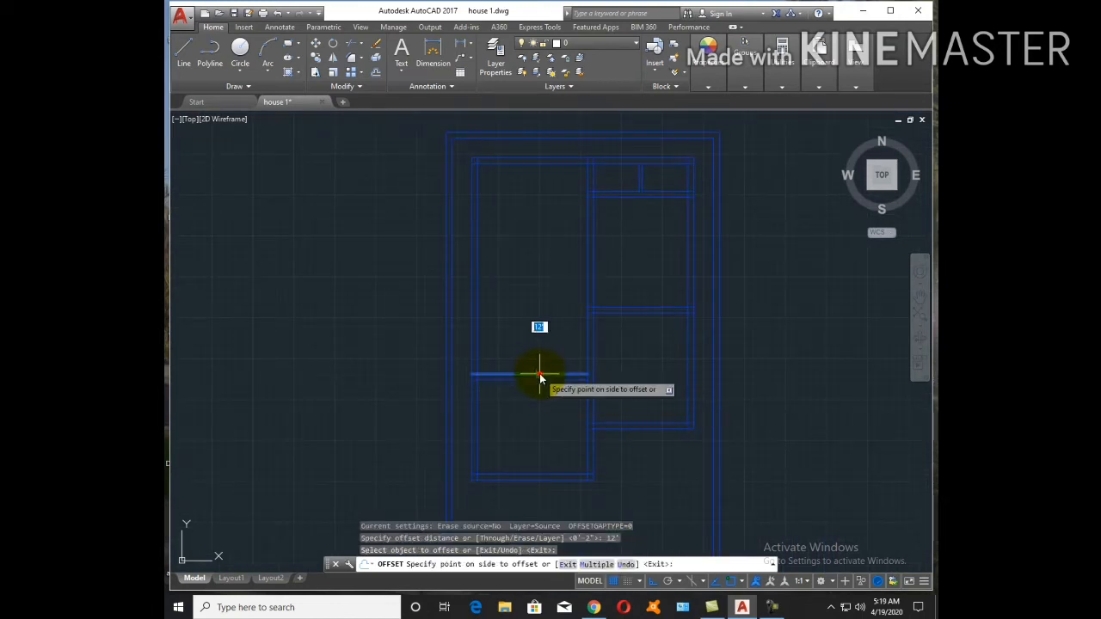
pyautogui.click(539, 319)
pyautogui.press('Escape')
# Offset the new left-hand cross line 9" upward to form a wall
pyautogui.press('Return')
pyautogui.write('9')
pyautogui.press('Return')
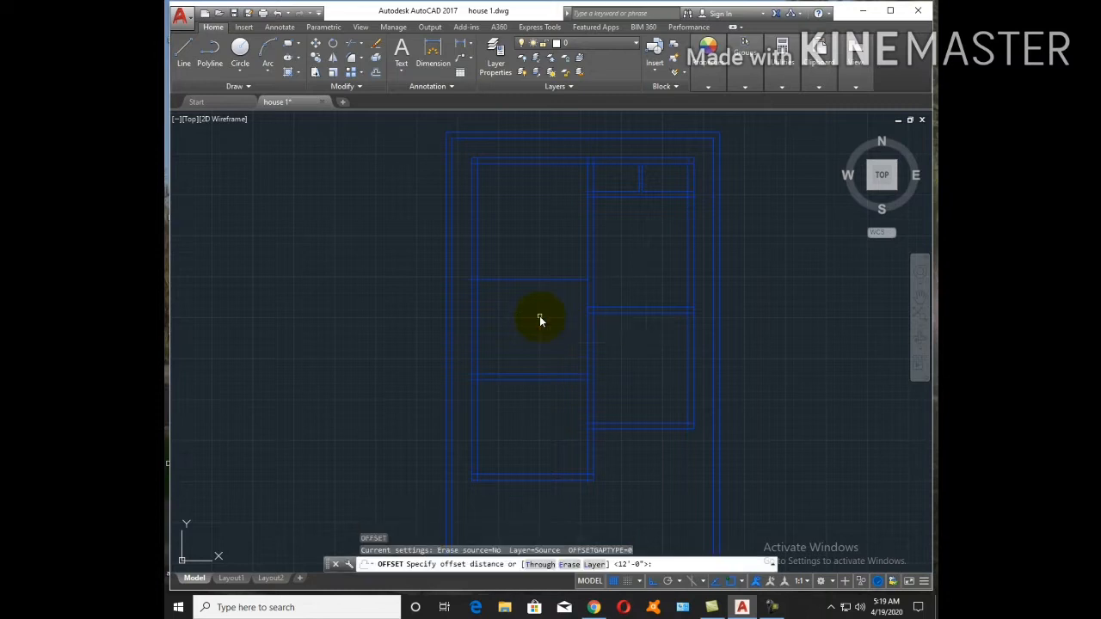
pyautogui.click(566, 278)
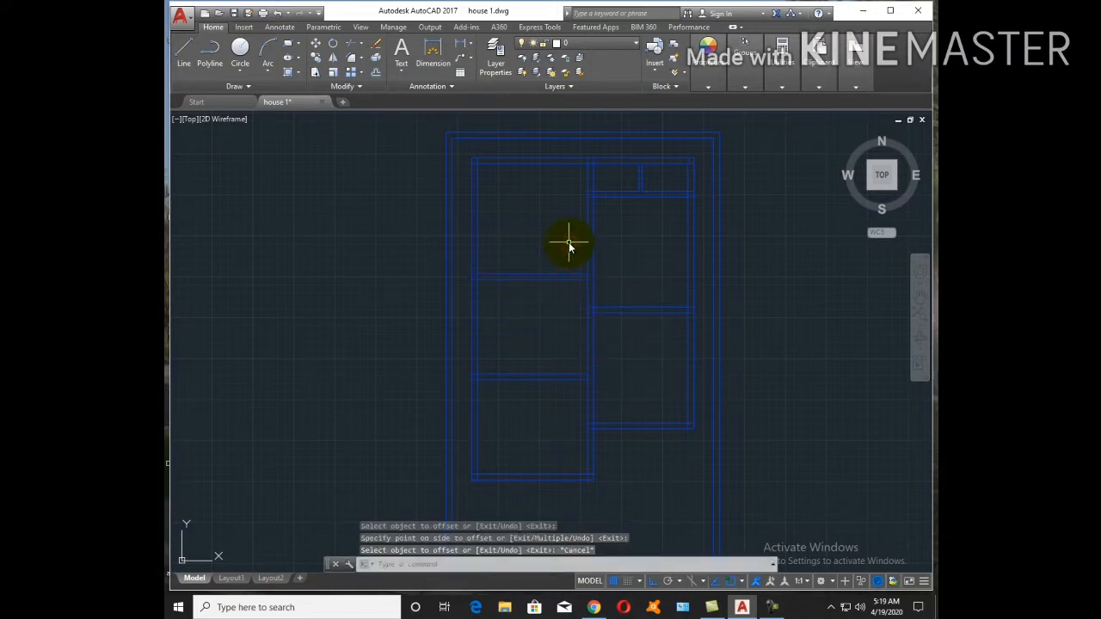
# Offset the upper line of the new left-hand cross wall 9' upward
pyautogui.press('Return')
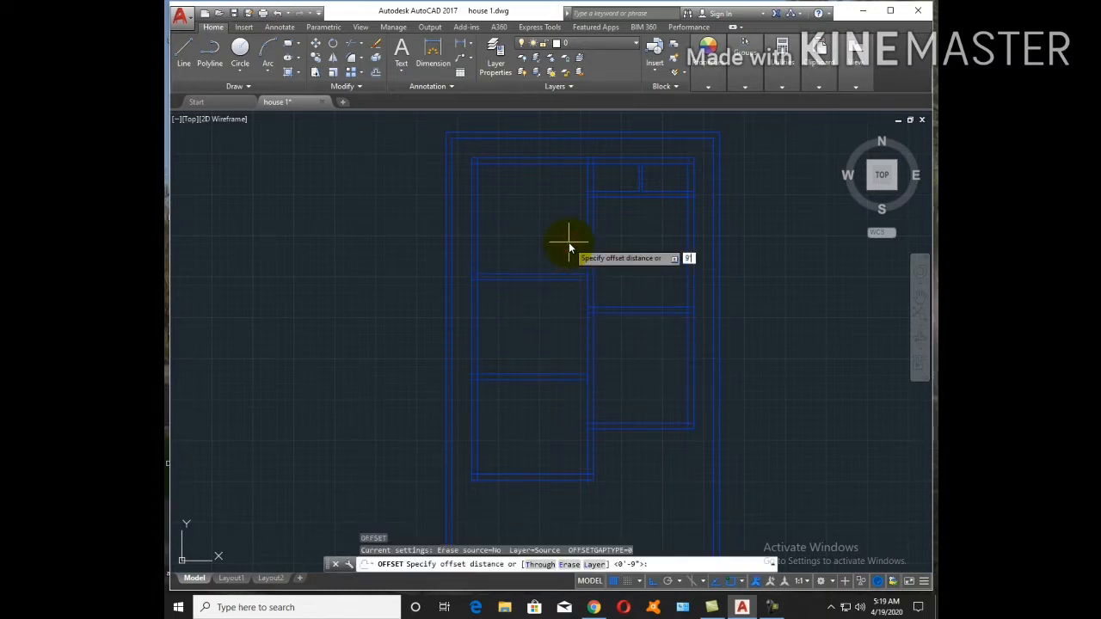
pyautogui.write('9')
pyautogui.press('Return')
pyautogui.scroll(3, 568, 246)
pyautogui.click(549, 284)
pyautogui.click(538, 191)
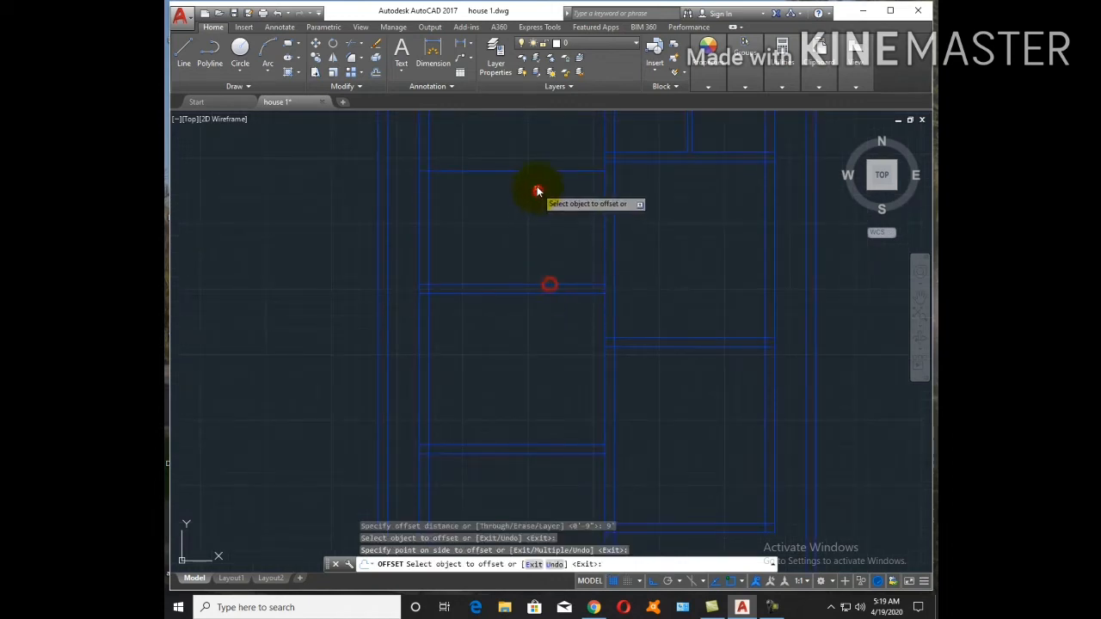
pyautogui.scroll(-2, 571, 289)
# Offset the topmost left-hand cross line 9" upward to complete the third left-hand cross wall
pyautogui.press('Return')
pyautogui.press('Return')
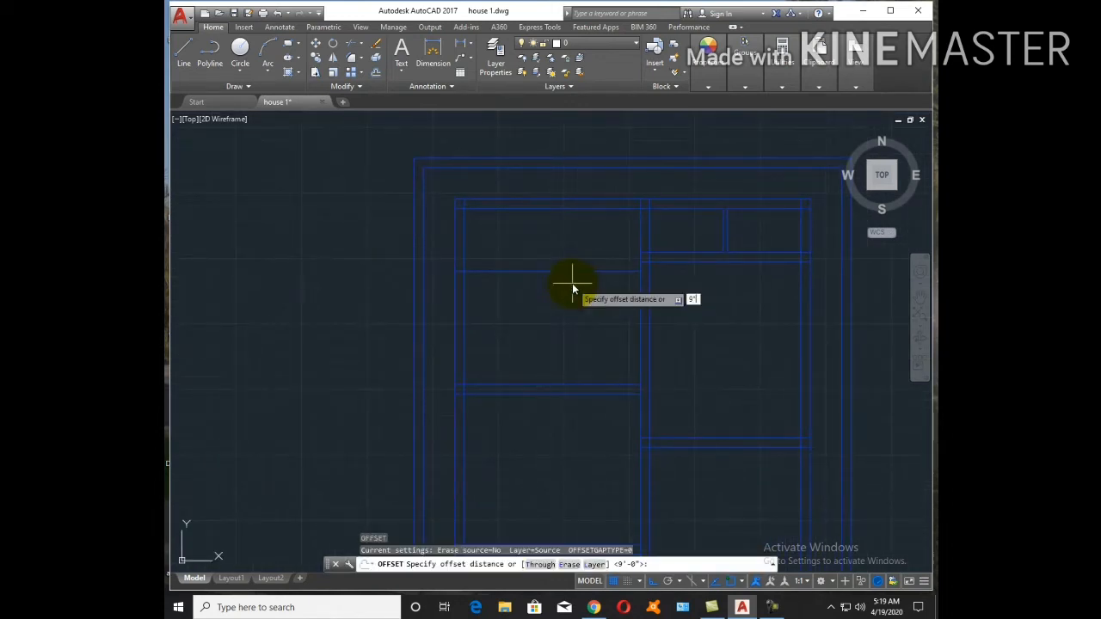
pyautogui.press('Return')
pyautogui.click(580, 271)
pyautogui.click(580, 234)
pyautogui.press('Escape')
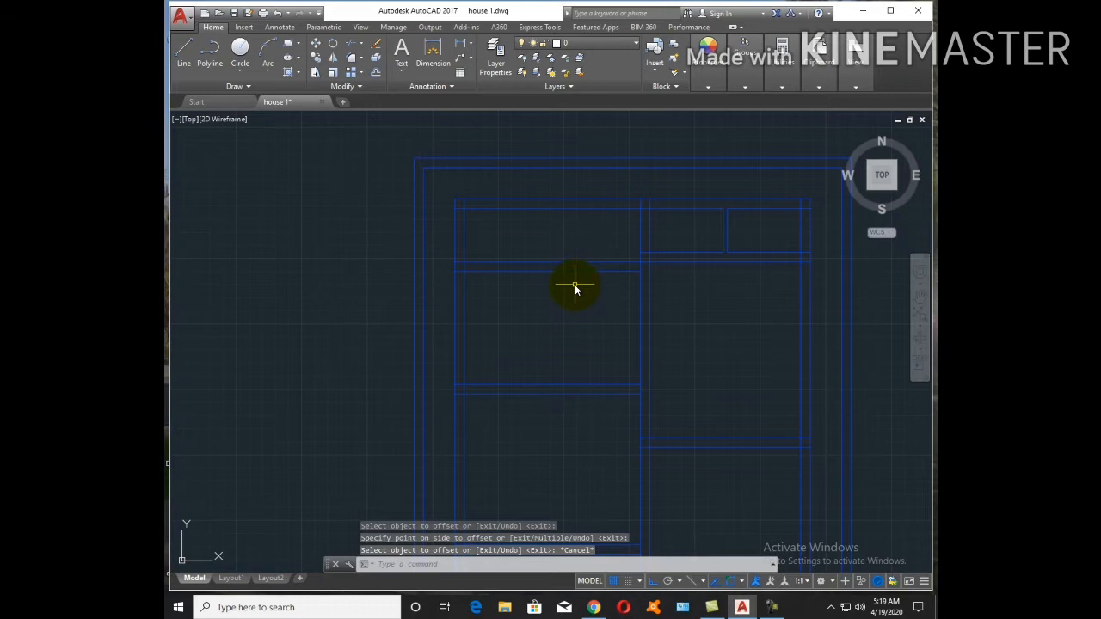
# Offset the left line of the central wall 4' to the left, across the left-hand rooms
pyautogui.press('Return')
pyautogui.press('Return')
pyautogui.scroll(-2, 603, 345)
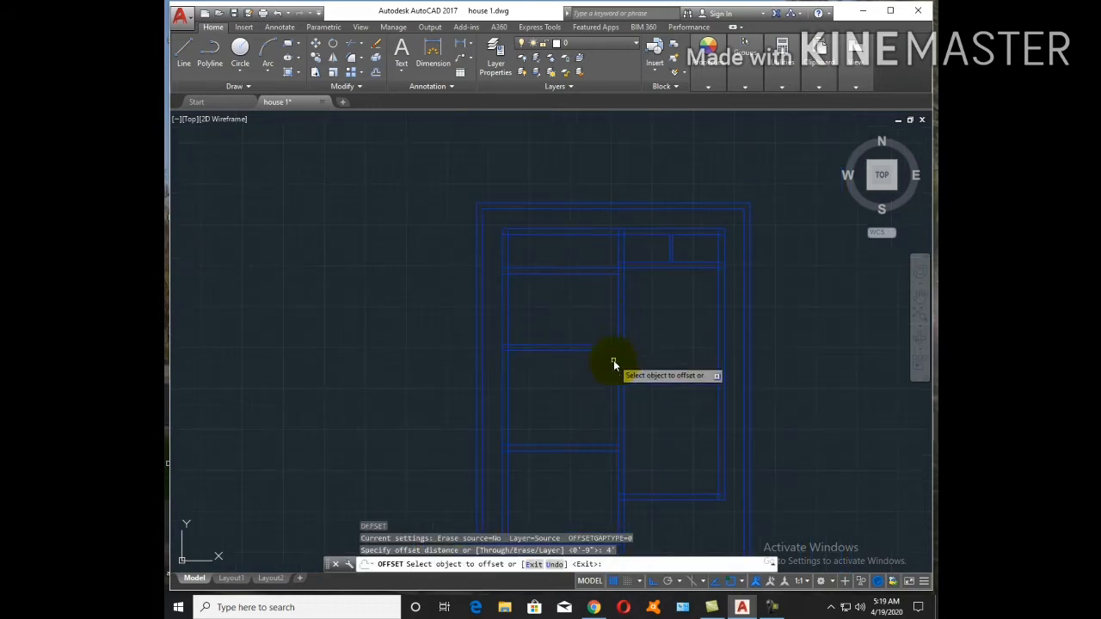
pyautogui.click(619, 366)
pyautogui.click(580, 369)
pyautogui.press('Escape')
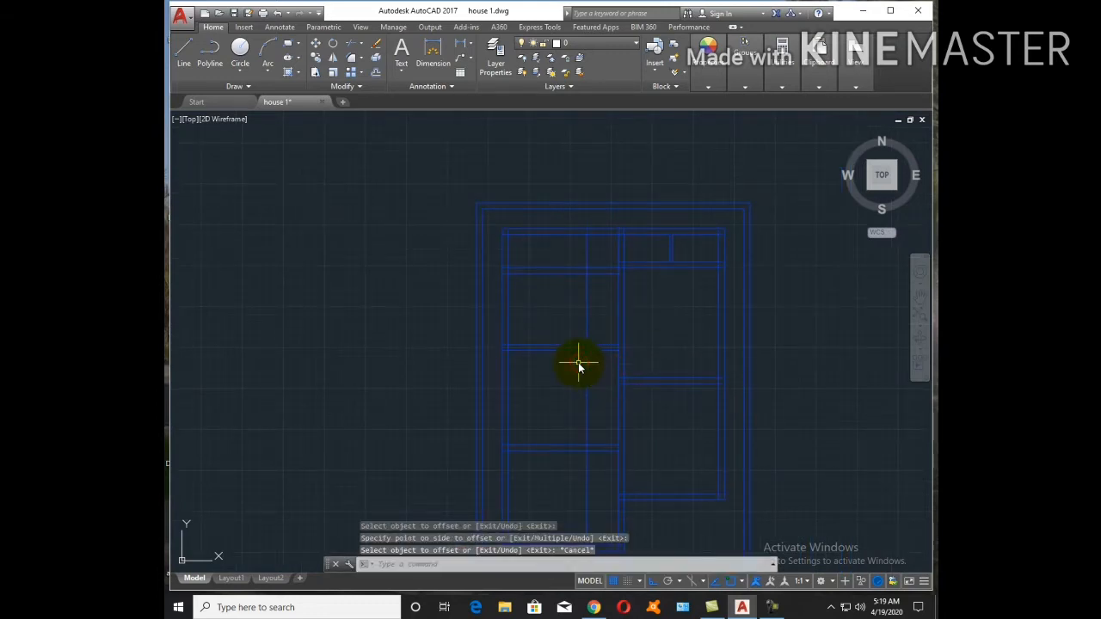
pyautogui.press('Return')
pyautogui.press('Return')
pyautogui.press('Escape')
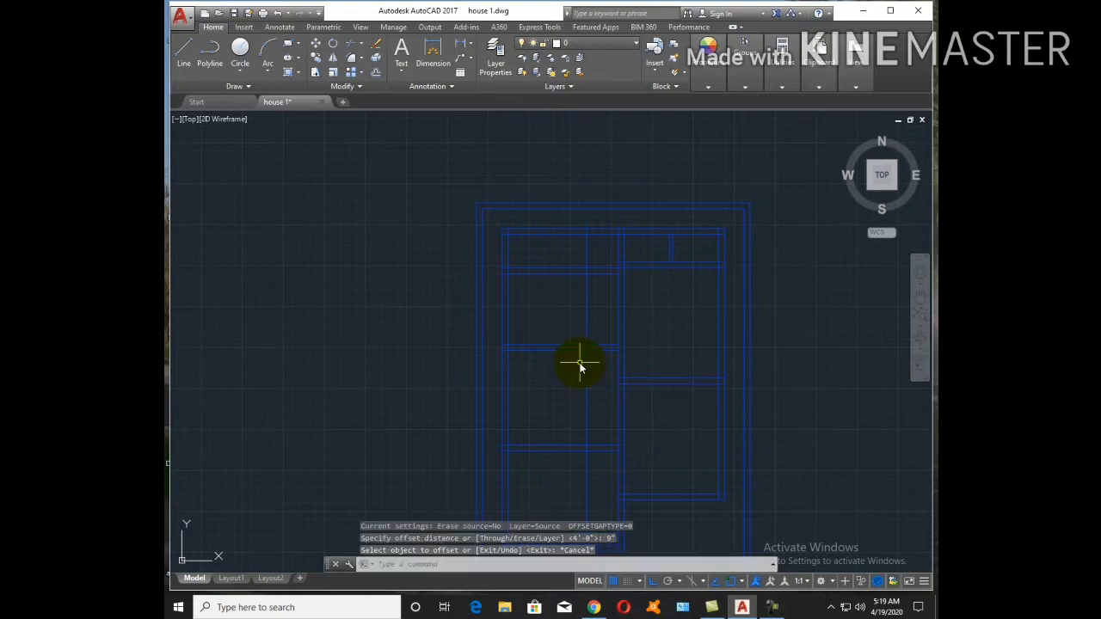
pyautogui.press('Escape')
# Trim the 4' offset line between the left-hand cross walls and cut the two upper cross walls back to it
pyautogui.write('tr')
pyautogui.press('Return')
pyautogui.rightClick(585, 247)
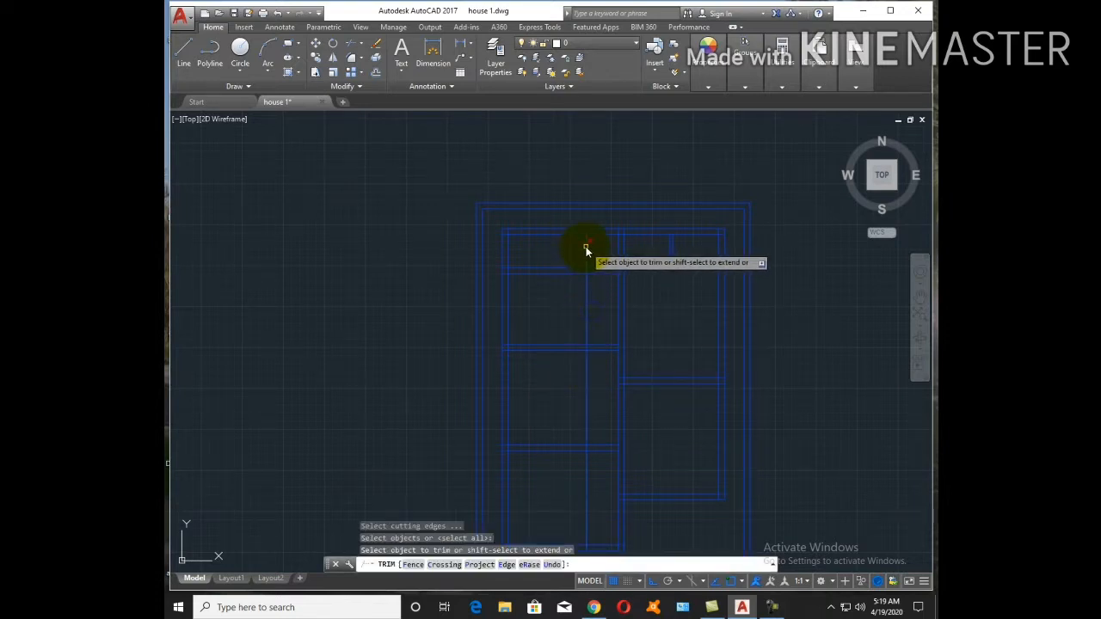
pyautogui.click(589, 298)
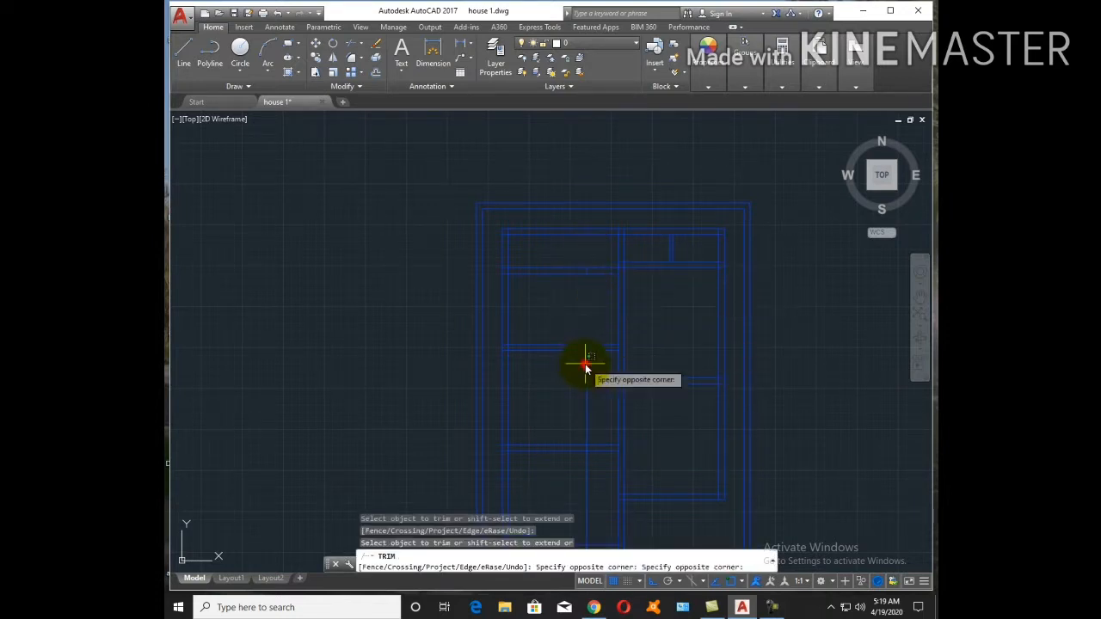
pyautogui.click(595, 361)
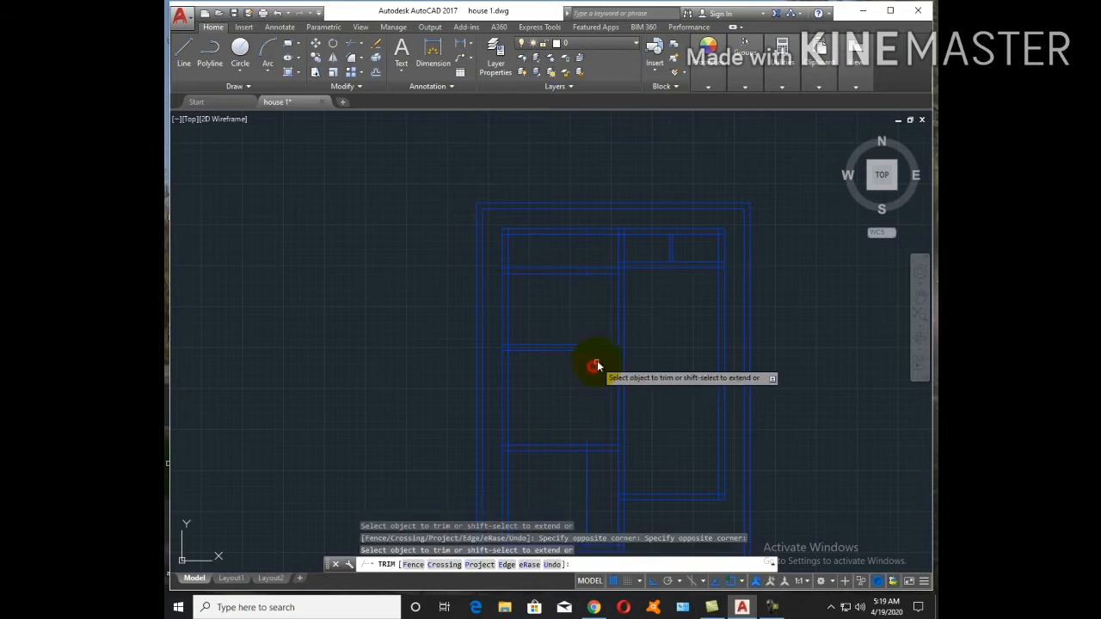
pyautogui.press('Escape')
# Erase the leftover pieces of the offset line in the top-left space and the lower-left room
pyautogui.click(576, 221)
pyautogui.click(598, 250)
pyautogui.write('e')
pyautogui.press('Return')
pyautogui.moveTo(587, 406); pyautogui.dragTo(597, 255, button='middle')
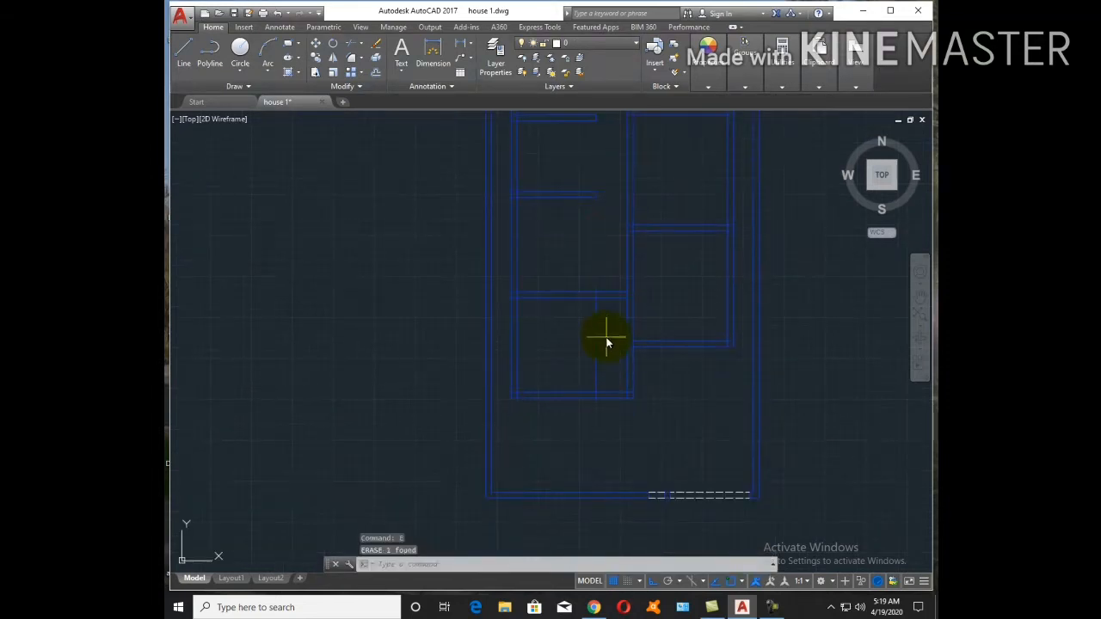
pyautogui.click(607, 339)
pyautogui.click(571, 327)
pyautogui.write('e')
pyautogui.press('Return')
# Trim the overlapping wall lines where the lower right-hand room's bottom wall meets the central wall and the right outer wall
pyautogui.write('tr')
pyautogui.press('Return')
pyautogui.press('Return')
pyautogui.scroll(8, 631, 349)
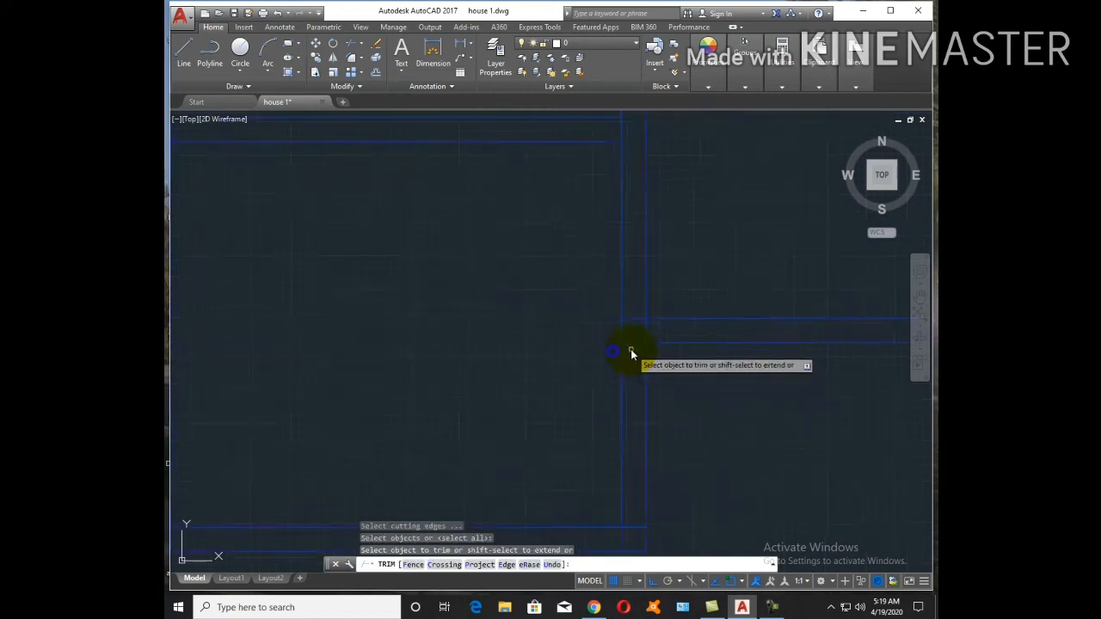
pyautogui.click(637, 344)
pyautogui.click(622, 279)
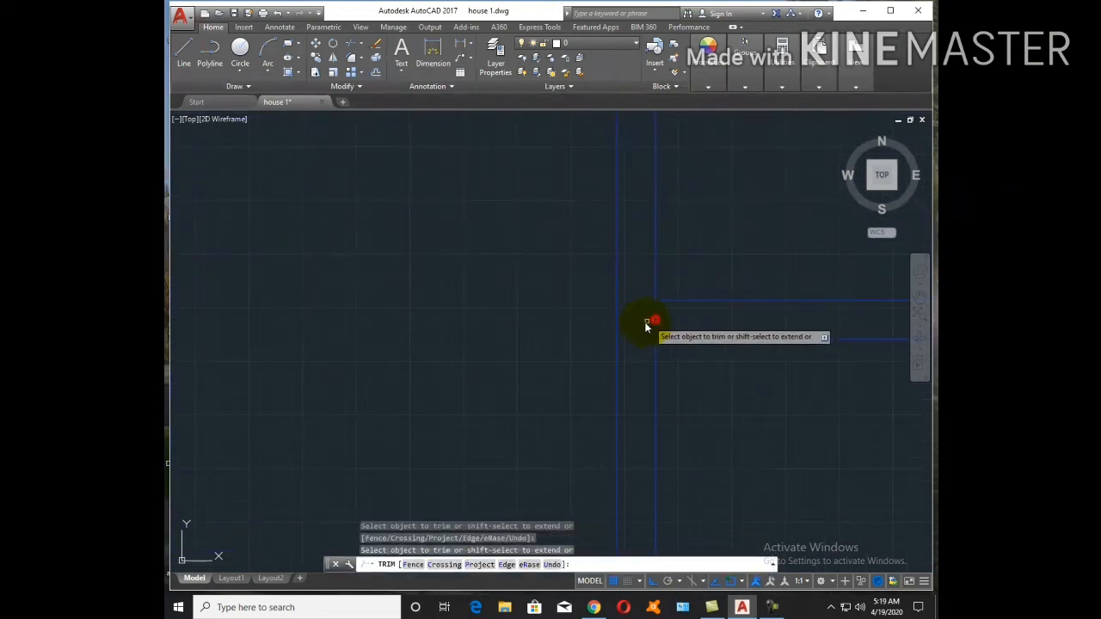
pyautogui.scroll(-5, 654, 325)
pyautogui.scroll(5, 779, 327)
pyautogui.click(779, 319)
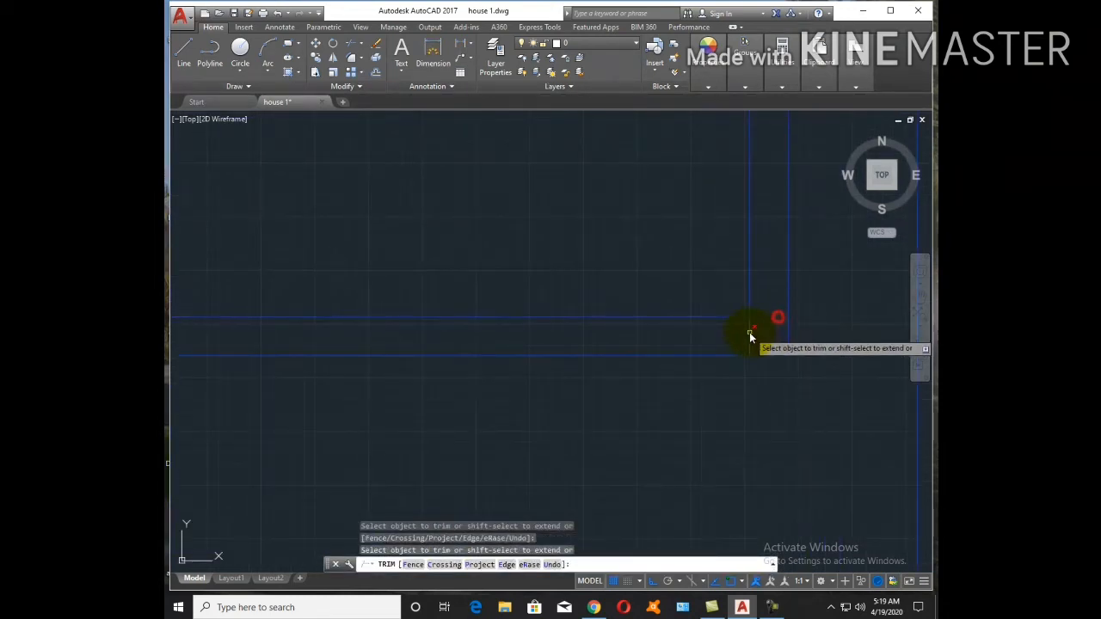
pyautogui.click(749, 335)
# Trim the overlapping lines at both ends of the cross wall between the two large right-hand rooms
pyautogui.scroll(-5, 700, 278)
pyautogui.scroll(5, 715, 290)
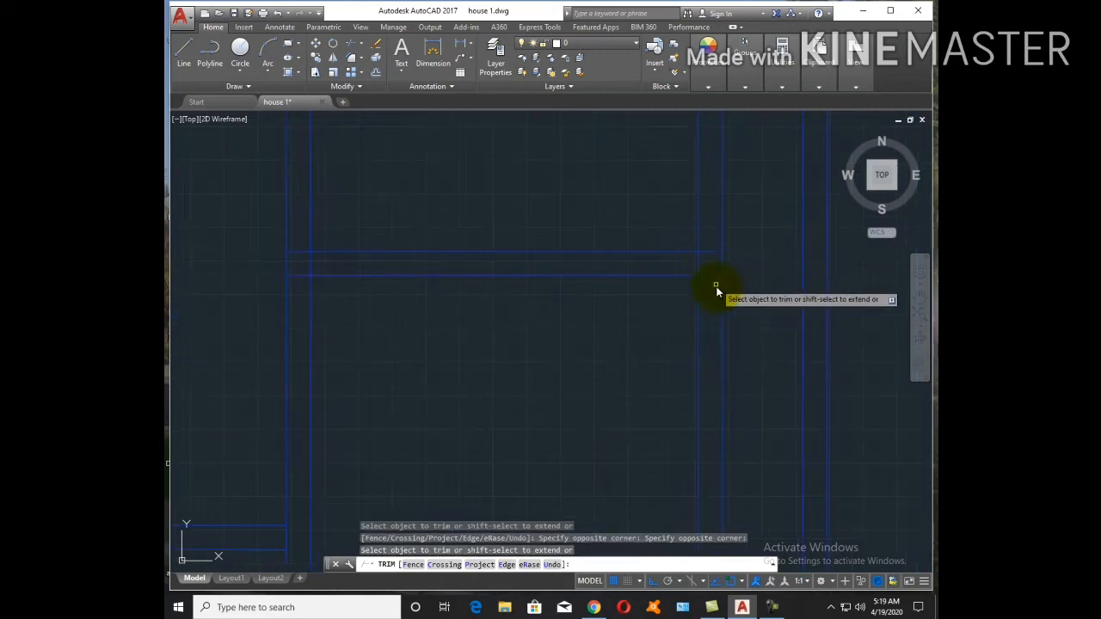
pyautogui.click(717, 287)
pyautogui.click(709, 237)
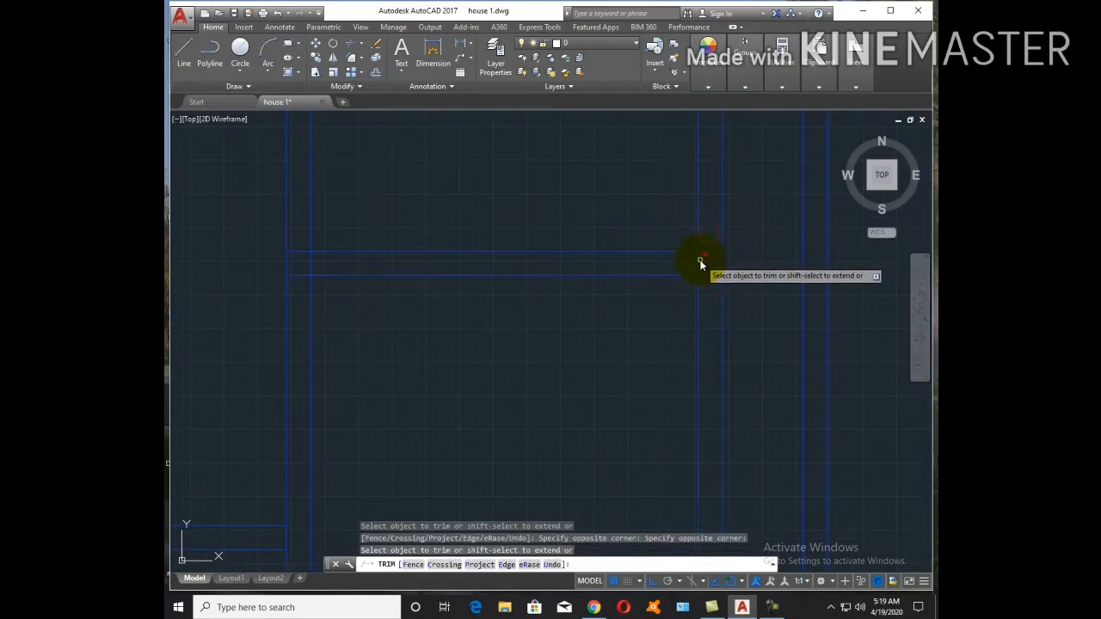
pyautogui.scroll(5, 298, 260)
pyautogui.click(307, 332)
pyautogui.click(293, 209)
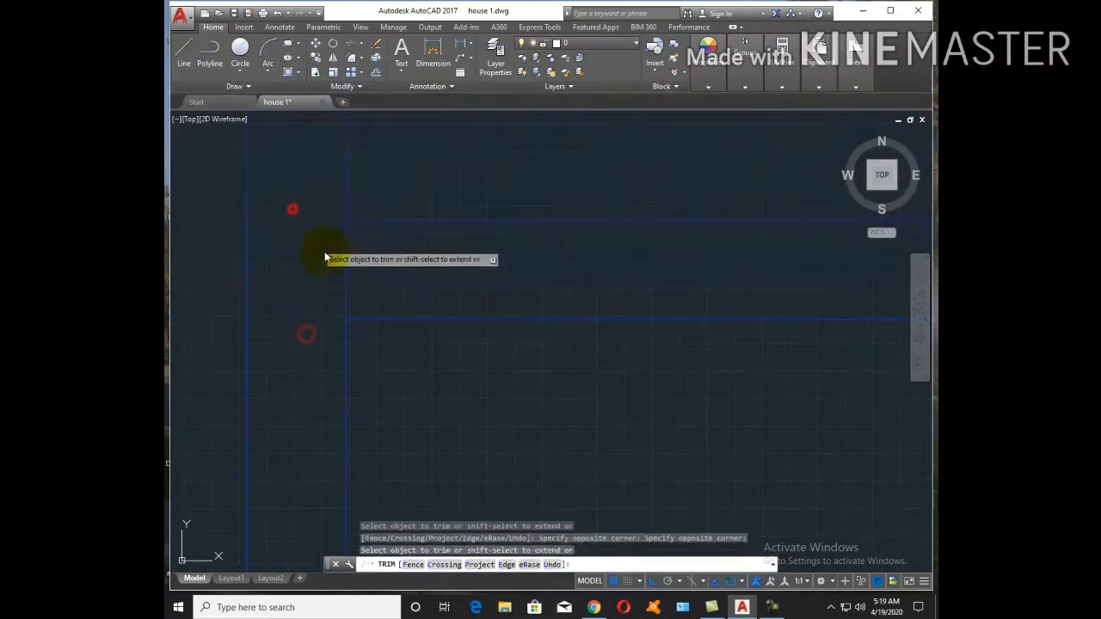
pyautogui.click(344, 258)
pyautogui.scroll(-5, 344, 258)
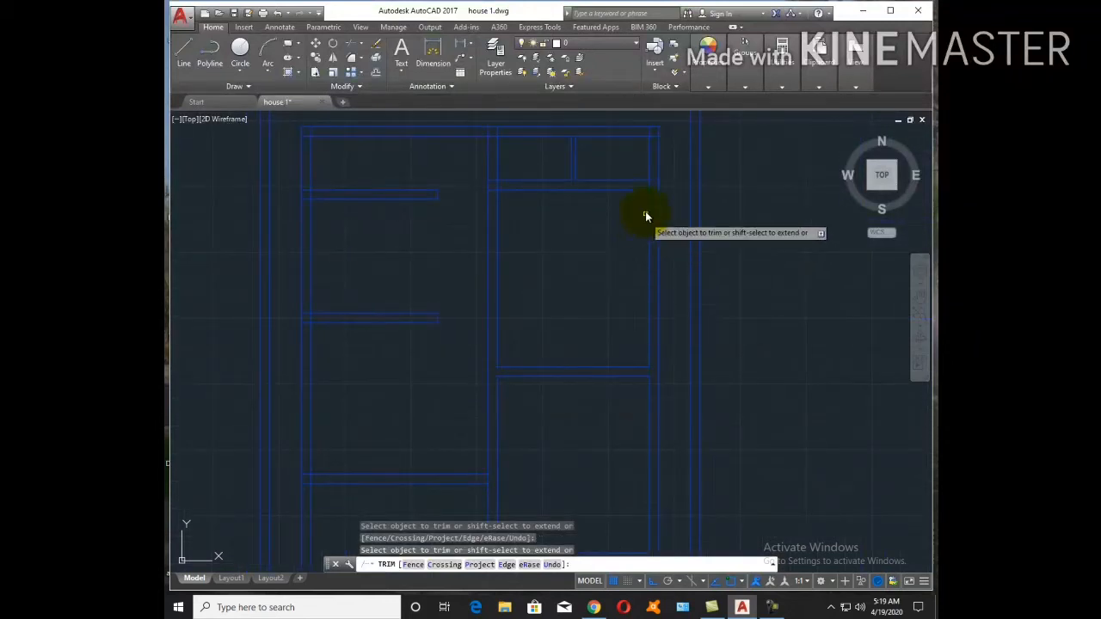
# Clean up the right outer wall by trimming its junction with the upper cross wall and the house's top-right corner
pyautogui.scroll(5, 641, 226)
pyautogui.click(635, 241)
pyautogui.click(624, 196)
pyautogui.click(622, 216)
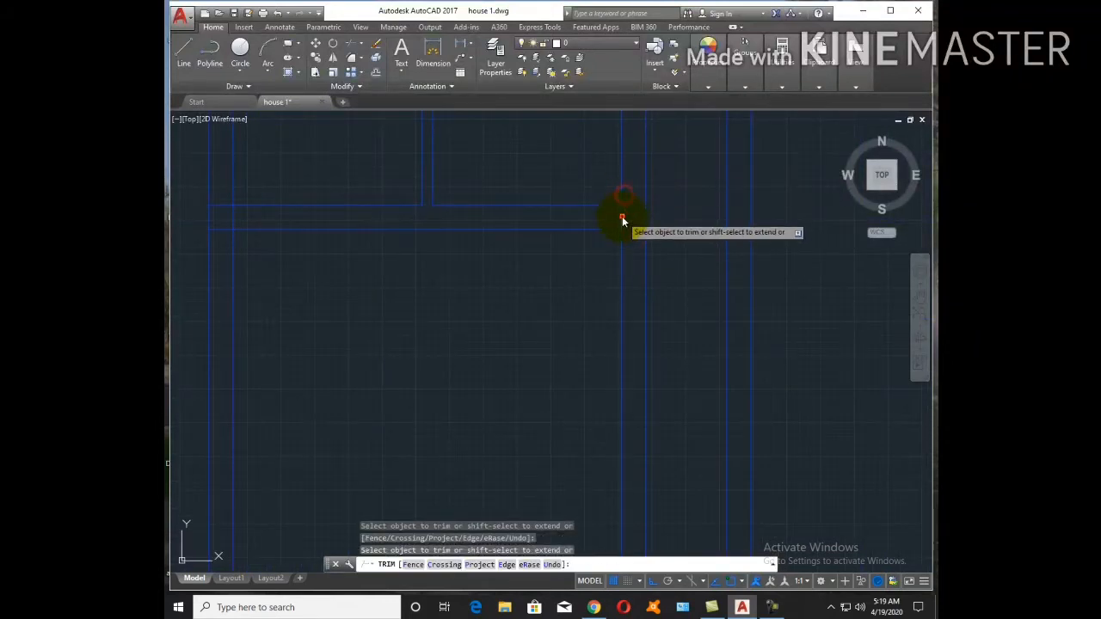
pyautogui.scroll(-5, 622, 216)
pyautogui.scroll(5, 604, 255)
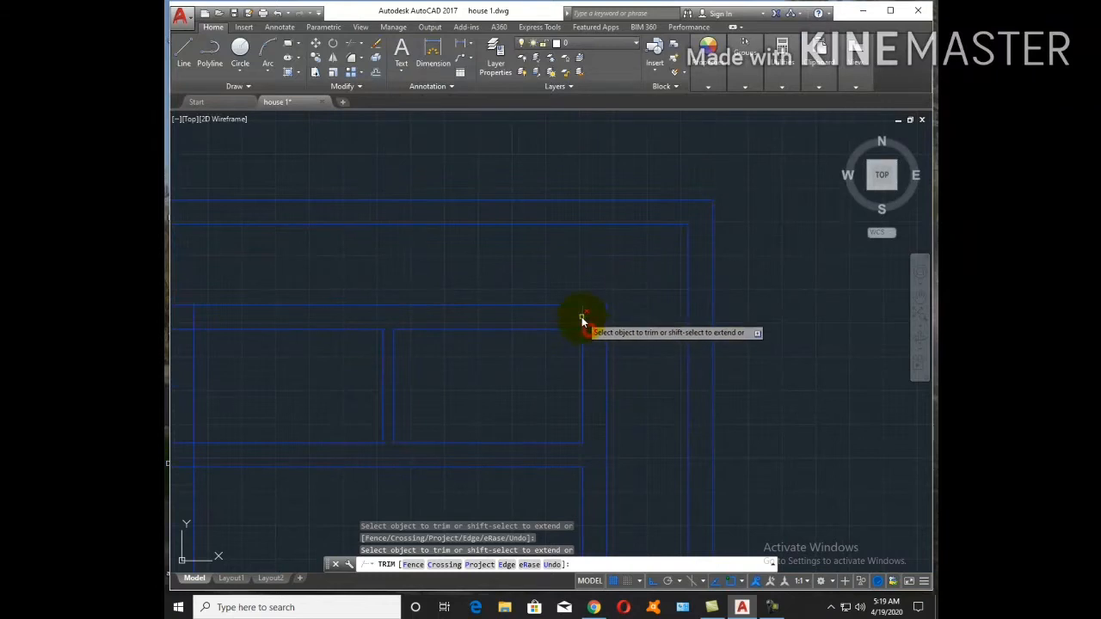
pyautogui.scroll(-5, 585, 319)
pyautogui.scroll(5, 559, 258)
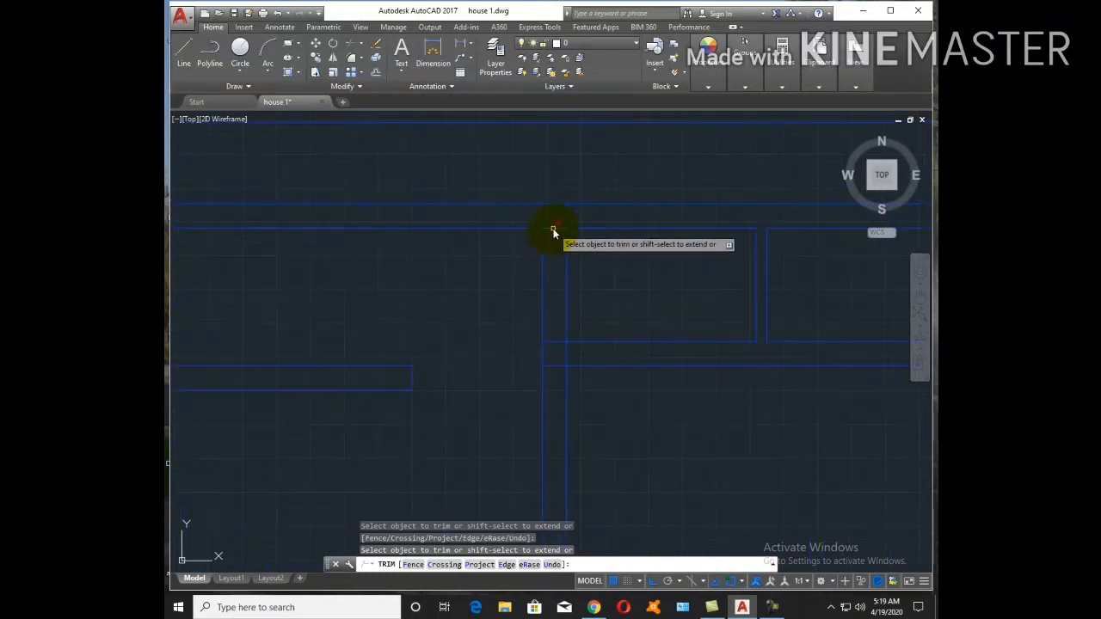
# Trim the central wall's junctions with the top wall and the upper right-hand cross wall
pyautogui.click(573, 217)
pyautogui.click(532, 221)
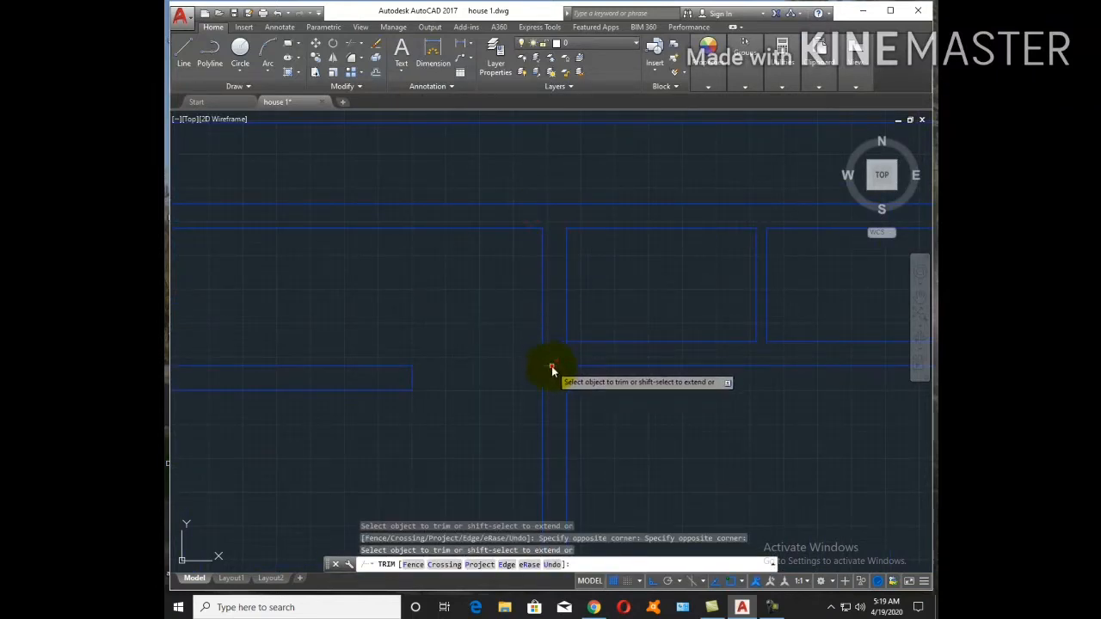
pyautogui.click(552, 366)
pyautogui.scroll(-4, 567, 352)
# Trim the house's top-left corner and the junction of the topmost left-hand cross wall with the left wall
pyautogui.scroll(4, 491, 315)
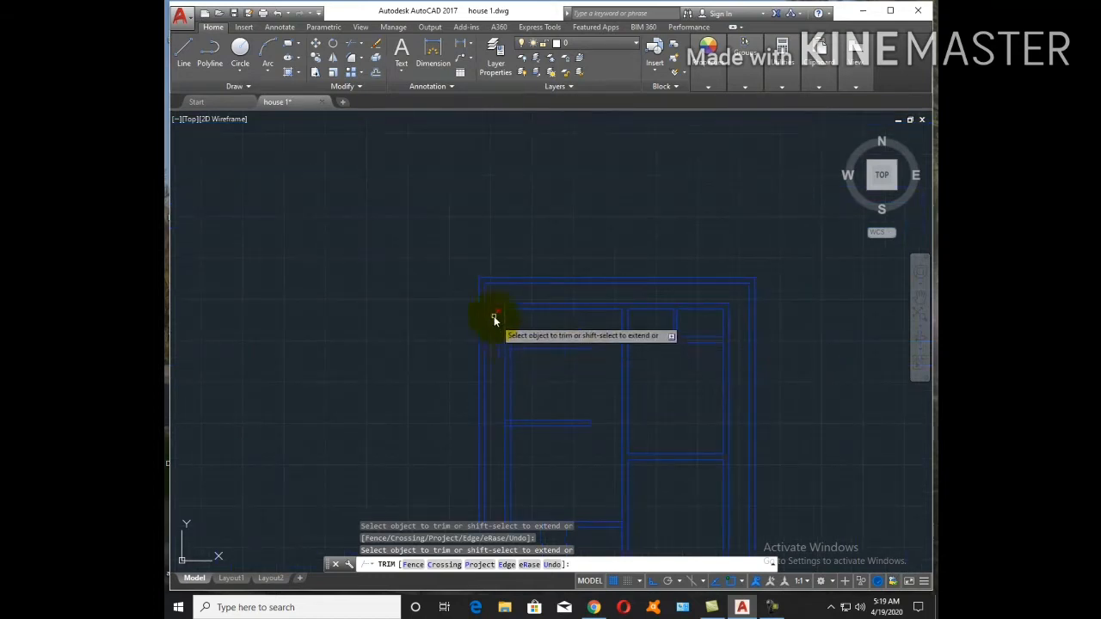
pyautogui.click(560, 282)
pyautogui.click(558, 289)
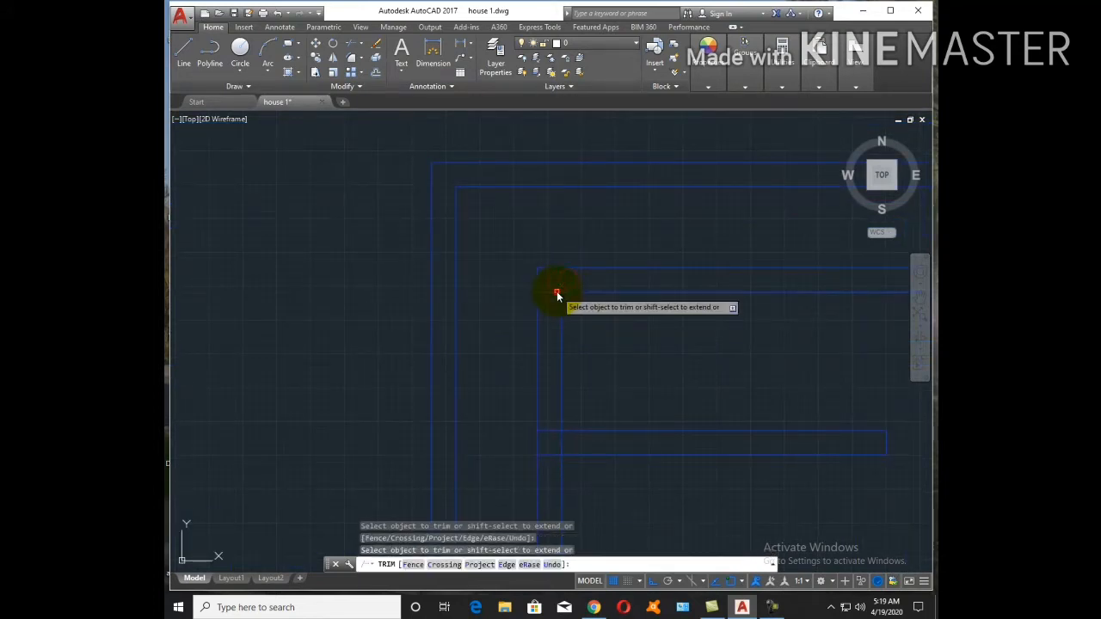
pyautogui.click(553, 431)
pyautogui.scroll(-4, 583, 277)
# Trim the overlapping lines where the second left-hand cross wall meets the left wall
pyautogui.scroll(6, 567, 460)
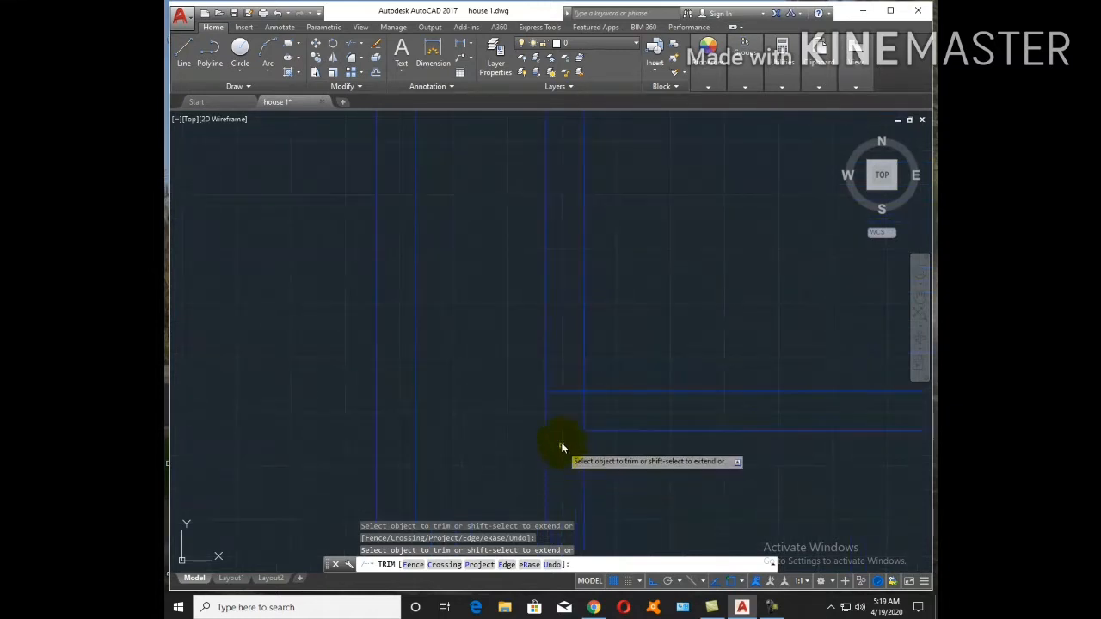
pyautogui.click(561, 438)
pyautogui.click(562, 376)
pyautogui.click(567, 391)
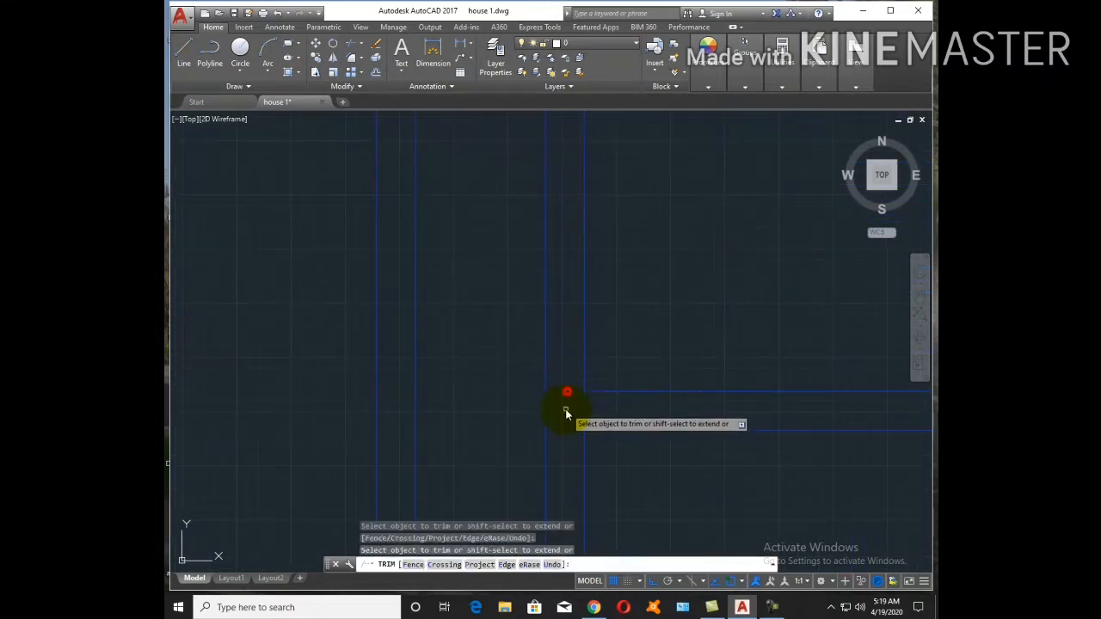
pyautogui.click(567, 431)
pyautogui.click(584, 411)
pyautogui.scroll(-6, 594, 415)
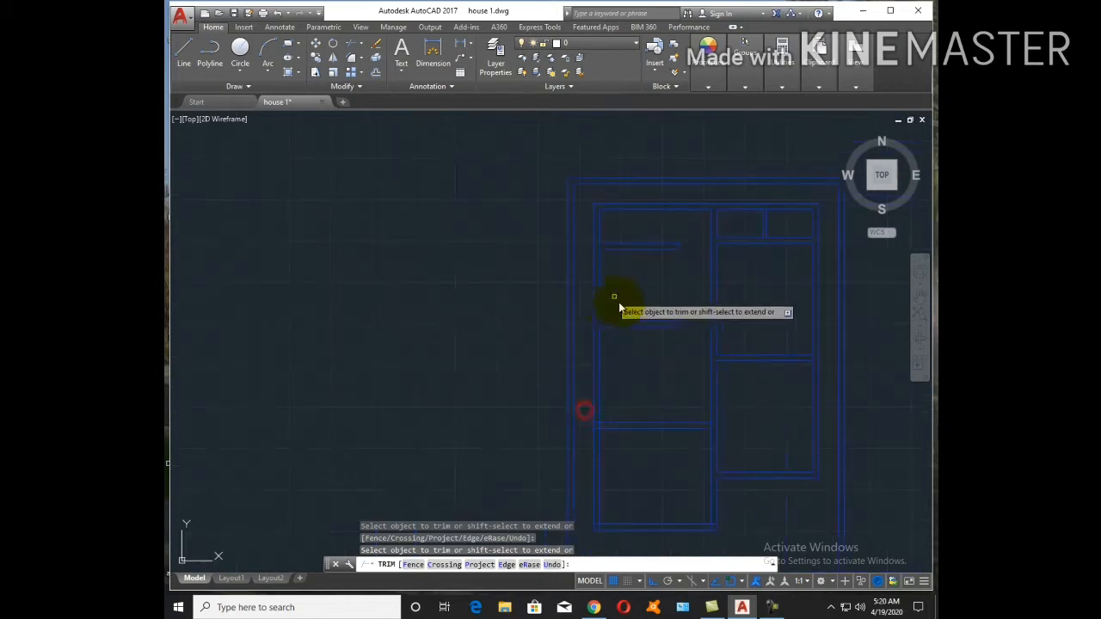
# Trim the overlapping lines where the lowest left-hand cross wall meets the left wall
pyautogui.moveTo(636, 454); pyautogui.dragTo(636, 361, button='middle')
pyautogui.scroll(3, 594, 349)
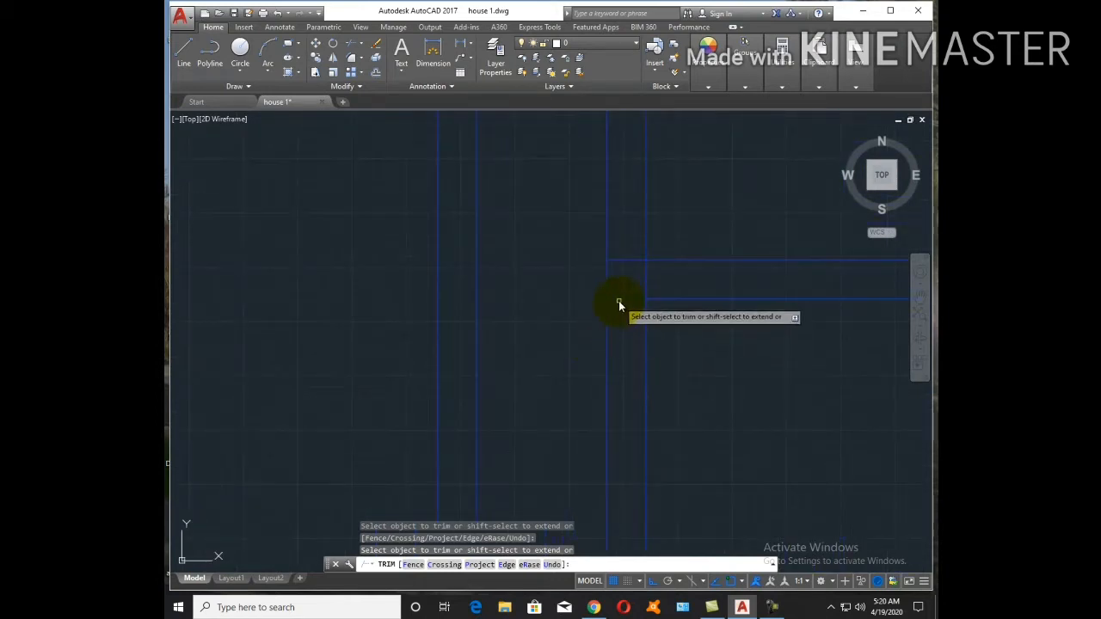
pyautogui.click(619, 300)
pyautogui.click(615, 251)
pyautogui.click(645, 279)
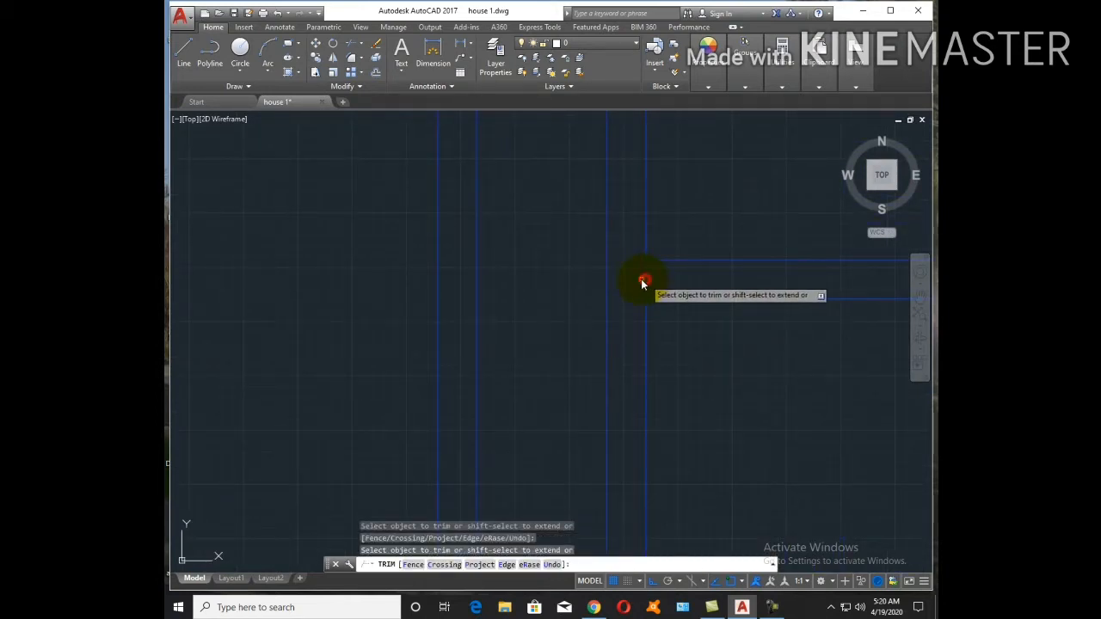
# Trim the overlapping lines at the two bottom corners of the lower-left room
pyautogui.moveTo(646, 284); pyautogui.dragTo(636, 410, button='middle')
pyautogui.click(647, 406)
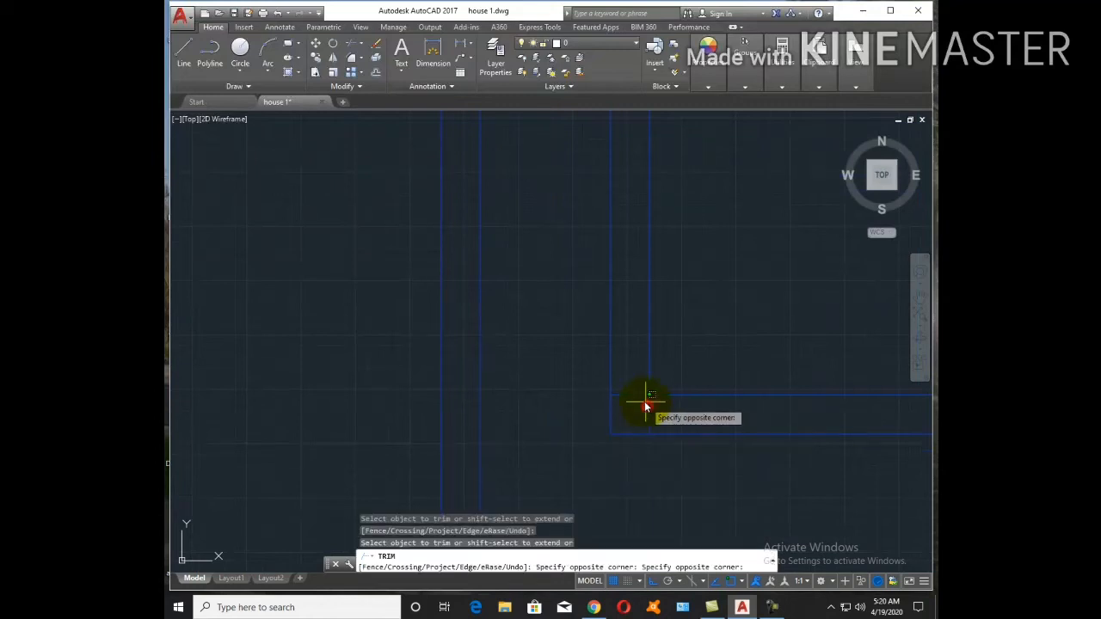
pyautogui.click(636, 399)
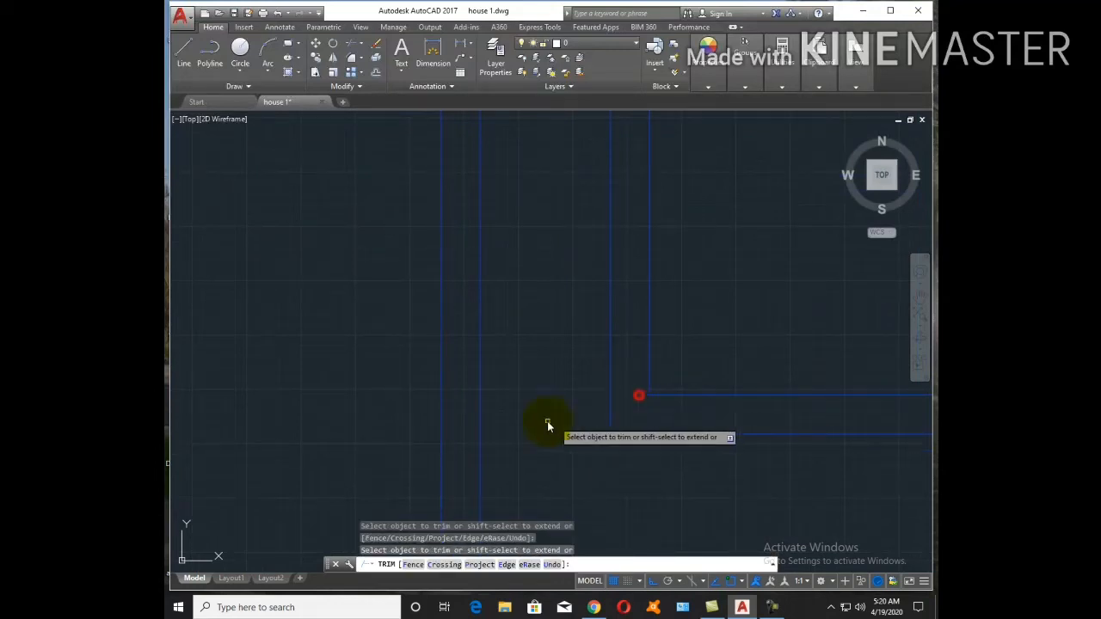
pyautogui.scroll(-3, 663, 419)
pyautogui.scroll(3, 697, 458)
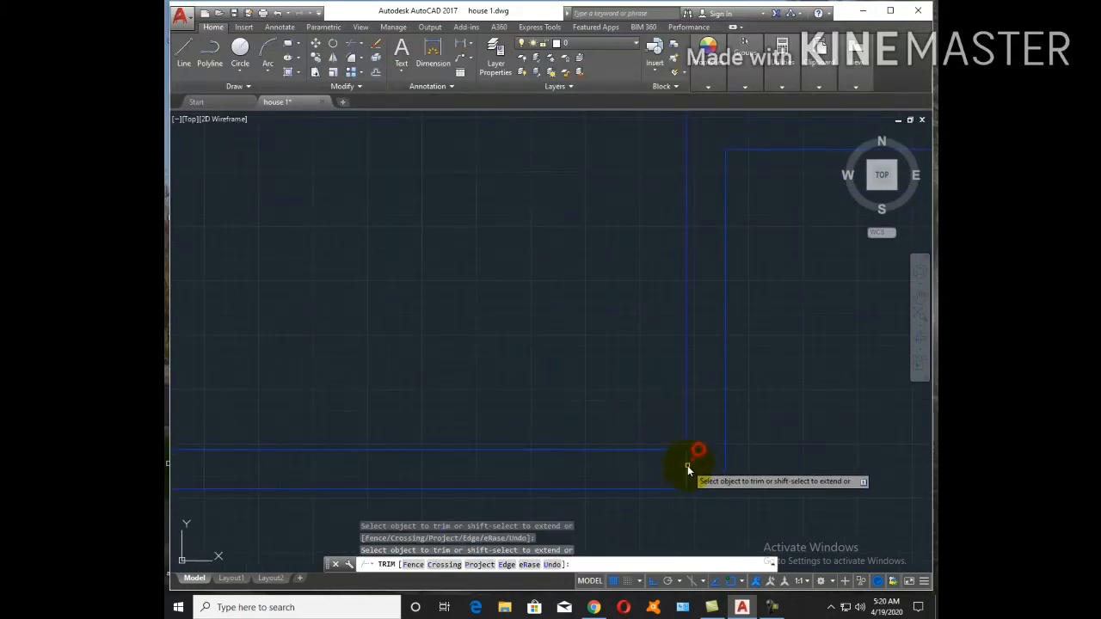
pyautogui.press('Escape')
pyautogui.scroll(-3, 574, 425)
pyautogui.scroll(-3, 572, 421)
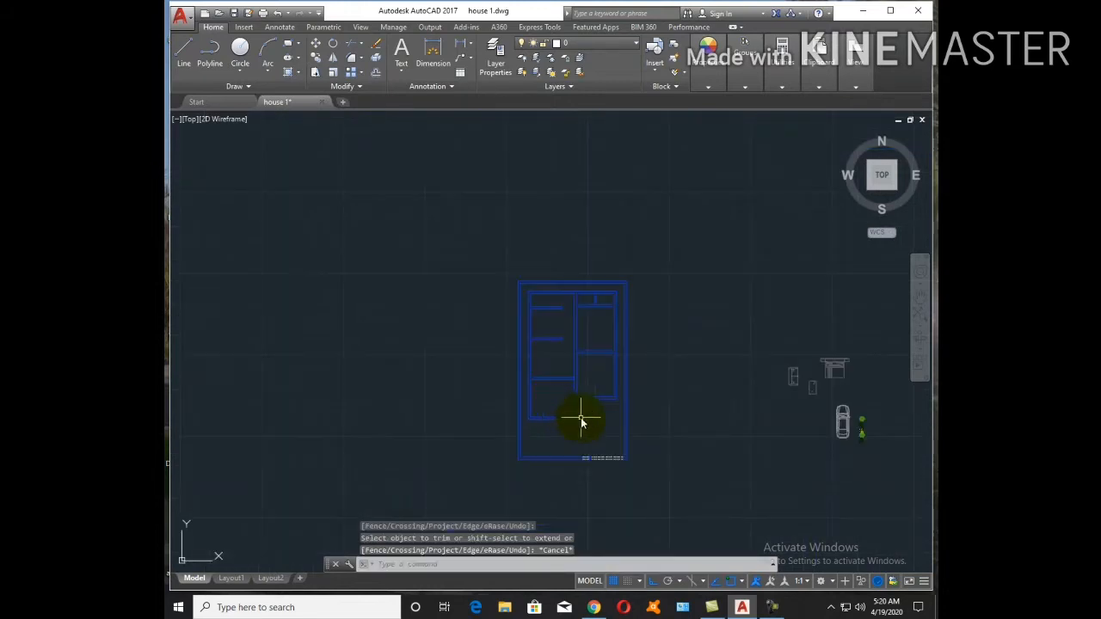
# Draw a line across the bottom wall of the lower right-hand room, flush with the central wall's right face
pyautogui.scroll(5, 586, 435)
pyautogui.write('l')
pyautogui.press('Return')
pyautogui.scroll(5, 536, 413)
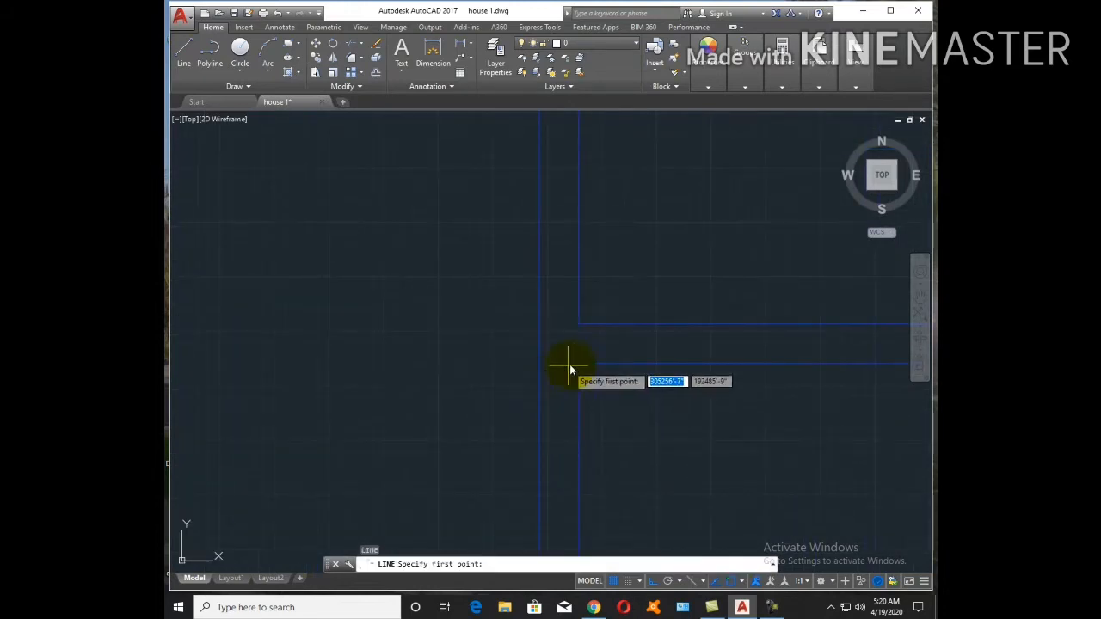
pyautogui.click(580, 363)
pyautogui.click(579, 325)
pyautogui.press('Escape')
# Offset the short line across the bottom wall 3" to the right
pyautogui.write('o')
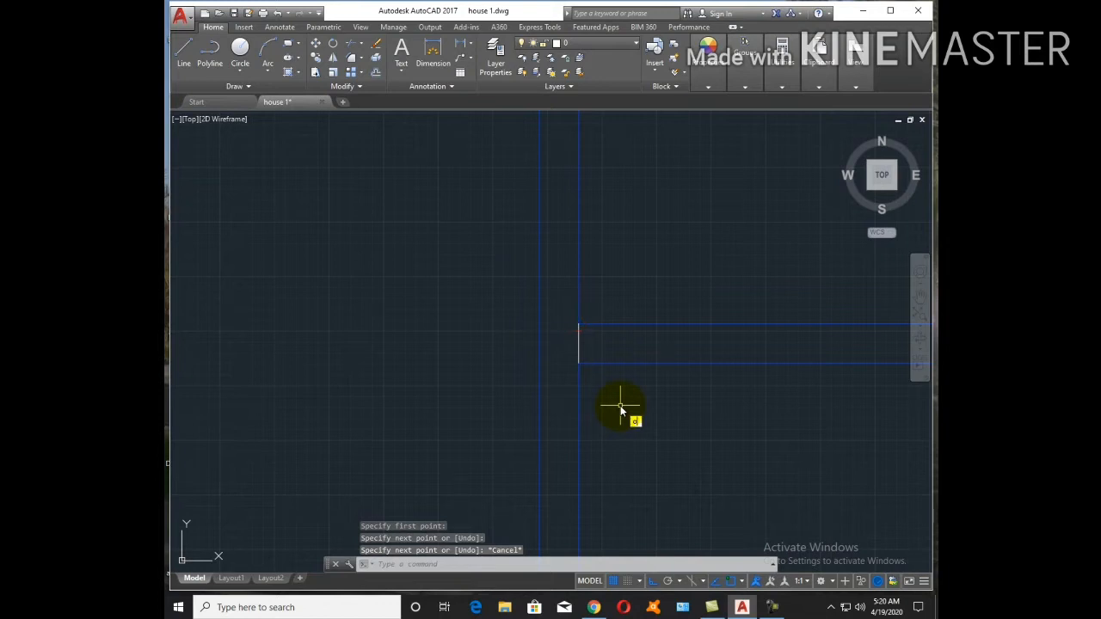
pyautogui.press('Return')
pyautogui.write('3"')
pyautogui.press('Return')
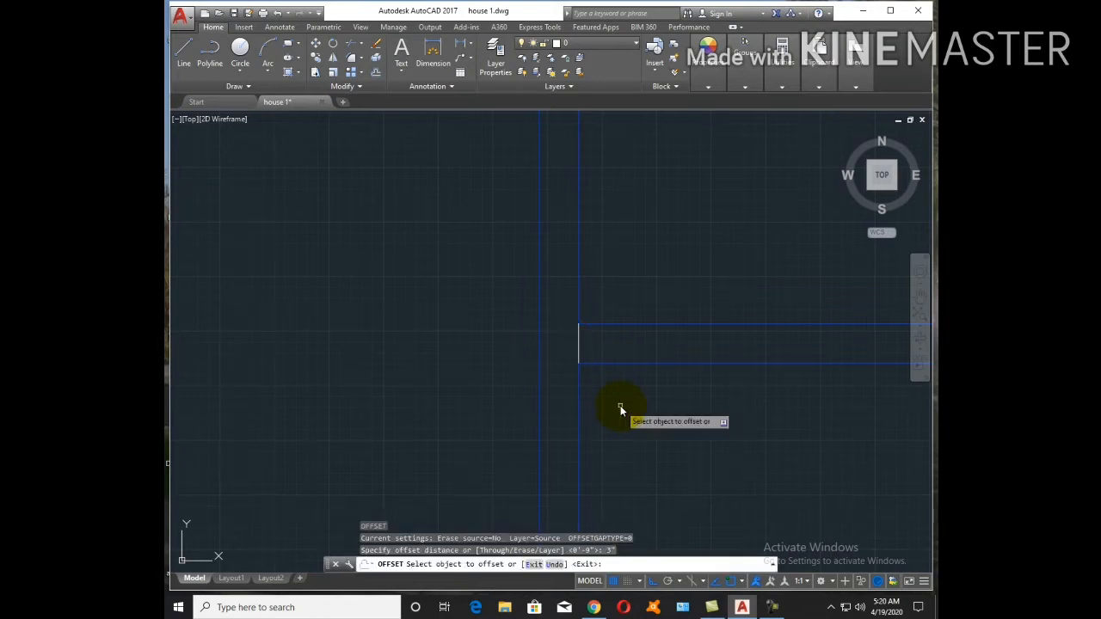
pyautogui.click(576, 340)
pyautogui.click(643, 352)
pyautogui.press('Return')
# Offset the new jamb line 4'6 to the right along the bottom wall to mark the opening's other side
pyautogui.press('Return')
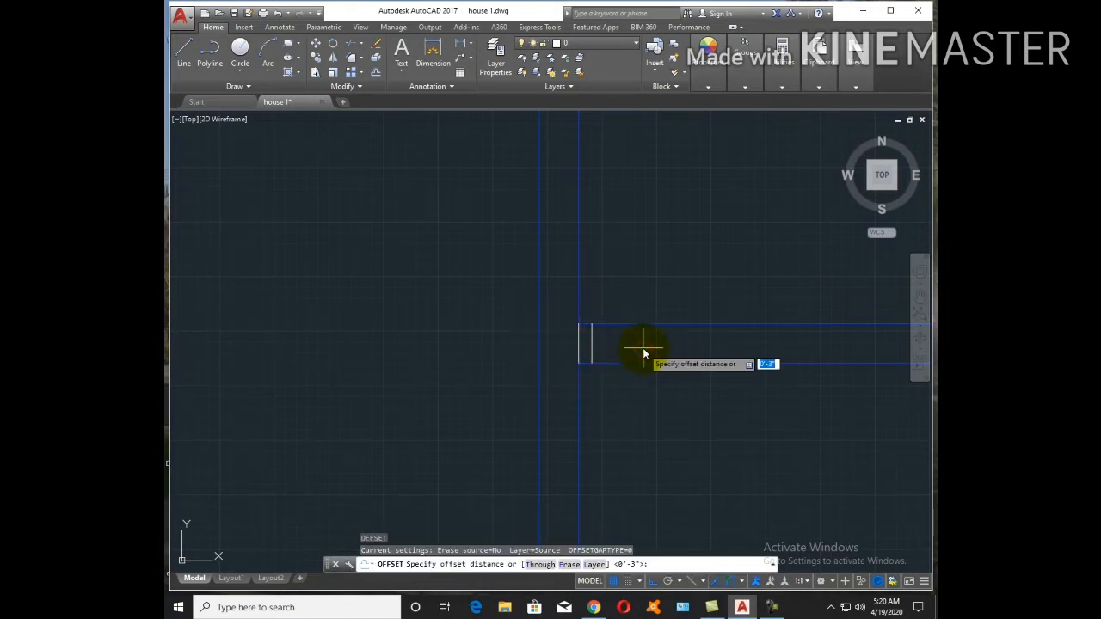
pyautogui.write("4'6")
pyautogui.press('Return')
pyautogui.click(591, 334)
pyautogui.click(656, 341)
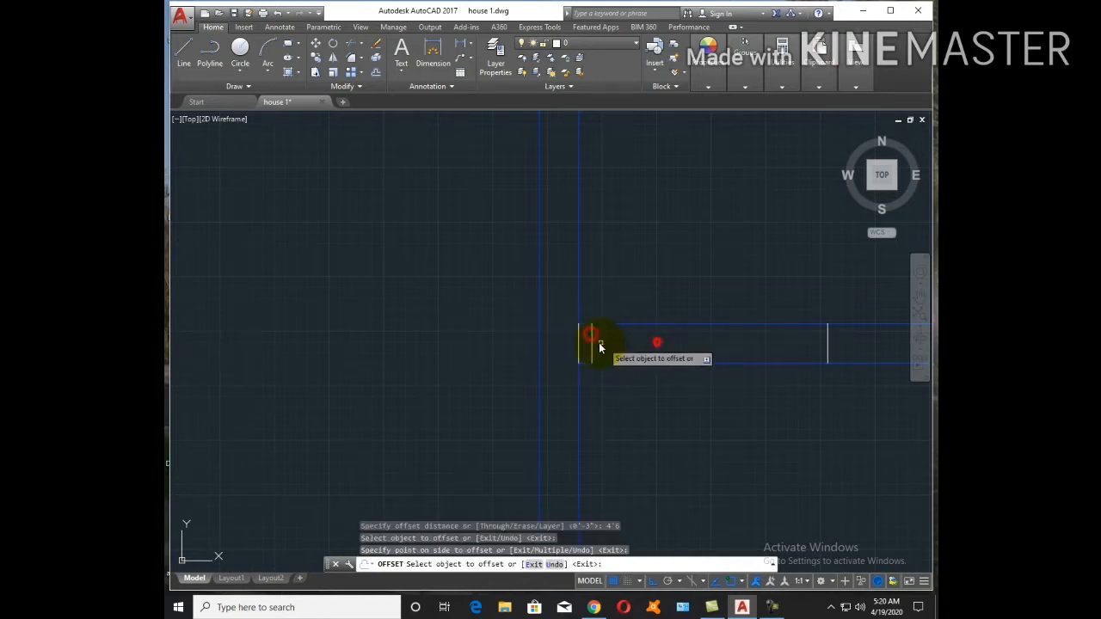
pyautogui.press('Escape')
# Erase the original short line at the central wall's face
pyautogui.click(585, 343)
pyautogui.click(547, 340)
pyautogui.write('e')
pyautogui.press('Return')
pyautogui.press('Escape')
# Trim both bottom wall lines between the two jamb lines to open the doorway in the lower right-hand room
pyautogui.write('tr')
pyautogui.press('Return')
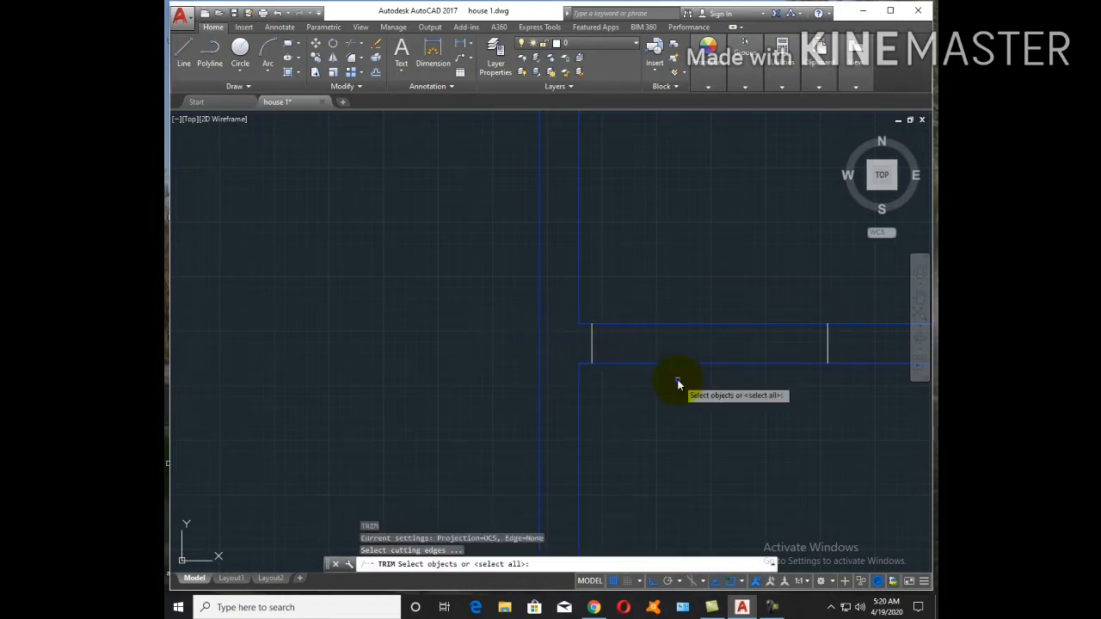
pyautogui.rightClick(679, 382)
pyautogui.click(698, 387)
pyautogui.click(633, 244)
pyautogui.press('Escape')
# Match the properties of the bottom wall line onto the two jamb lines of the opening
pyautogui.scroll(-8, 680, 371)
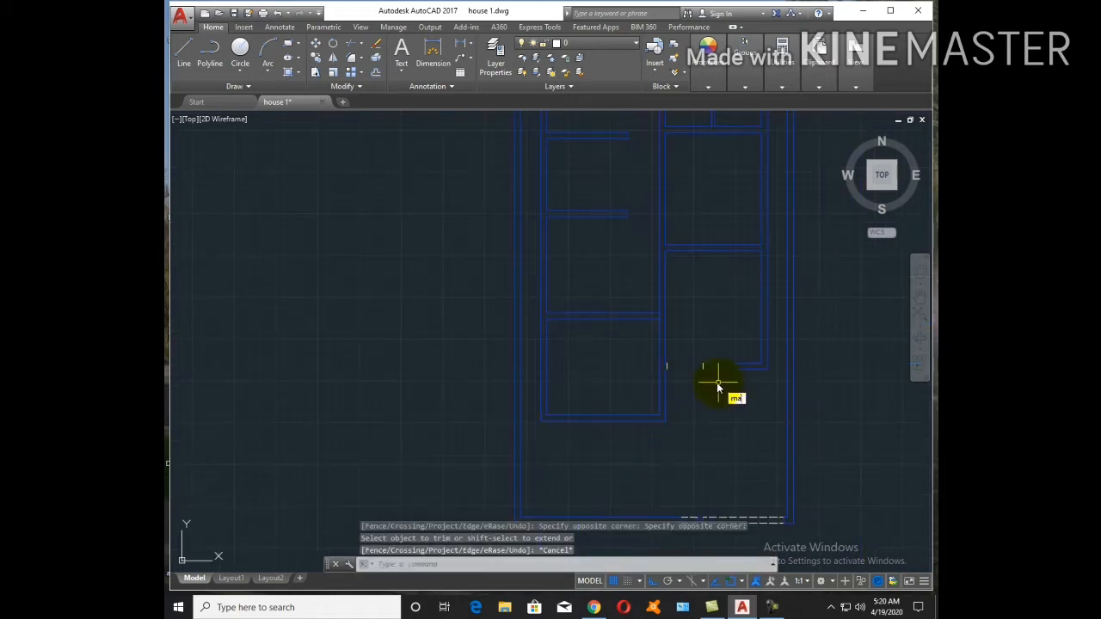
pyautogui.write('ma')
pyautogui.press('Return')
pyautogui.click(721, 368)
pyautogui.click(648, 348)
pyautogui.click(729, 392)
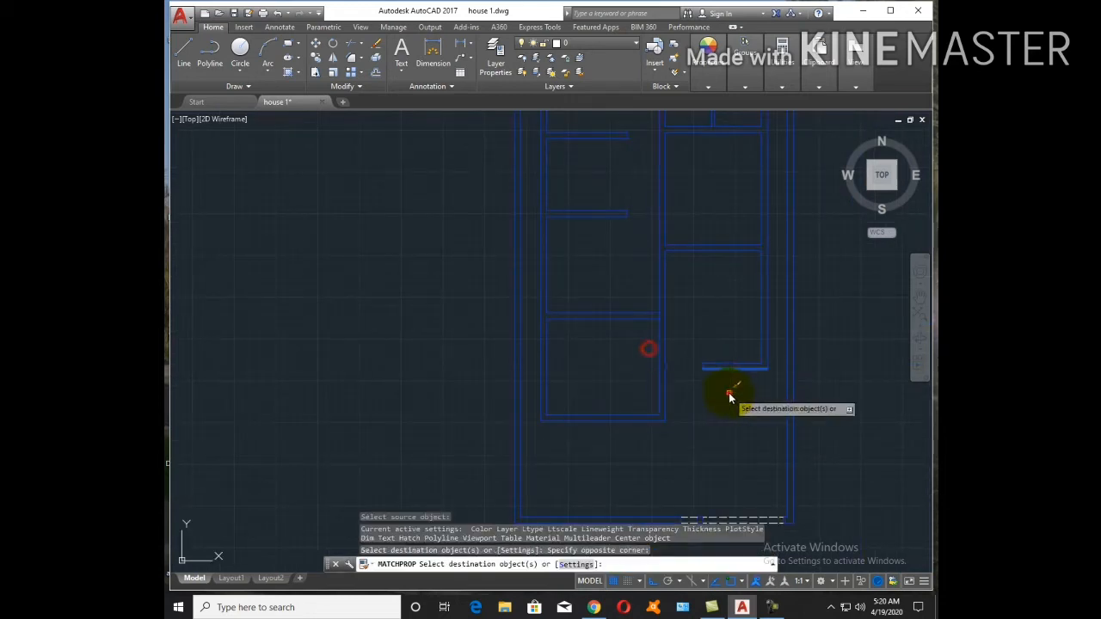
pyautogui.press('Escape')
# Make wall the current layer and draw a line across the central wall, level with the upper face of the cross wall between the large right-hand rooms
pyautogui.click(605, 46)
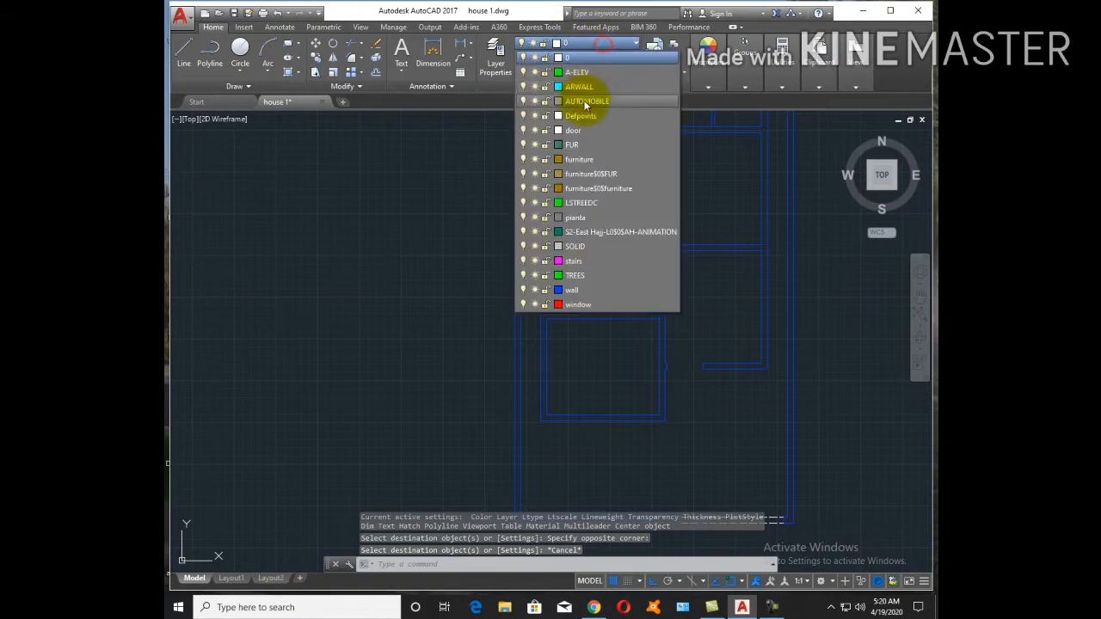
pyautogui.click(598, 290)
pyautogui.press('Escape')
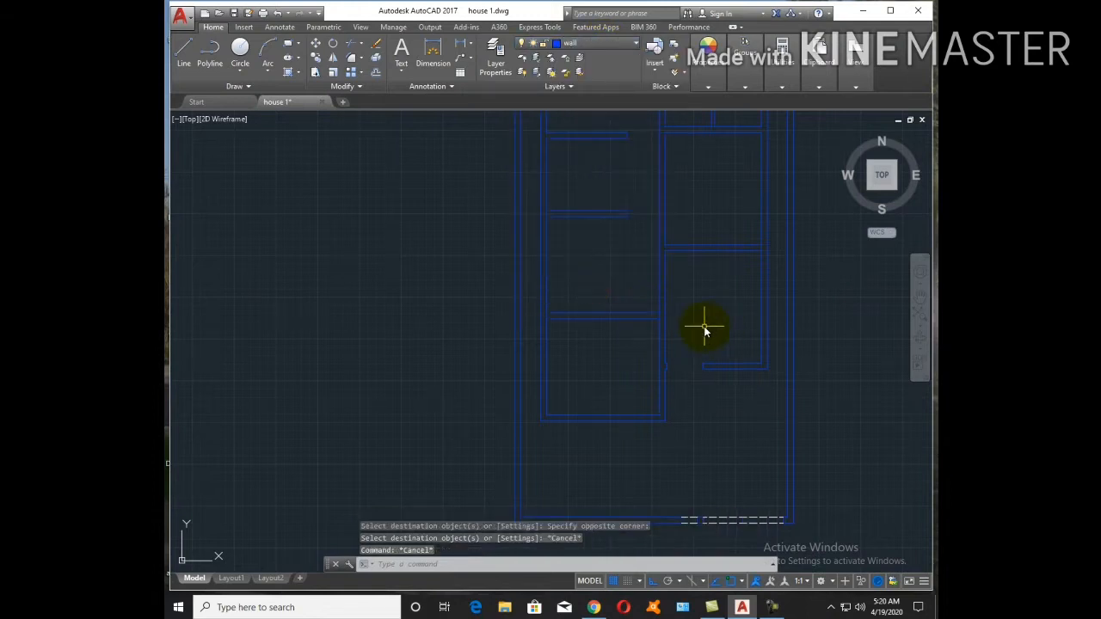
pyautogui.write('l')
pyautogui.press('Return')
pyautogui.scroll(4, 678, 269)
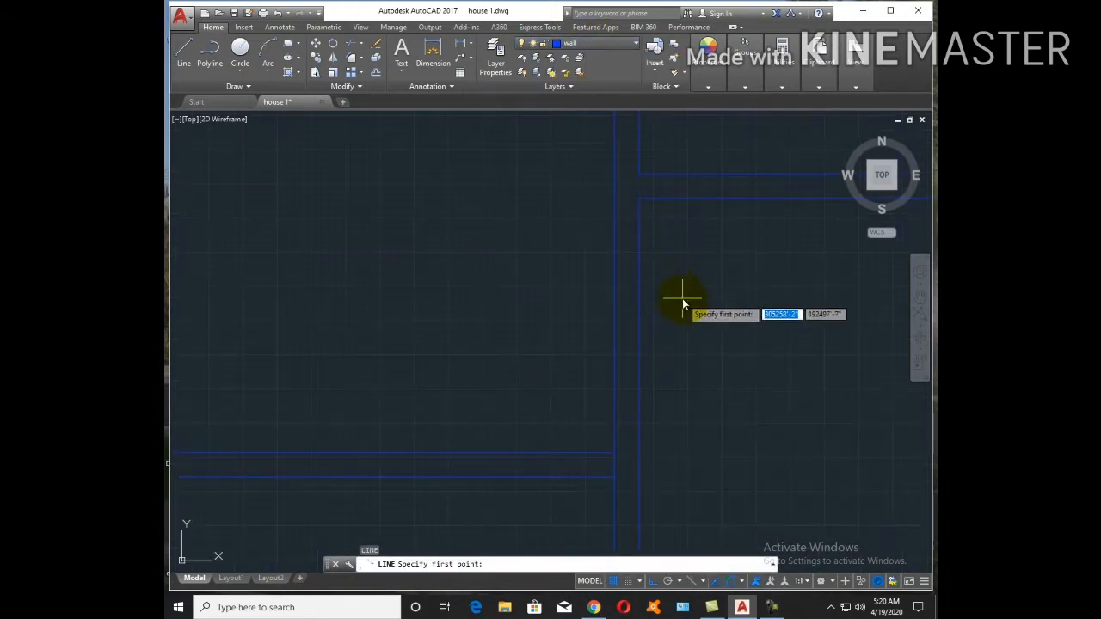
pyautogui.scroll(-2, 673, 312)
pyautogui.scroll(6, 629, 223)
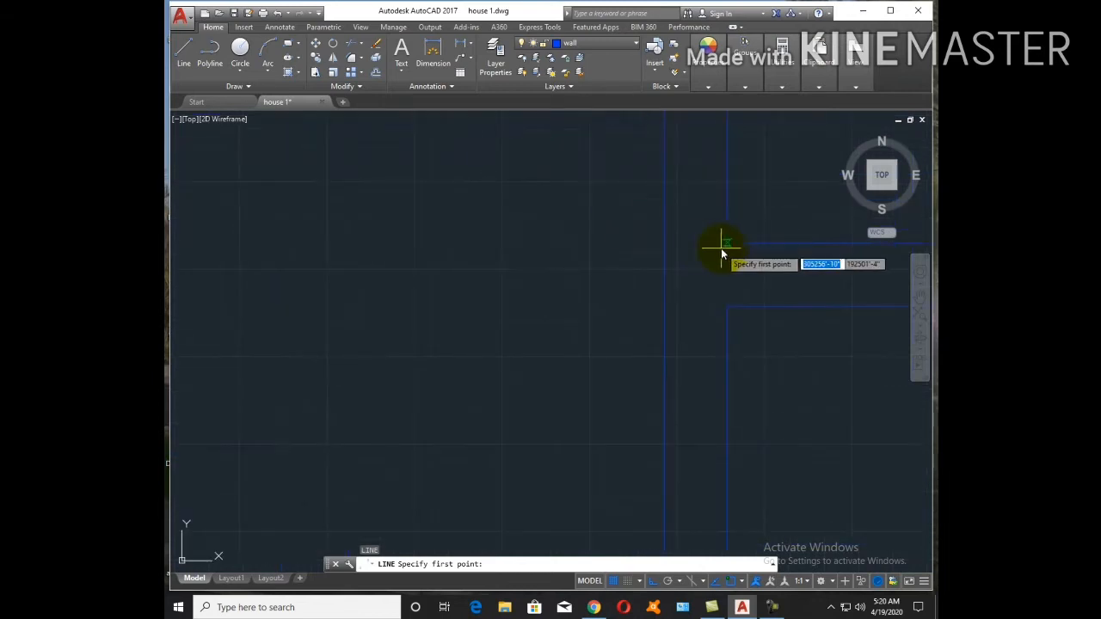
pyautogui.click(728, 243)
pyautogui.click(666, 244)
pyautogui.press('Escape')
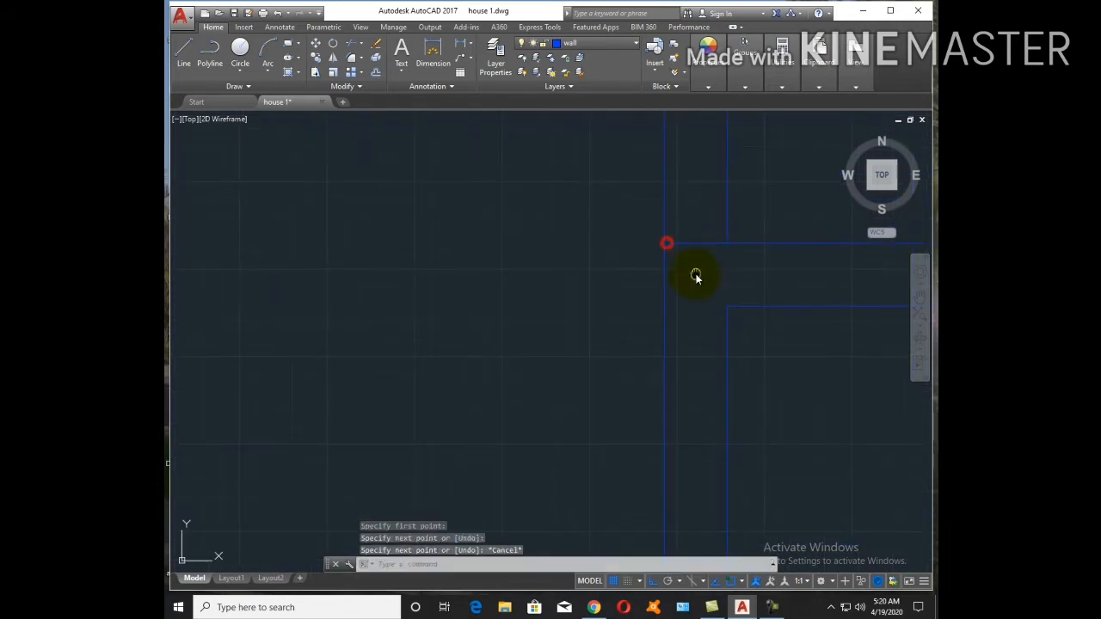
# Offset the line across the central wall 3" upward for the first door jamb above the right-hand cross wall
pyautogui.write('o')
pyautogui.press('Return')
pyautogui.write('3"')
pyautogui.press('Return')
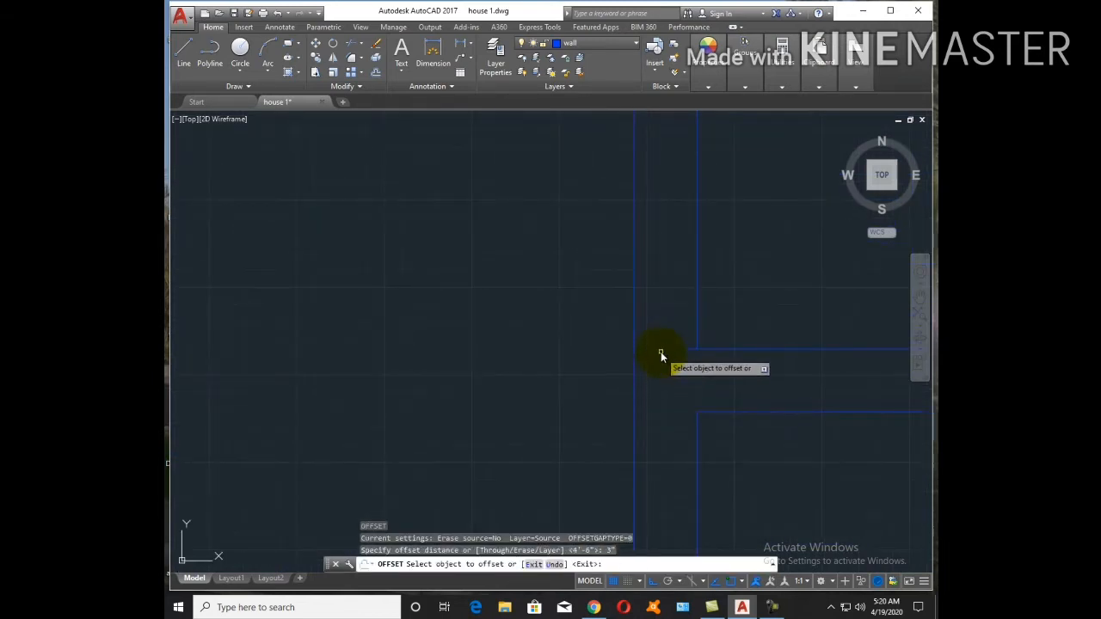
pyautogui.click(662, 349)
pyautogui.click(664, 315)
pyautogui.press('Escape')
# Offset the new jamb line in the central wall 3'6" upward for the opposite jamb
pyautogui.write('o')
pyautogui.press('Return')
pyautogui.write("3'6")
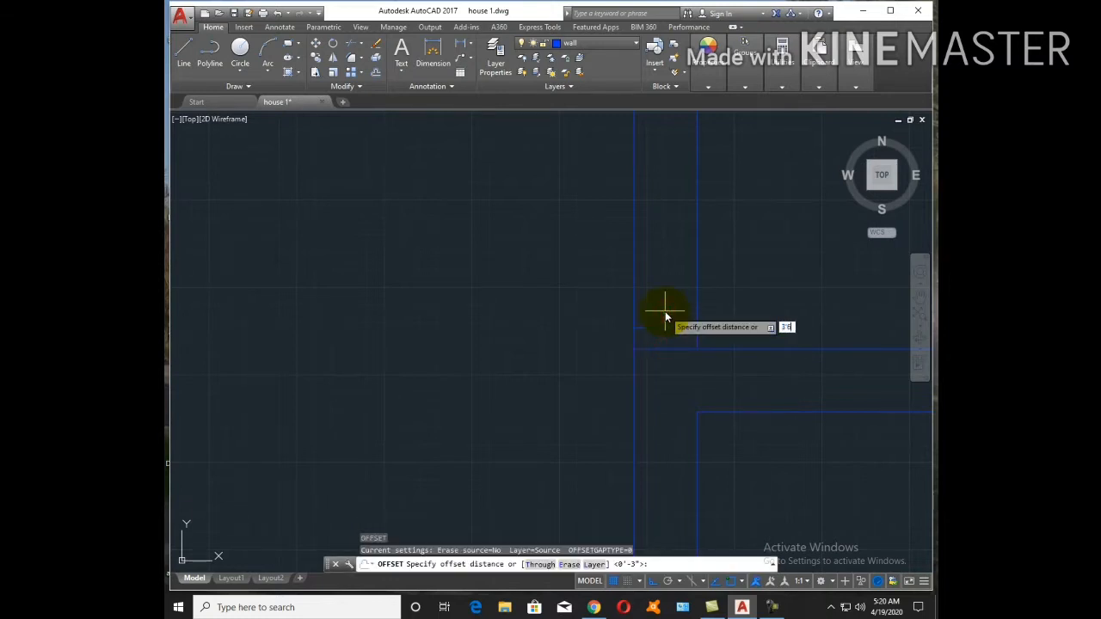
pyautogui.press('Return')
pyautogui.click(665, 327)
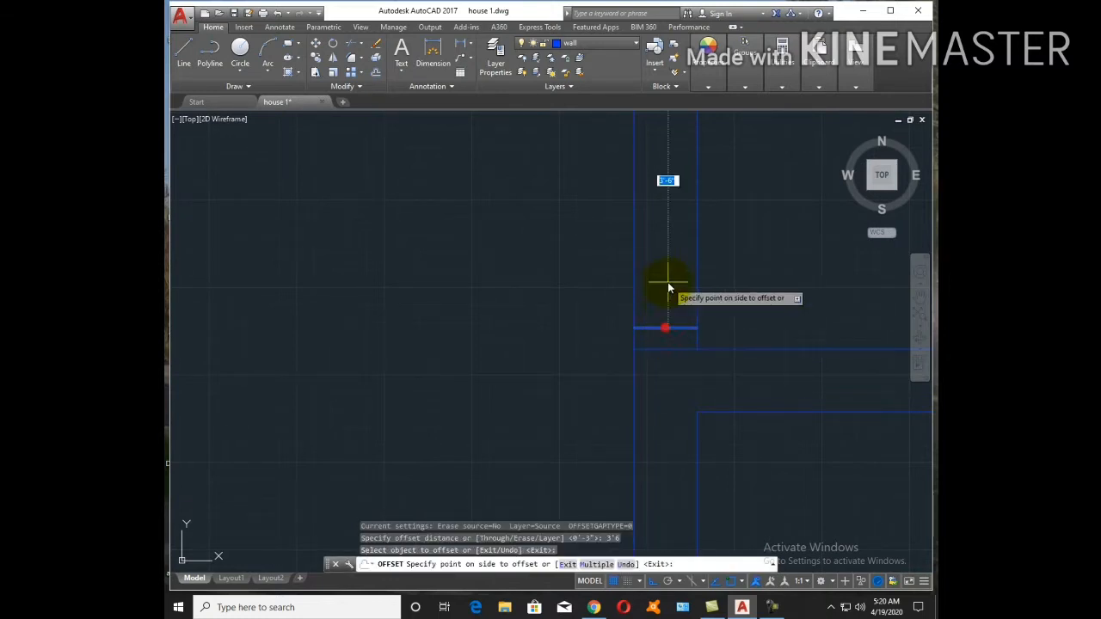
pyautogui.click(669, 283)
pyautogui.press('Escape')
# Trim both central wall faces between the two jamb lines to open the doorway into the upper right-hand room
pyautogui.scroll(-5, 684, 333)
pyautogui.write('tr')
pyautogui.press('Return')
pyautogui.press('Return')
pyautogui.click(713, 306)
pyautogui.click(617, 280)
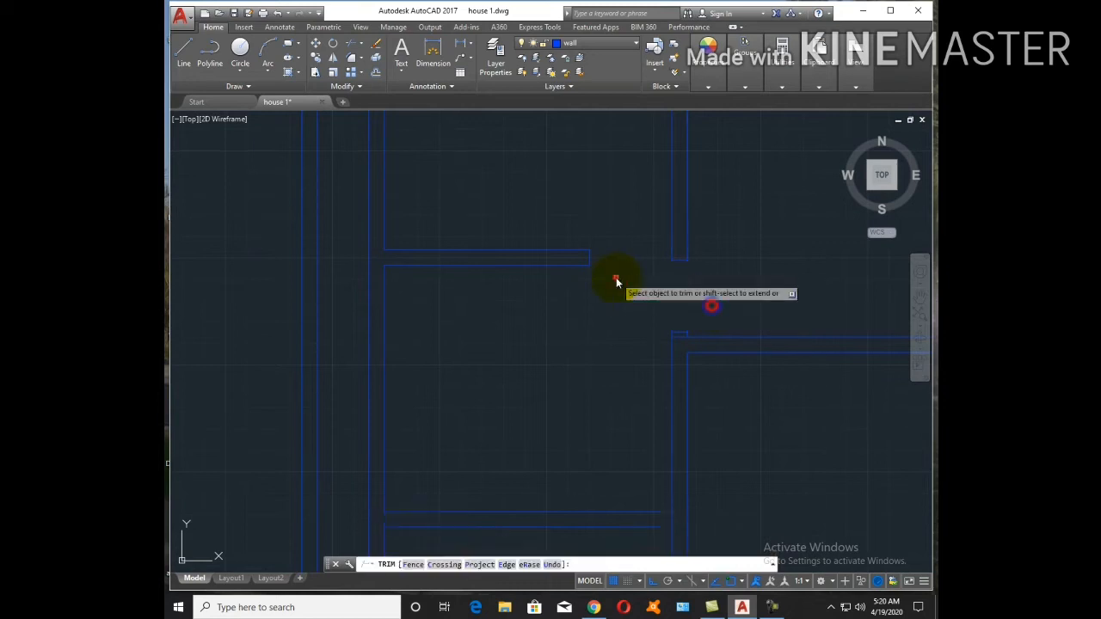
pyautogui.press('Escape')
# Erase the original line across the central wall, level with the right-hand cross wall's upper face
pyautogui.click(680, 338)
pyautogui.write('e')
pyautogui.press('Return')
pyautogui.press('Escape')
# Trim the central wall's face line where the lowest left-hand cross wall meets it
pyautogui.scroll(-5, 715, 405)
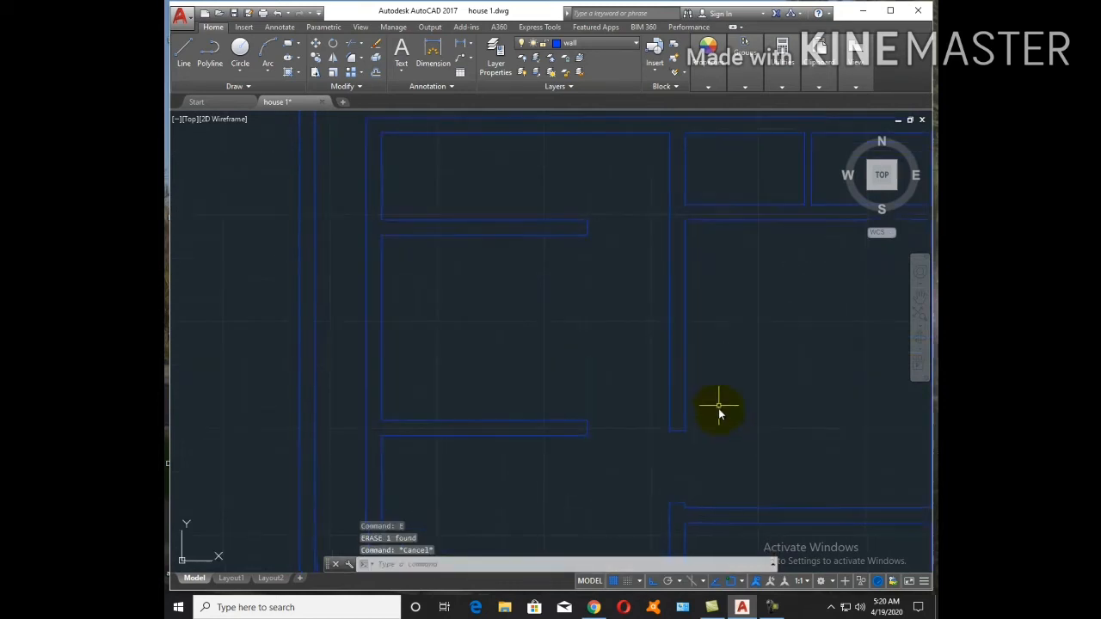
pyautogui.scroll(5, 679, 384)
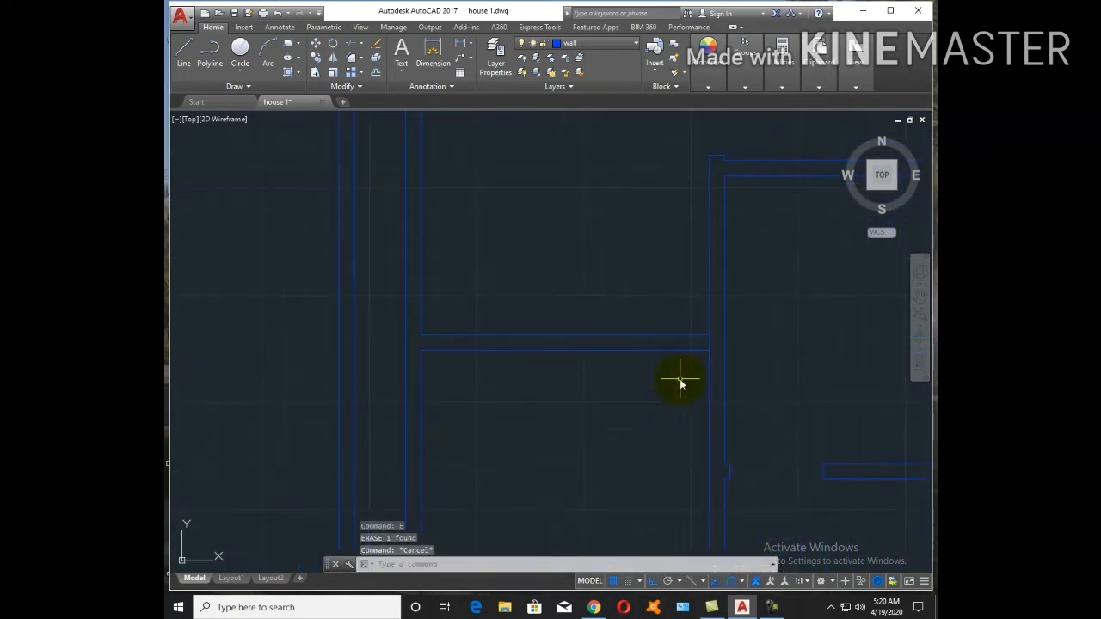
pyautogui.write('tr')
pyautogui.press('Return')
pyautogui.press('Return')
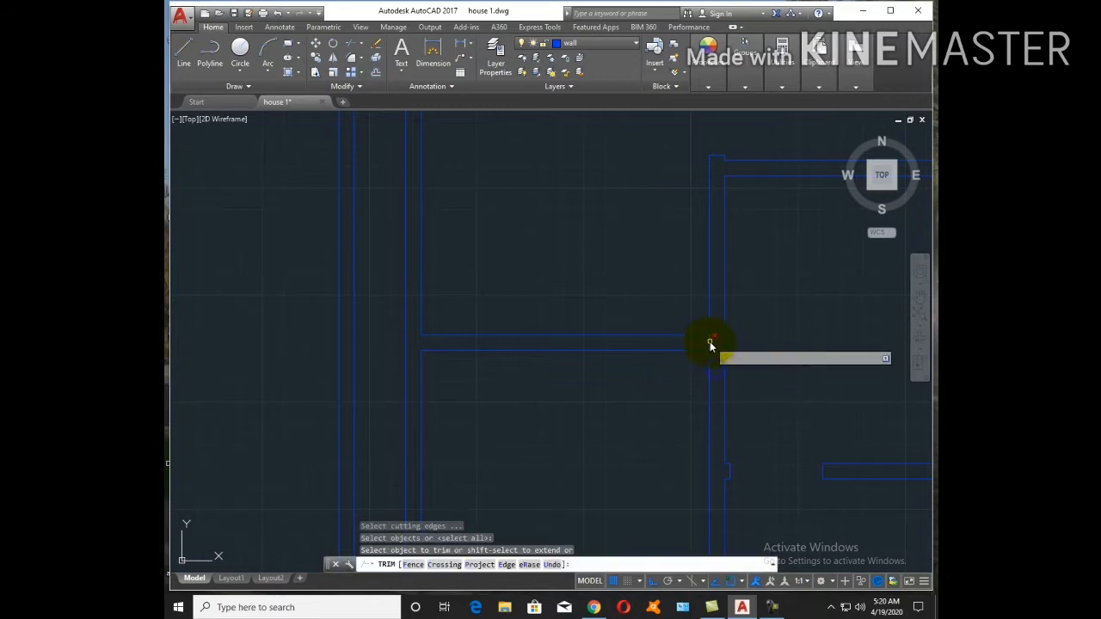
pyautogui.press('Escape')
# Draw a short line joining both faces of the lowest left-hand cross wall at its junction with the central wall
pyautogui.write('l')
pyautogui.press('Return')
pyautogui.scroll(3, 709, 327)
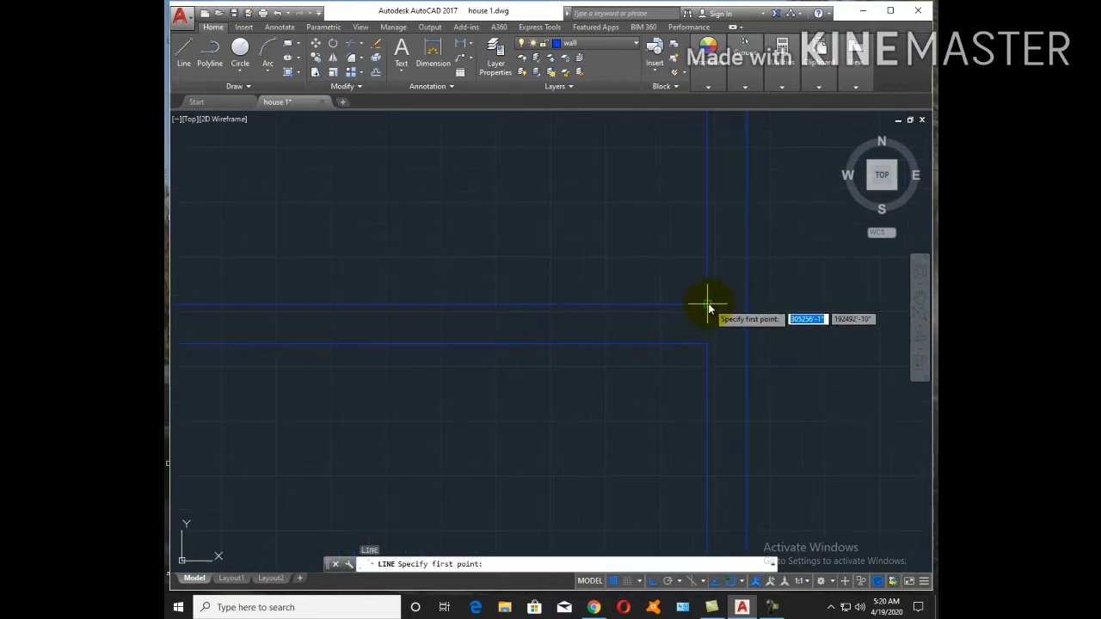
pyautogui.click(708, 305)
pyautogui.click(708, 344)
pyautogui.press('Return')
# Offset that short junction line 3" to the left, into the lowest left-hand cross wall
pyautogui.write('o')
pyautogui.press('Return')
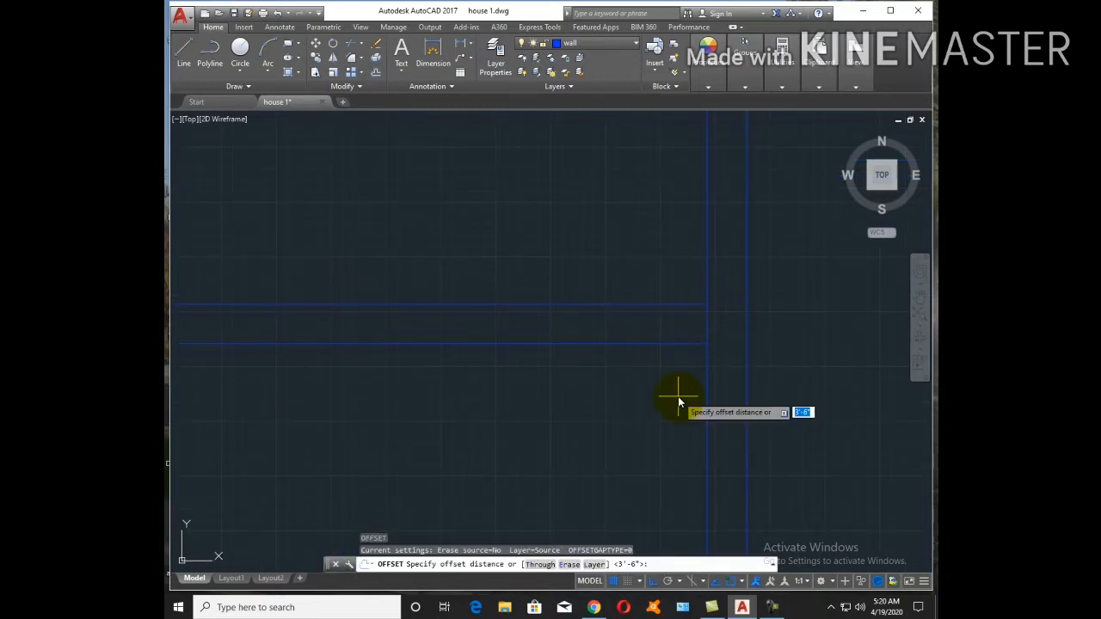
pyautogui.write('3"')
pyautogui.press('Return')
pyautogui.click(707, 327)
pyautogui.click(665, 327)
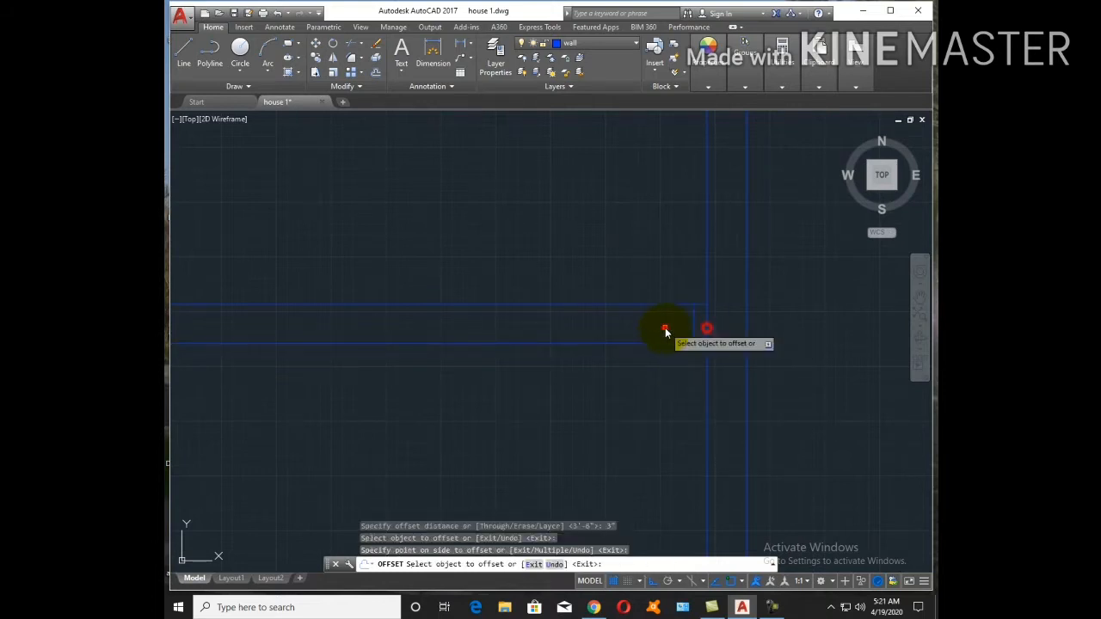
# Offset the jamb line in the lowest left-hand cross wall another 3'6" to the left
pyautogui.press('Return')
pyautogui.press('Return')
pyautogui.write("3'6")
pyautogui.press('Return')
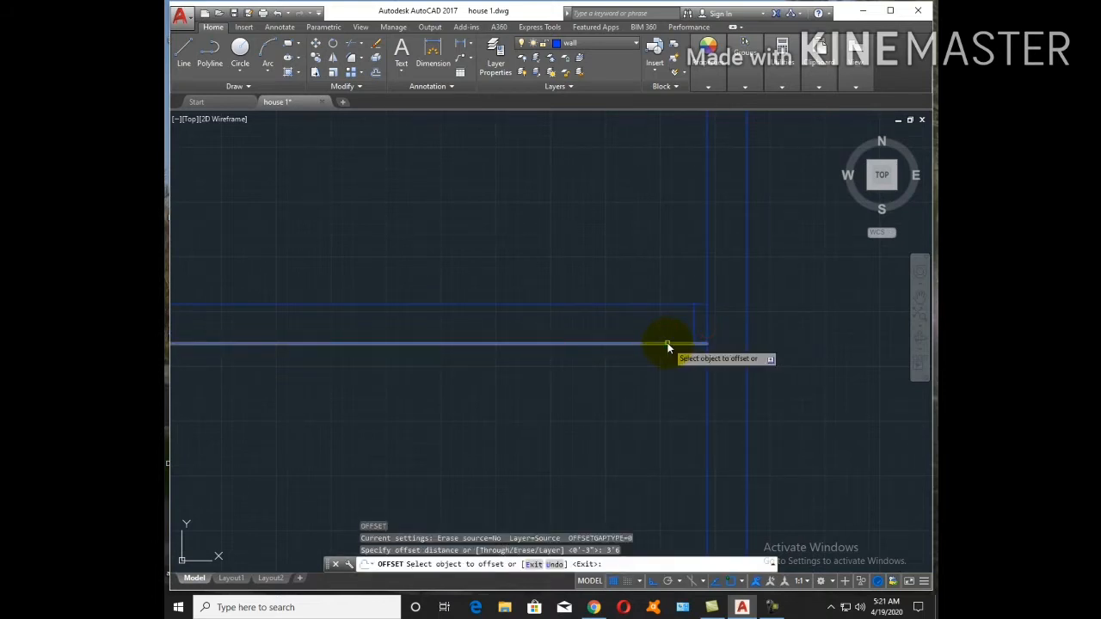
pyautogui.click(695, 319)
pyautogui.click(647, 330)
pyautogui.press('Escape')
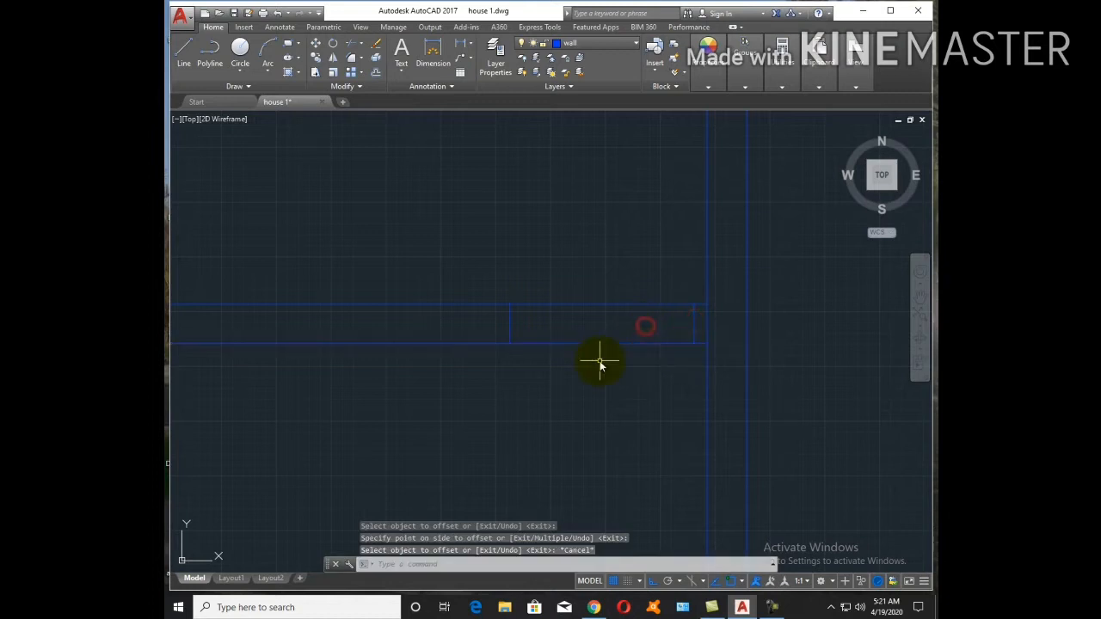
# Trim both faces of the lowest left-hand cross wall between the two jamb lines to open the doorway
pyautogui.write('tr')
pyautogui.press('Return')
pyautogui.press('Return')
pyautogui.click(620, 360)
pyautogui.click(594, 278)
pyautogui.press('Escape')
# Erase the short junction line at the central wall beside the new cross-wall doorway
pyautogui.click(709, 320)
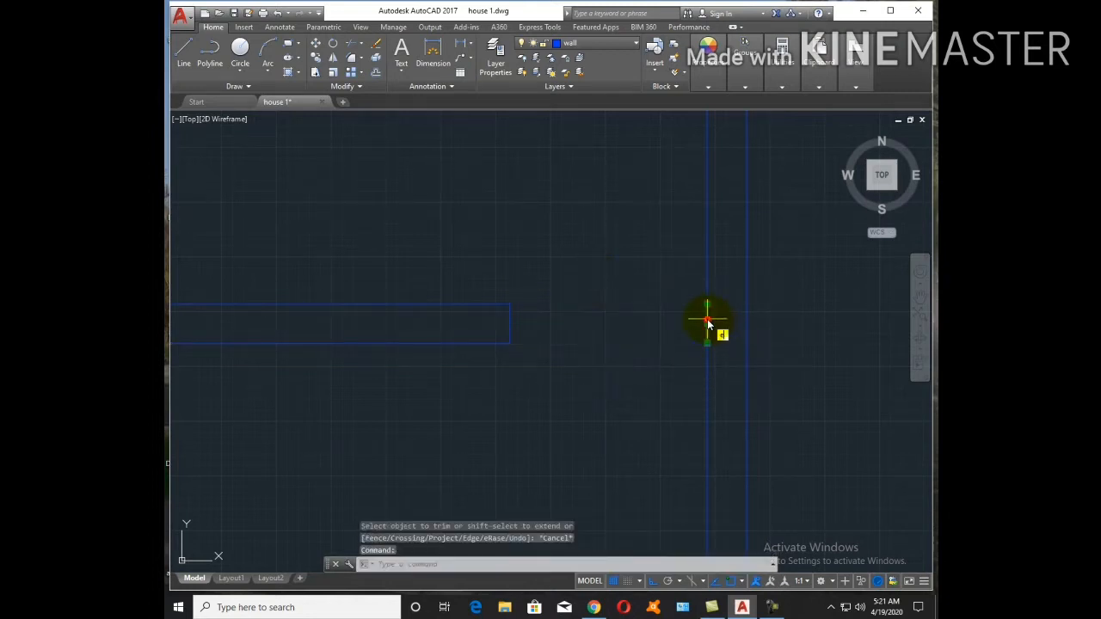
pyautogui.write('e')
pyautogui.press('Return')
pyautogui.press('Escape')
# Draw a line across the central wall's lower end, level with the inner face of the bottom wall
pyautogui.scroll(-8, 649, 288)
pyautogui.scroll(4, 663, 375)
pyautogui.write('l')
pyautogui.press('Return')
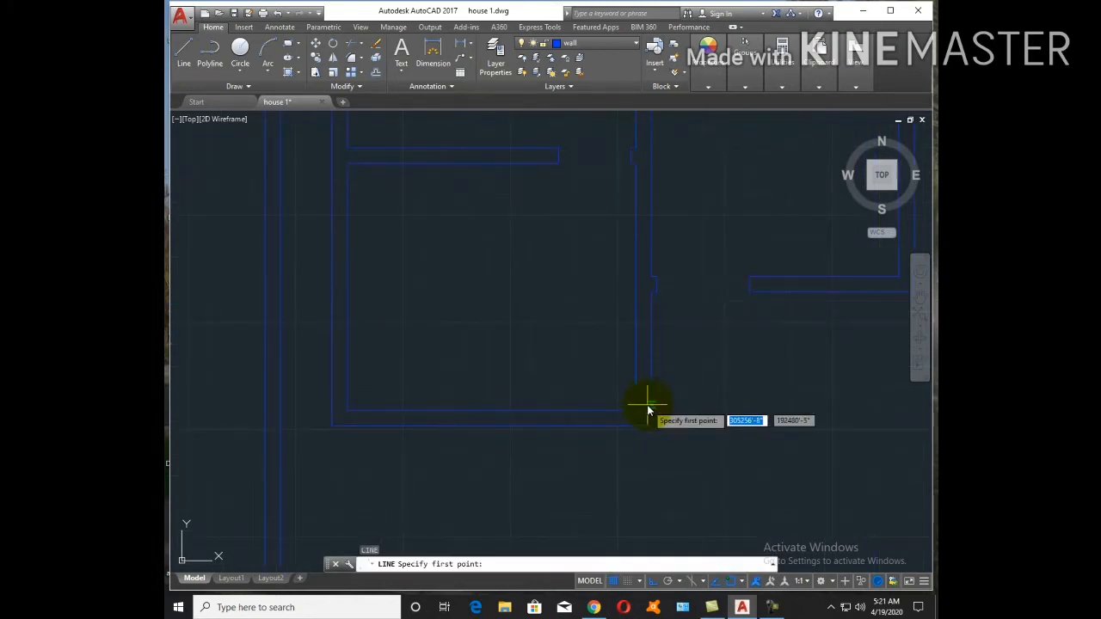
pyautogui.click(651, 410)
pyautogui.press('Escape')
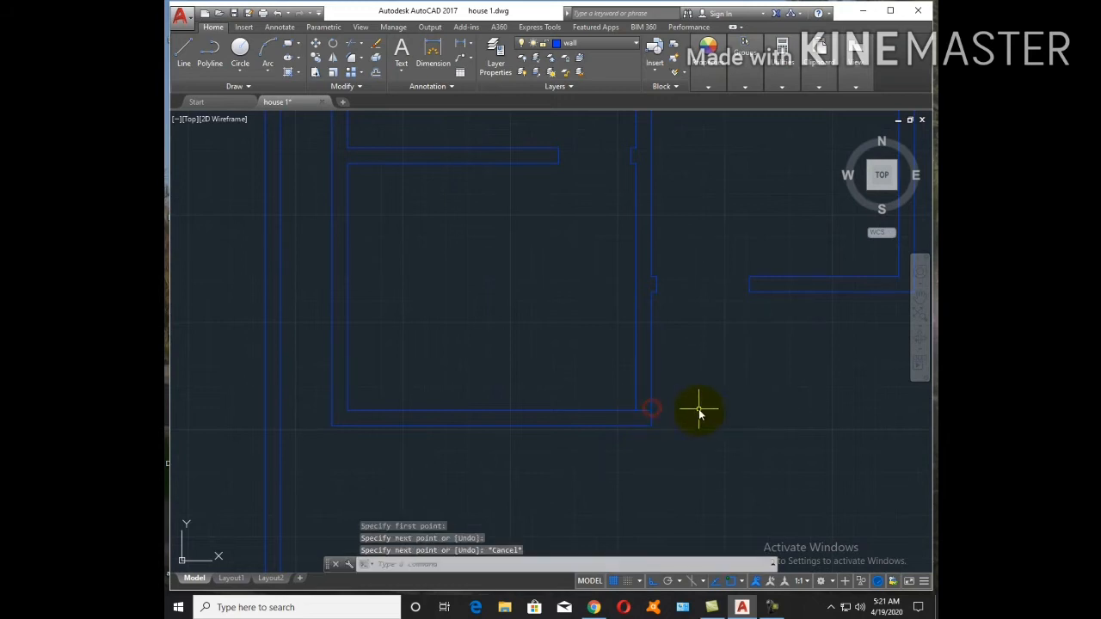
# Offset the line at the central wall's lower end 3" upward
pyautogui.write('o')
pyautogui.press('Return')
pyautogui.write('3"')
pyautogui.press('Return')
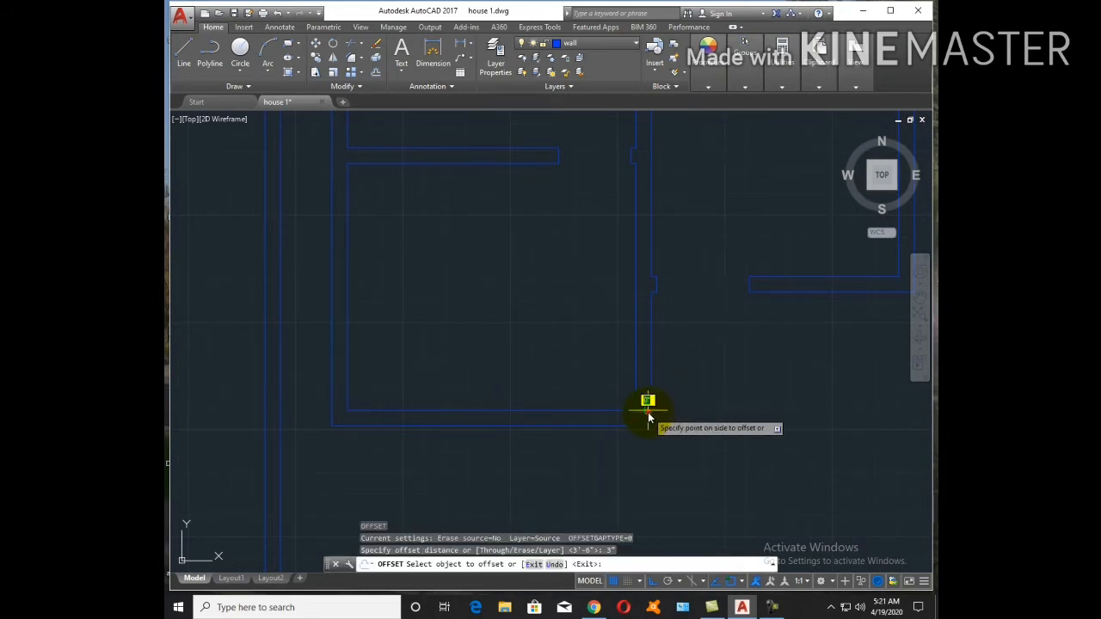
pyautogui.click(638, 377)
pyautogui.press('Escape')
pyautogui.write('o')
pyautogui.press('Return')
pyautogui.write("3'6")
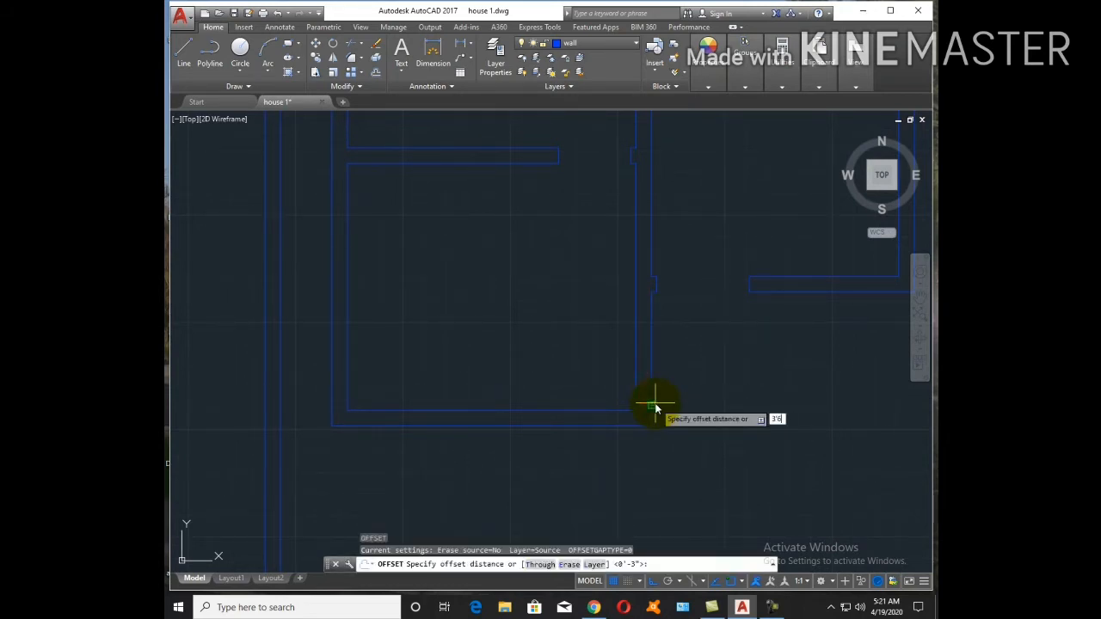
pyautogui.press('Return')
pyautogui.press('Escape')
# Offset the jamb line near the central wall's lower end 3' upward for the opposite jamb
pyautogui.write('o')
pyautogui.press('Return')
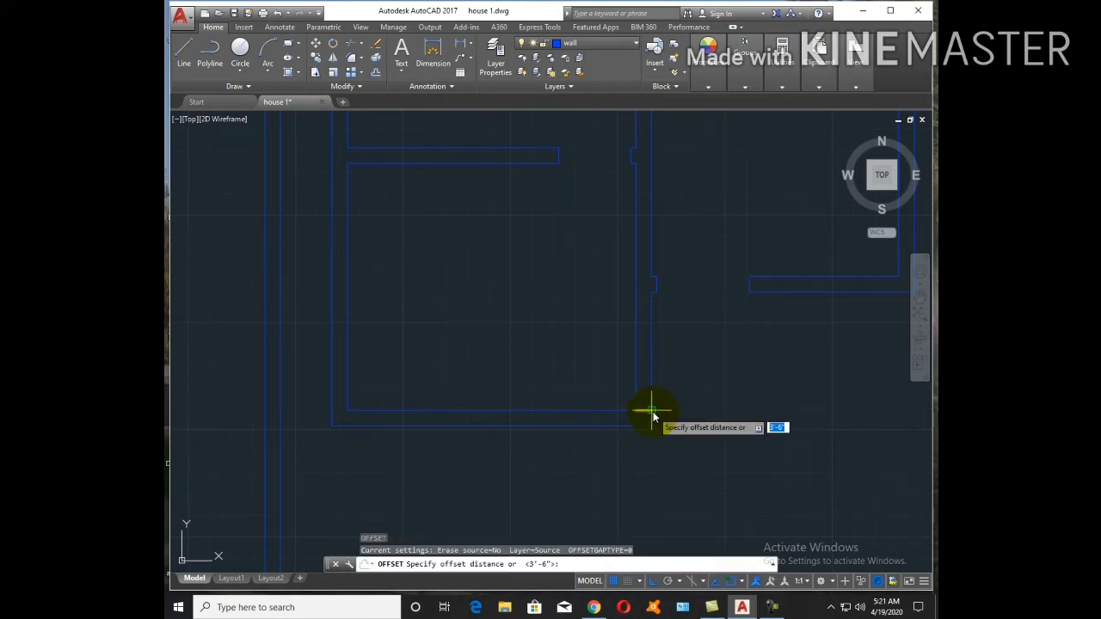
pyautogui.press('Return')
pyautogui.click(647, 406)
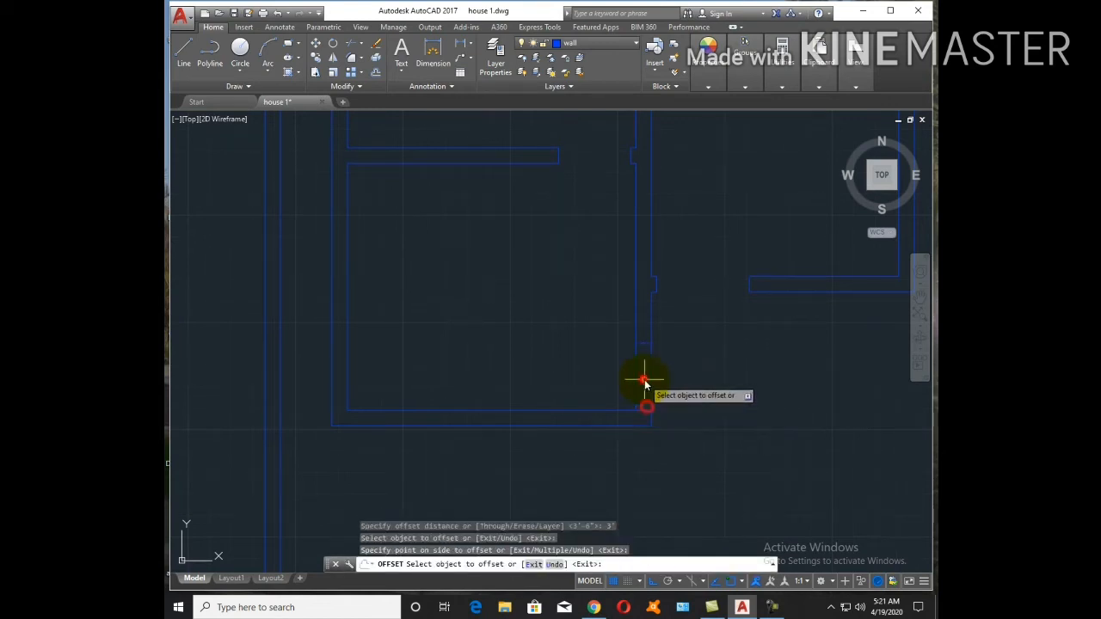
pyautogui.click(658, 388)
pyautogui.press('Escape')
# Trim both central wall faces between the jamb lines to open the doorway in the lower left-hand room
pyautogui.write('tr')
pyautogui.press('Return')
pyautogui.press('Return')
pyautogui.click(672, 376)
pyautogui.click(612, 361)
pyautogui.press('Escape')
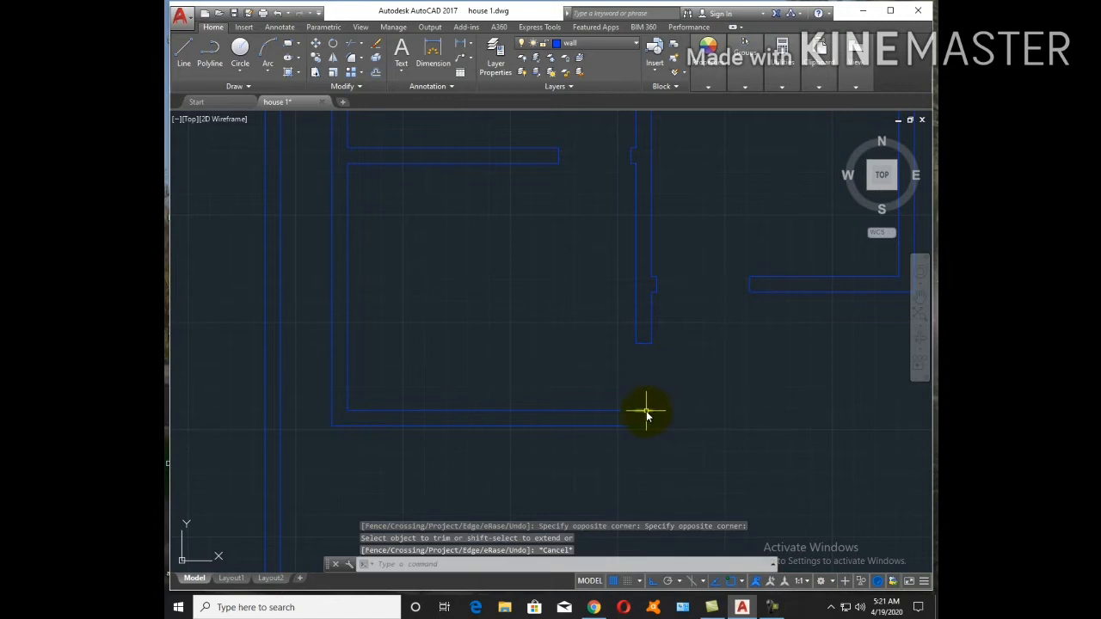
# Erase the original line across the central wall's lower end, at the bottom wall's inner face
pyautogui.click(644, 411)
pyautogui.press('e')
pyautogui.press('Return')
pyautogui.press('Escape')
# Draw a line joining both faces of the wall below the two small upper rooms, where it meets the right outer wall
pyautogui.scroll(-5, 690, 423)
pyautogui.scroll(4, 702, 252)
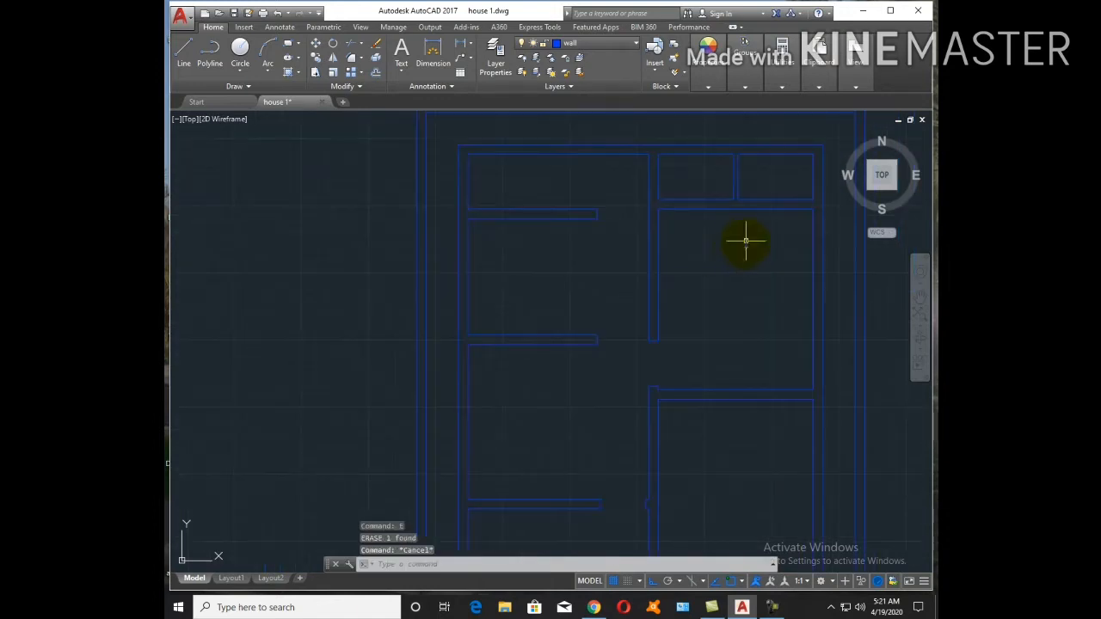
pyautogui.moveTo(757, 241); pyautogui.dragTo(690, 344, button='middle')
pyautogui.write('l')
pyautogui.press('Return')
pyautogui.scroll(5, 706, 299)
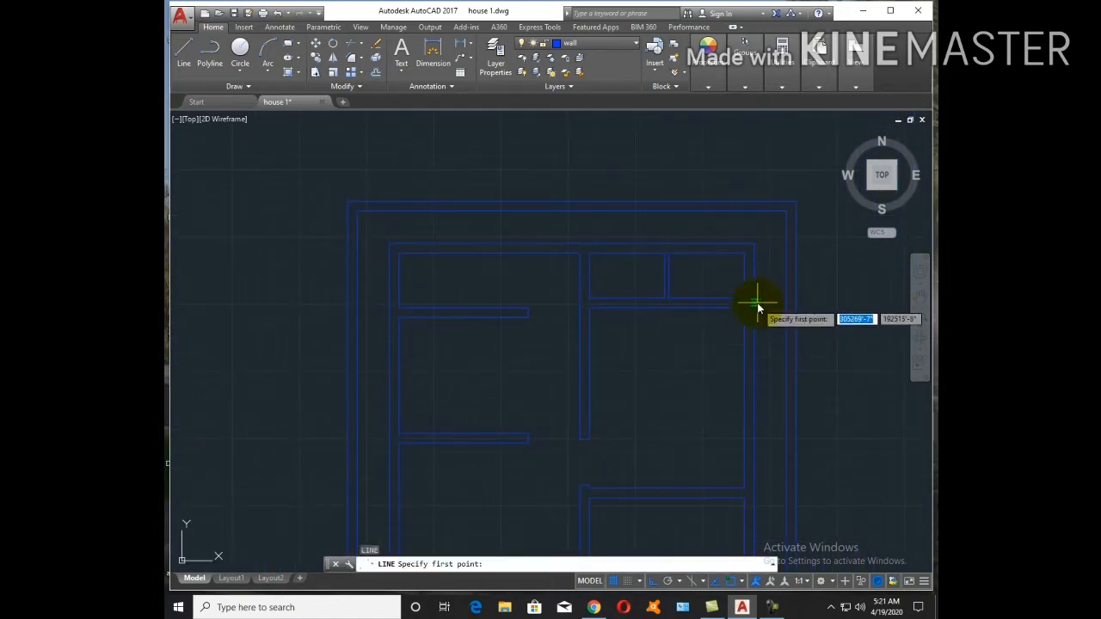
pyautogui.click(705, 293)
pyautogui.click(704, 332)
pyautogui.press('Escape')
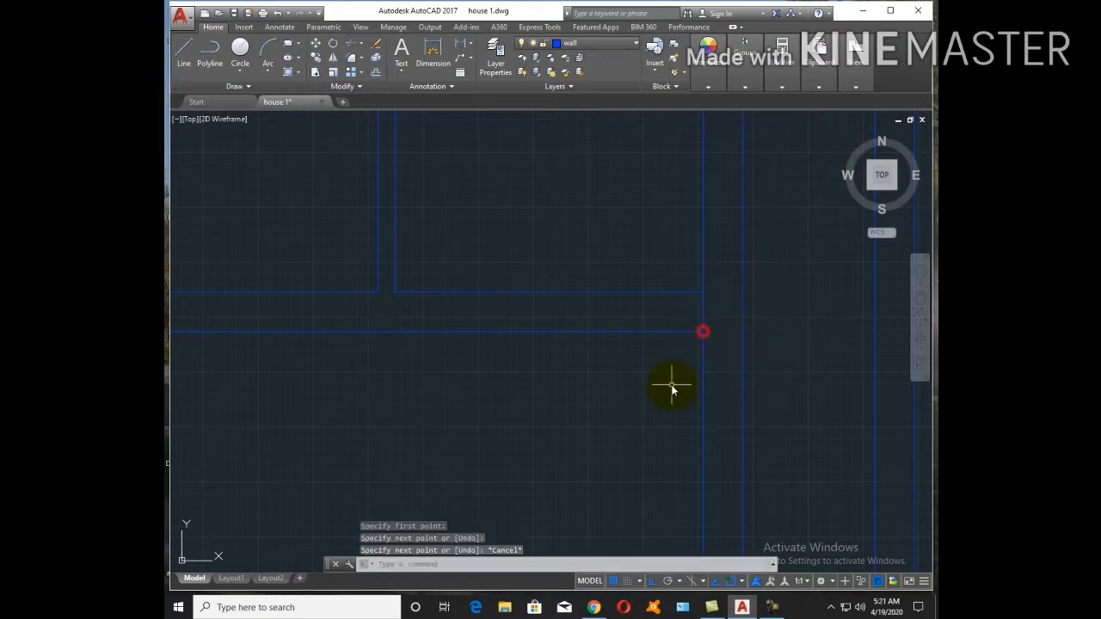
# Offset the line at the right outer wall 3" to the left, into the wall below the small rooms
pyautogui.write('o')
pyautogui.press('Return')
pyautogui.write('3')
pyautogui.press('Return')
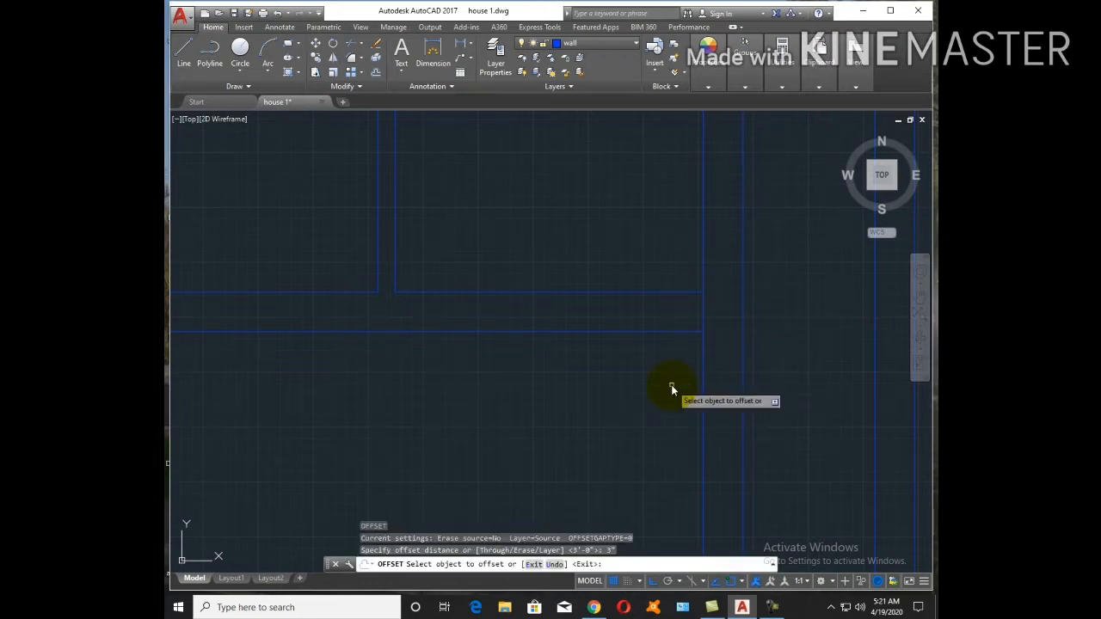
pyautogui.click(705, 311)
pyautogui.click(651, 317)
# Offset the jamb line below the small right-hand room 2'6" to the left
pyautogui.press('Return')
pyautogui.press('Return')
pyautogui.write('2')
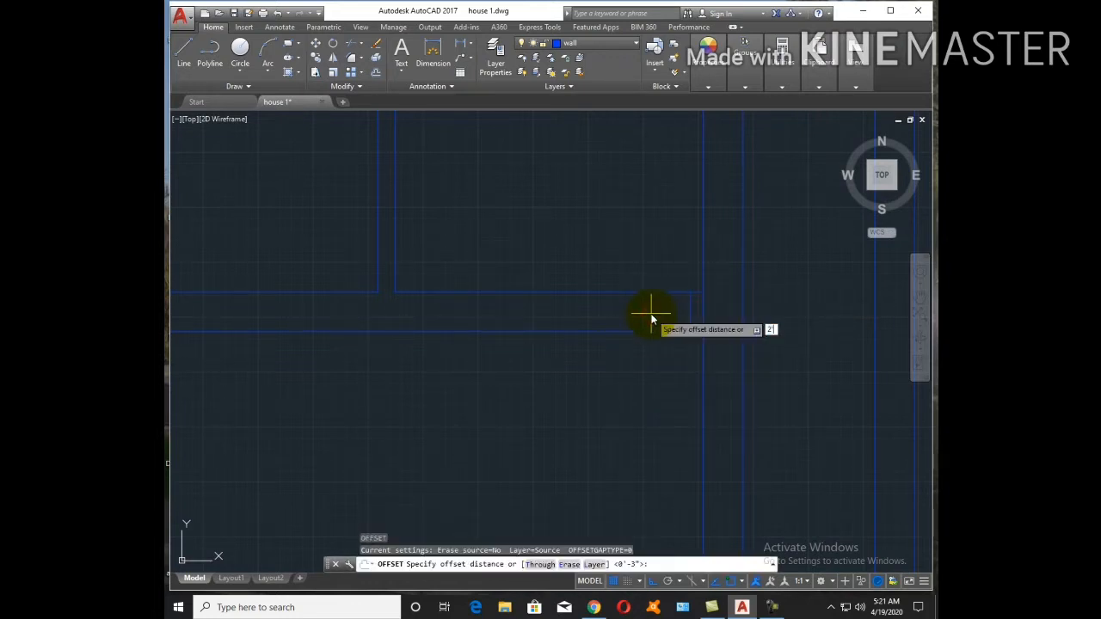
pyautogui.write("'6")
pyautogui.press('Return')
pyautogui.click(689, 311)
pyautogui.click(634, 311)
pyautogui.press('Escape')
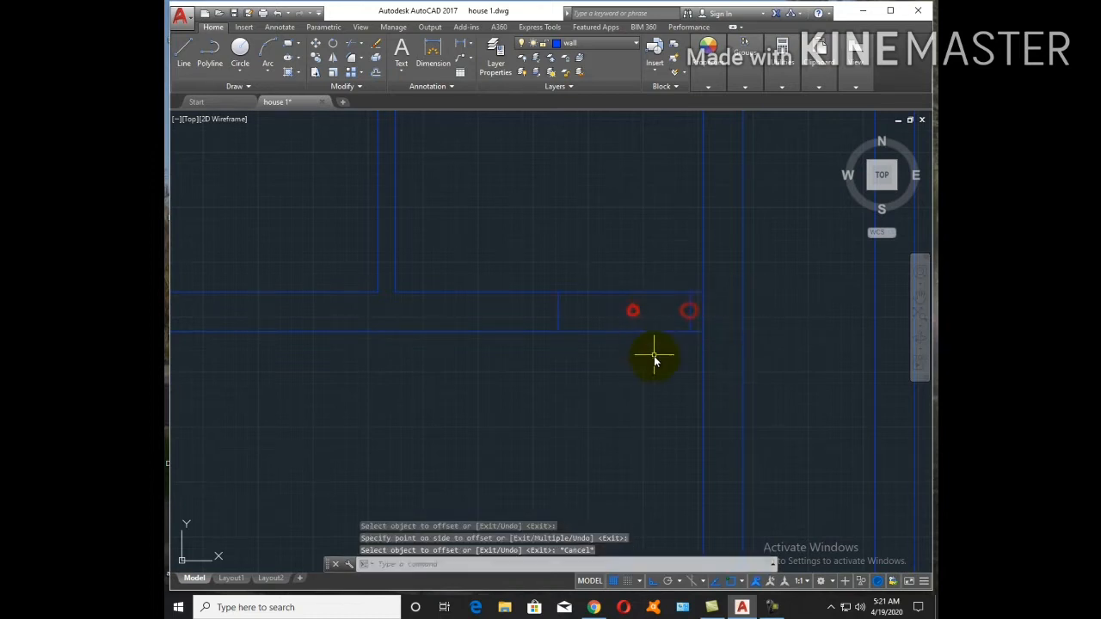
# Trim both wall faces between the jamb lines to open the doorway into the small upper right room
pyautogui.write('tr')
pyautogui.press('Return')
pyautogui.rightClick(655, 357)
pyautogui.click(666, 352)
pyautogui.click(629, 270)
pyautogui.press('Escape')
# Erase the original short line at the right outer wall's inner face
pyautogui.click(703, 304)
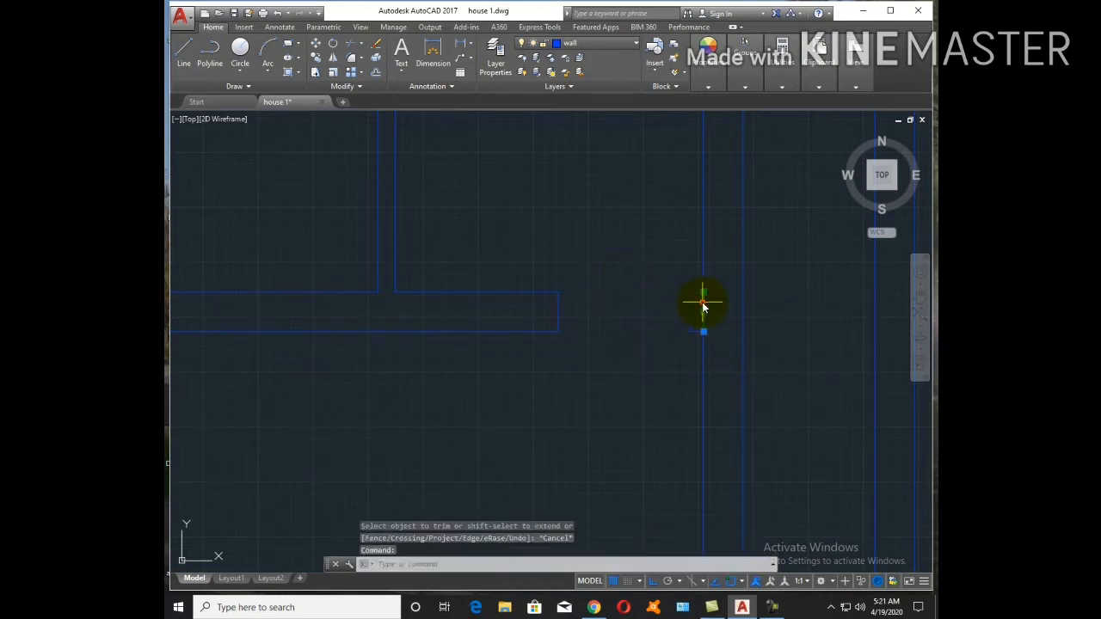
pyautogui.write('e')
pyautogui.press('Return')
# Draw a line across the central wall's upper end, level with the inner face of the top wall
pyautogui.scroll(-6, 684, 370)
pyautogui.scroll(6, 544, 370)
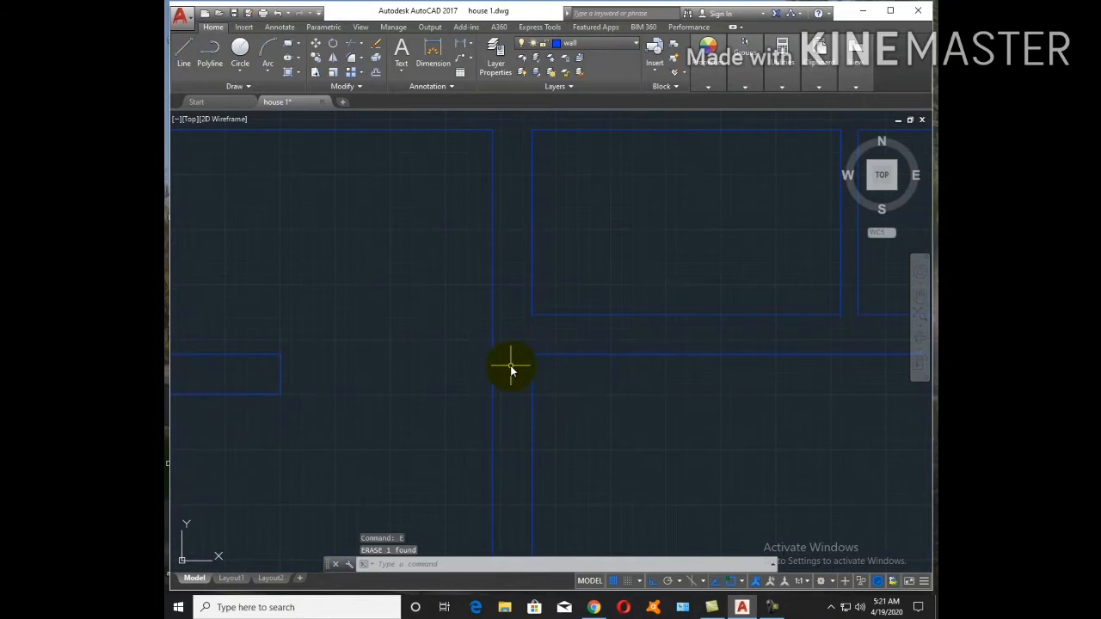
pyautogui.write('l')
pyautogui.press('Return')
pyautogui.moveTo(560, 253)
pyautogui.mouseDown(button='middle')
pyautogui.moveTo(669, 315)
pyautogui.moveTo(659, 226)
pyautogui.mouseUp(button='middle')
pyautogui.click(663, 229)
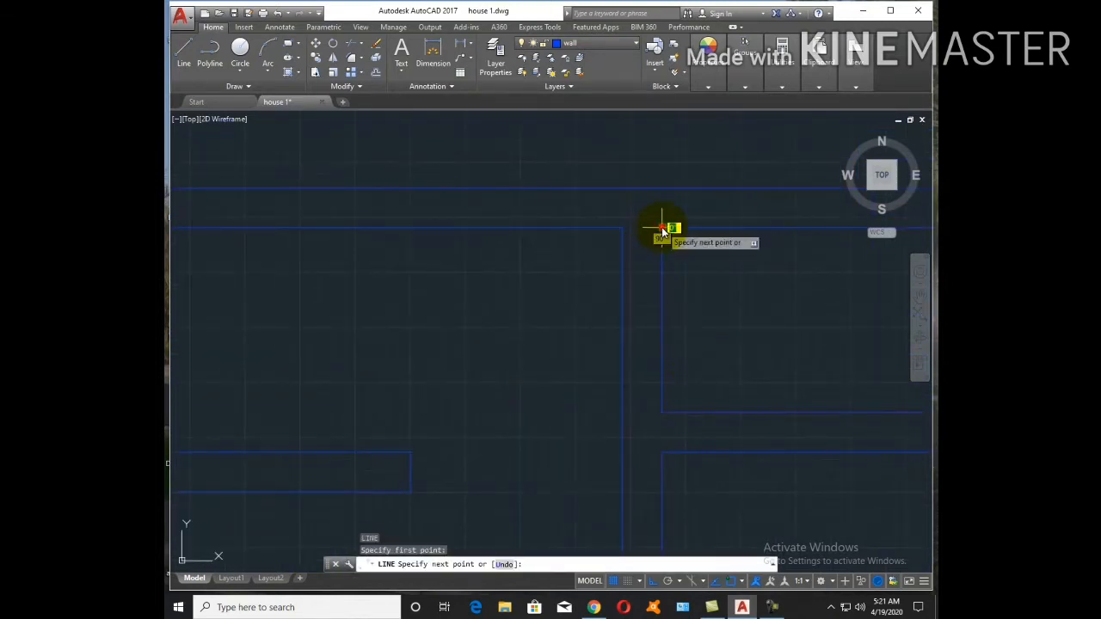
pyautogui.click(623, 228)
pyautogui.press('Escape')
# Offset the line at the central wall's upper end 3" downward
pyautogui.write('o')
pyautogui.press('Return')
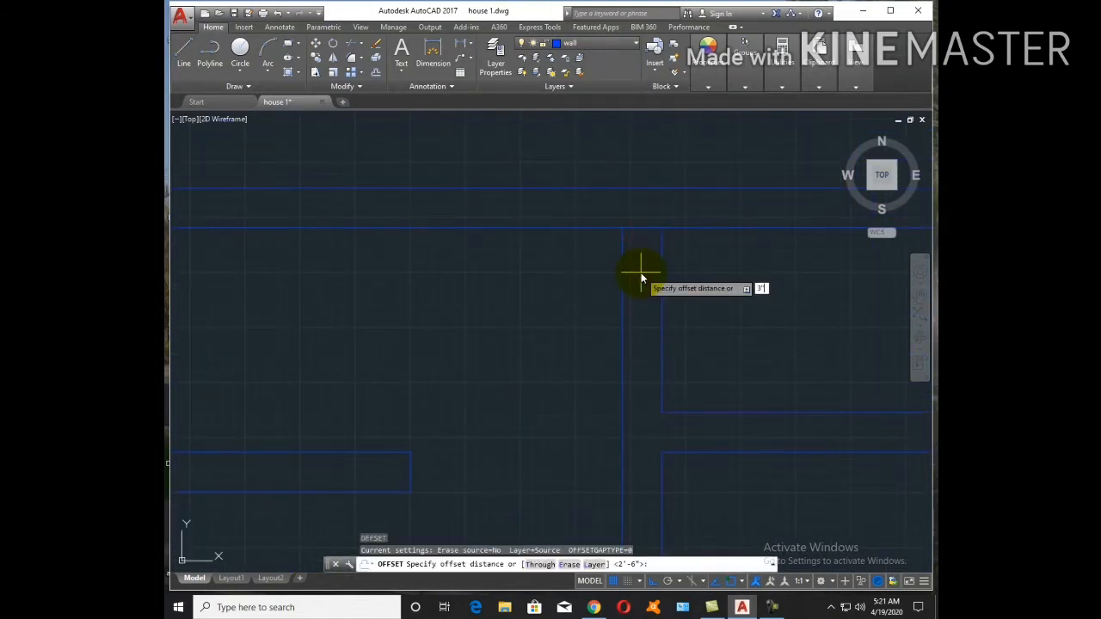
pyautogui.press('Return')
pyautogui.click(638, 227)
pyautogui.click(641, 275)
pyautogui.press('Escape')
# Try to offset the jamb line near the central wall's upper end 3'6" downward
pyautogui.write('o')
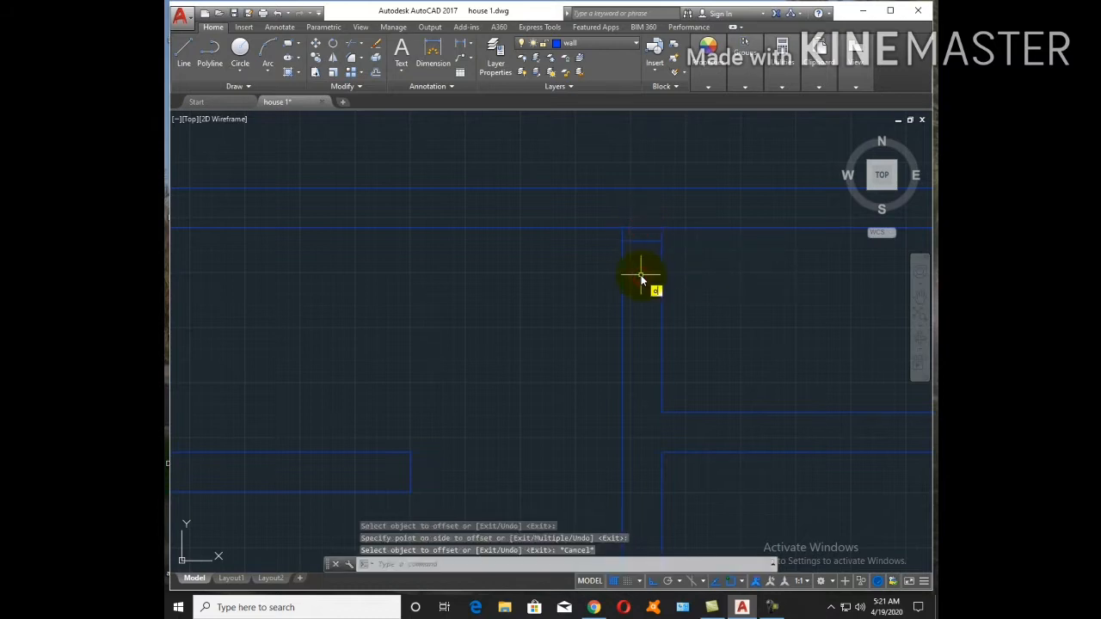
pyautogui.press('Return')
pyautogui.write("3'6")
pyautogui.press('Return')
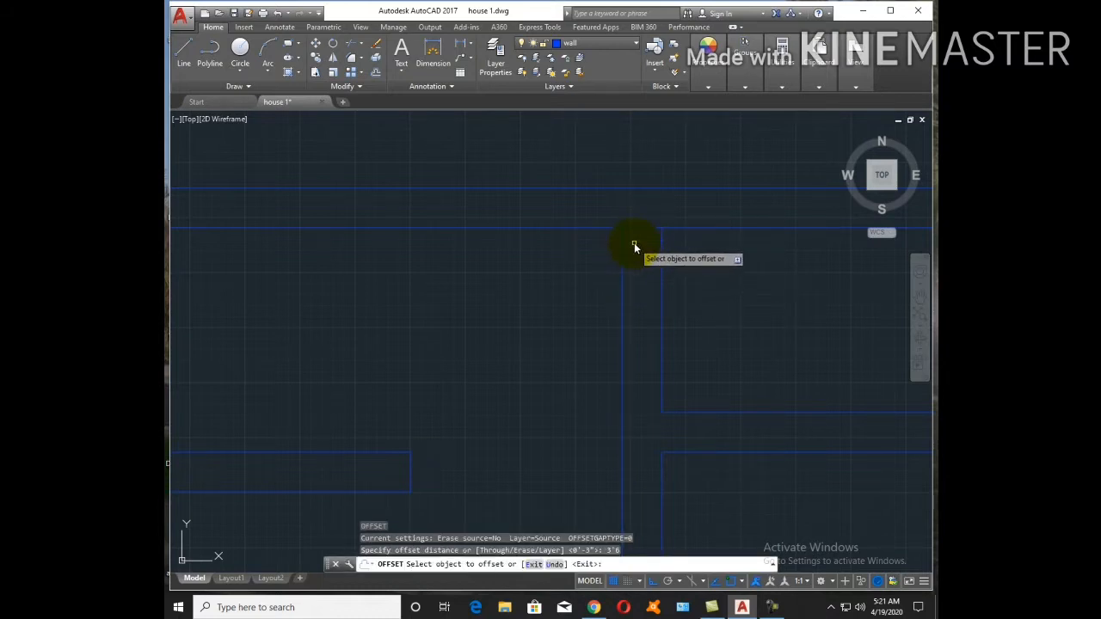
pyautogui.click(634, 245)
pyautogui.click(641, 297)
pyautogui.press('Escape')
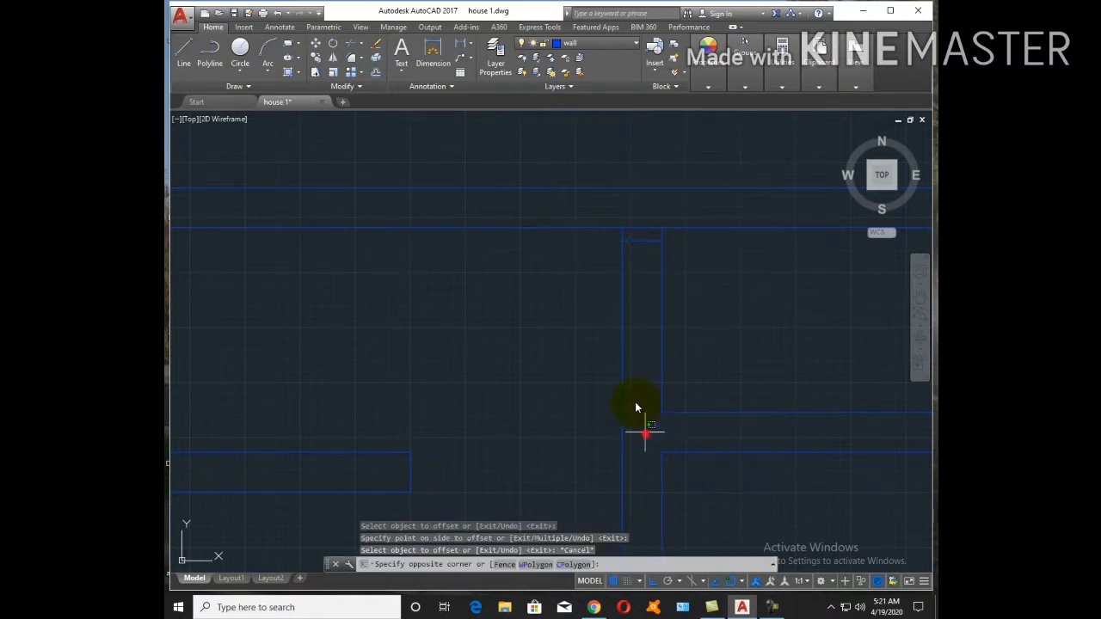
# Erase the line offset 3'6" down the central wall
pyautogui.click(634, 397)
pyautogui.write('e')
pyautogui.press('Return')
pyautogui.press('Escape')
# Offset the jamb line near the central wall's upper end 2'6" downward, beside the first small room
pyautogui.write('o')
pyautogui.press('Return')
pyautogui.write("2'6")
pyautogui.press('Return')
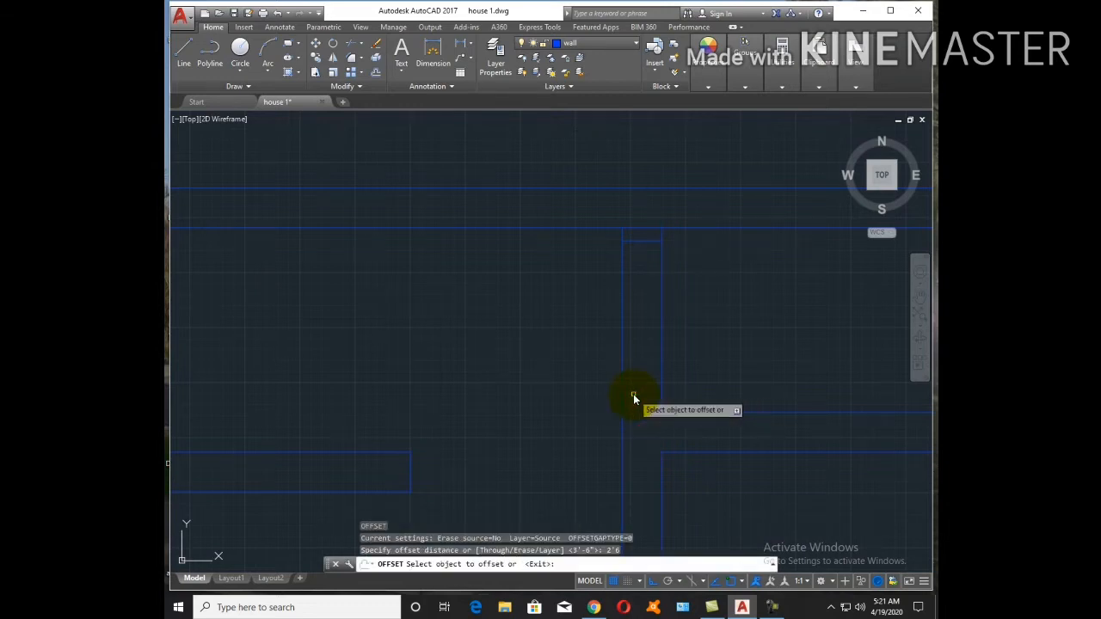
pyautogui.click(647, 243)
pyautogui.click(643, 272)
pyautogui.press('Escape')
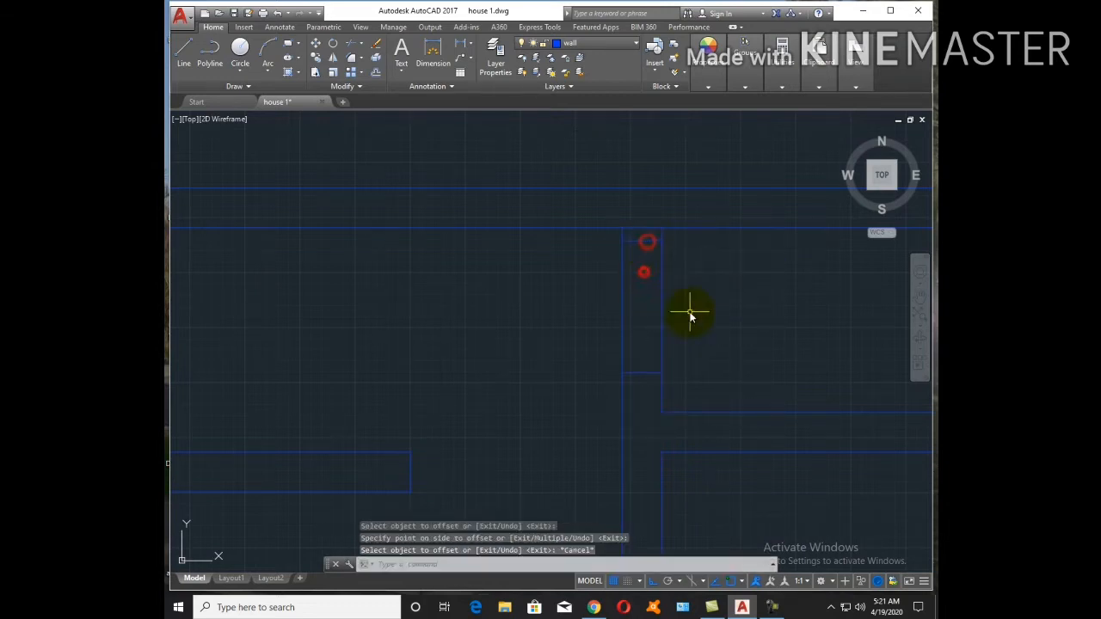
# Trim the central wall's lines out of the door opening beside the first small room and erase the leftover short line at its upper end
pyautogui.press('Return')
pyautogui.press('Return')
pyautogui.click(689, 318)
pyautogui.click(570, 286)
pyautogui.press('Escape')
pyautogui.click(645, 227)
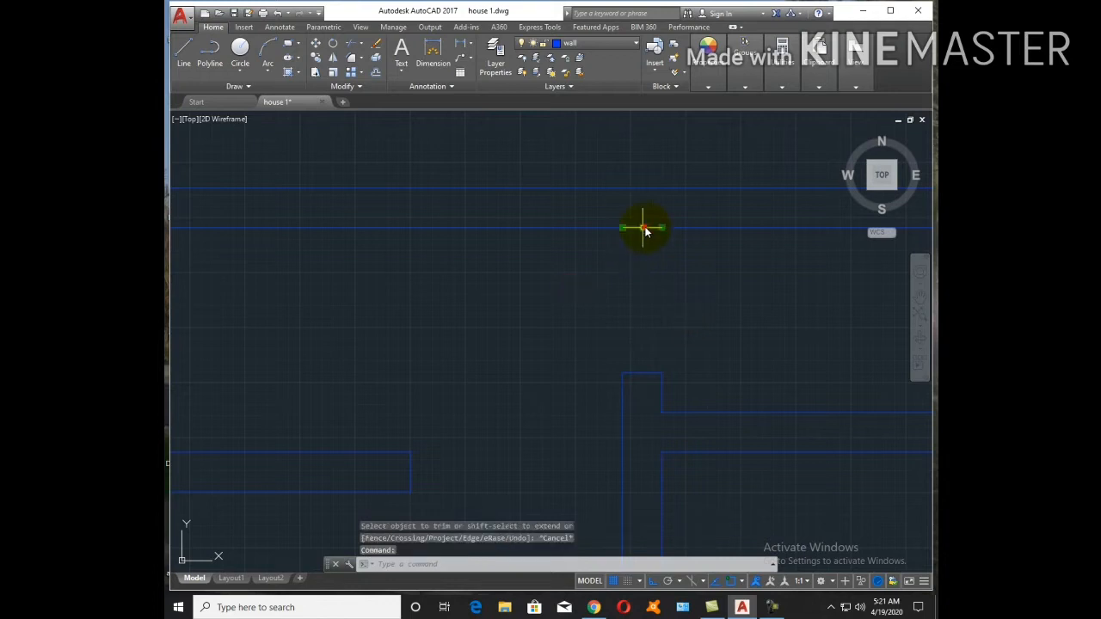
pyautogui.write('e')
pyautogui.press('Return')
pyautogui.press('Escape')
# Draw a line across the wide opening beside the central wall's lower end and a short line down from its midpoint
pyautogui.scroll(-5, 629, 270)
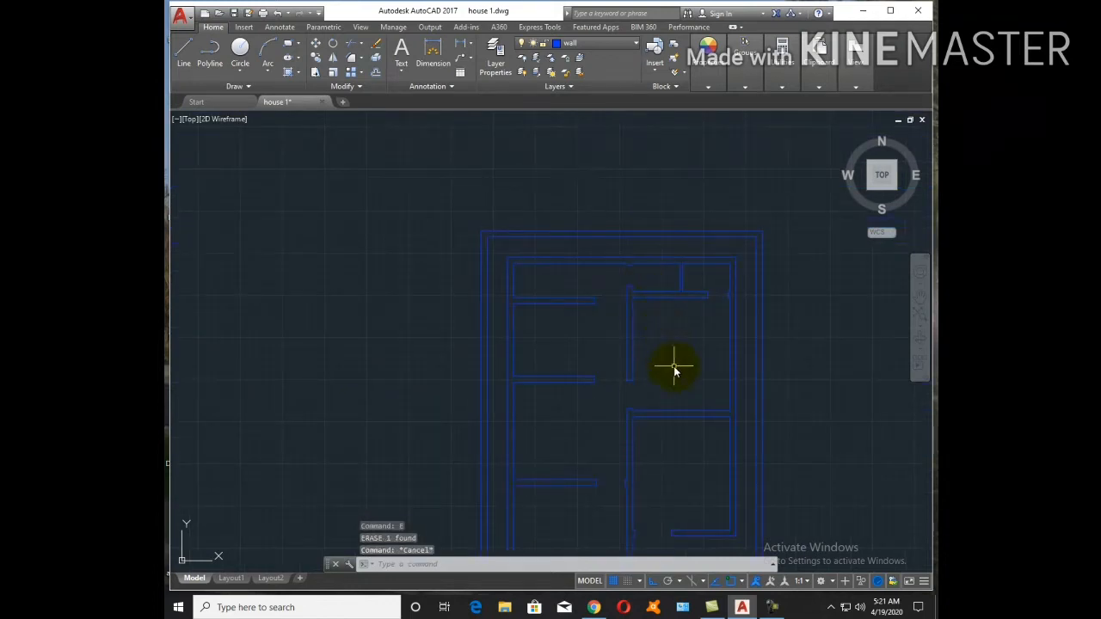
pyautogui.moveTo(675, 370); pyautogui.dragTo(646, 229, button='middle')
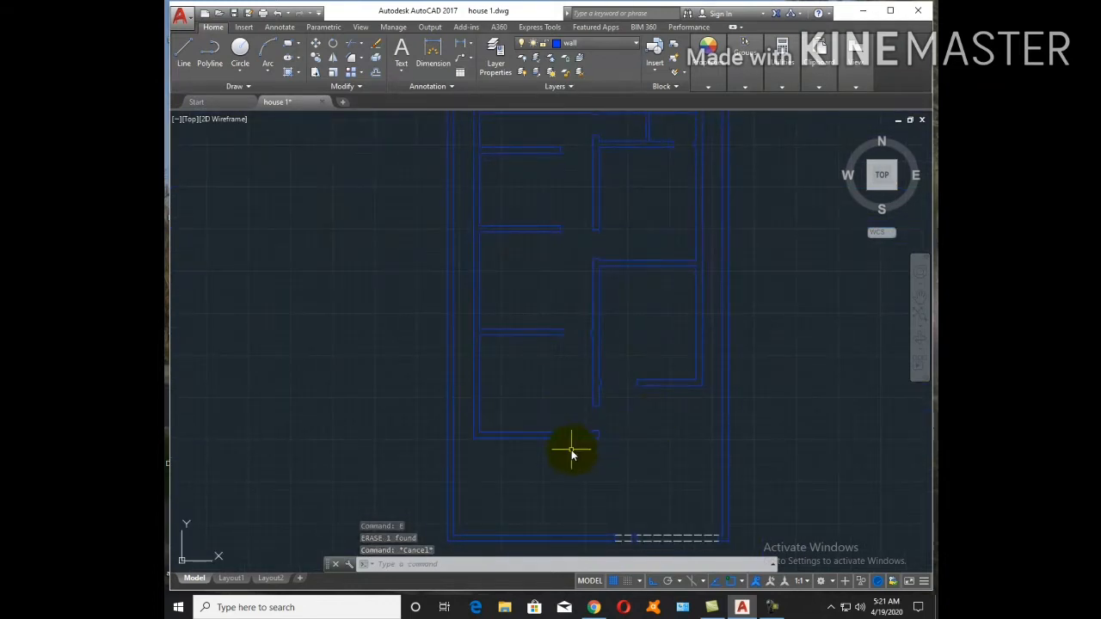
pyautogui.scroll(5, 631, 408)
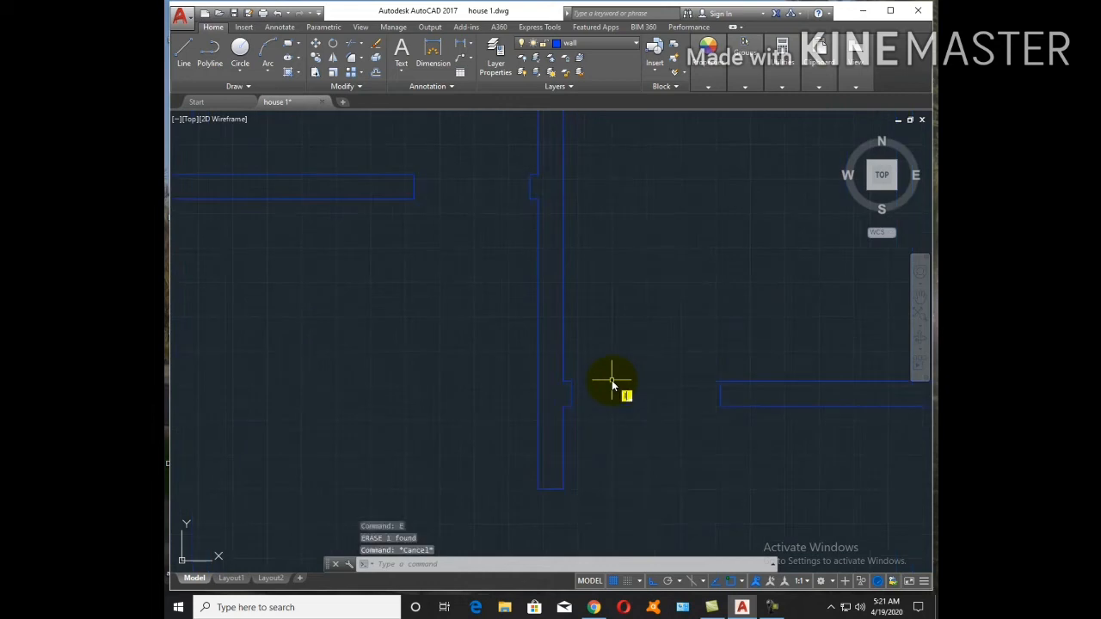
pyautogui.write('l')
pyautogui.press('Return')
pyautogui.click(721, 394)
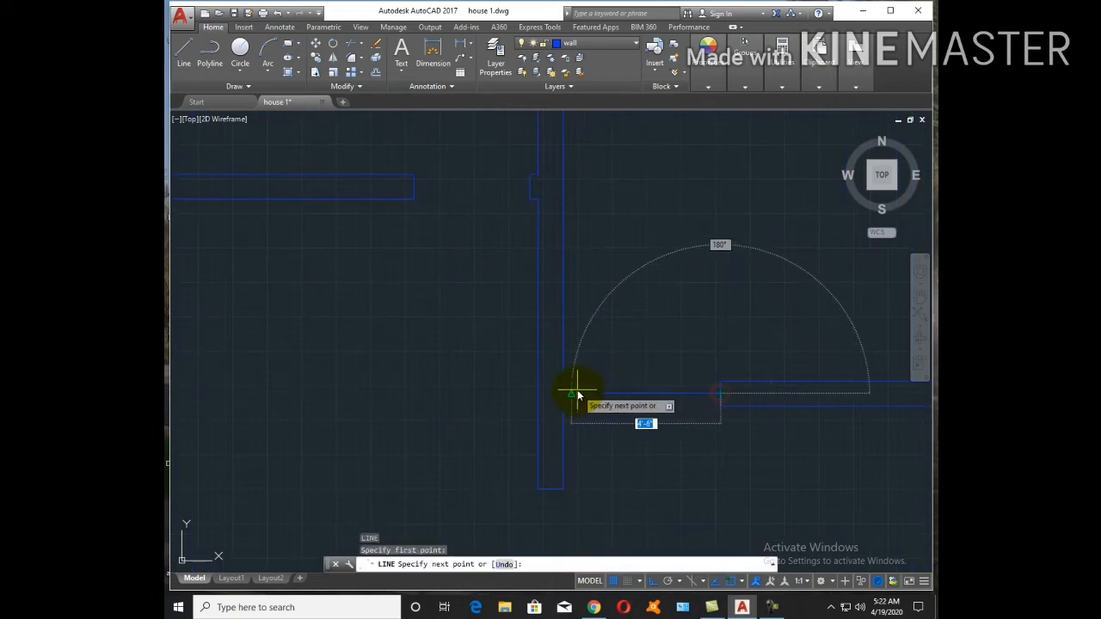
pyautogui.click(573, 394)
pyautogui.press('Return')
pyautogui.press('Return')
pyautogui.click(646, 394)
pyautogui.click(648, 418)
pyautogui.press('Escape')
# Erase the horizontal line across the wide opening, keeping the short vertical line at its midpoint
pyautogui.click(665, 402)
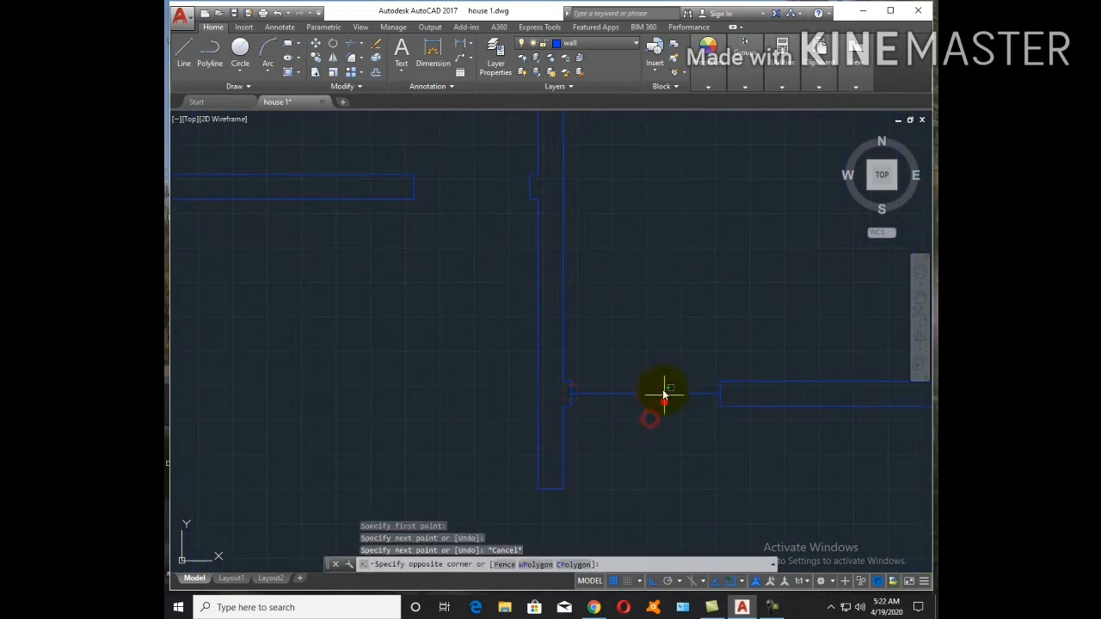
pyautogui.click(656, 370)
pyautogui.write('e')
pyautogui.press('Return')
pyautogui.press('Escape')
# Draw a 2" line from the central wall's jamb into the wide opening and continue it upward as the left door leaf
pyautogui.write('l')
pyautogui.press('Return')
pyautogui.click(573, 392)
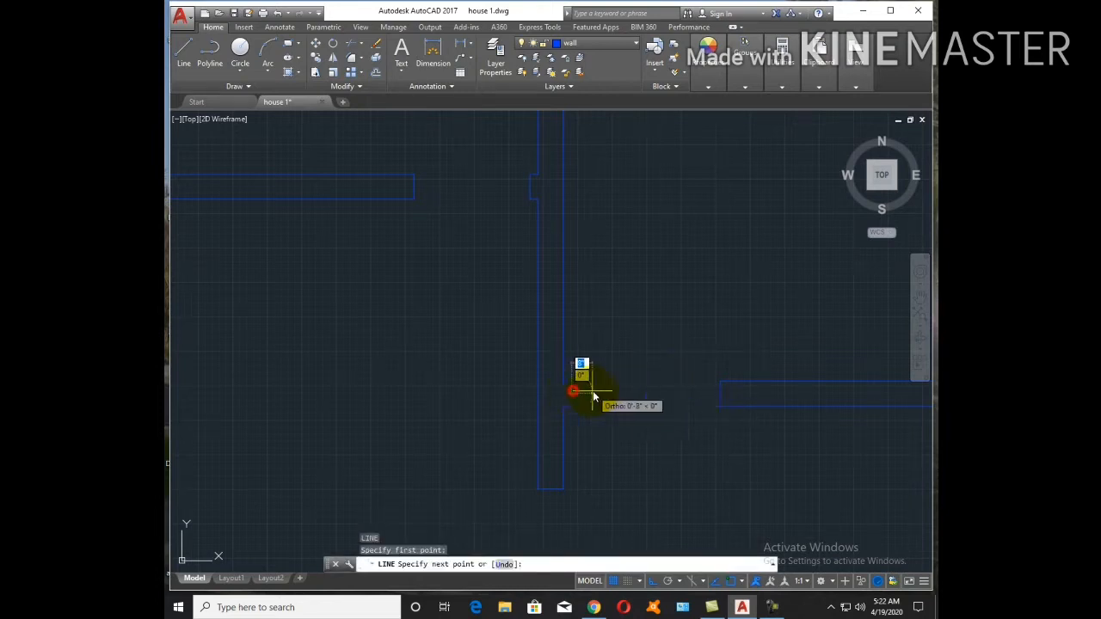
pyautogui.write('2"')
pyautogui.press('Return')
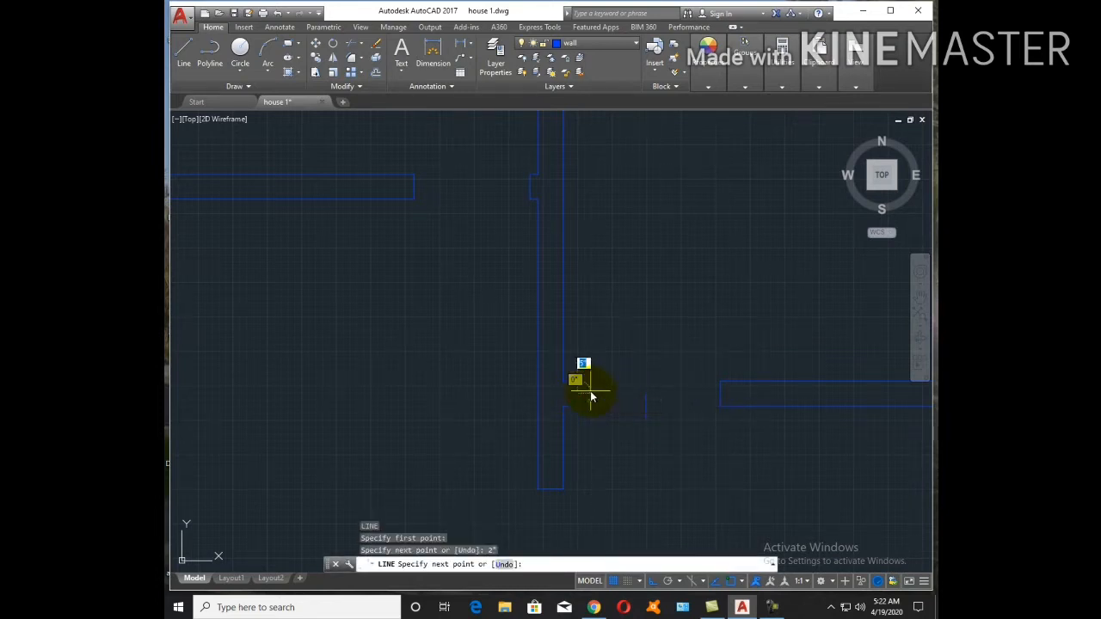
pyautogui.click(606, 282)
pyautogui.press('Escape')
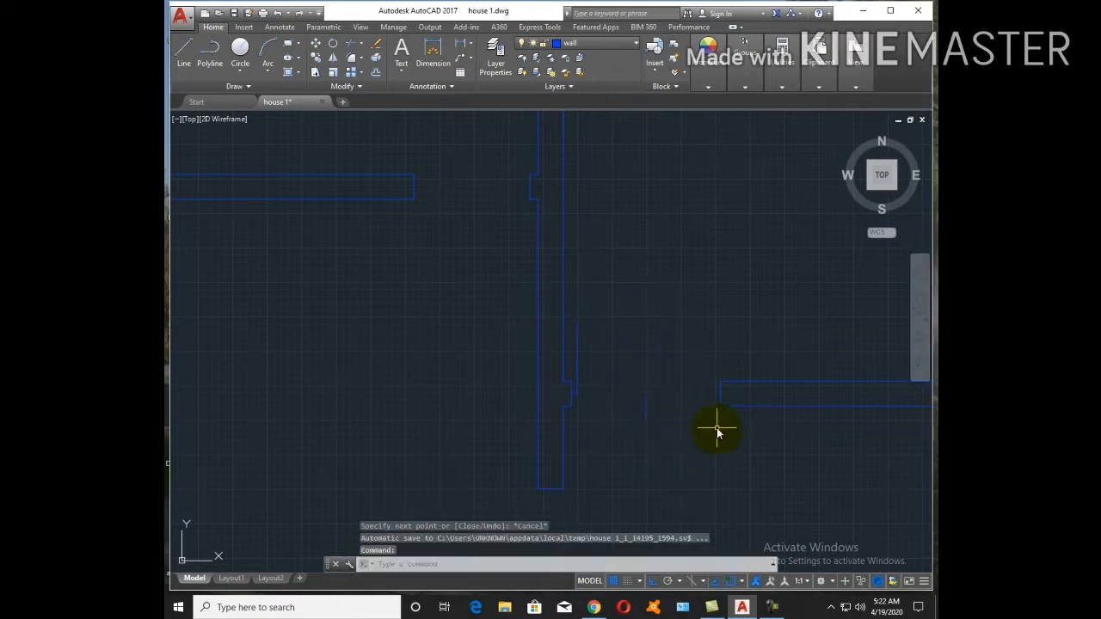
# Draw a 2" line from the opposite jamb into the wide opening and continue it 2'2" upward as the right door leaf
pyautogui.write('l')
pyautogui.press('Return')
pyautogui.click(720, 376)
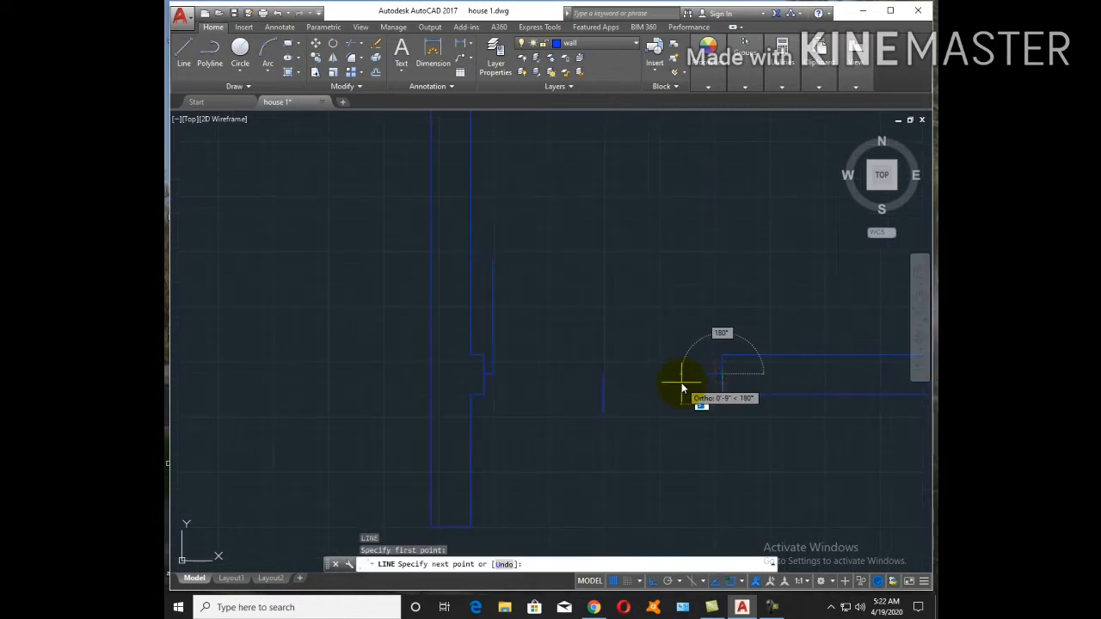
pyautogui.write('2"')
pyautogui.press('Return')
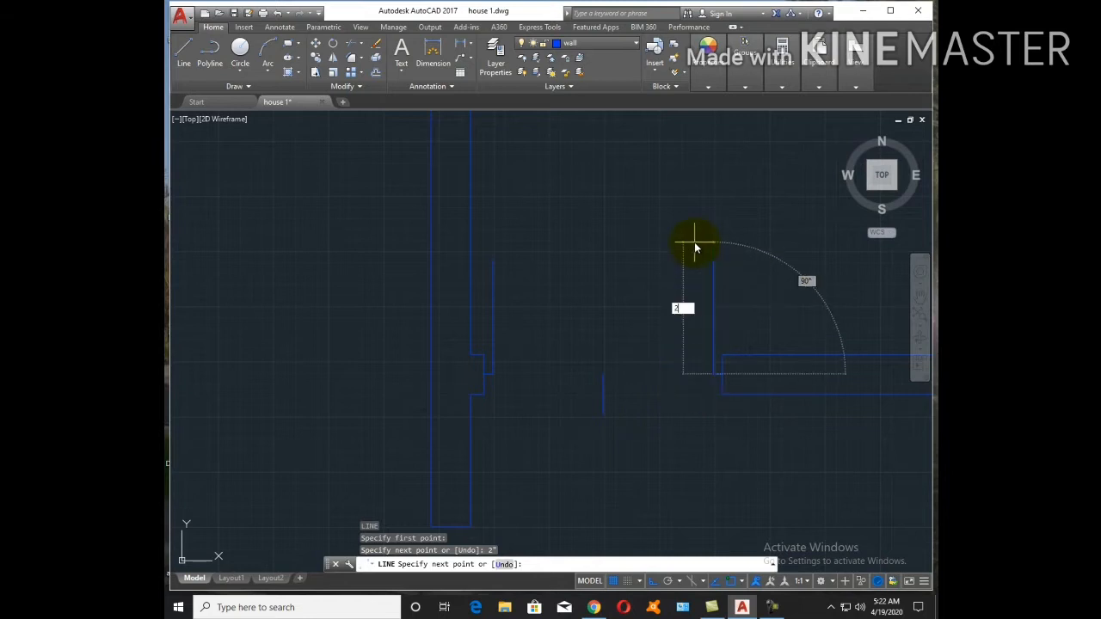
pyautogui.write("2'2")
pyautogui.press('Return')
pyautogui.press('Escape')
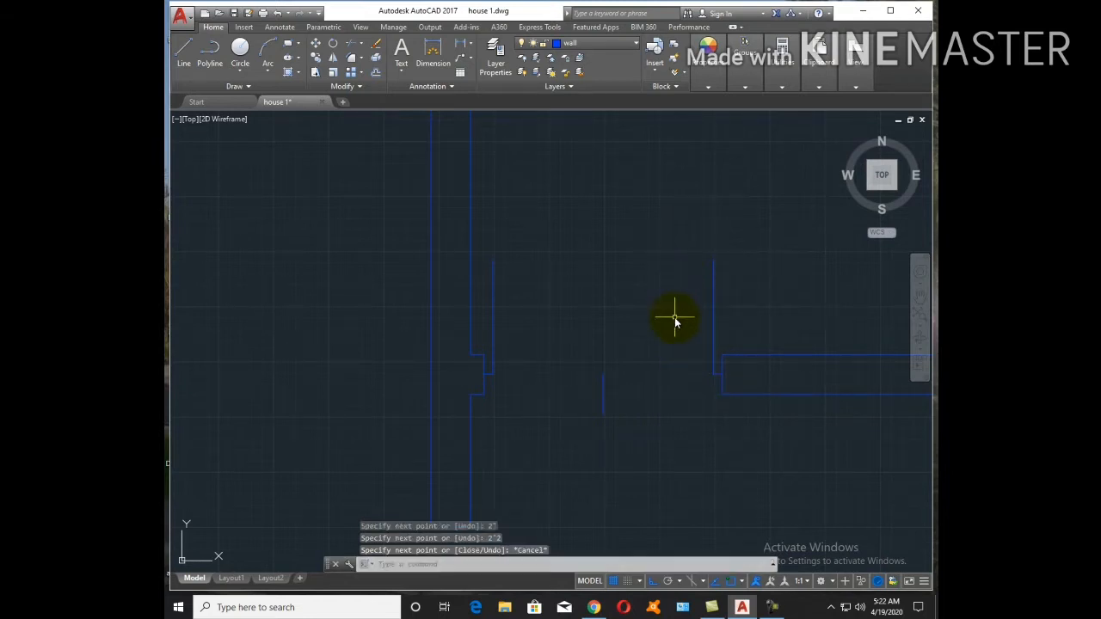
# Draw the right leaf's swing arc from the opening's midpoint through the leaf's upper end and trim the part beyond the leaf
pyautogui.write('a')
pyautogui.press('Return')
pyautogui.click(604, 375)
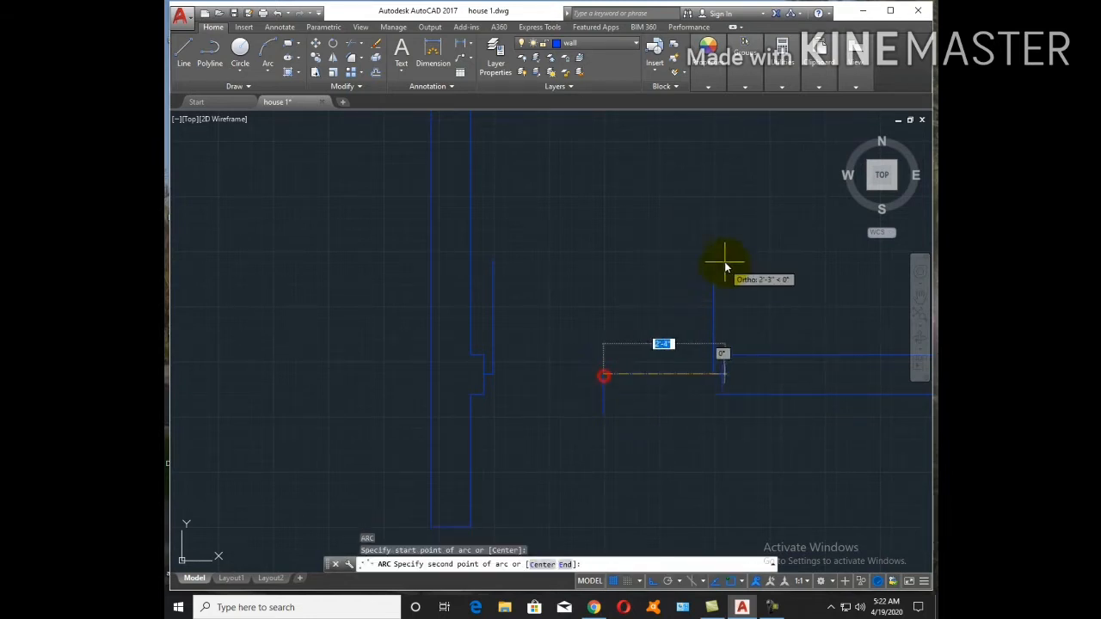
pyautogui.click(715, 258)
pyautogui.click(749, 284)
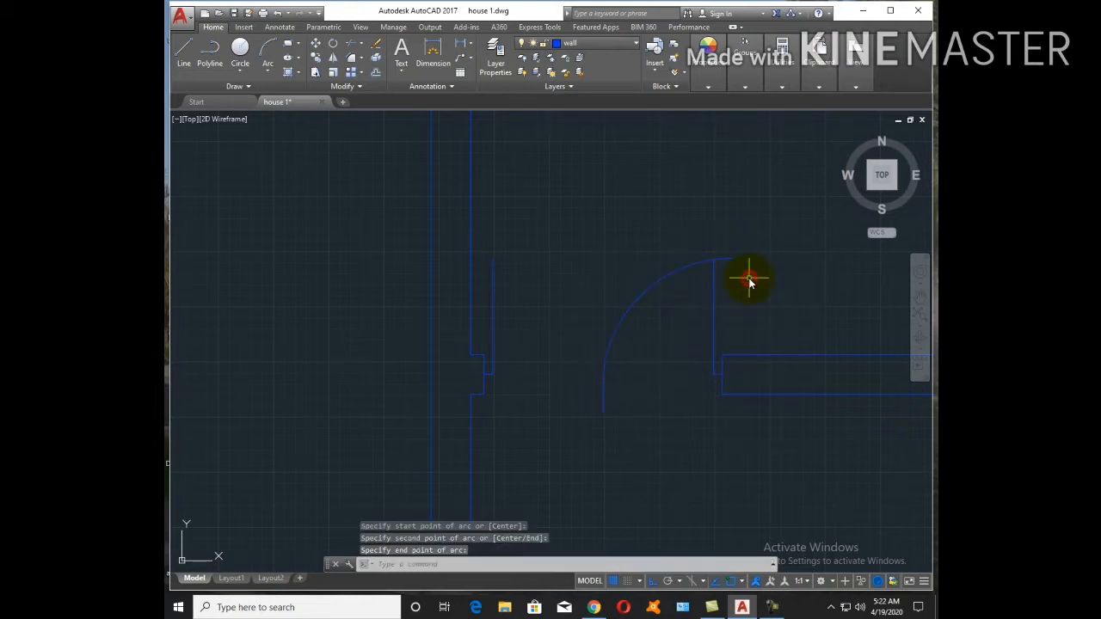
pyautogui.write('tr')
pyautogui.press('Return')
pyautogui.press('Return')
pyautogui.press('Escape')
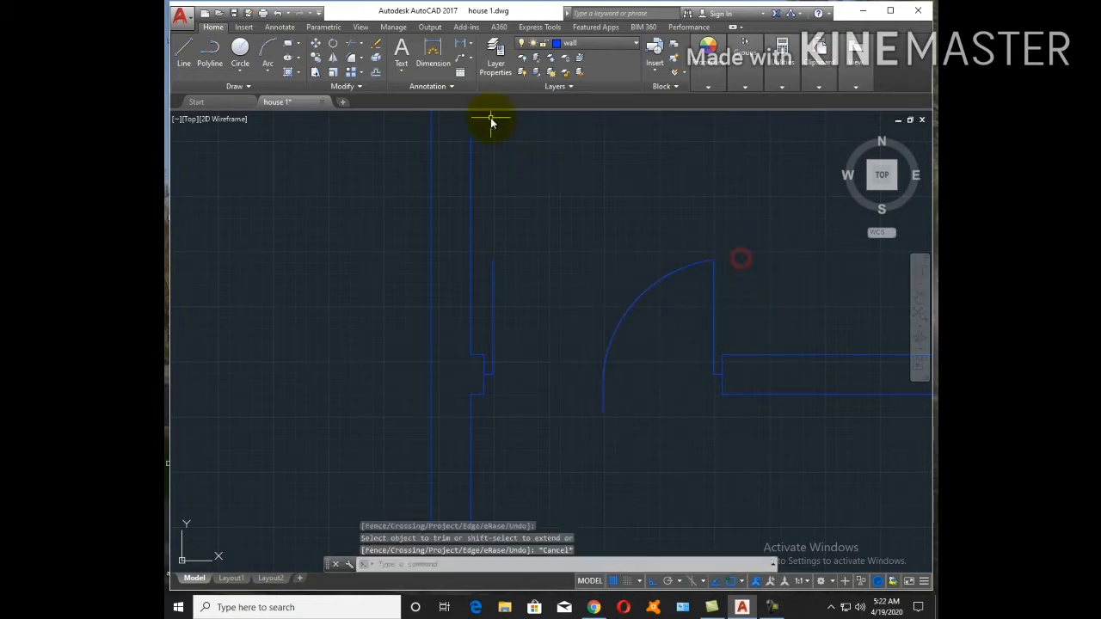
# Make door the current layer and move the swing arc and right door leaf onto it
pyautogui.click(592, 45)
pyautogui.click(580, 130)
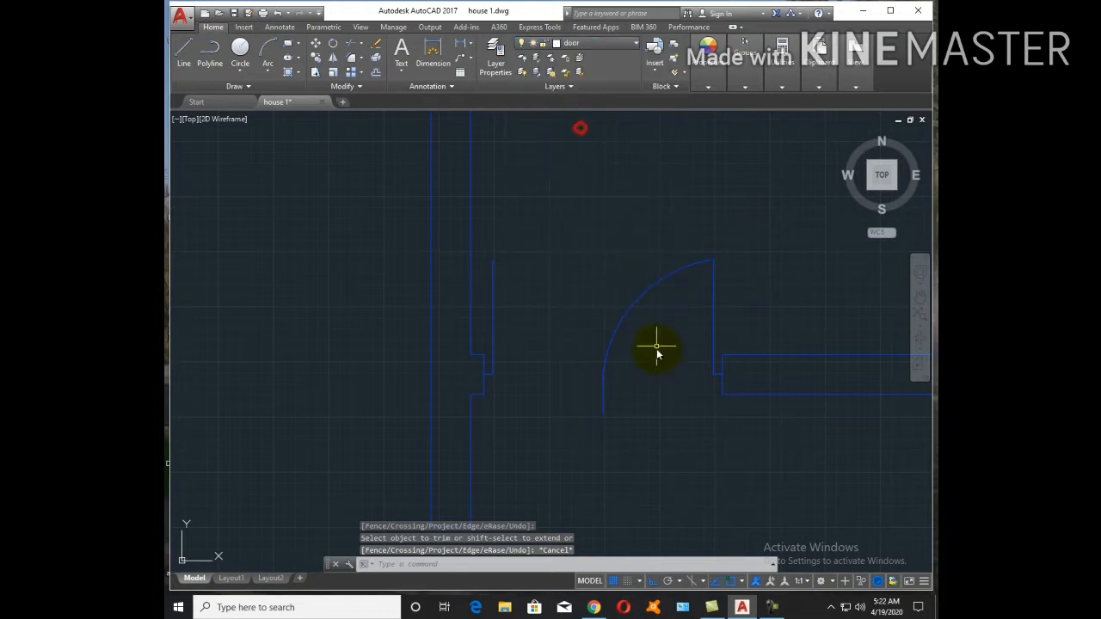
pyautogui.click(727, 307)
pyautogui.click(613, 226)
pyautogui.click(591, 41)
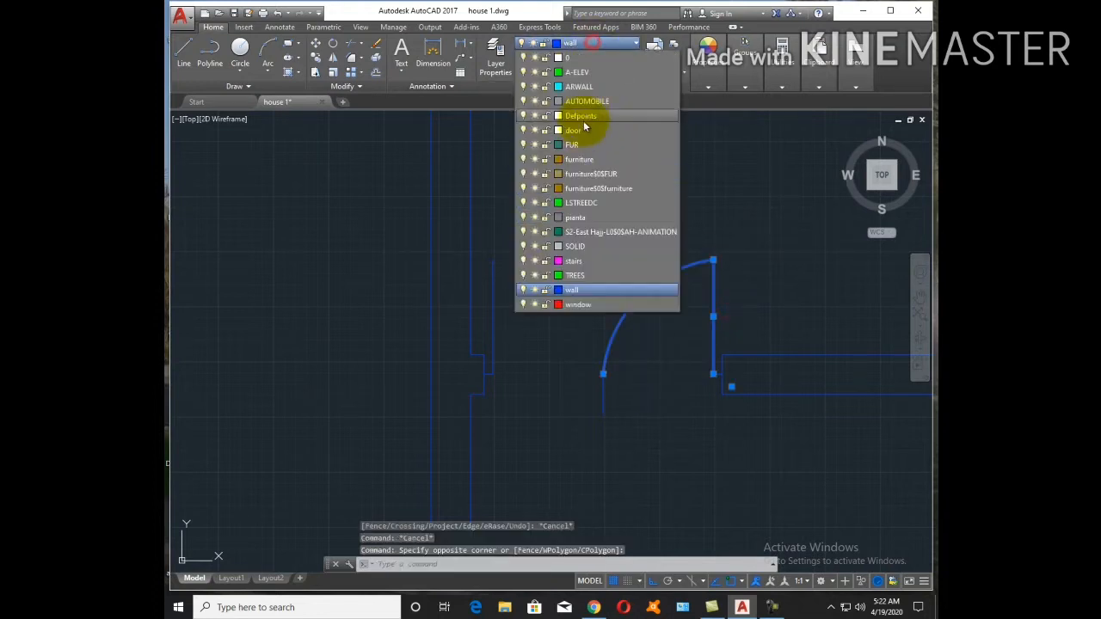
pyautogui.click(576, 134)
pyautogui.press('Escape')
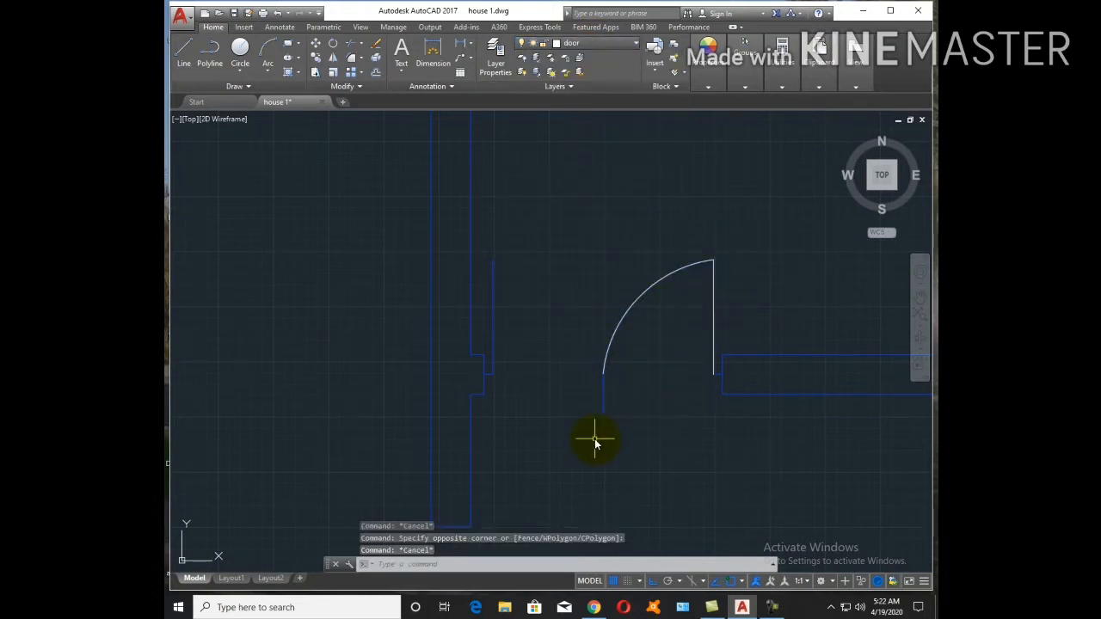
# Match the swing arc's properties onto the left door leaf and the 2" jamb lines
pyautogui.write('ma')
pyautogui.press('Return')
pyautogui.click(605, 359)
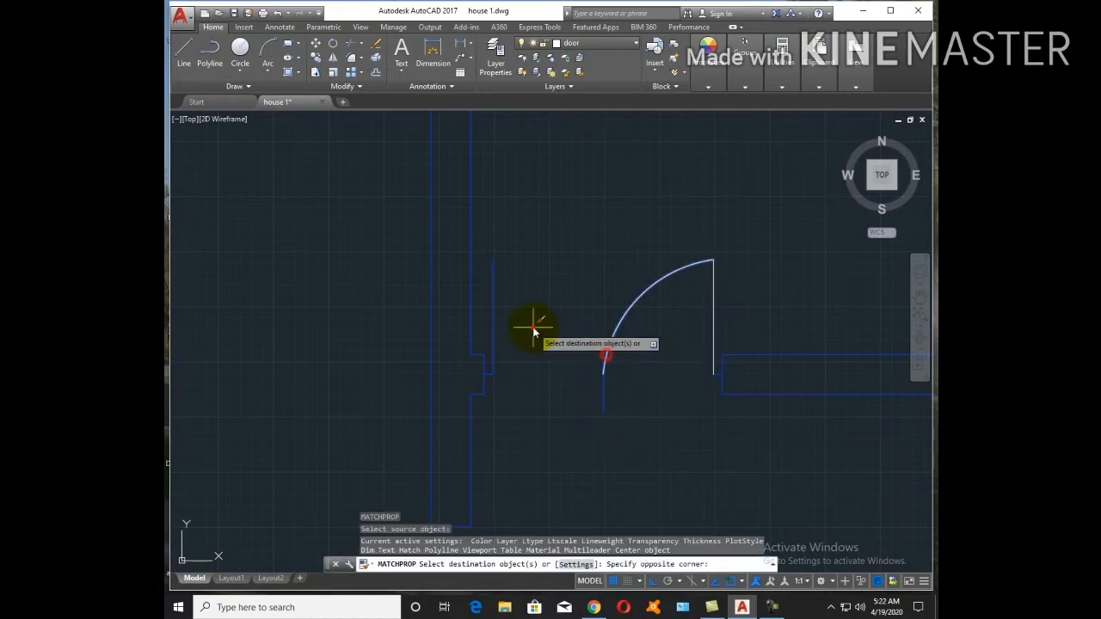
pyautogui.click(491, 293)
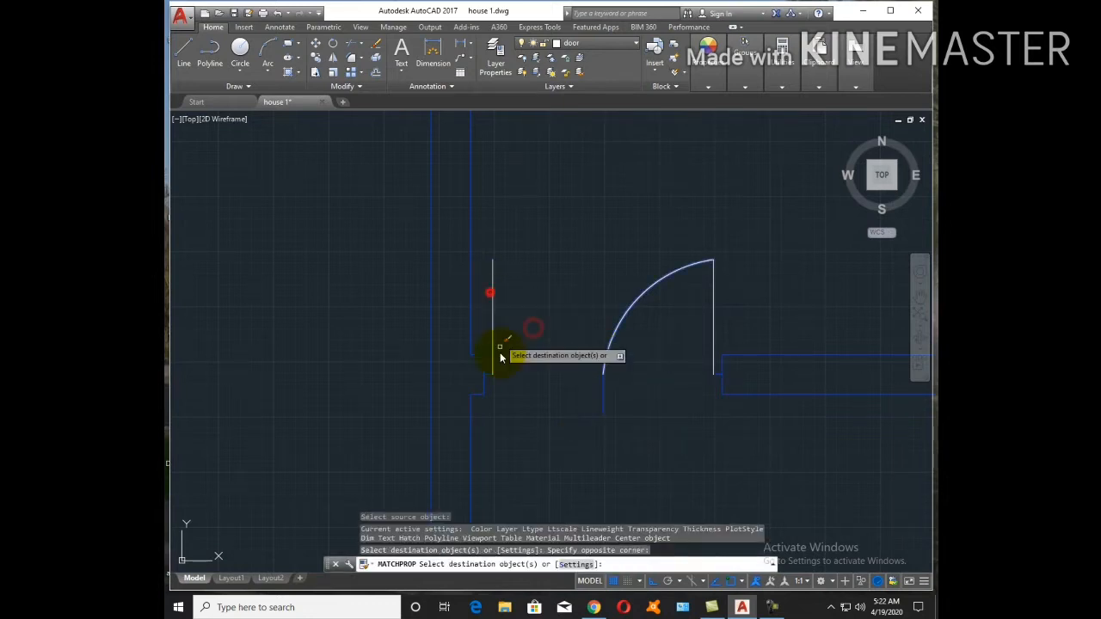
pyautogui.click(717, 376)
pyautogui.press('Escape')
pyautogui.write('a')
pyautogui.press('Return')
pyautogui.press('Escape')
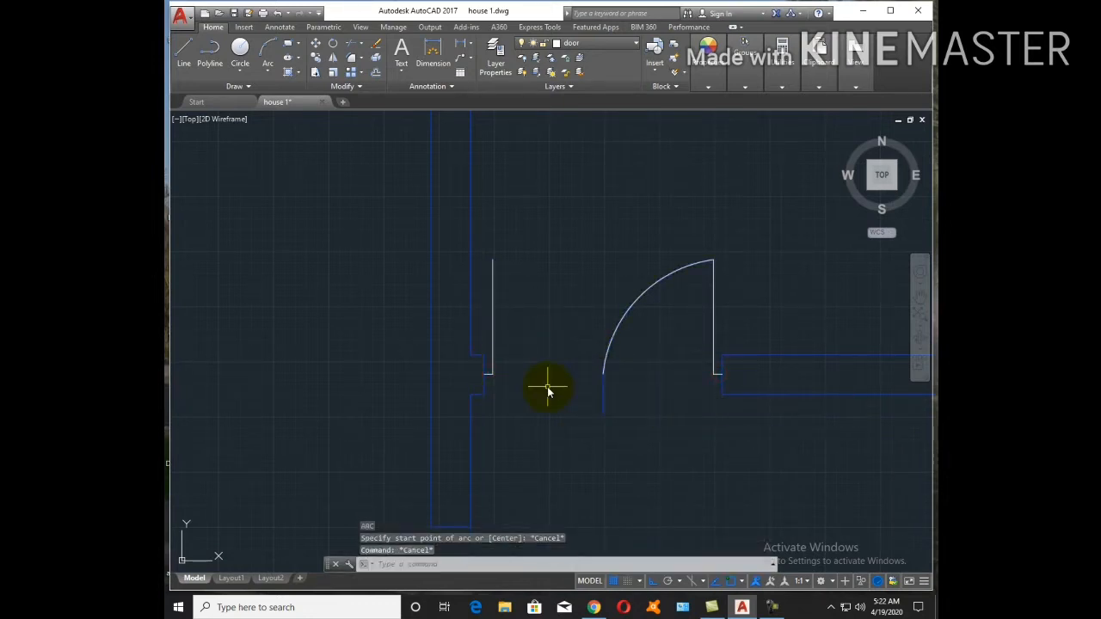
pyautogui.press('Escape')
# Mirror the swing arc about the vertical through the opening's midpoint, keeping the original, and erase the short midpoint line
pyautogui.write('mi')
pyautogui.press('Return')
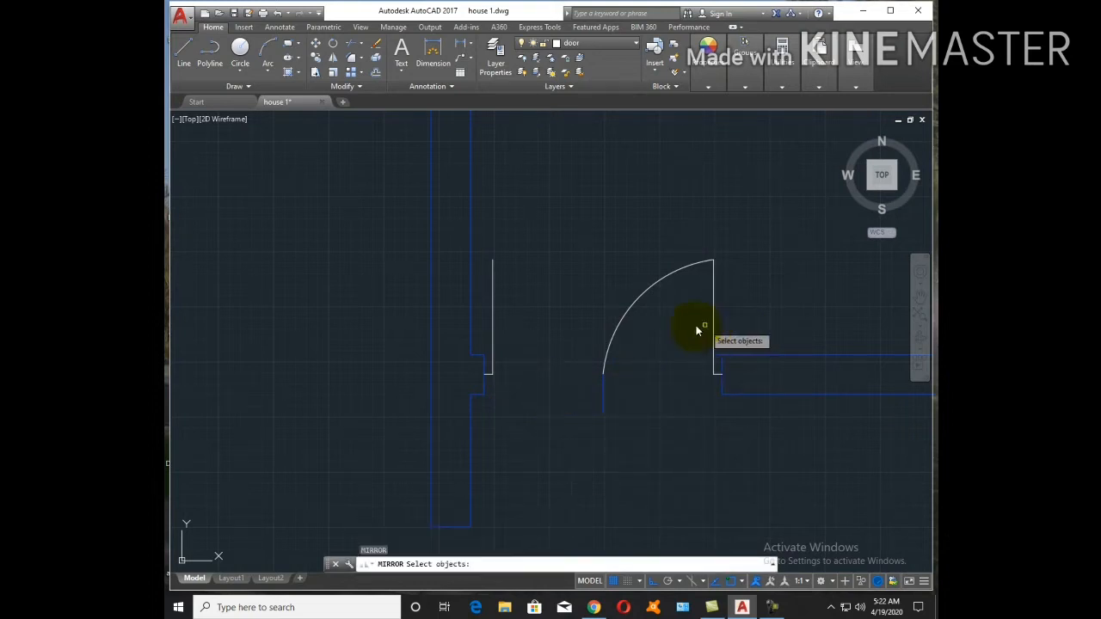
pyautogui.click(660, 325)
pyautogui.click(590, 261)
pyautogui.press('Return')
pyautogui.click(603, 374)
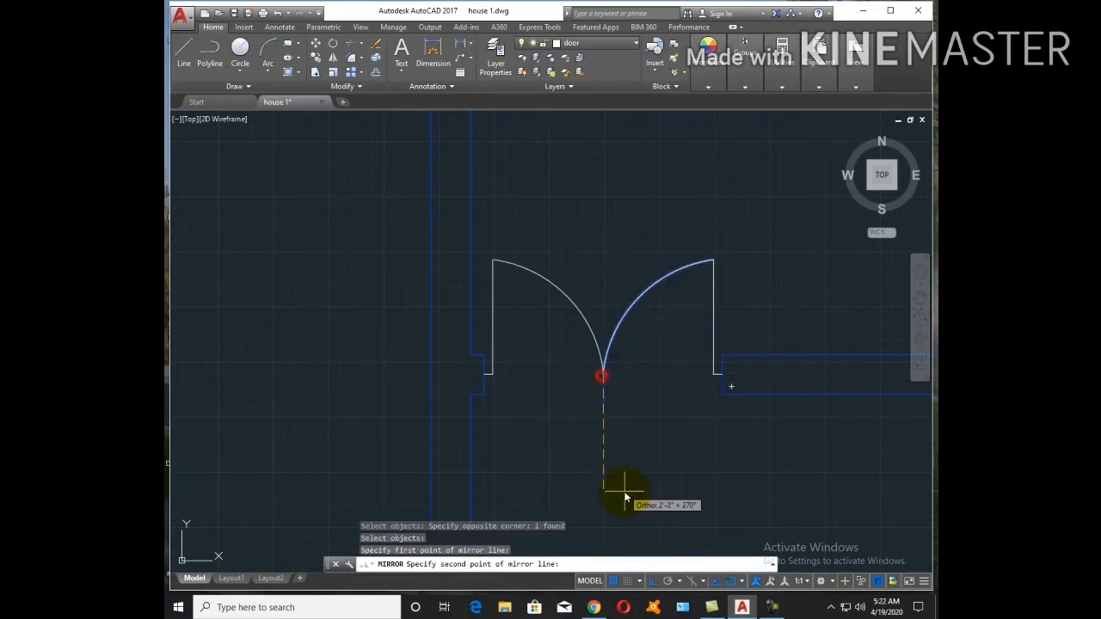
pyautogui.click(632, 512)
pyautogui.press('Return')
pyautogui.click(634, 437)
pyautogui.press('Escape')
# At the door opening below the central wall, draw a 2" line up from the lower jamb and a 2'8" leaf leftward
pyautogui.scroll(-3, 569, 405)
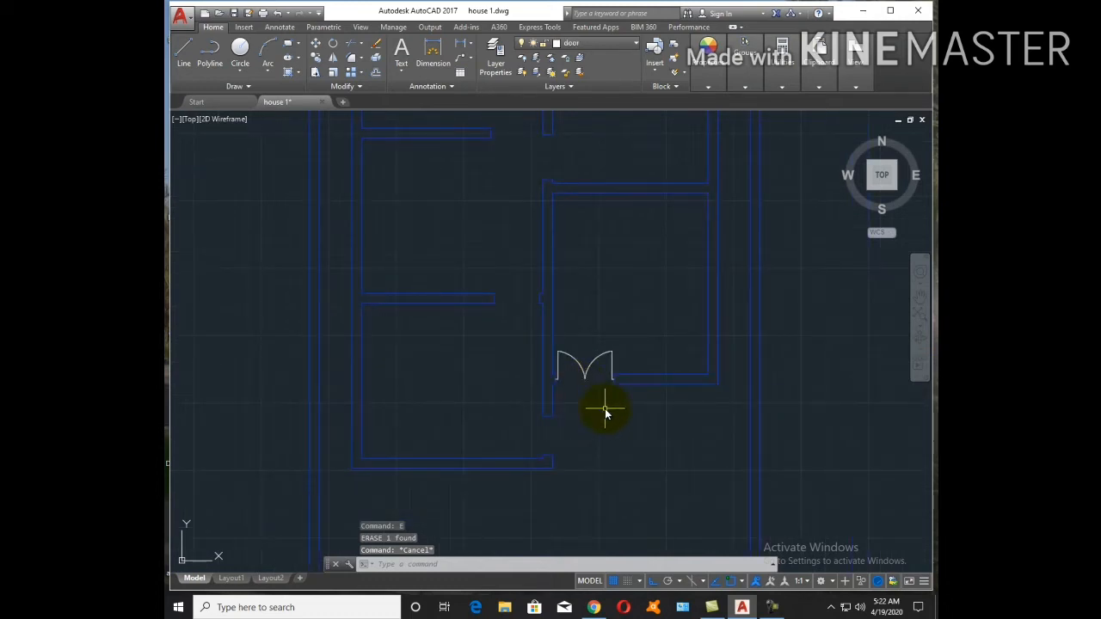
pyautogui.write('l')
pyautogui.press('Return')
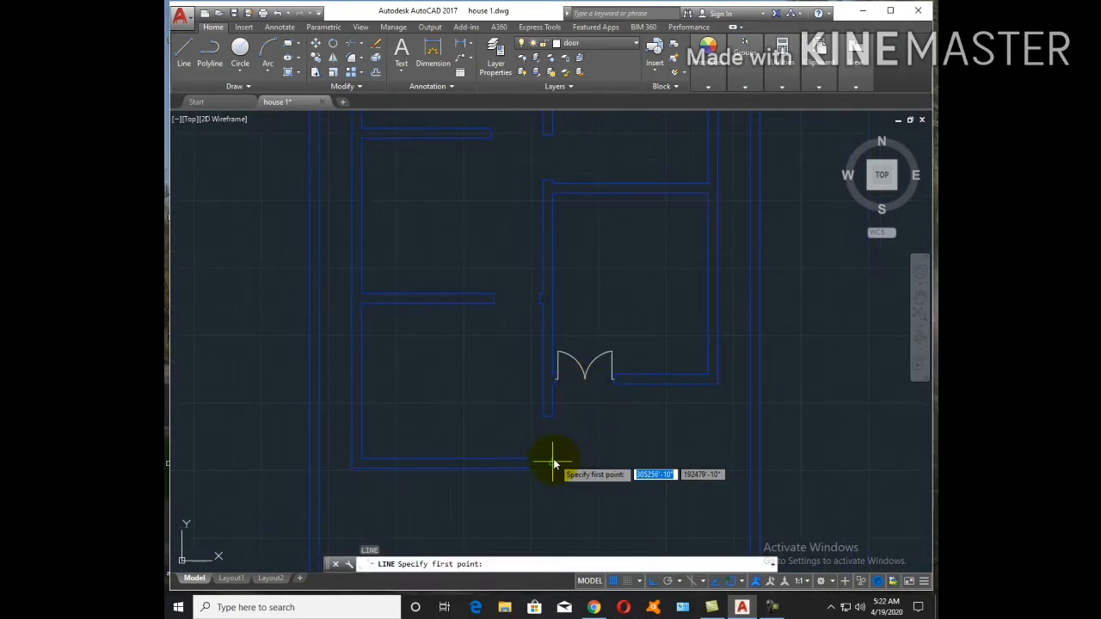
pyautogui.scroll(2, 551, 459)
pyautogui.click(548, 458)
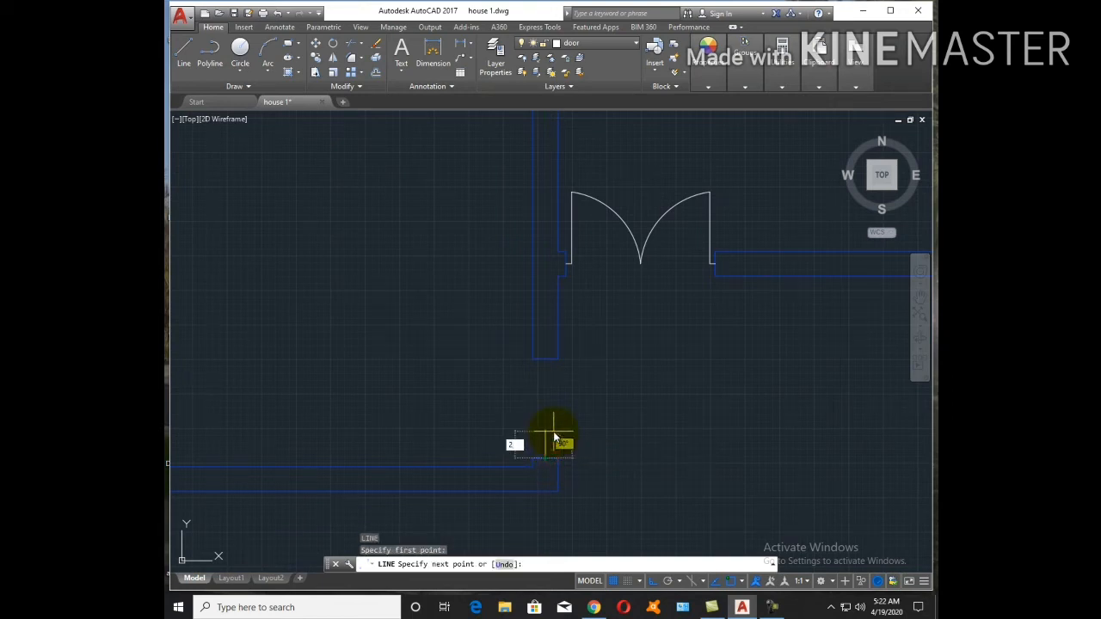
pyautogui.press('Return')
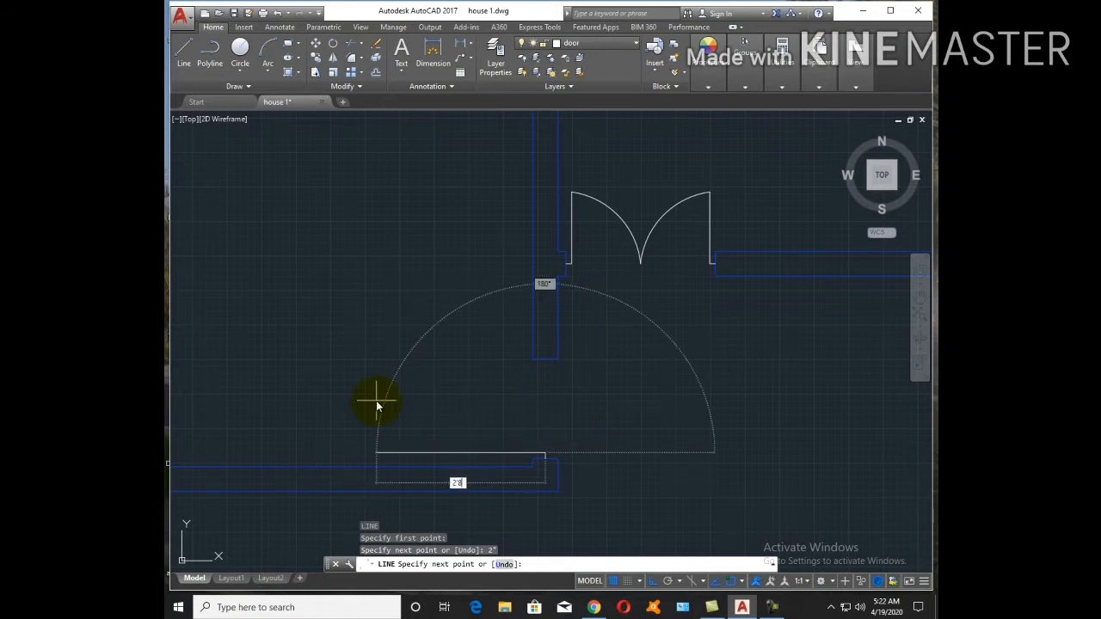
pyautogui.write("2'8")
pyautogui.press('Return')
pyautogui.press('Escape')
# Draw a 2" line downward from the middle of the central wall's lower end
pyautogui.press('Return')
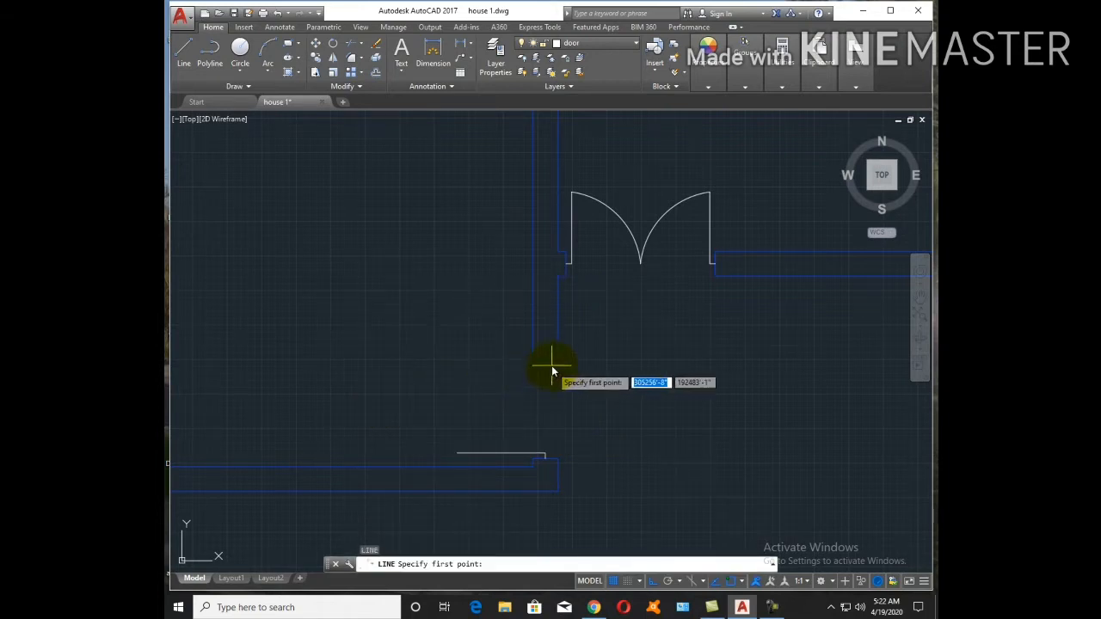
pyautogui.click(545, 360)
pyautogui.press('Return')
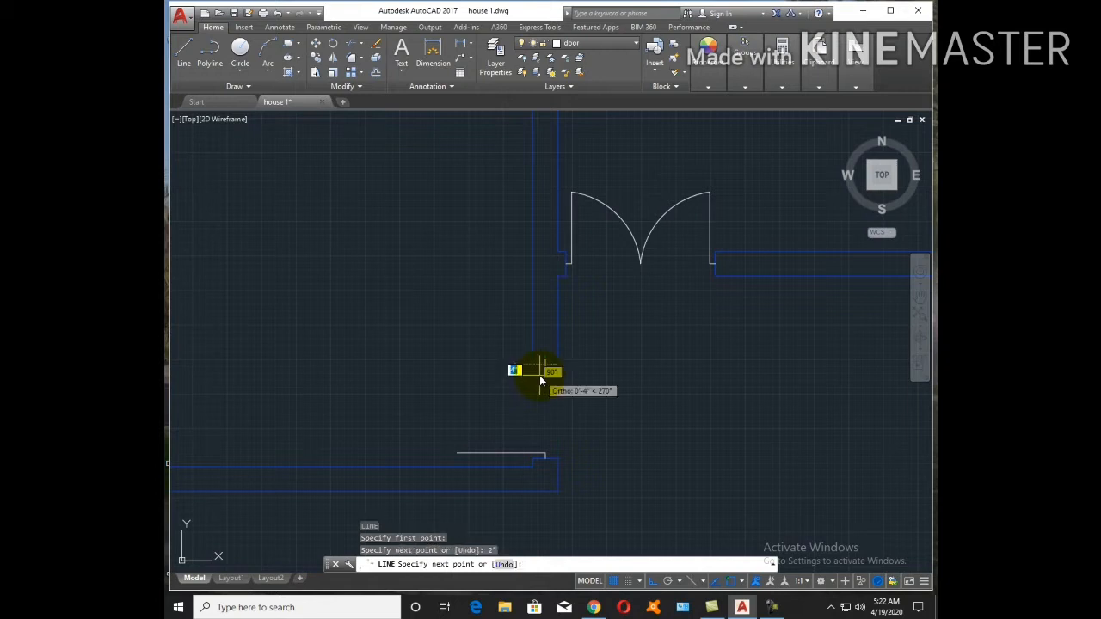
pyautogui.press('Escape')
# Draw the lower-left room's door swing arc from the leaf's end through the upper 2" line and trim the part beyond it
pyautogui.write('a')
pyautogui.press('Return')
pyautogui.click(457, 454)
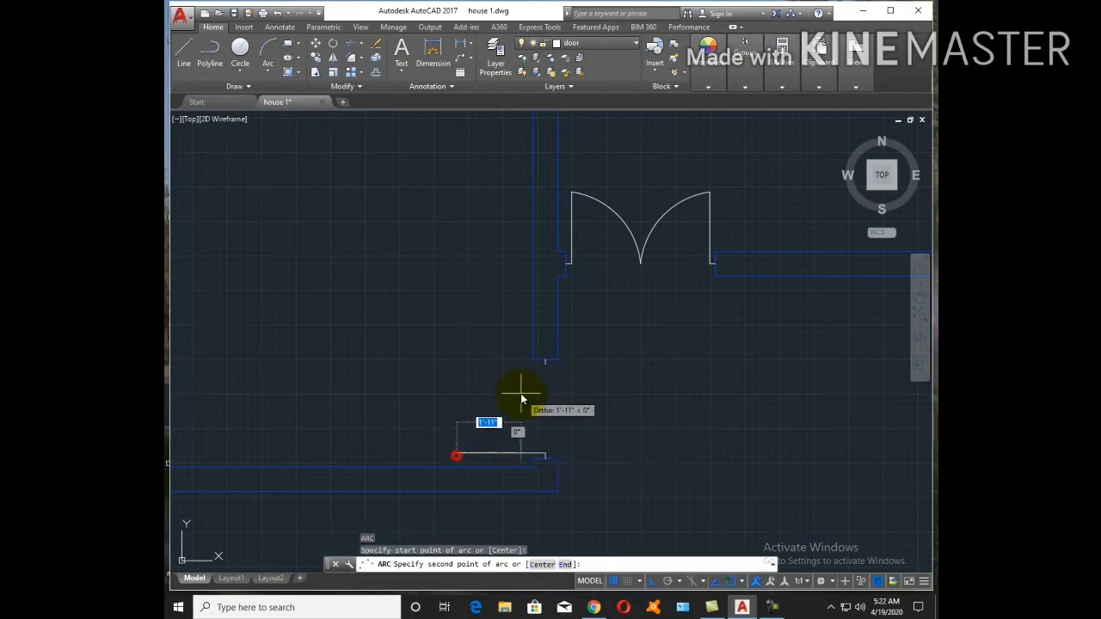
pyautogui.click(545, 363)
pyautogui.click(597, 385)
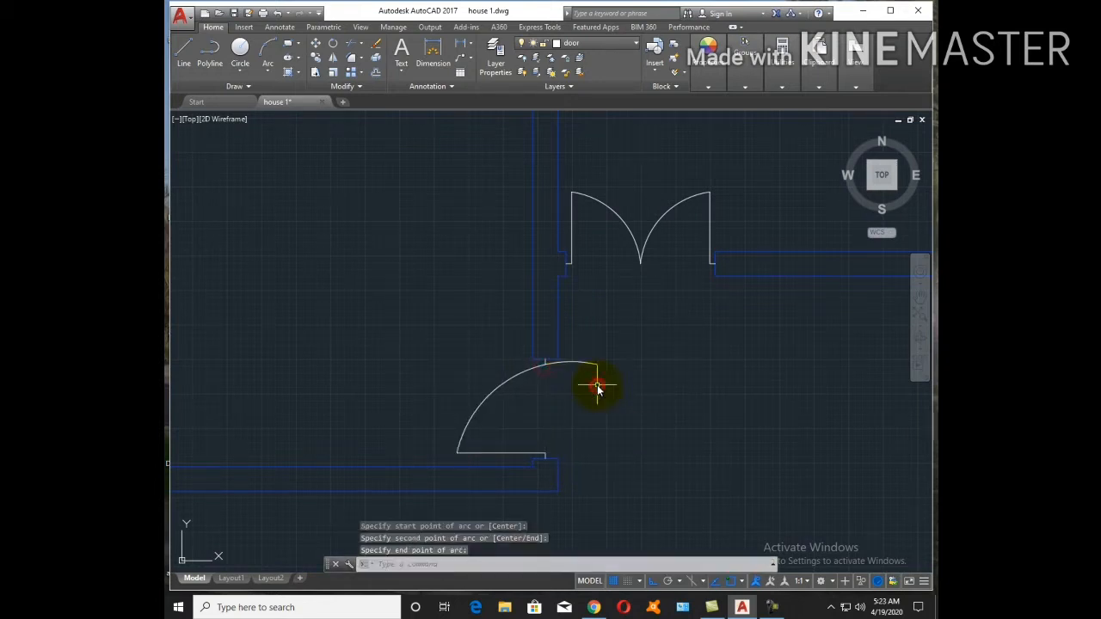
pyautogui.write('tr')
pyautogui.press('Return')
pyautogui.press('Return')
pyautogui.click(577, 364)
pyautogui.press('Escape')
# From the central wall's projection opposite the lower-left partition, draw a 2" line leftward and a 3'2" door leaf downward
pyautogui.scroll(-6, 579, 422)
pyautogui.scroll(4, 570, 216)
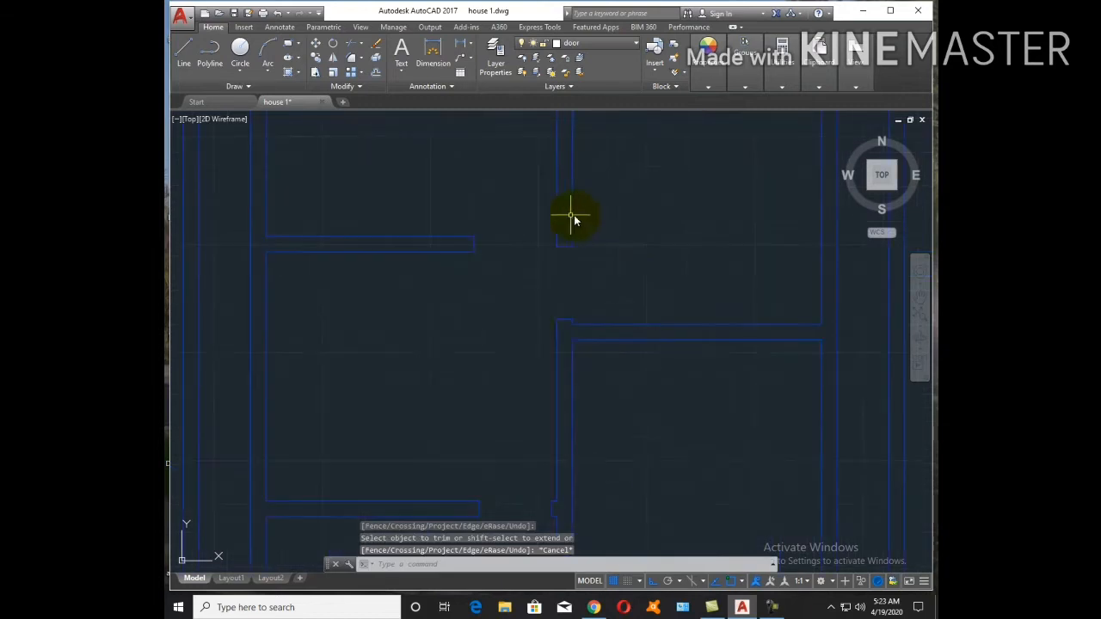
pyautogui.moveTo(501, 449); pyautogui.dragTo(541, 310, button='middle')
pyautogui.write('l')
pyautogui.press('Return')
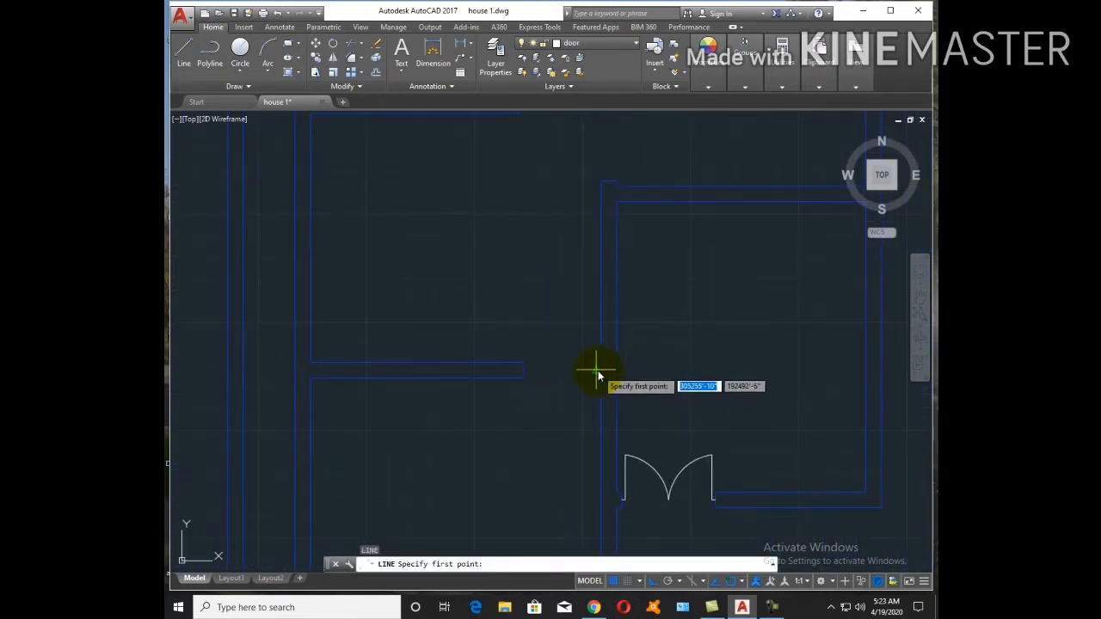
pyautogui.click(598, 372)
pyautogui.write('2')
pyautogui.press('Return')
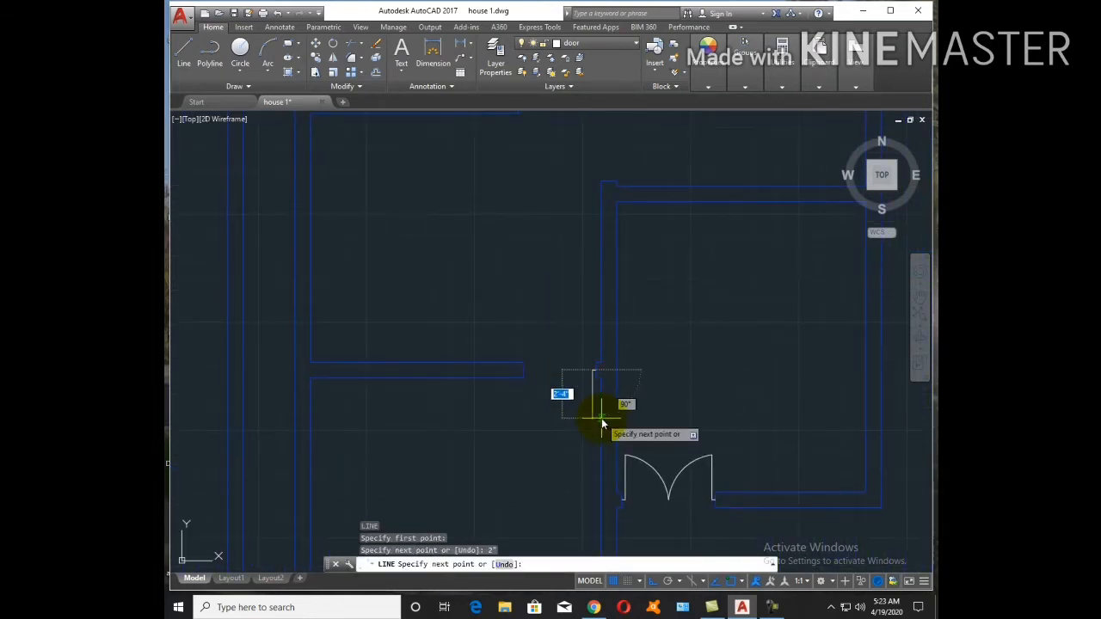
pyautogui.write('2')
pyautogui.press('Return')
pyautogui.press('Escape')
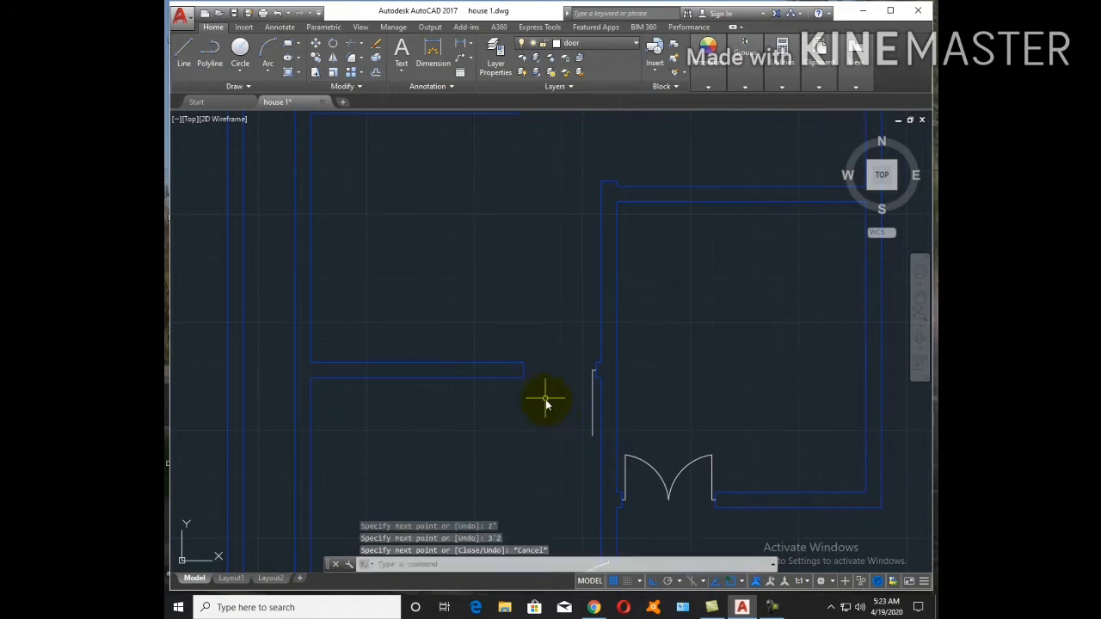
# Draw a 2" line rightward from the middle of the lower-left partition's end, facing the door leaf
pyautogui.scroll(2, 533, 379)
pyautogui.press('Return')
pyautogui.click(513, 355)
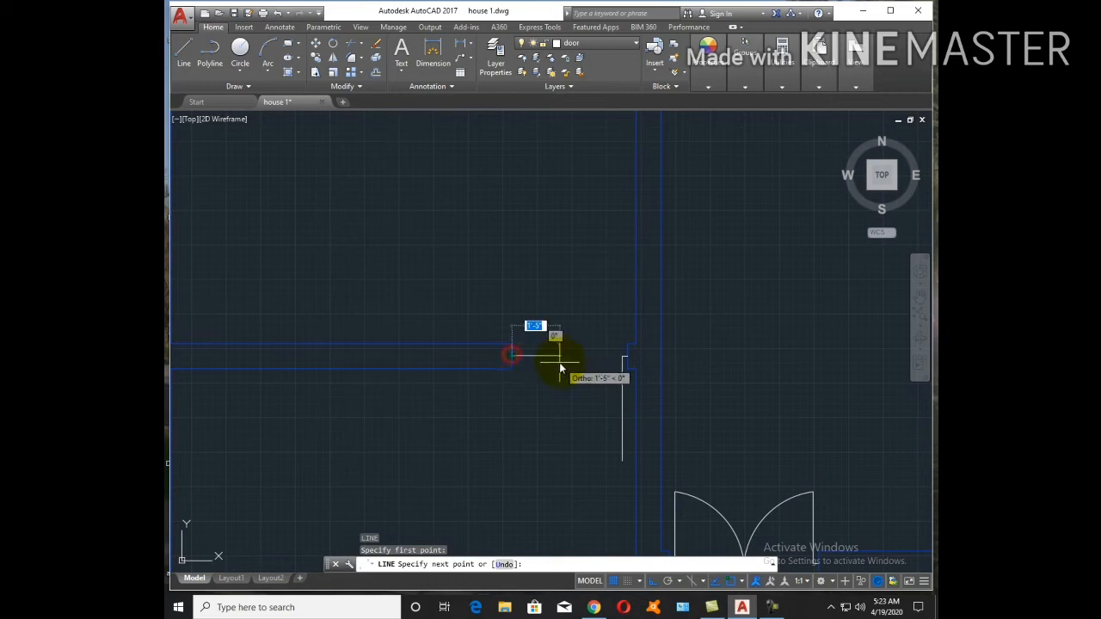
pyautogui.press('Return')
pyautogui.press('Escape')
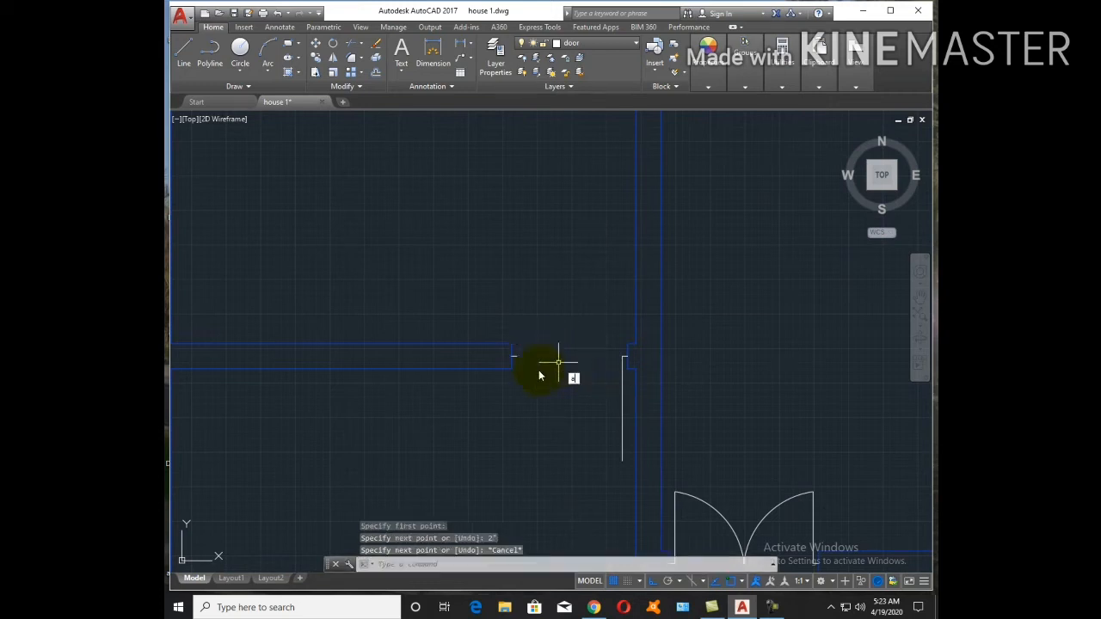
# Draw the door's swing arc from the leaf's lower end through the partition's 2" line and trim the part beyond it
pyautogui.write('a')
pyautogui.press('Return')
pyautogui.click(621, 465)
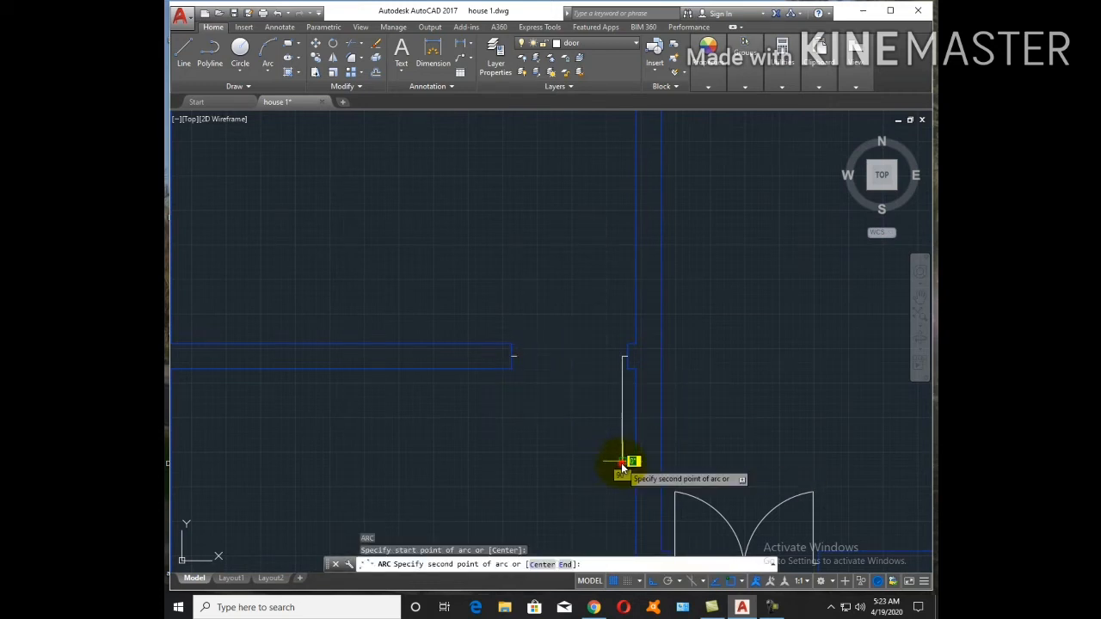
pyautogui.click(518, 355)
pyautogui.click(518, 321)
pyautogui.press('Escape')
pyautogui.write('tr')
pyautogui.press('Return')
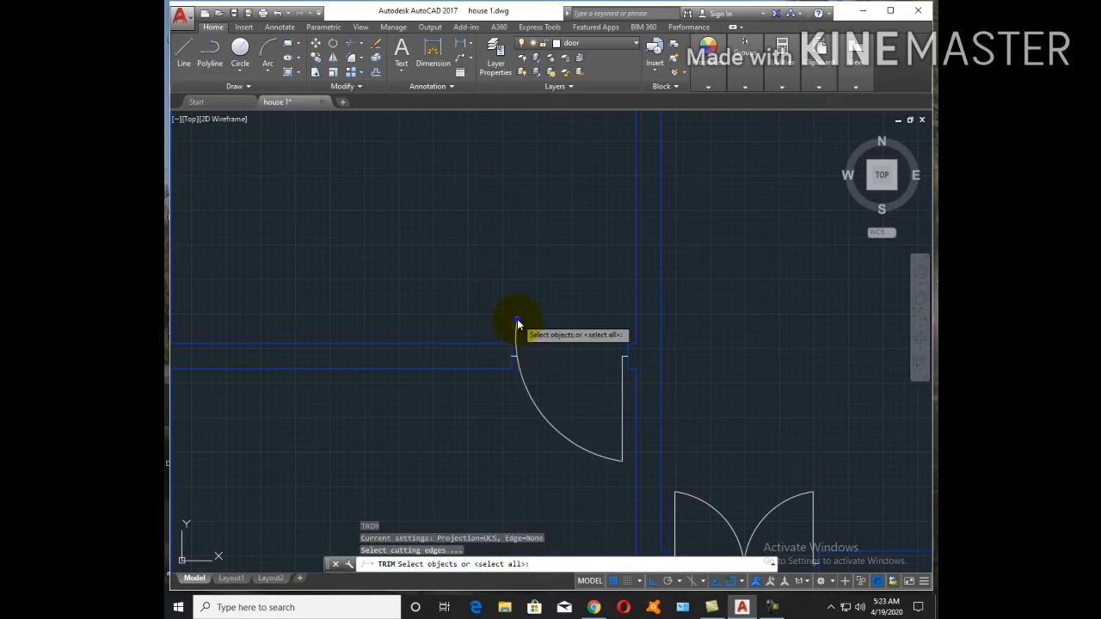
pyautogui.press('Return')
pyautogui.press('Escape')
# At the central wall's opening into the upper-right room, draw a 2" line up from the lower jamb and a 3'2" leaf rightward
pyautogui.scroll(-3, 529, 370)
pyautogui.scroll(5, 568, 337)
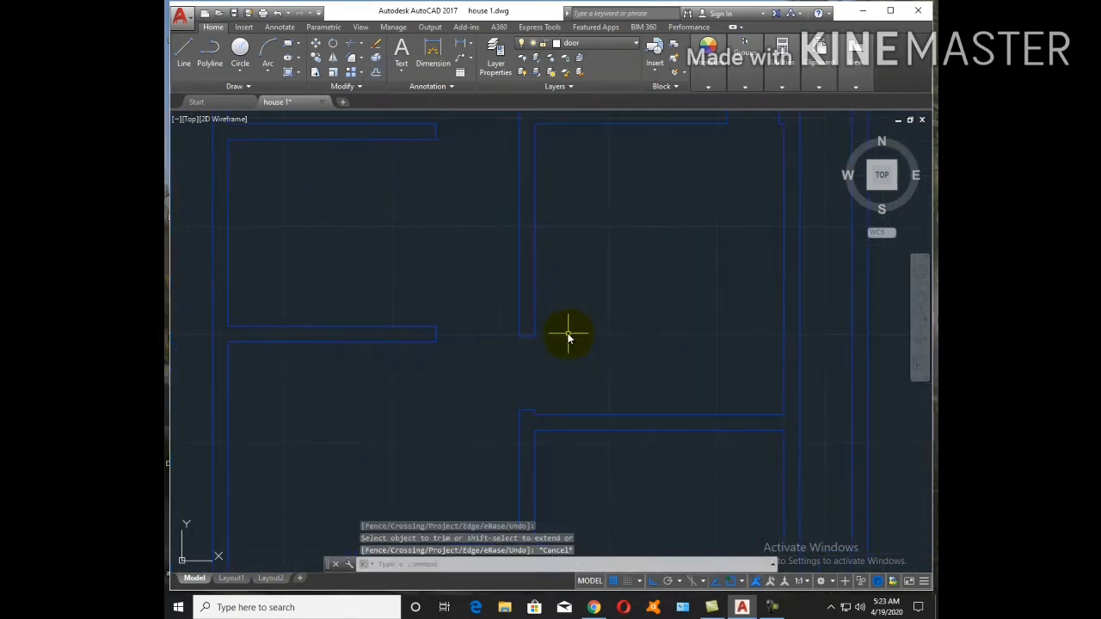
pyautogui.write('l')
pyautogui.press('Return')
pyautogui.click(528, 410)
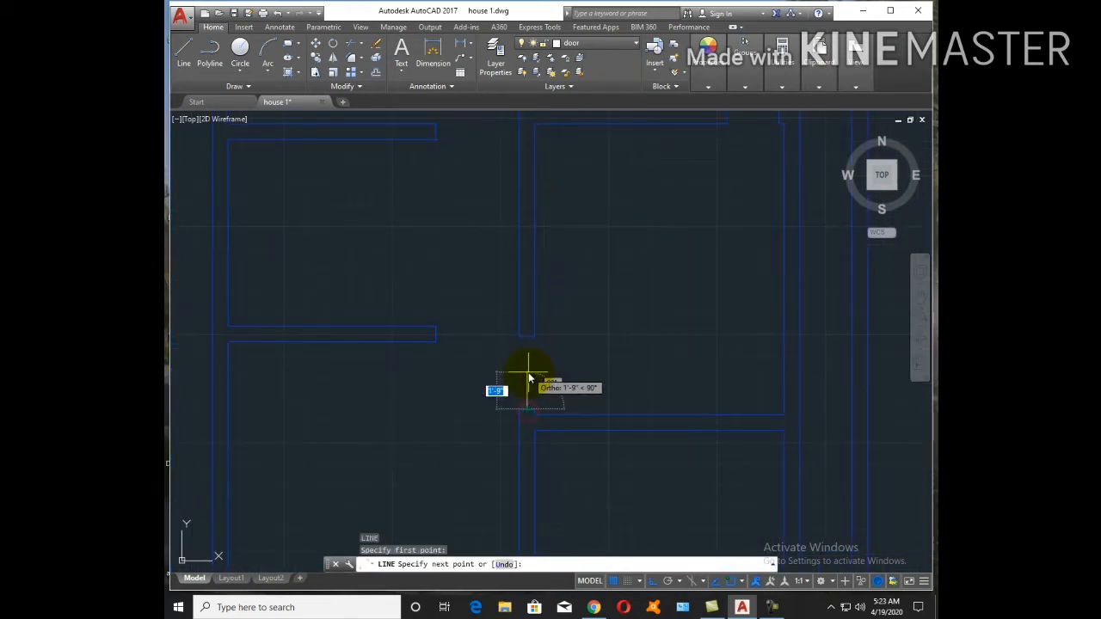
pyautogui.press('Return')
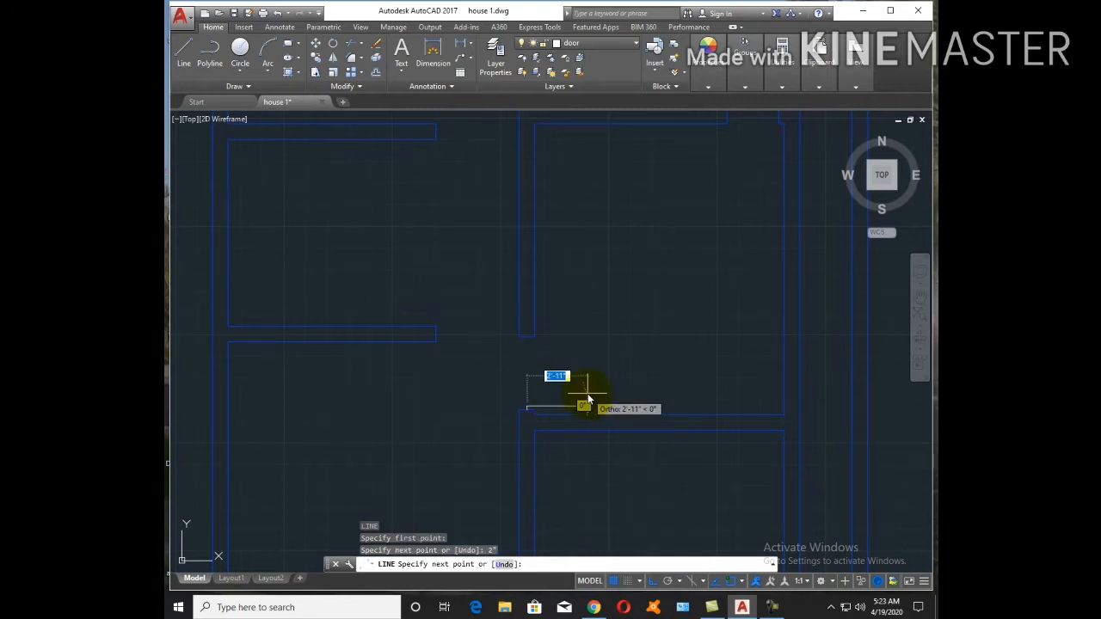
pyautogui.press('Escape')
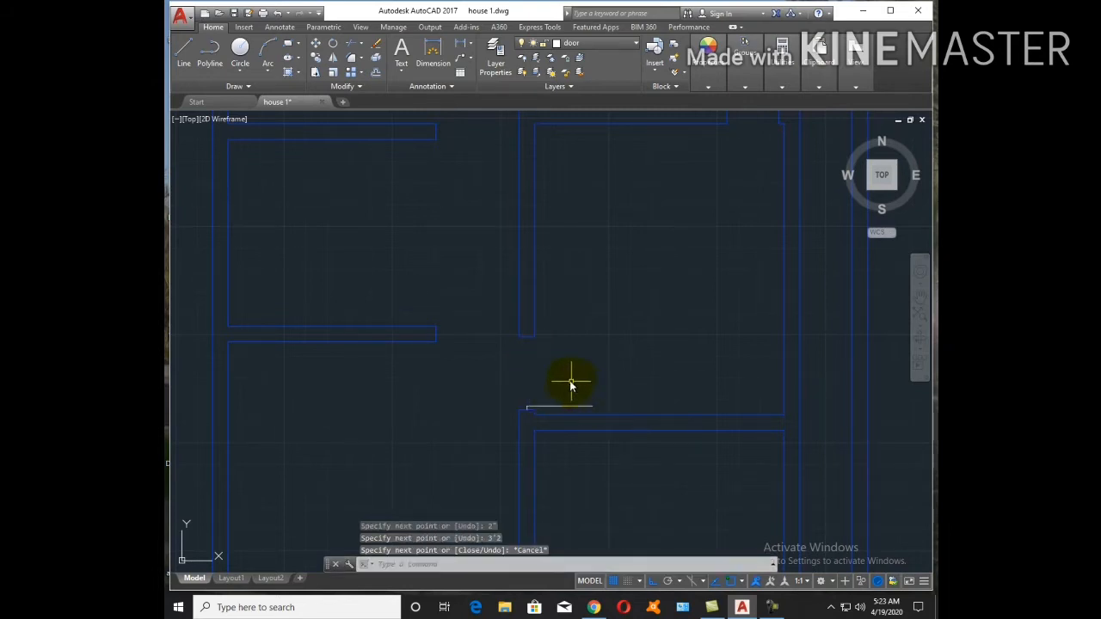
# Draw a 2" line downward from the middle of the same opening's upper jamb
pyautogui.write('l')
pyautogui.press('Return')
pyautogui.click(527, 340)
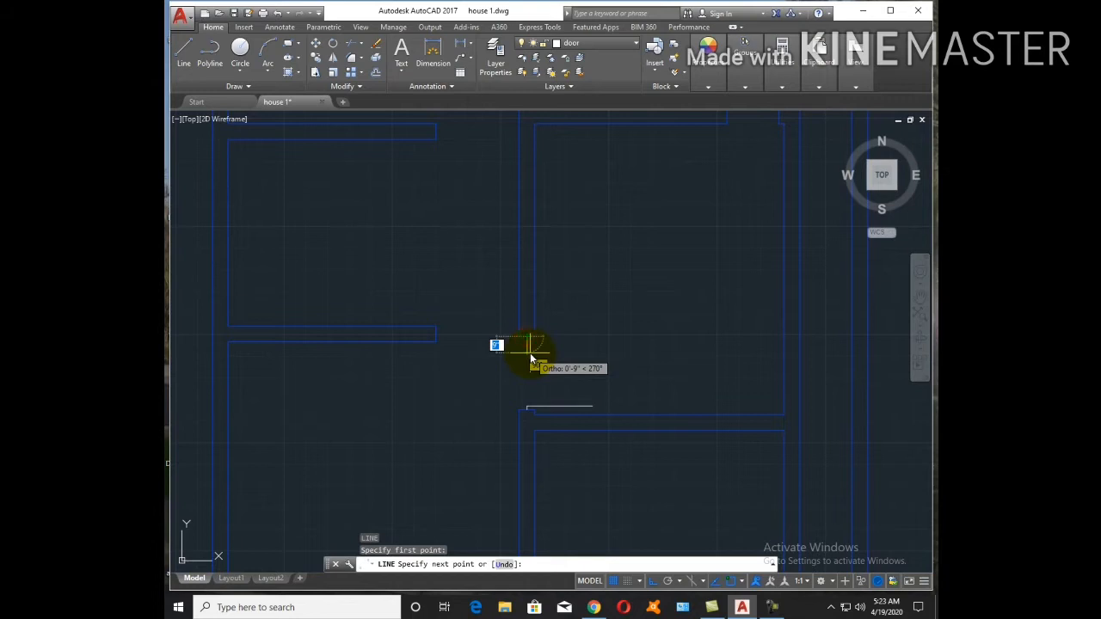
pyautogui.press('Escape')
# Draw the upper-right room's door swing arc from the leaf's end through the upper 2" line and trim the part beyond it
pyautogui.write('a')
pyautogui.press('Return')
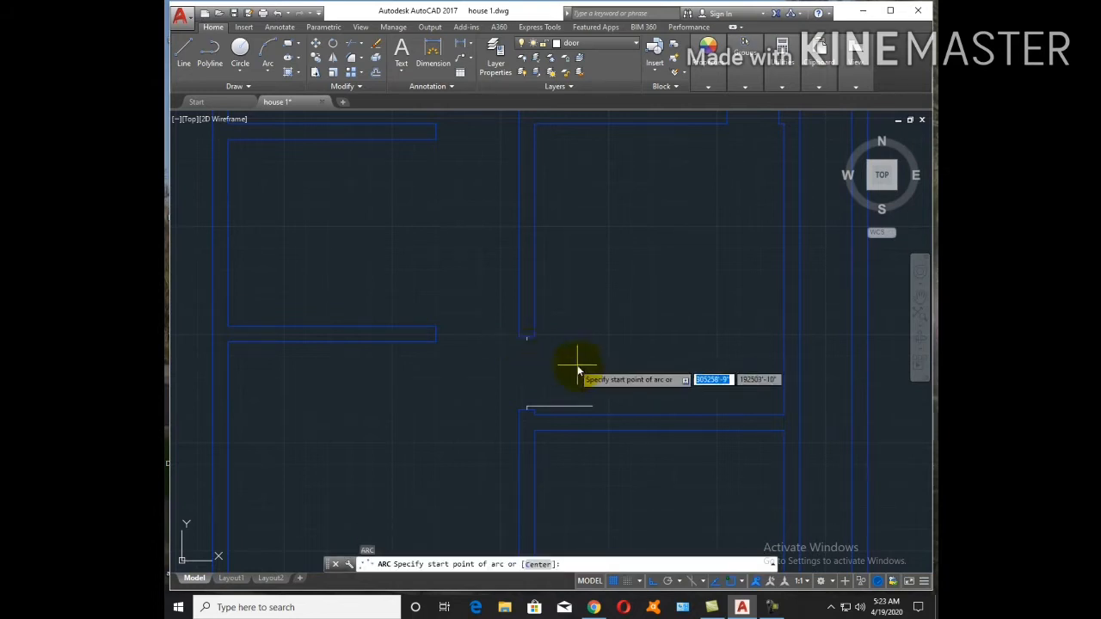
pyautogui.click(594, 408)
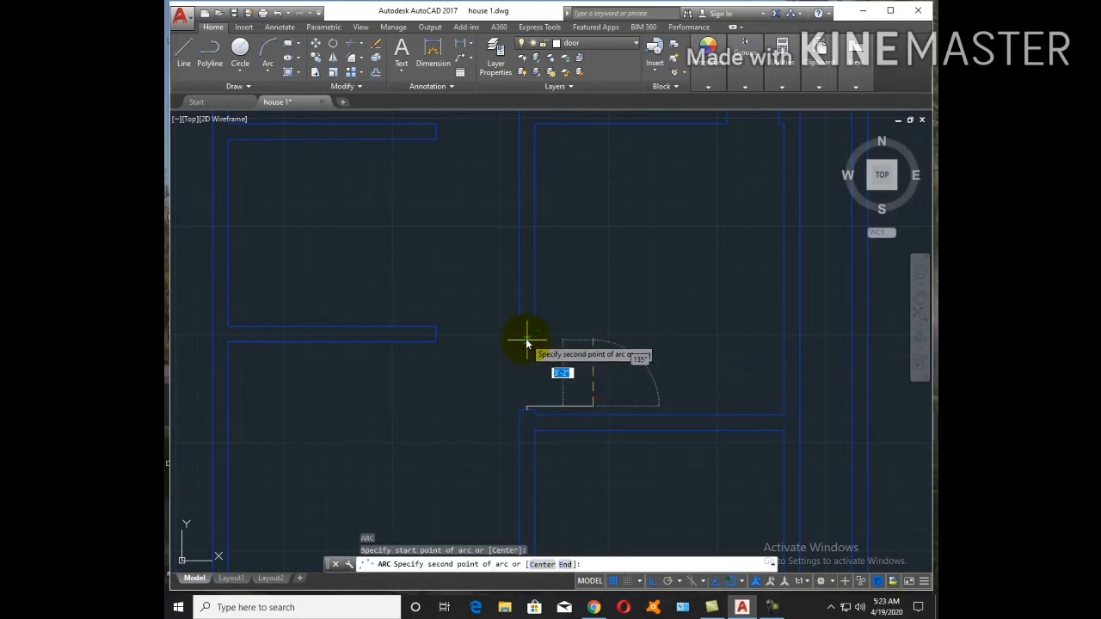
pyautogui.click(525, 340)
pyautogui.click(492, 348)
pyautogui.write('tr')
pyautogui.press('Return')
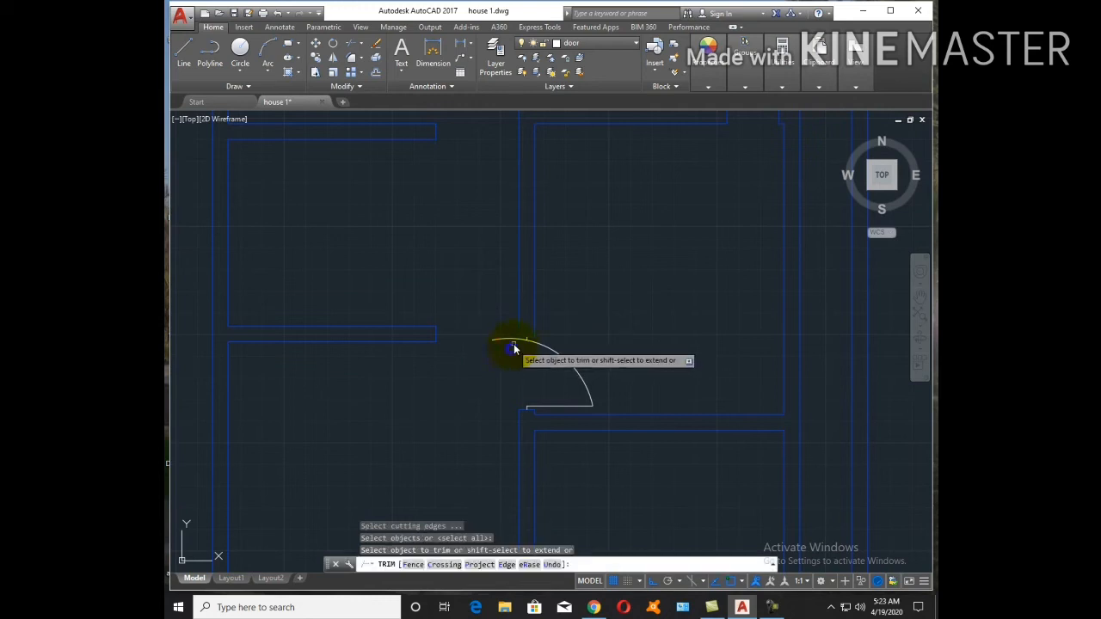
pyautogui.scroll(4, 516, 352)
pyautogui.press('Escape')
# From the right wall's projection at the upper-right room's top partition, draw a 2" line leftward and a 2'2" door leaf upward
pyautogui.scroll(-6, 536, 337)
pyautogui.scroll(2, 591, 373)
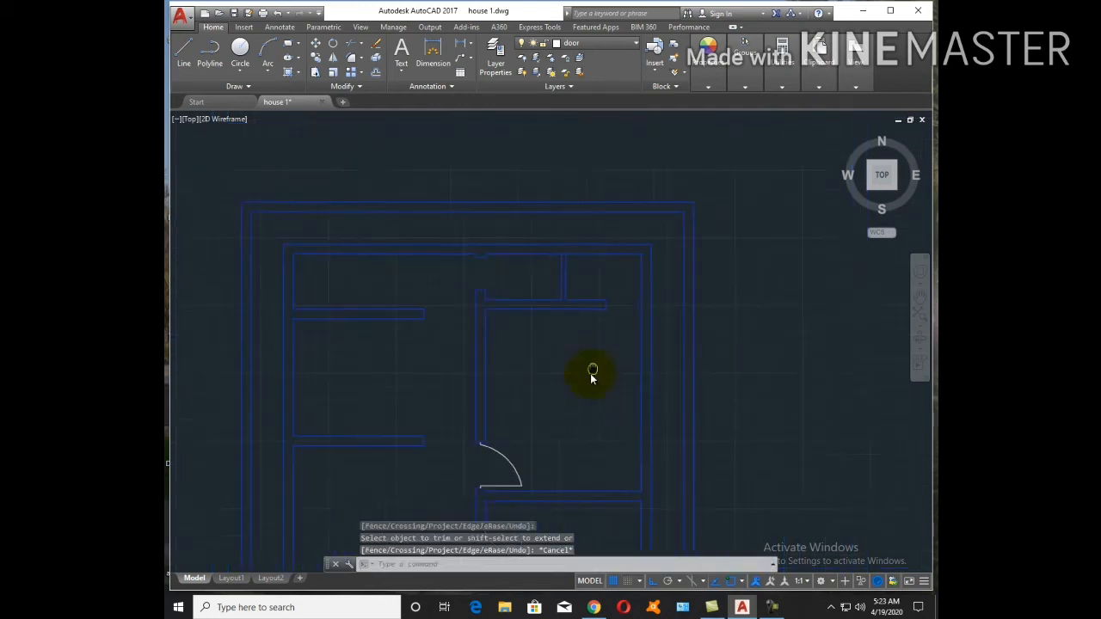
pyautogui.scroll(1, 511, 302)
pyautogui.write('l')
pyautogui.press('Return')
pyautogui.scroll(5, 610, 307)
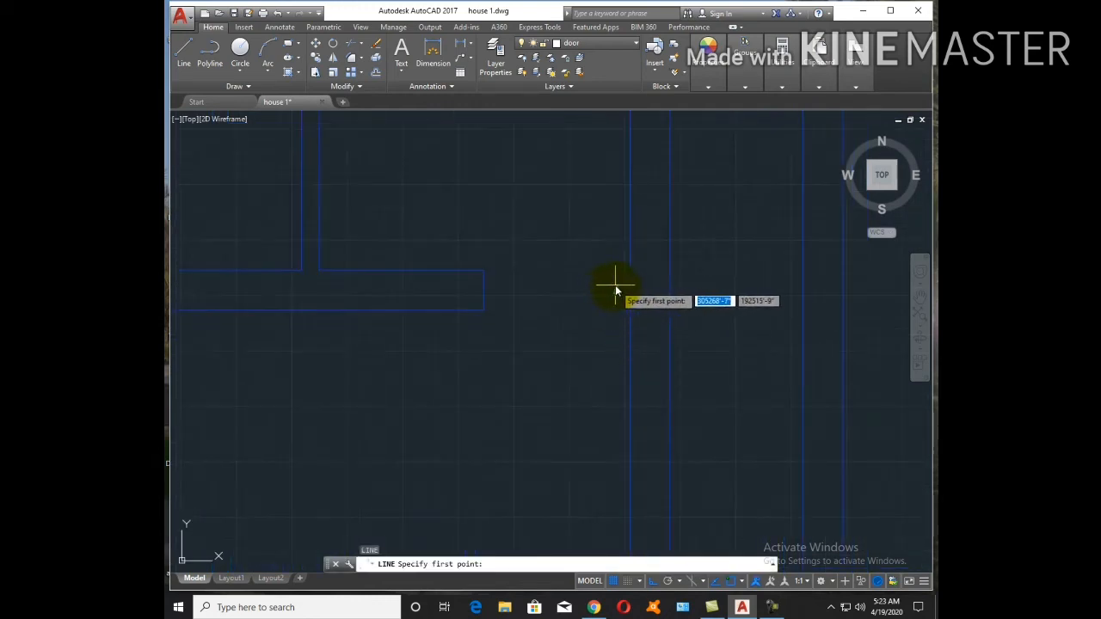
pyautogui.click(613, 290)
pyautogui.write('2')
pyautogui.press('Return')
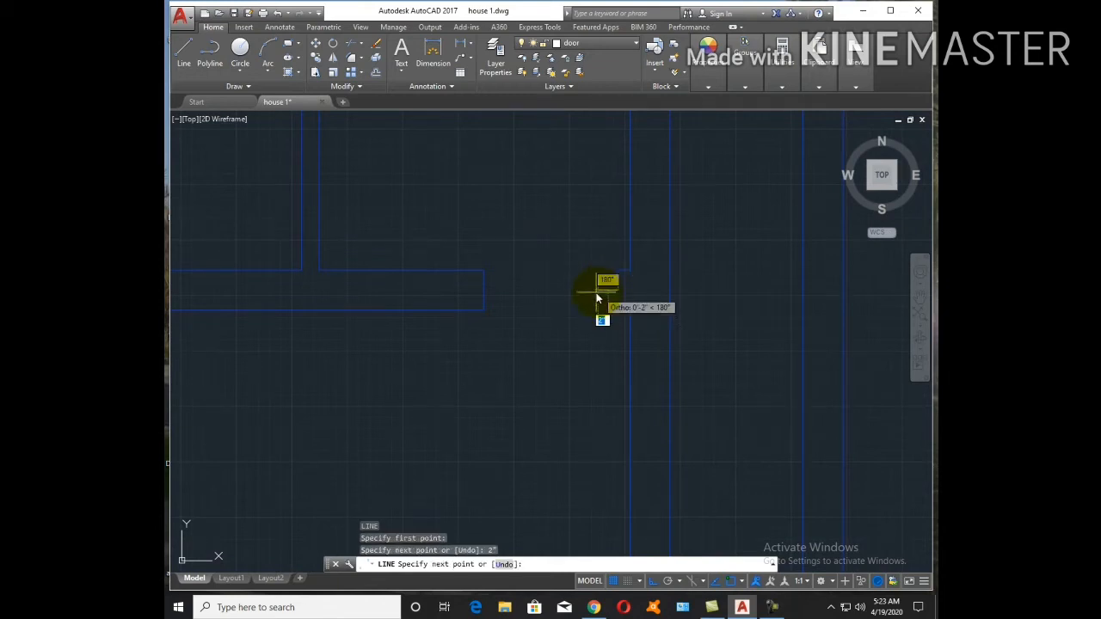
pyautogui.write("2'2")
pyautogui.press('Return')
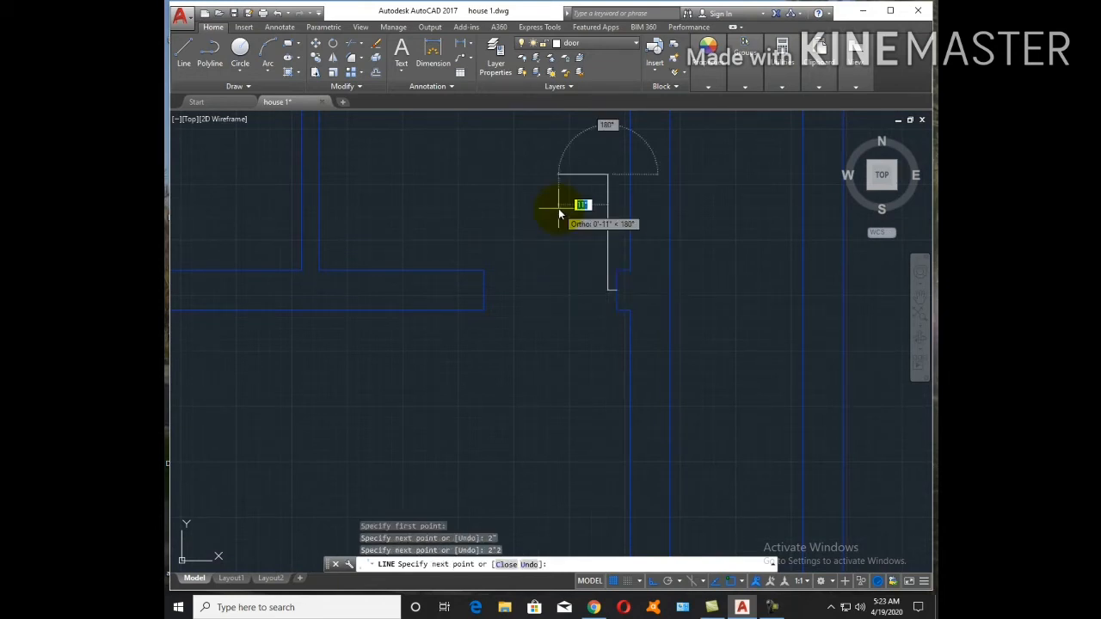
pyautogui.press('Escape')
# Draw a 2" line rightward from the middle of the top partition's end, opposite the 2'2" leaf
pyautogui.press('Return')
pyautogui.click(488, 289)
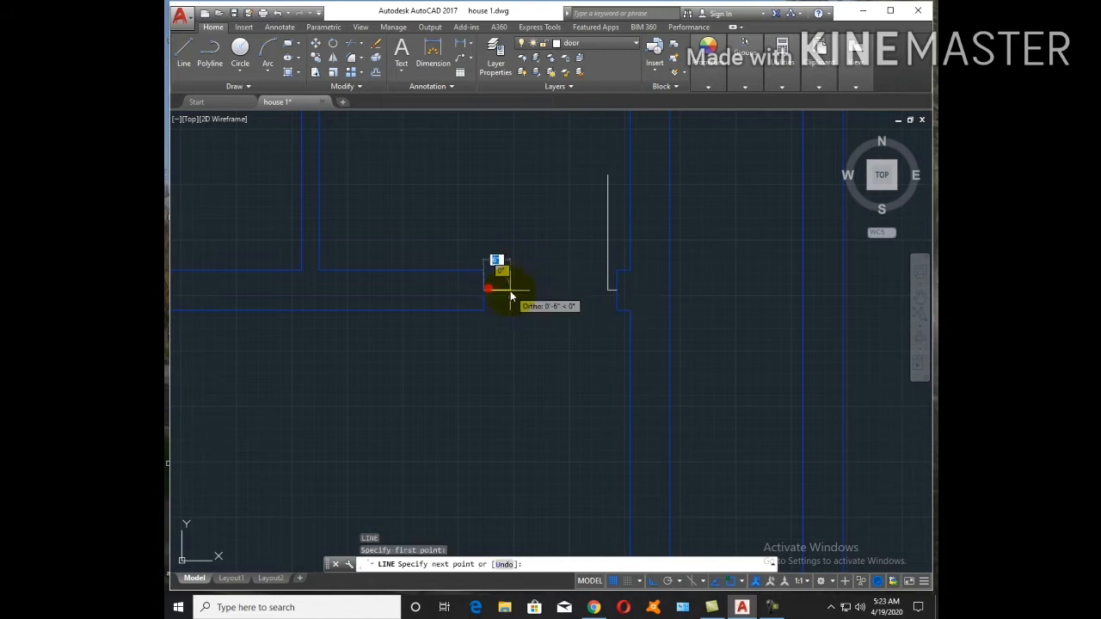
pyautogui.write('2')
pyautogui.press('Return')
pyautogui.press('Escape')
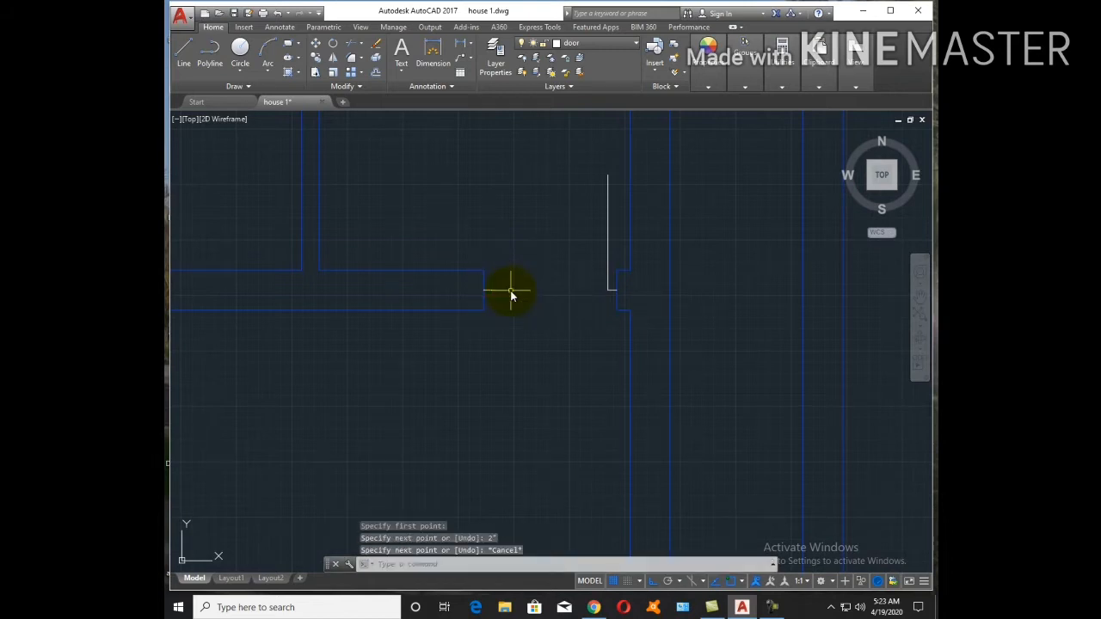
# Draw the small door's swing arc from the leaf's upper end to the partition's 2" line and trim the part beyond it
pyautogui.write('a')
pyautogui.press('Return')
pyautogui.click(608, 176)
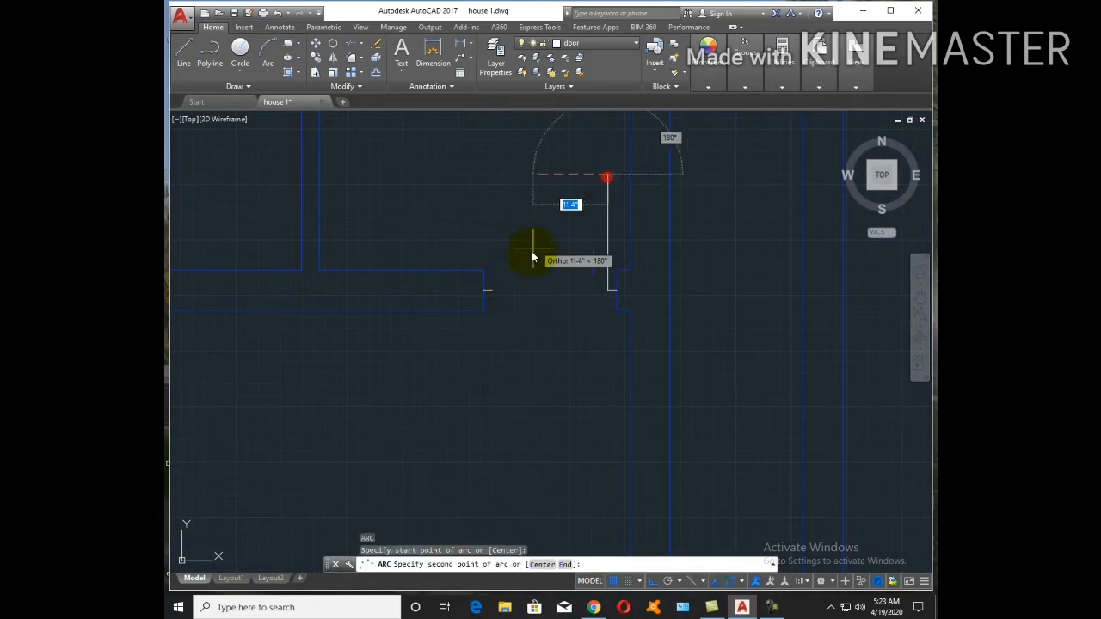
pyautogui.click(493, 297)
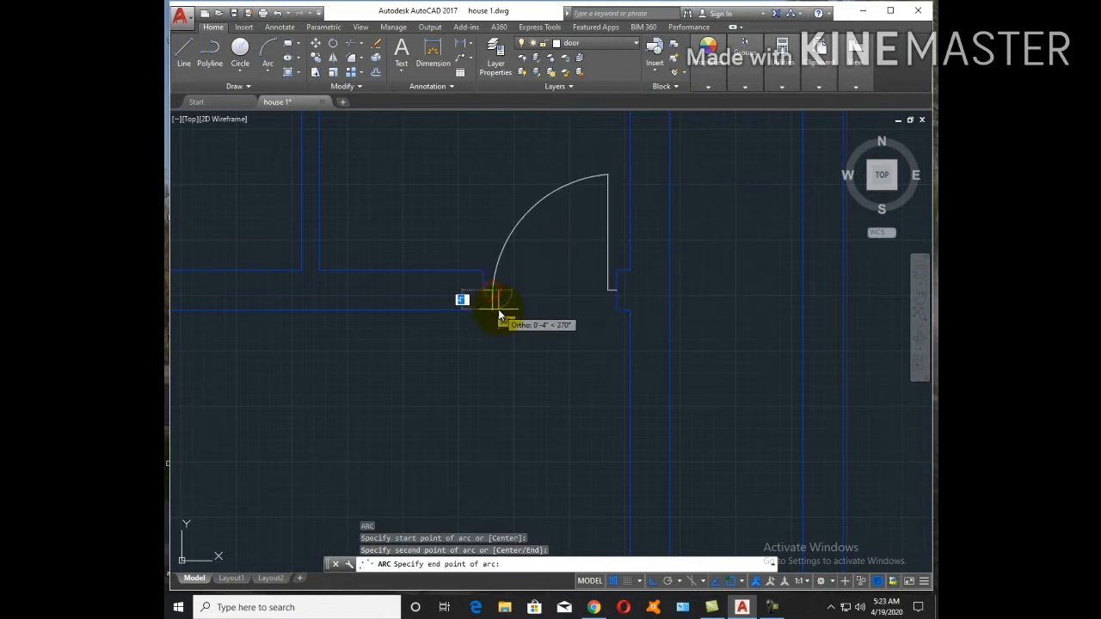
pyautogui.click(494, 292)
pyautogui.press('Escape')
pyautogui.write('tr')
pyautogui.press('Return')
pyautogui.press('Return')
pyautogui.press('Escape')
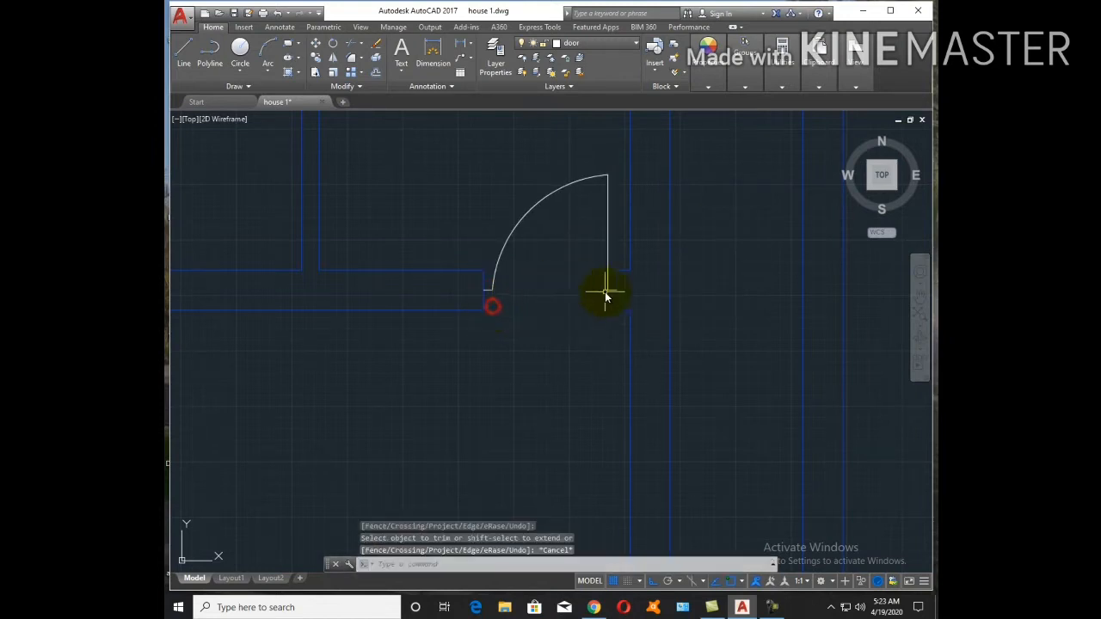
# Copy the finished 2'2" door with its two jamb lines to the free space left of the central wall's uppermost opening
pyautogui.scroll(2, 609, 297)
pyautogui.click(620, 302)
pyautogui.click(311, 183)
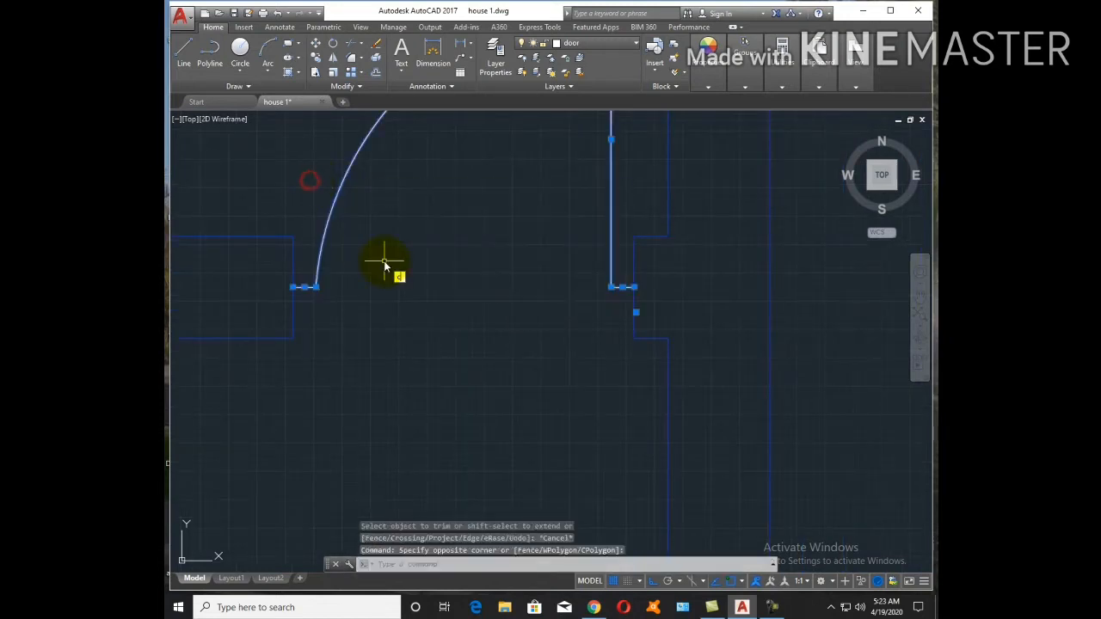
pyautogui.press('Return')
pyautogui.click(529, 286)
pyautogui.press('F8')
pyautogui.scroll(-5, 647, 246)
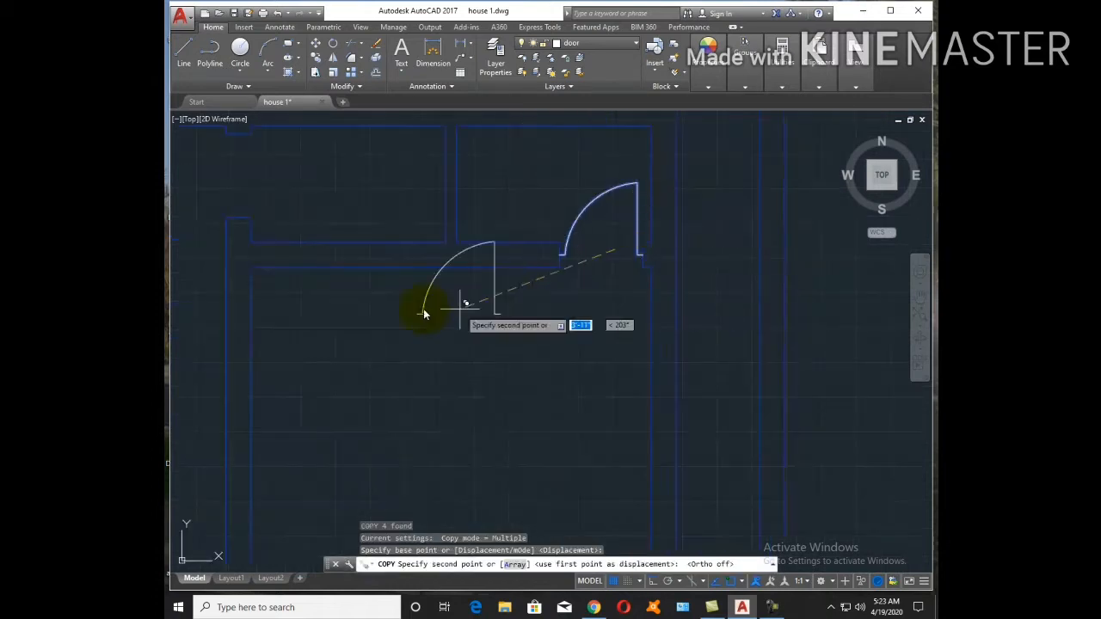
pyautogui.moveTo(385, 304); pyautogui.dragTo(711, 370, button='middle')
pyautogui.click(460, 285)
pyautogui.press('Escape')
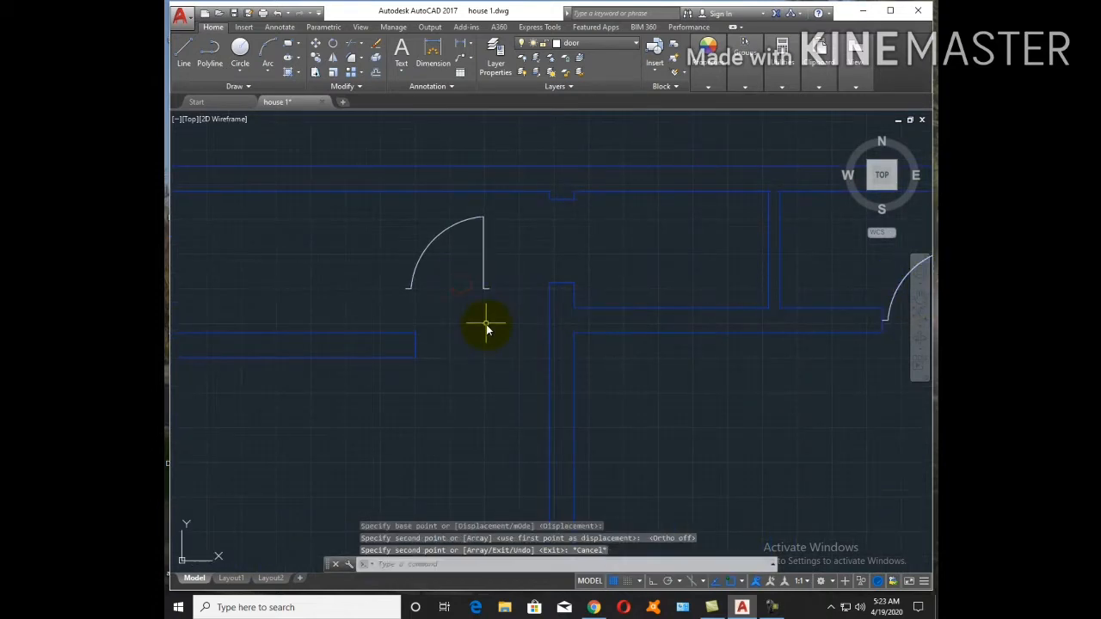
# Rotate the copied door 90° clockwise so its leaf lies horizontally and points right
pyautogui.write('ro')
pyautogui.press('Return')
pyautogui.click(491, 296)
pyautogui.click(382, 238)
pyautogui.press('Return')
pyautogui.click(499, 290)
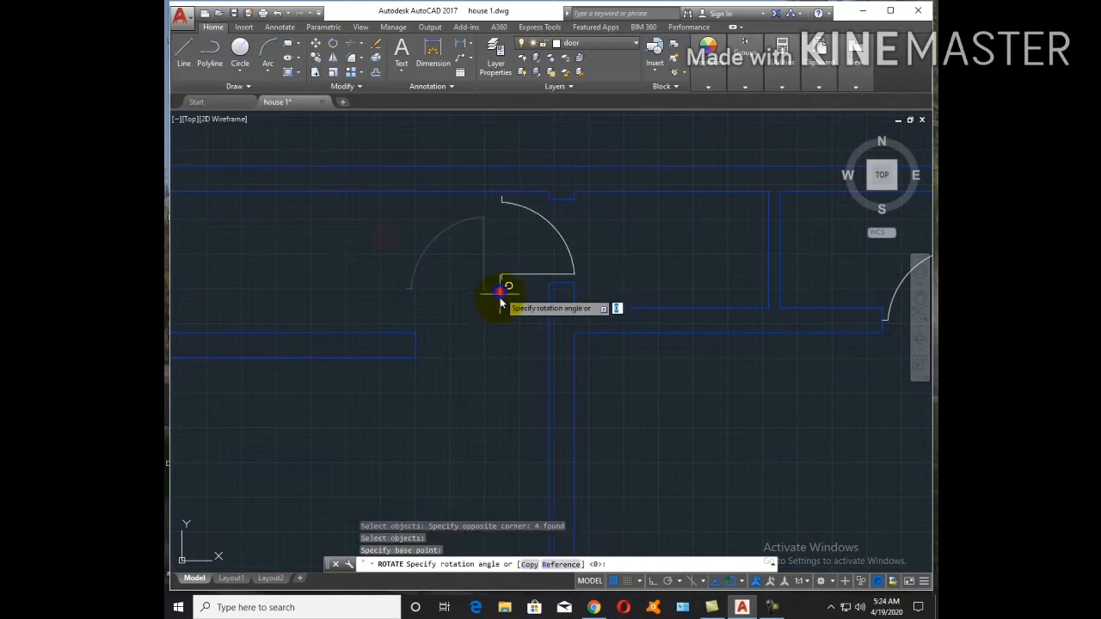
pyautogui.press('F8')
pyautogui.click(499, 313)
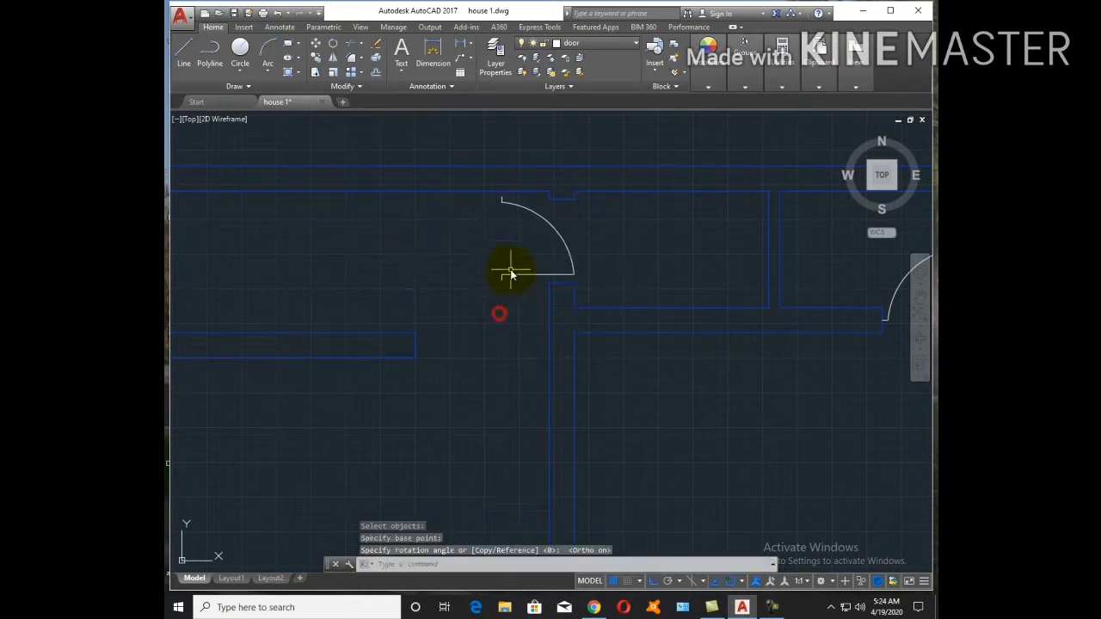
pyautogui.click(585, 280)
pyautogui.click(477, 229)
pyautogui.click(491, 179)
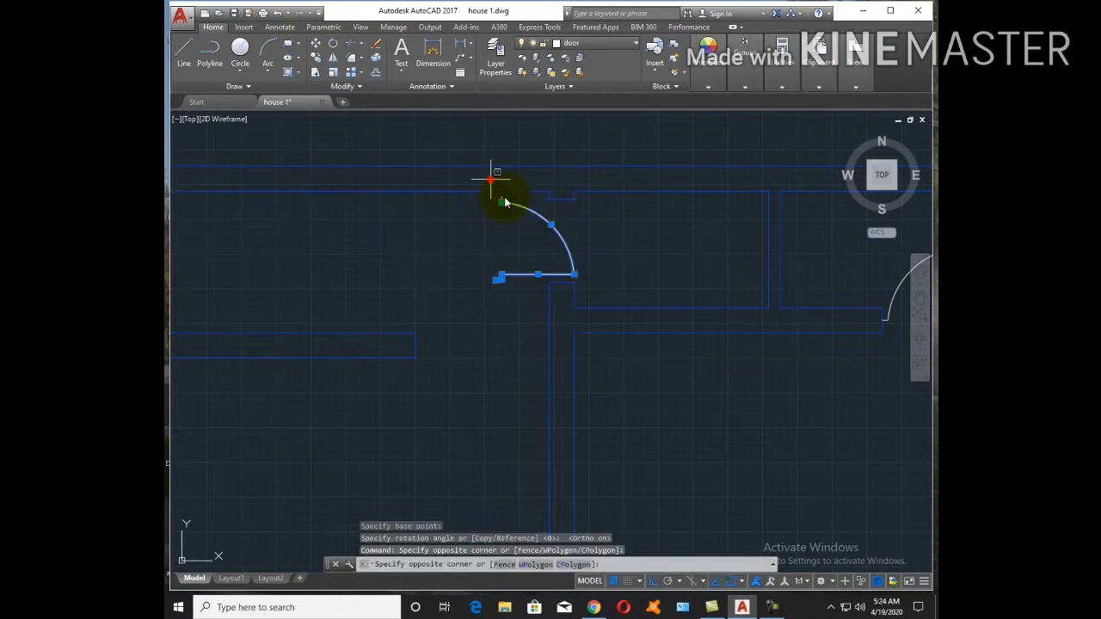
pyautogui.click(536, 233)
pyautogui.press('Return')
pyautogui.click(472, 238)
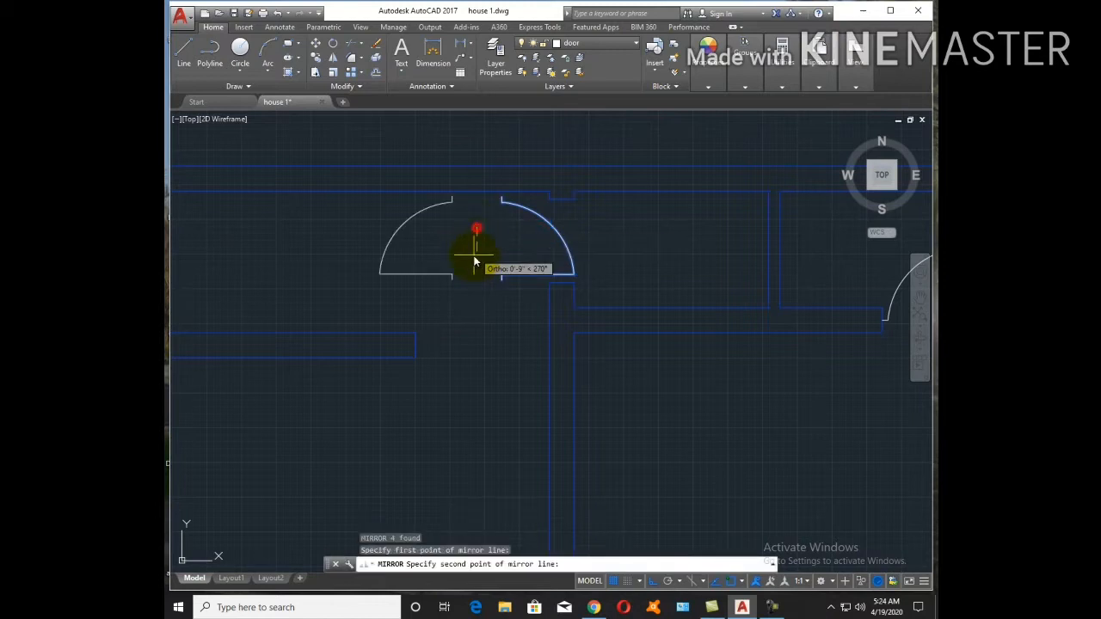
pyautogui.click(474, 258)
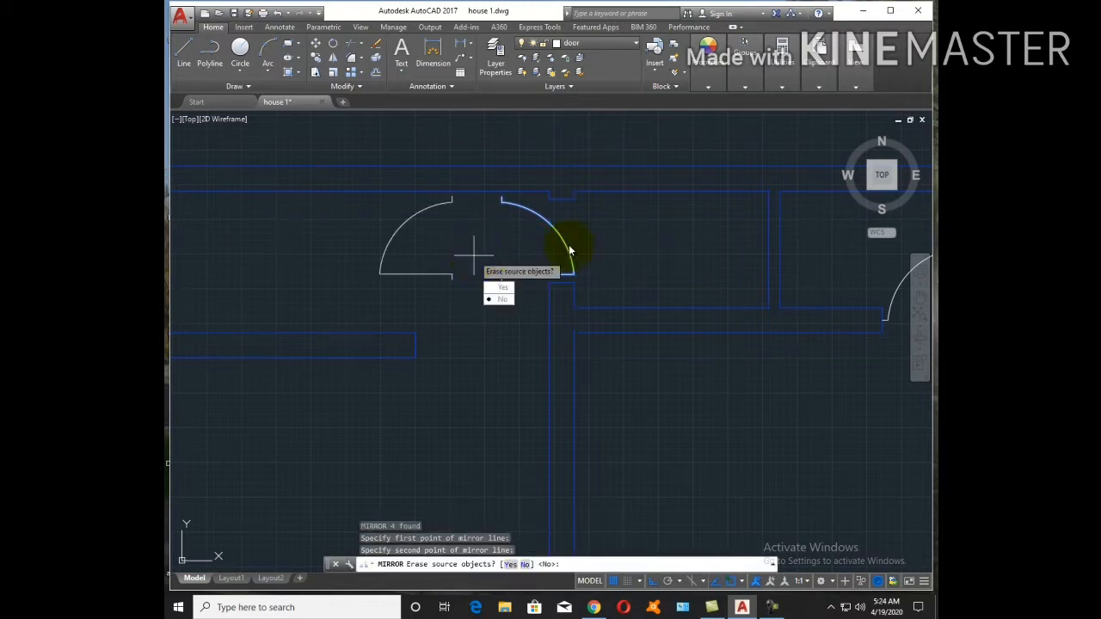
pyautogui.press('Escape')
pyautogui.write('mi')
pyautogui.press('Return')
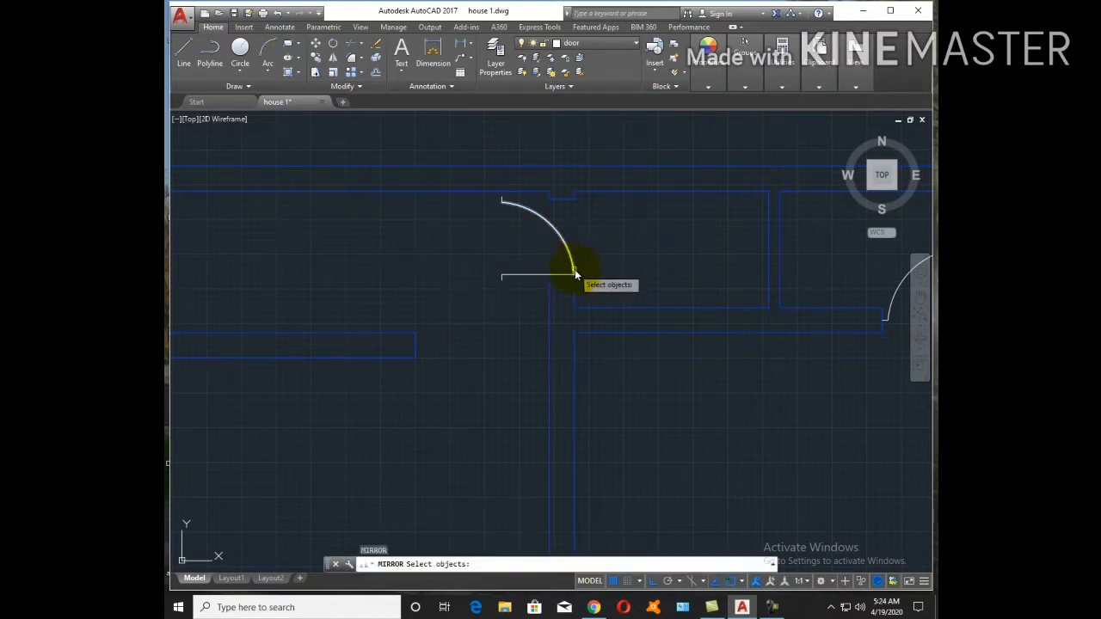
pyautogui.click(582, 280)
pyautogui.click(503, 201)
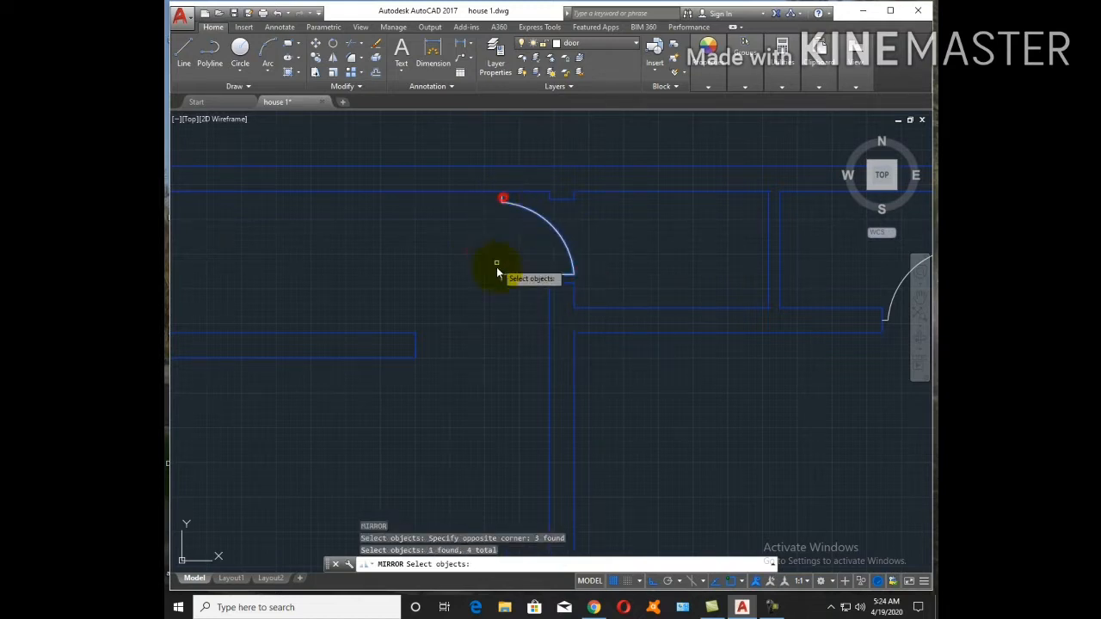
pyautogui.click(502, 282)
pyautogui.press('Return')
pyautogui.click(606, 278)
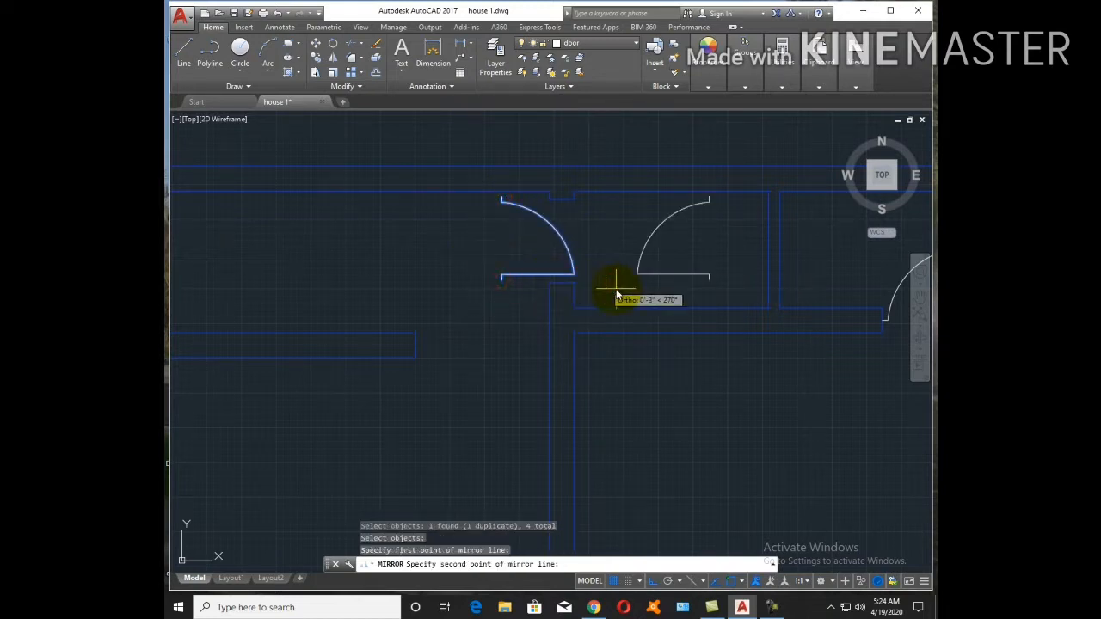
pyautogui.click(682, 361)
pyautogui.press('Escape')
pyautogui.press('Escape')
pyautogui.press('Escape')
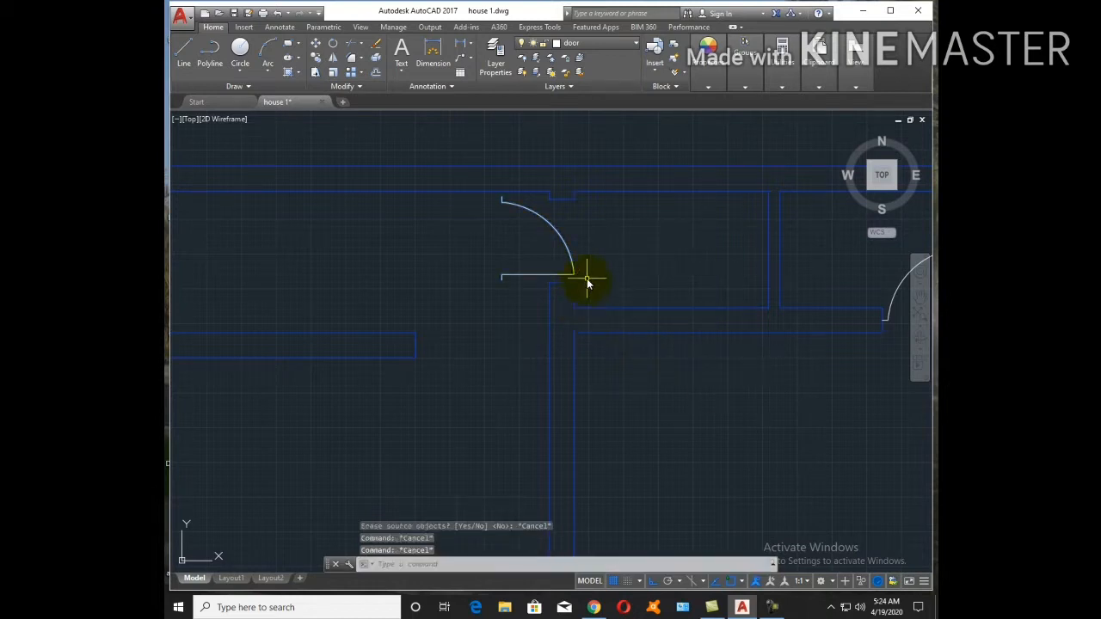
# Mirror the rotated 2'2" door about a horizontal line just below it, keeping the source objects
pyautogui.click(588, 278)
pyautogui.click(467, 207)
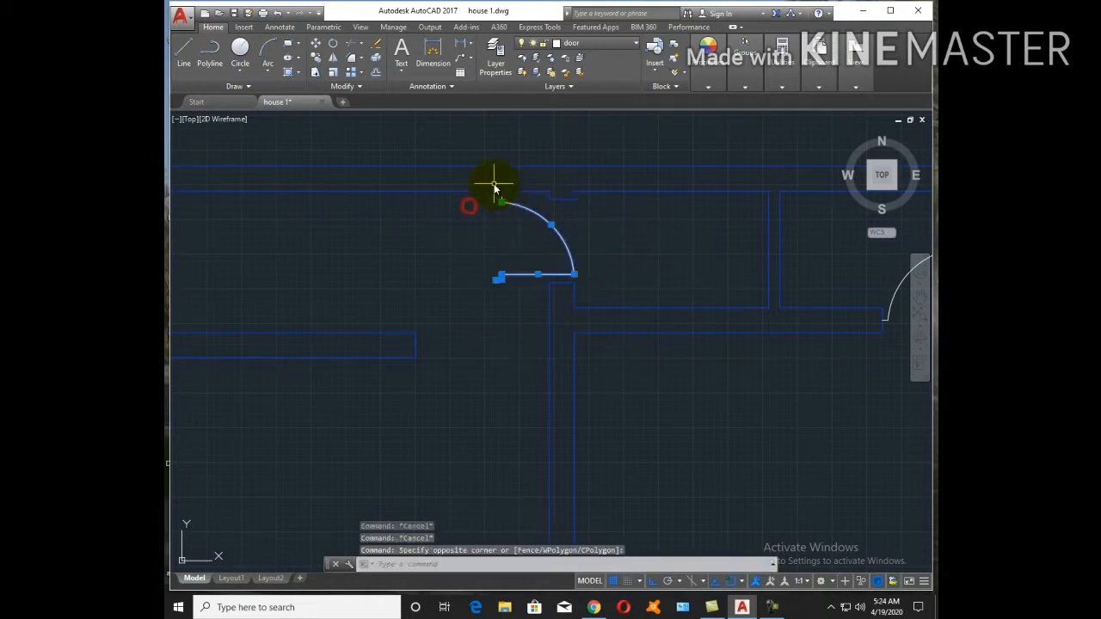
pyautogui.click(476, 140)
pyautogui.click(510, 303)
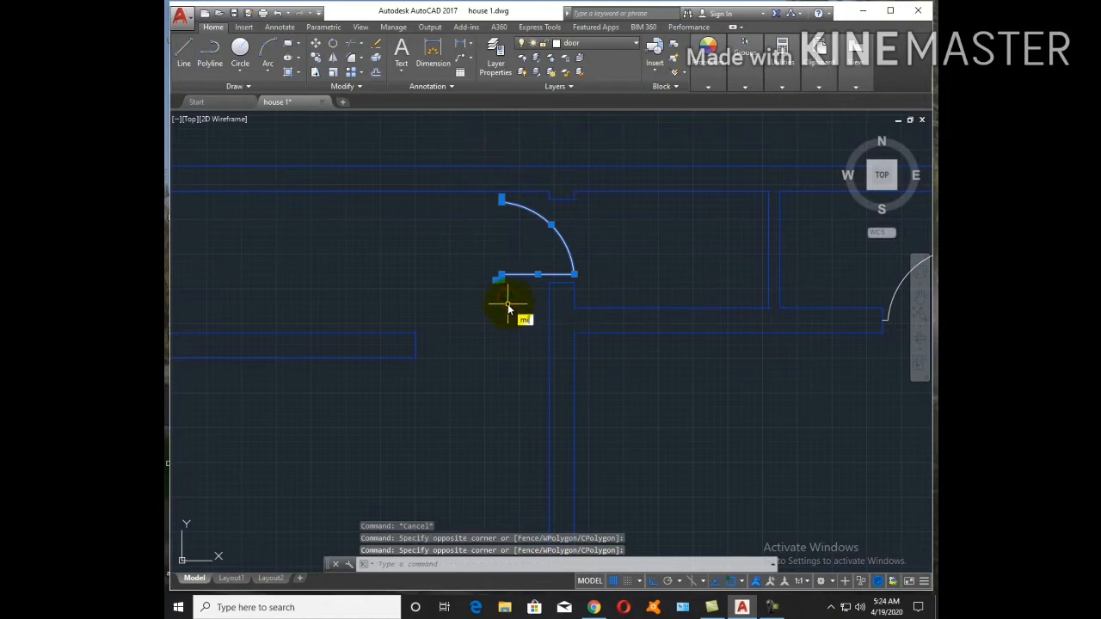
pyautogui.write('mi')
pyautogui.press('Return')
pyautogui.click(502, 307)
pyautogui.click(481, 309)
pyautogui.press('Return')
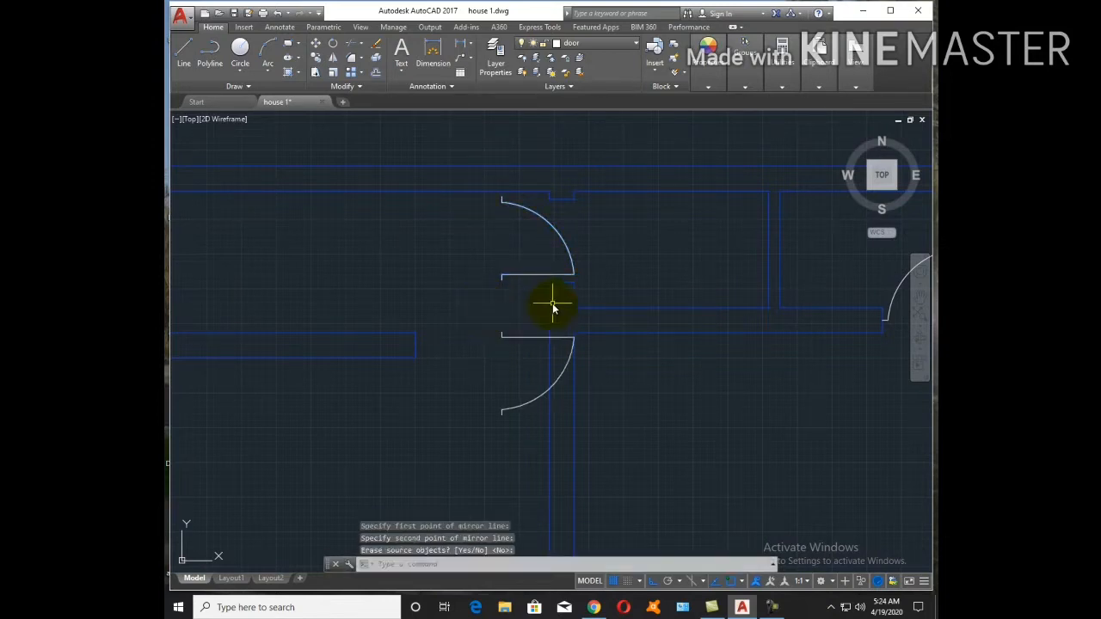
# Erase the original rotated door above its mirrored copy
pyautogui.click(521, 290)
pyautogui.click(492, 197)
pyautogui.write('e')
pyautogui.press('Return')
# Move the mirrored door by its upper jamb line into the central wall's uppermost opening, at the middle of the upper wall stub
pyautogui.click(519, 425)
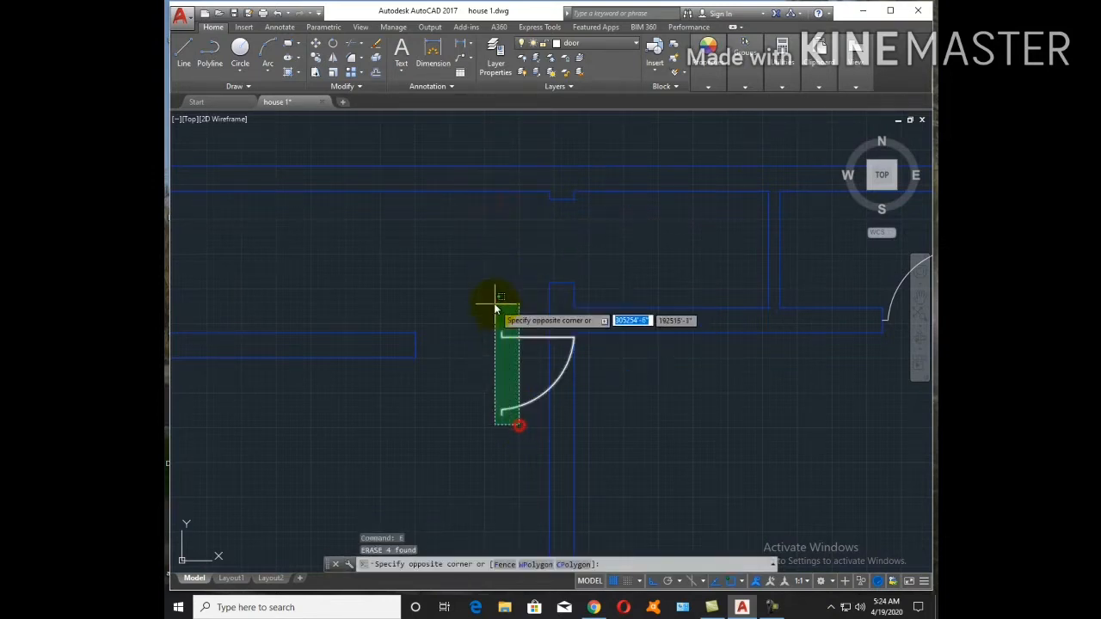
pyautogui.click(494, 304)
pyautogui.press('Return')
pyautogui.click(502, 336)
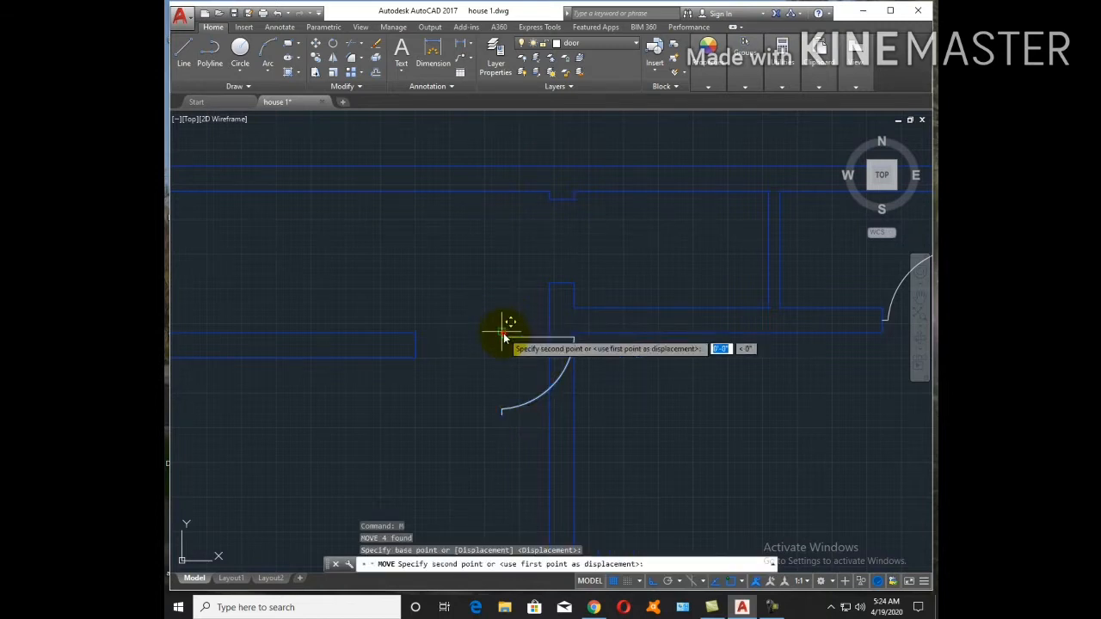
pyautogui.click(563, 205)
pyautogui.scroll(-4, 616, 310)
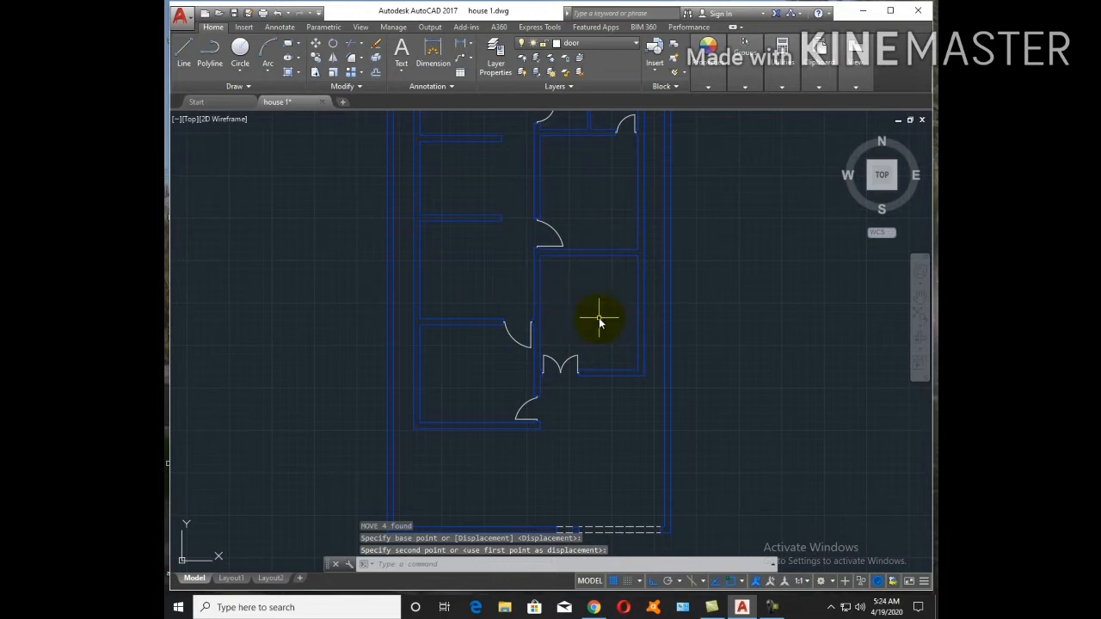
pyautogui.moveTo(606, 272); pyautogui.dragTo(610, 332, button='middle')
pyautogui.write('text')
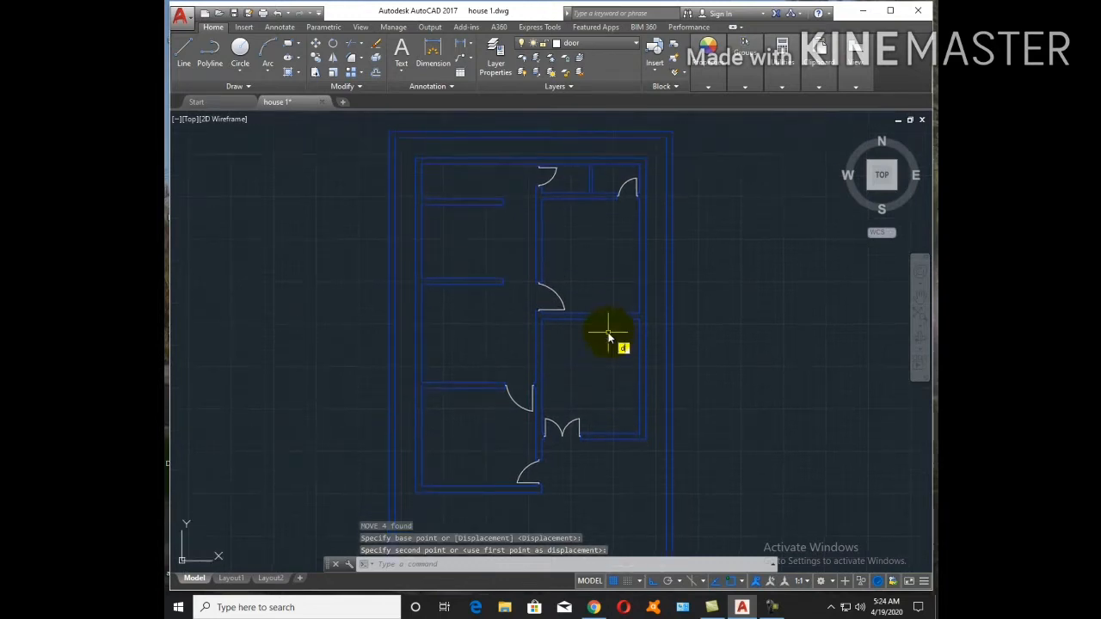
pyautogui.press('Return')
pyautogui.scroll(5, 576, 344)
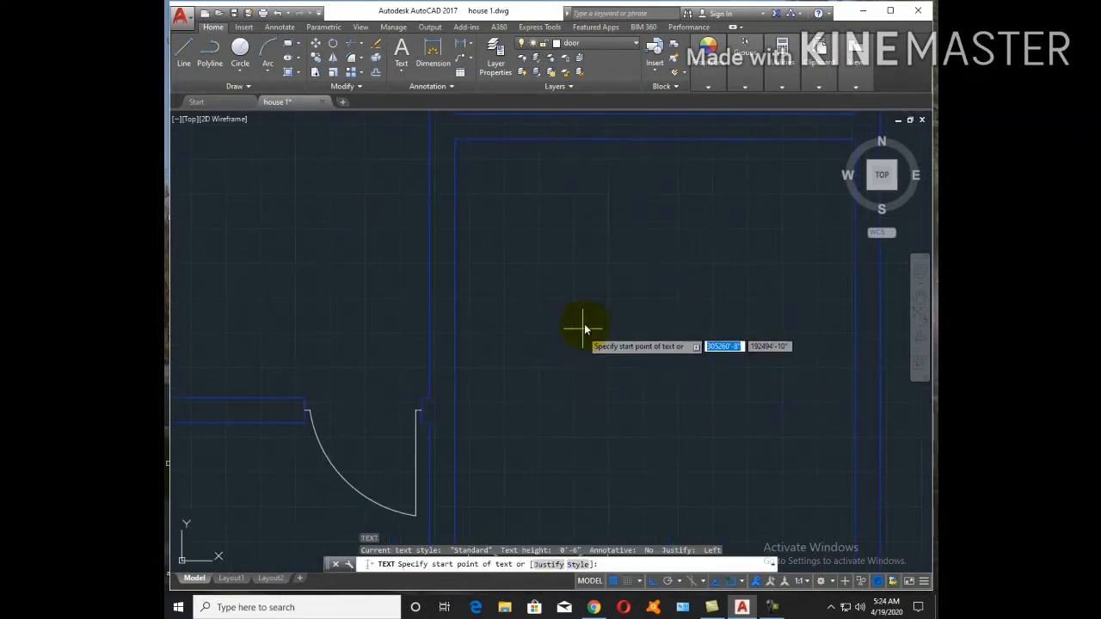
pyautogui.press('Escape')
# Draw two lines across the central wall beside the double-door room, one level with the lower-left partition, one with the room's upper wall
pyautogui.write('l')
pyautogui.press('Return')
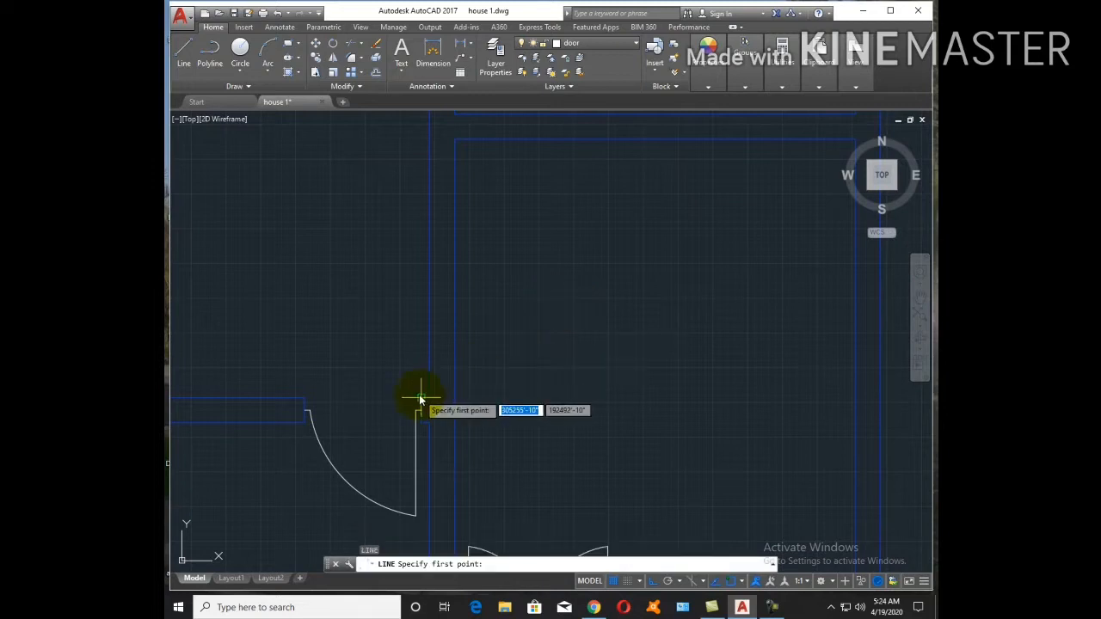
pyautogui.click(432, 401)
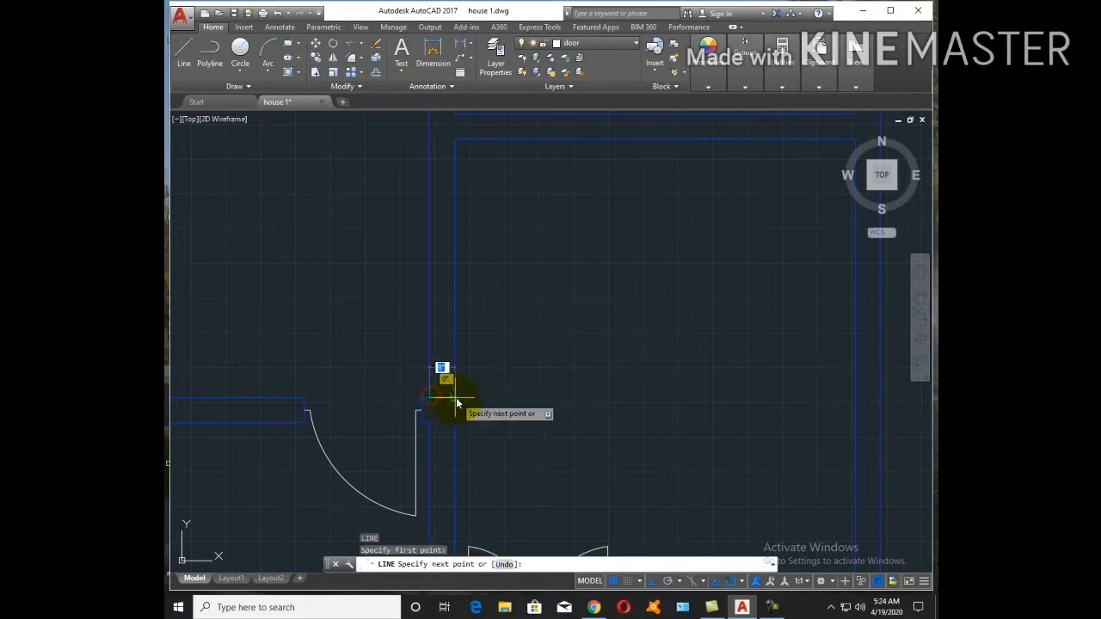
pyautogui.click(455, 398)
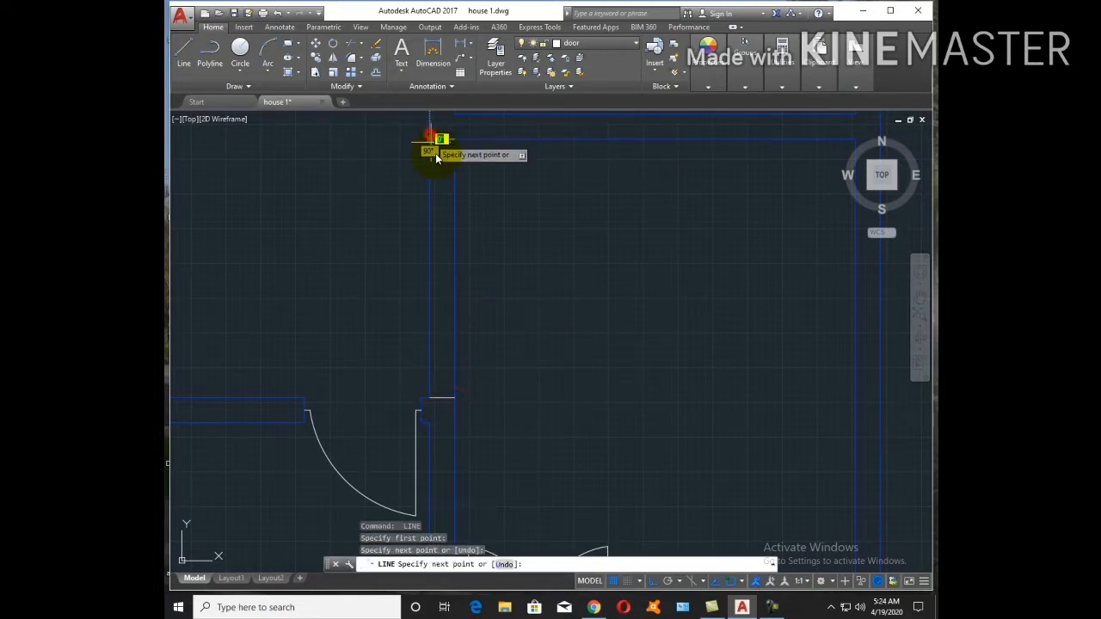
pyautogui.press('Escape')
# Trim both faces of the central wall between the two cross lines to open the passage
pyautogui.write('tr')
pyautogui.press('Return')
pyautogui.rightClick(480, 207)
pyautogui.click(480, 245)
pyautogui.click(375, 193)
pyautogui.press('Escape')
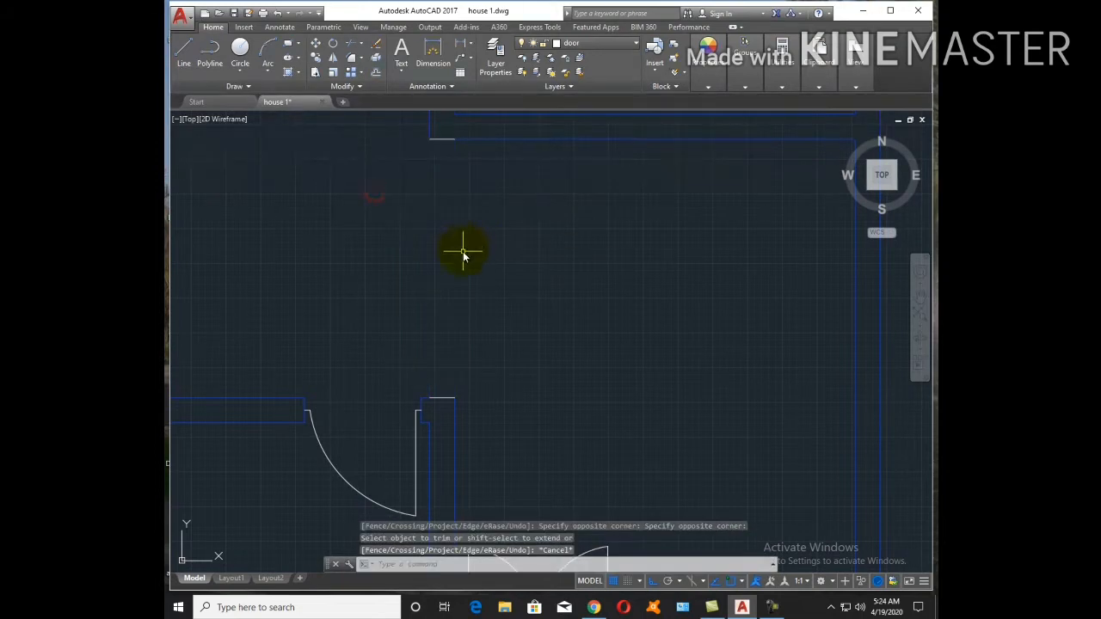
# Offset both cross lines 6" toward the inside of the new opening
pyautogui.write('o')
pyautogui.press('Return')
pyautogui.write('6')
pyautogui.press('Return')
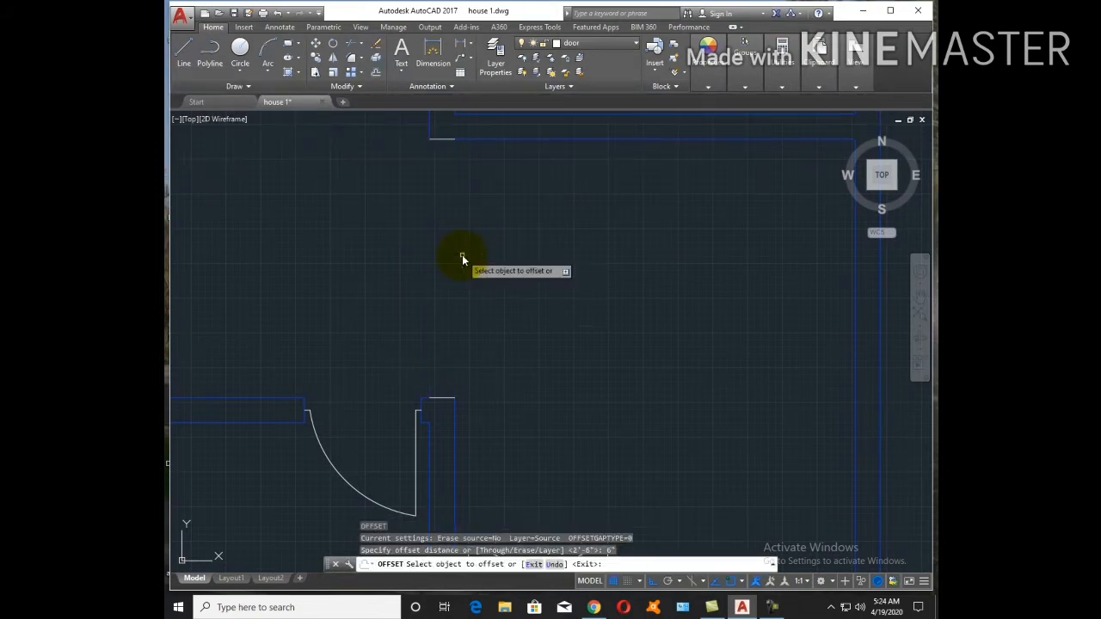
pyautogui.click(446, 399)
pyautogui.click(445, 346)
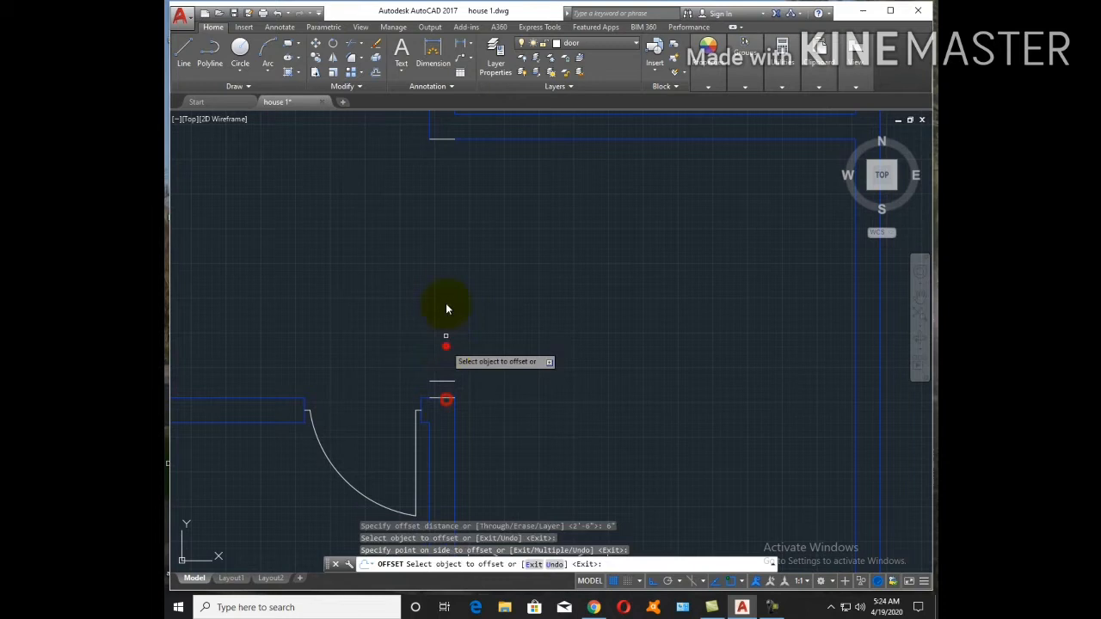
pyautogui.click(438, 138)
pyautogui.click(440, 190)
pyautogui.press('Escape')
# Erase the original lower cross line and extend the wall's right face up to the 6" offset line
pyautogui.click(443, 398)
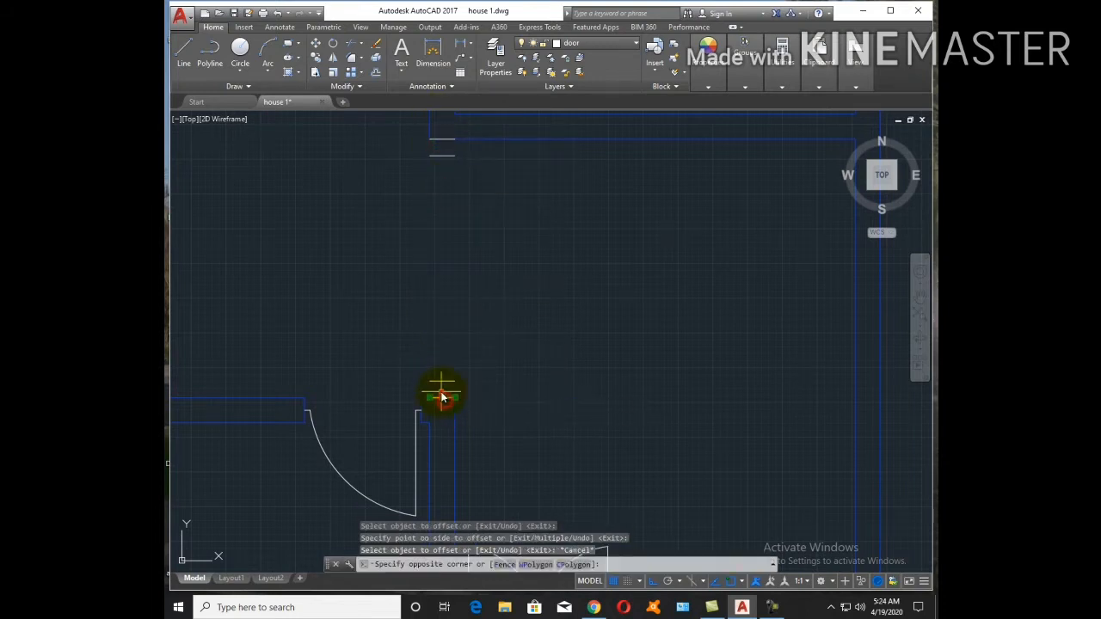
pyautogui.write('e')
pyautogui.press('Return')
pyautogui.scroll(4, 423, 420)
pyautogui.write('ex')
pyautogui.press('Return')
pyautogui.press('Return')
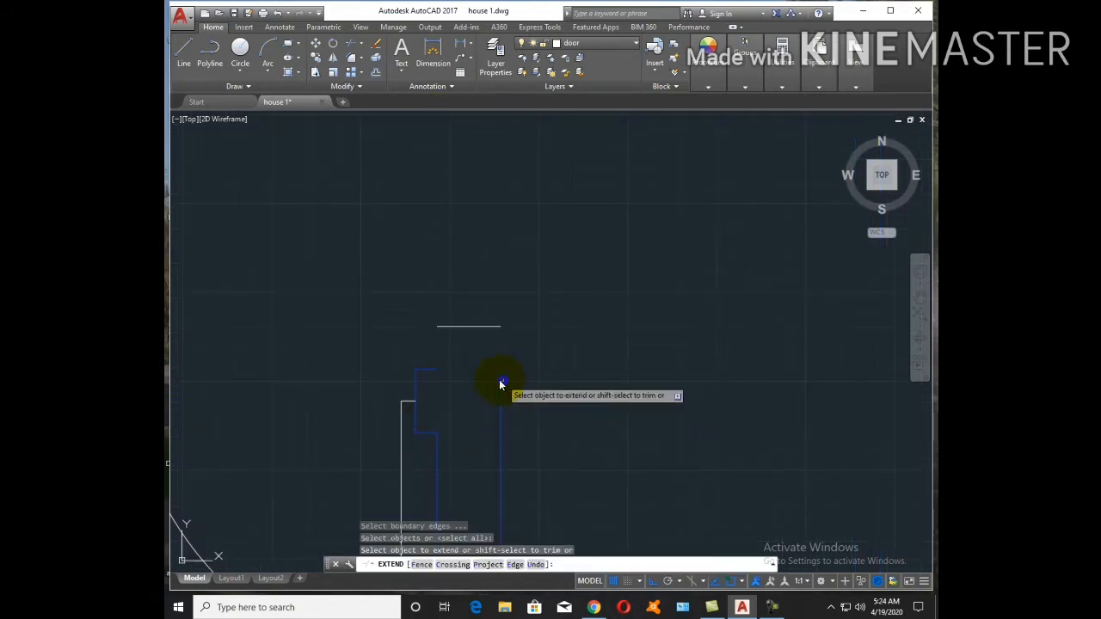
pyautogui.click(500, 376)
pyautogui.press('Escape')
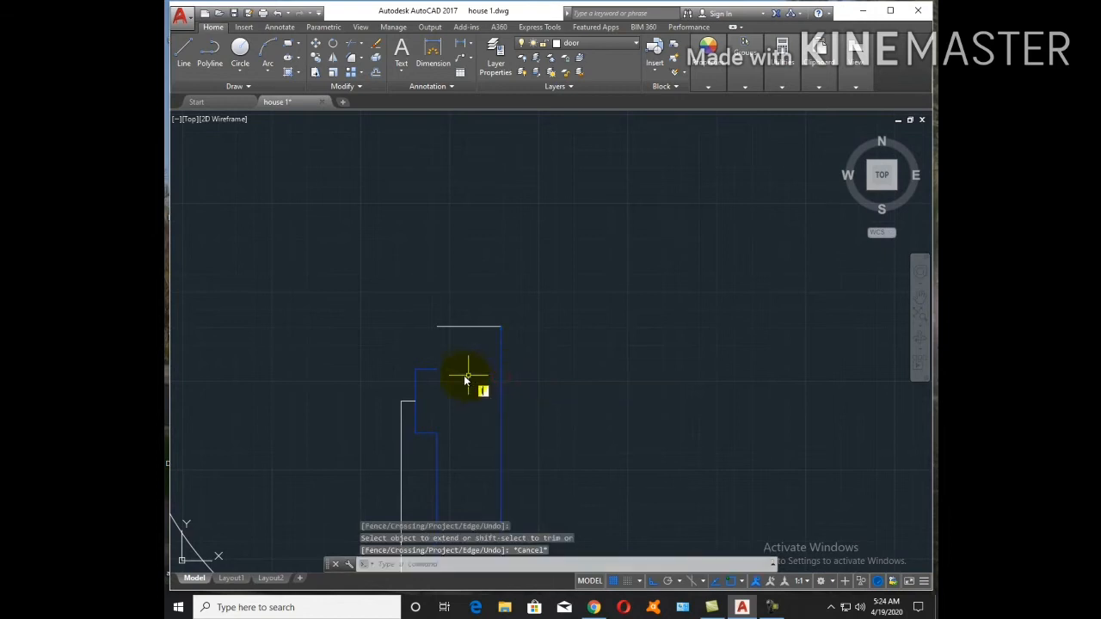
# Close the left side of the opening's lower jamb with a line up to the offset line's end
pyautogui.write('l')
pyautogui.press('Return')
pyautogui.click(436, 370)
pyautogui.click(437, 327)
pyautogui.press('Escape')
pyautogui.scroll(-6, 480, 398)
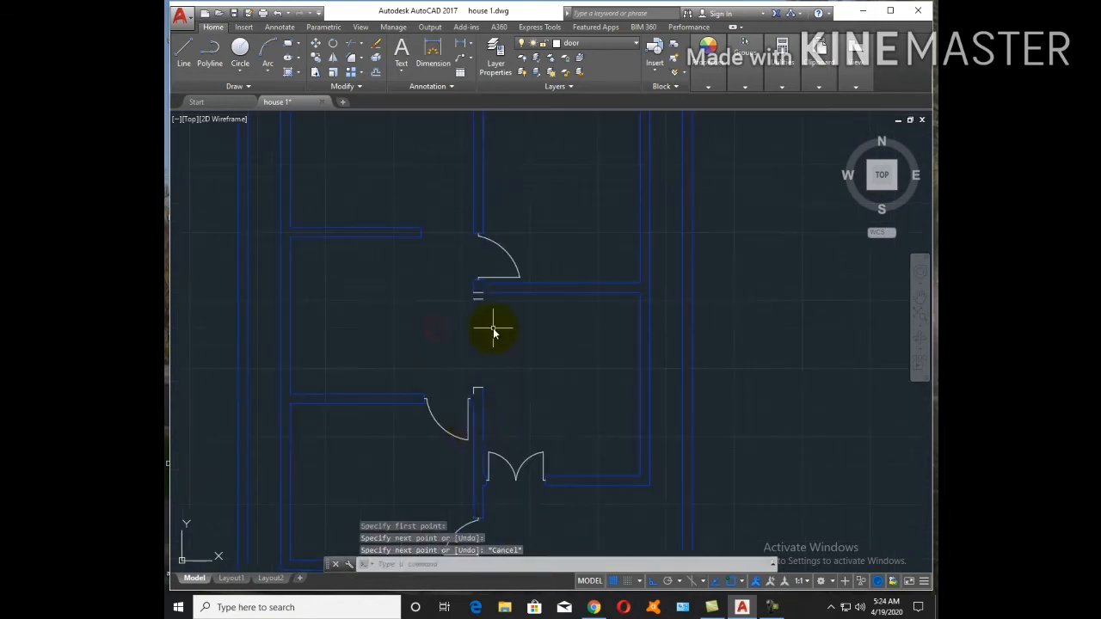
# Close the right side of the opening's upper jamb with a line from the room's upper wall down to the offset line
pyautogui.scroll(5, 493, 331)
pyautogui.write('l')
pyautogui.press('Return')
pyautogui.click(489, 316)
pyautogui.click(486, 342)
pyautogui.press('Escape')
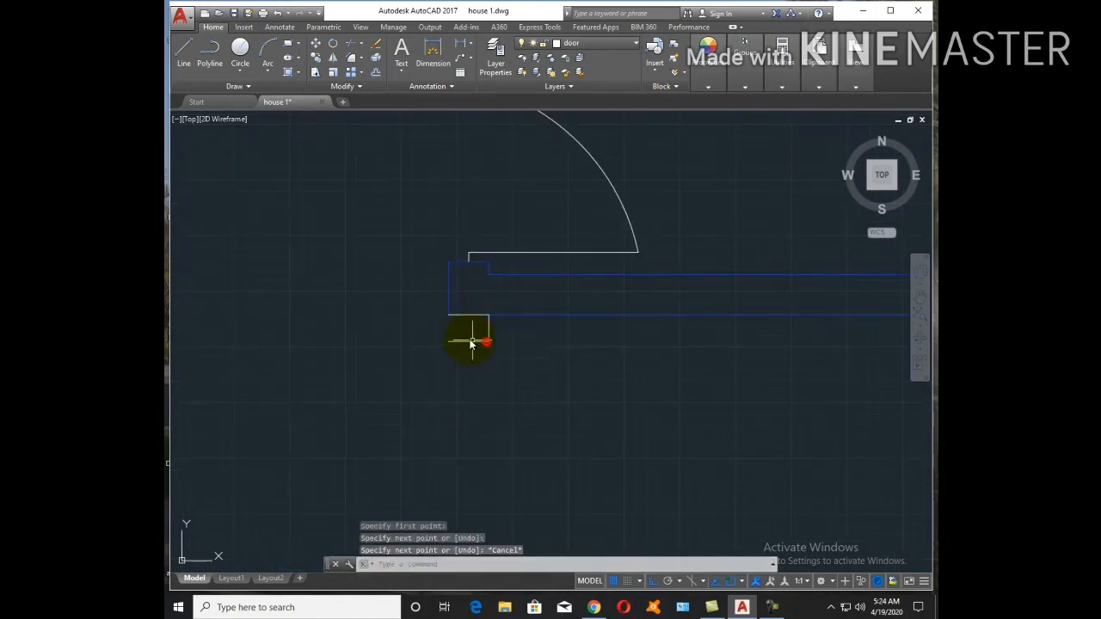
# Extend the wall's left face down to the upper offset line and erase the original upper cross line
pyautogui.press('Return')
pyautogui.press('Escape')
pyautogui.write('ex')
pyautogui.press('Return')
pyautogui.press('Return')
pyautogui.click(448, 304)
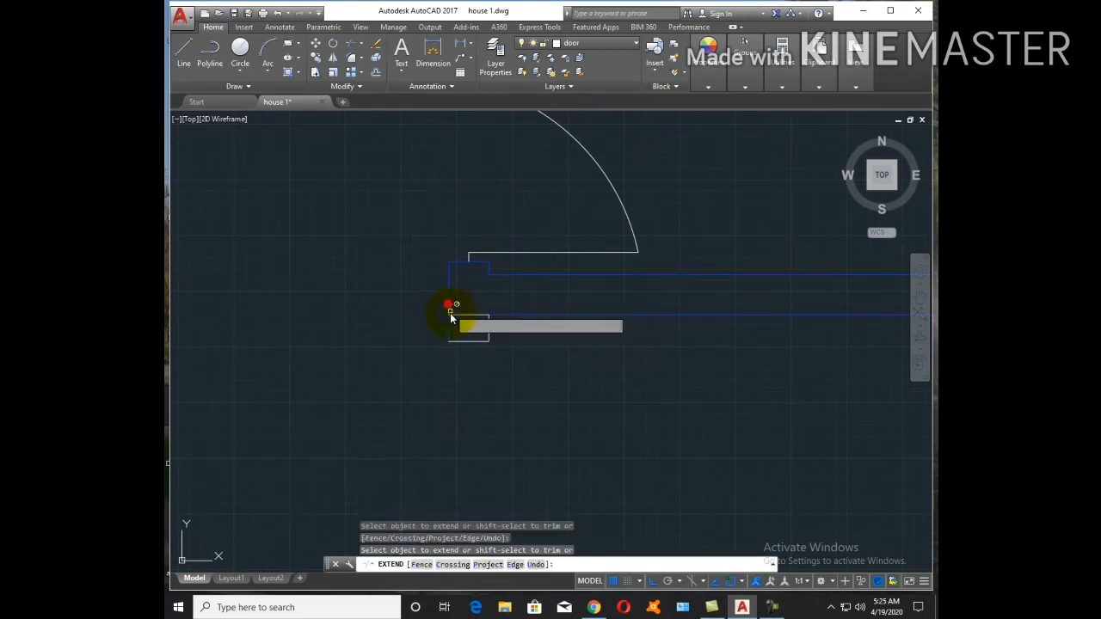
pyautogui.press('Escape')
pyautogui.click(470, 315)
pyautogui.write('e')
pyautogui.press('Return')
pyautogui.press('Escape')
# Match the white jamb lines at both ends of the opening to the properties of the blue wall line
pyautogui.write('ma')
pyautogui.press('Return')
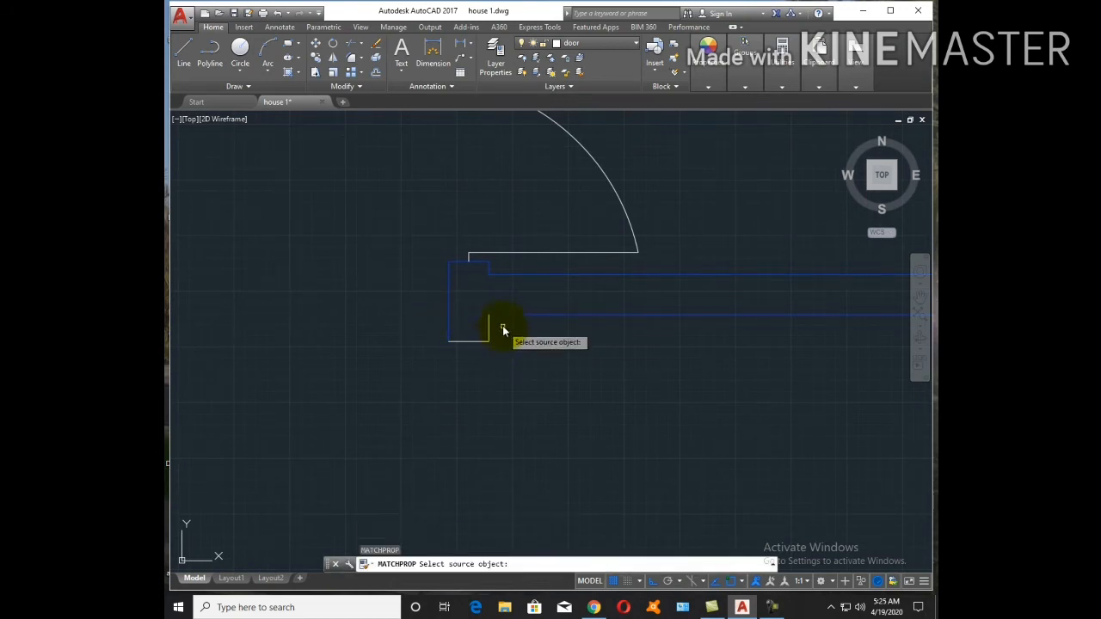
pyautogui.click(504, 315)
pyautogui.click(472, 337)
pyautogui.scroll(-4, 500, 253)
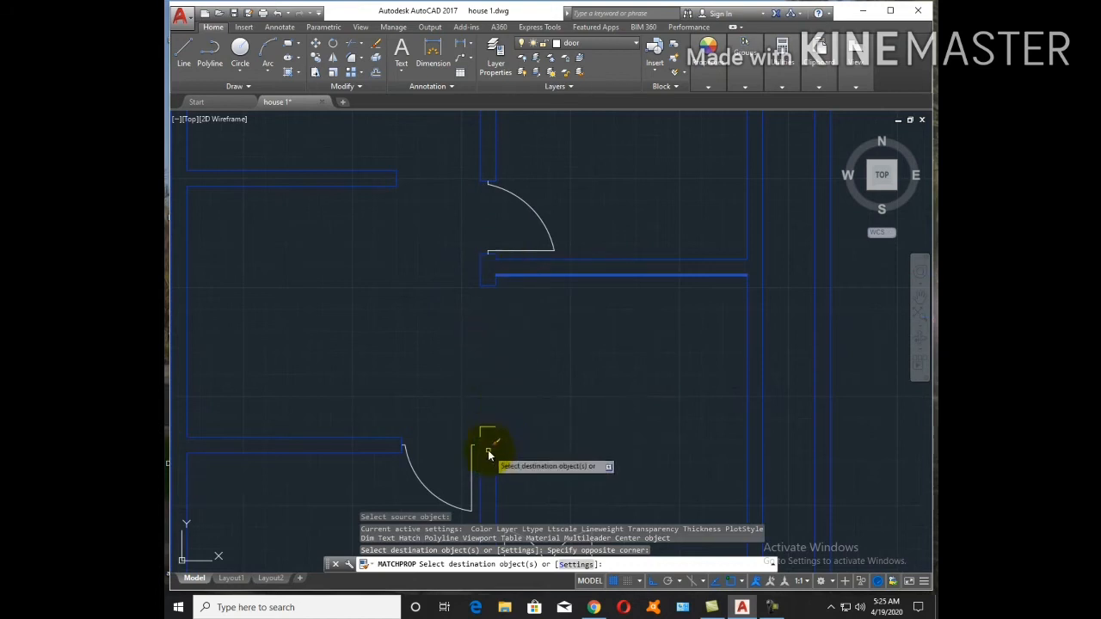
pyautogui.scroll(4, 491, 452)
pyautogui.click(478, 398)
pyautogui.click(442, 356)
pyautogui.press('Escape')
pyautogui.scroll(-6, 540, 353)
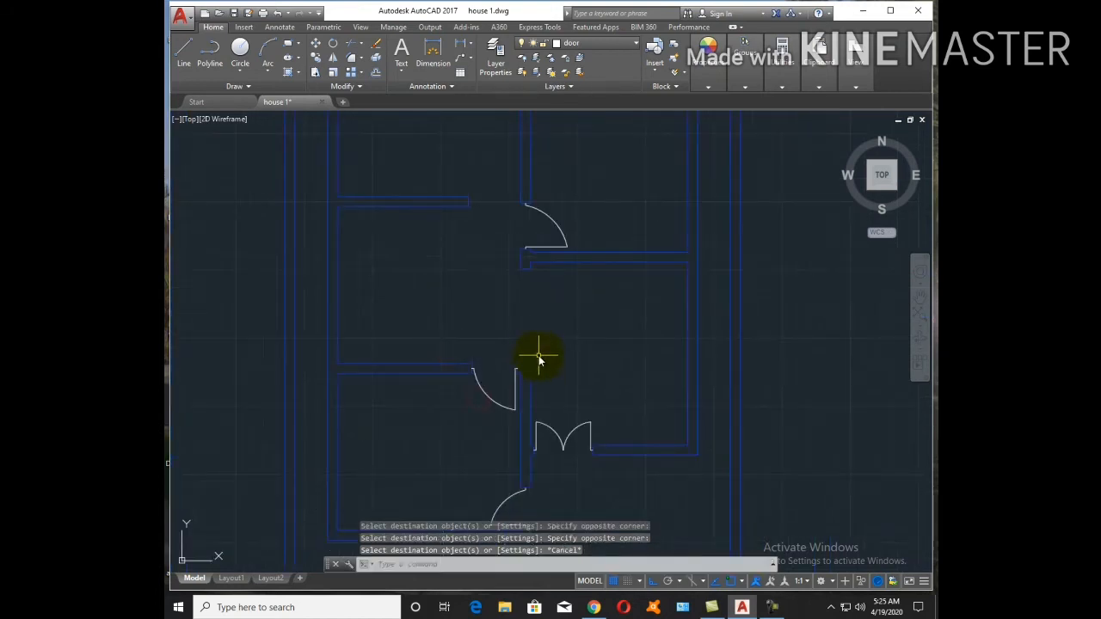
# Draw two crossing diagonal lines between the opposite corners of the central wall's new opening
pyautogui.scroll(3, 539, 360)
pyautogui.write('l')
pyautogui.press('Return')
pyautogui.click(509, 362)
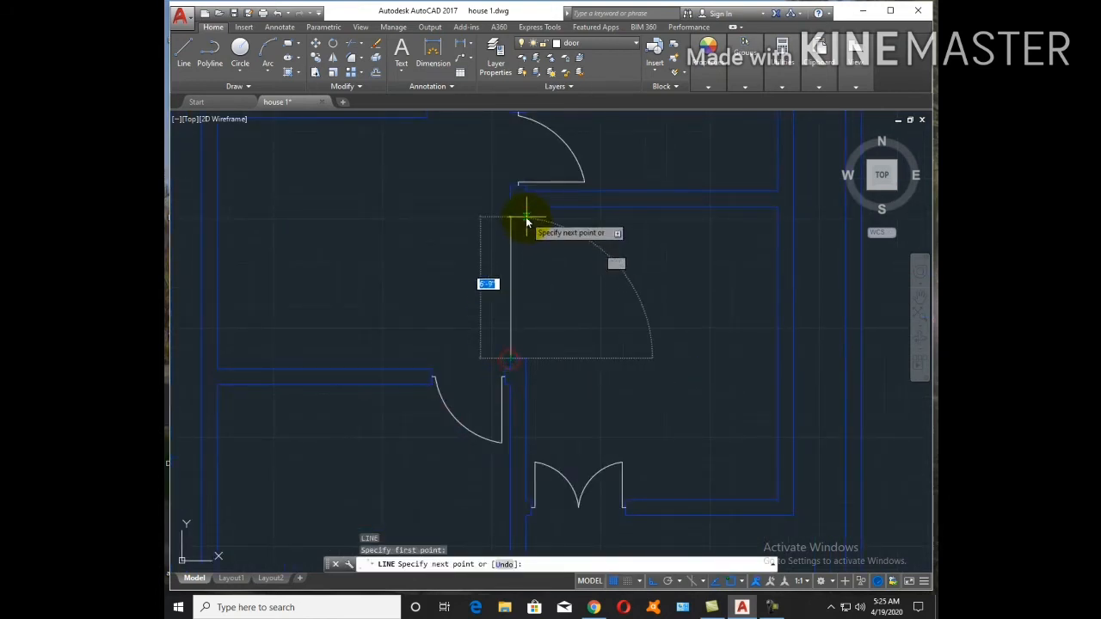
pyautogui.click(526, 218)
pyautogui.press('Return')
pyautogui.press('Return')
pyautogui.click(511, 218)
pyautogui.click(526, 359)
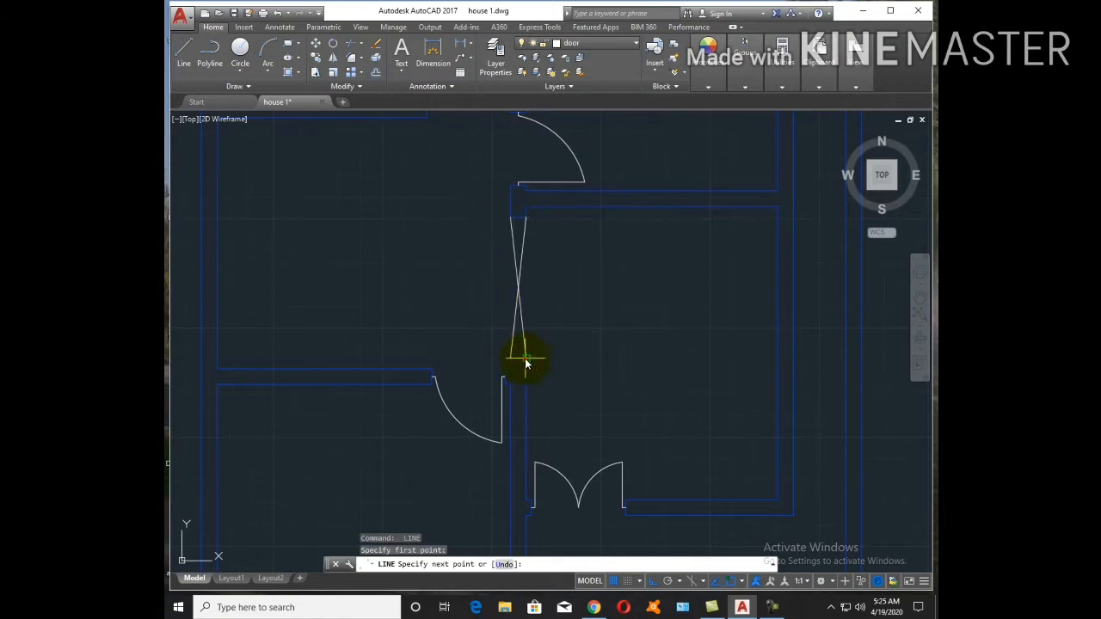
# Draw vertical lines along the right and left edges of the opening, connecting its upper and lower jambs
pyautogui.press('Return')
pyautogui.press('Return')
pyautogui.click(510, 218)
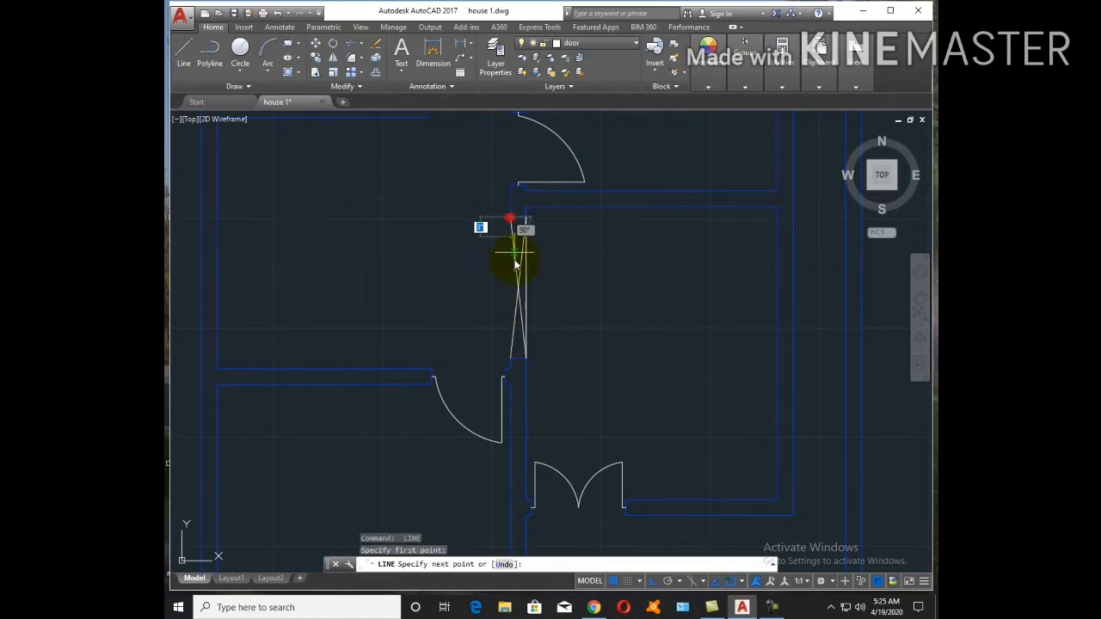
pyautogui.click(511, 362)
pyautogui.press('Escape')
# Set the linetype of the opening's diagonals and edge lines to ACAD_ISO02W100
pyautogui.click(541, 300)
pyautogui.click(501, 256)
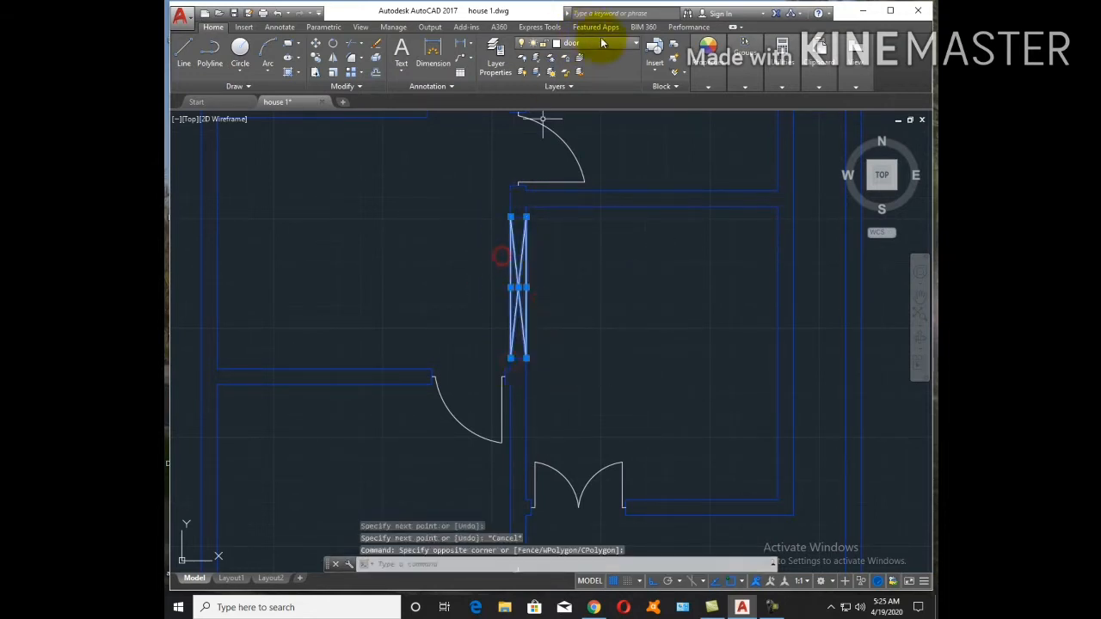
pyautogui.click(708, 67)
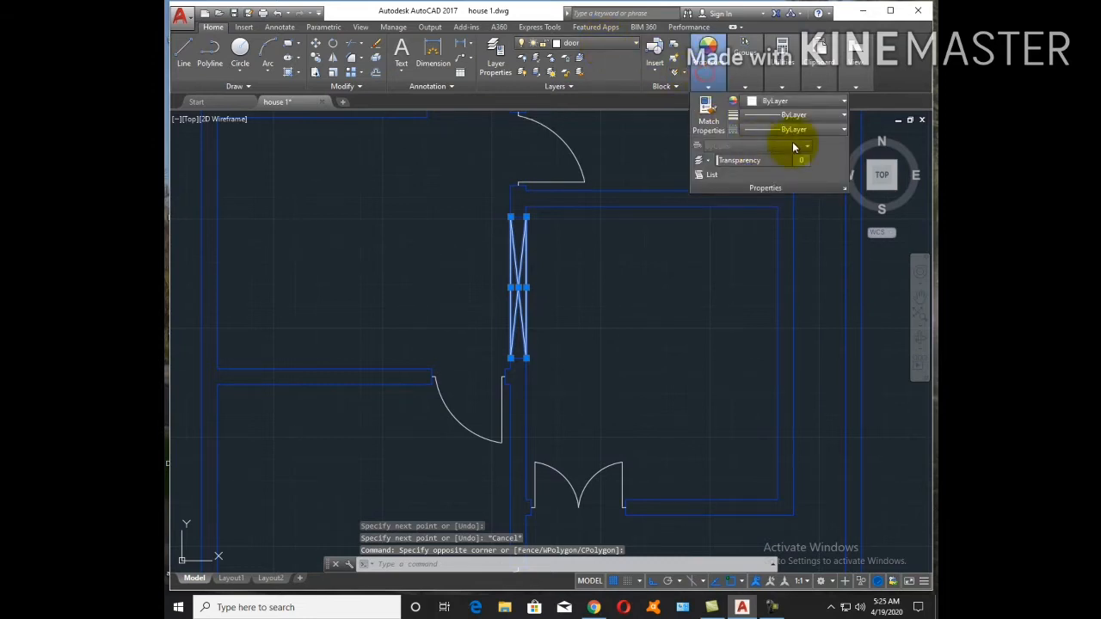
pyautogui.click(819, 130)
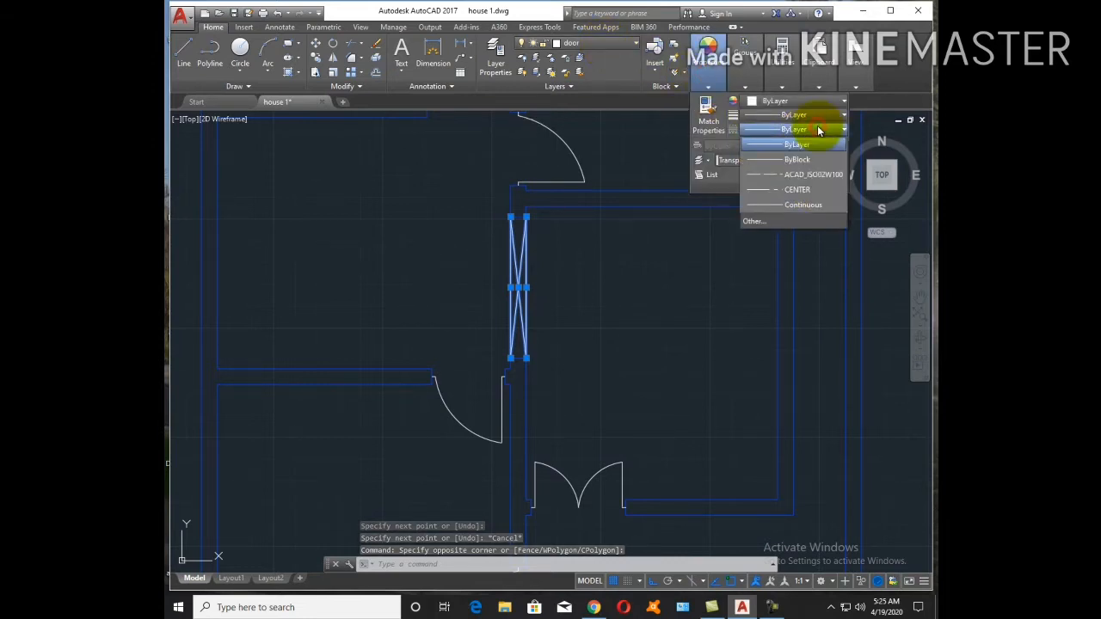
pyautogui.click(813, 175)
pyautogui.press('Escape')
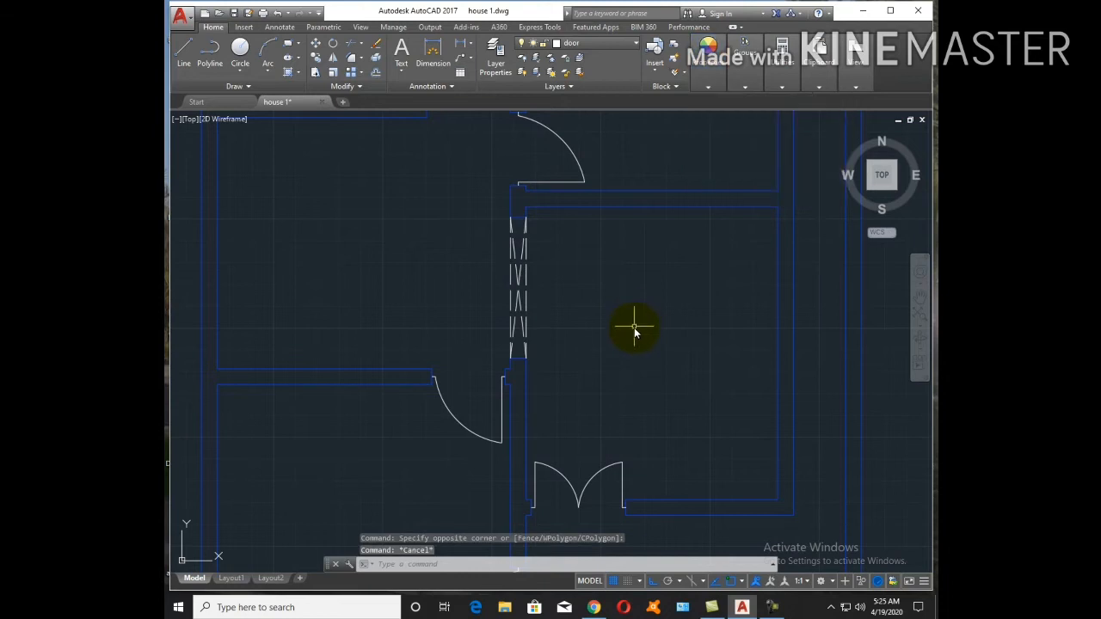
# Label the double-door room with horizontal single-line text reading "Family Hall" and "12'x14'" on a second line
pyautogui.scroll(-2, 635, 331)
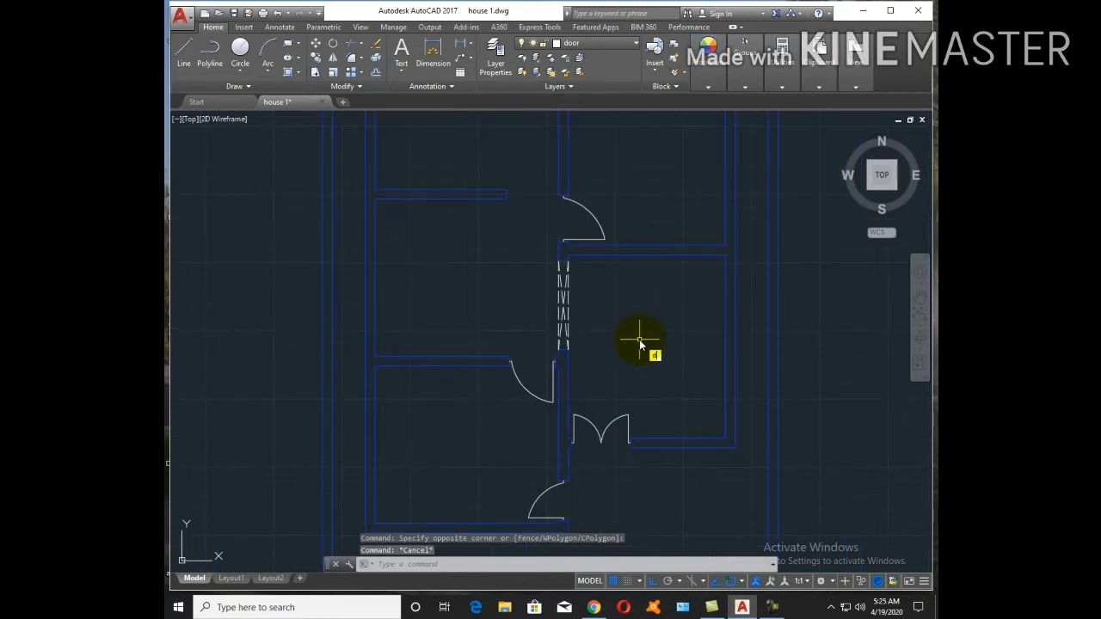
pyautogui.write('dt')
pyautogui.press('Return')
pyautogui.click(621, 323)
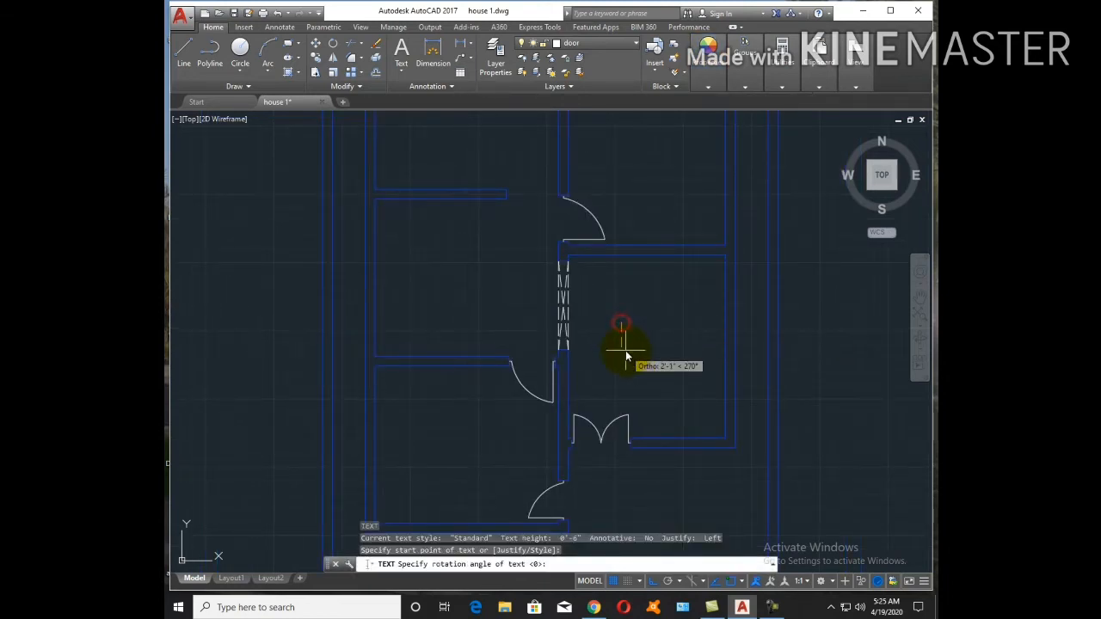
pyautogui.press('Return')
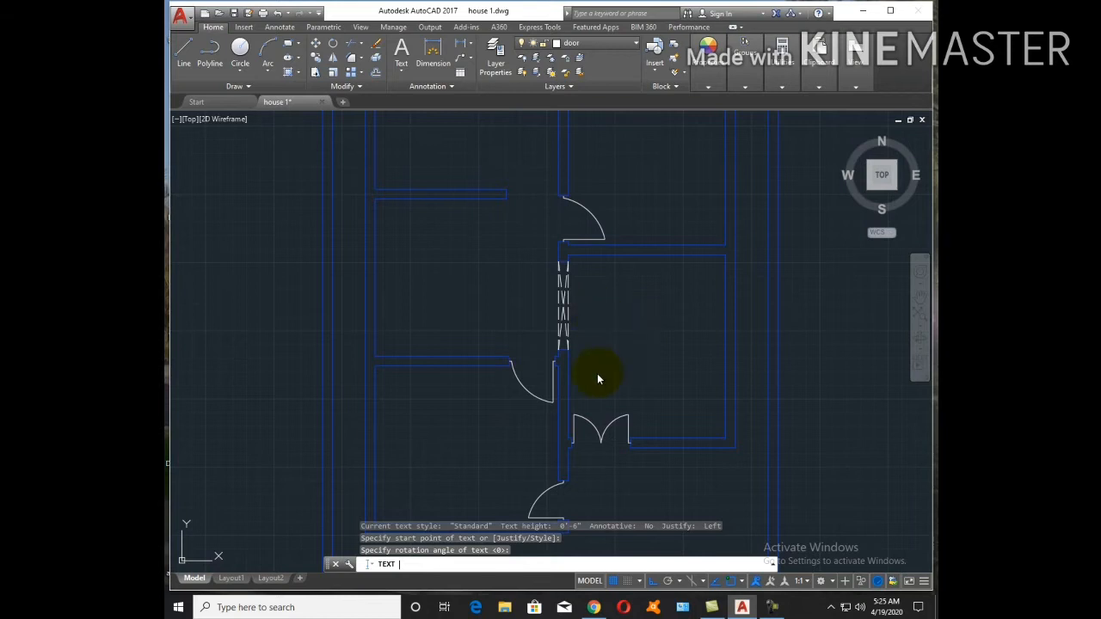
pyautogui.write('F')
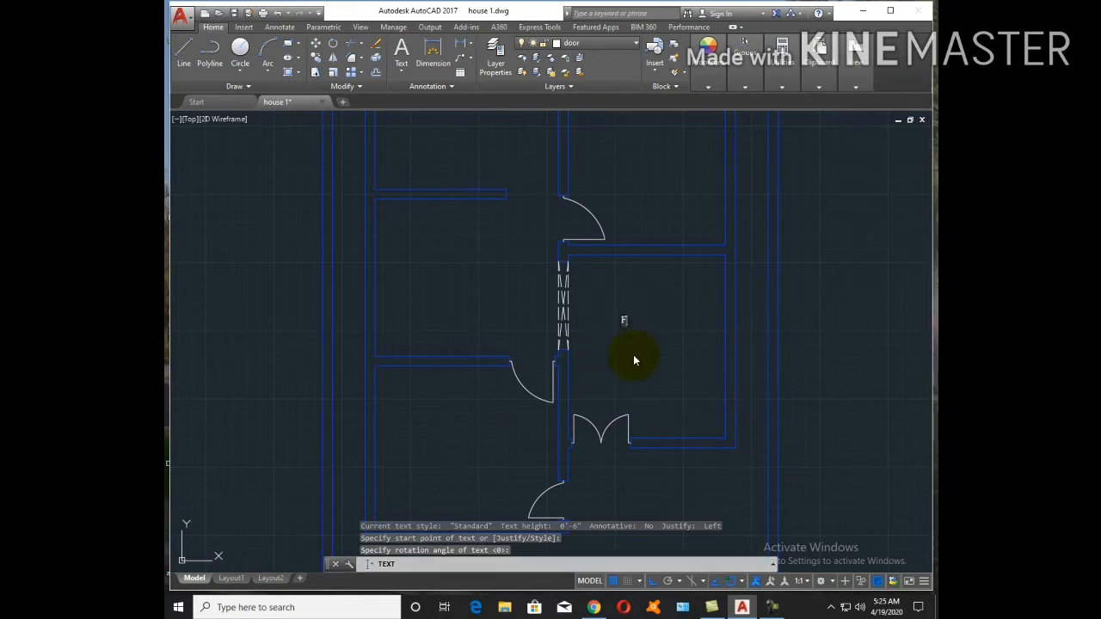
pyautogui.write('amil')
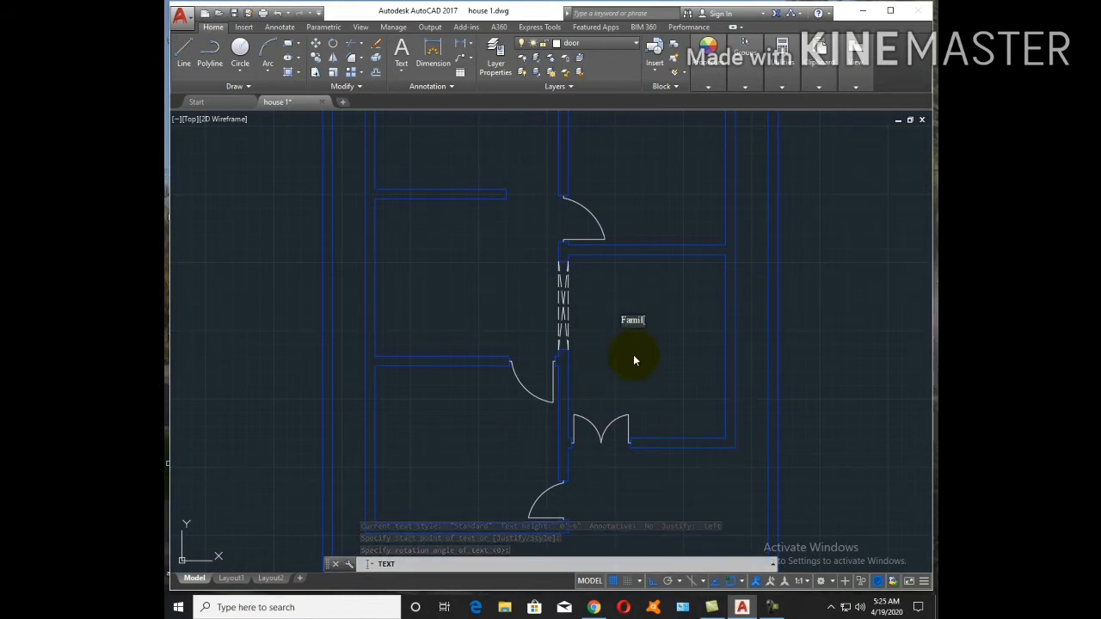
pyautogui.write('y Hall')
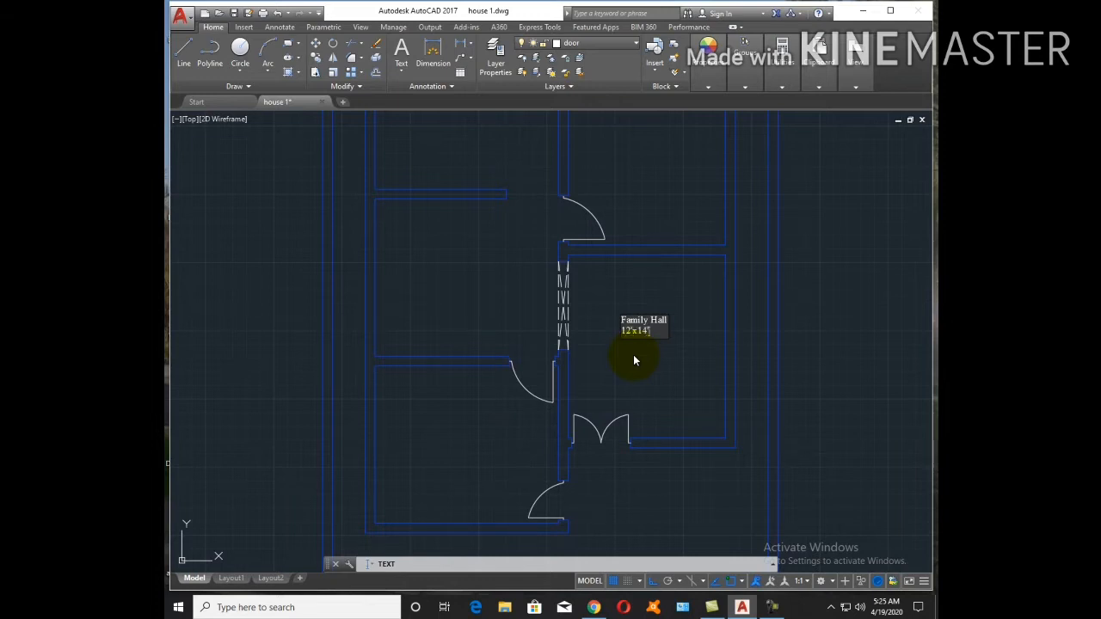
pyautogui.click(623, 331)
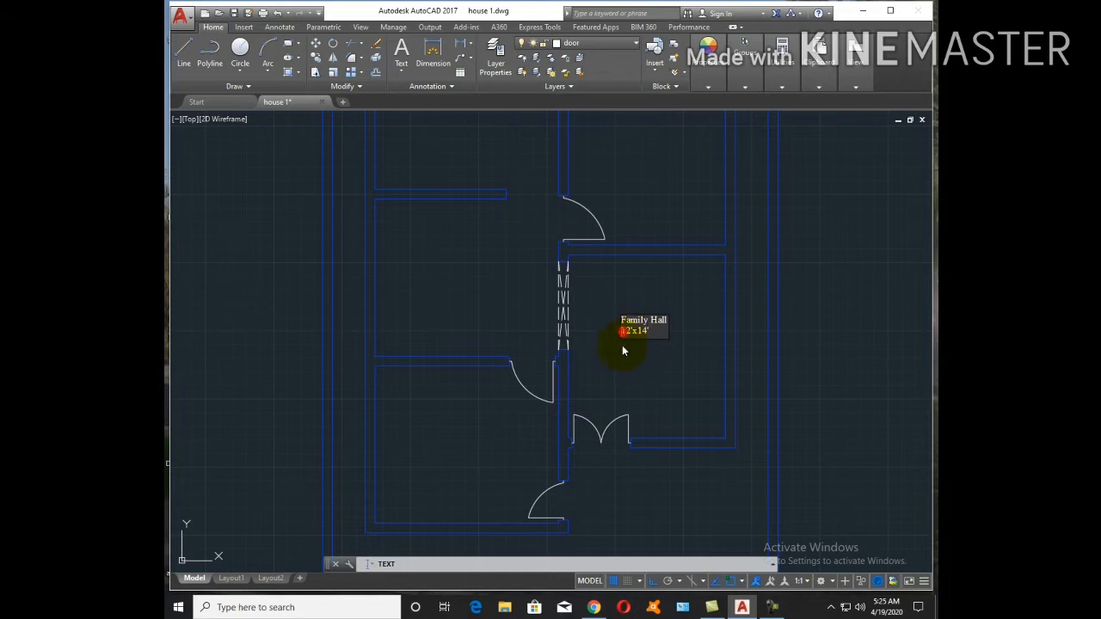
# Finish the Family Hall label with the size 12'x14' centred beneath the room name
pyautogui.click(666, 362)
pyautogui.press('Escape')
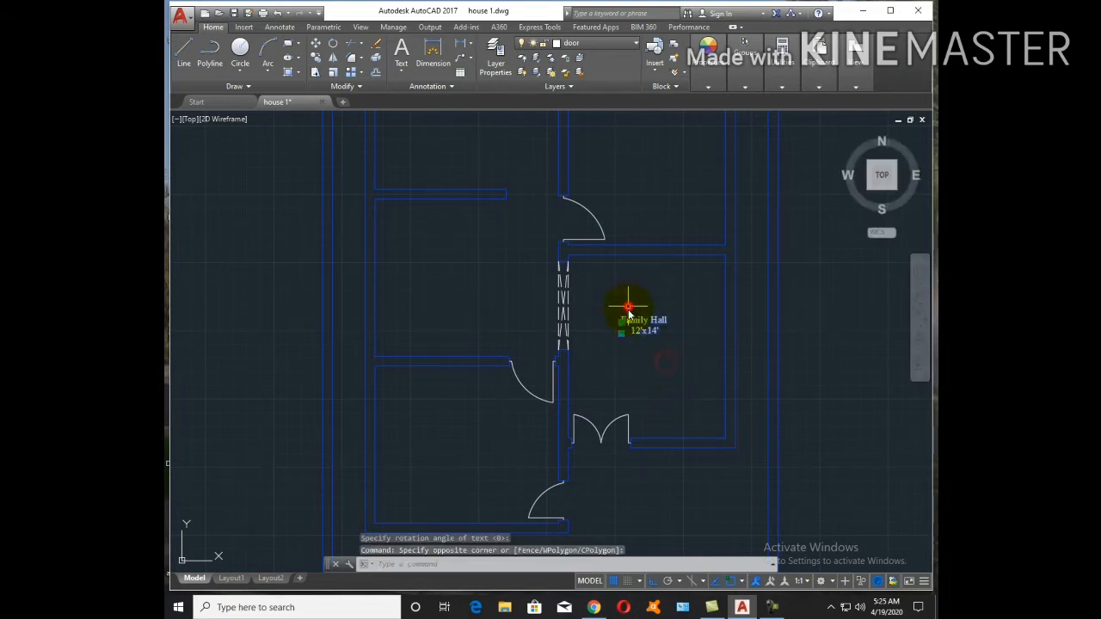
pyautogui.rightClick(665, 377)
pyautogui.press('Escape')
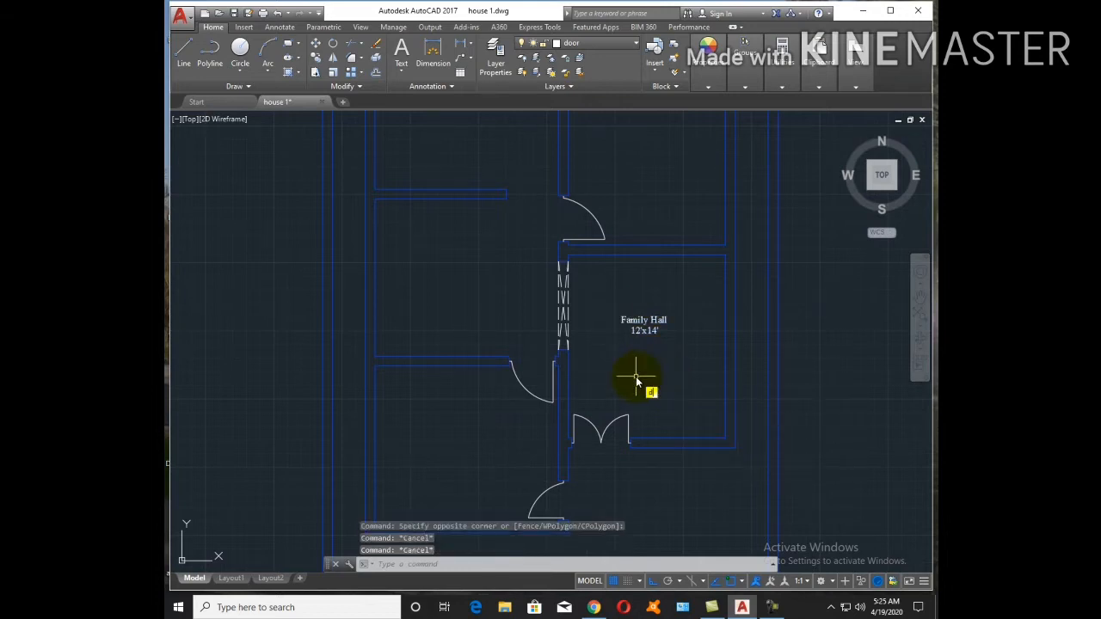
# Add a single-line text label reading Guest Room with 14'X12' beneath it in the room diagonally below the Family Hall
pyautogui.write('dt')
pyautogui.press('Return')
pyautogui.moveTo(528, 422); pyautogui.dragTo(585, 290, button='middle')
pyautogui.click(567, 294)
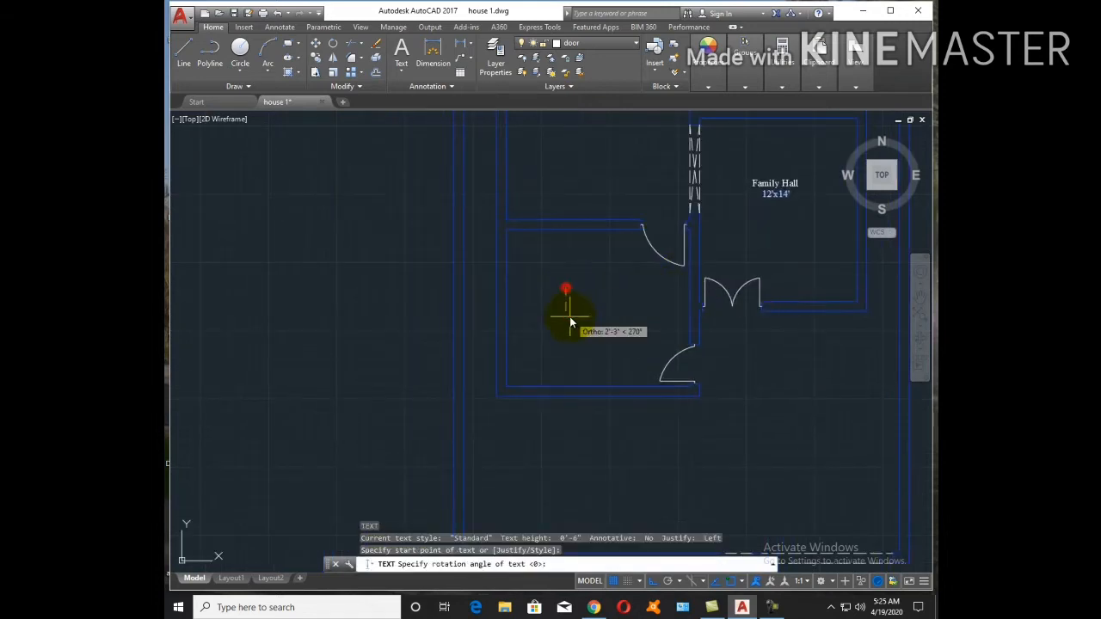
pyautogui.press('Return')
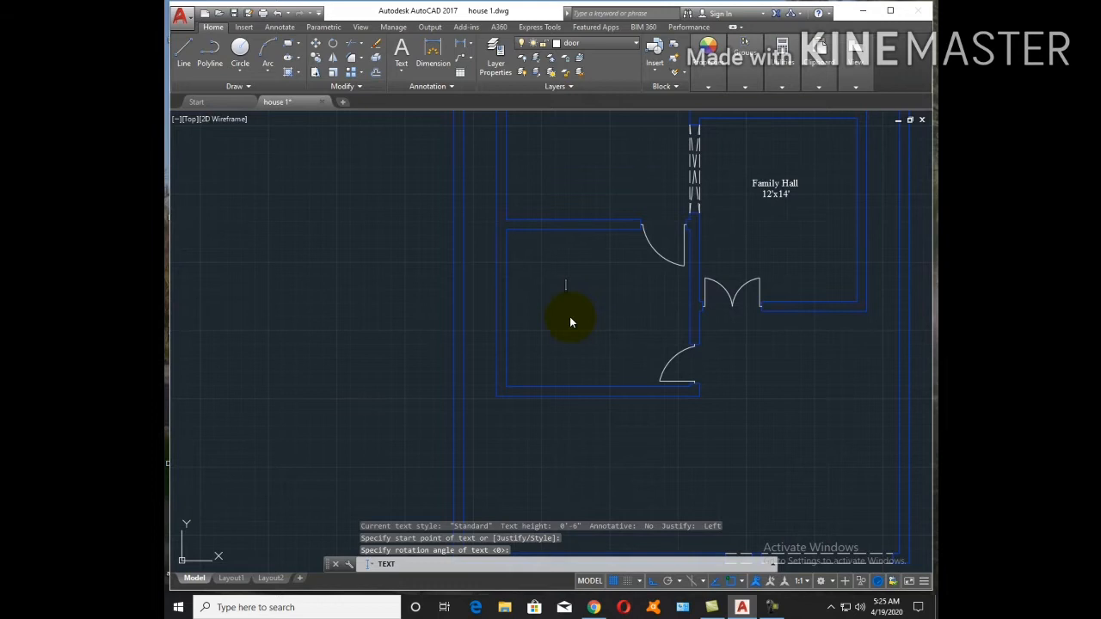
pyautogui.write('Guest')
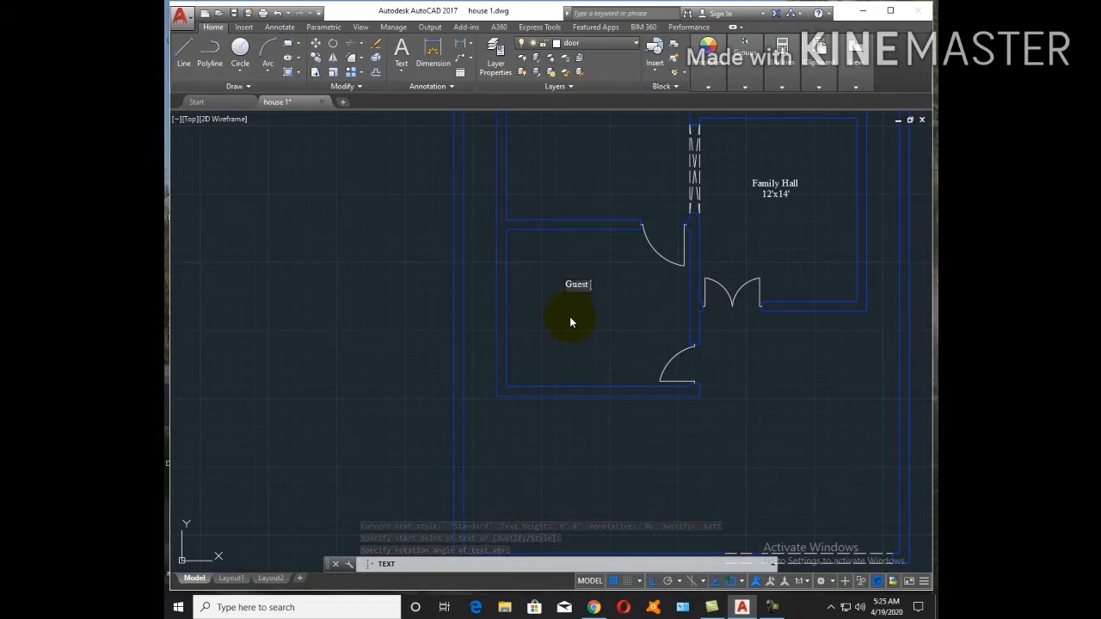
pyautogui.write(' Room')
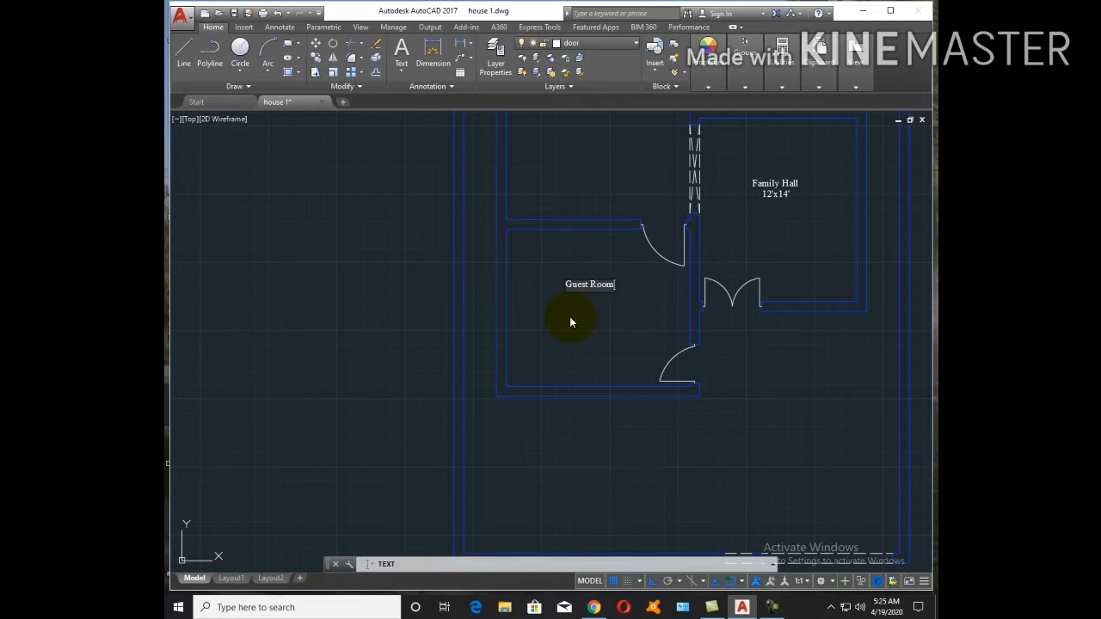
pyautogui.press('Return')
pyautogui.press('Return')
pyautogui.press('Return')
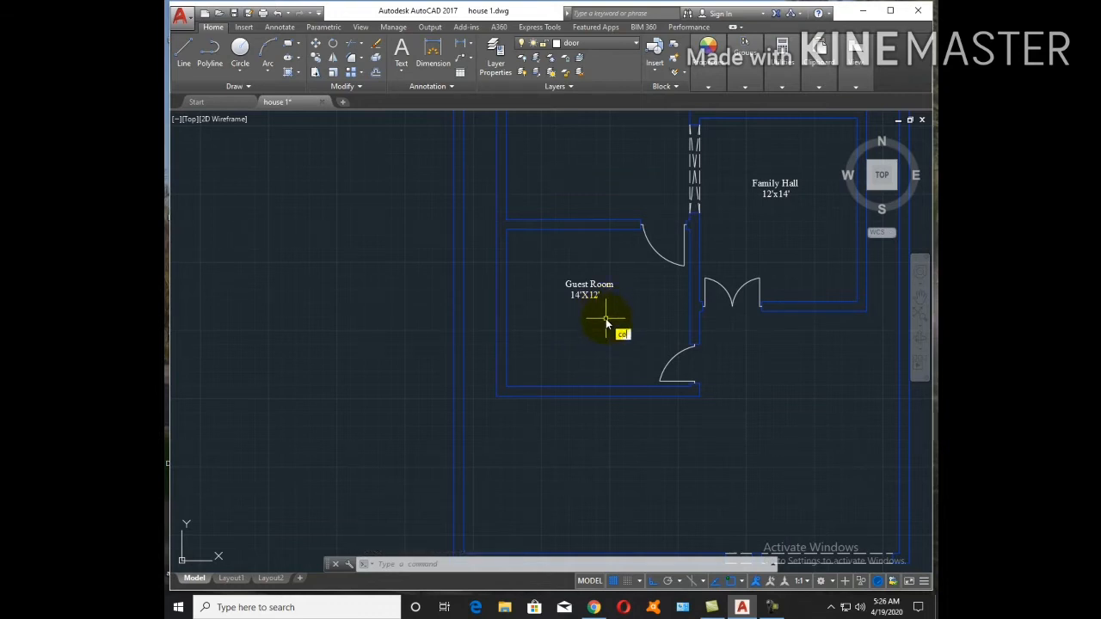
# Copy the two-line Guest Room label into the room directly above it
pyautogui.press('Return')
pyautogui.click(583, 288)
pyautogui.press('Return')
pyautogui.click(586, 325)
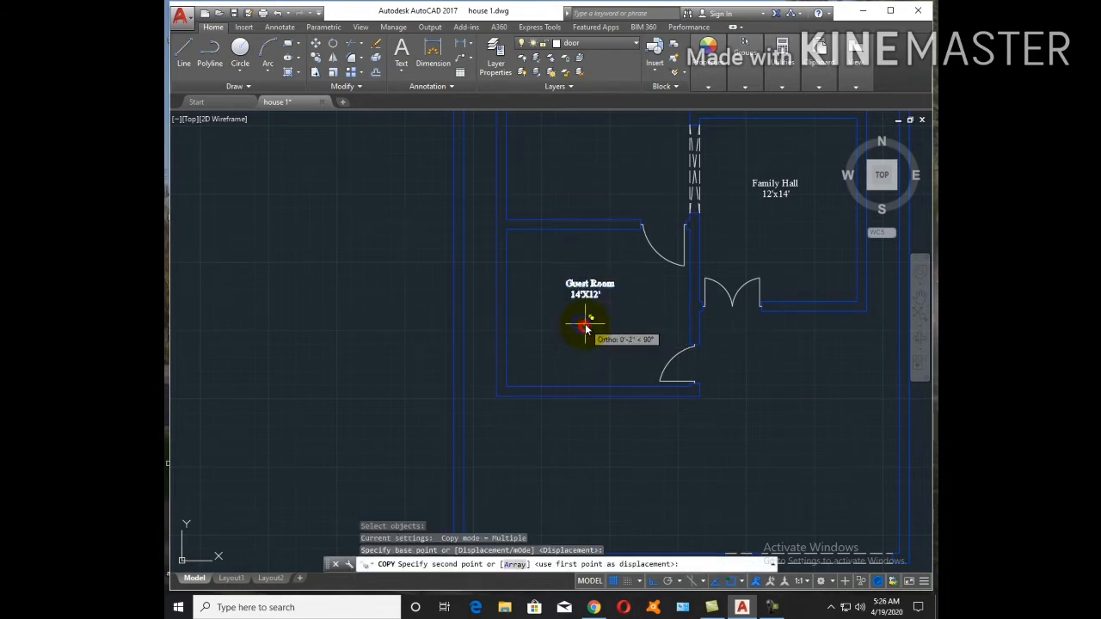
pyautogui.scroll(3, 603, 284)
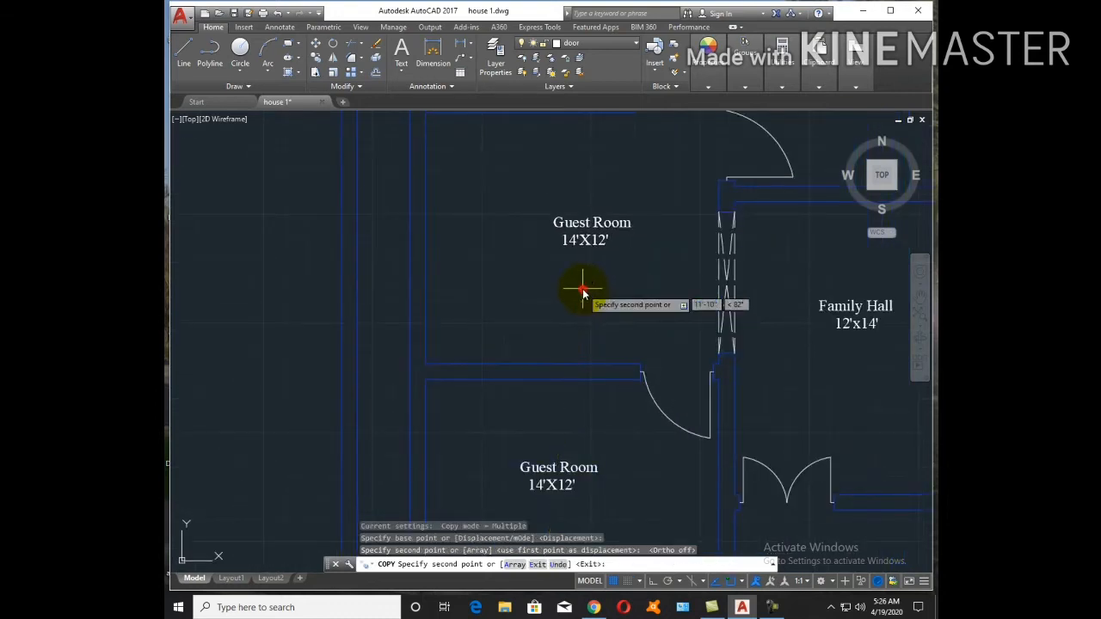
pyautogui.click(583, 292)
pyautogui.press('Return')
# Change the name in the copied label above the guest room to Dining Hall
pyautogui.doubleClick(580, 225)
pyautogui.write('d')
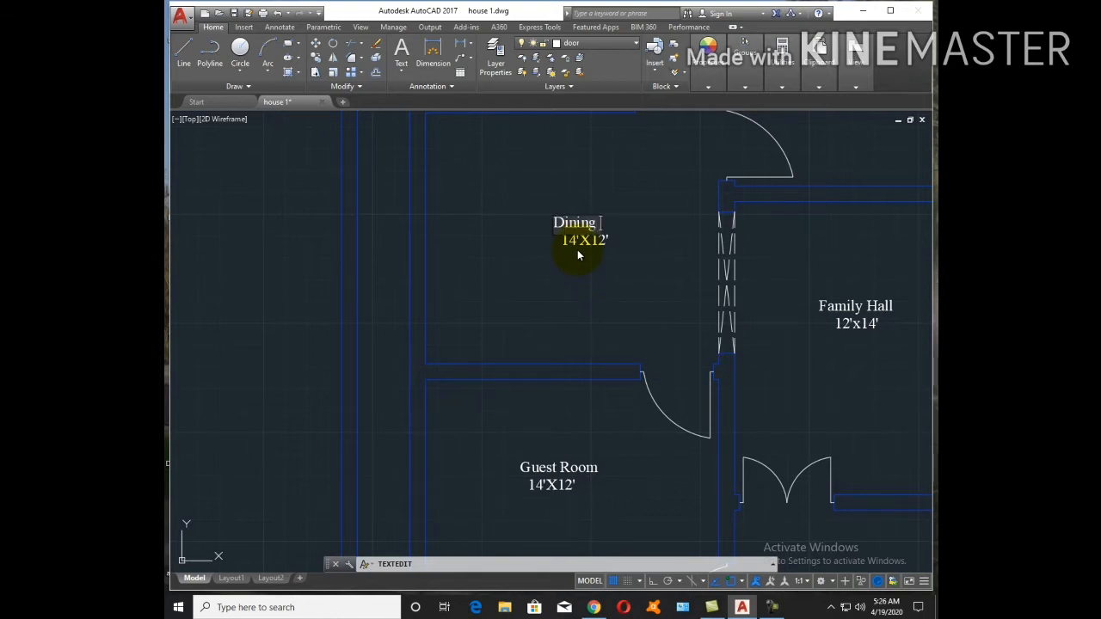
pyautogui.write('ining hall')
pyautogui.click(606, 221)
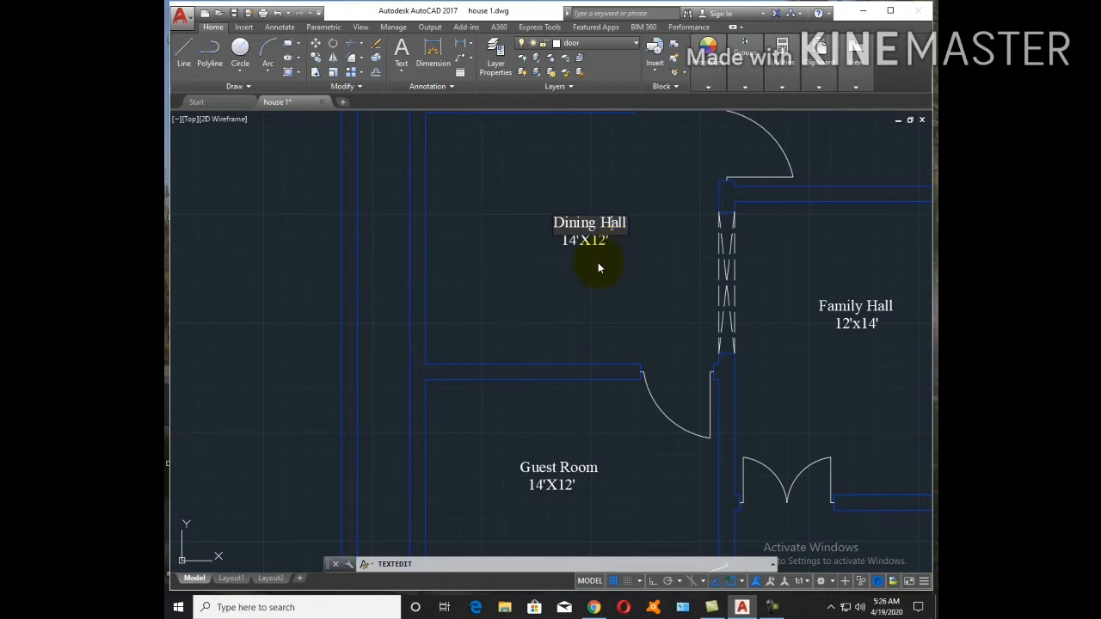
pyautogui.click(598, 262)
pyautogui.press('Escape')
# Copy the Dining Hall name and size text into the room above the Family Hall
pyautogui.scroll(-4, 600, 288)
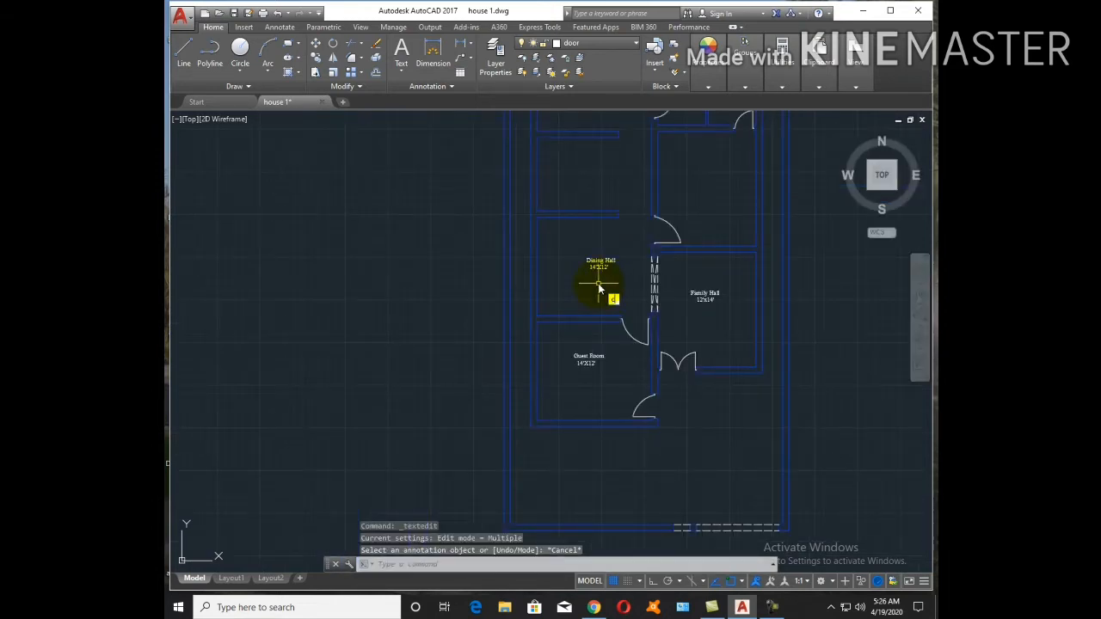
pyautogui.write('co')
pyautogui.press('Return')
pyautogui.scroll(3, 600, 288)
pyautogui.click(582, 222)
pyautogui.click(614, 276)
pyautogui.press('Return')
pyautogui.click(647, 296)
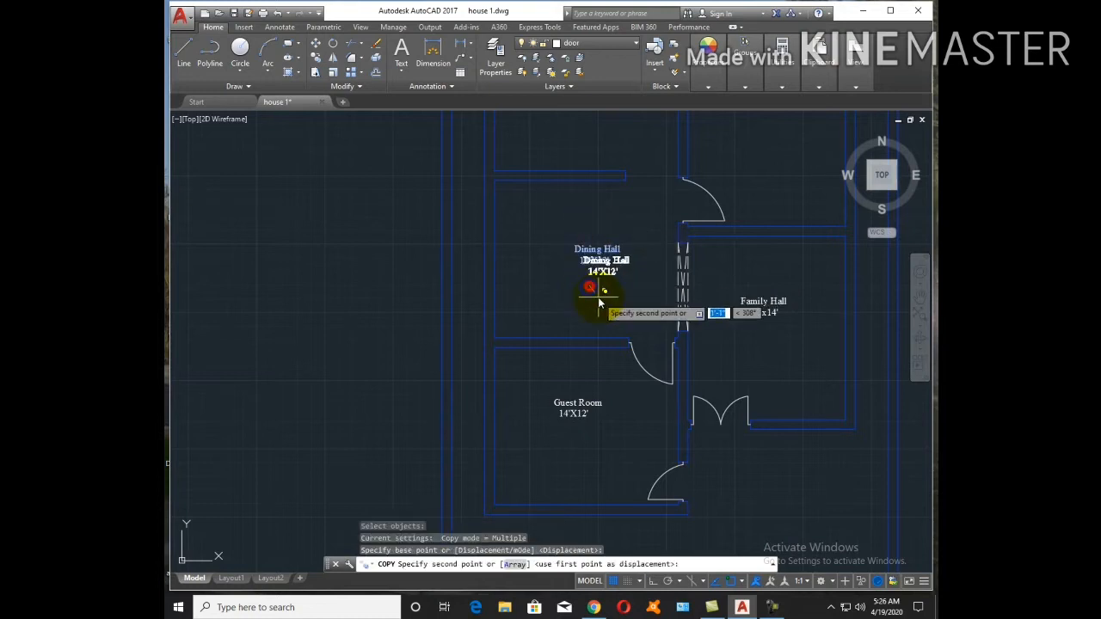
pyautogui.scroll(3, 684, 277)
pyautogui.click(688, 280)
pyautogui.press('Escape')
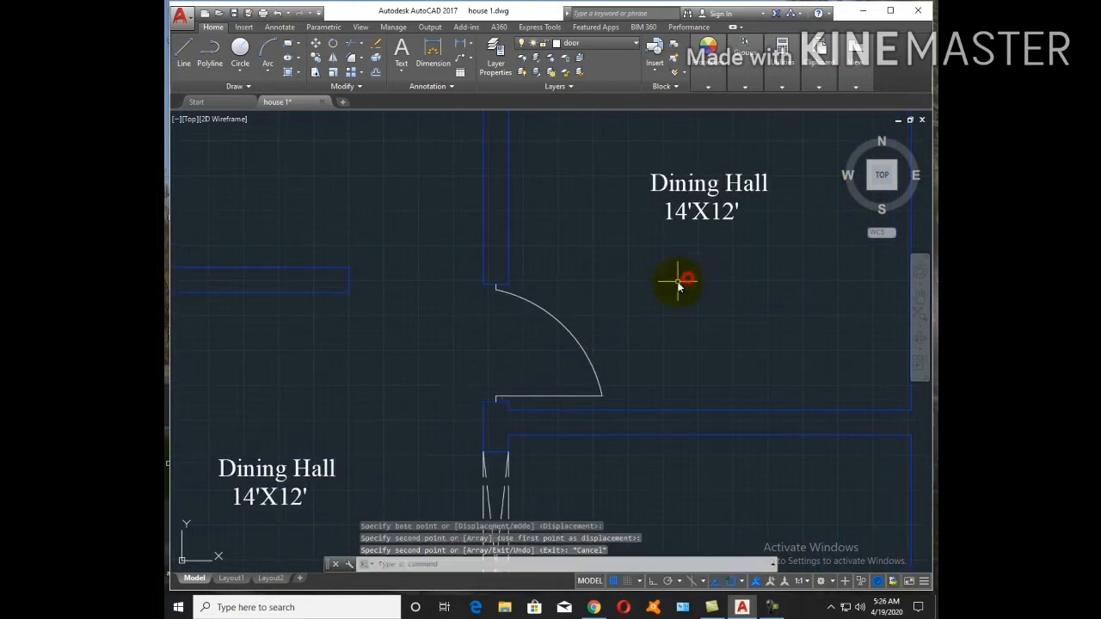
# Change the name in the copied label above the Family Hall to Bed Room
pyautogui.scroll(-3, 693, 226)
pyautogui.doubleClick(690, 229)
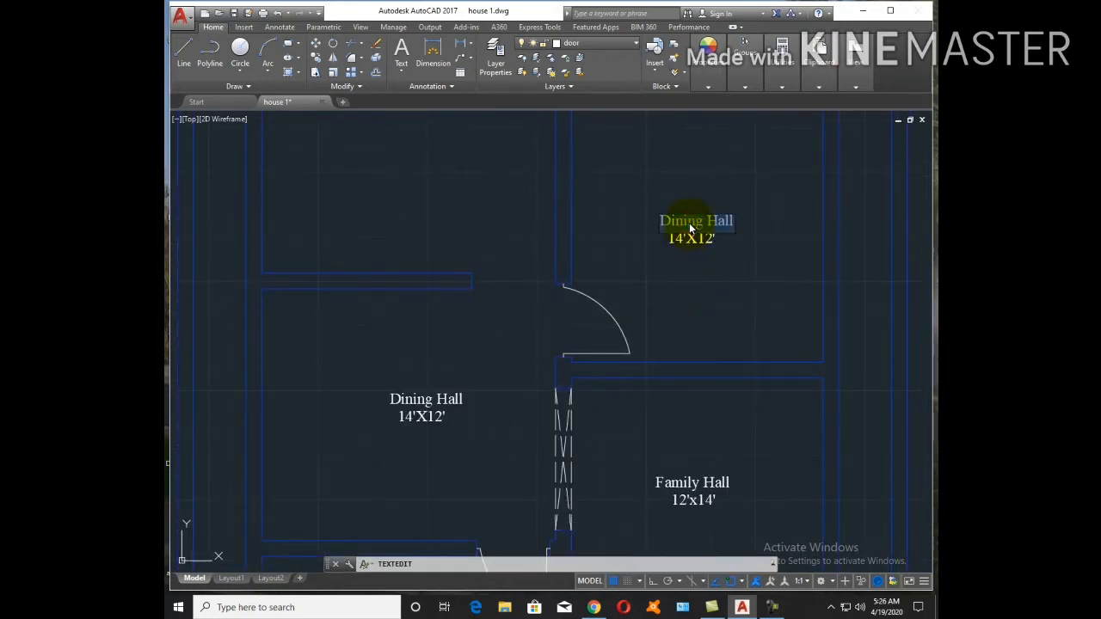
pyautogui.write('Bed room')
pyautogui.click(694, 221)
pyautogui.press('BackSpace')
pyautogui.write('Room')
pyautogui.scroll(2, 697, 215)
# Set the size text under the Bed Room name to 12'X14'
pyautogui.click(679, 250)
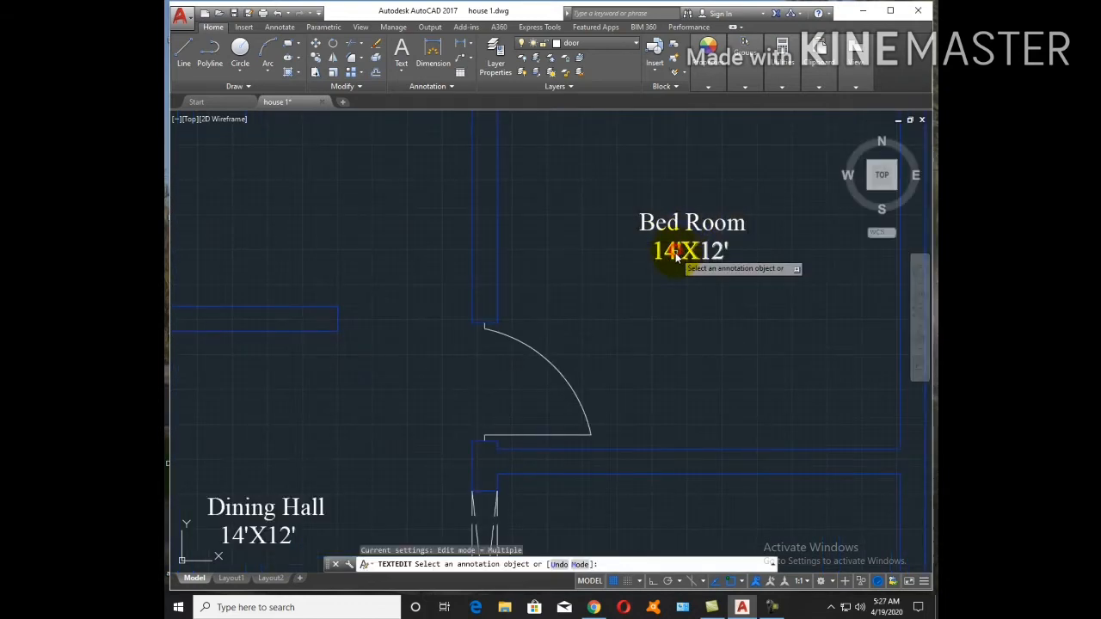
pyautogui.click(679, 249)
pyautogui.press('BackSpace')
pyautogui.write('2')
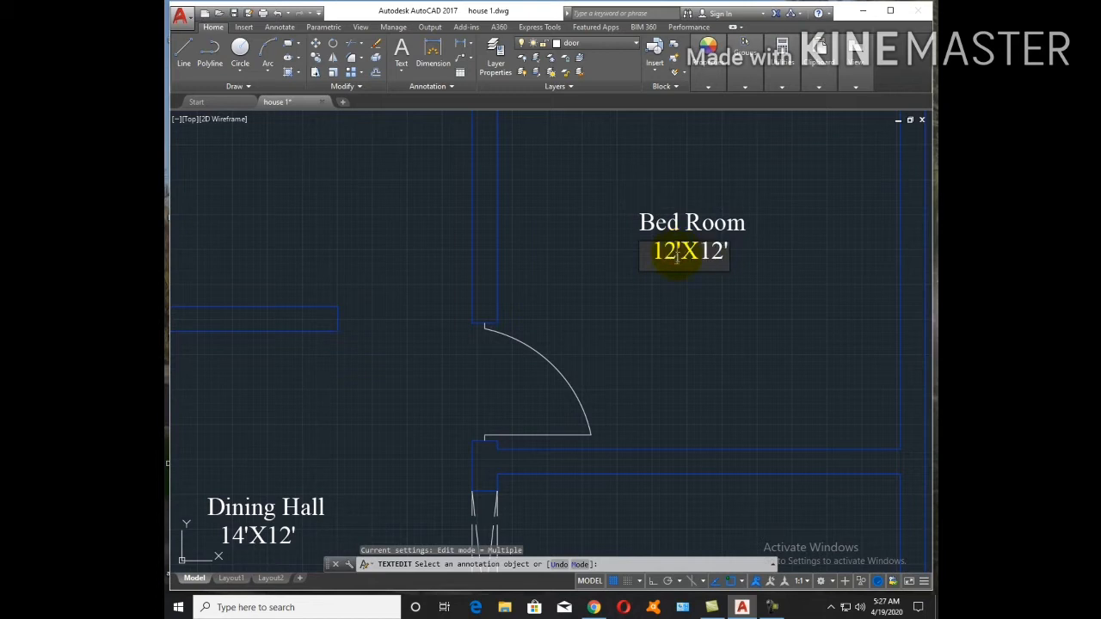
pyautogui.press('Delete')
pyautogui.write('4')
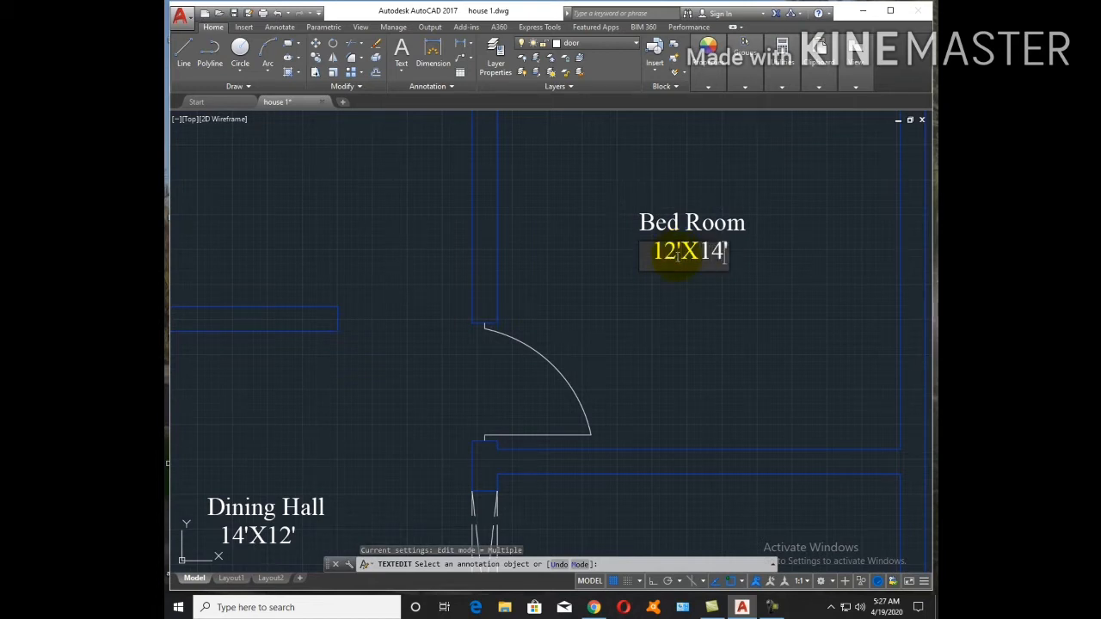
pyautogui.click(695, 320)
pyautogui.press('Escape')
# Copy the Bed Room name and size text into the room above the Dining Hall
pyautogui.scroll(-5, 697, 323)
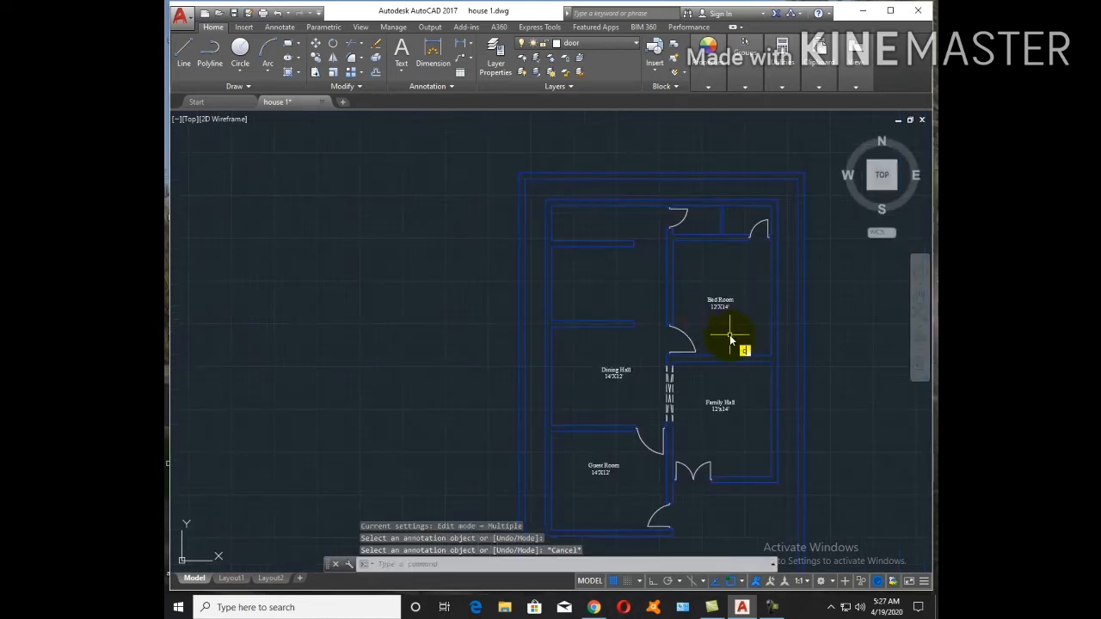
pyautogui.write('co')
pyautogui.press('Return')
pyautogui.scroll(5, 723, 331)
pyautogui.click(732, 309)
pyautogui.click(691, 224)
pyautogui.press('Return')
pyautogui.click(718, 294)
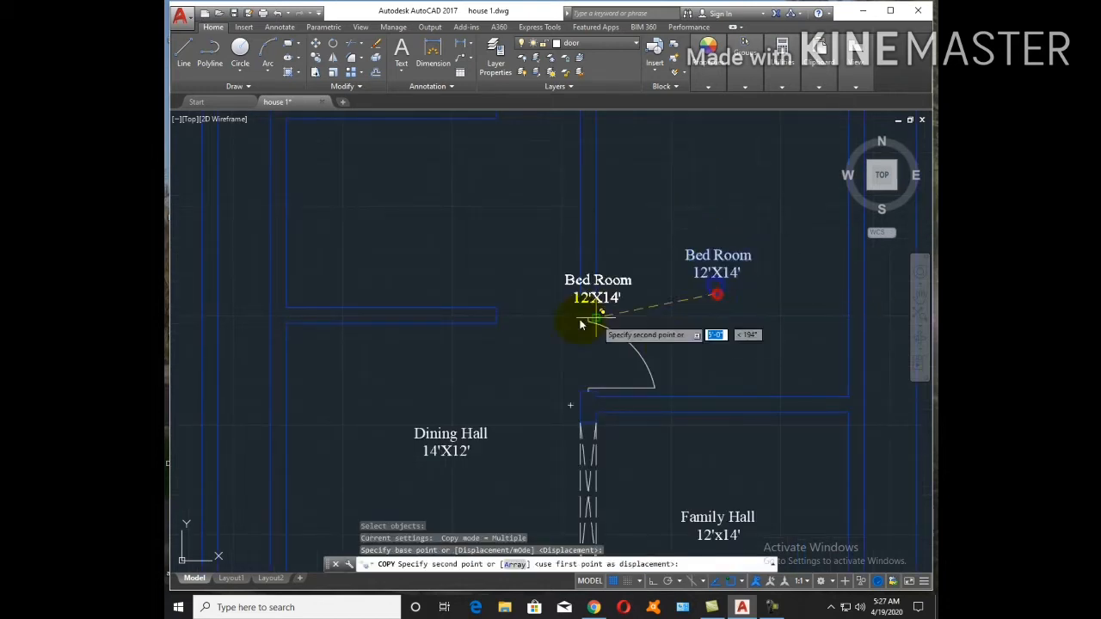
pyautogui.moveTo(578, 321); pyautogui.dragTo(759, 380, button='middle')
pyautogui.click(612, 300)
pyautogui.press('Escape')
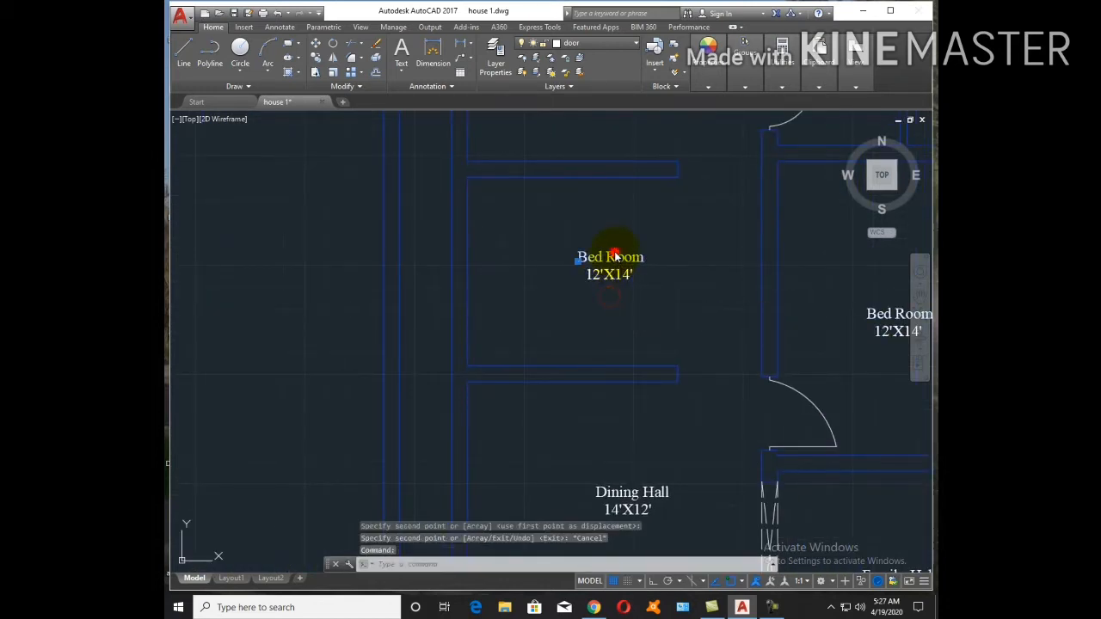
# Change the copied label above the Dining Hall to KITCHEN with the size 9'X14'
pyautogui.doubleClick(616, 256)
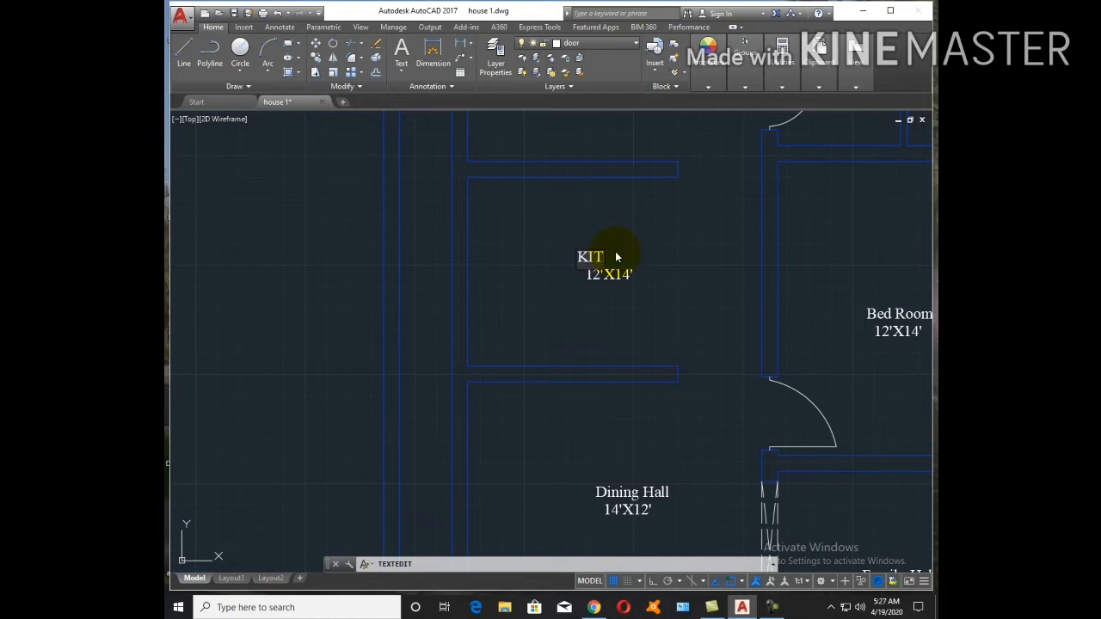
pyautogui.write('KITCHEN')
pyautogui.press('Return')
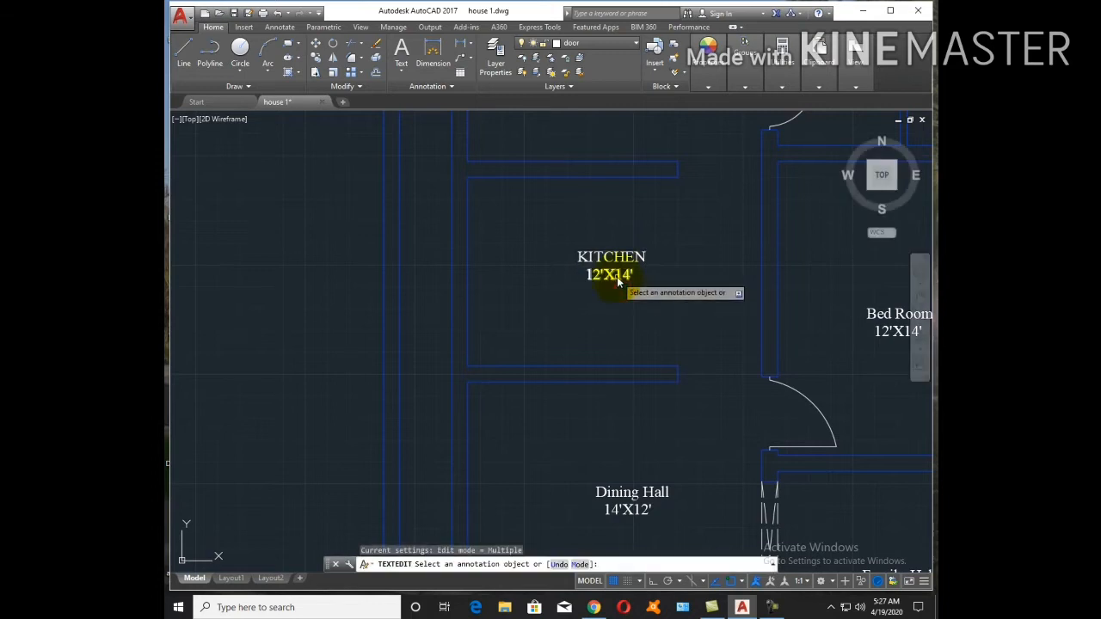
pyautogui.click(604, 275)
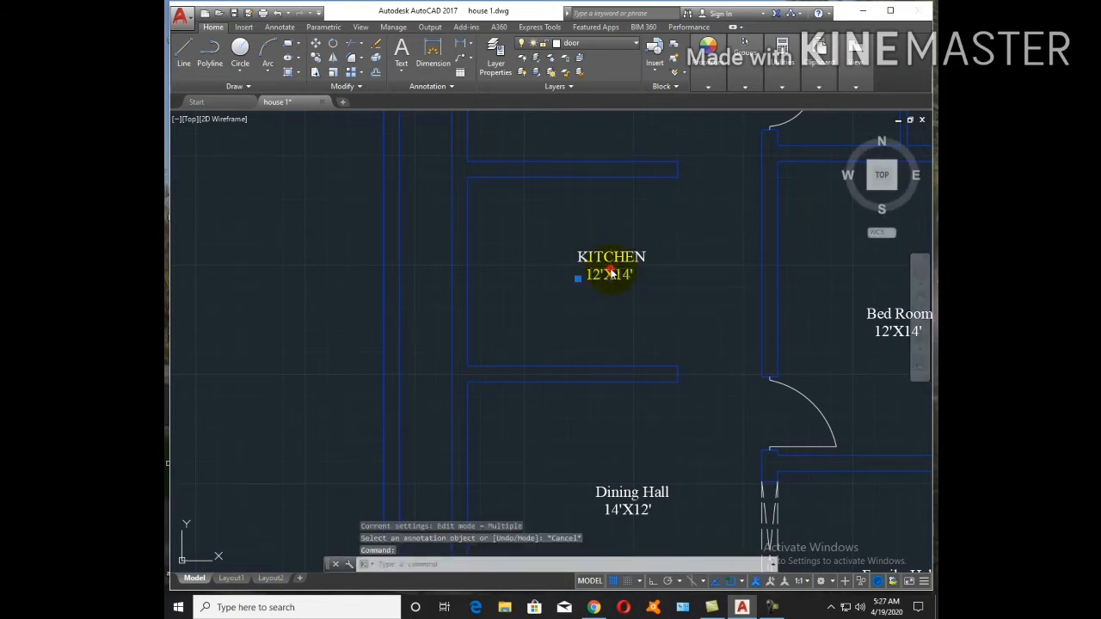
pyautogui.click(602, 273)
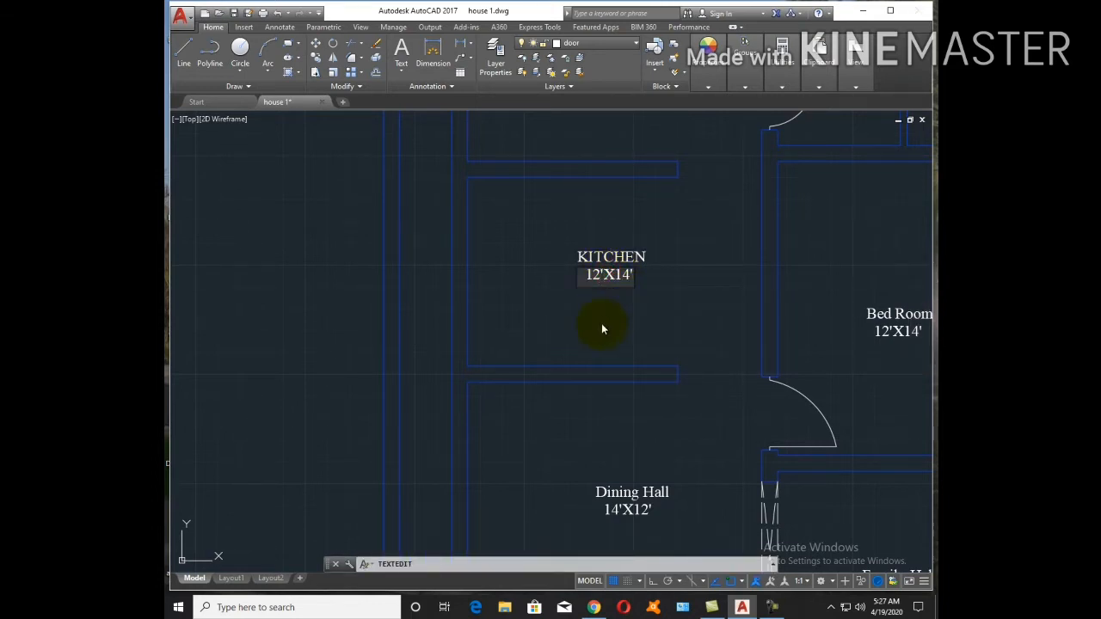
pyautogui.press('BackSpace')
pyautogui.press('BackSpace')
pyautogui.write('9')
pyautogui.press('Return')
# Copy the KITCHEN name and size text into the narrow room above the kitchen
pyautogui.moveTo(652, 289); pyautogui.dragTo(621, 403, button='middle')
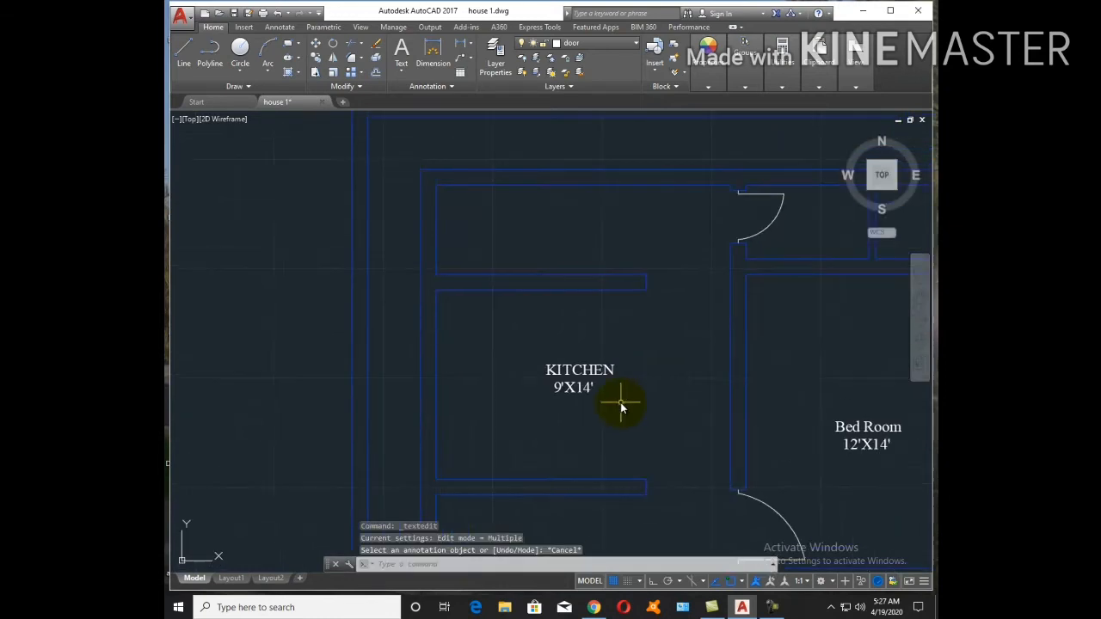
pyautogui.write('CO')
pyautogui.press('Return')
pyautogui.click(621, 399)
pyautogui.click(576, 363)
pyautogui.press('Return')
pyautogui.click(588, 419)
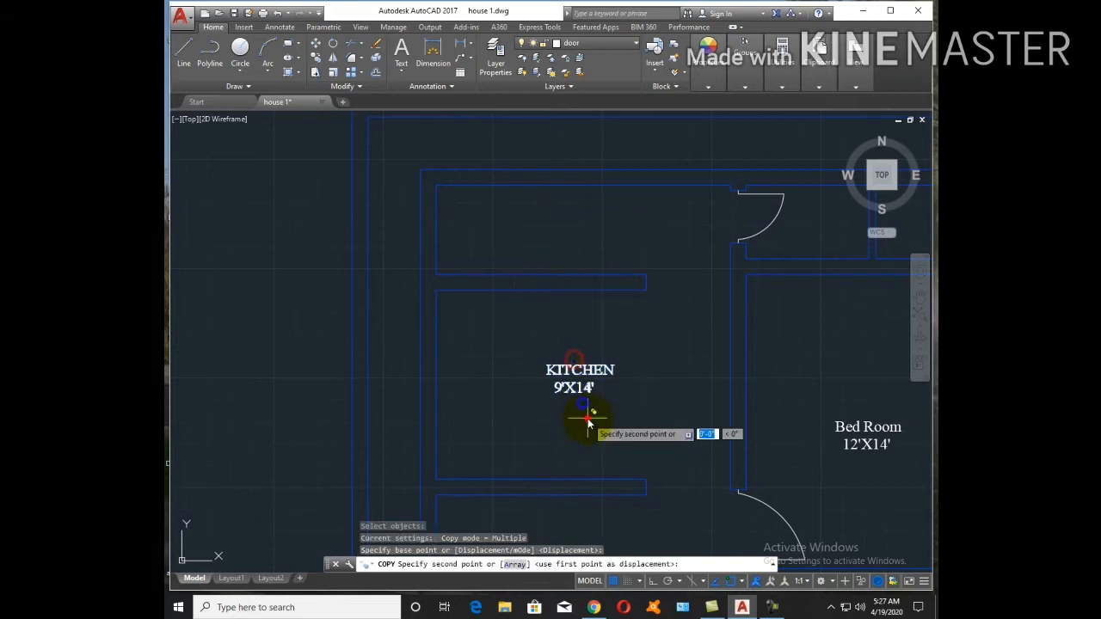
pyautogui.click(565, 274)
pyautogui.press('Return')
# Change the copied label above the kitchen to LAUNDRY with the size 5'X14'
pyautogui.doubleClick(564, 230)
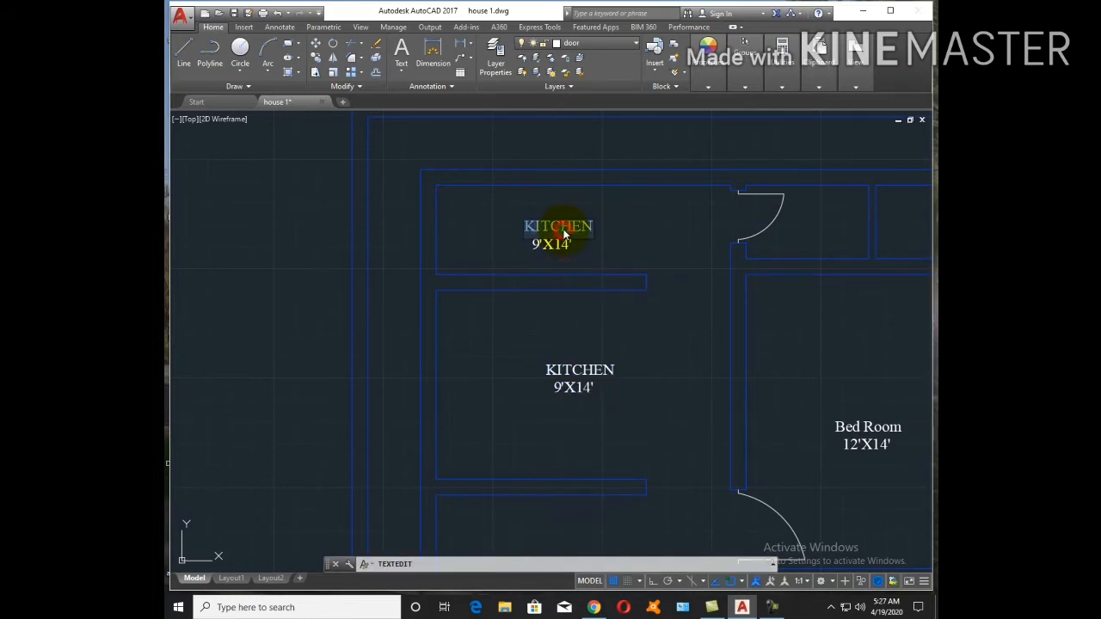
pyautogui.write('LAUNDRY')
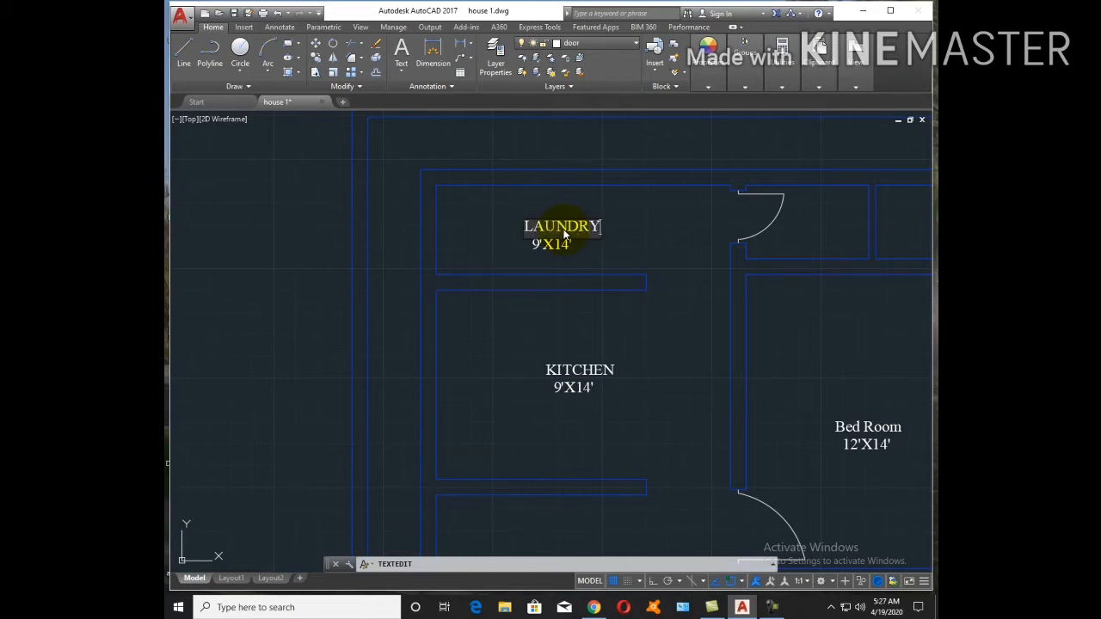
pyautogui.click(638, 238)
pyautogui.click(552, 245)
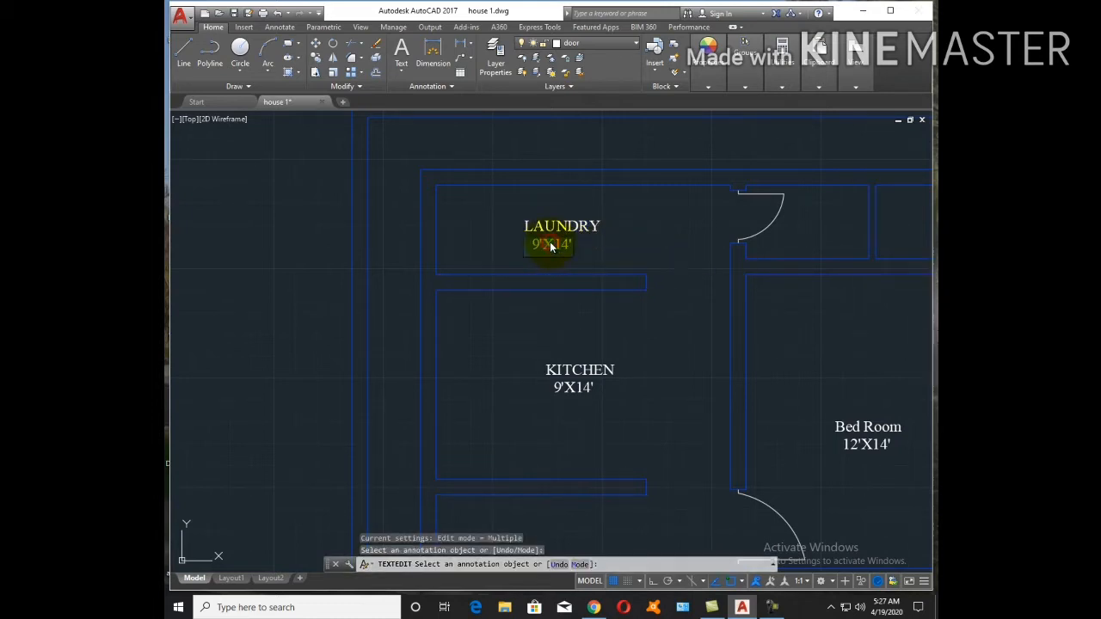
pyautogui.scroll(4, 551, 245)
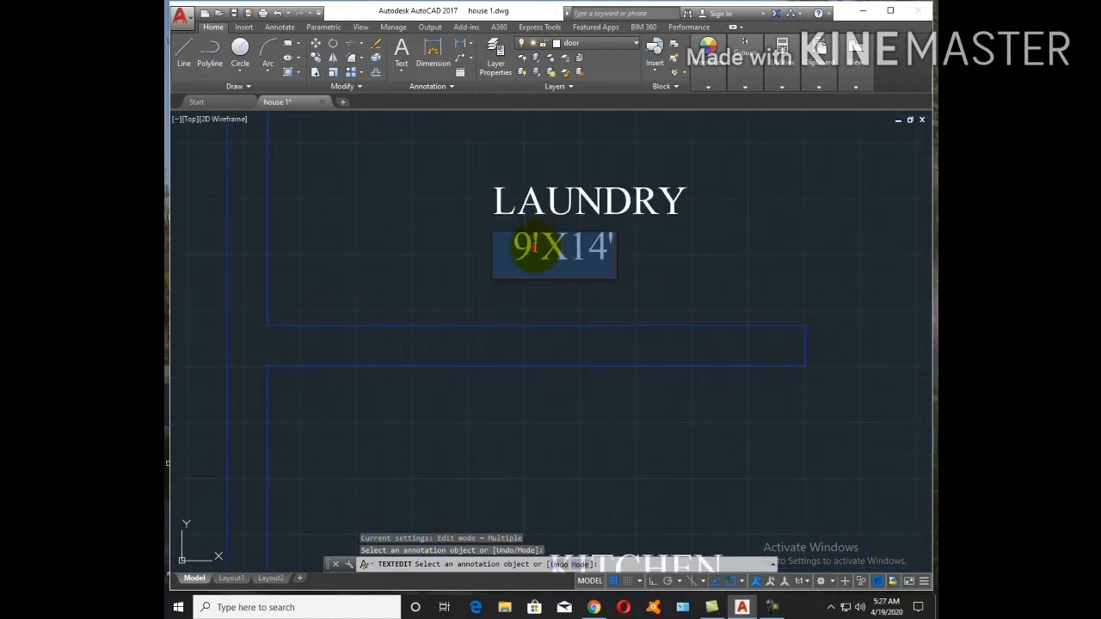
pyautogui.press('BackSpace')
pyautogui.write('5')
pyautogui.click(681, 318)
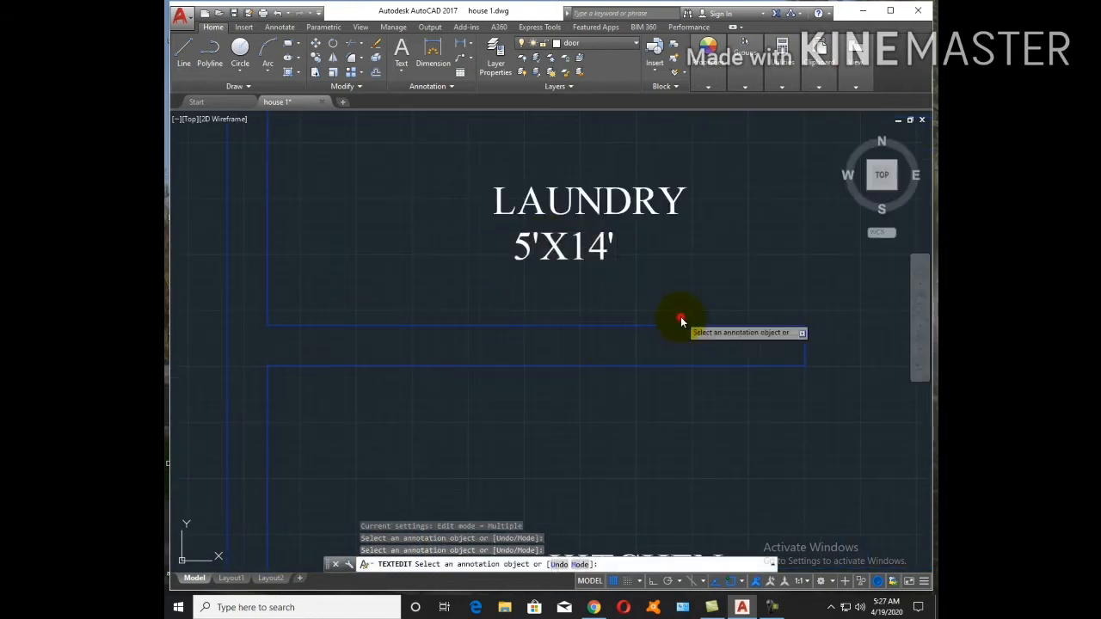
pyautogui.press('Escape')
# Copy the LAUNDRY name and size text to the upper part of the bedroom, just below the small room beside the laundry
pyautogui.scroll(-4, 582, 303)
pyautogui.write('co')
pyautogui.press('Return')
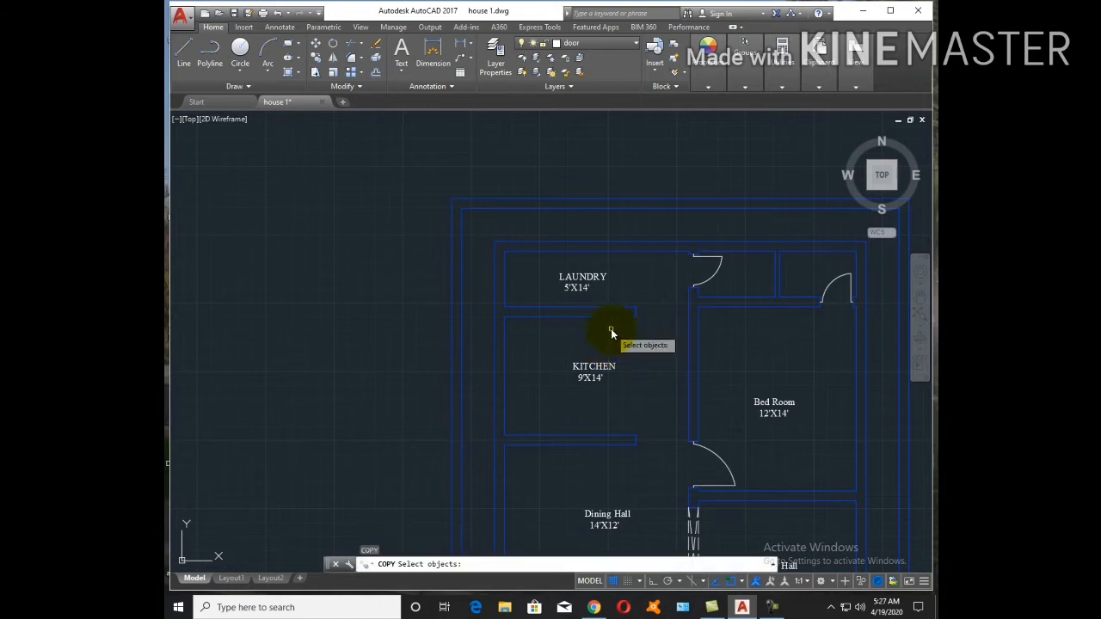
pyautogui.scroll(2, 614, 313)
pyautogui.click(598, 292)
pyautogui.click(551, 256)
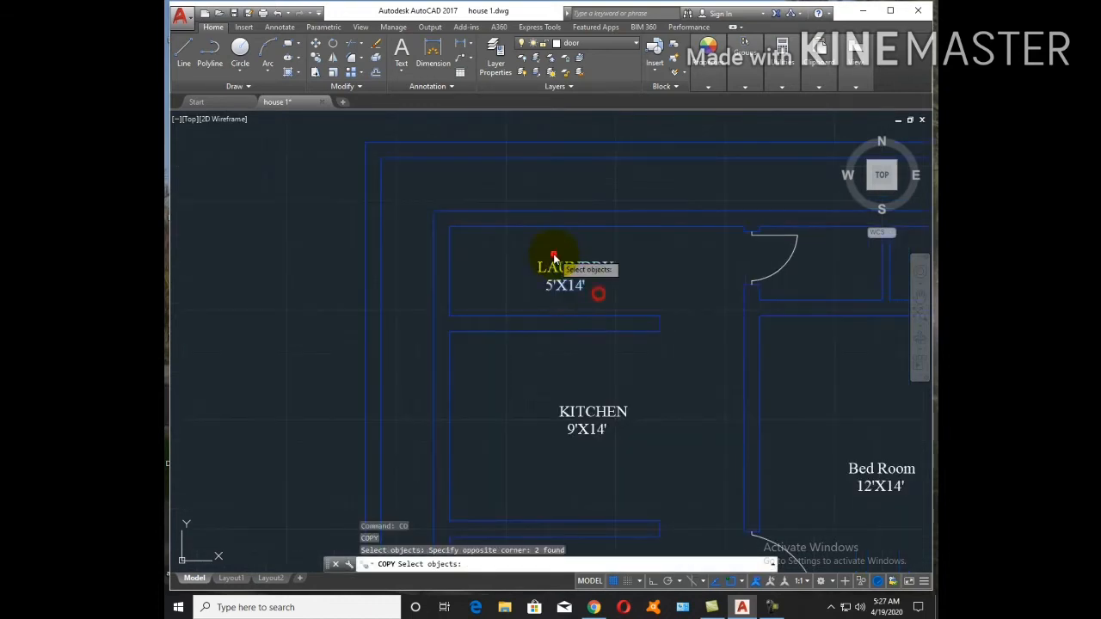
pyautogui.press('Return')
pyautogui.click(567, 310)
pyautogui.moveTo(777, 353); pyautogui.dragTo(516, 339, button='middle')
pyautogui.click(514, 373)
pyautogui.press('Escape')
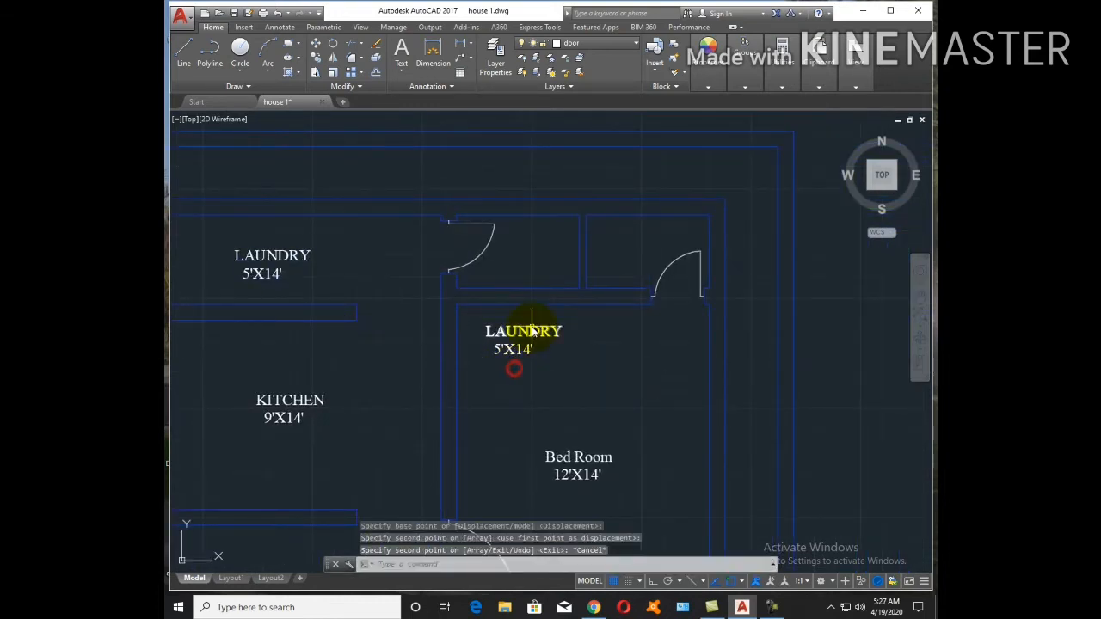
# Change the copied LAUNDRY name in the upper part of the bedroom to BATH
pyautogui.doubleClick(533, 332)
pyautogui.write('BATH')
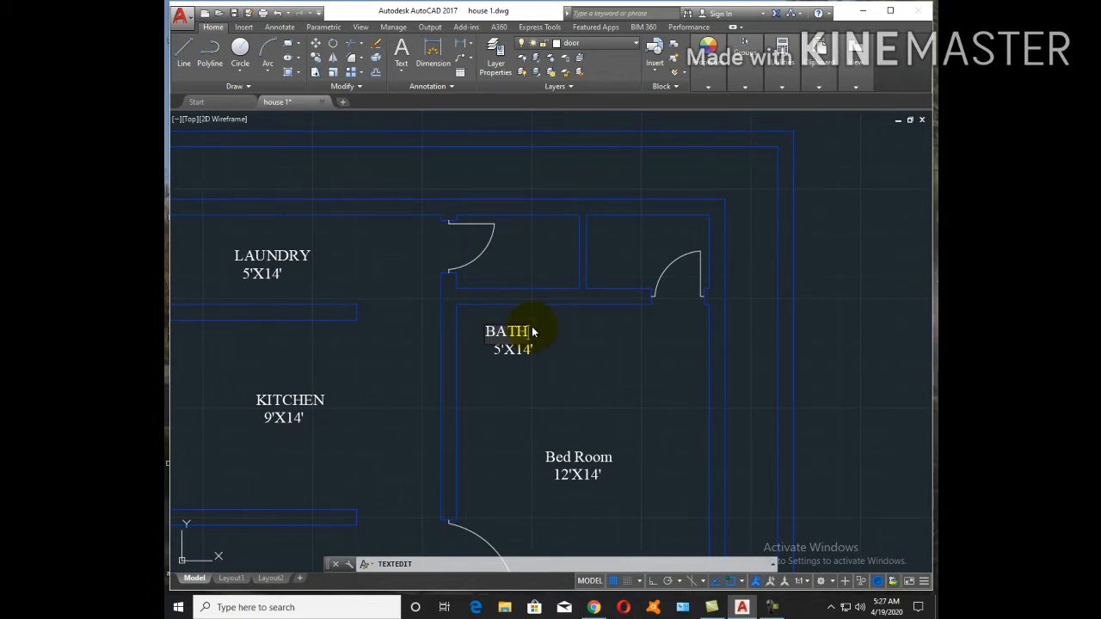
pyautogui.click(545, 364)
# Measure the upper wall of the small room beside the laundry with a linear dimension, without placing it
pyautogui.write('DL')
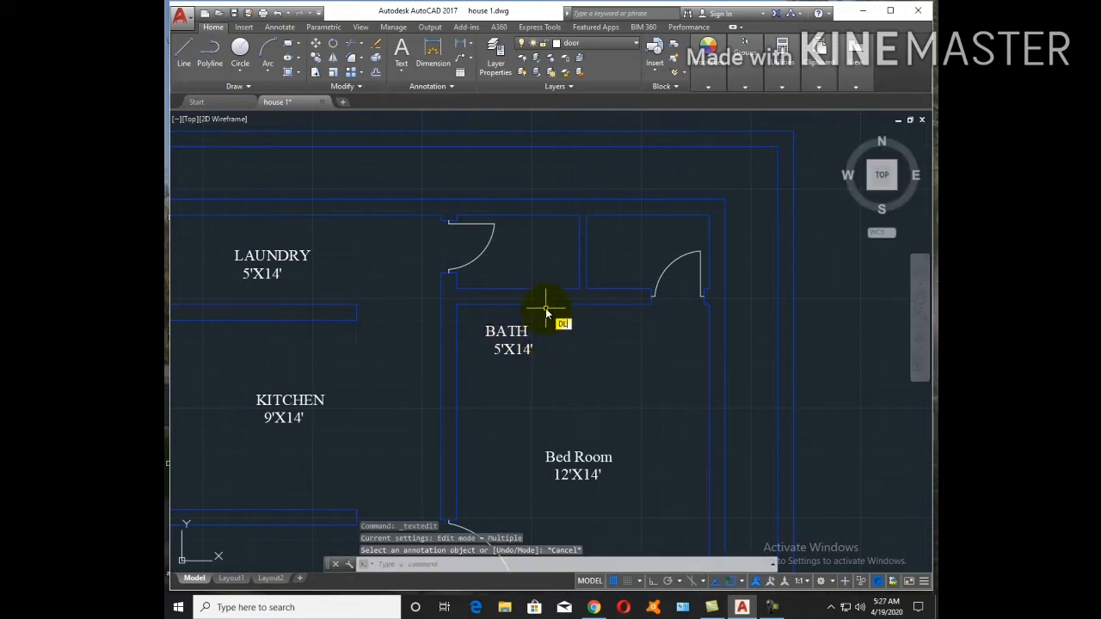
pyautogui.write('I')
pyautogui.press('Return')
pyautogui.press('Return')
pyautogui.click(566, 215)
pyautogui.press('Escape')
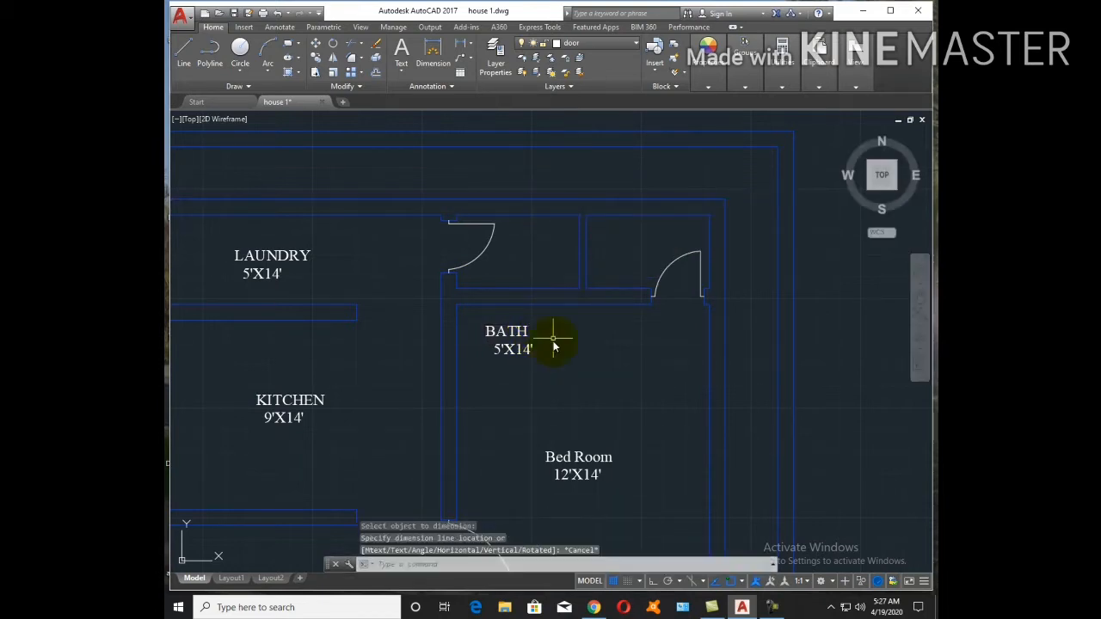
# Change the size text under the BATH label to 5'10X6'
pyautogui.doubleClick(514, 348)
pyautogui.scroll(4, 508, 351)
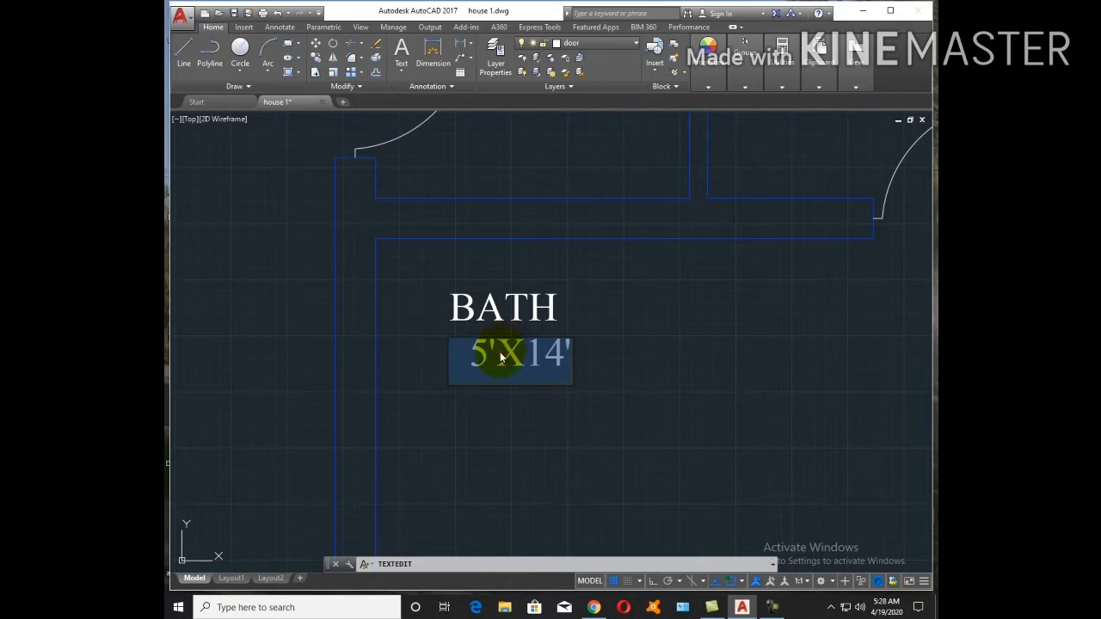
pyautogui.click(500, 357)
pyautogui.write('10')
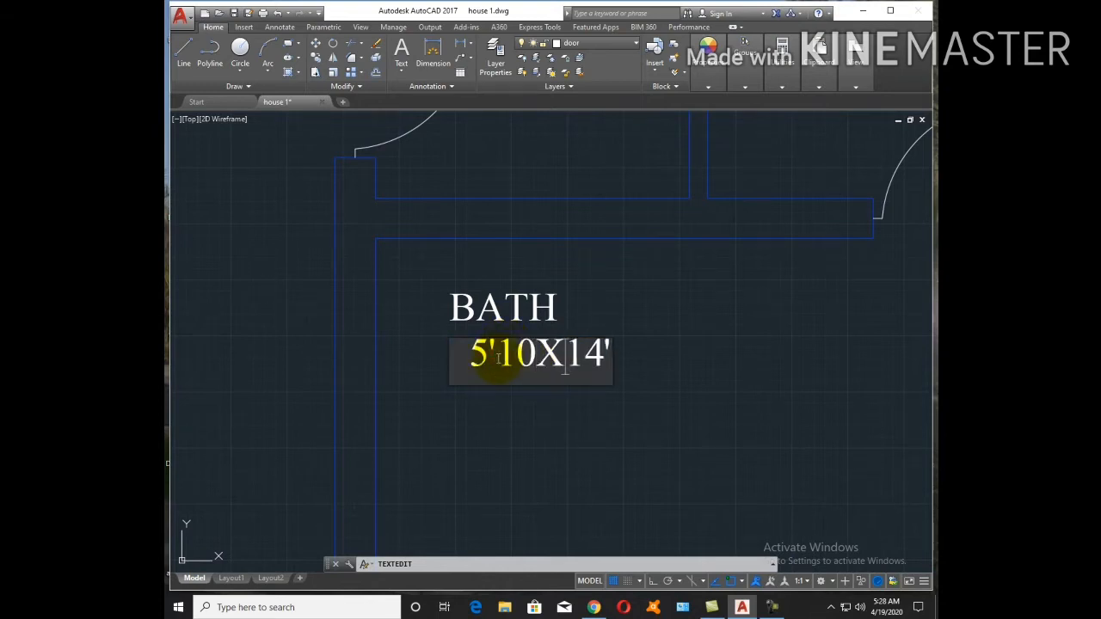
pyautogui.press('BackSpace')
pyautogui.press('BackSpace')
pyautogui.write('6')
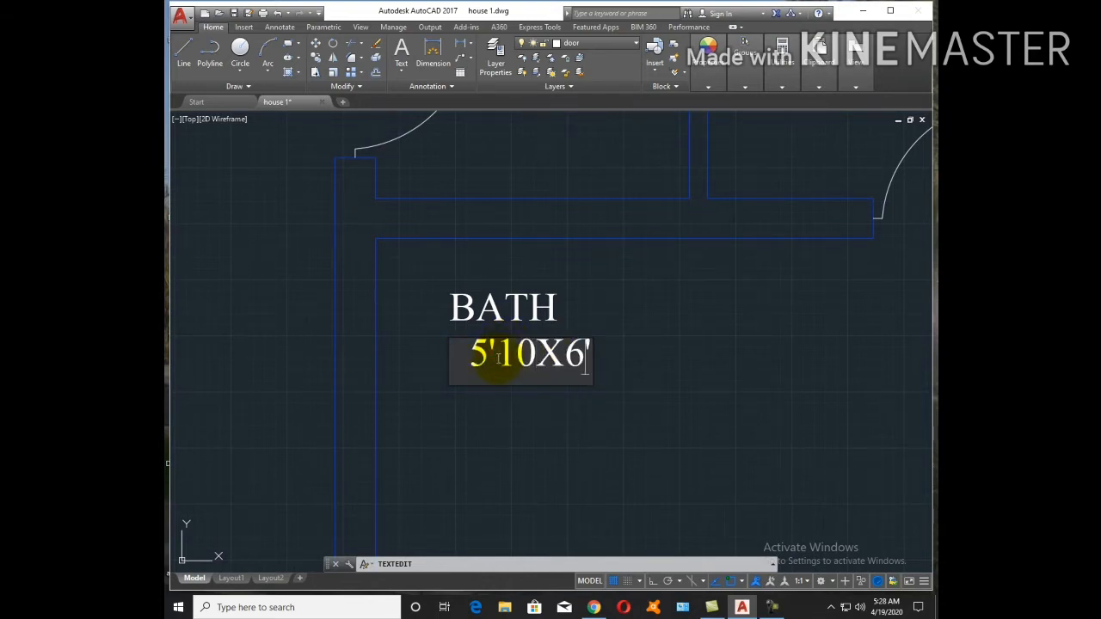
pyautogui.click(580, 408)
pyautogui.press('Escape')
# Measure the depth of the small room beside the laundry along its partition wall, without placing the dimension
pyautogui.write('dli')
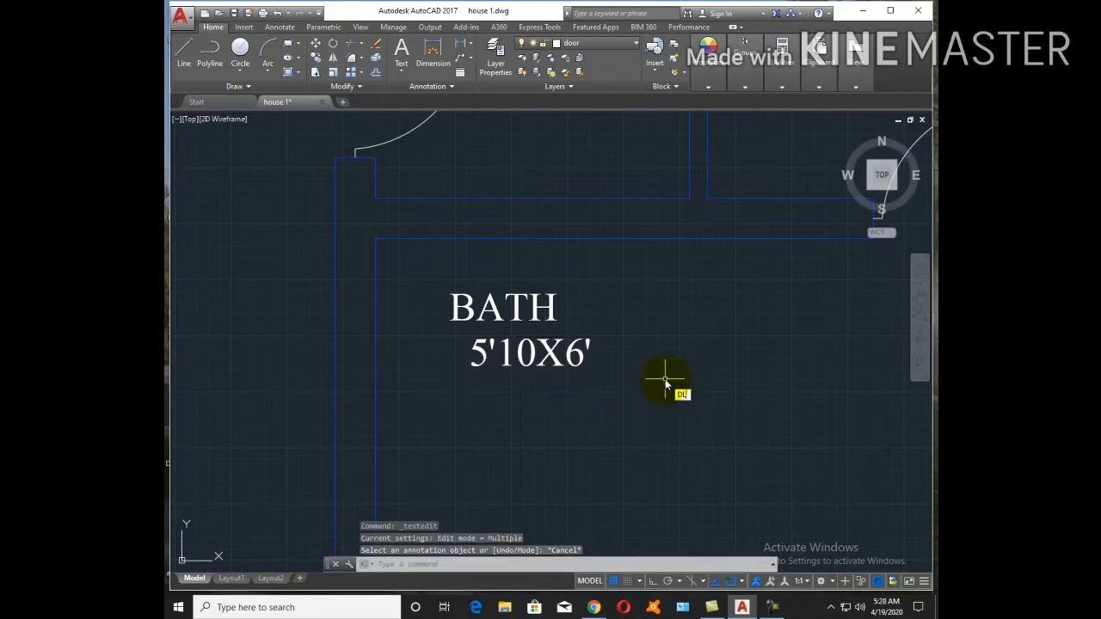
pyautogui.press('Return')
pyautogui.press('Return')
pyautogui.scroll(-2, 693, 317)
pyautogui.click(683, 228)
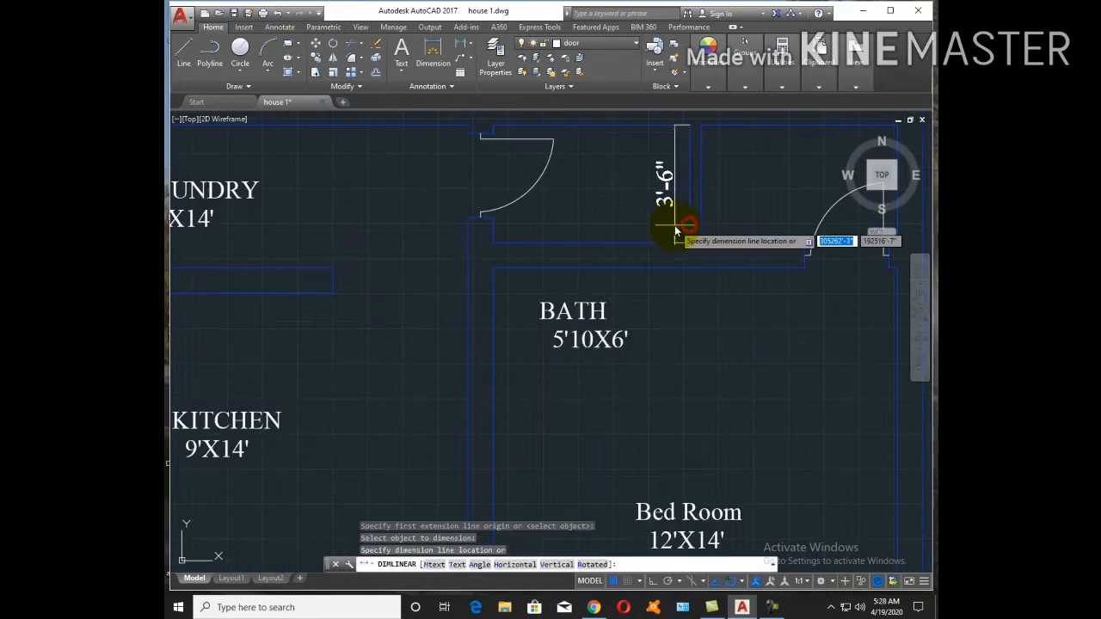
pyautogui.scroll(-2, 651, 260)
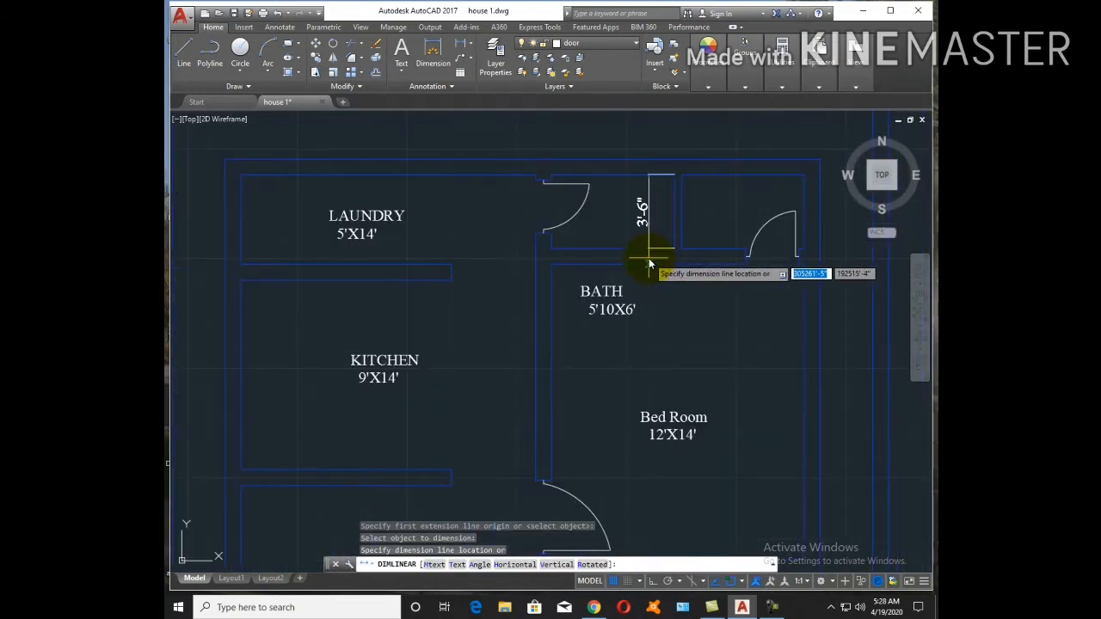
pyautogui.press('Escape')
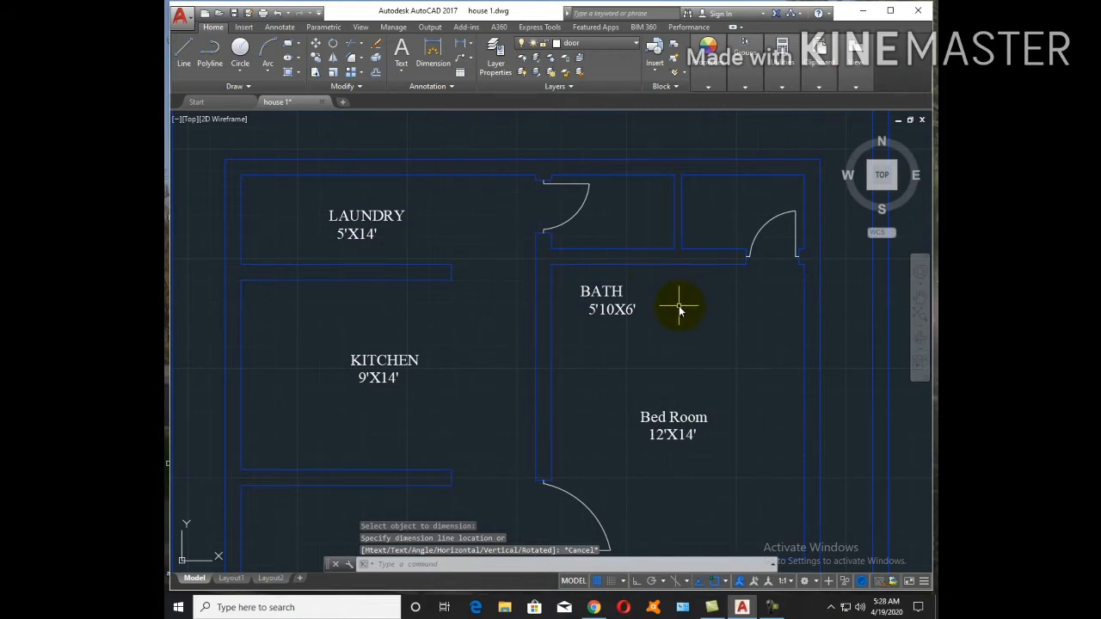
# Measure the bedroom's length along its outer side wall between its two inner corners, without placing the dimension
pyautogui.moveTo(730, 414); pyautogui.dragTo(681, 263, button='middle')
pyautogui.write('D')
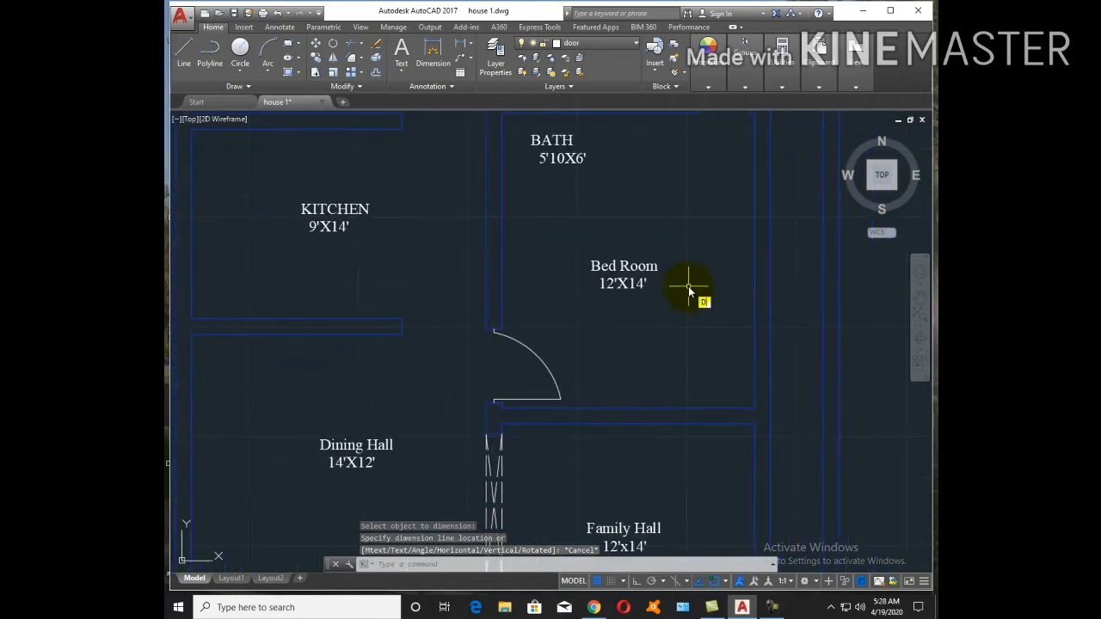
pyautogui.scroll(-3, 690, 319)
pyautogui.press('Return')
pyautogui.click(713, 354)
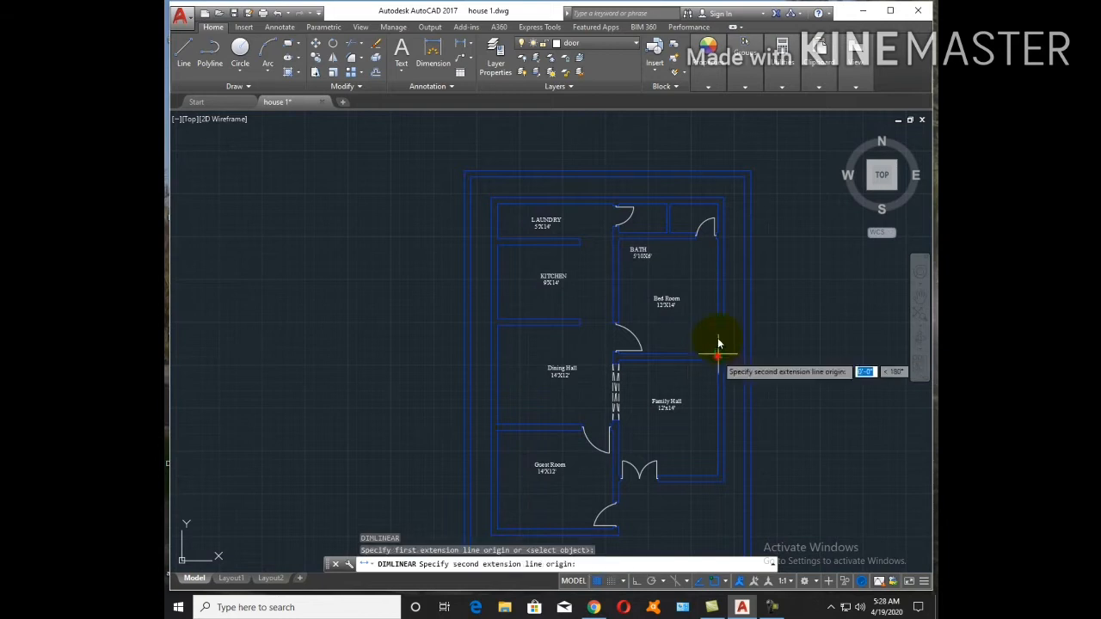
pyautogui.scroll(3, 720, 255)
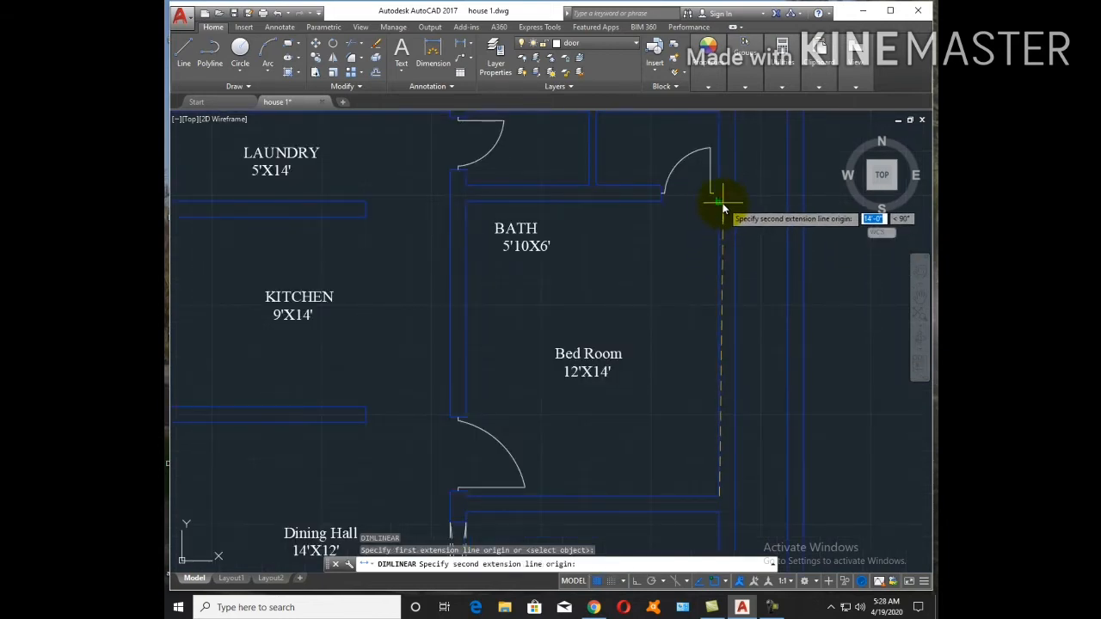
pyautogui.click(722, 205)
pyautogui.press('Escape')
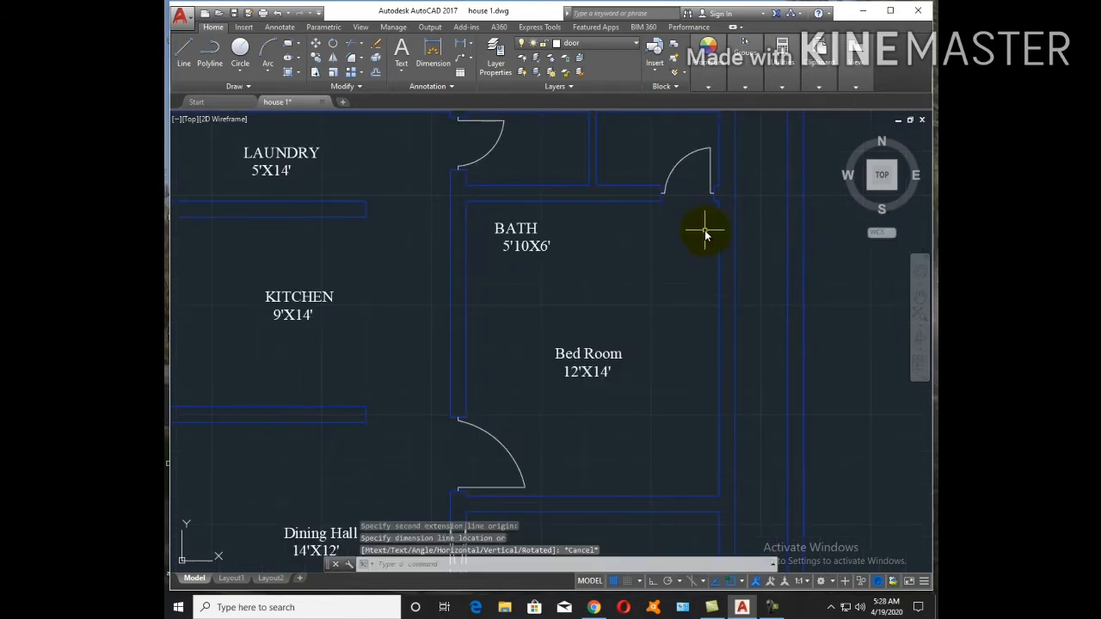
# Measure the laundry's outer side wall and check its size text without editing it
pyautogui.moveTo(652, 252); pyautogui.dragTo(720, 332, button='middle')
pyautogui.moveTo(668, 294); pyautogui.dragTo(811, 399, button='middle')
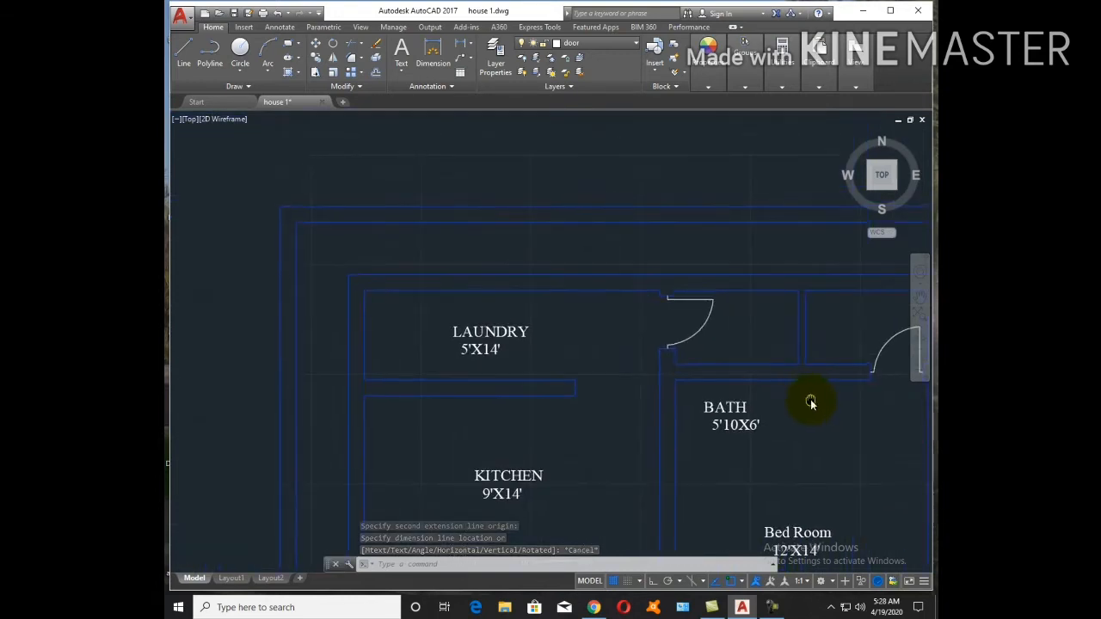
pyautogui.press('Return')
pyautogui.press('Return')
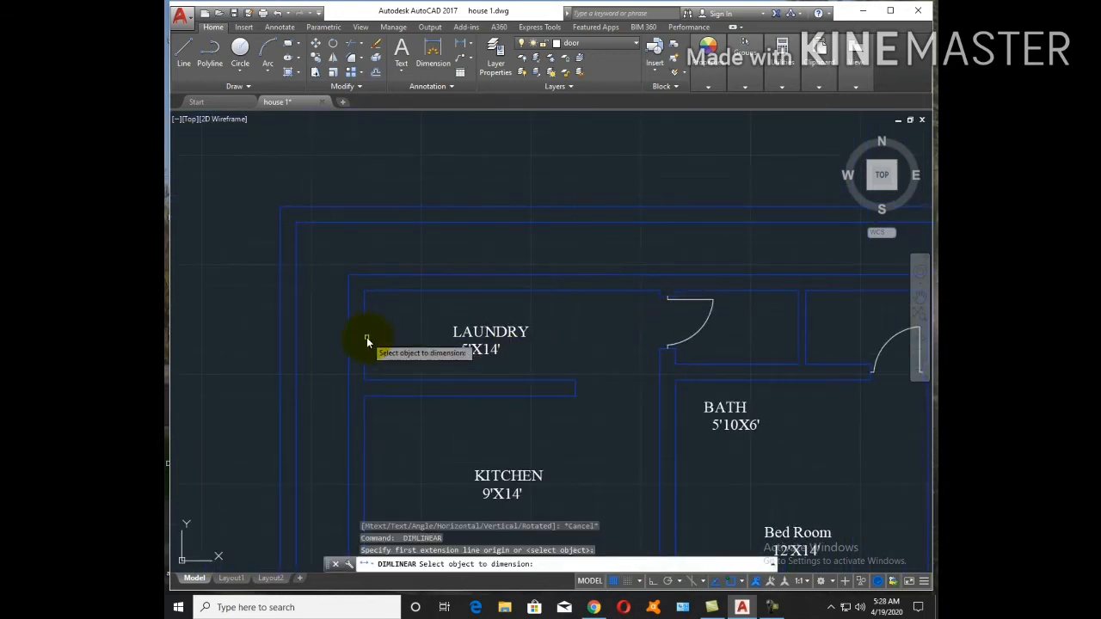
pyautogui.click(365, 337)
pyautogui.press('Escape')
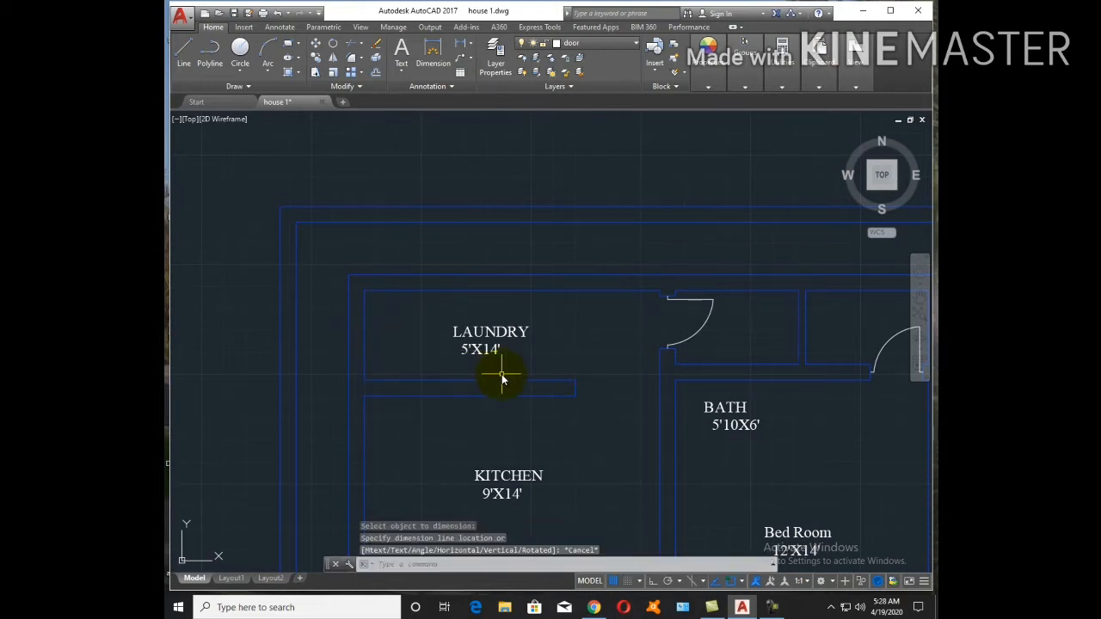
pyautogui.doubleClick(477, 360)
pyautogui.press('Escape')
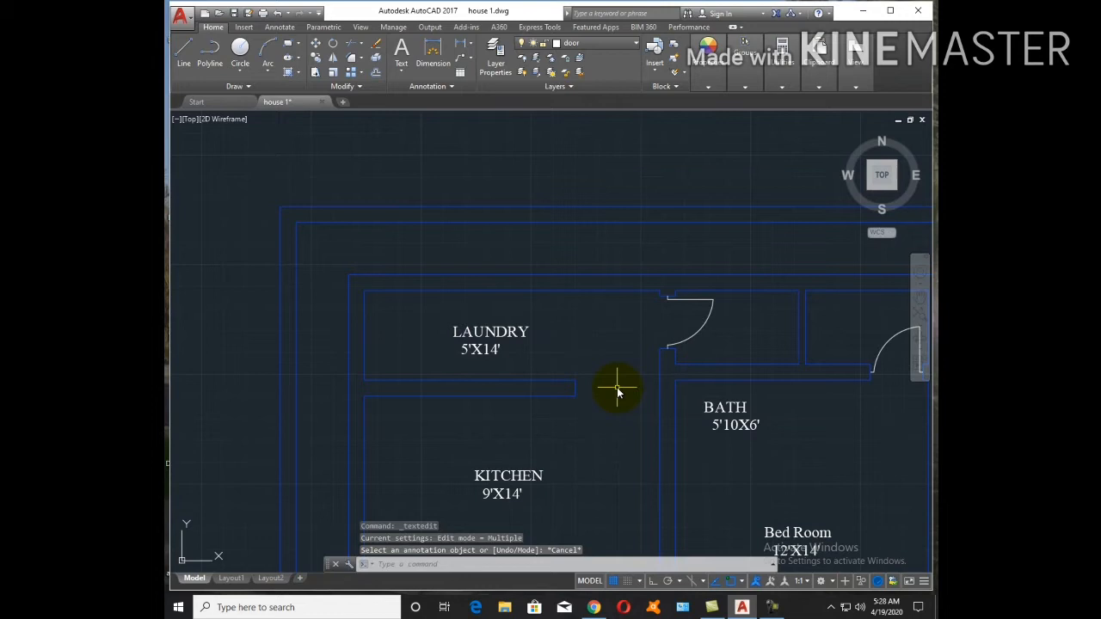
# Measure the length of the plot's boundary wall on the Guest Room side, without placing the dimension
pyautogui.scroll(-3, 617, 392)
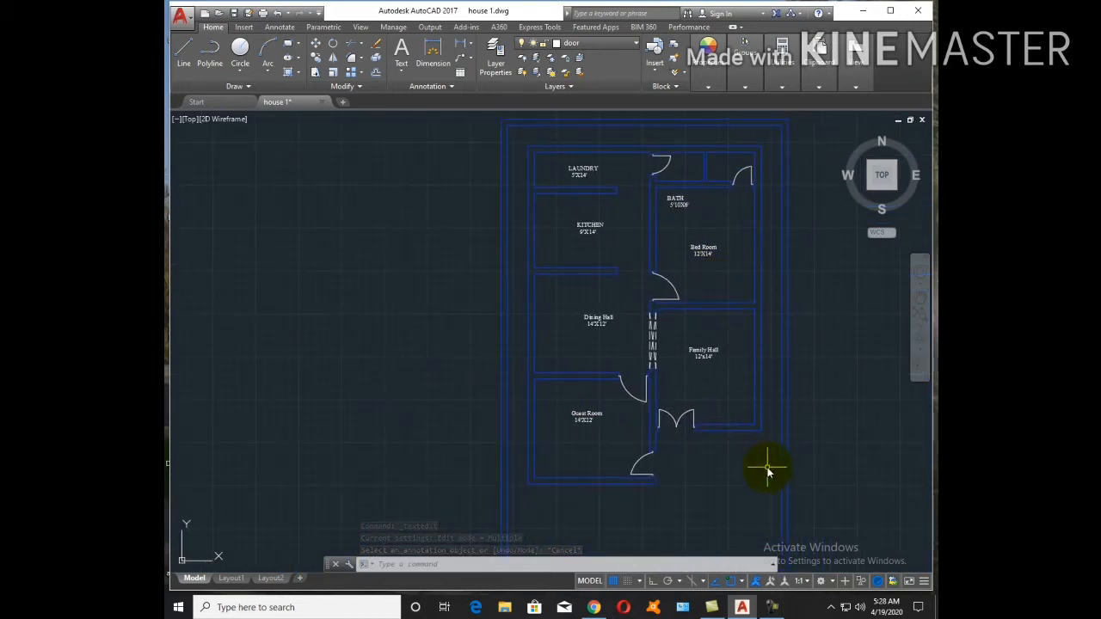
pyautogui.scroll(4, 724, 428)
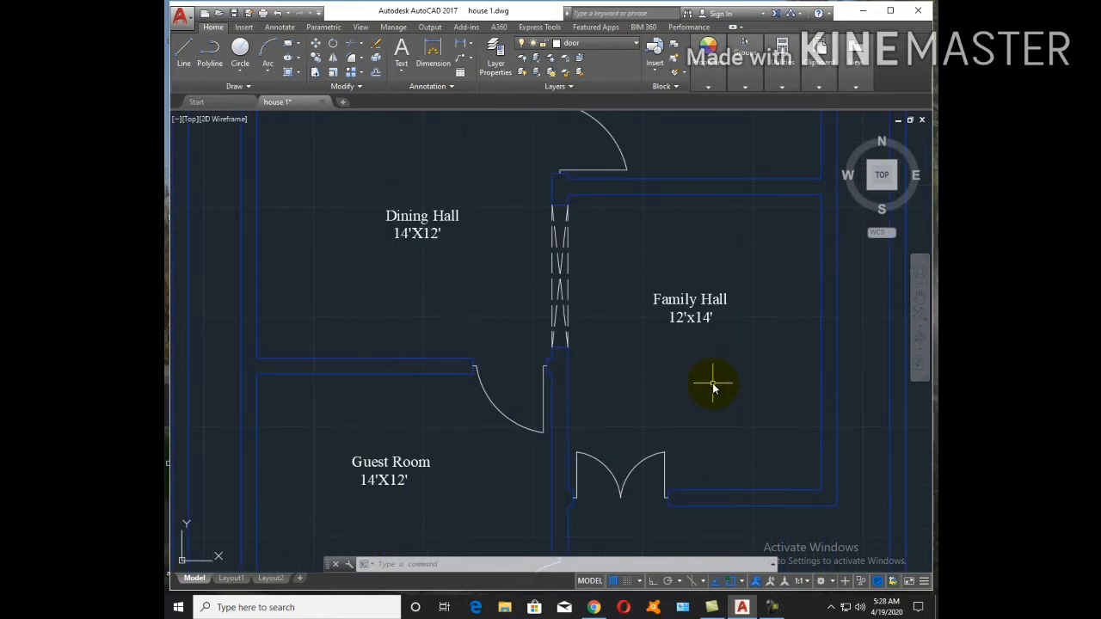
pyautogui.scroll(-4, 701, 385)
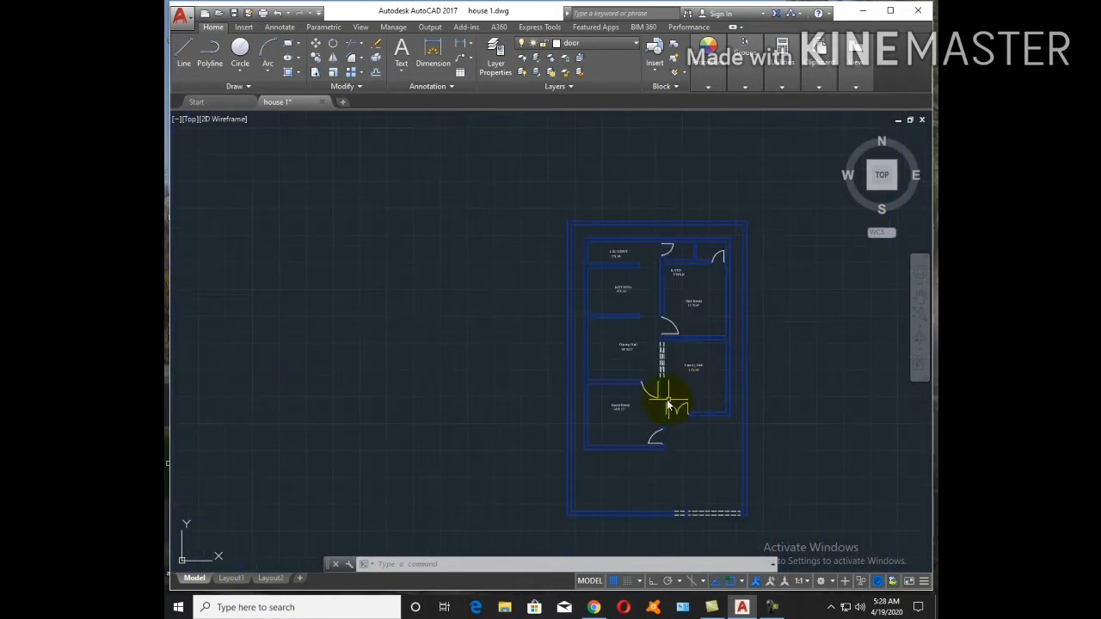
pyautogui.write('DIMLI')
pyautogui.press('Return')
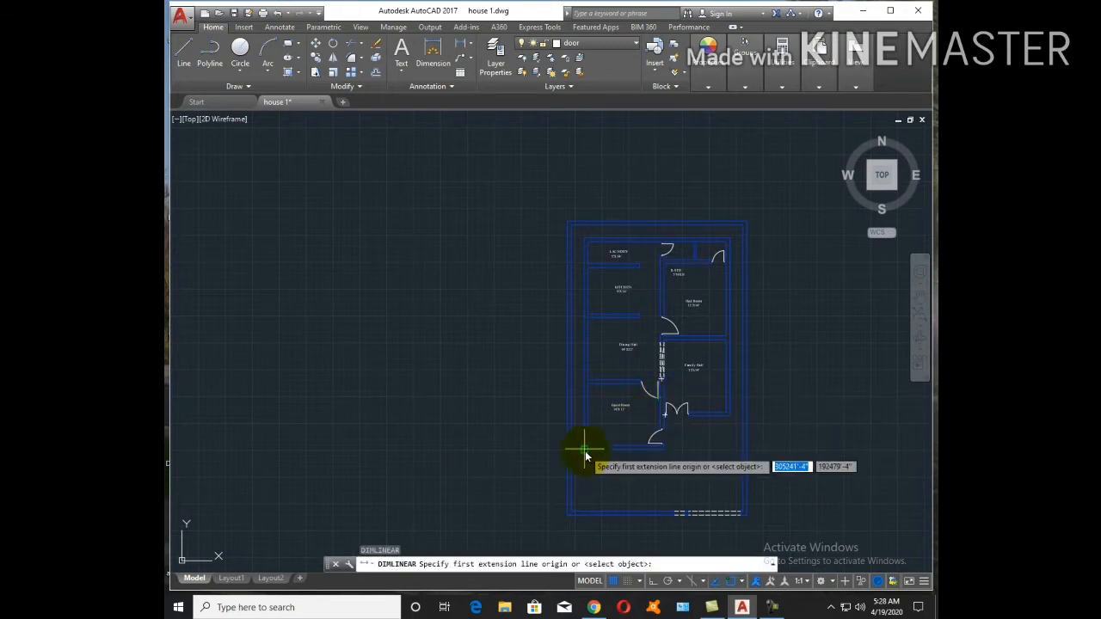
pyautogui.press('Return')
pyautogui.scroll(5, 553, 443)
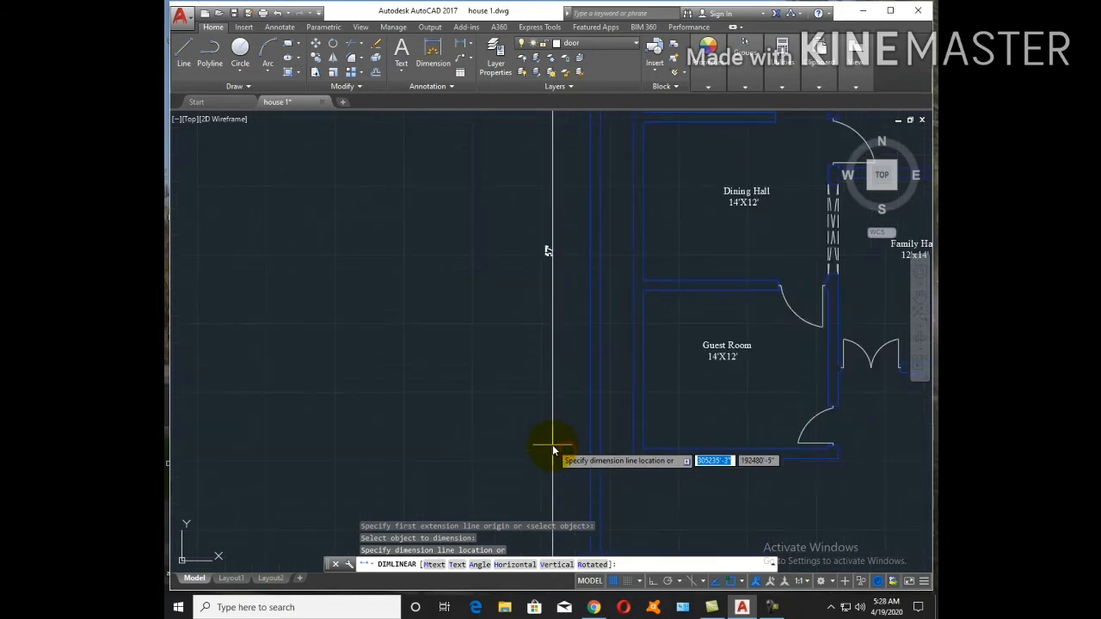
pyautogui.press('Escape')
# Move the whole house, with its walls, doors and labels, 1'6 straight down inside the boundary walls using Ortho
pyautogui.moveTo(553, 442)
pyautogui.mouseDown(button='middle')
pyautogui.moveTo(472, 394)
pyautogui.moveTo(494, 365)
pyautogui.mouseUp(button='middle')
pyautogui.scroll(-2, 494, 365)
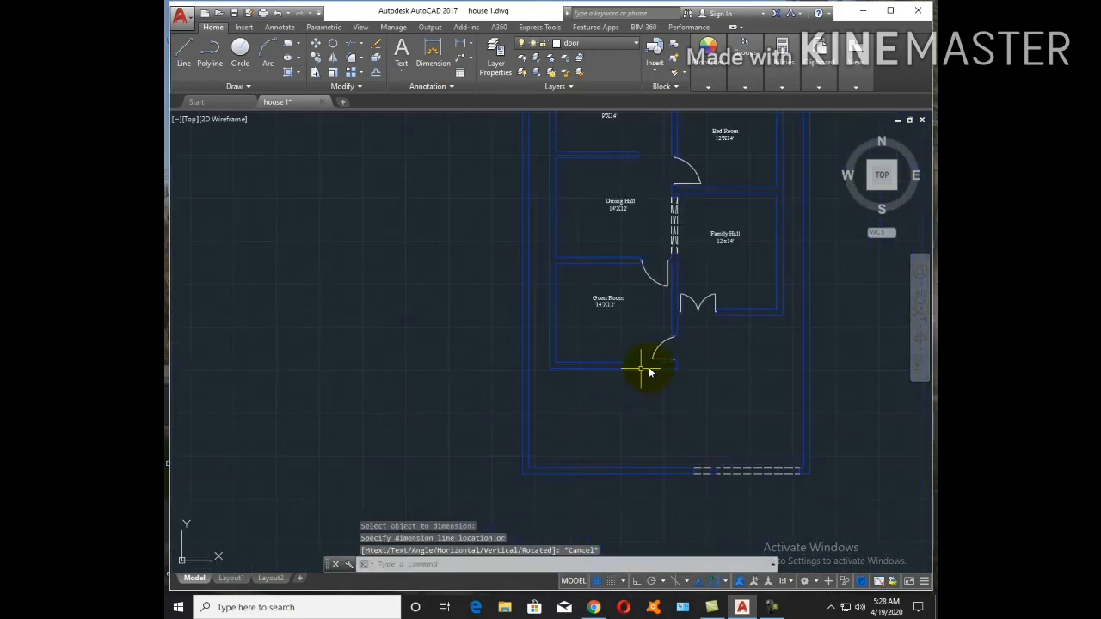
pyautogui.moveTo(650, 371); pyautogui.dragTo(650, 438, button='middle')
pyautogui.scroll(-4, 792, 457)
pyautogui.click(773, 431)
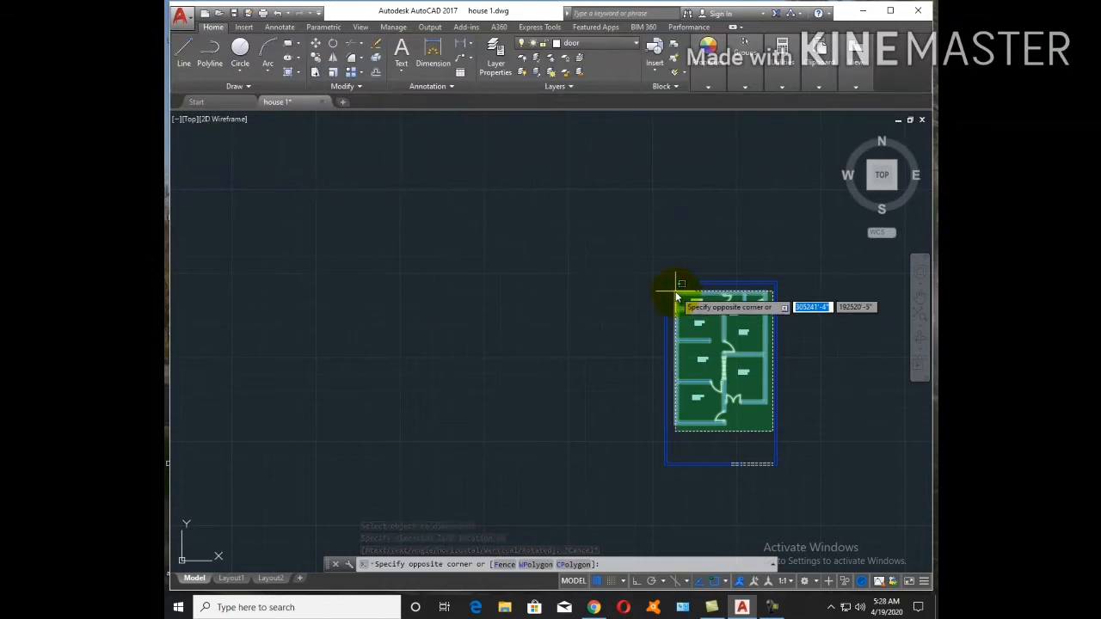
pyautogui.click(679, 300)
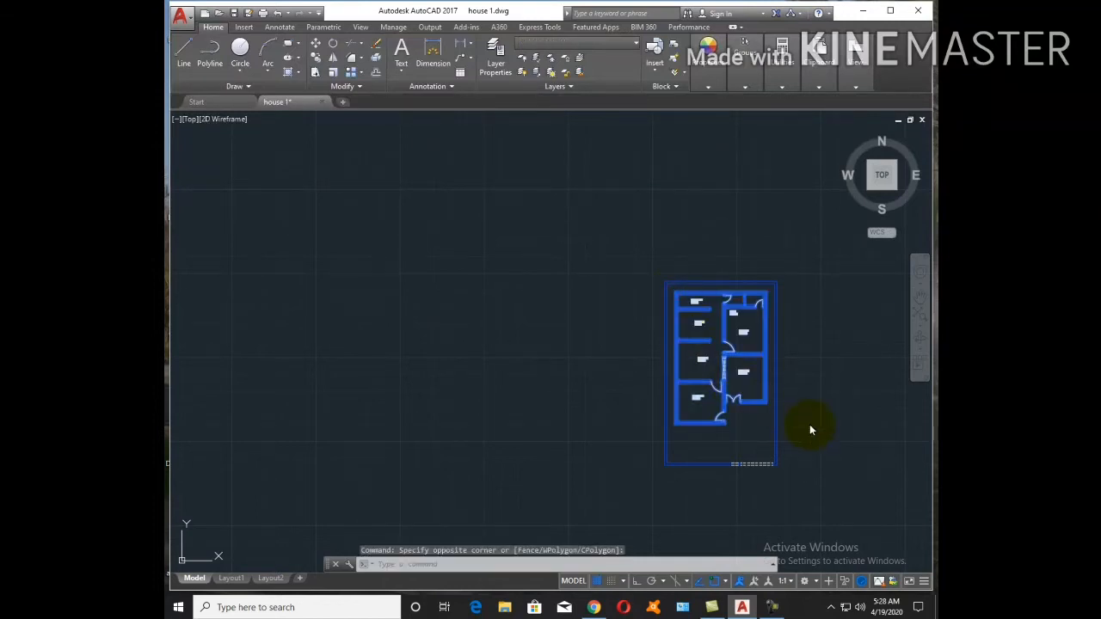
pyautogui.scroll(4, 809, 430)
pyautogui.write('M')
pyautogui.press('Return')
pyautogui.click(795, 418)
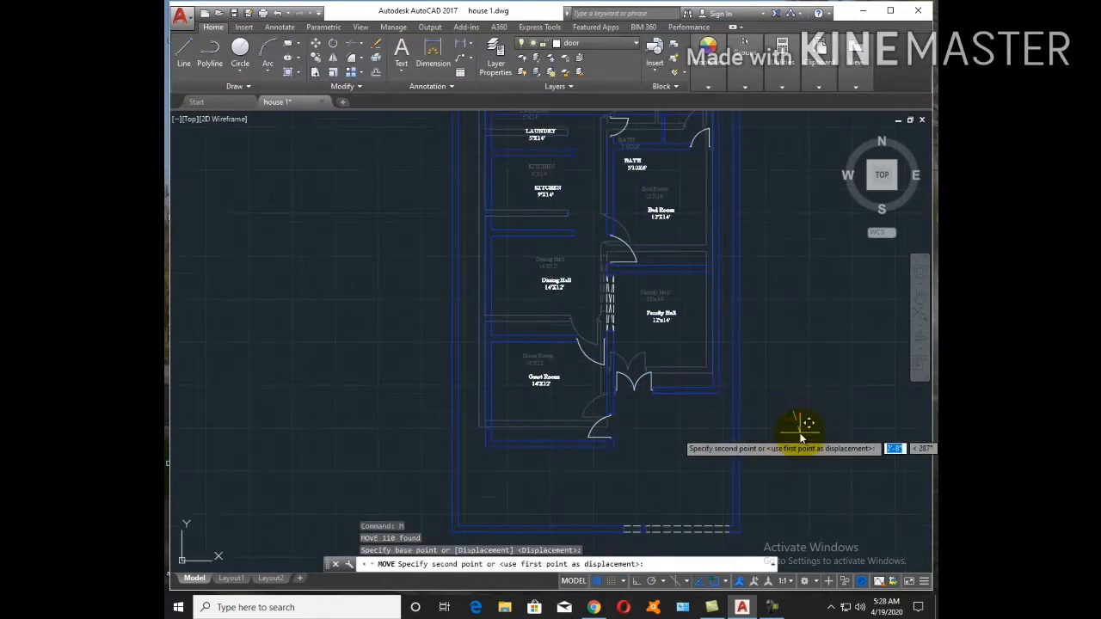
pyautogui.press('F8')
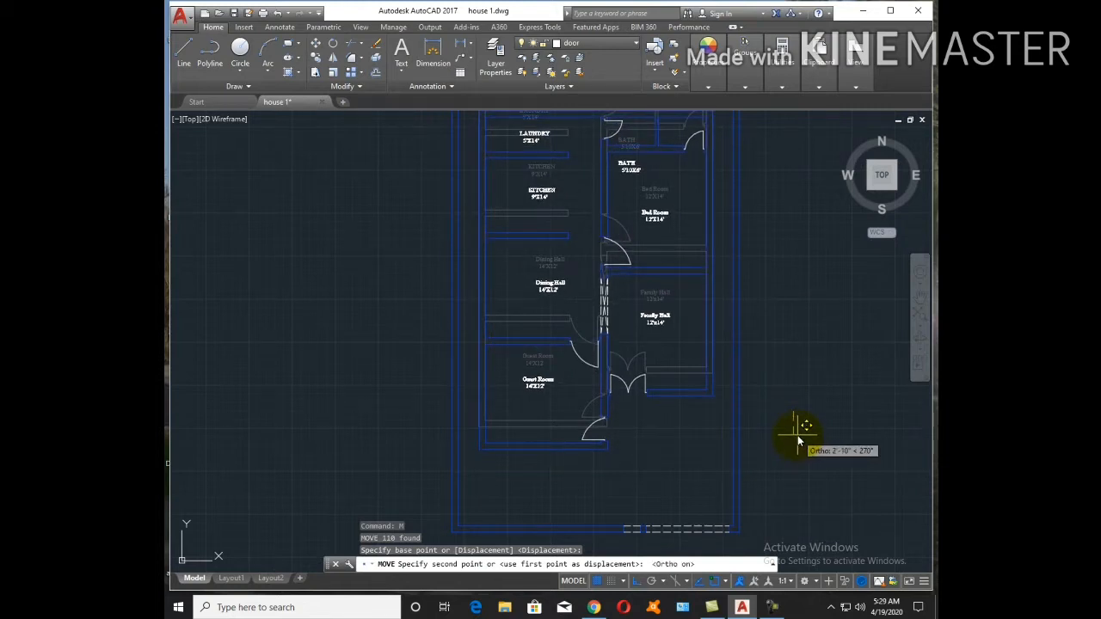
pyautogui.write("1'6")
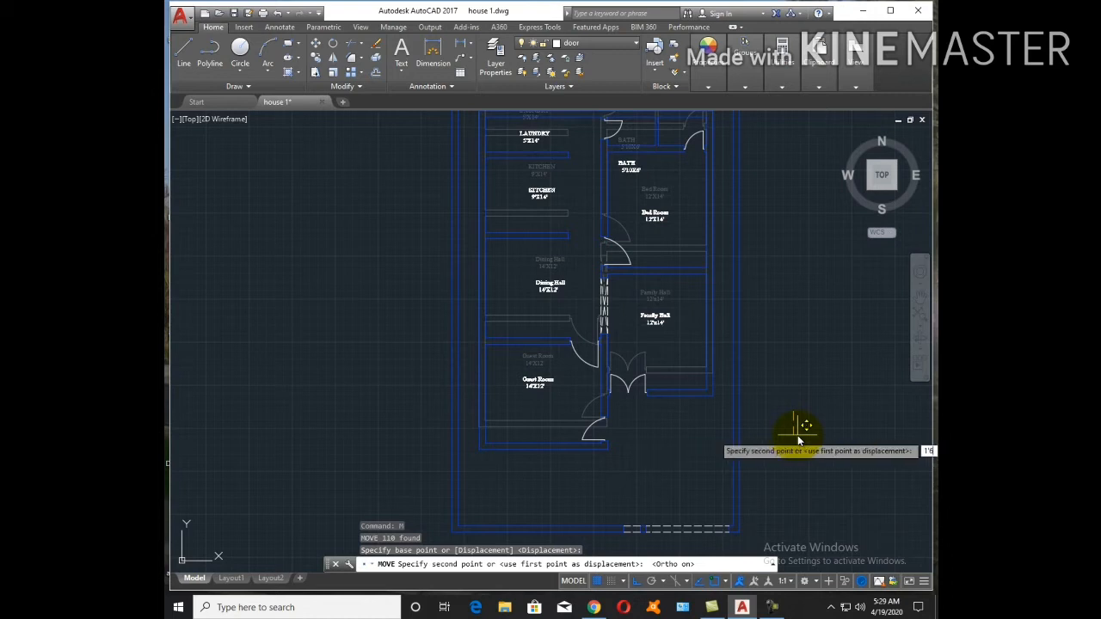
pyautogui.press('Return')
pyautogui.scroll(-6, 740, 436)
pyautogui.scroll(6, 716, 351)
pyautogui.scroll(5, 741, 368)
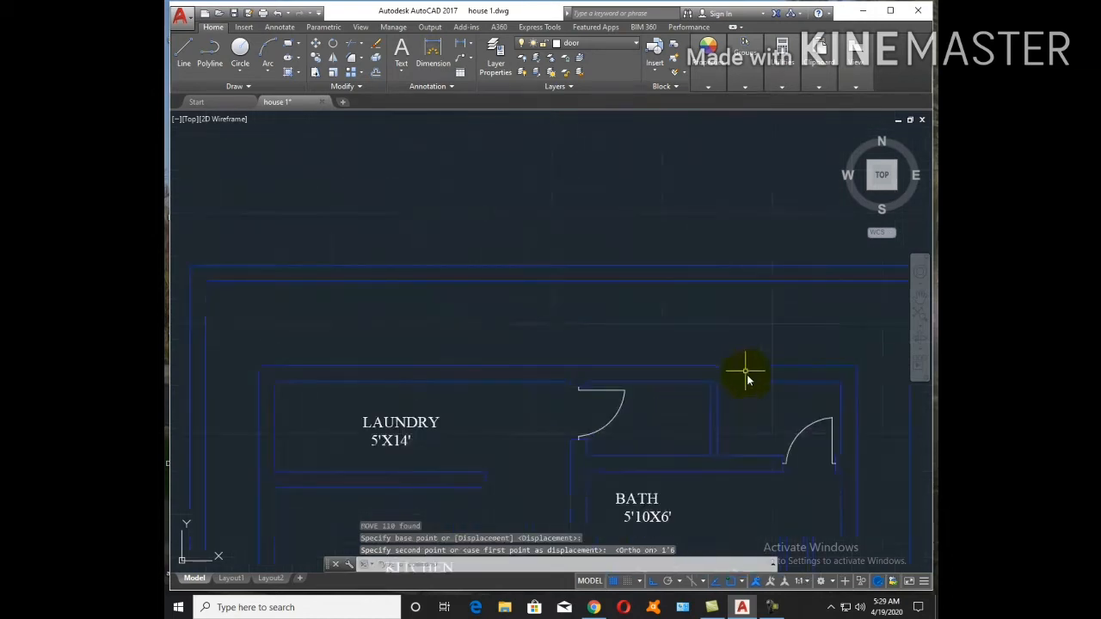
pyautogui.click(760, 397)
pyautogui.click(750, 362)
pyautogui.click(686, 402)
pyautogui.click(660, 351)
pyautogui.click(542, 394)
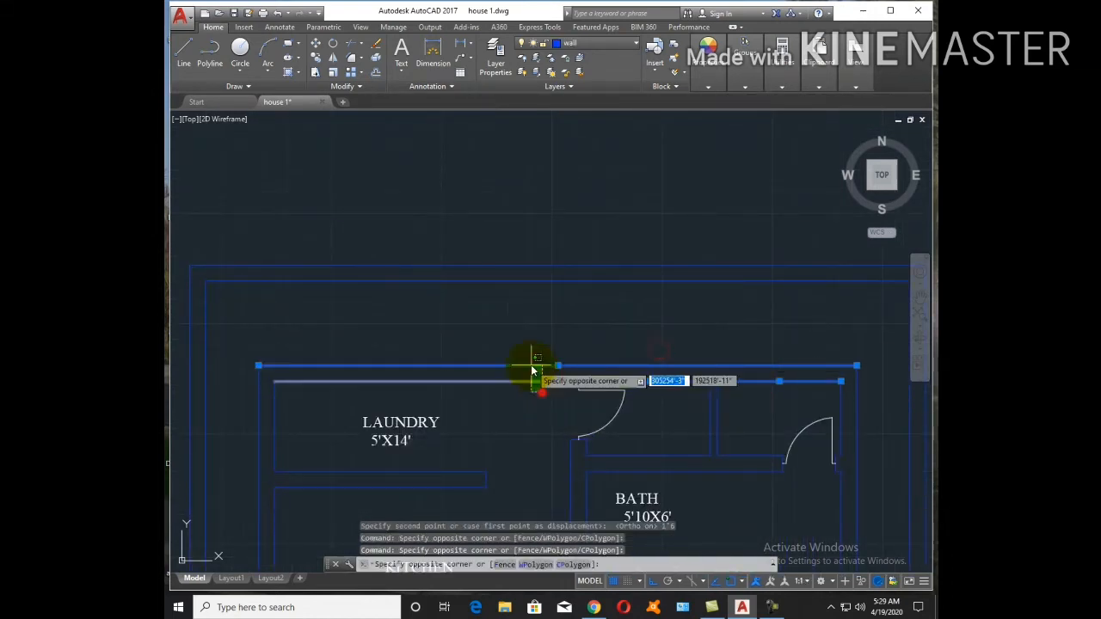
pyautogui.click(531, 367)
pyautogui.press('Escape')
# Measure the partition wall between the two small rooms above the bedroom, without placing the dimension
pyautogui.press('Return')
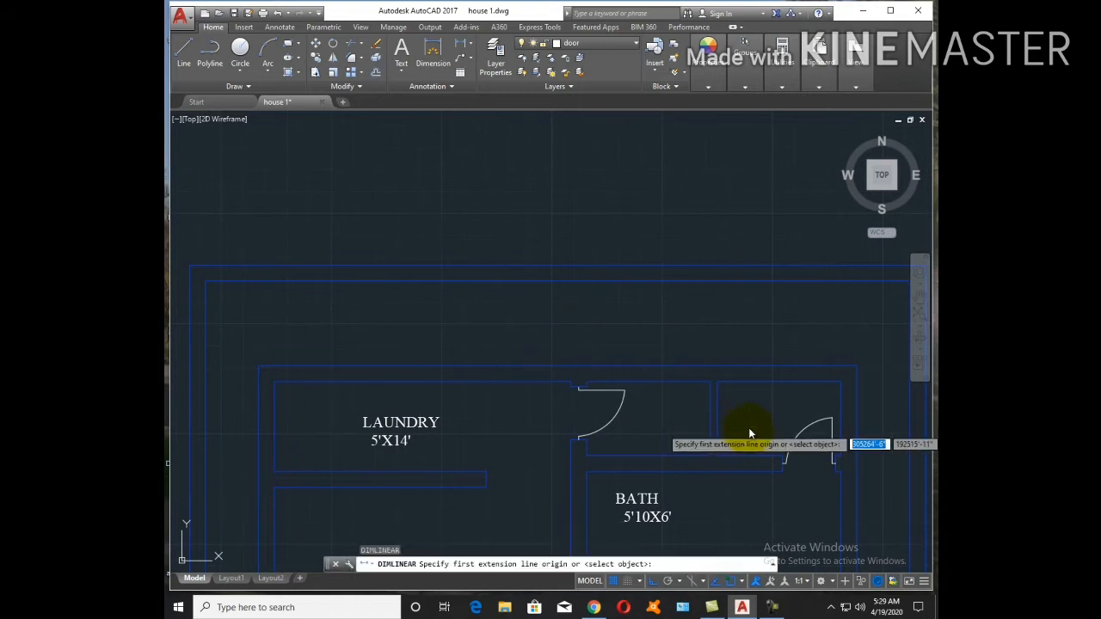
pyautogui.press('Return')
pyautogui.click(718, 418)
pyautogui.scroll(4, 757, 424)
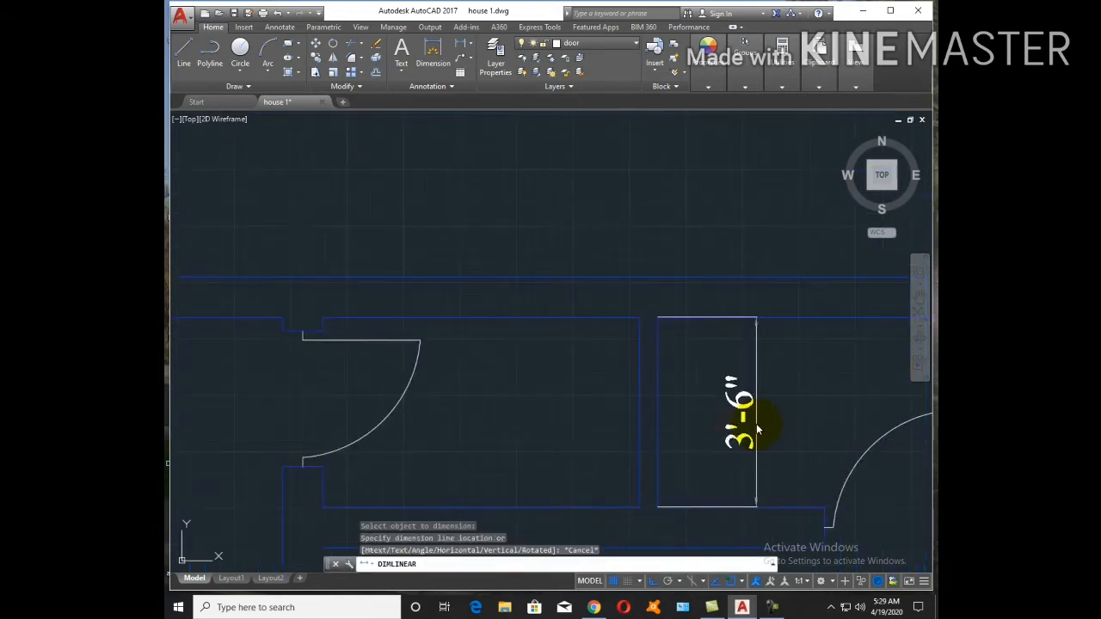
pyautogui.press('Escape')
# Move the house's top wall lines, with the door beside the laundry and its jambs, 1'6 straight up
pyautogui.scroll(-4, 767, 405)
pyautogui.click(767, 405)
pyautogui.click(744, 364)
pyautogui.click(681, 403)
pyautogui.click(661, 340)
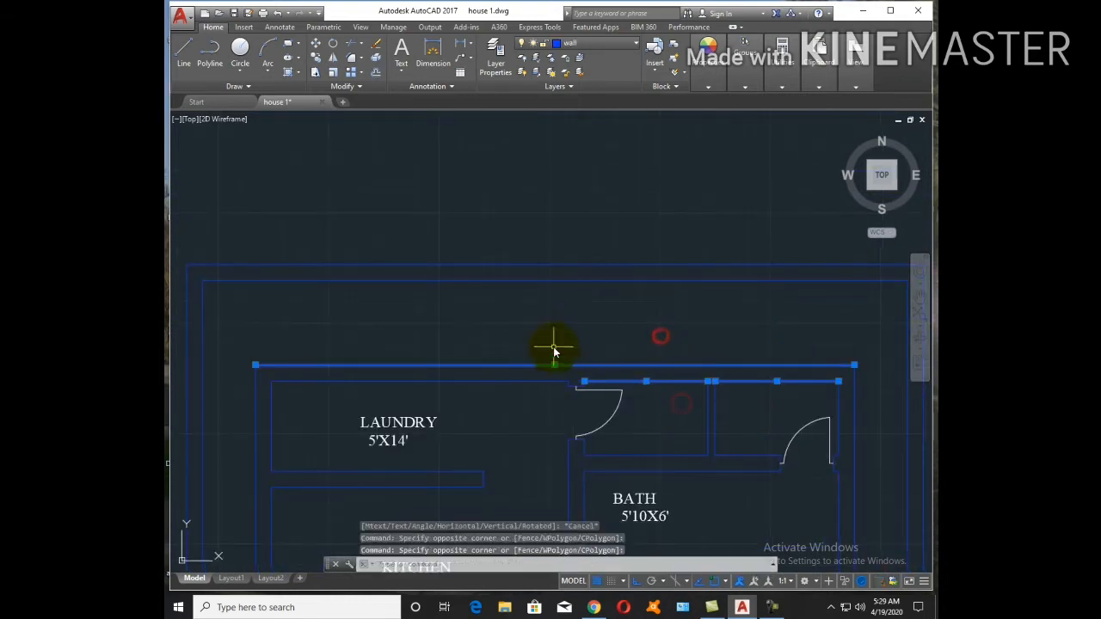
pyautogui.click(533, 323)
pyautogui.click(645, 444)
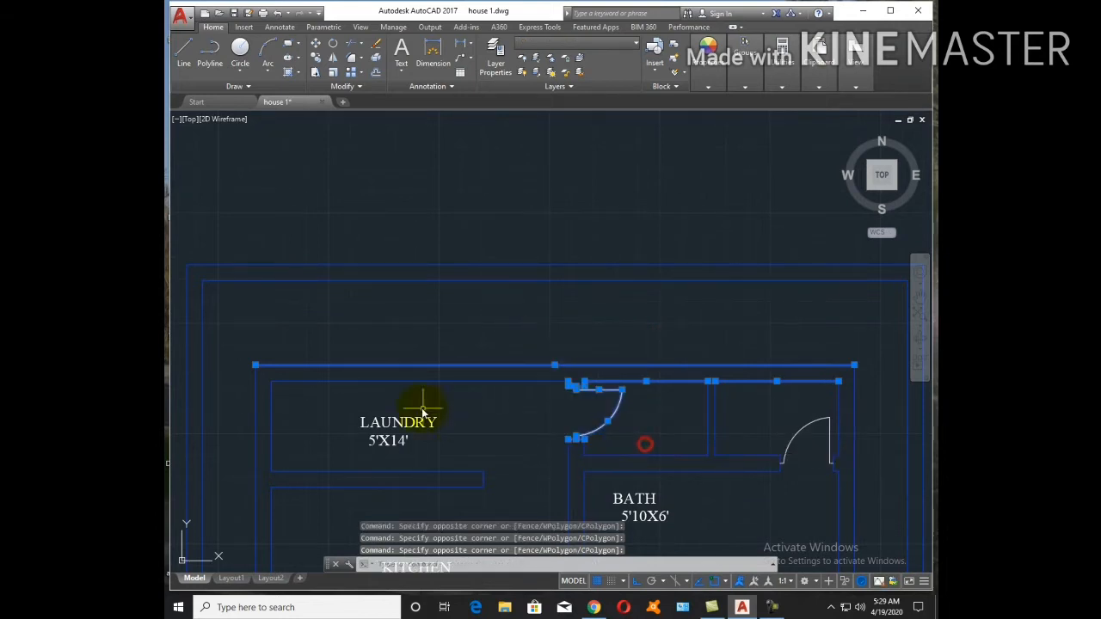
pyautogui.click(420, 402)
pyautogui.click(404, 381)
pyautogui.write('m')
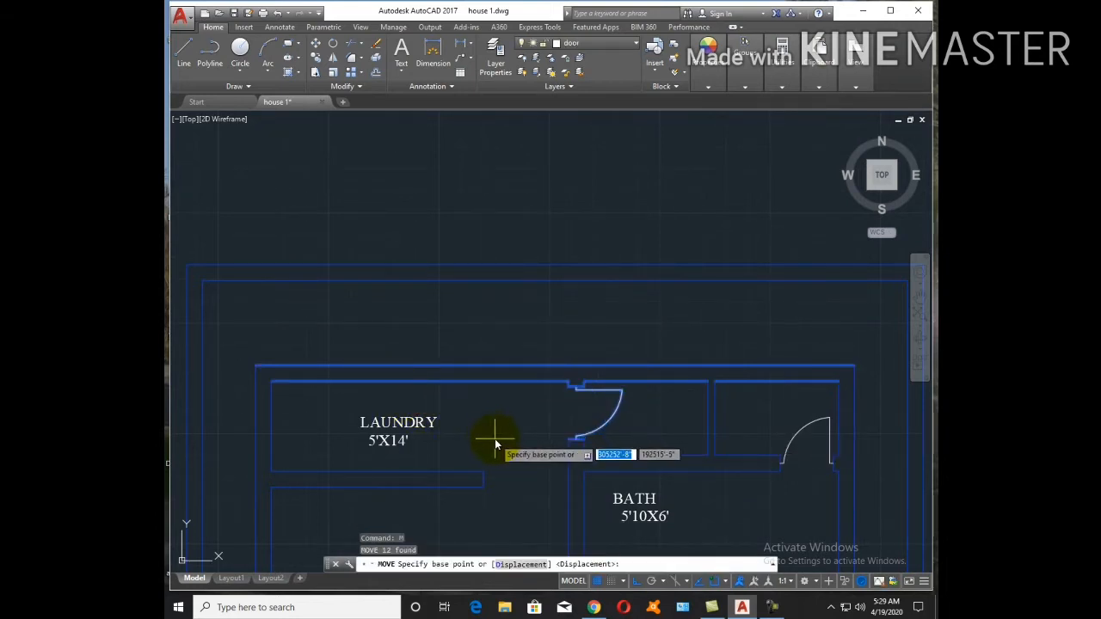
pyautogui.press('Return')
pyautogui.click(495, 440)
pyautogui.write('1')
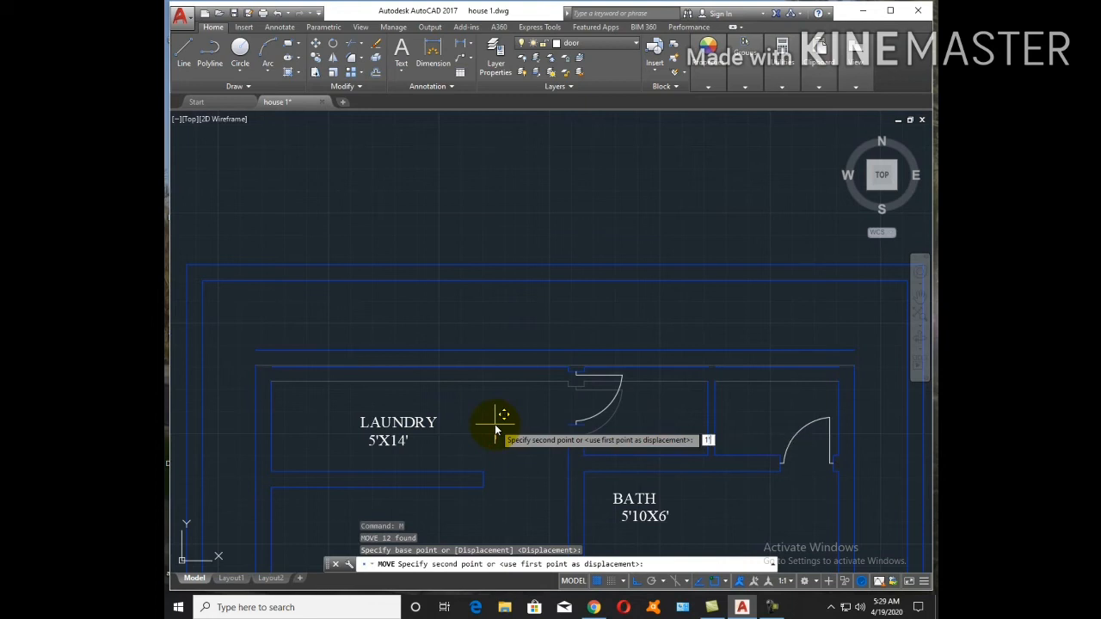
pyautogui.write("'6")
pyautogui.press('Return')
# Extend the bedroom-side outer wall lines and the partition between the two small rooms up to the moved top wall
pyautogui.scroll(-2, 561, 363)
pyautogui.write('ex')
pyautogui.press('Return')
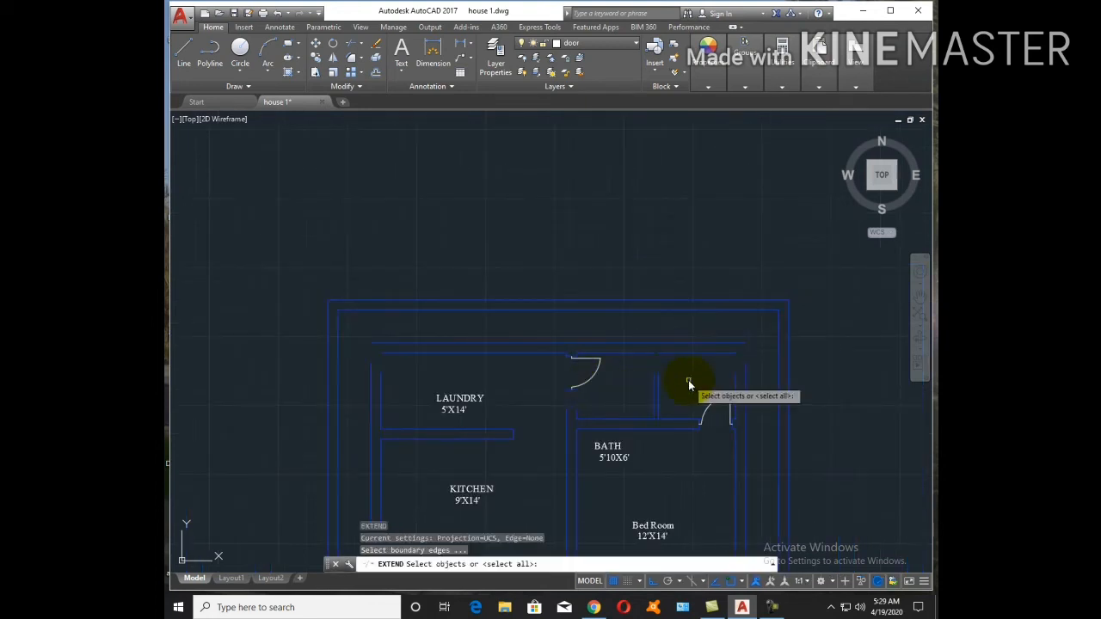
pyautogui.press('Return')
pyautogui.scroll(4, 730, 382)
pyautogui.click(787, 378)
pyautogui.click(747, 332)
pyautogui.click(591, 384)
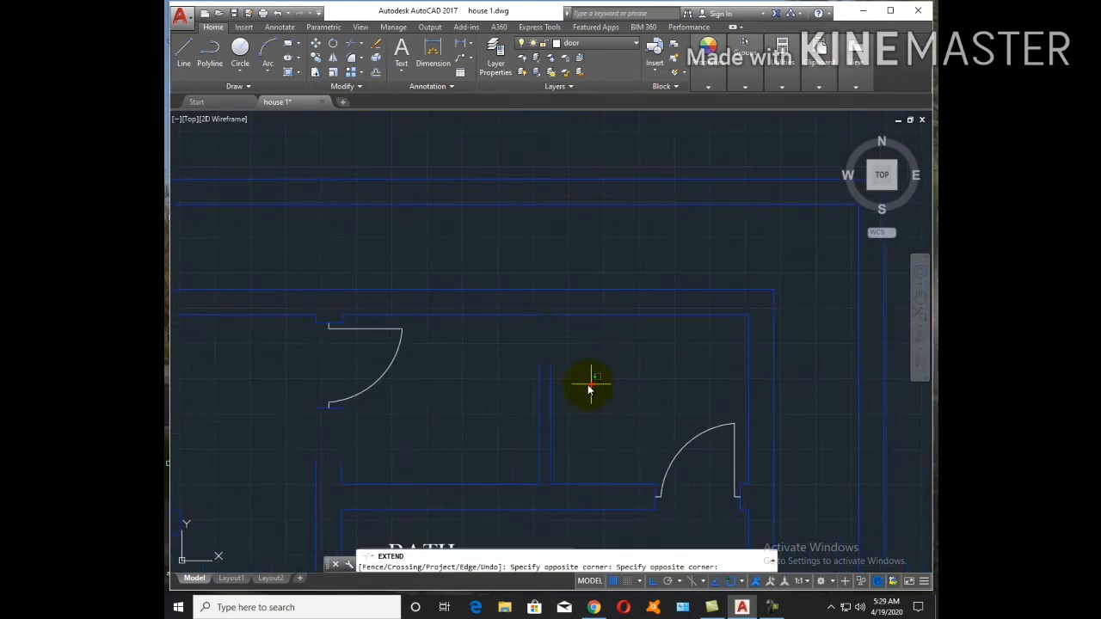
pyautogui.click(504, 344)
# Extend the wall below the laundry-side door up to the door jamb, and the laundry's outer side wall up to the top wall
pyautogui.moveTo(373, 435); pyautogui.dragTo(612, 385, button='middle')
pyautogui.click(597, 418)
pyautogui.click(539, 396)
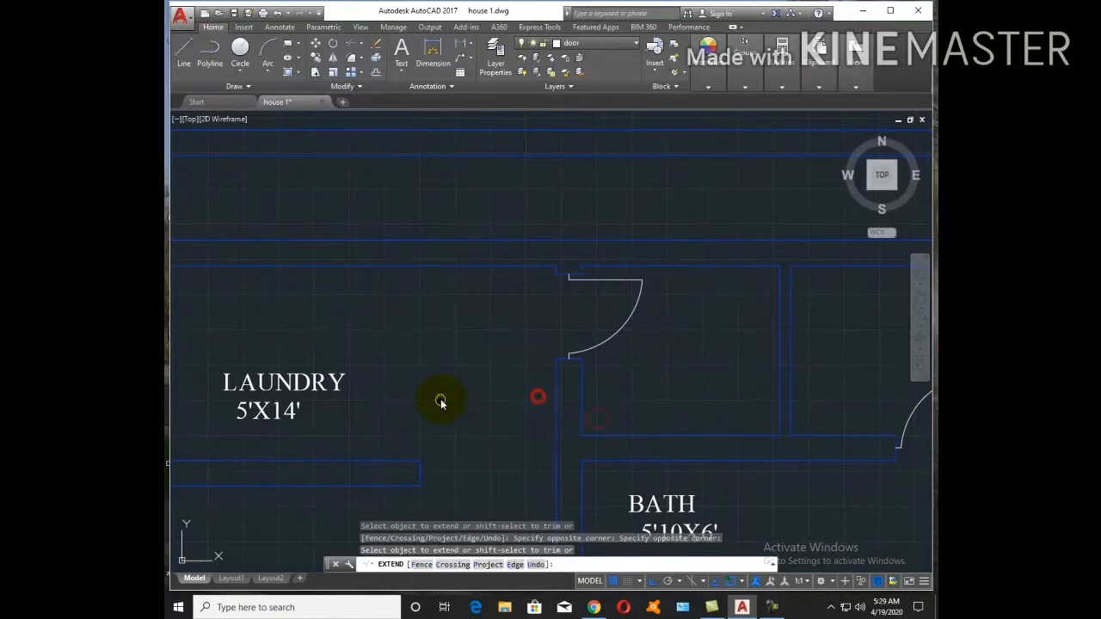
pyautogui.moveTo(226, 378); pyautogui.dragTo(625, 321, button='middle')
pyautogui.click(527, 297)
pyautogui.click(418, 252)
pyautogui.press('Escape')
# Measure the laundry's inner side wall line without placing the dimension
pyautogui.scroll(-4, 502, 278)
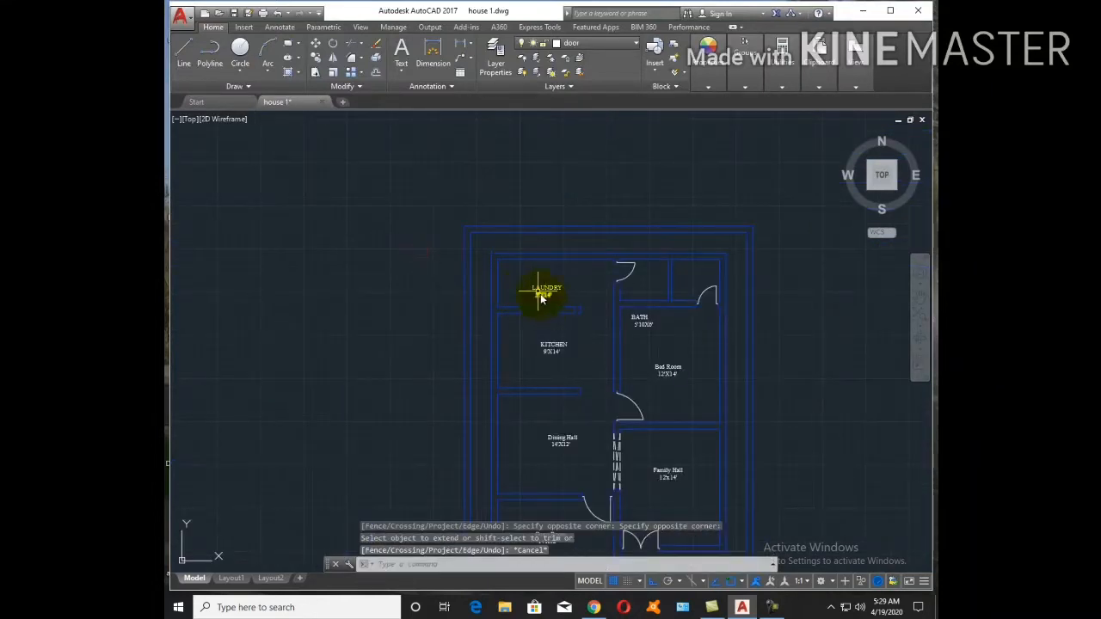
pyautogui.scroll(4, 541, 298)
pyautogui.write('dli')
pyautogui.press('Return')
pyautogui.press('Return')
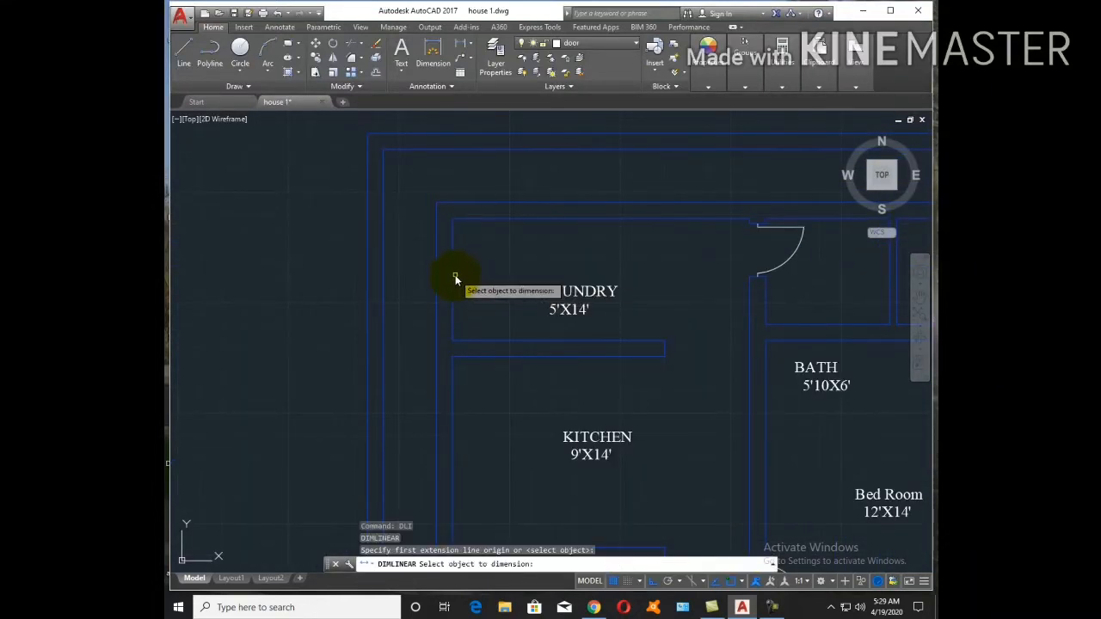
pyautogui.click(452, 274)
pyautogui.press('Escape')
pyautogui.scroll(-4, 455, 295)
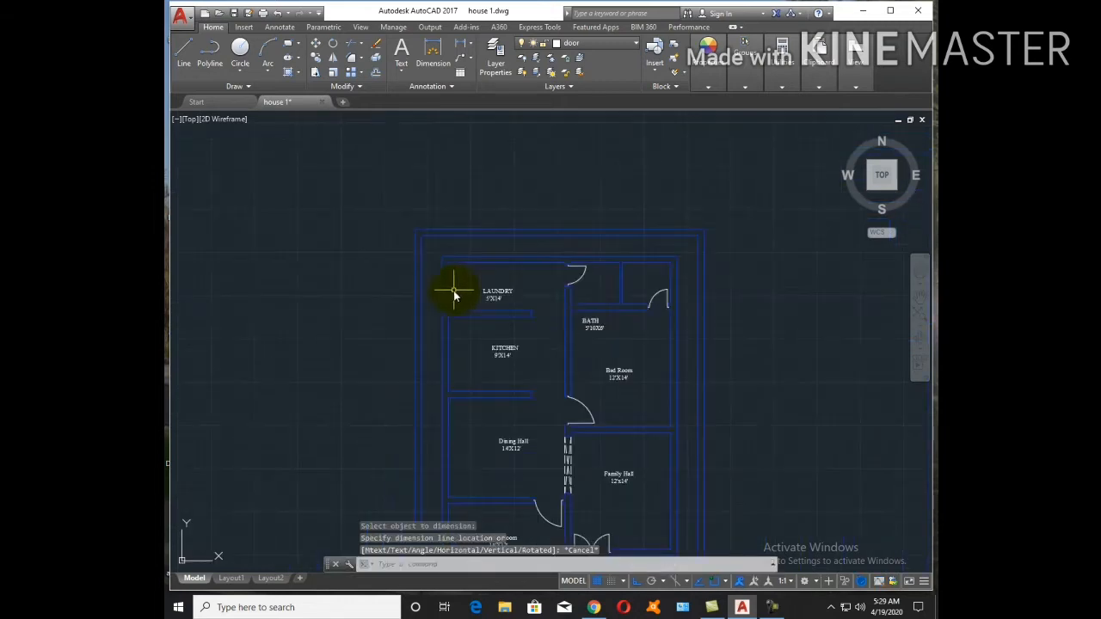
# Measure the partition wall between the two small rooms above the bedroom, without placing the dimension
pyautogui.scroll(4, 625, 298)
pyautogui.press('Return')
pyautogui.press('Return')
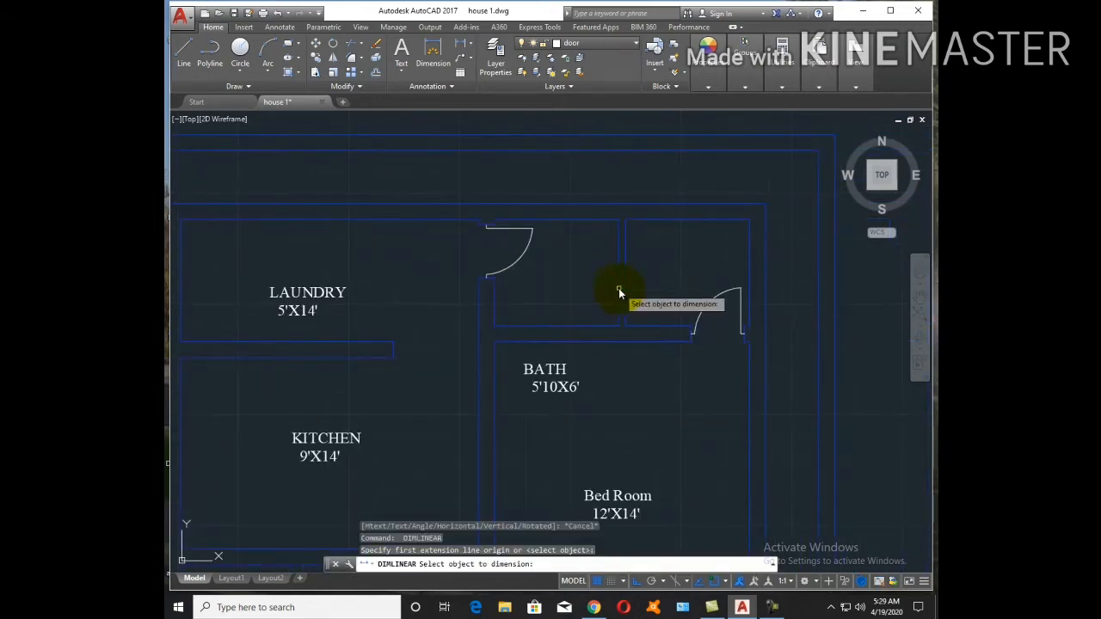
pyautogui.click(618, 284)
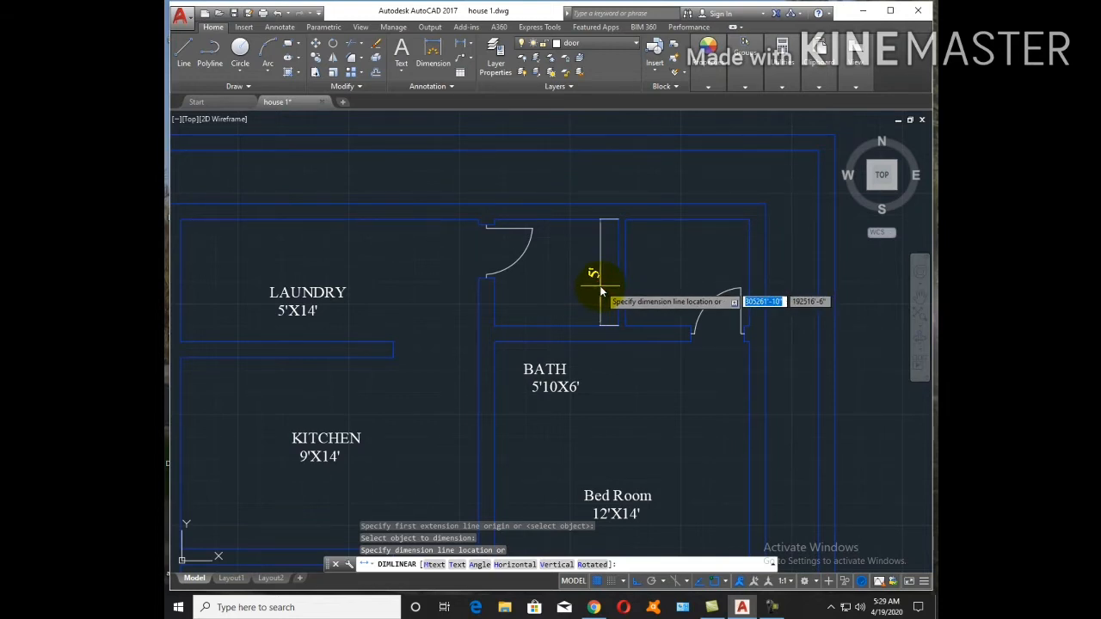
pyautogui.press('Escape')
# Measure the kitchen's inner side wall line without placing the dimension
pyautogui.moveTo(445, 307); pyautogui.dragTo(659, 287, button='middle')
pyautogui.moveTo(585, 381); pyautogui.dragTo(646, 247, button='middle')
pyautogui.press('Return')
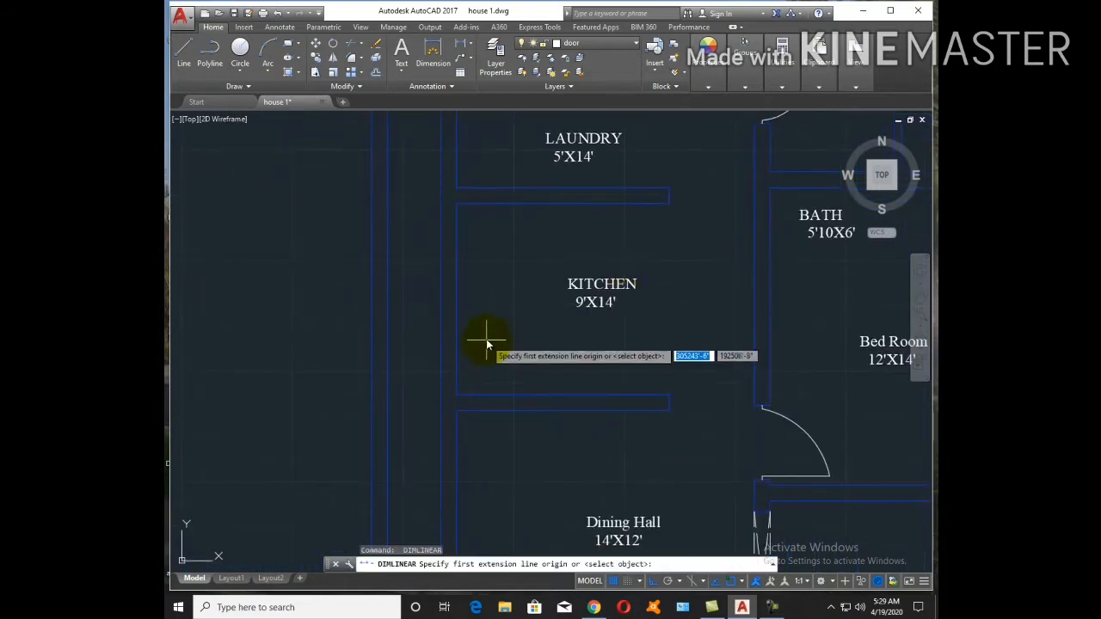
pyautogui.press('Return')
pyautogui.click(458, 307)
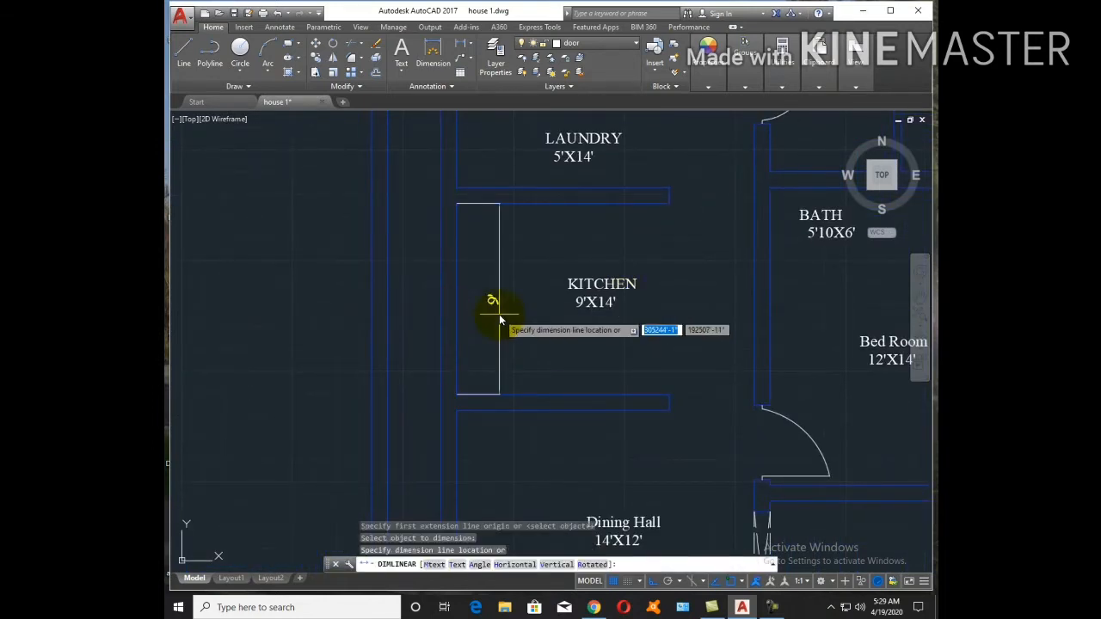
pyautogui.press('Escape')
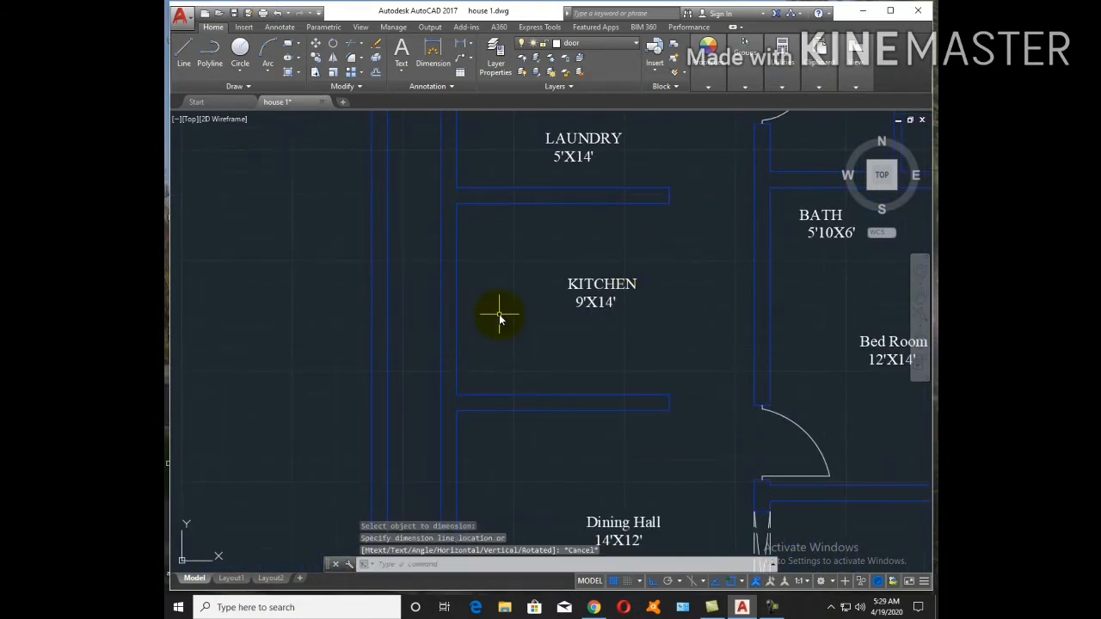
# Change the laundry's size text to 5'9"X14'
pyautogui.doubleClick(573, 159)
pyautogui.write('9')
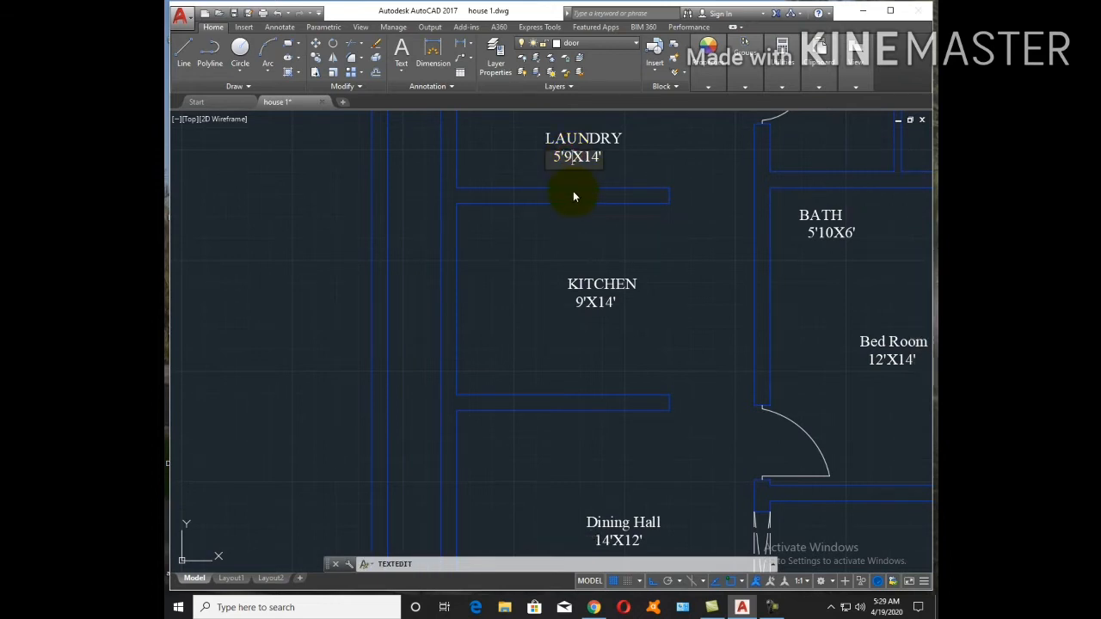
pyautogui.write('"')
pyautogui.click(594, 239)
pyautogui.press('Escape')
pyautogui.scroll(-5, 651, 258)
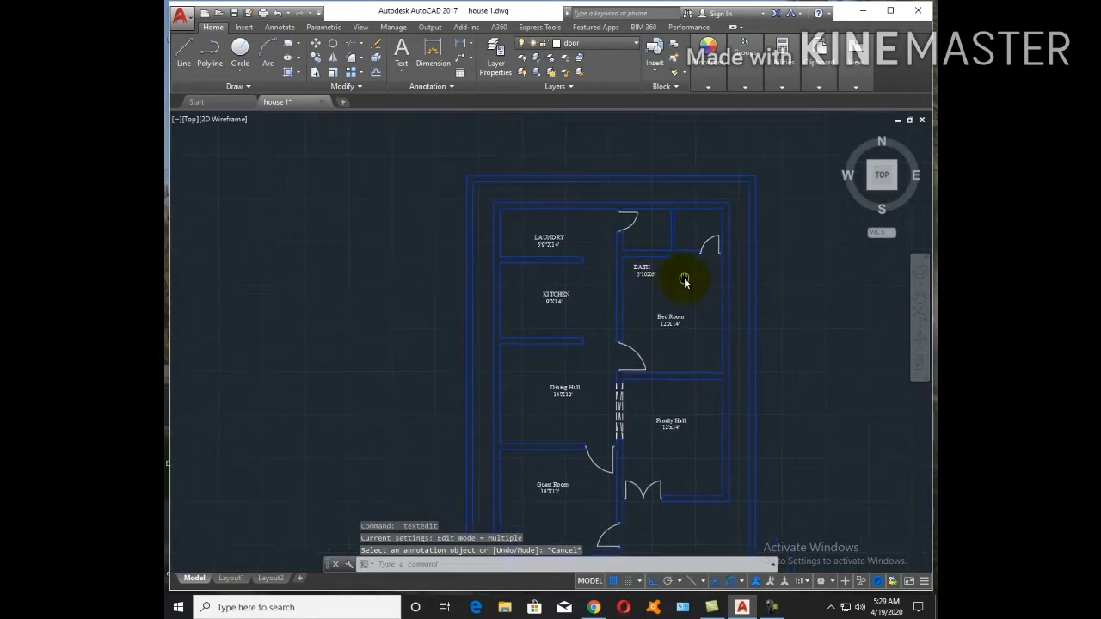
pyautogui.write('co')
pyautogui.press('Return')
pyautogui.scroll(3, 637, 284)
pyautogui.press('Escape')
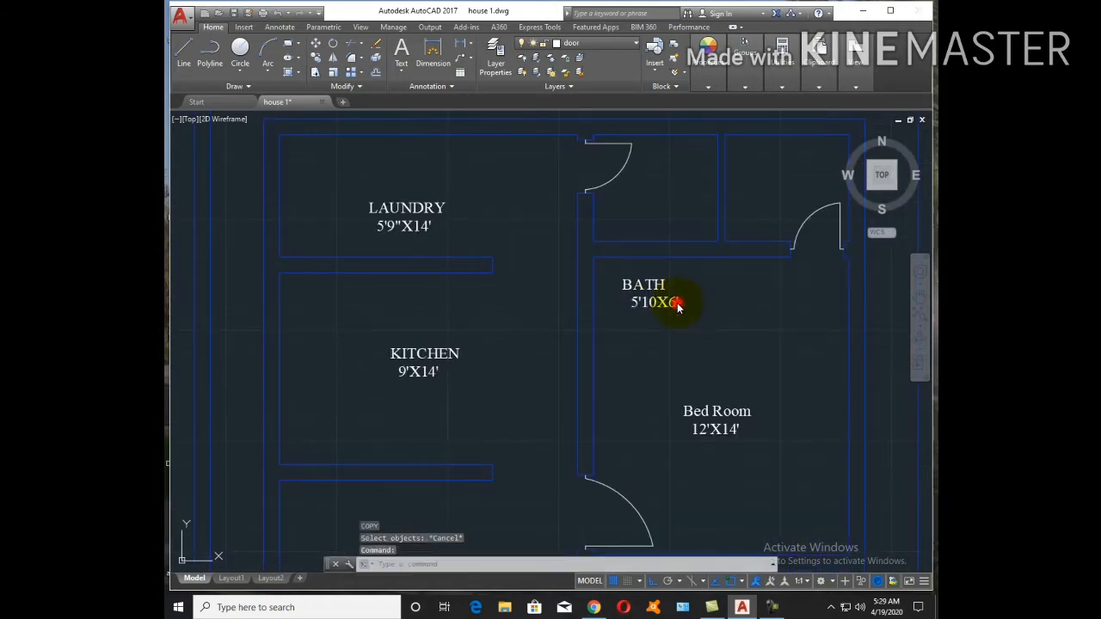
# Change the size text under the BATH label to 5'10X5'
pyautogui.doubleClick(687, 302)
pyautogui.scroll(3, 687, 302)
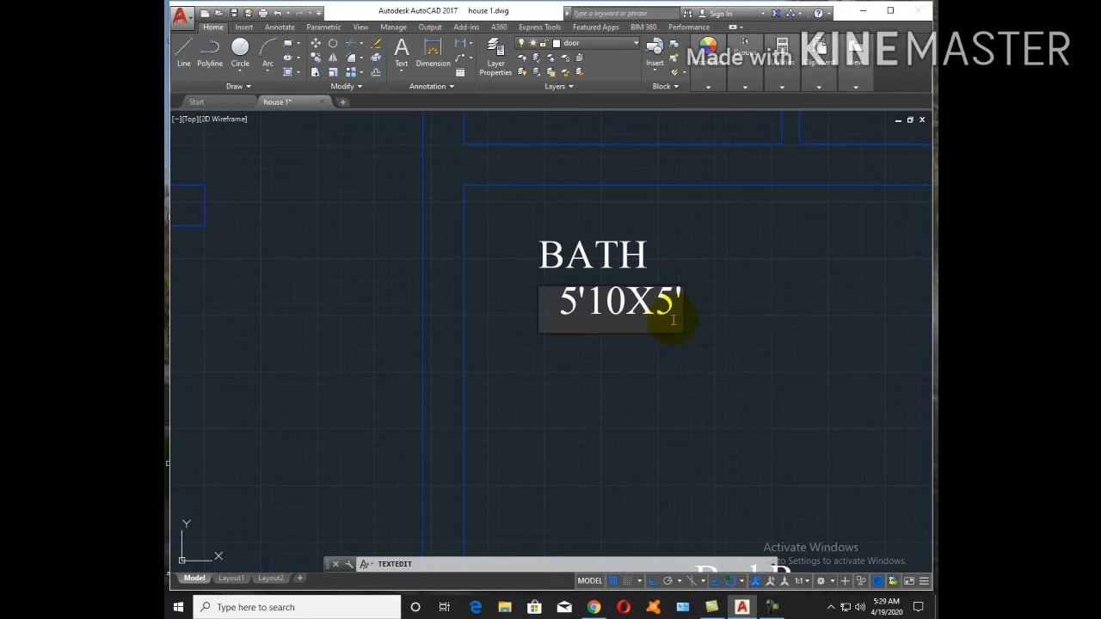
pyautogui.click(661, 366)
pyautogui.press('Escape')
# Move the bath's size text horizontally to the left so it is centred under the word BATH
pyautogui.click(649, 315)
pyautogui.press('Return')
pyautogui.click(651, 376)
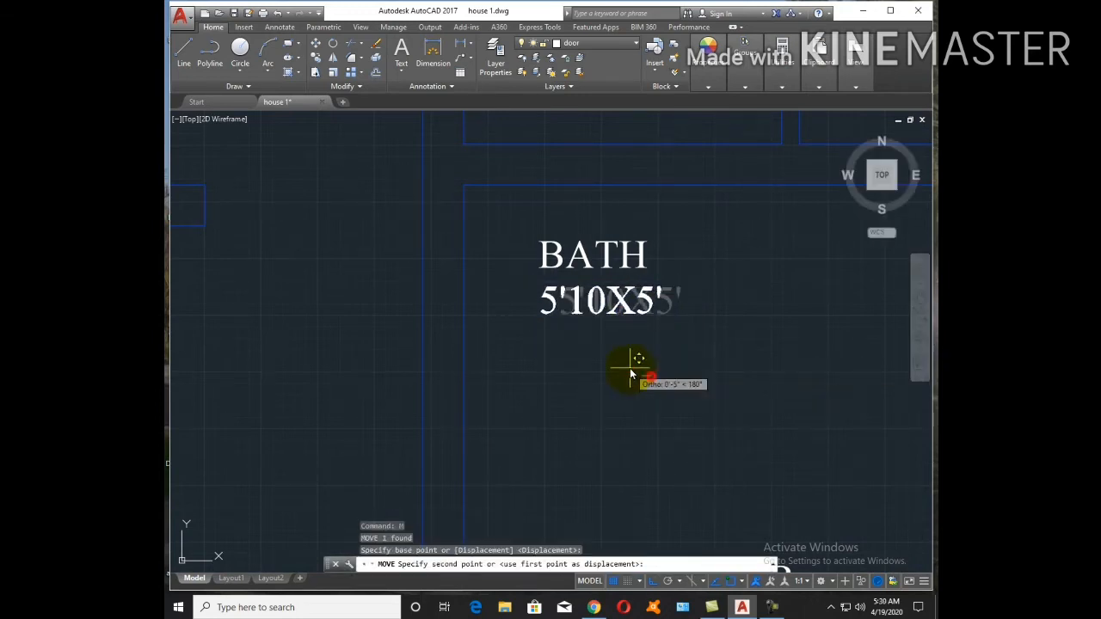
pyautogui.click(624, 366)
pyautogui.press('Escape')
# Move the BATH name and its size text together, with Ortho off, into the small room with the door next to the laundry
pyautogui.click(682, 351)
pyautogui.click(609, 233)
pyautogui.click(613, 327)
pyautogui.write('m')
pyautogui.press('Return')
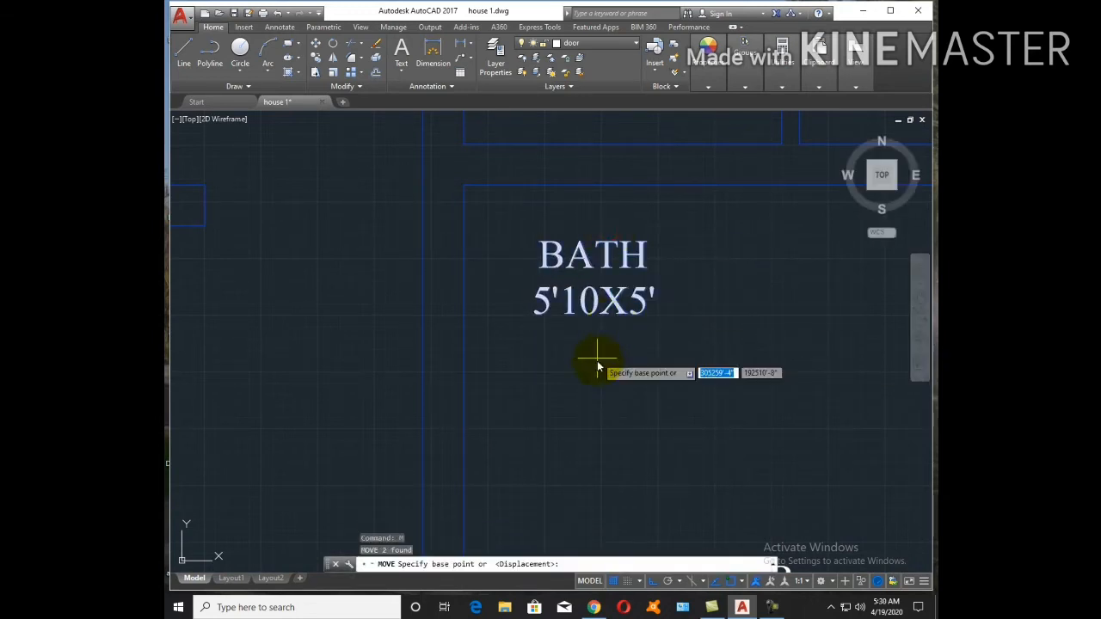
pyautogui.click(599, 361)
pyautogui.moveTo(694, 250); pyautogui.dragTo(632, 413, button='middle')
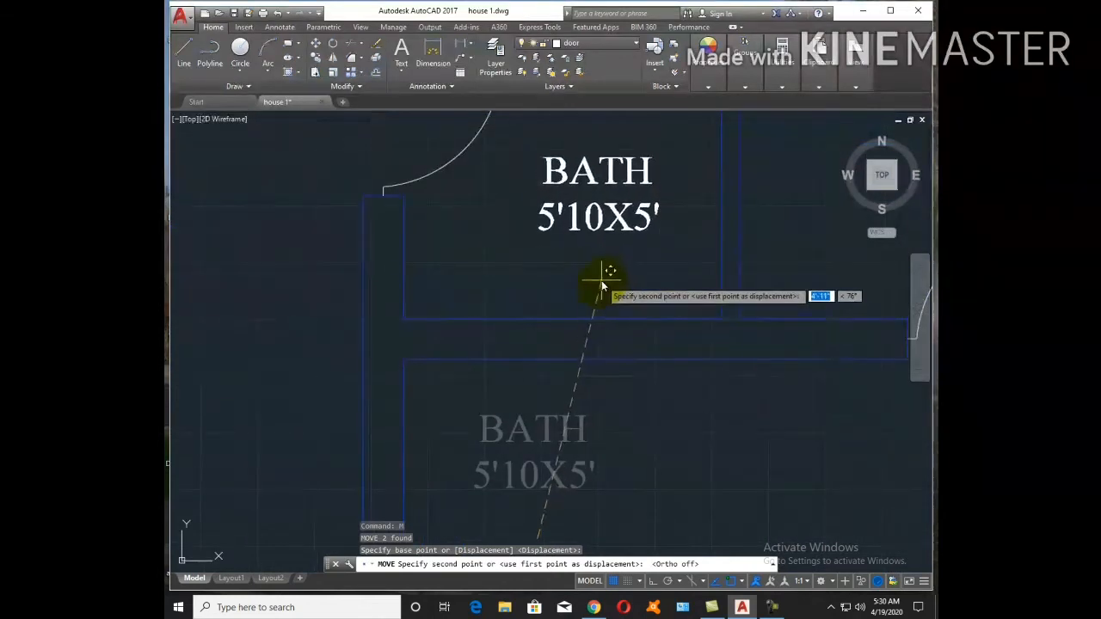
pyautogui.click(600, 273)
# Copy the BATH name and size text into the neighbouring small room above the bedroom
pyautogui.click(625, 274)
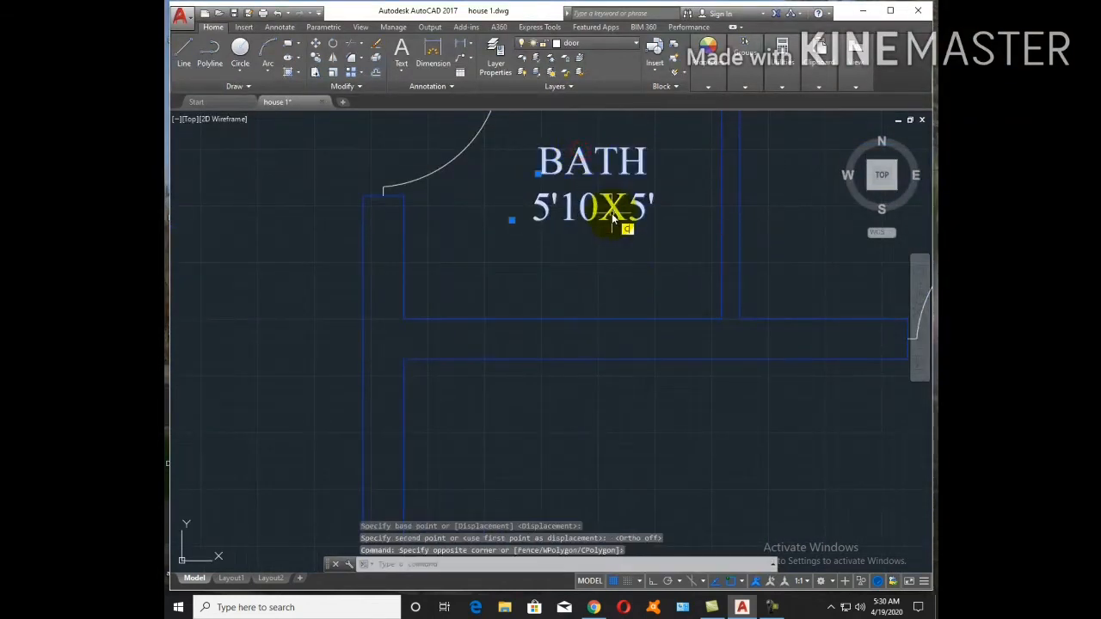
pyautogui.write('co')
pyautogui.press('Return')
pyautogui.click(604, 246)
pyautogui.scroll(-2, 605, 246)
pyautogui.scroll(1, 715, 241)
pyautogui.click(721, 238)
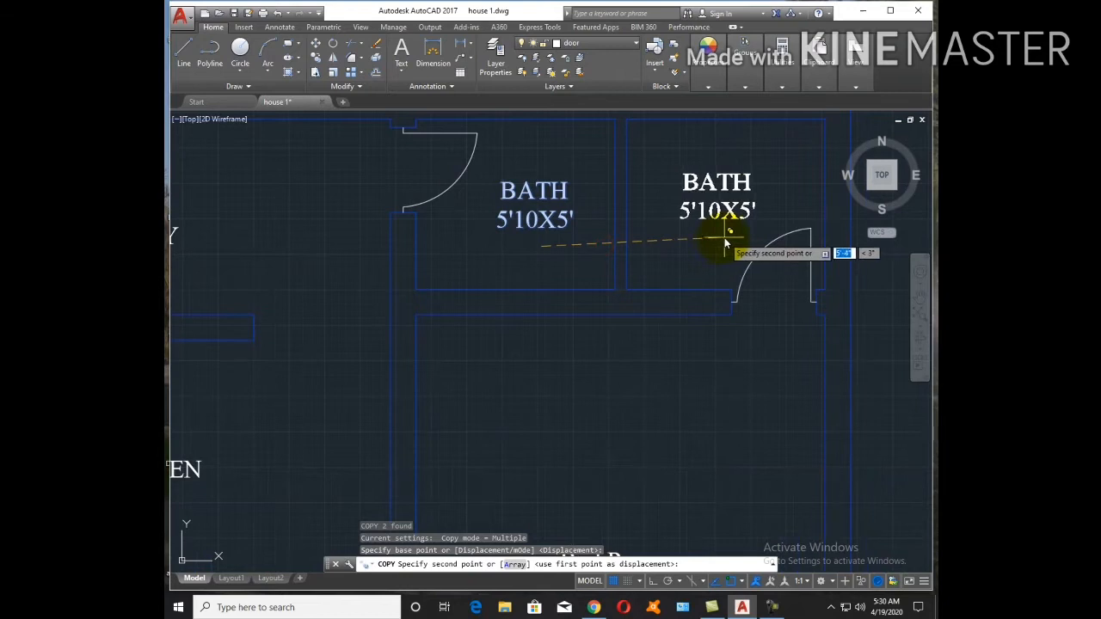
pyautogui.press('Escape')
pyautogui.scroll(-4, 688, 254)
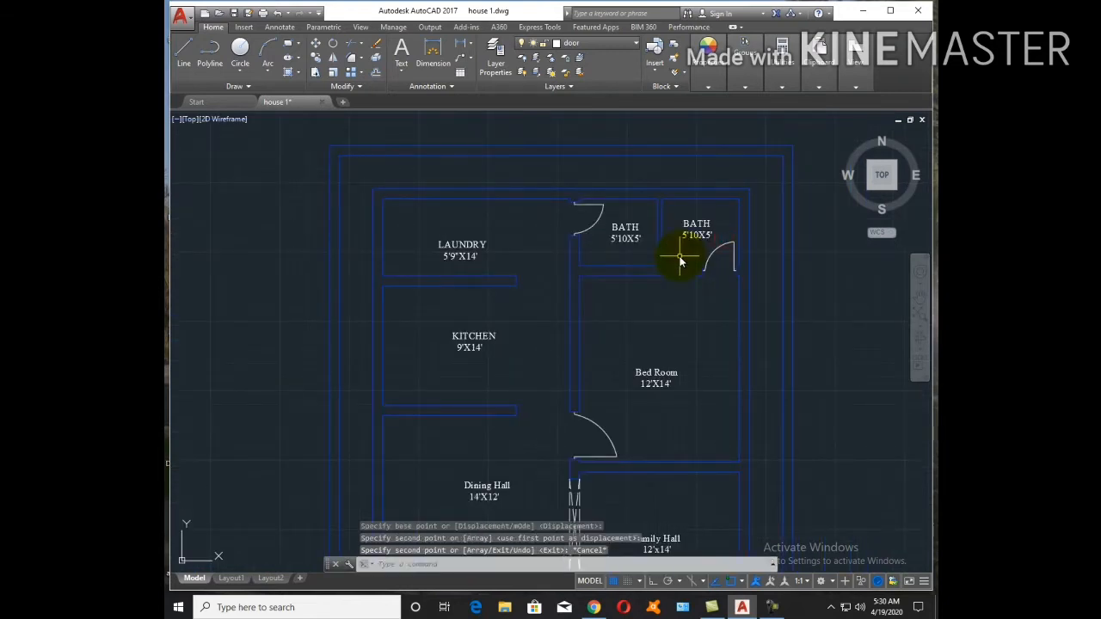
# Draw a short line across the thickness of the top wall, at the midpoint of the bedroom-side bath's inner wall line
pyautogui.scroll(-5, 711, 295)
pyautogui.scroll(3, 683, 319)
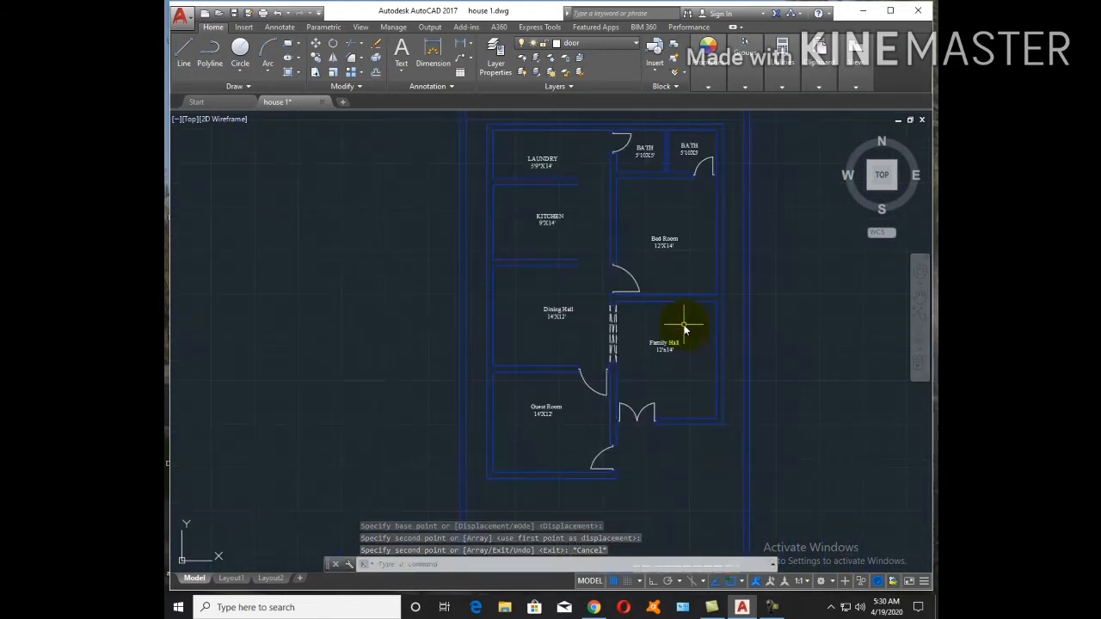
pyautogui.scroll(5, 719, 286)
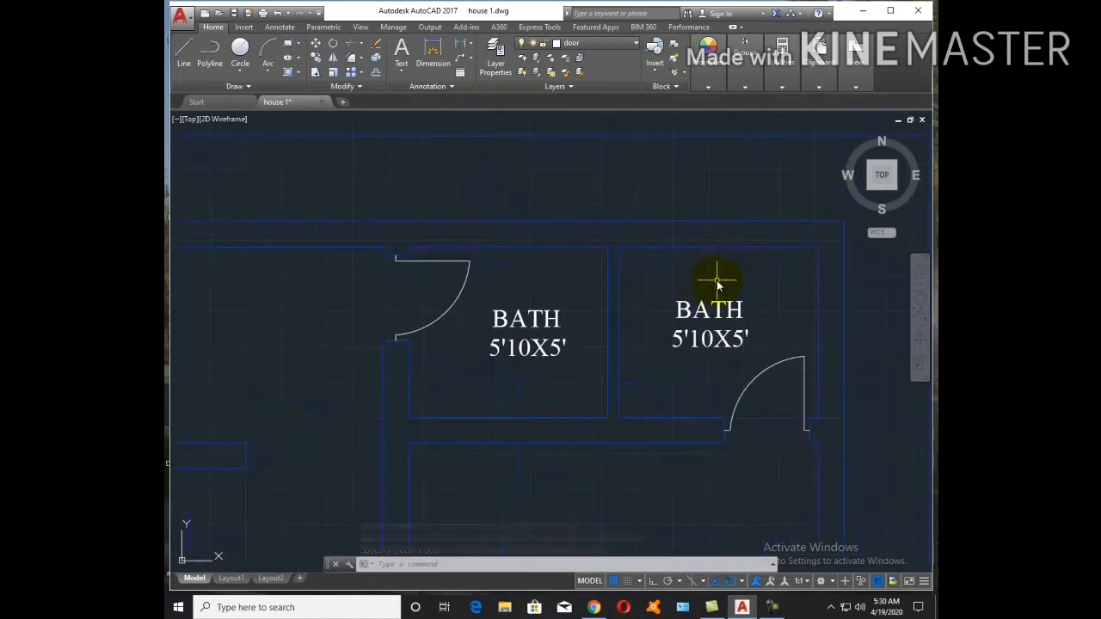
pyautogui.write('l')
pyautogui.press('Return')
pyautogui.click(723, 234)
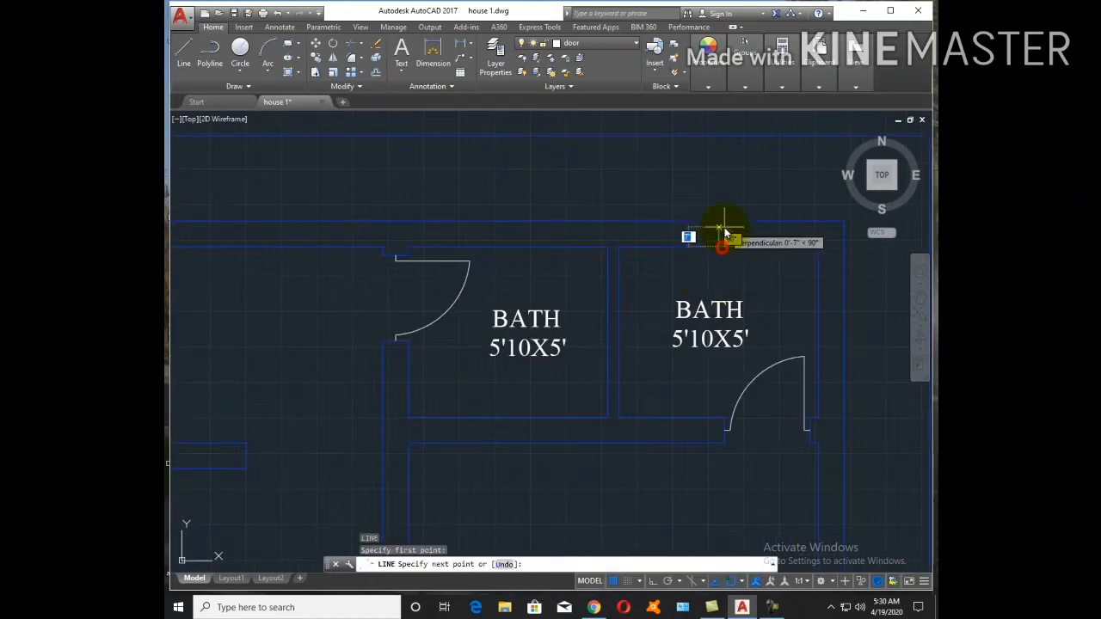
pyautogui.click(721, 243)
pyautogui.press('Return')
pyautogui.write('o')
pyautogui.press('Return')
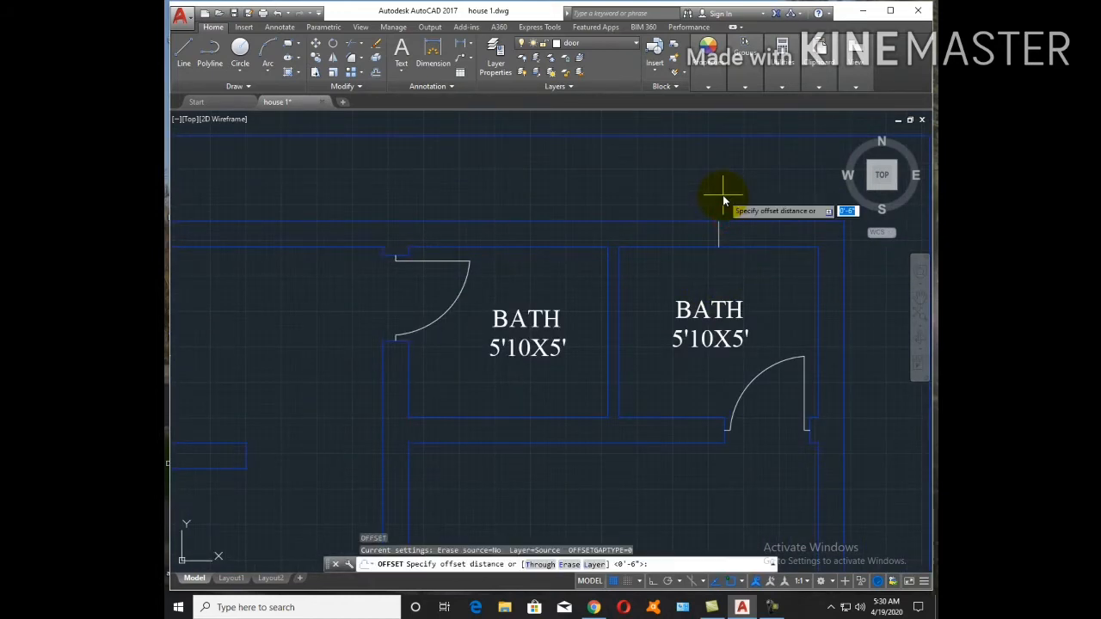
pyautogui.press('Escape')
pyautogui.press('Escape')
# Offset the short line in the bath's top wall 1'9 toward the outer corner and erase the offset copy
pyautogui.scroll(-5, 715, 232)
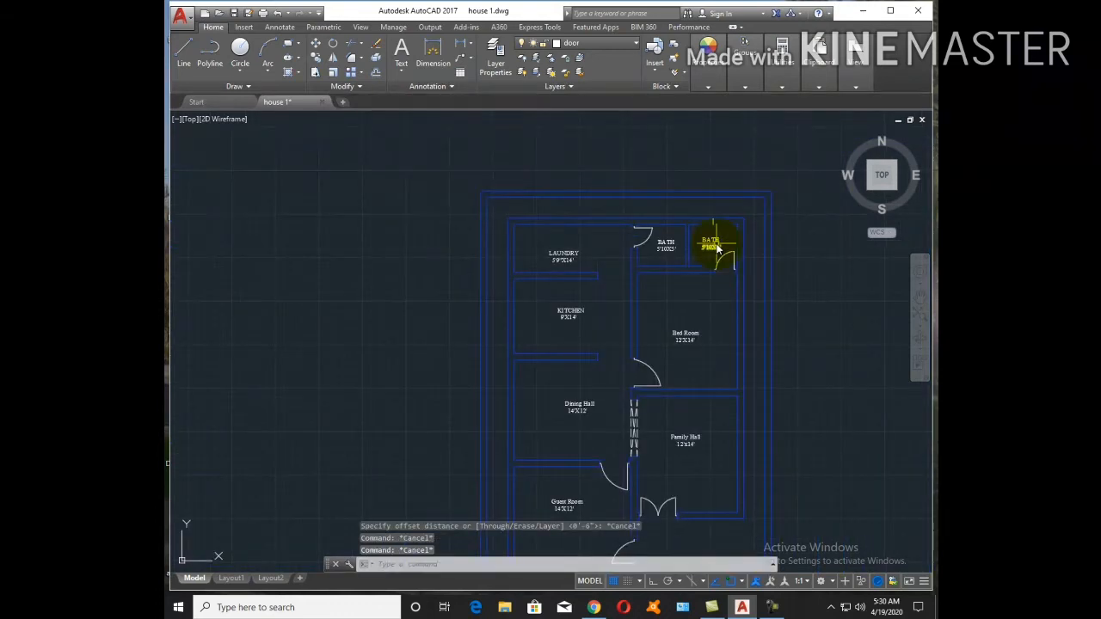
pyautogui.scroll(5, 716, 247)
pyautogui.write('o')
pyautogui.press('Return')
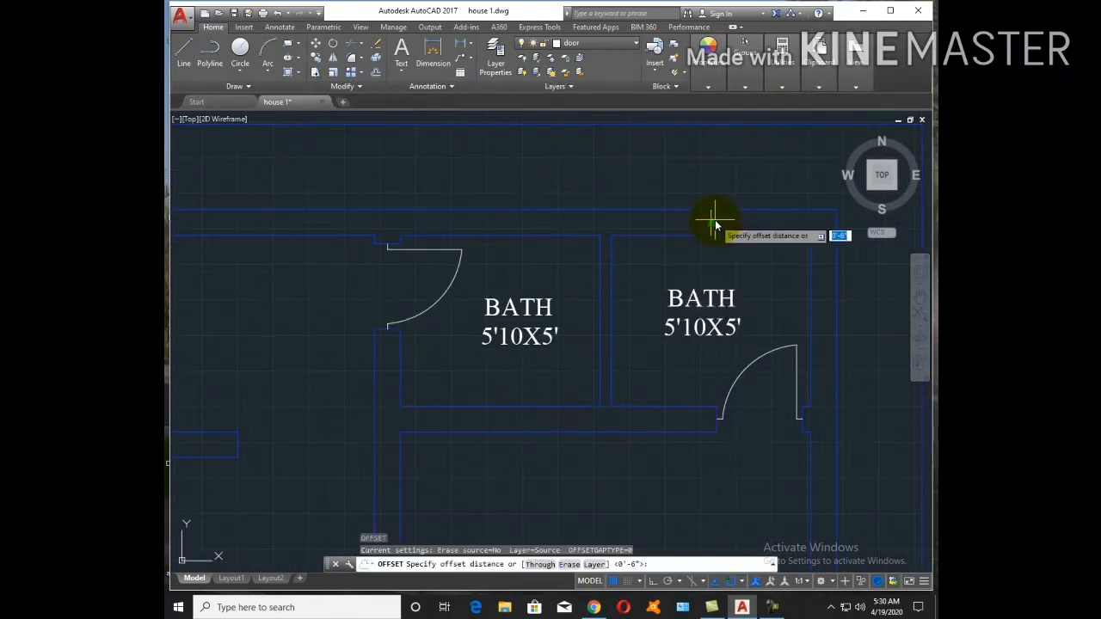
pyautogui.write("1'9")
pyautogui.press('Return')
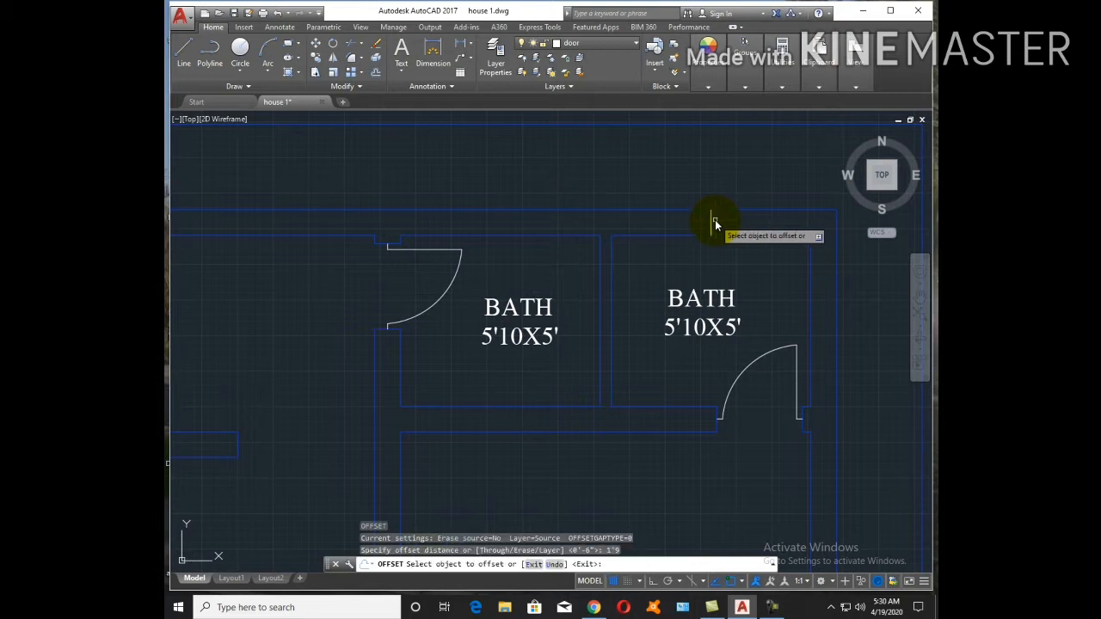
pyautogui.click(712, 220)
pyautogui.click(736, 224)
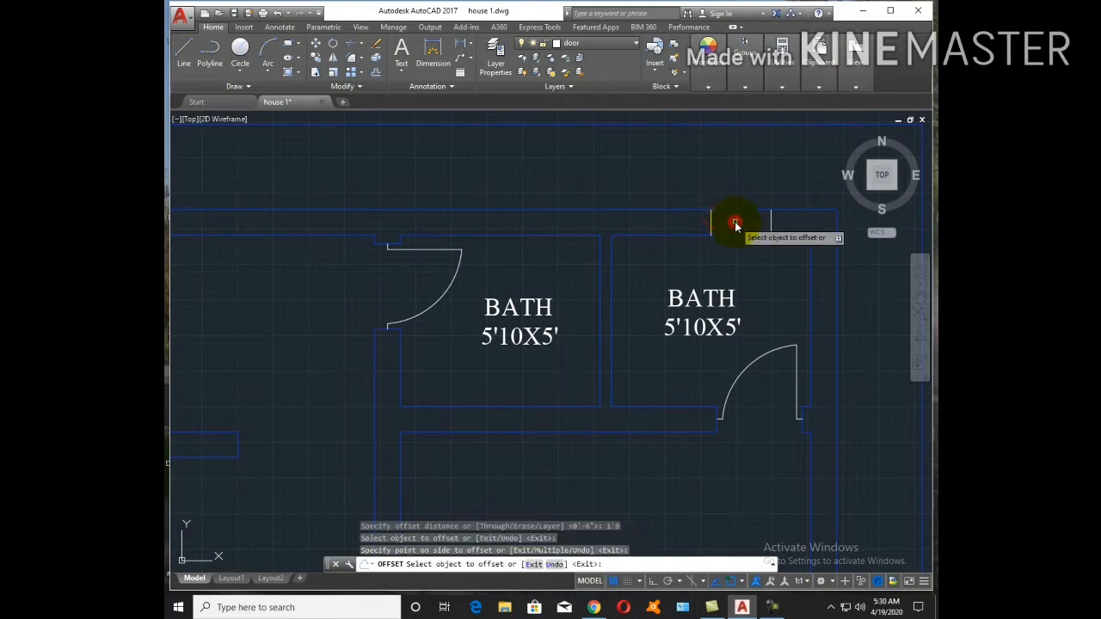
pyautogui.press('Escape')
pyautogui.click(771, 225)
pyautogui.write('e')
pyautogui.press('Return')
pyautogui.press('Escape')
# Offset the short line in the bath's top wall 9" toward the house's outer corner
pyautogui.write('o')
pyautogui.press('Return')
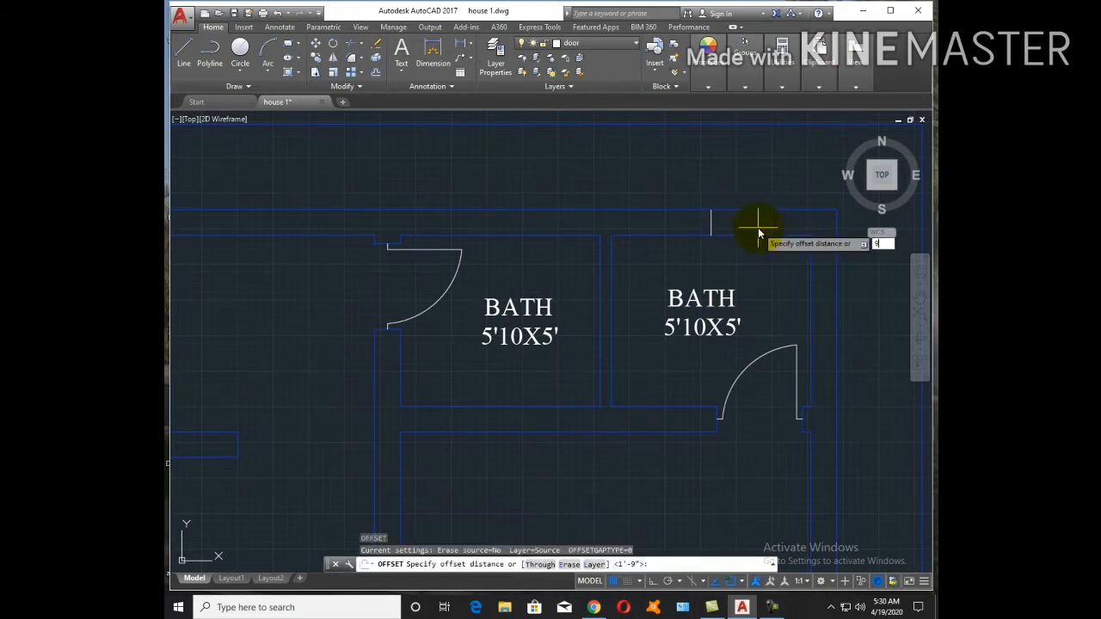
pyautogui.write('9')
pyautogui.press('Return')
pyautogui.click(712, 223)
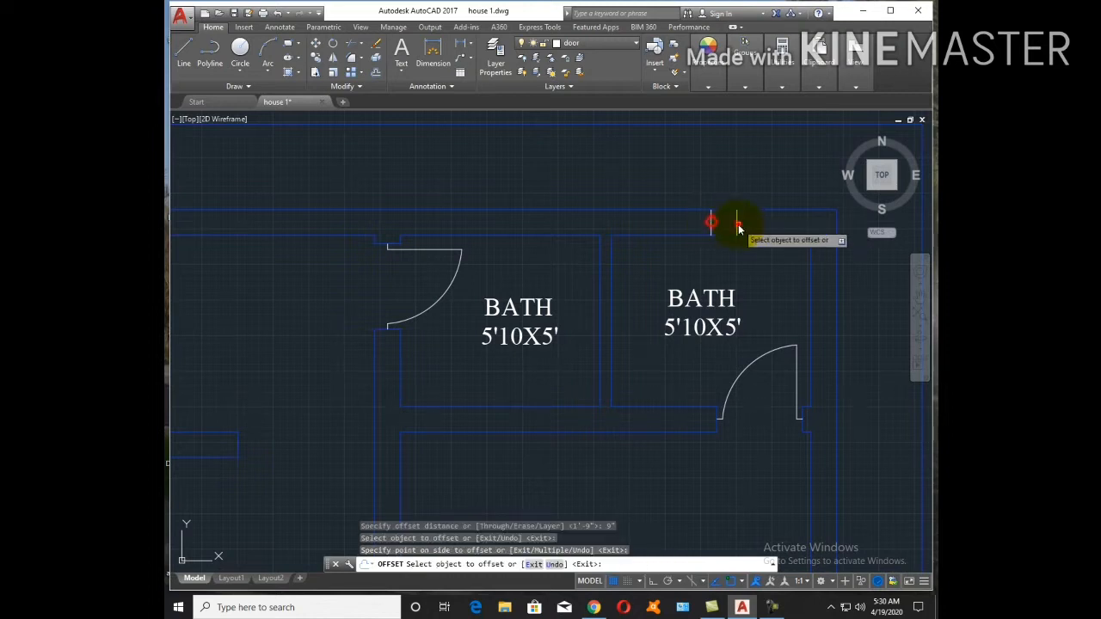
# Offset the centre line in the bath's top wall 9" toward the neighbouring bath and erase the centre line
pyautogui.click(689, 225)
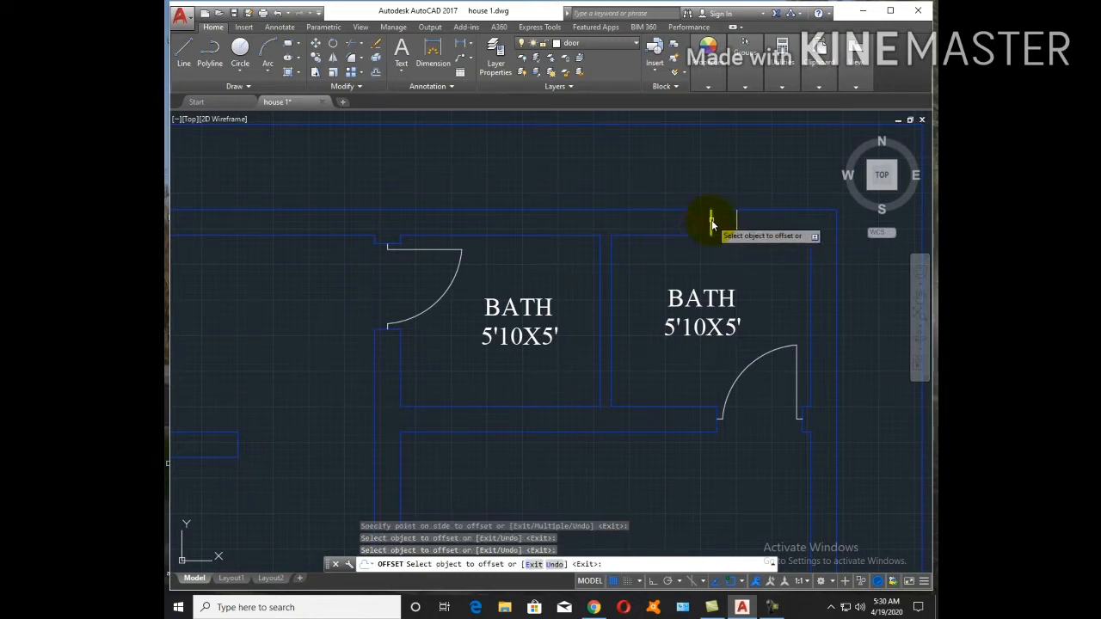
pyautogui.press('Escape')
pyautogui.click(711, 223)
pyautogui.write('e')
pyautogui.press('Return')
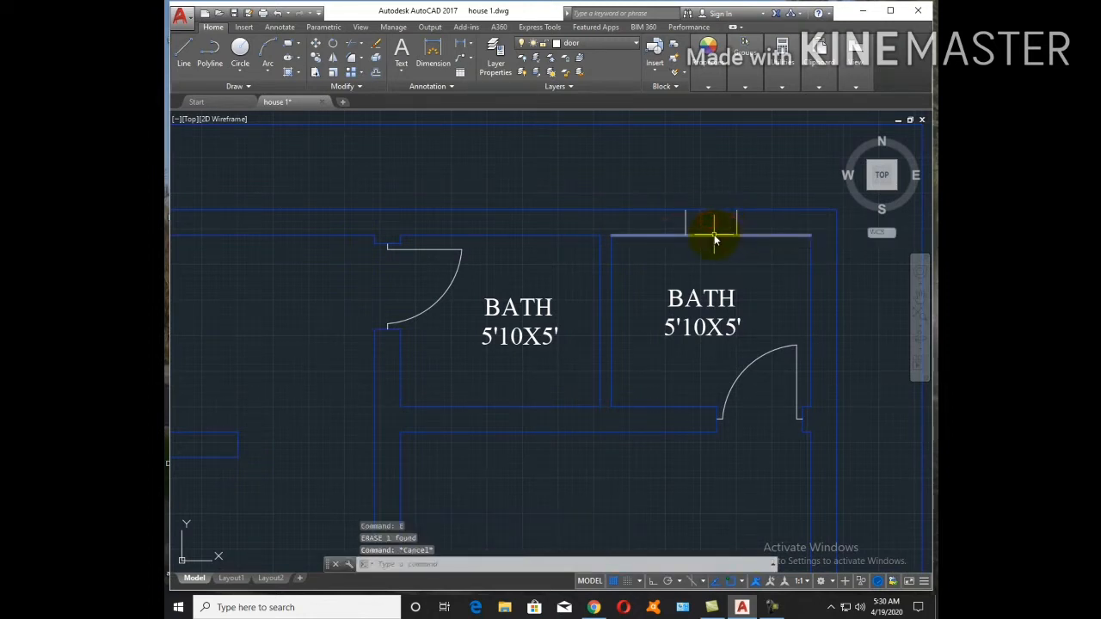
# Trim both top wall lines between the two short lines to open the corner bath's window gap
pyautogui.write('tr')
pyautogui.press('Return')
pyautogui.press('Return')
pyautogui.click(717, 242)
pyautogui.click(714, 197)
pyautogui.press('Escape')
# Draw a line across the corner bath's wall opening, joining the midpoints of its two end lines
pyautogui.moveTo(615, 253); pyautogui.dragTo(736, 295, button='middle')
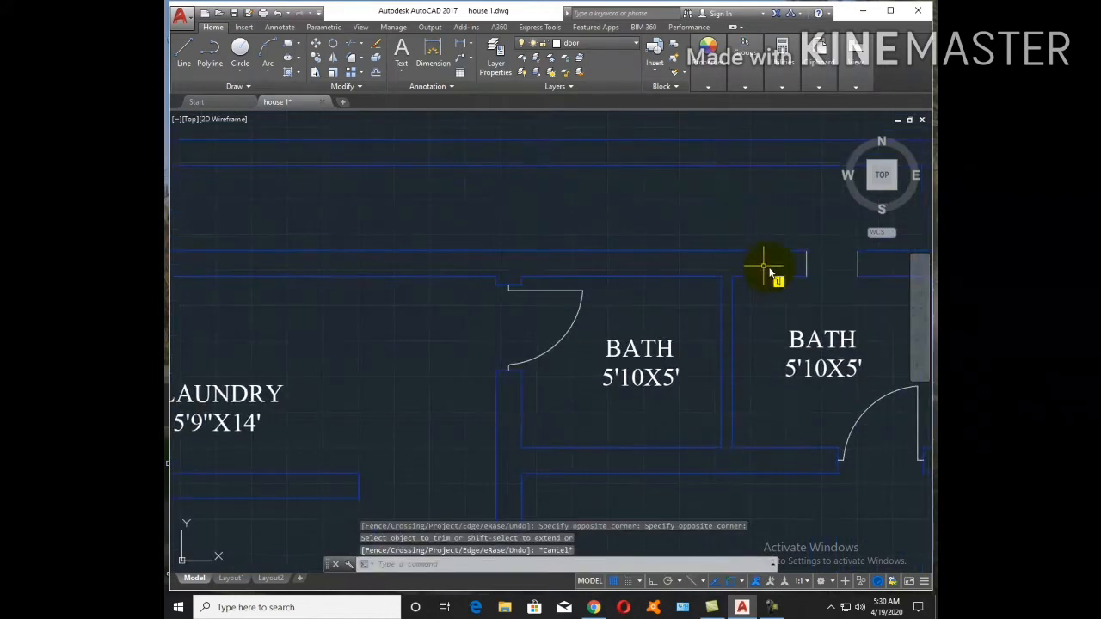
pyautogui.write('l')
pyautogui.press('Return')
pyautogui.click(858, 265)
pyautogui.click(807, 265)
pyautogui.press('Escape')
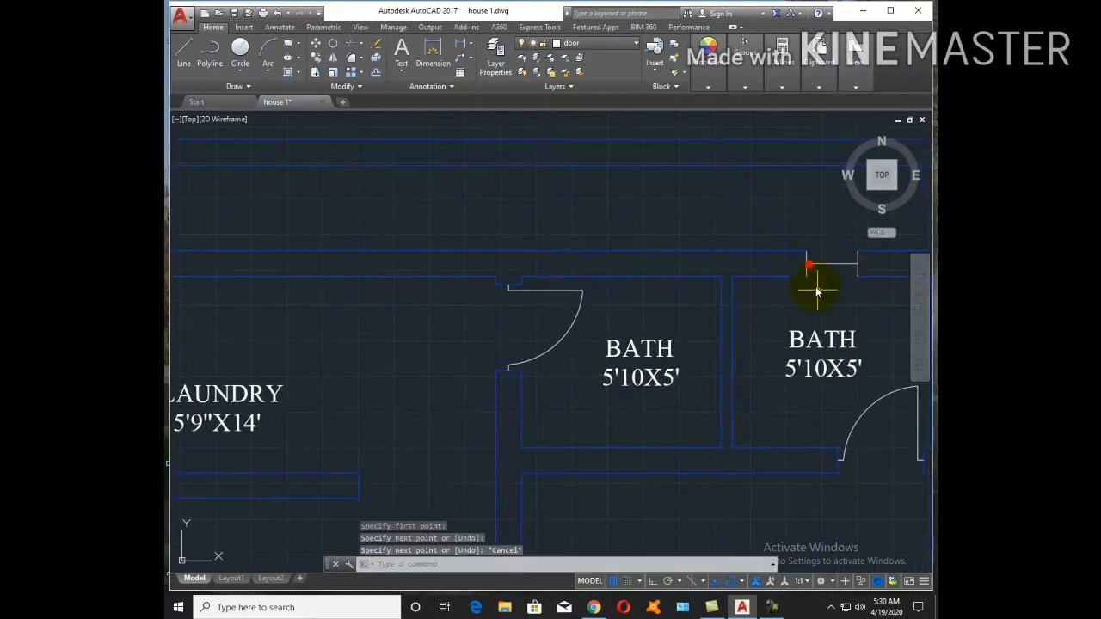
# Offset the line in the corner bath's opening 2" to both sides
pyautogui.moveTo(817, 292); pyautogui.dragTo(675, 319, button='middle')
pyautogui.write('o')
pyautogui.press('Return')
pyautogui.write('2"')
pyautogui.press('Return')
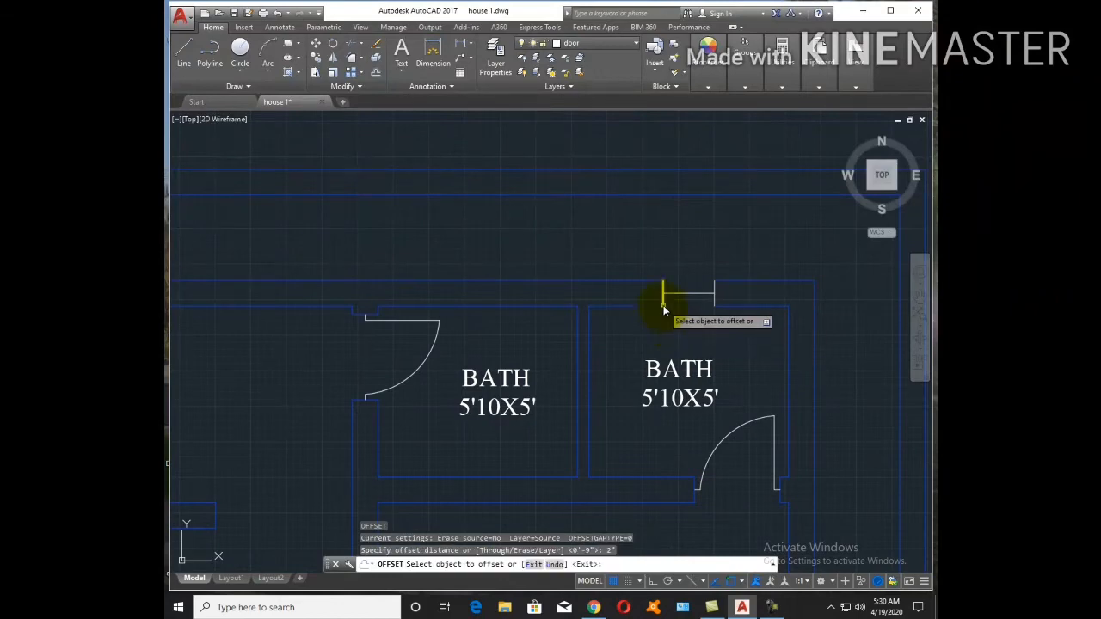
pyautogui.scroll(3, 667, 301)
pyautogui.click(704, 278)
pyautogui.click(715, 310)
pyautogui.click(711, 275)
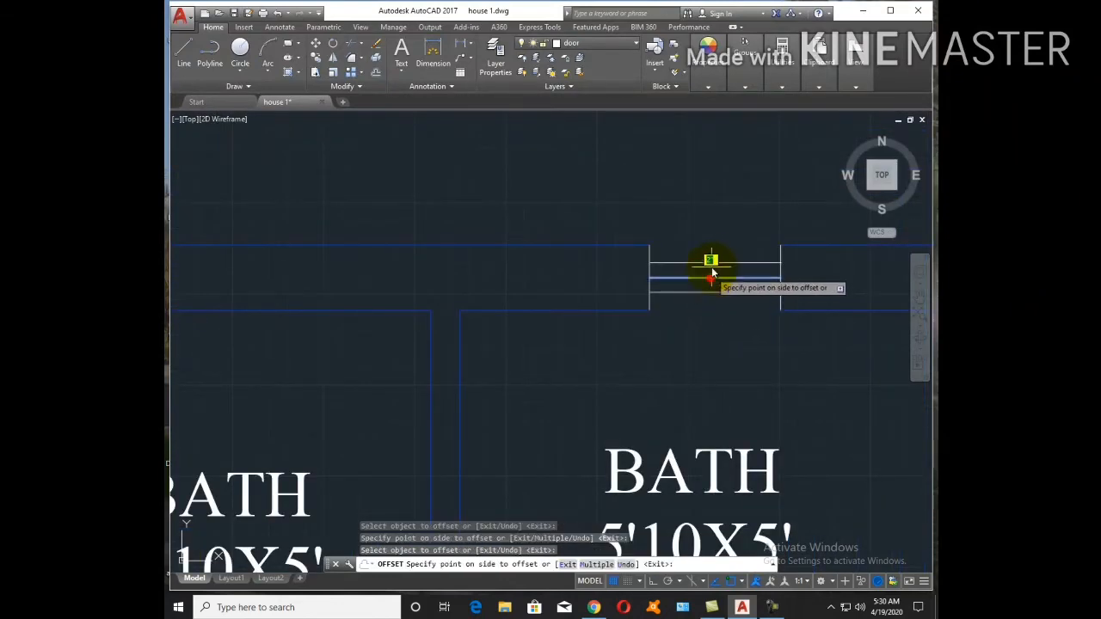
pyautogui.click(713, 256)
pyautogui.press('Escape')
# Erase the middle line of the corner bath's window, keeping the two offset lines
pyautogui.click(707, 284)
pyautogui.click(707, 272)
pyautogui.write('e')
pyautogui.press('Return')
# Draw a short line across the top wall's thickness at the middle of the bath beside the laundry
pyautogui.scroll(-3, 747, 331)
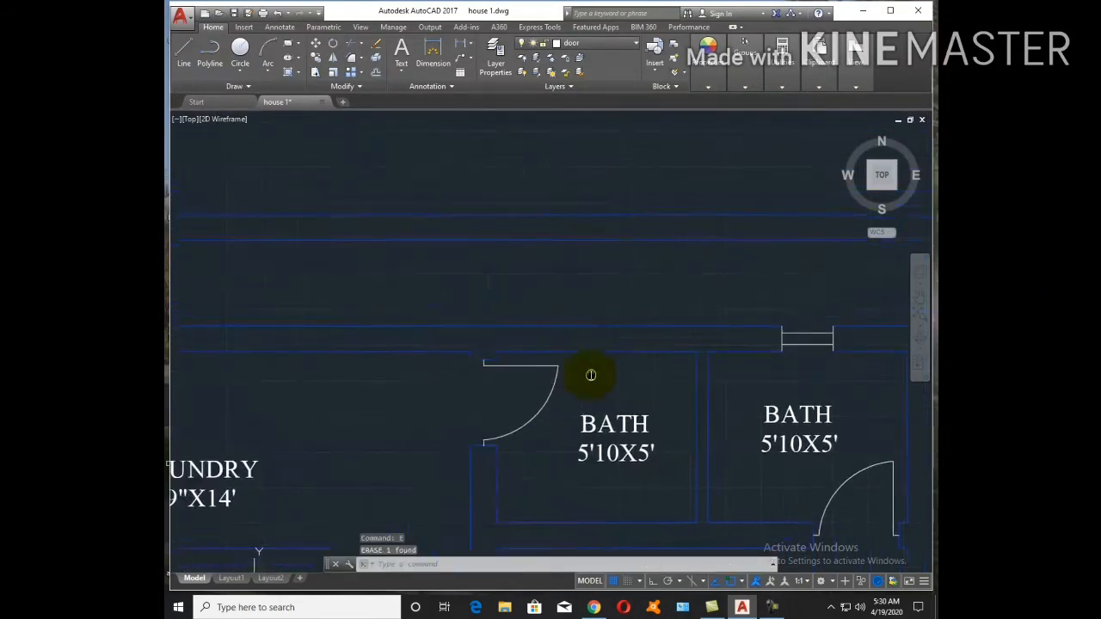
pyautogui.write('l')
pyautogui.press('Return')
pyautogui.click(602, 355)
pyautogui.click(599, 328)
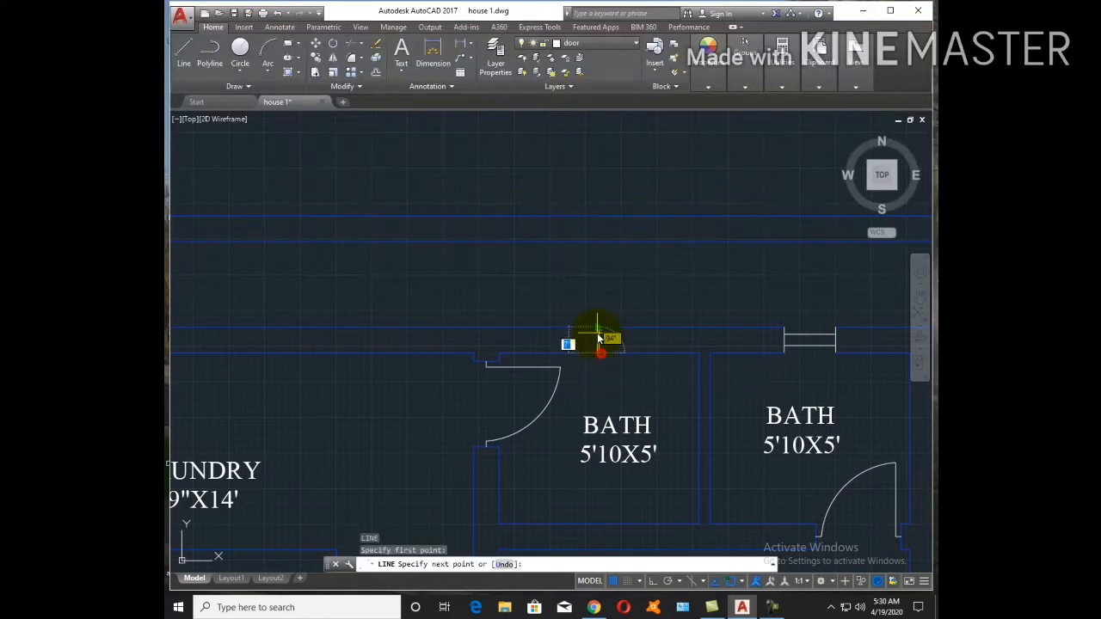
pyautogui.press('Escape')
# Offset the short line above the bath beside the laundry 9" to both sides and erase the original
pyautogui.write('o')
pyautogui.press('Return')
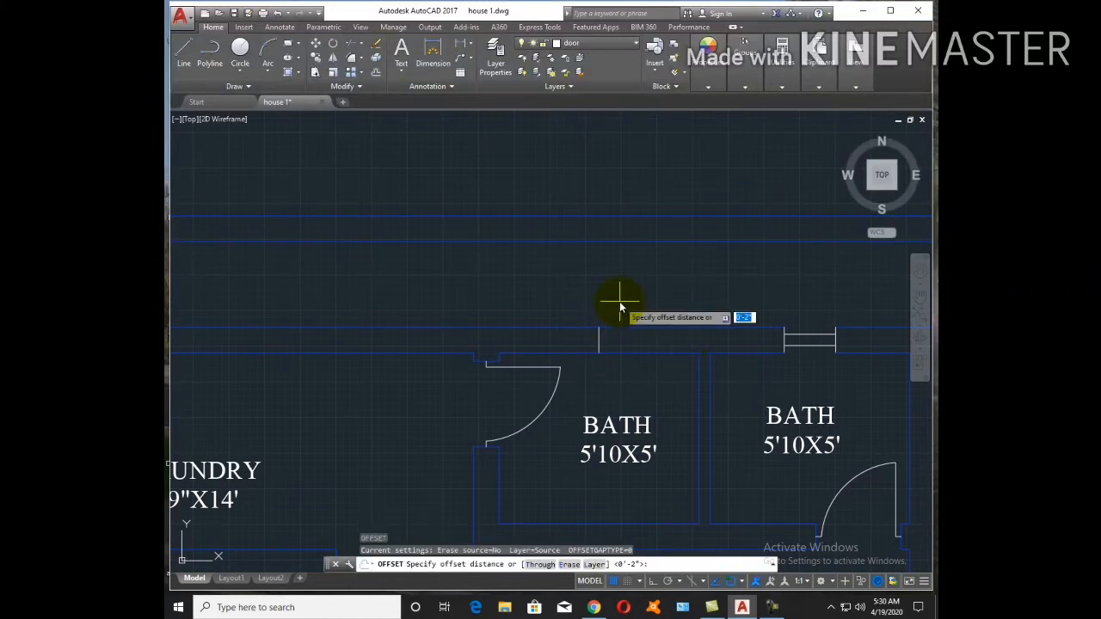
pyautogui.press('Return')
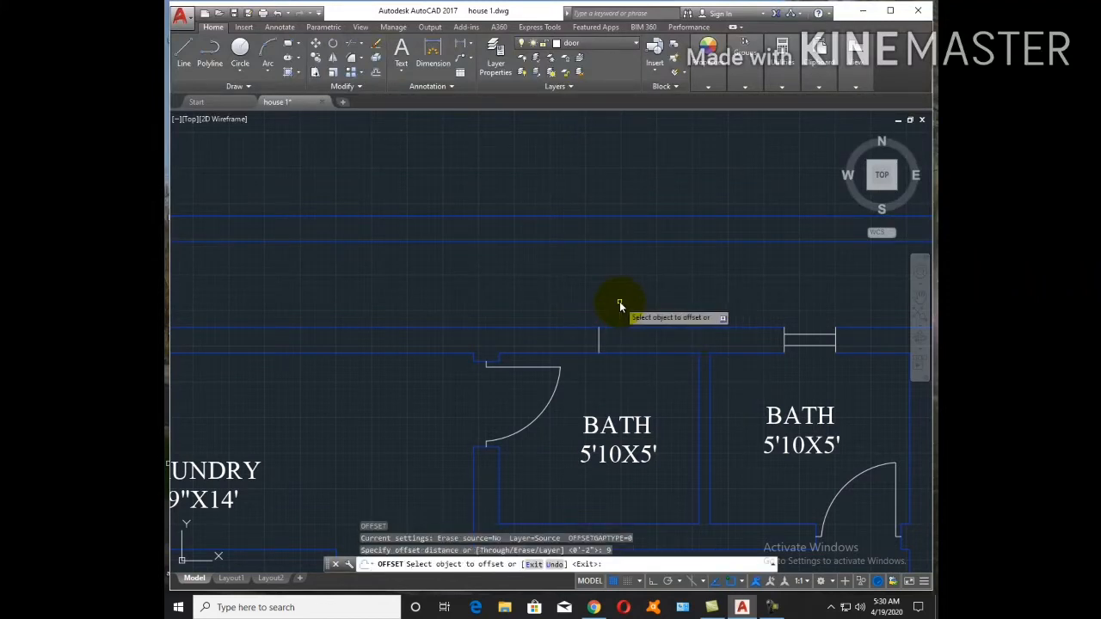
pyautogui.click(600, 337)
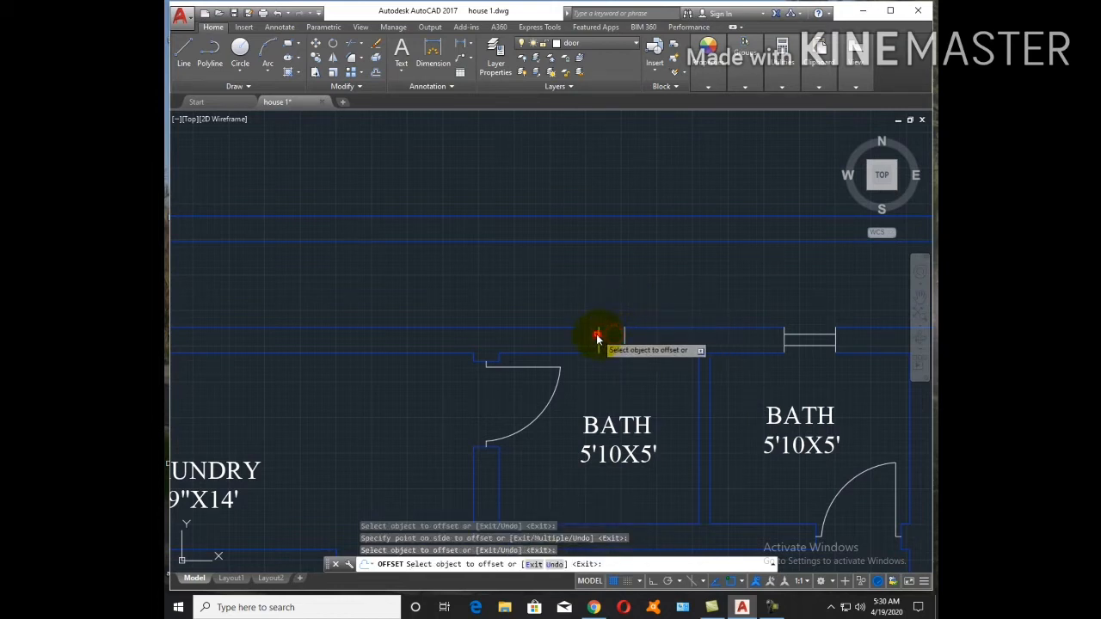
pyautogui.click(562, 341)
pyautogui.press('Escape')
# Trim both top wall lines between the two offset lines above the bath beside the laundry
pyautogui.write('tr')
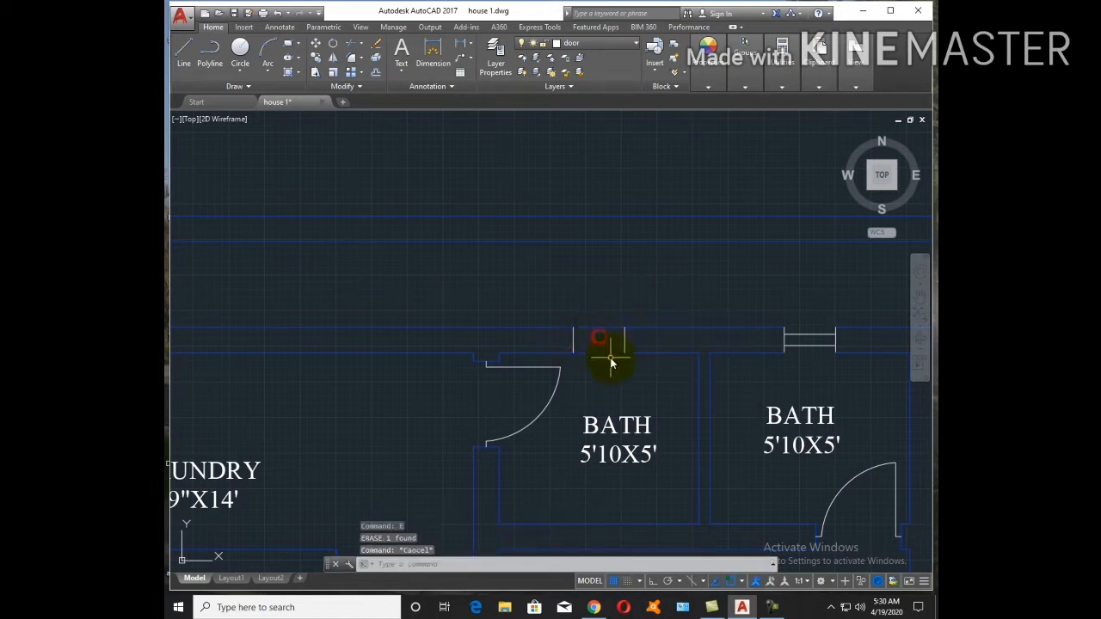
pyautogui.press('Return')
pyautogui.press('Return')
pyautogui.click(610, 362)
pyautogui.click(607, 298)
pyautogui.press('Escape')
# Draw a line joining the midpoints of the two end lines in the second bath's wall opening
pyautogui.write('l')
pyautogui.press('Return')
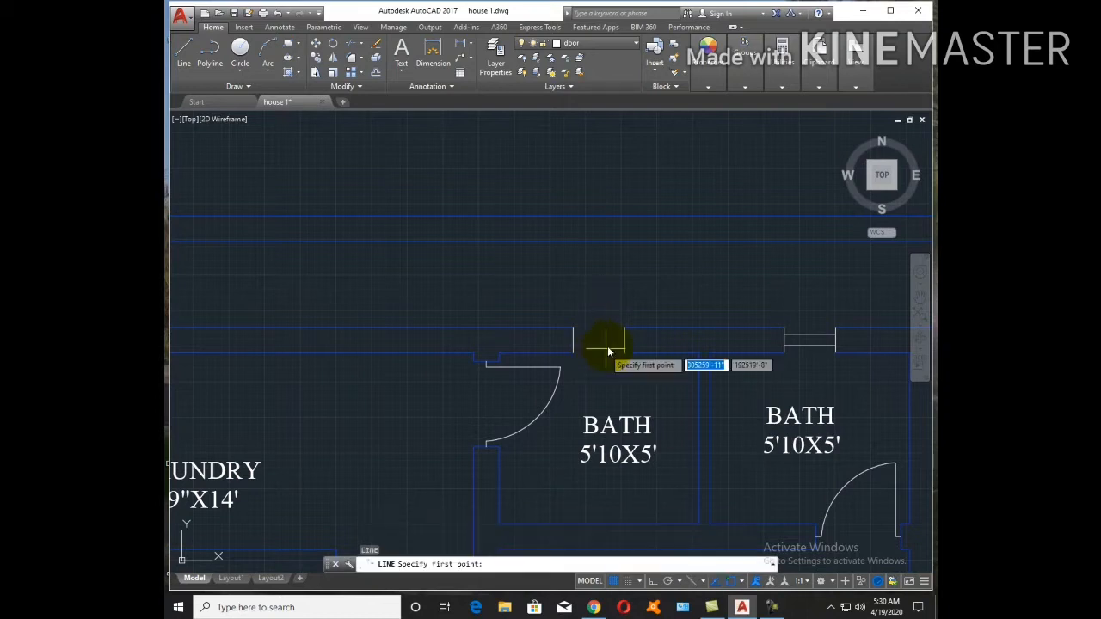
pyautogui.click(625, 339)
pyautogui.click(574, 339)
pyautogui.press('Escape')
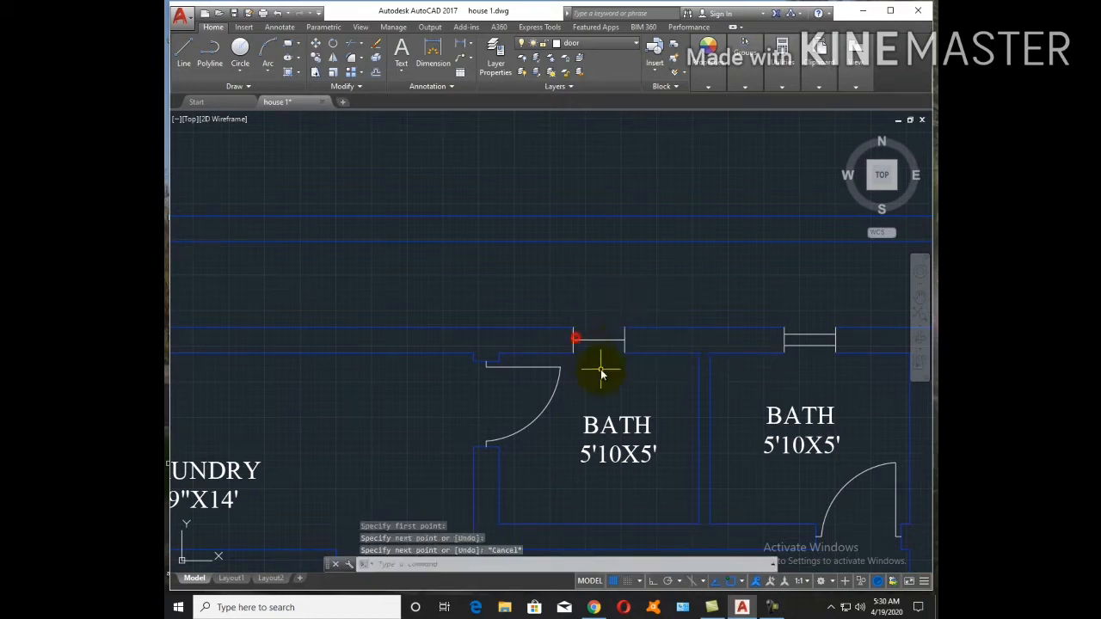
# Offset the line in the second bath's opening 2" to both sides
pyautogui.write('o')
pyautogui.press('Return')
pyautogui.write('2')
pyautogui.press('Return')
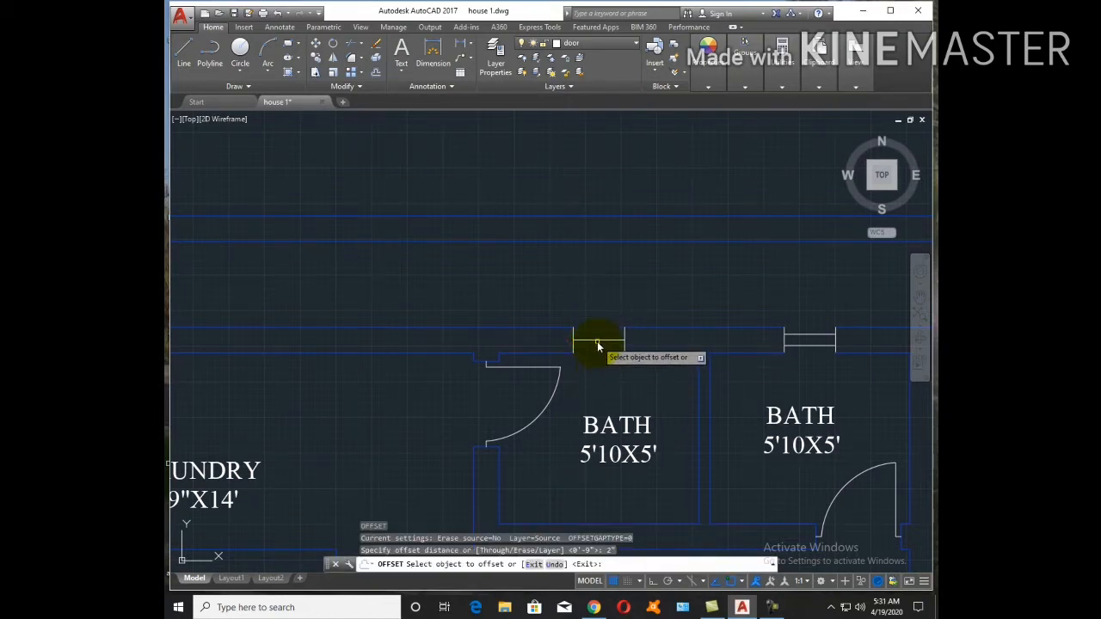
pyautogui.click(598, 344)
pyautogui.click(600, 343)
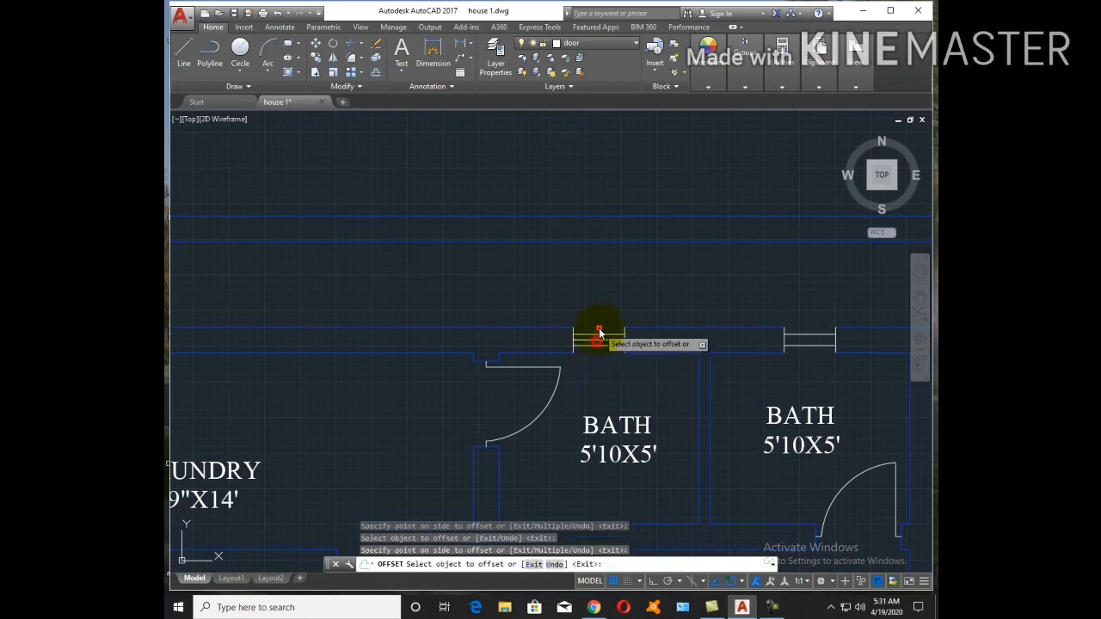
pyautogui.press('Escape')
# Erase the middle line of the second bath's window
pyautogui.click(598, 340)
pyautogui.press('e')
pyautogui.press('Return')
# Draw a short line across the thickness of the laundry's outer side wall, starting at the midpoint of its inner line
pyautogui.scroll(-5, 688, 339)
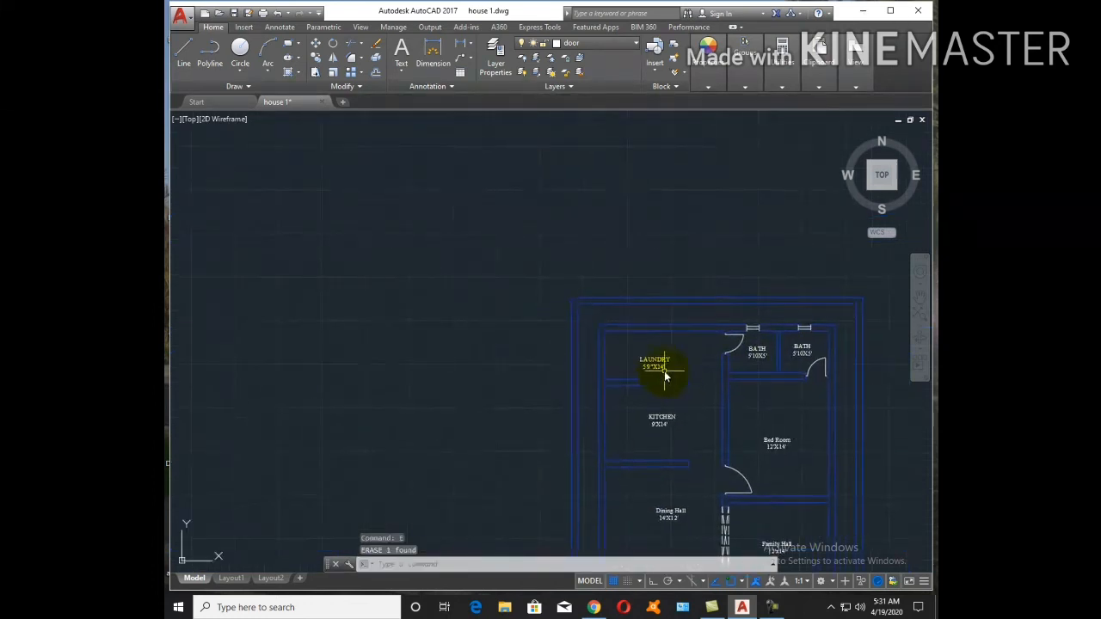
pyautogui.write('l')
pyautogui.press('Return')
pyautogui.scroll(5, 614, 364)
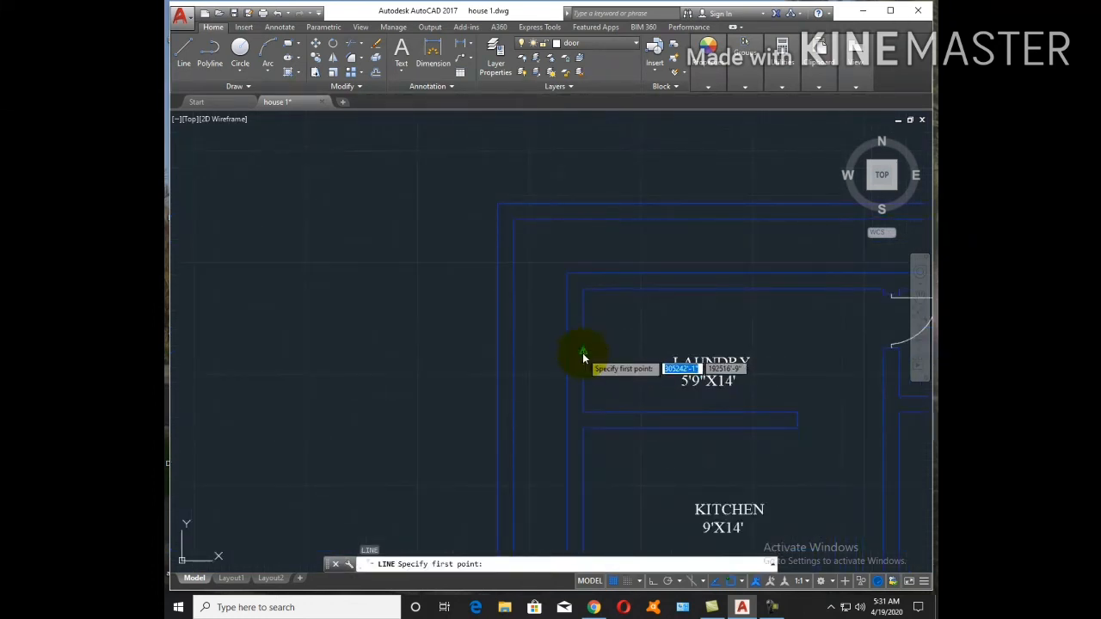
pyautogui.click(583, 352)
pyautogui.click(567, 353)
pyautogui.press('Escape')
# Offset the short line in the laundry's outer wall 1'9 to both sides
pyautogui.write('o')
pyautogui.press('Return')
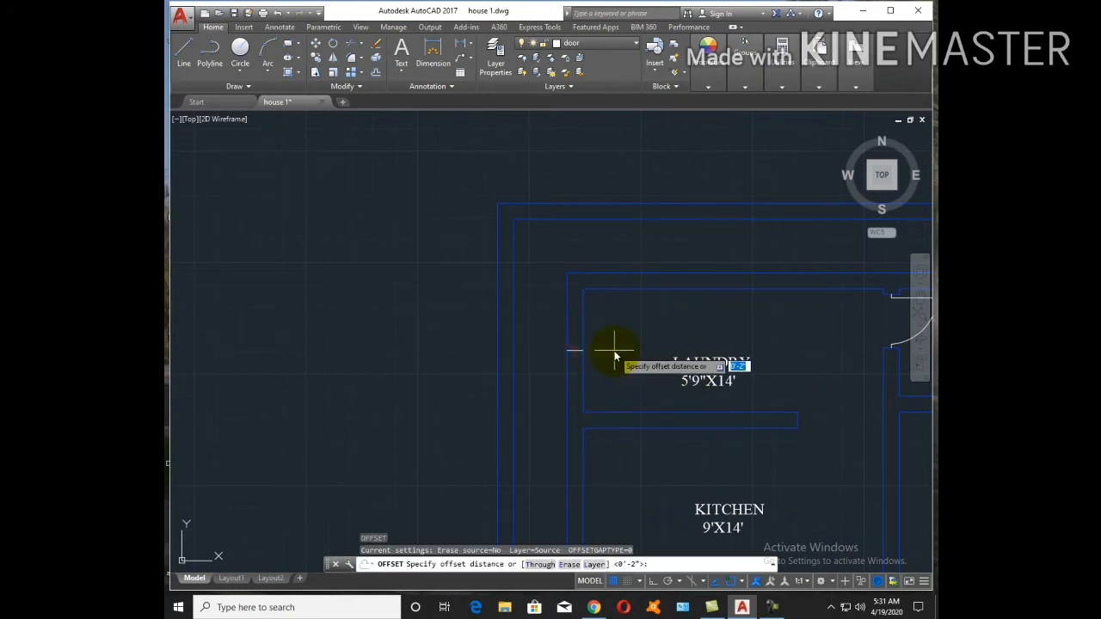
pyautogui.write("1'9")
pyautogui.press('Return')
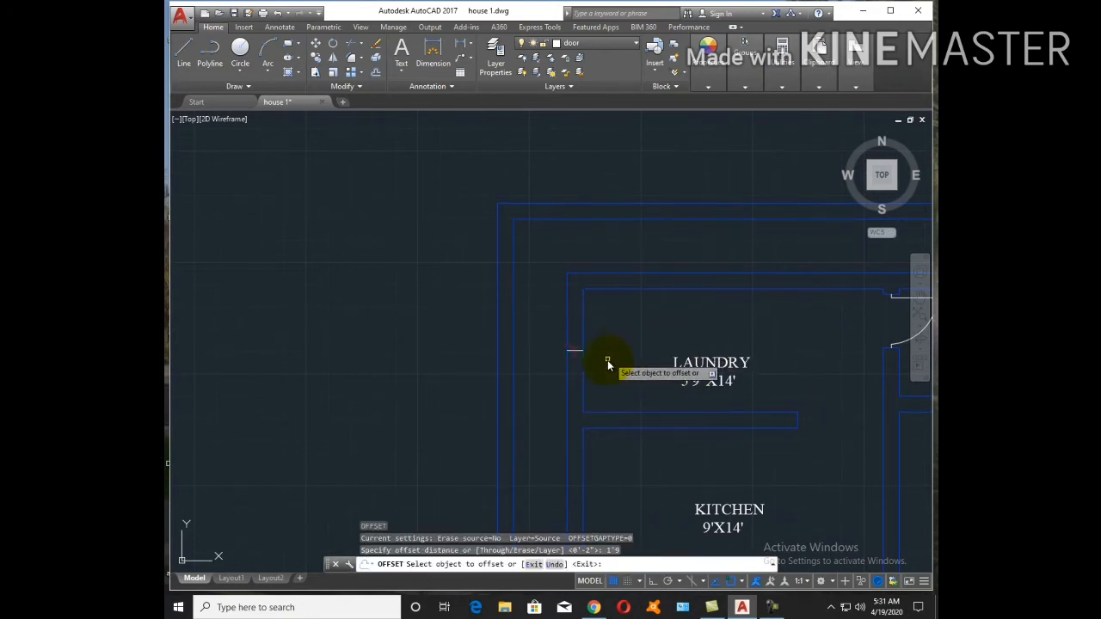
pyautogui.click(568, 351)
pyautogui.click(572, 356)
pyautogui.click(572, 351)
pyautogui.click(573, 332)
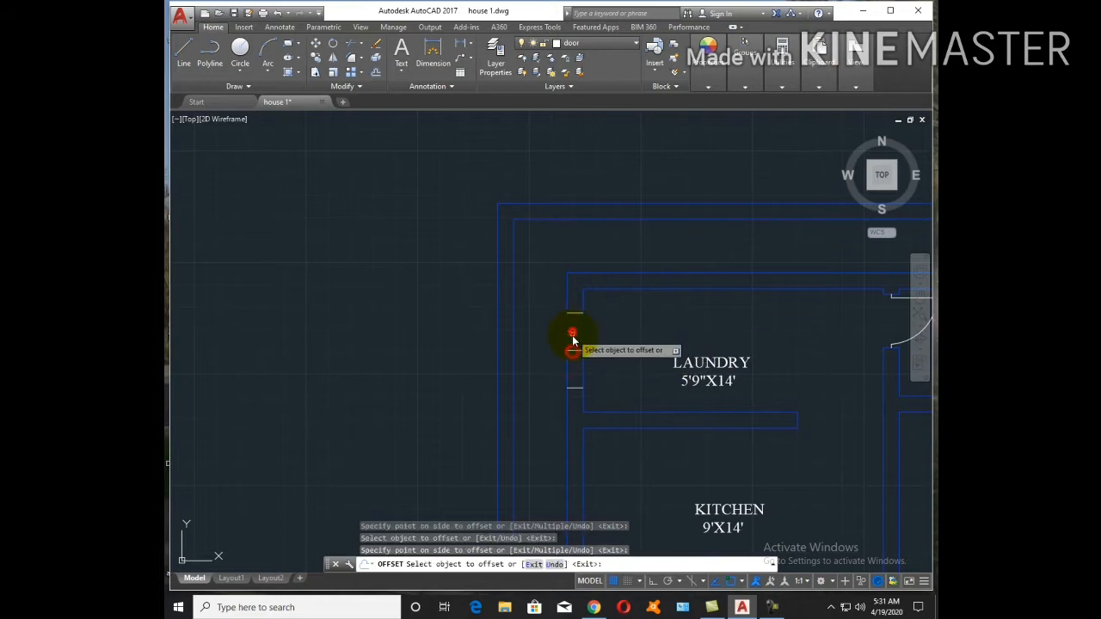
pyautogui.press('Escape')
# Erase the original centre line in the laundry's outer wall
pyautogui.click(574, 351)
pyautogui.write('e')
pyautogui.press('Return')
pyautogui.press('Escape')
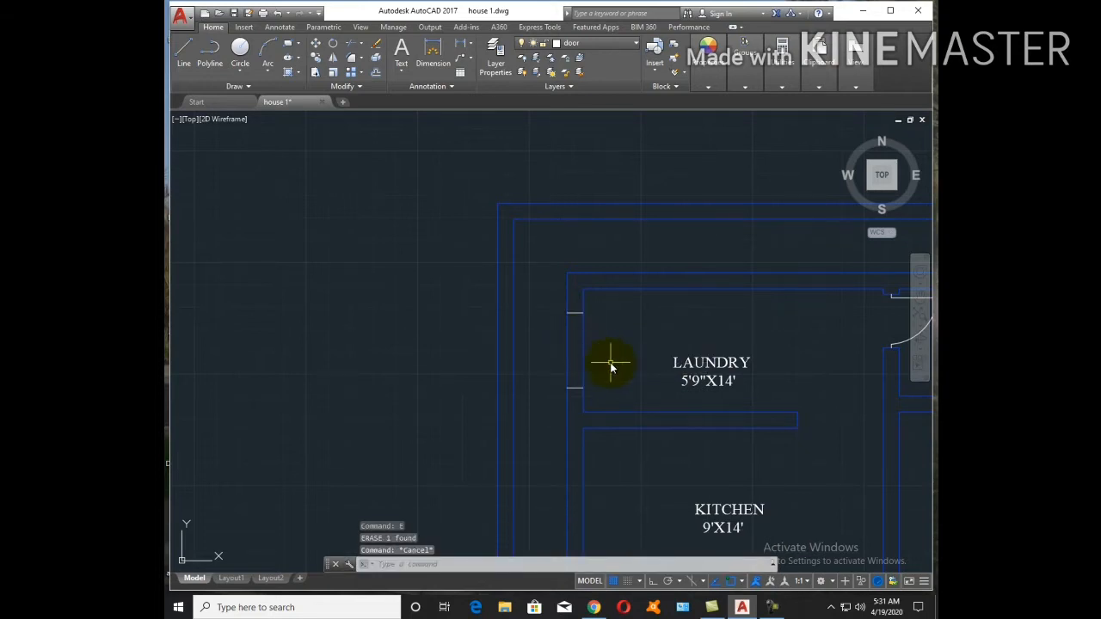
# Trim both laundry wall lines between the two offset lines to open the window gap
pyautogui.write('tr')
pyautogui.press('Return')
pyautogui.press('Return')
pyautogui.click(611, 364)
pyautogui.click(550, 336)
pyautogui.press('Escape')
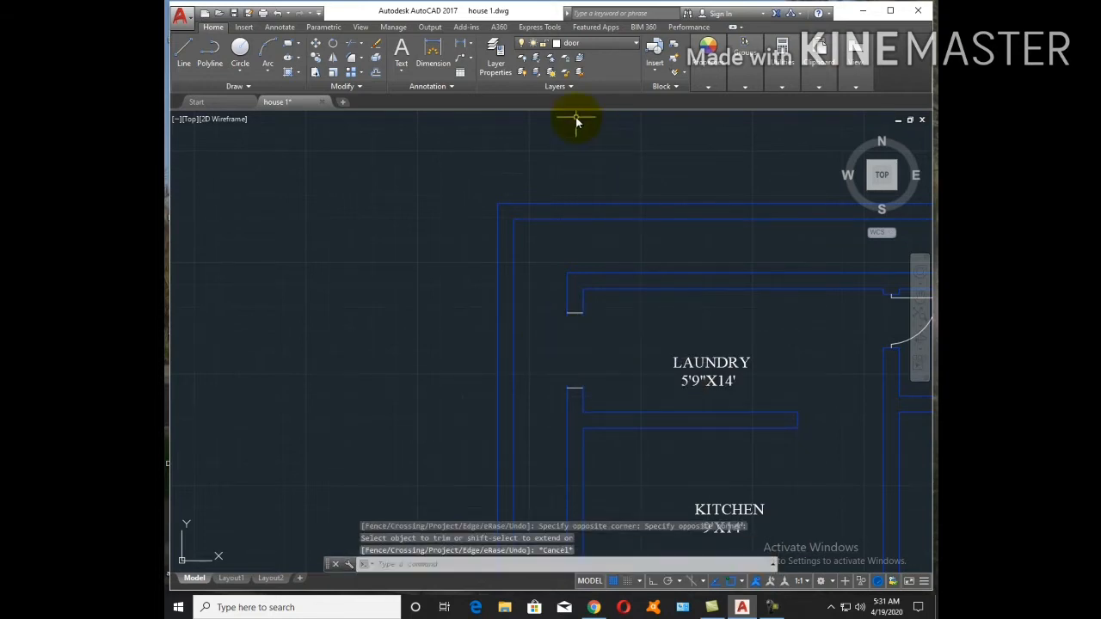
# Make the window layer current and draw a line closing the outer face of the laundry's wall opening
pyautogui.click(596, 43)
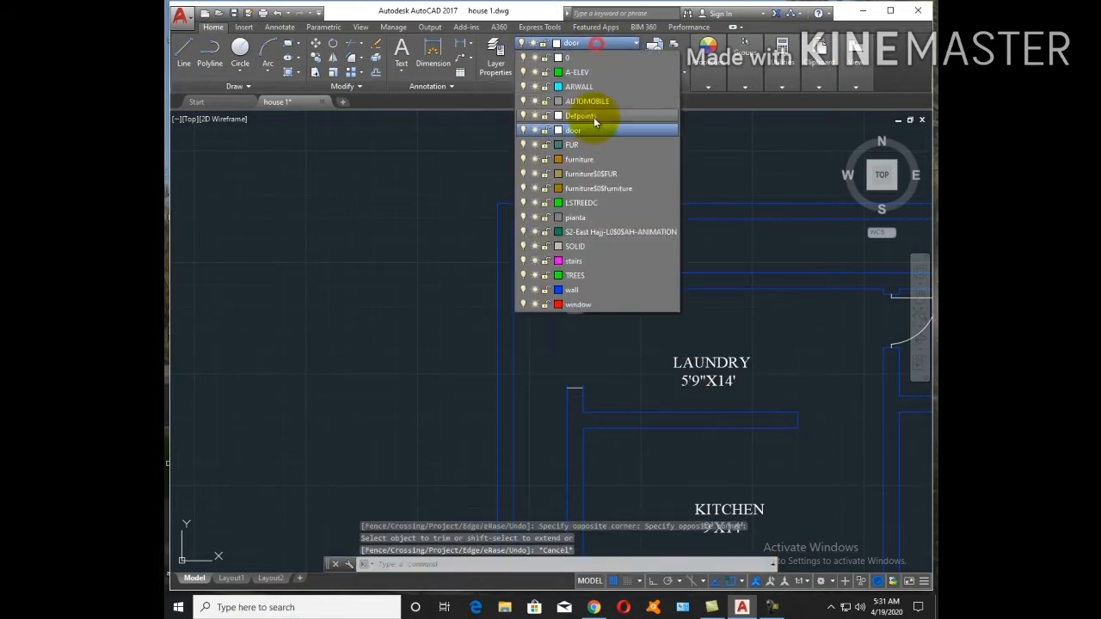
pyautogui.click(593, 306)
pyautogui.write('l')
pyautogui.press('Return')
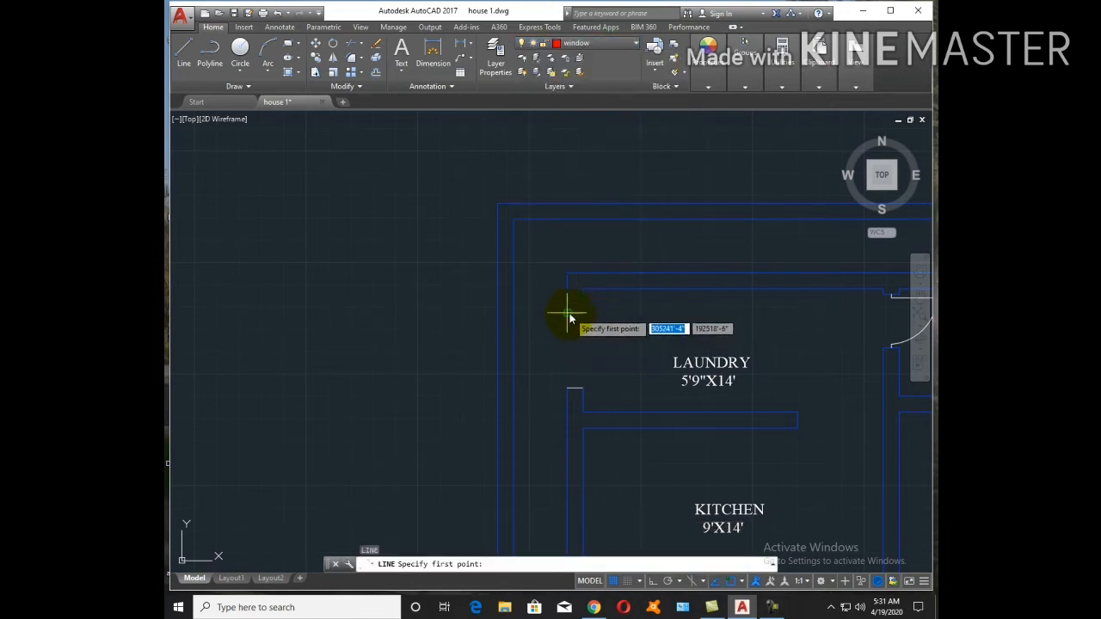
pyautogui.click(567, 314)
pyautogui.click(567, 391)
pyautogui.press('Escape')
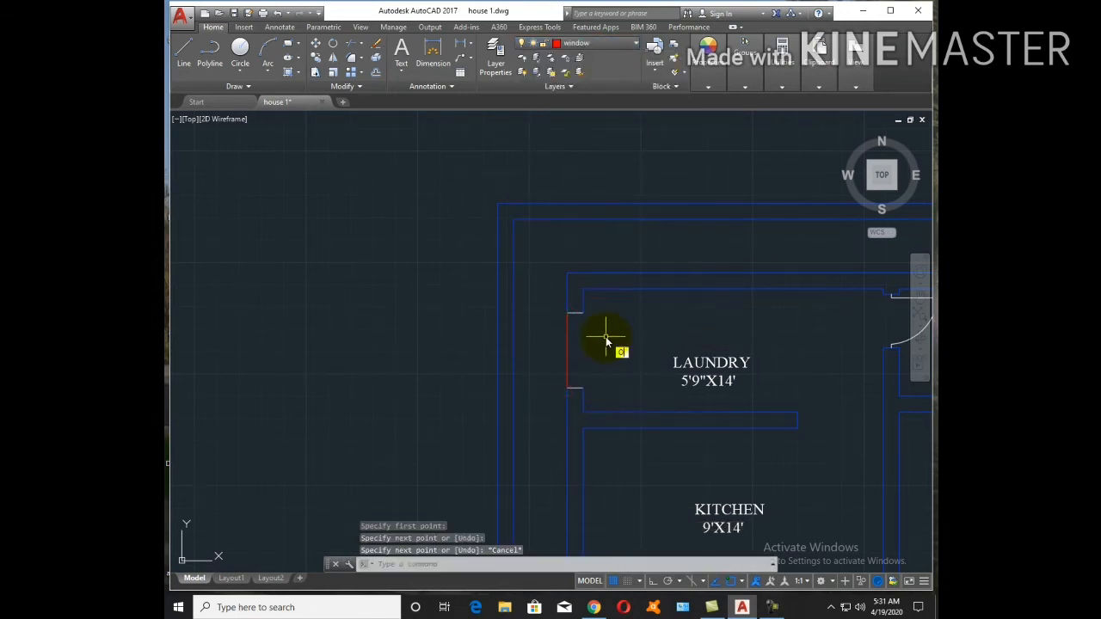
# Offset the laundry window line inward repeatedly at 3" spacing until it reaches the wall's inner face
pyautogui.write('o')
pyautogui.press('Return')
pyautogui.write('3"')
pyautogui.press('Return')
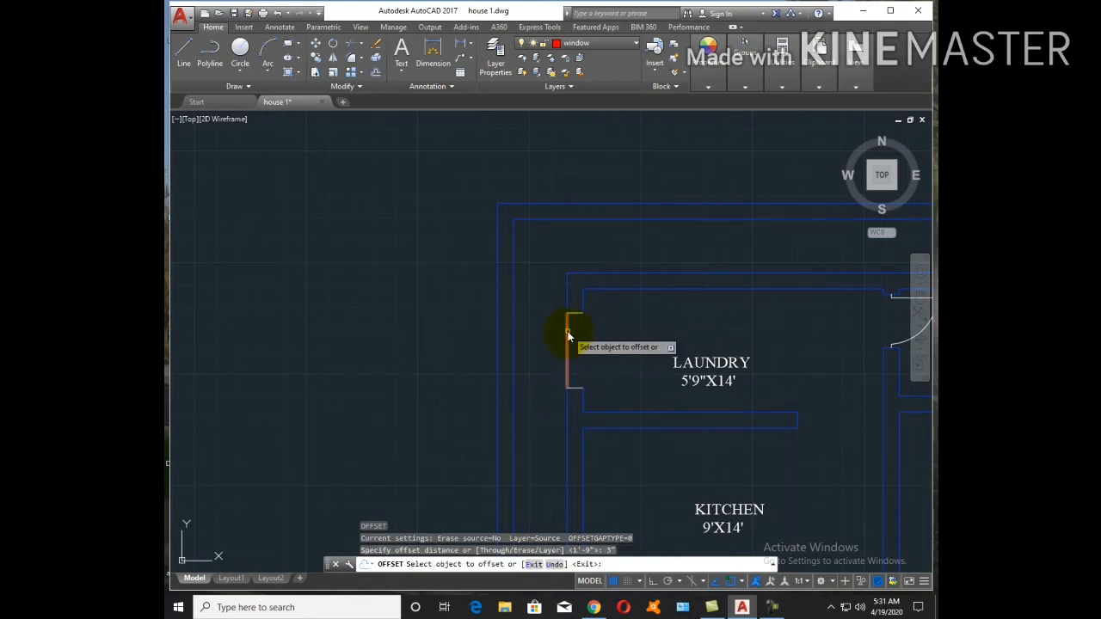
pyautogui.click(568, 332)
pyautogui.click(584, 330)
pyautogui.click(572, 325)
pyautogui.click(602, 334)
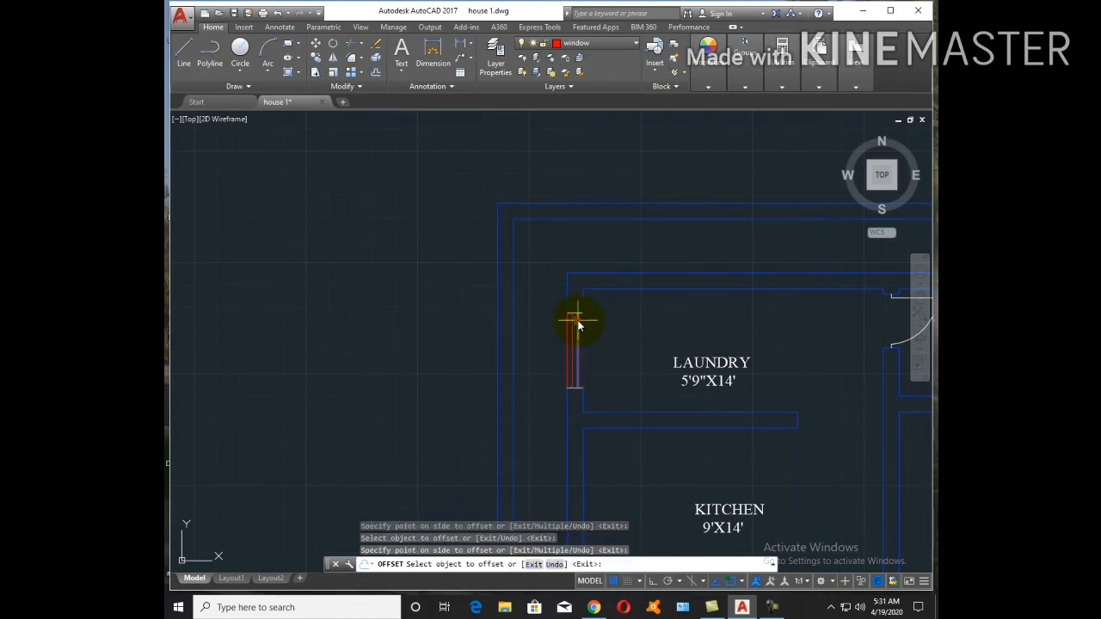
pyautogui.press('Escape')
# Match the two end lines of the laundry window to the properties of its red window lines
pyautogui.write('ma')
pyautogui.press('Return')
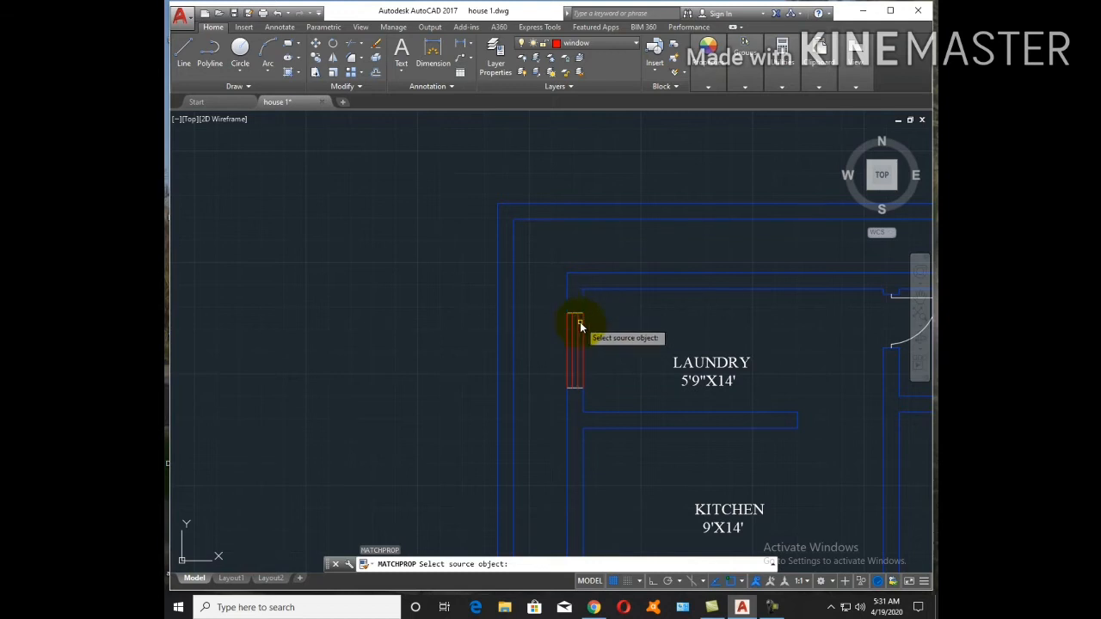
pyautogui.click(578, 320)
pyautogui.scroll(3, 580, 312)
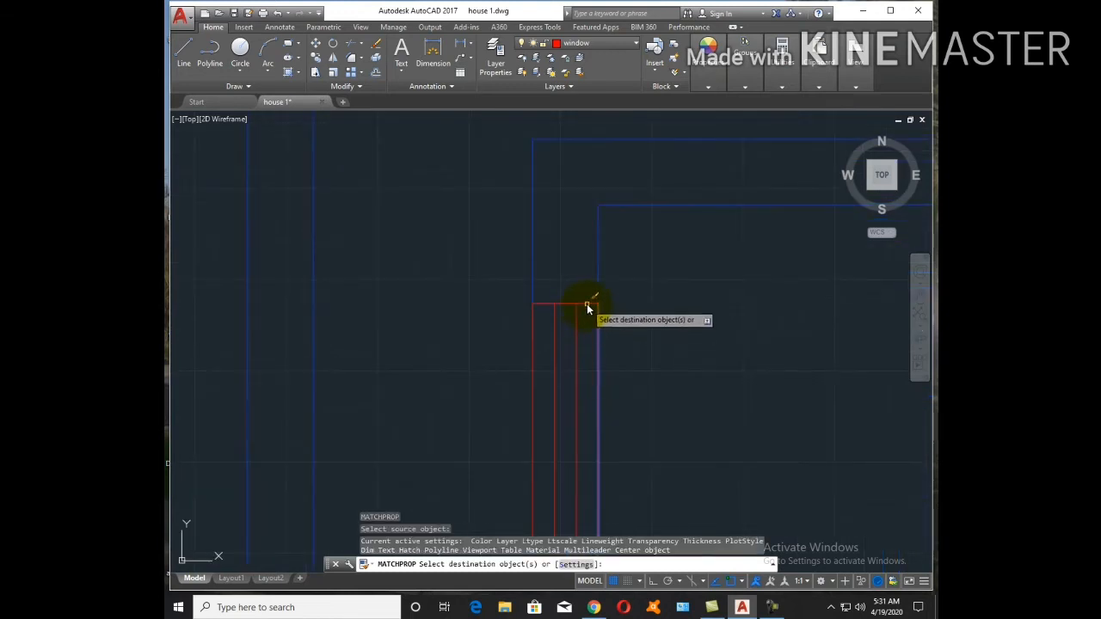
pyautogui.click(587, 303)
pyautogui.scroll(-3, 587, 303)
pyautogui.scroll(2, 589, 389)
pyautogui.click(590, 366)
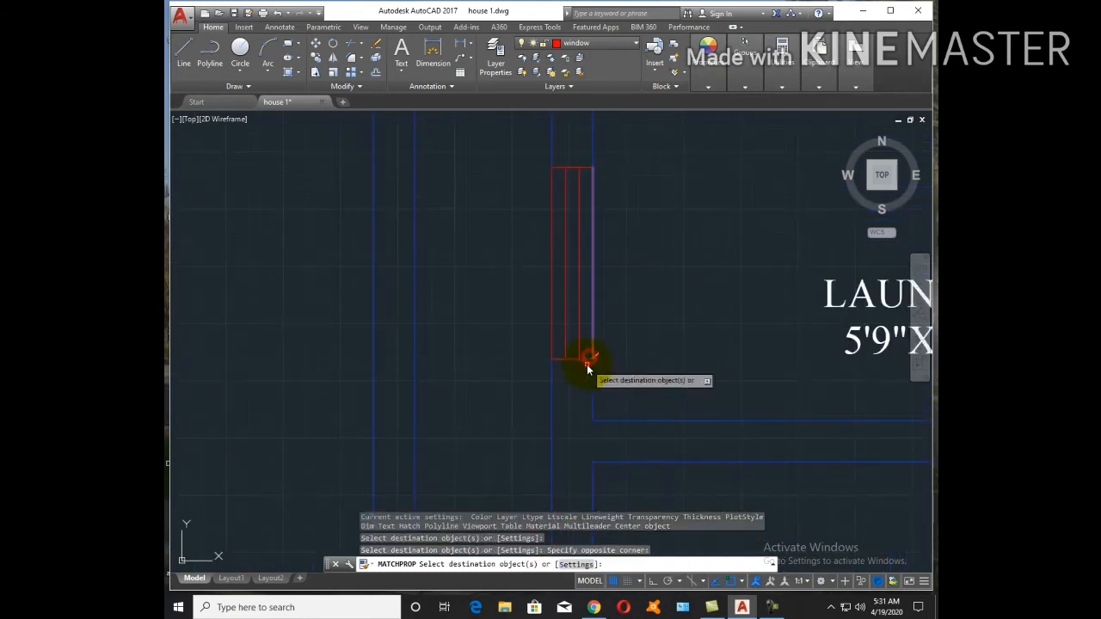
pyautogui.press('Escape')
# Draw a short line across the kitchen's outer side wall at the midpoint between its partitions
pyautogui.scroll(-4, 637, 312)
pyautogui.write('l')
pyautogui.press('Return')
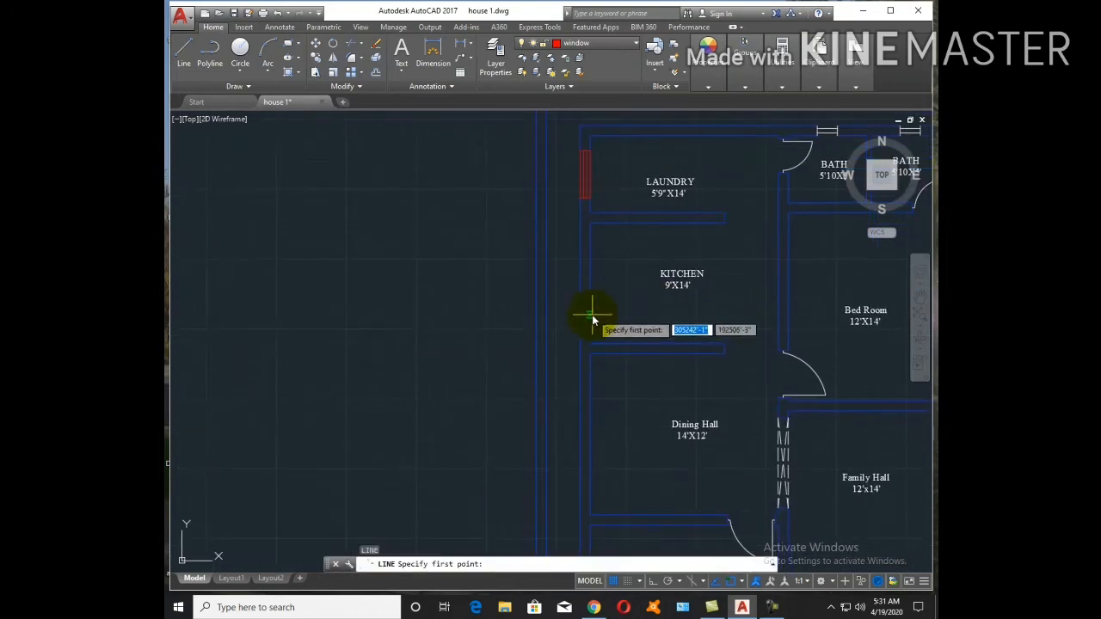
pyautogui.click(584, 286)
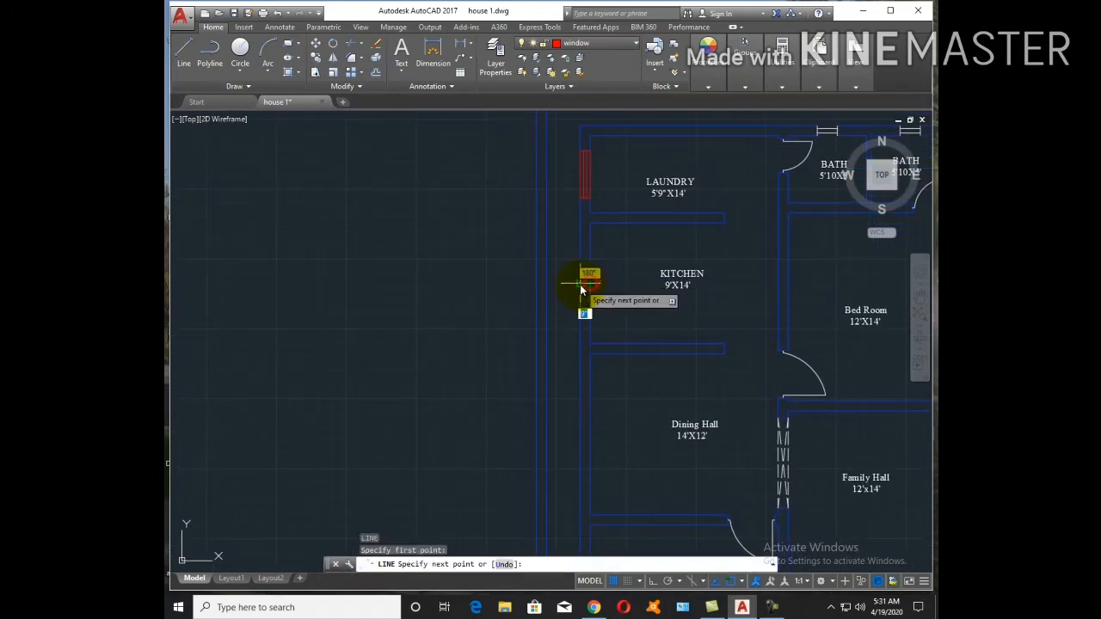
pyautogui.press('Escape')
# Offset the short line at the kitchen wall's midpoint by 1'9" to both sides along the wall
pyautogui.write('o')
pyautogui.press('Return')
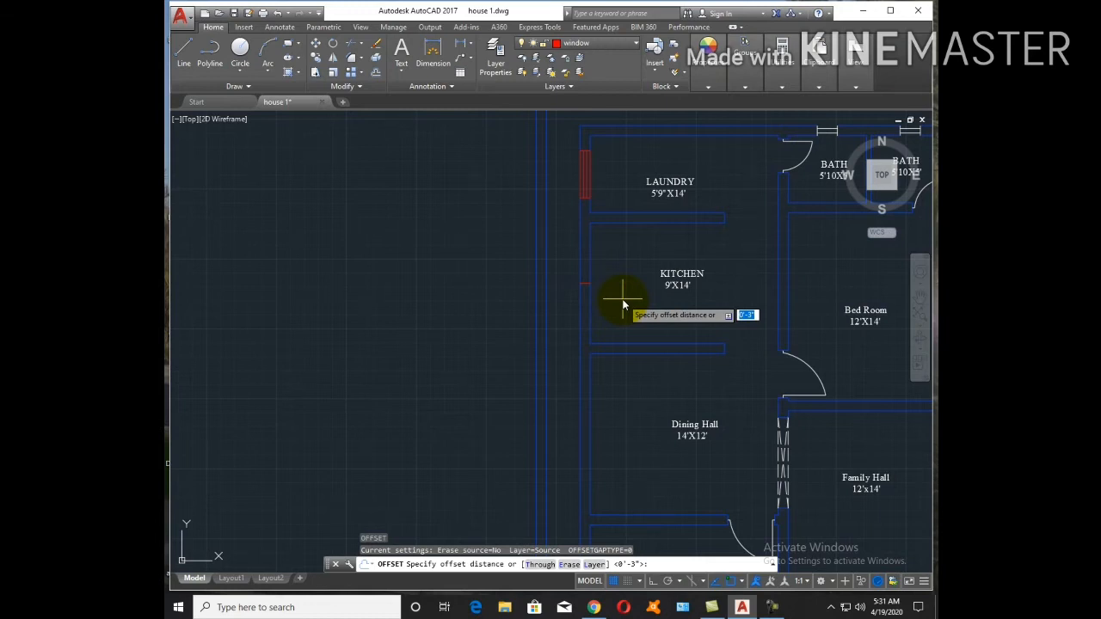
pyautogui.write("1'9")
pyautogui.press('Return')
pyautogui.scroll(3, 591, 275)
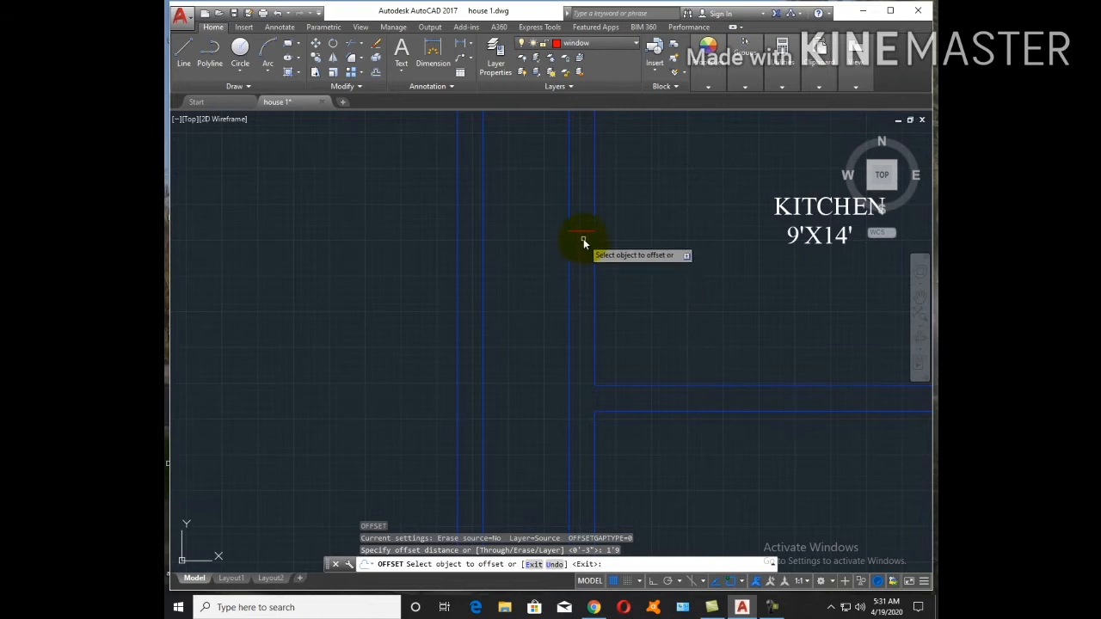
pyautogui.click(582, 234)
pyautogui.click(582, 229)
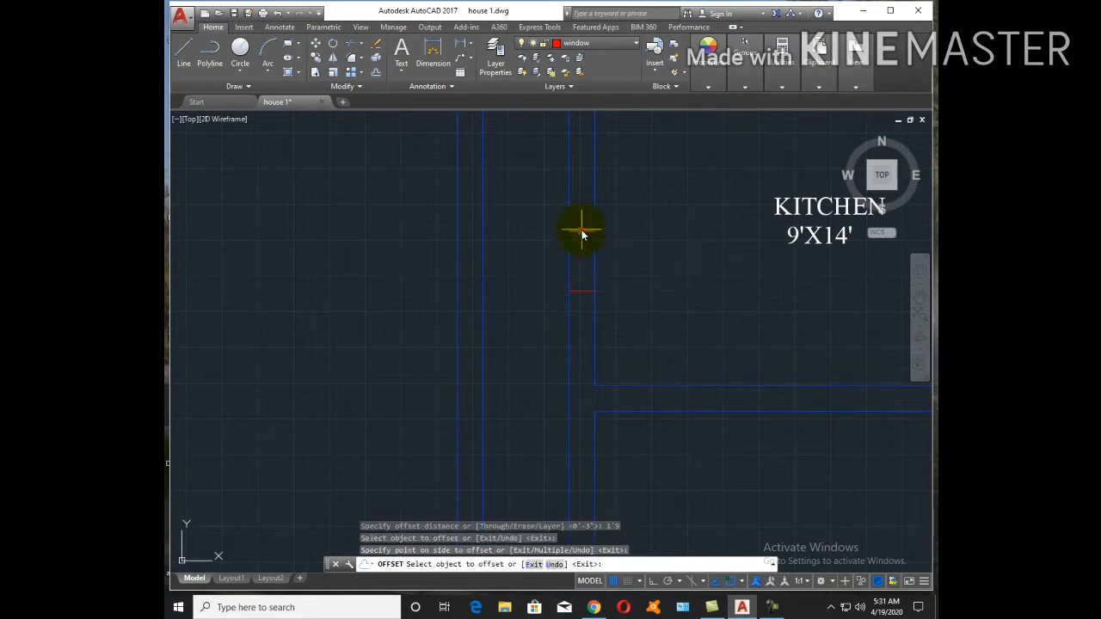
pyautogui.click(582, 230)
pyautogui.click(585, 209)
pyautogui.press('Escape')
# Erase the middle line between the two offset lines in the kitchen's outer wall
pyautogui.click(583, 230)
pyautogui.write('e')
pyautogui.press('Return')
pyautogui.press('Escape')
pyautogui.press('Escape')
pyautogui.click(585, 241)
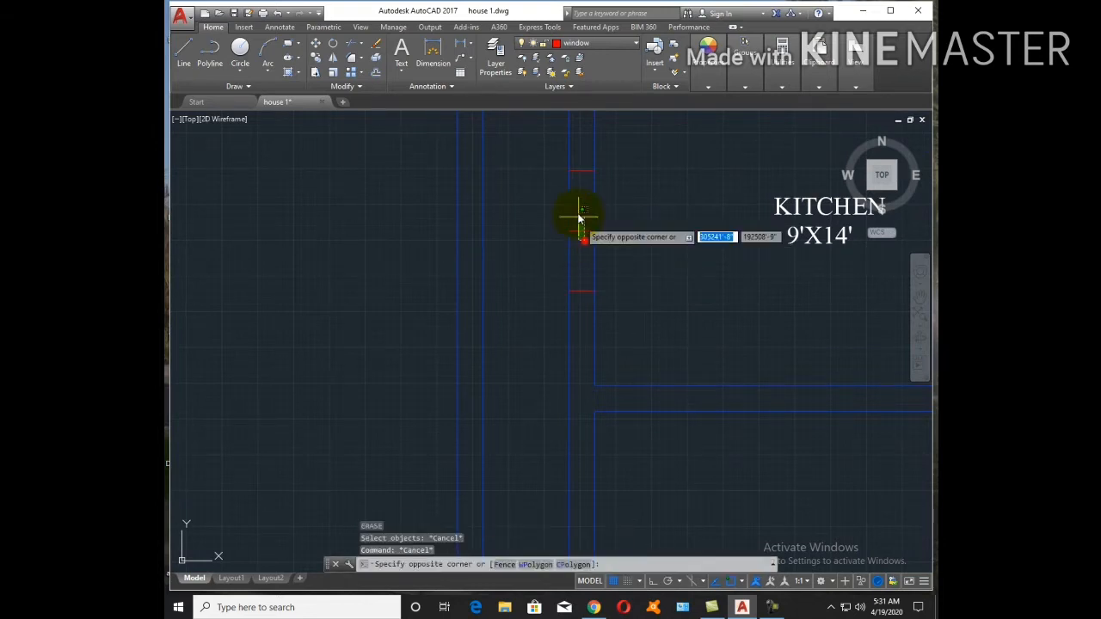
pyautogui.click(578, 211)
pyautogui.write('e')
pyautogui.press('Return')
# Trim the kitchen's outer wall lines between the two red lines to cut the window opening
pyautogui.press('Escape')
pyautogui.press('Return')
pyautogui.press('Return')
pyautogui.click(626, 249)
pyautogui.click(507, 198)
pyautogui.press('Escape')
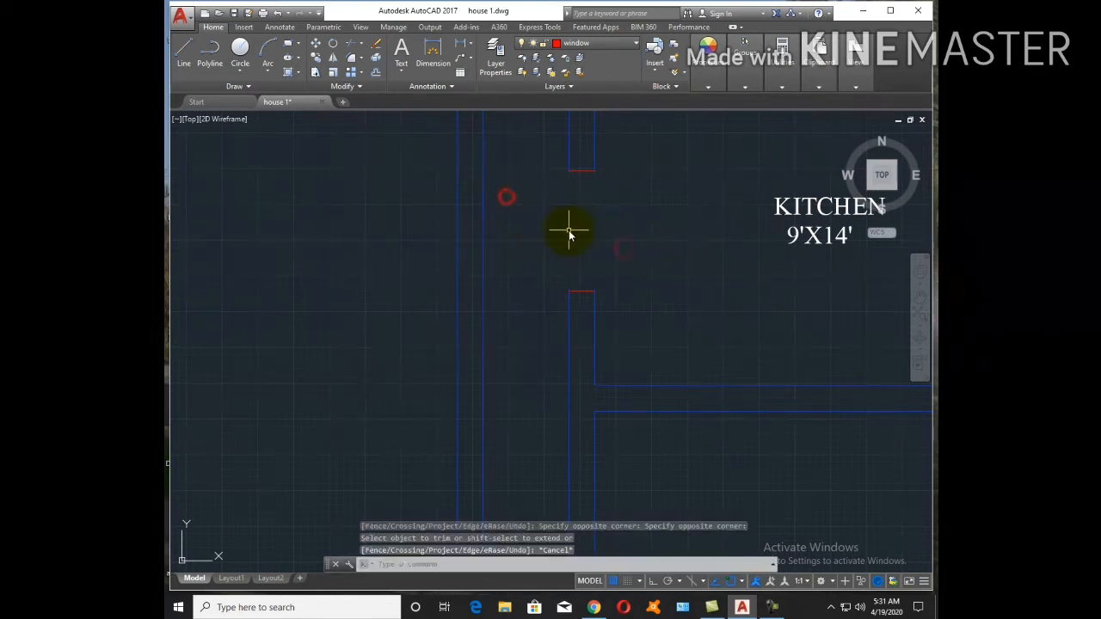
# Draw a line closing the outer face of the kitchen's window opening
pyautogui.write('l')
pyautogui.press('Return')
pyautogui.click(570, 170)
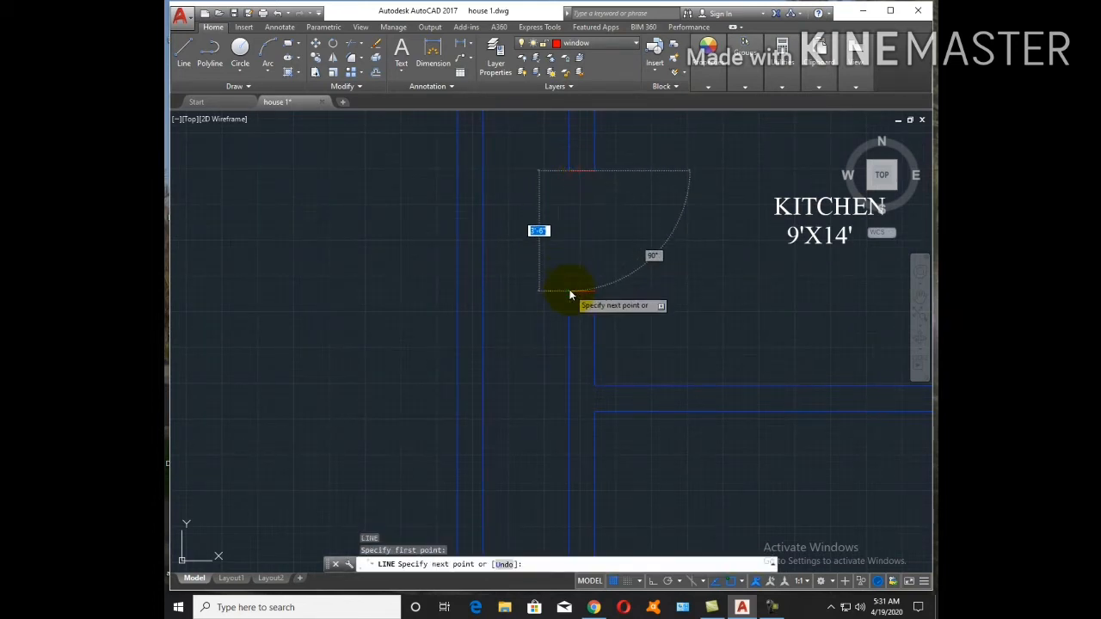
pyautogui.click(569, 291)
pyautogui.press('Escape')
# Offset the kitchen window line inward repeatedly at 3" spacing until it reaches the wall's inner face
pyautogui.write('o')
pyautogui.press('Return')
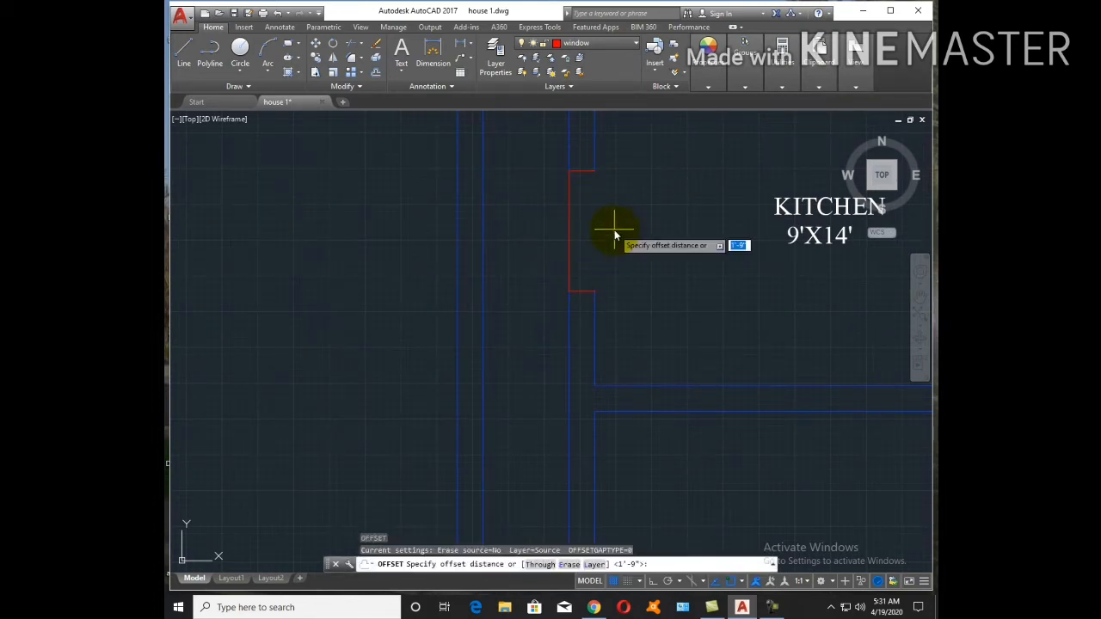
pyautogui.write('3')
pyautogui.press('Return')
pyautogui.click(569, 189)
pyautogui.click(591, 196)
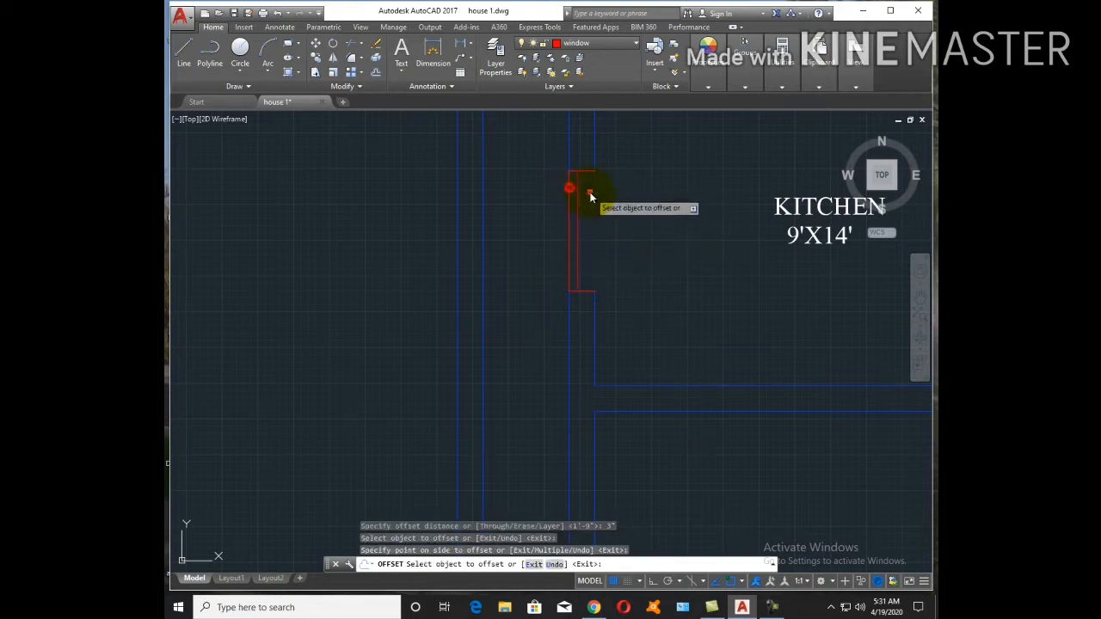
pyautogui.click(579, 181)
pyautogui.click(583, 187)
pyautogui.click(586, 180)
pyautogui.click(615, 196)
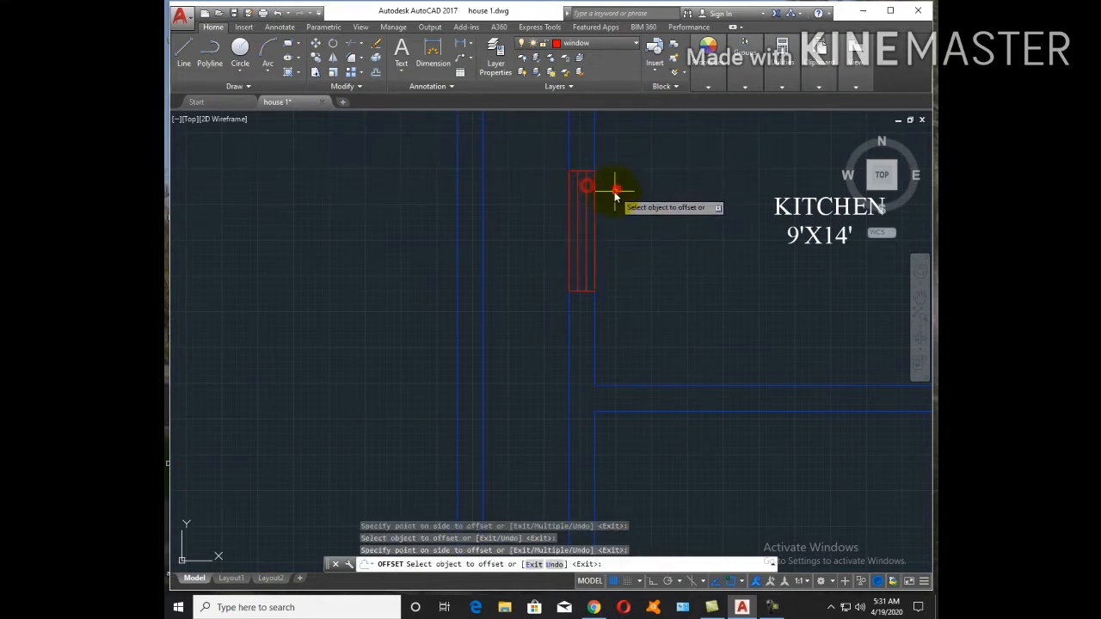
pyautogui.press('Escape')
pyautogui.scroll(-5, 628, 288)
pyautogui.write('l')
pyautogui.press('Return')
pyautogui.scroll(3, 629, 319)
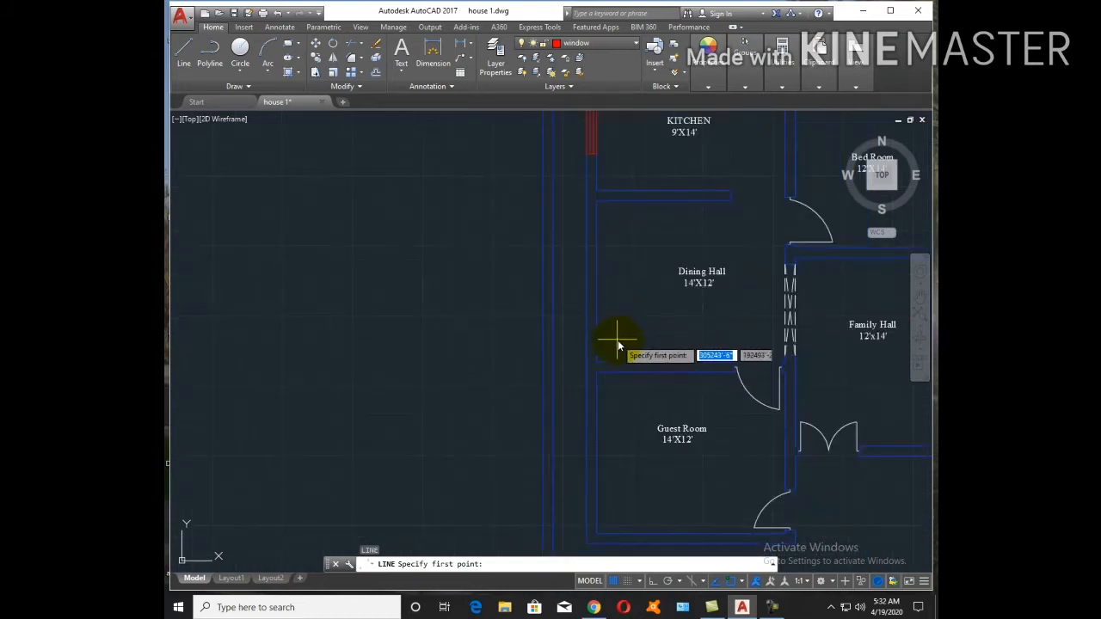
pyautogui.moveTo(614, 472); pyautogui.dragTo(614, 333, button='middle')
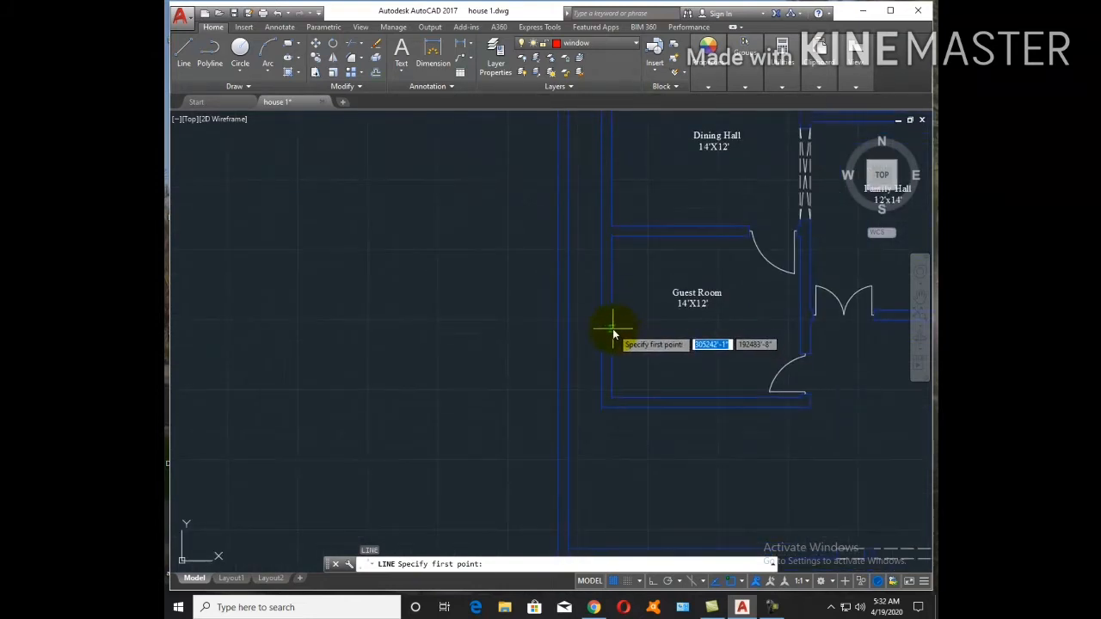
pyautogui.press('Escape')
# Offset the outer line of the guest room's lower wall 5' downward
pyautogui.write('o')
pyautogui.press('Return')
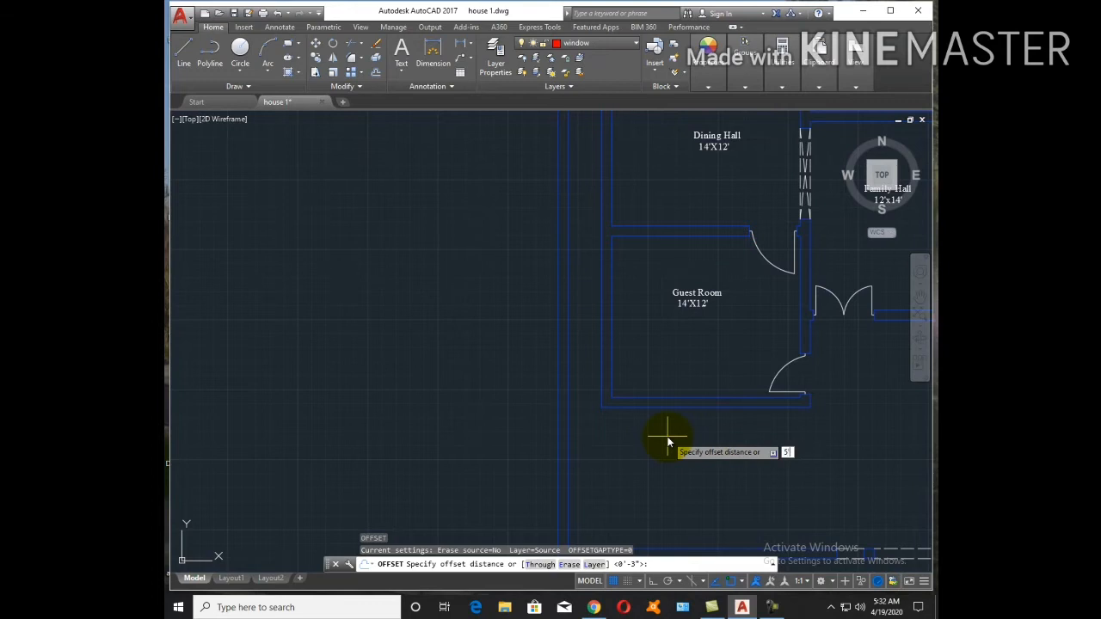
pyautogui.write("5'")
pyautogui.press('Return')
pyautogui.moveTo(669, 438); pyautogui.dragTo(631, 269, button='middle')
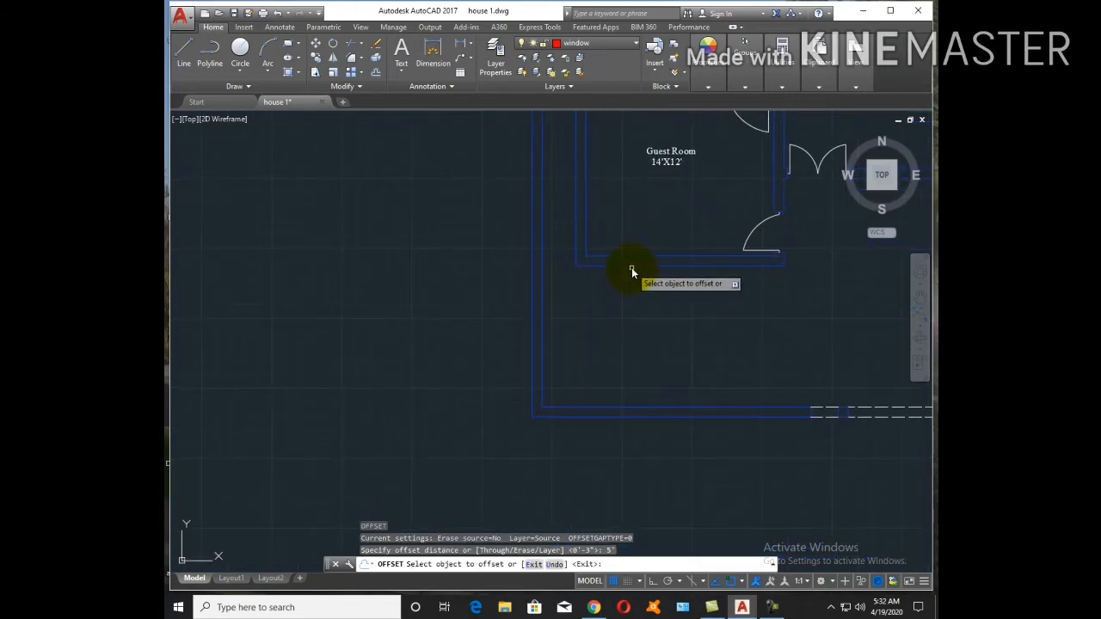
pyautogui.click(631, 267)
pyautogui.click(634, 290)
pyautogui.press('Return')
# Offset the new line below the guest room 9" downward to form the wall thickness
pyautogui.press('Return')
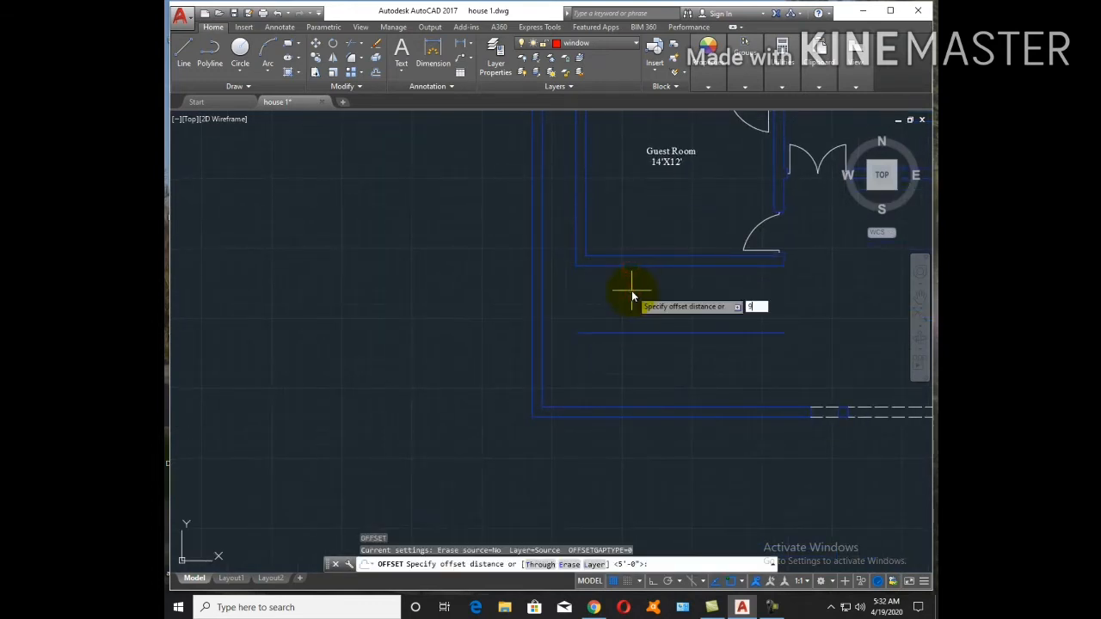
pyautogui.write('9')
pyautogui.press('Return')
pyautogui.click(627, 334)
pyautogui.click(622, 353)
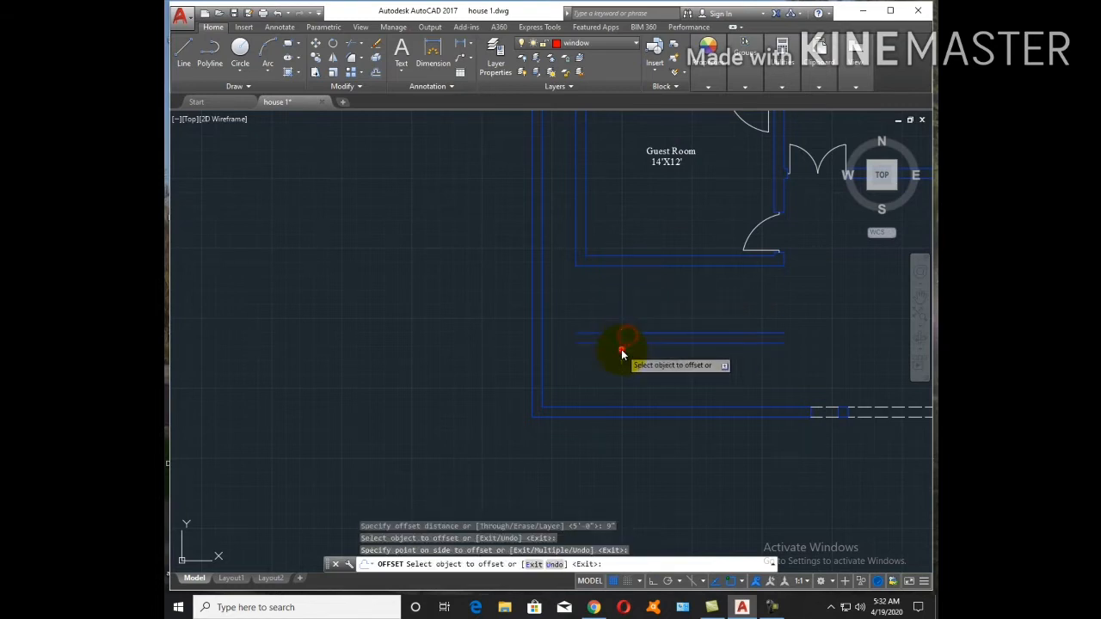
pyautogui.press('Escape')
# Extend both lines of the guest room's outer side wall down to the lowest new wall line
pyautogui.press('Return')
pyautogui.click(592, 343)
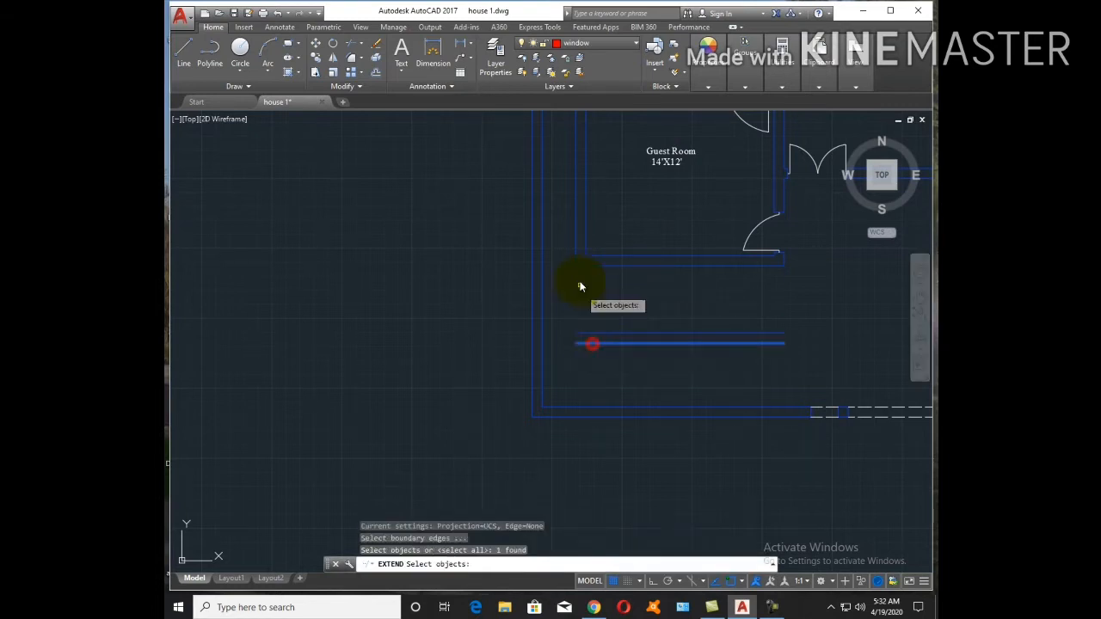
pyautogui.rightClick(581, 277)
pyautogui.click(596, 242)
pyautogui.click(566, 223)
pyautogui.press('Escape')
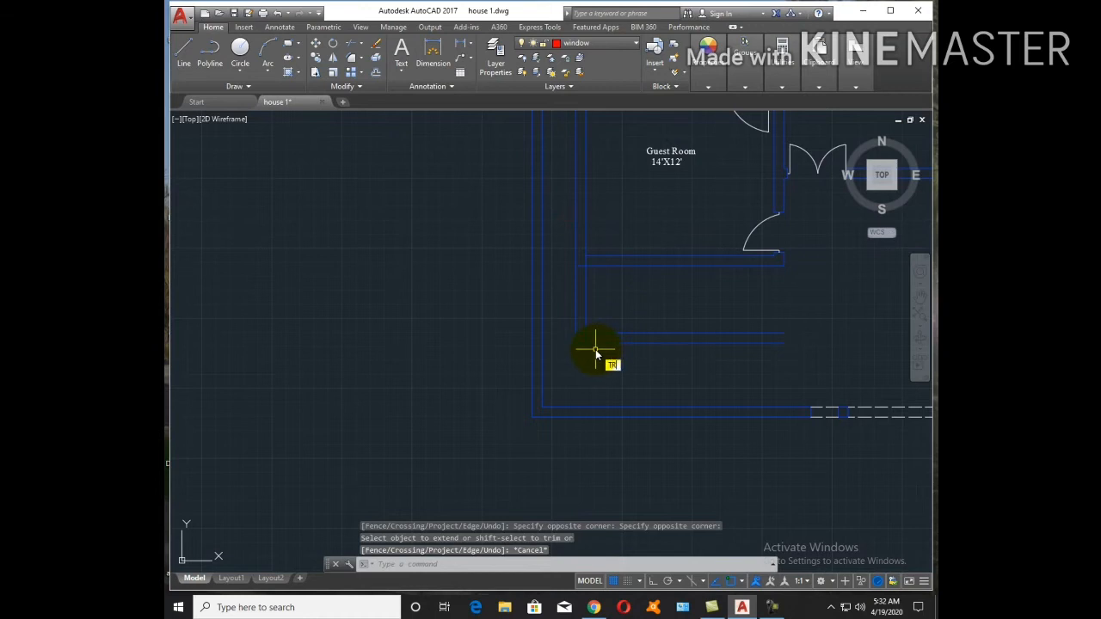
# Trim the overlapping line pieces where the extended side wall meets the new lower wall and the guest room's lower wall
pyautogui.press('Return')
pyautogui.press('Return')
pyautogui.click(587, 337)
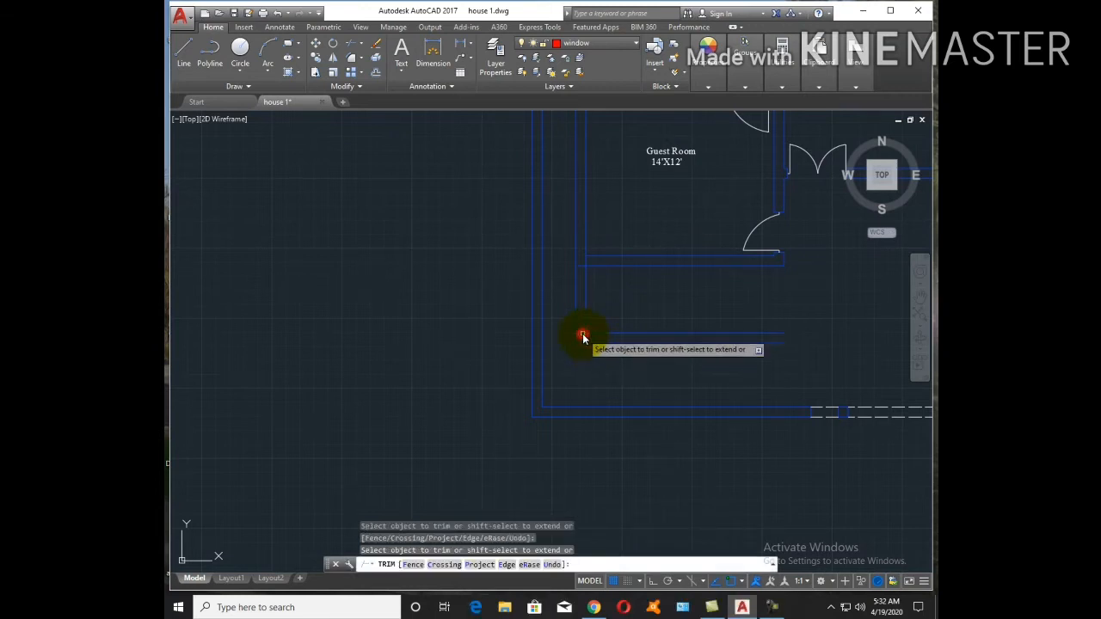
pyautogui.scroll(6, 594, 319)
pyautogui.click(578, 281)
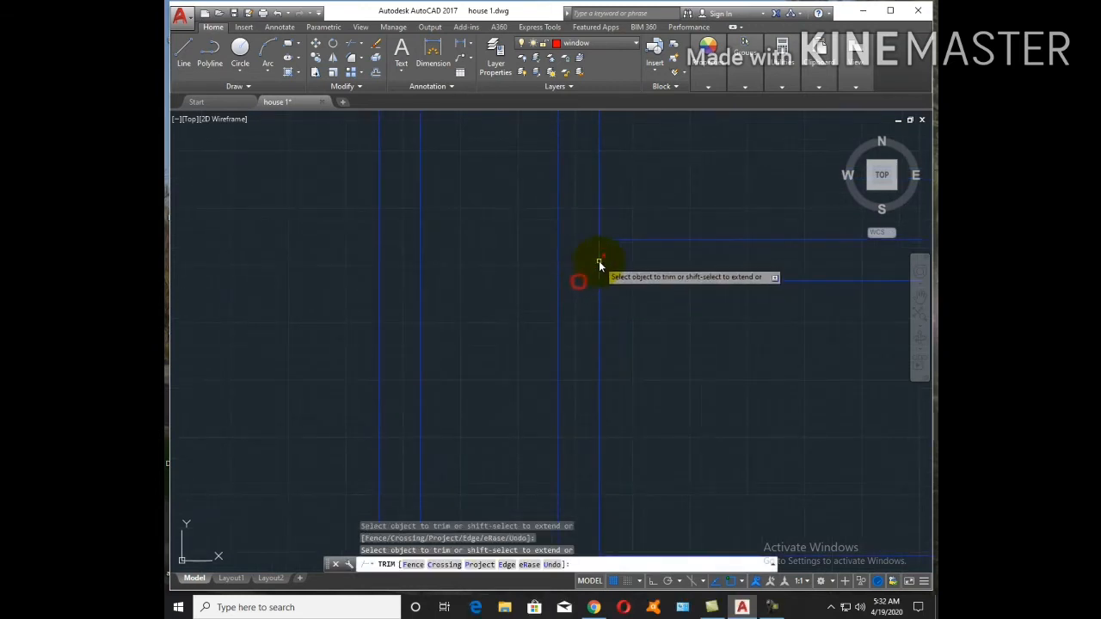
pyautogui.press('Escape')
pyautogui.scroll(-4, 600, 275)
# Offset the extended side wall's inner line 6' inward across the new space below the guest room
pyautogui.press('Return')
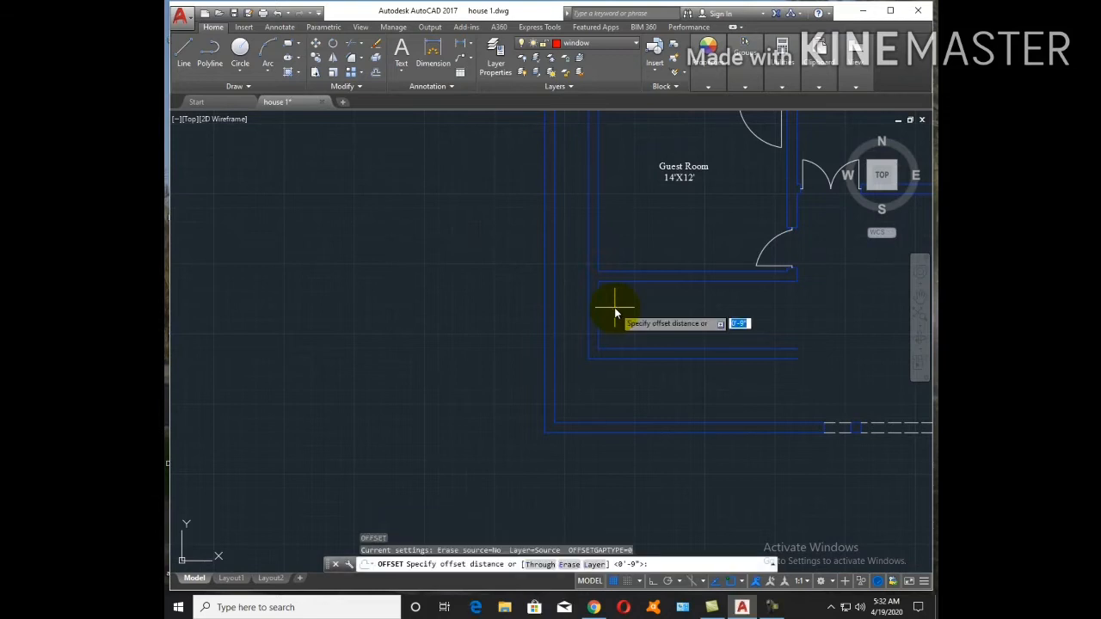
pyautogui.write('6')
pyautogui.press('Return')
pyautogui.click(598, 307)
pyautogui.click(661, 308)
pyautogui.press('Escape')
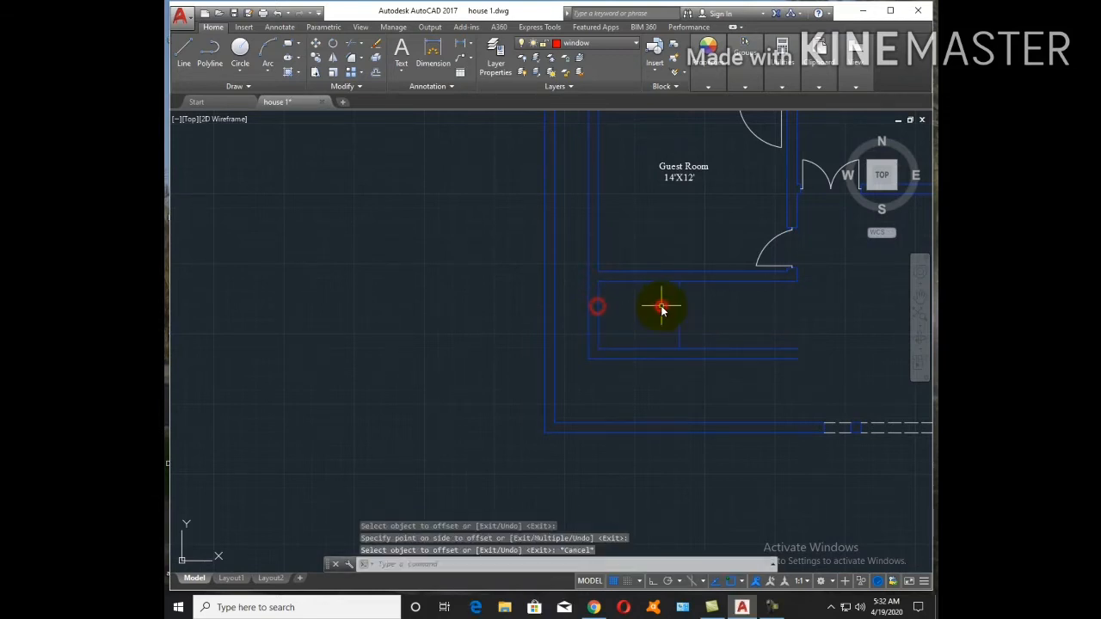
# Offset the new cross line 9" away from the enclosed space to give that wall its thickness
pyautogui.press('Return')
pyautogui.write('9')
pyautogui.press('Return')
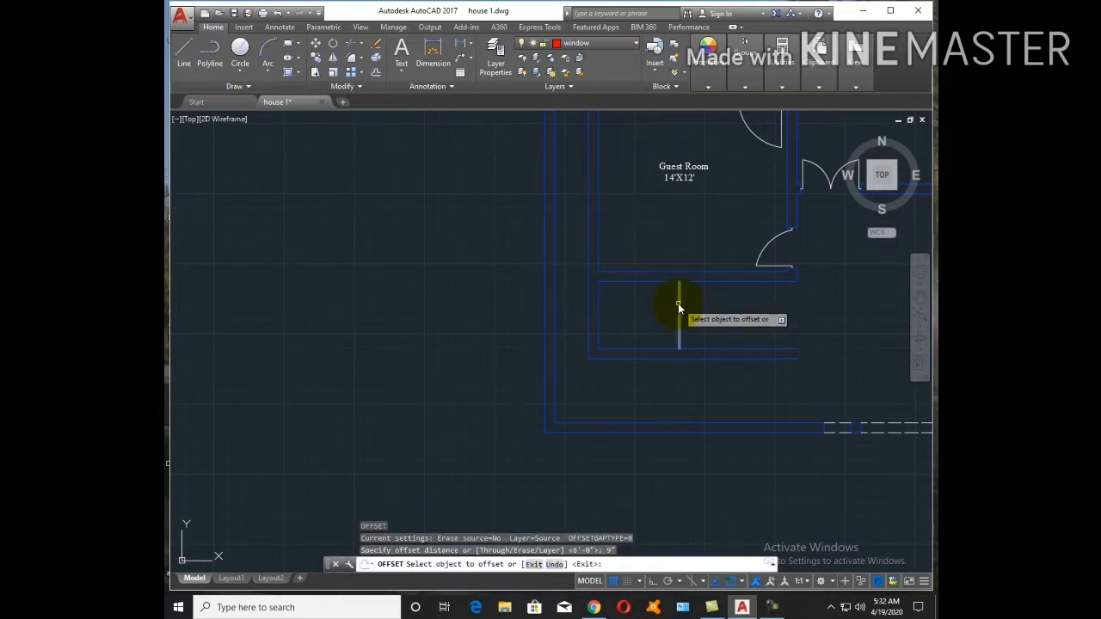
pyautogui.click(678, 307)
pyautogui.click(697, 308)
pyautogui.press('Escape')
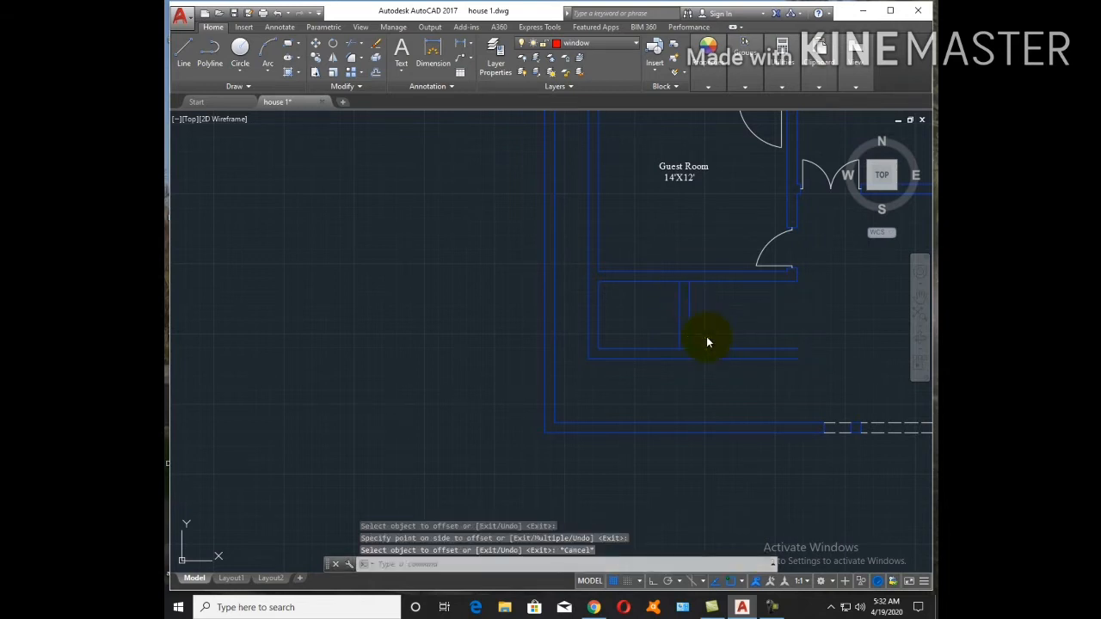
# Extend the outer line of the new cross wall down to the outer line of the lower wall
pyautogui.write('ex')
pyautogui.press('Return')
pyautogui.press('Return')
pyautogui.click(689, 337)
pyautogui.press('Escape')
# Trim the lower wall lines beyond the new cross wall and clean up the inner corner of the small room
pyautogui.write('tr')
pyautogui.press('Return')
pyautogui.press('Return')
pyautogui.click(734, 377)
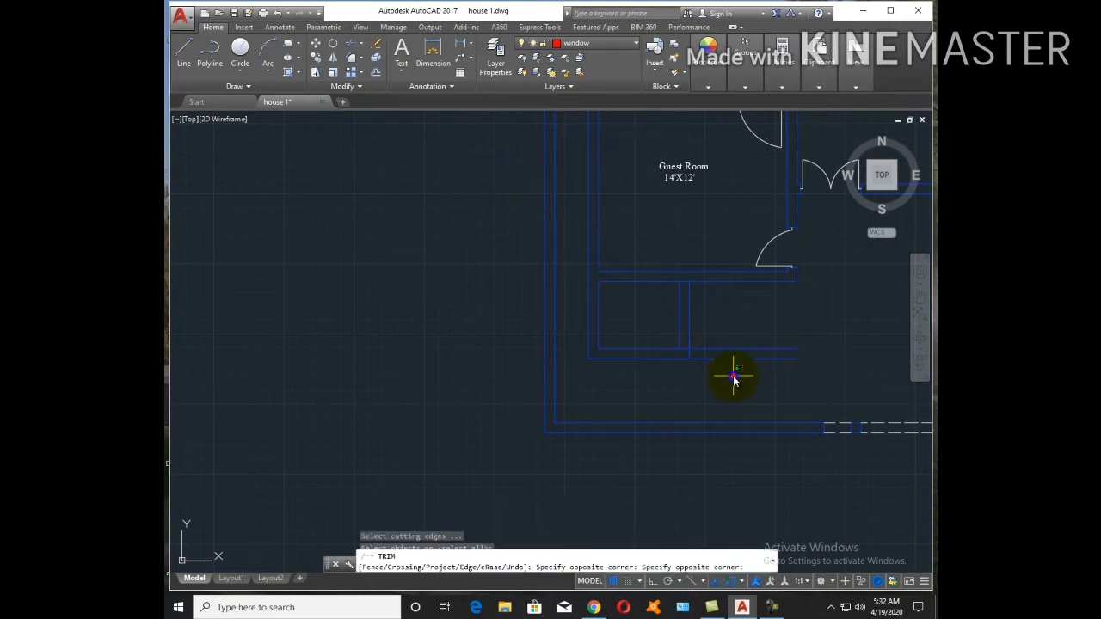
pyautogui.click(711, 313)
pyautogui.press('Escape')
pyautogui.press('Return')
pyautogui.press('Return')
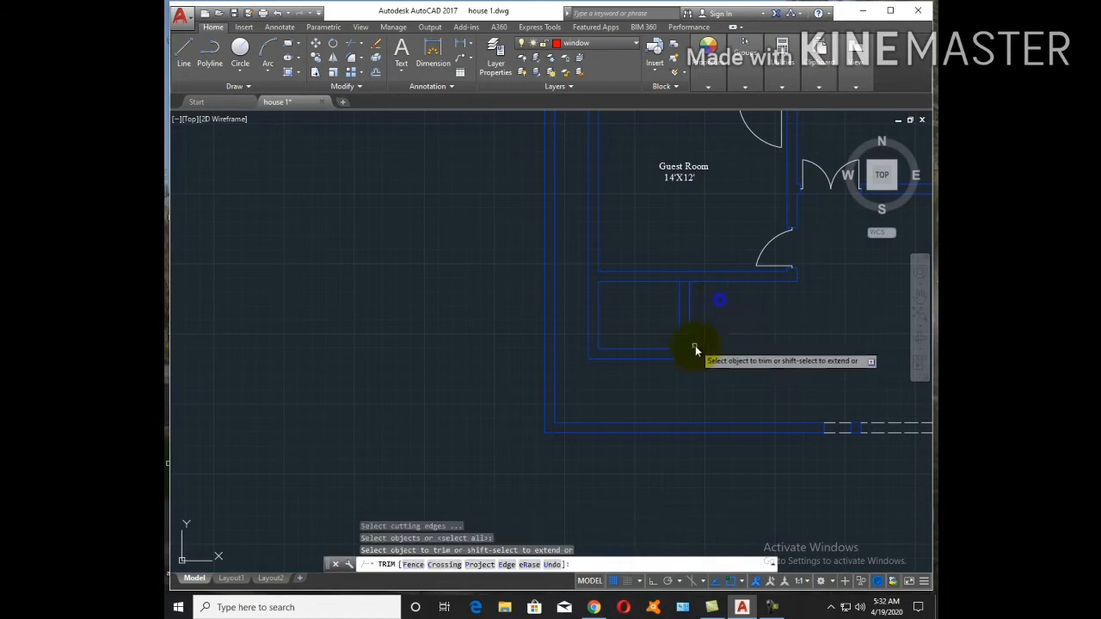
pyautogui.click(684, 348)
pyautogui.press('Escape')
# Draw a short line across the guest room's lower wall, flush with the side wall's inner face
pyautogui.scroll(4, 602, 295)
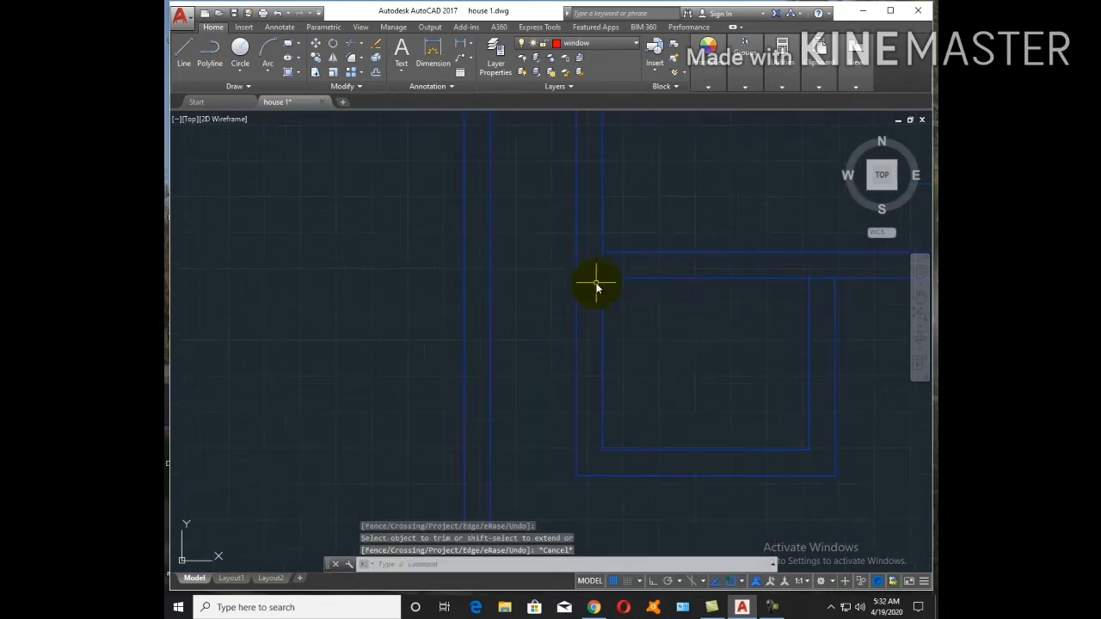
pyautogui.write('l')
pyautogui.press('Return')
pyautogui.click(604, 277)
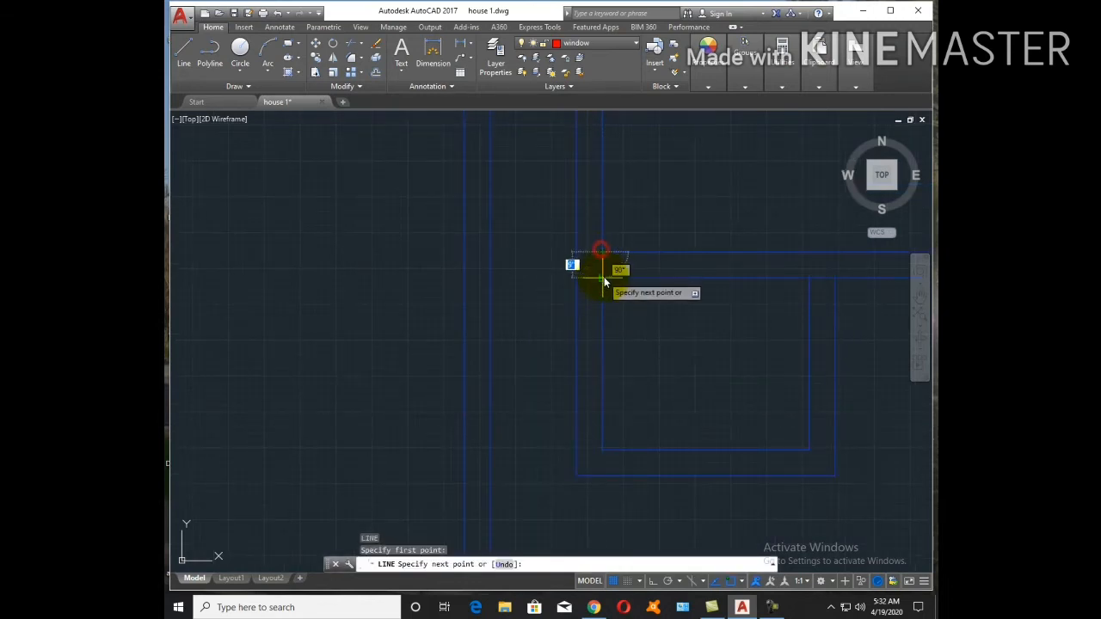
pyautogui.press('Escape')
# Offset the short line across the guest room's lower wall 3" away from the side wall
pyautogui.press('Return')
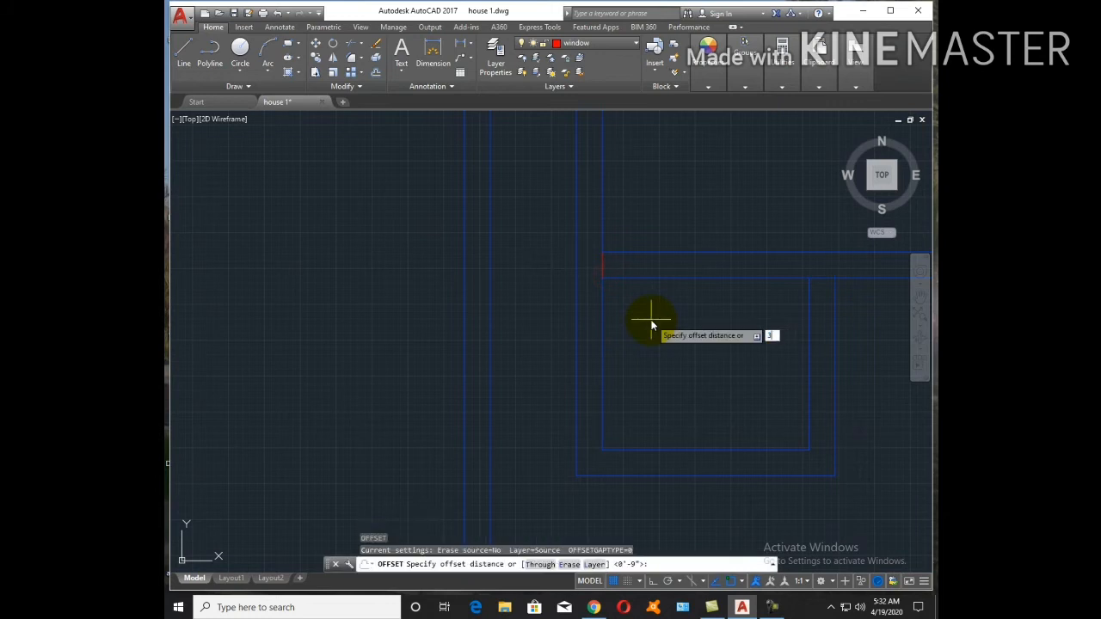
pyautogui.press('Return')
pyautogui.click(603, 263)
pyautogui.click(659, 289)
pyautogui.press('Escape')
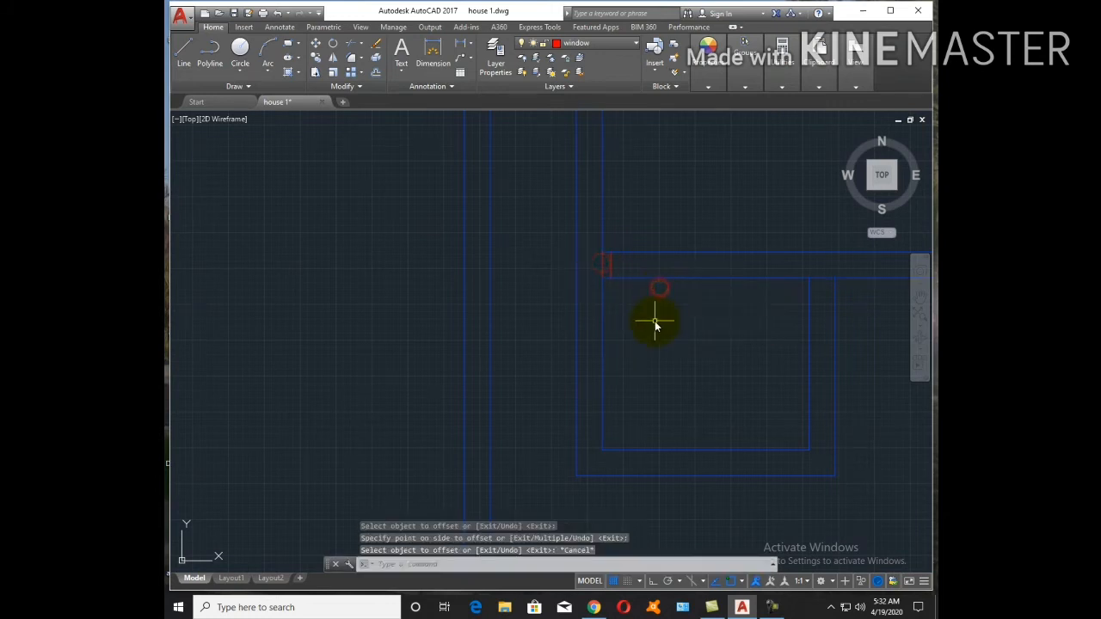
# Offset the 3" jamb line by 2'6" along the wall to mark the small room's door width
pyautogui.press('Return')
pyautogui.write("2'6")
pyautogui.press('Return')
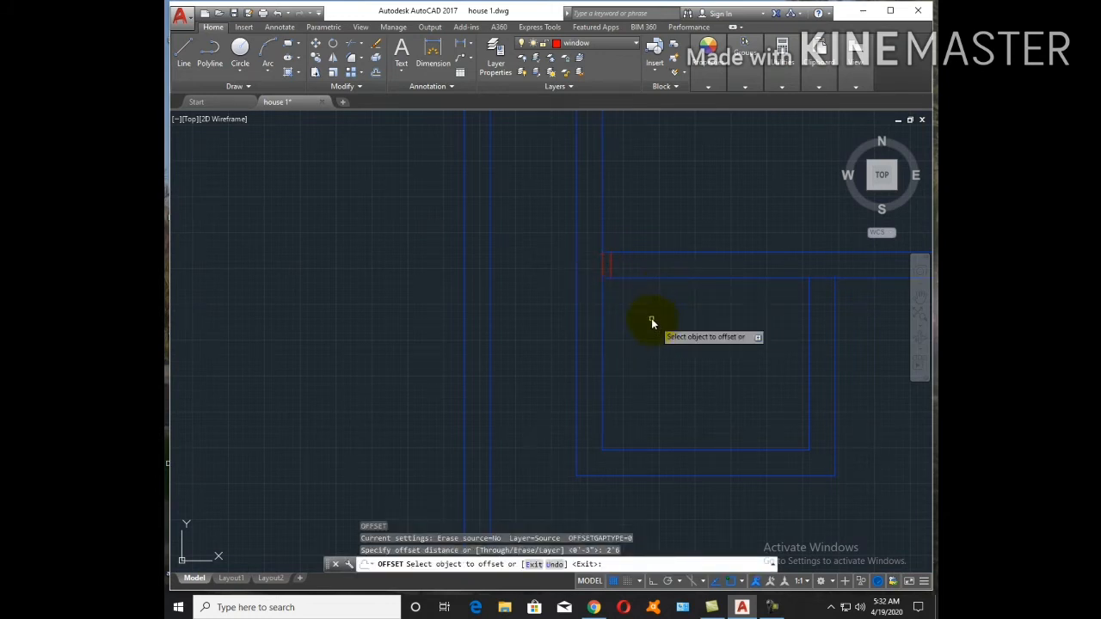
pyautogui.click(611, 263)
pyautogui.click(632, 270)
pyautogui.press('Escape')
# Trim the wall lines between the two jamb lines to cut the door opening and erase the first short line
pyautogui.write('tr')
pyautogui.press('Return')
pyautogui.press('Return')
pyautogui.click(686, 315)
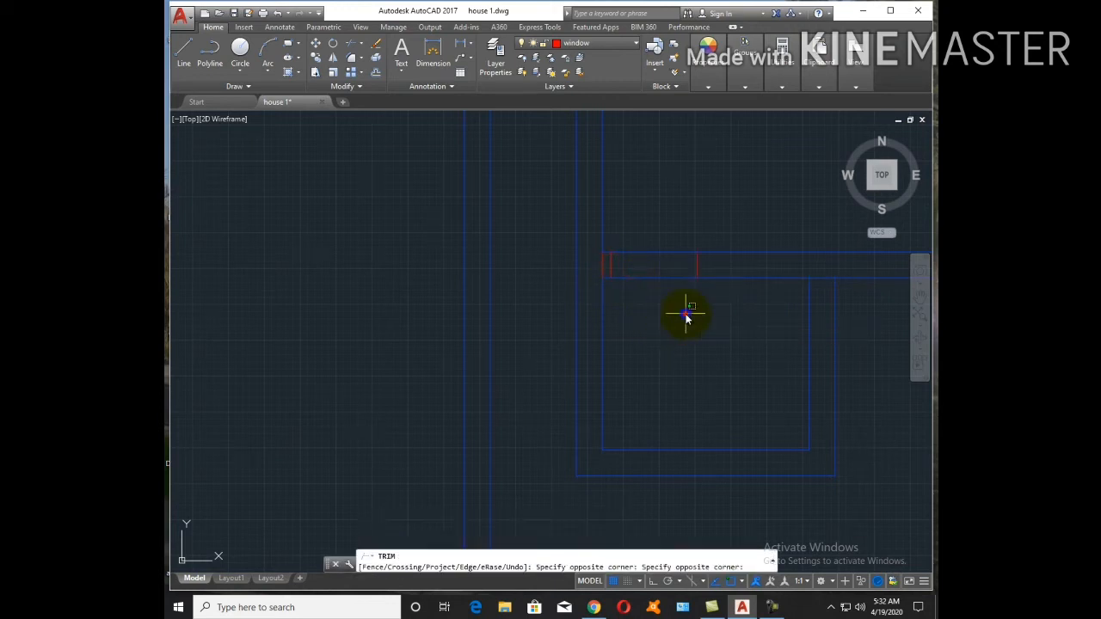
pyautogui.click(641, 236)
pyautogui.press('Escape')
pyautogui.click(602, 269)
pyautogui.write('e')
pyautogui.press('Return')
pyautogui.press('Escape')
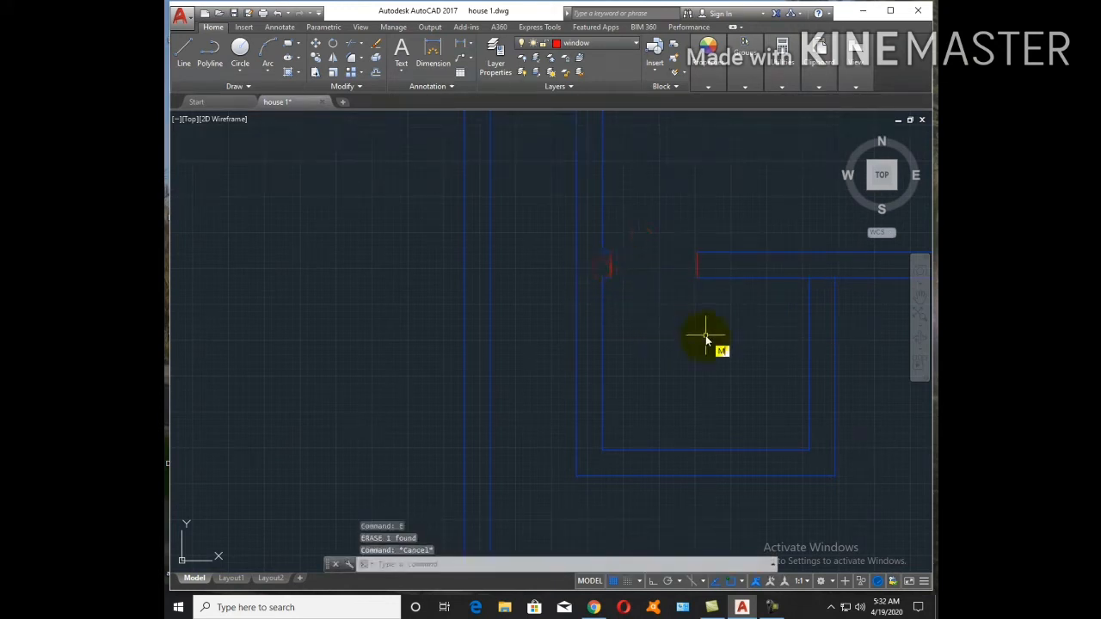
# Match the two door jamb lines to the properties of the blue wall lines
pyautogui.write('ma')
pyautogui.press('Return')
pyautogui.click(724, 279)
pyautogui.click(524, 221)
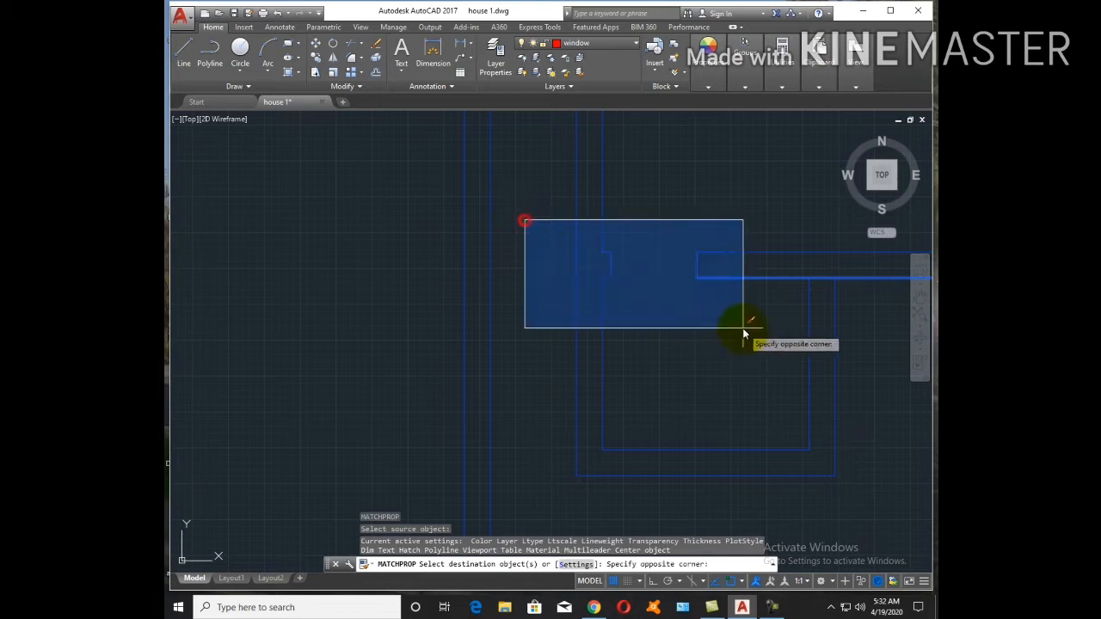
pyautogui.click(743, 328)
pyautogui.press('Escape')
# Draw a short line across the Guest Room's outer side wall at the middle of the room
pyautogui.scroll(-3, 674, 404)
pyautogui.scroll(2, 672, 262)
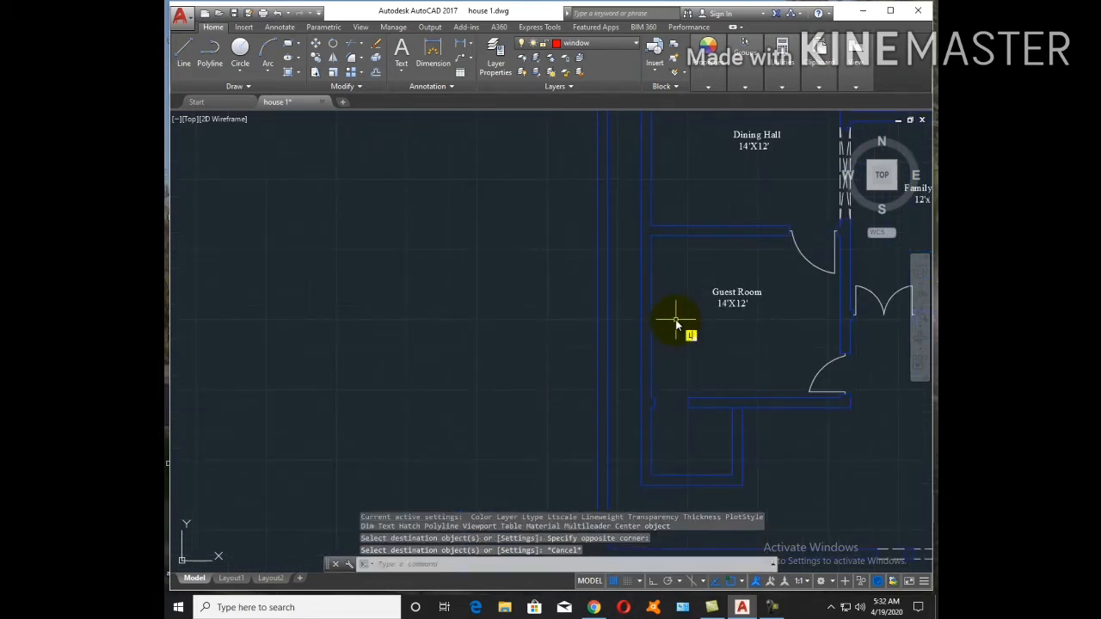
pyautogui.write('l')
pyautogui.press('Return')
pyautogui.click(641, 320)
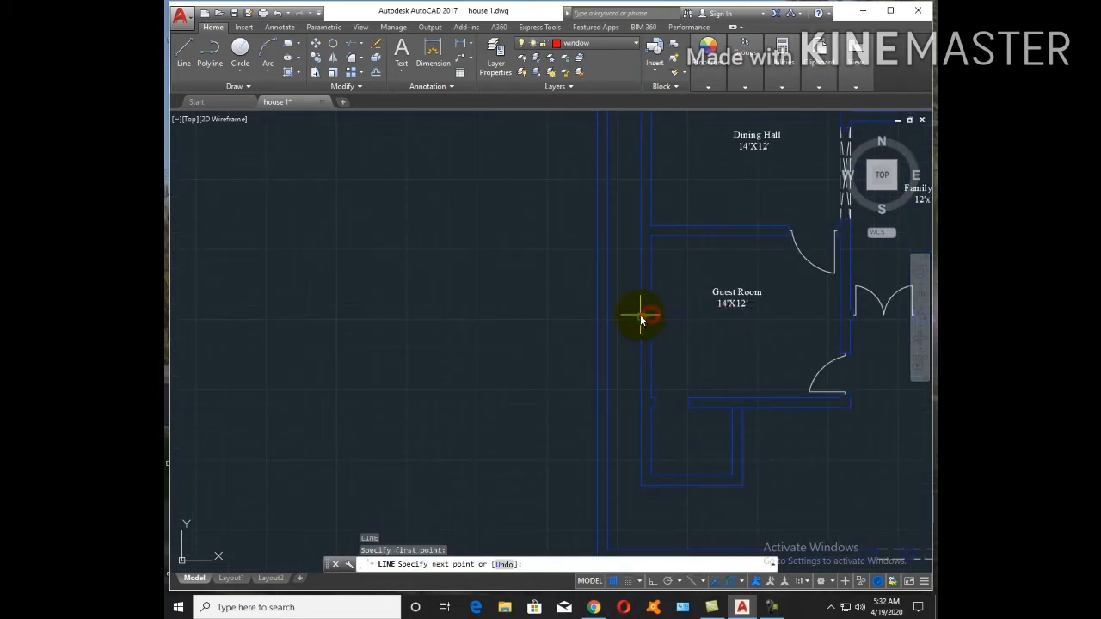
pyautogui.press('Escape')
# Offset the short line 2'6" to both sides along the Guest Room's outer wall to mark the window jambs
pyautogui.write('o')
pyautogui.press('Return')
pyautogui.write("2'6")
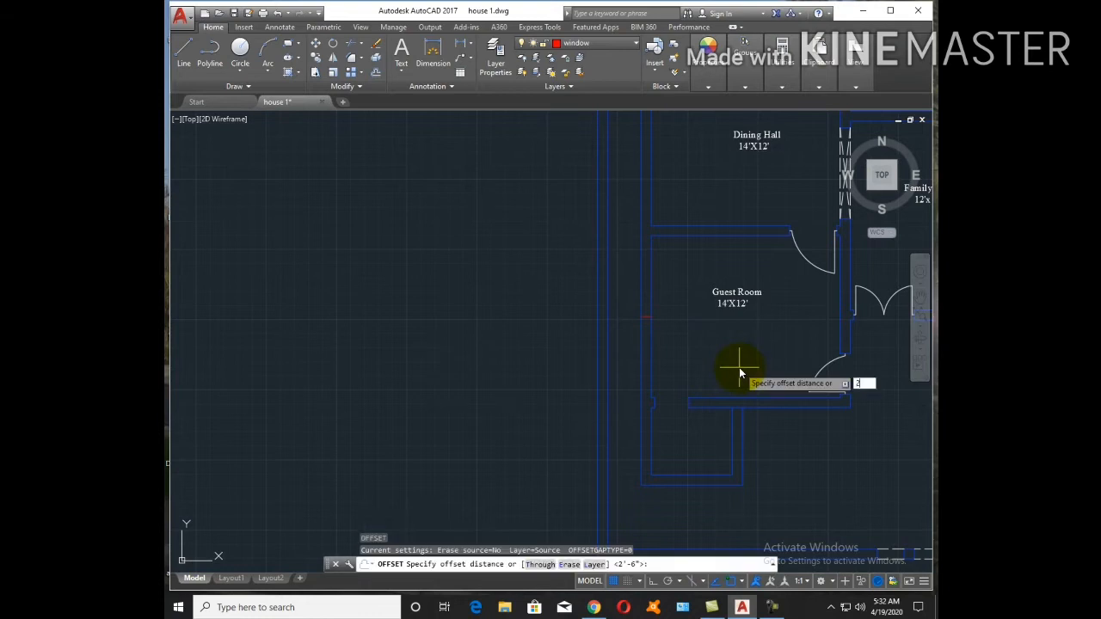
pyautogui.press('Return')
pyautogui.click(643, 317)
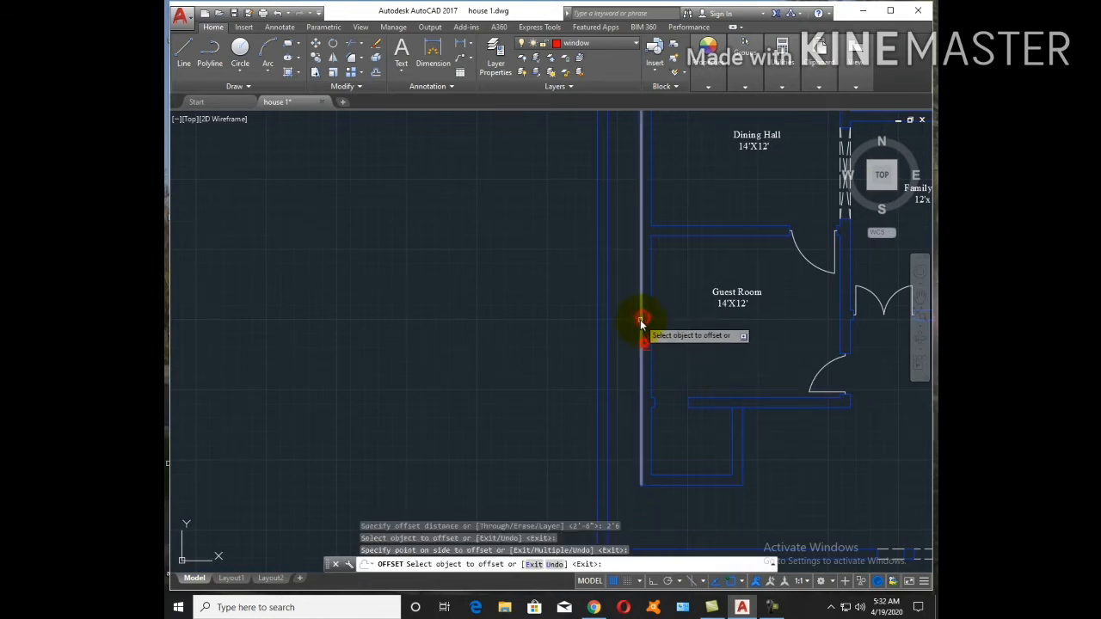
pyautogui.click(645, 316)
pyautogui.press('Escape')
# Erase the centre line and trim the Guest Room's outer wall lines between the two window jambs
pyautogui.click(645, 318)
pyautogui.write('e')
pyautogui.press('Return')
pyautogui.press('Escape')
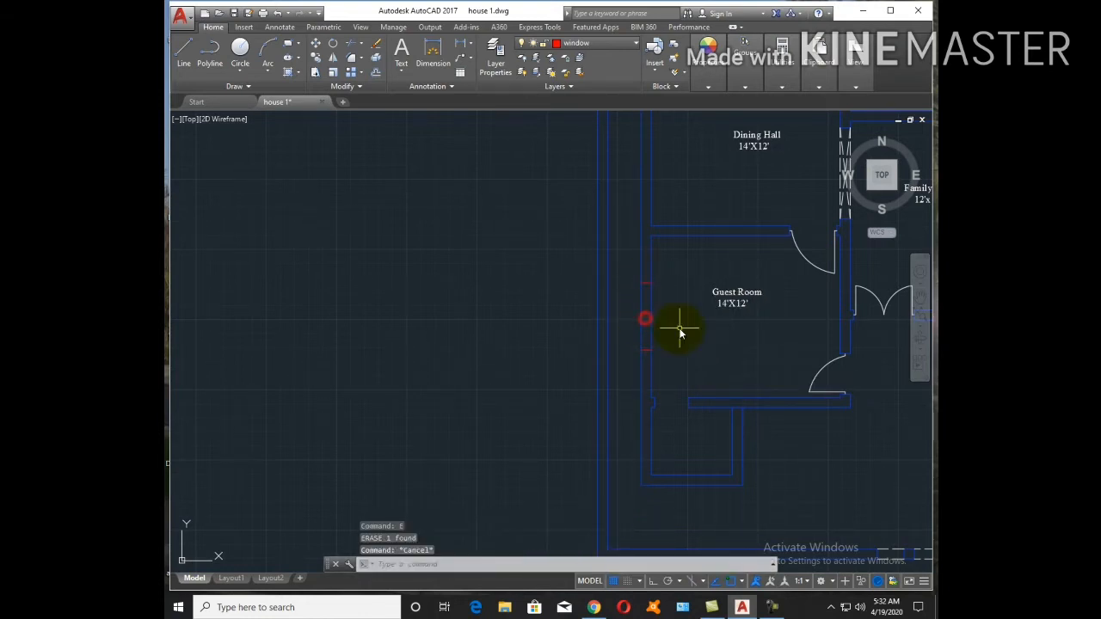
pyautogui.write('tr')
pyautogui.press('Return')
pyautogui.press('Return')
pyautogui.click(677, 328)
pyautogui.click(625, 303)
pyautogui.press('Escape')
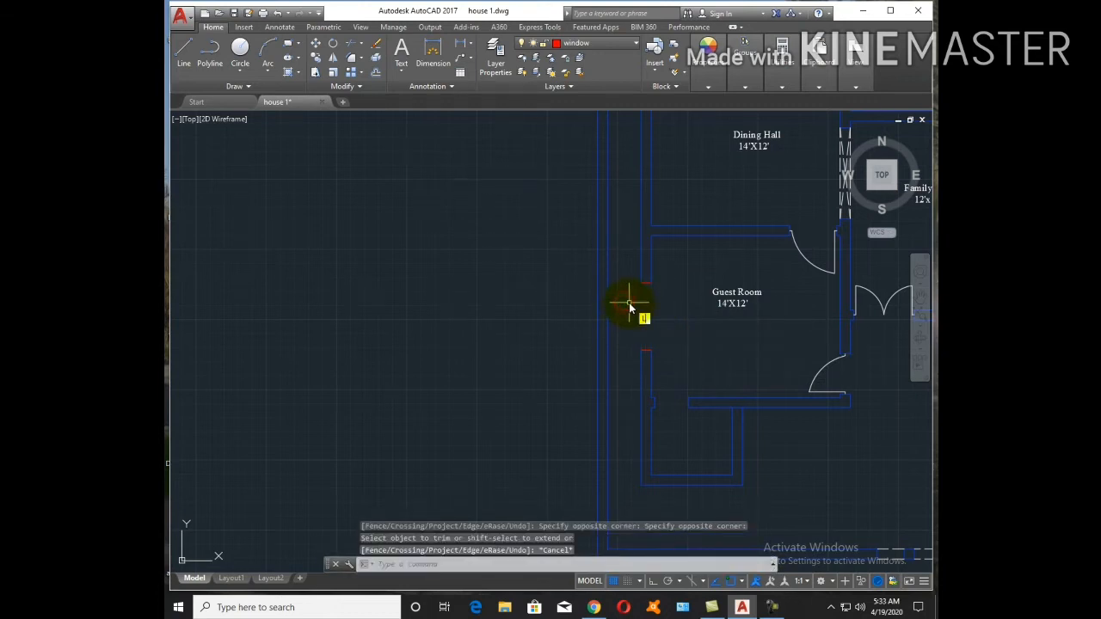
# Draw a line along the outer wall face joining the two window jambs of the Guest Room's side wall
pyautogui.write('l')
pyautogui.press('Return')
pyautogui.click(641, 285)
pyautogui.click(641, 351)
pyautogui.press('Escape')
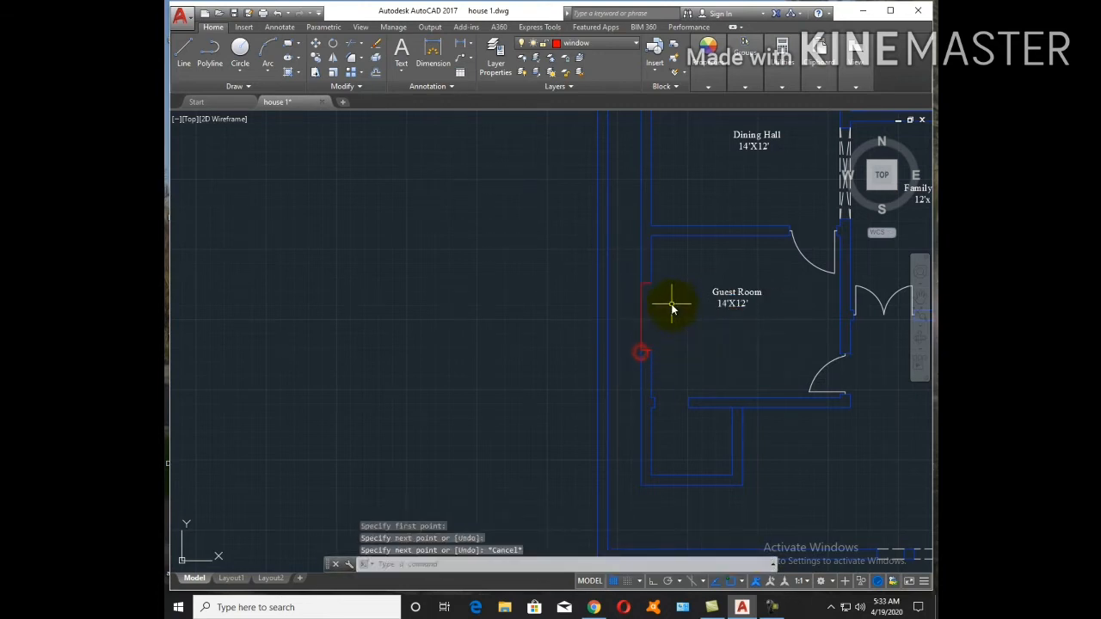
# Offset the window line repeatedly by 3" across the wall thickness to complete the Guest Room's side window
pyautogui.write('o')
pyautogui.press('Return')
pyautogui.write('3"')
pyautogui.press('Return')
pyautogui.click(643, 301)
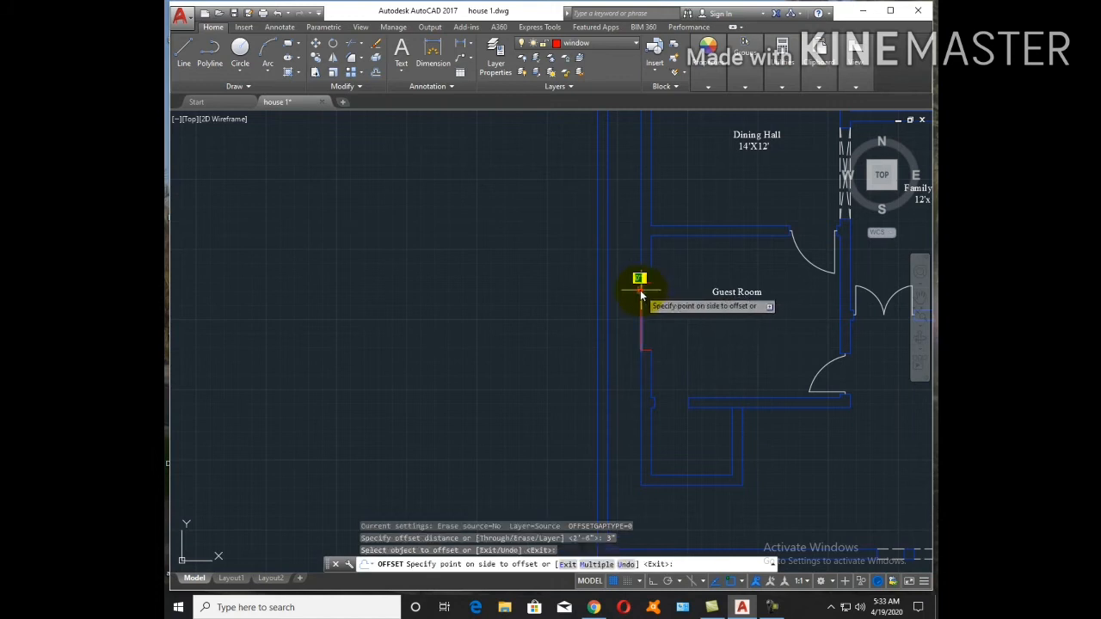
pyautogui.click(645, 295)
pyautogui.click(645, 295)
pyautogui.click(649, 297)
pyautogui.click(648, 298)
pyautogui.click(658, 298)
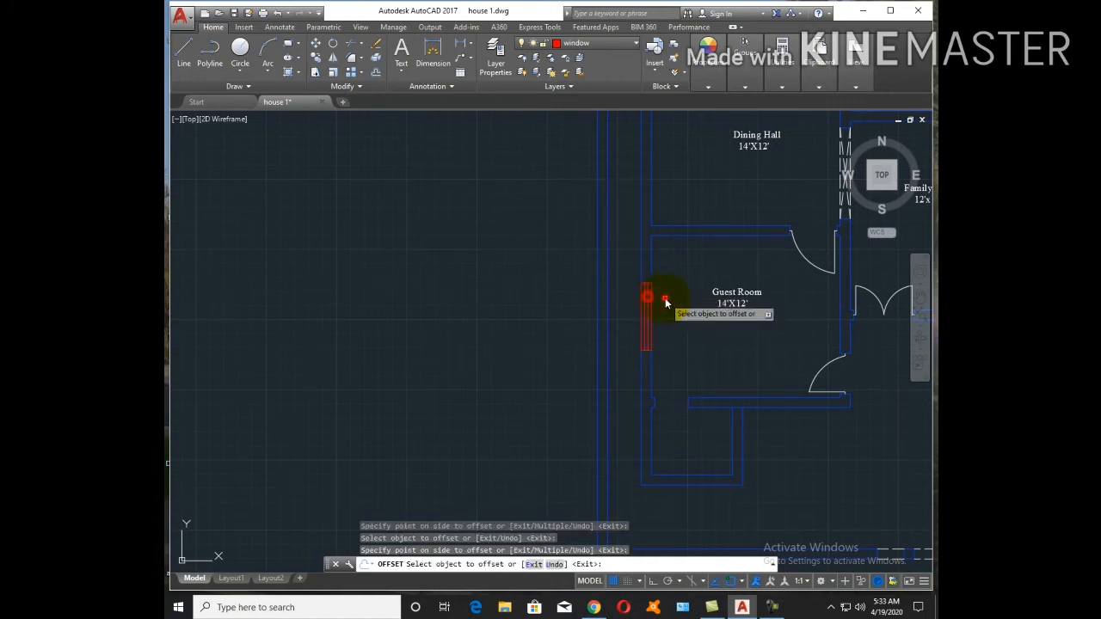
pyautogui.press('Escape')
# Trim the Guest Room's lower wall line where the small room's side wall joins it
pyautogui.moveTo(734, 385); pyautogui.dragTo(558, 328, button='middle')
pyautogui.write('tr')
pyautogui.press('Return')
pyautogui.press('Return')
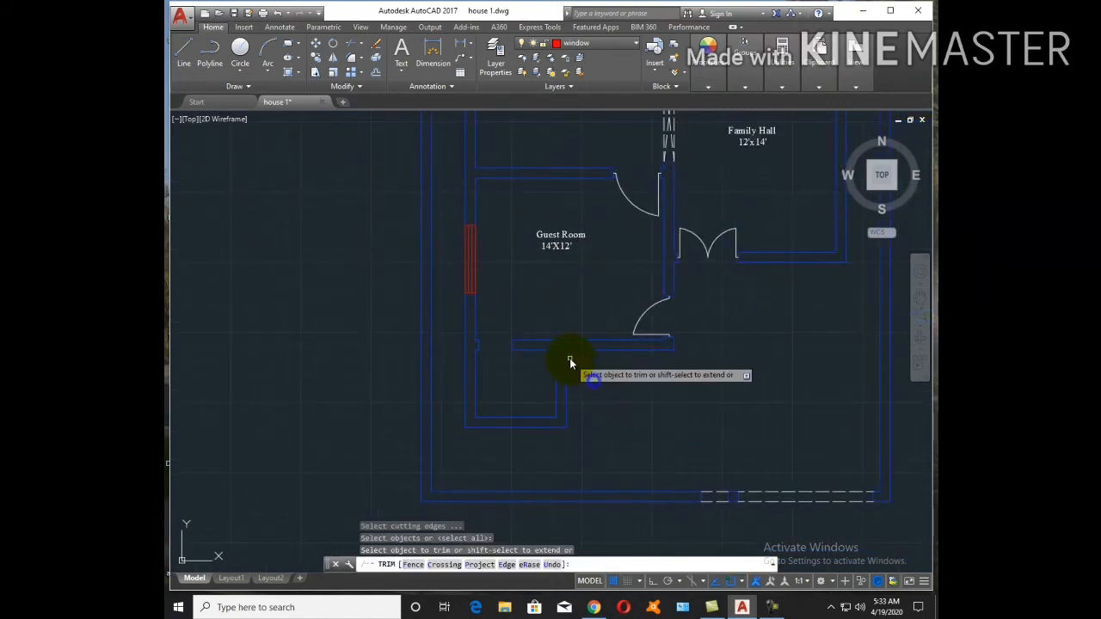
pyautogui.click(561, 351)
pyautogui.press('Escape')
# Draw guide lines across the lower wall beside the Guest Room's entrance door and along its outer face to the small room's corner
pyautogui.write('l')
pyautogui.press('Return')
pyautogui.scroll(4, 616, 382)
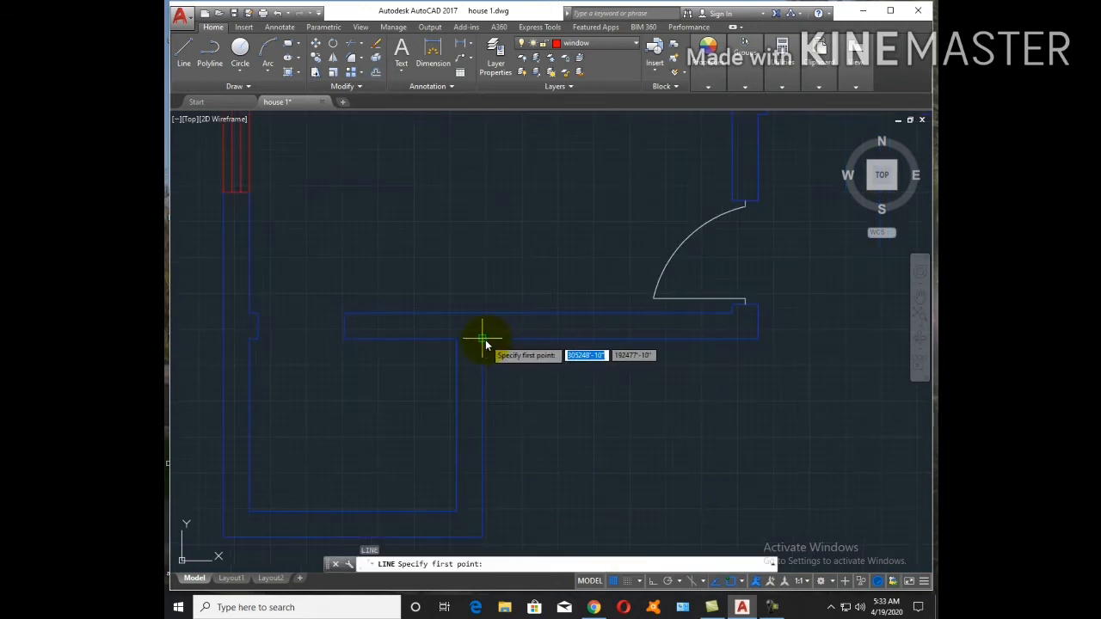
pyautogui.click(733, 319)
pyautogui.click(733, 340)
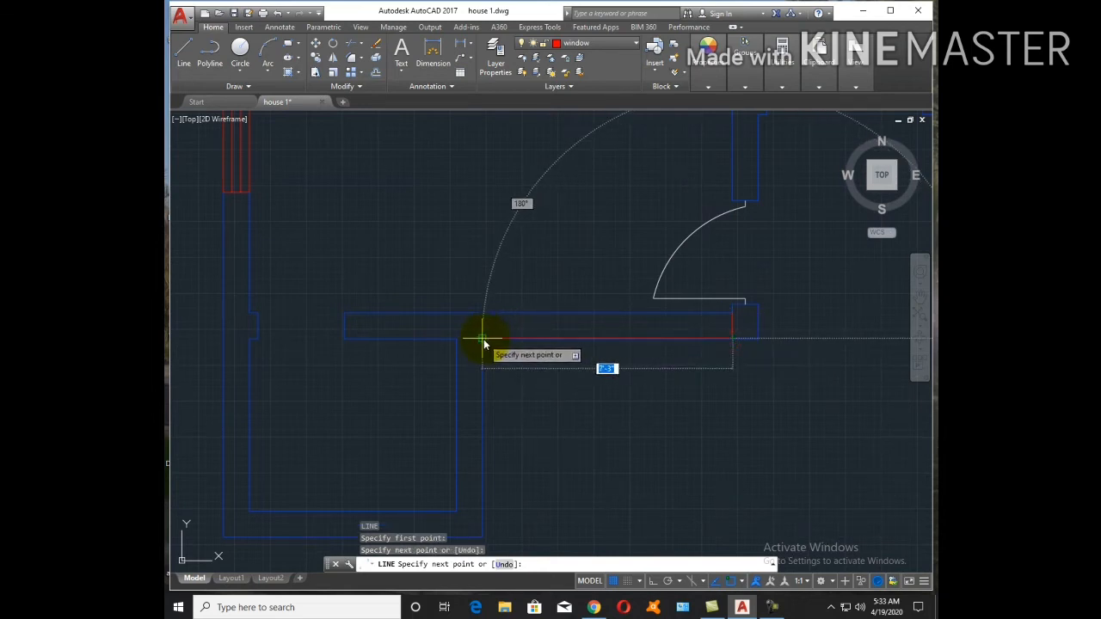
pyautogui.click(482, 340)
pyautogui.press('Return')
# Draw a short line across the Guest Room's lower wall from the midpoint of the long guide line
pyautogui.press('Return')
pyautogui.click(607, 339)
pyautogui.click(608, 315)
pyautogui.press('Escape')
# Erase the two guide lines from the Guest Room's lower wall, keeping the short centre line
pyautogui.click(623, 340)
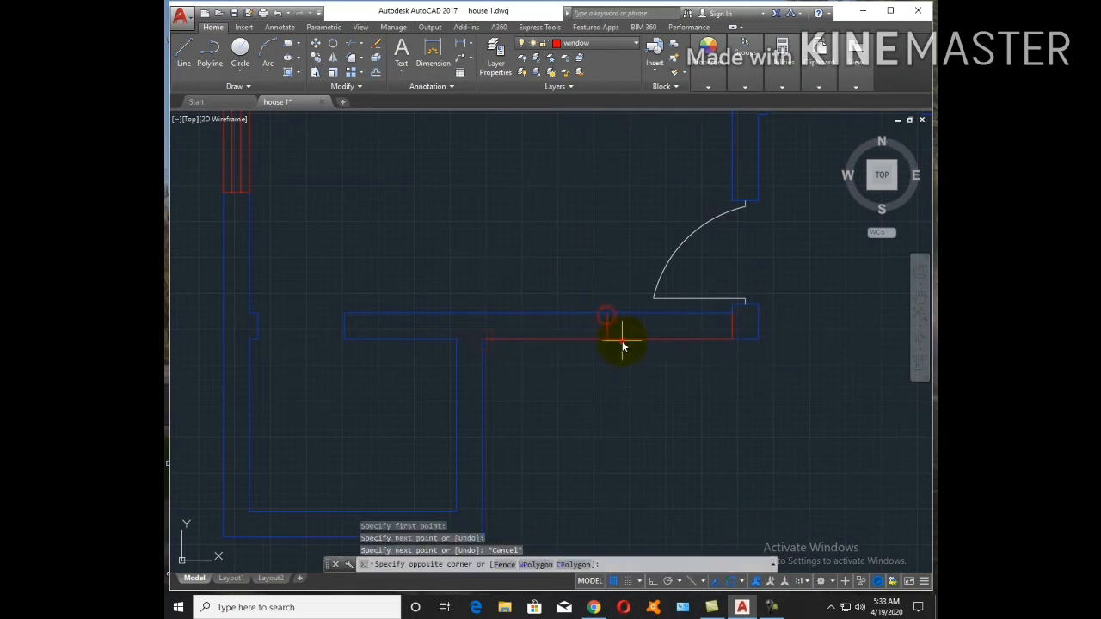
pyautogui.click(617, 337)
pyautogui.write('e')
pyautogui.press('Return')
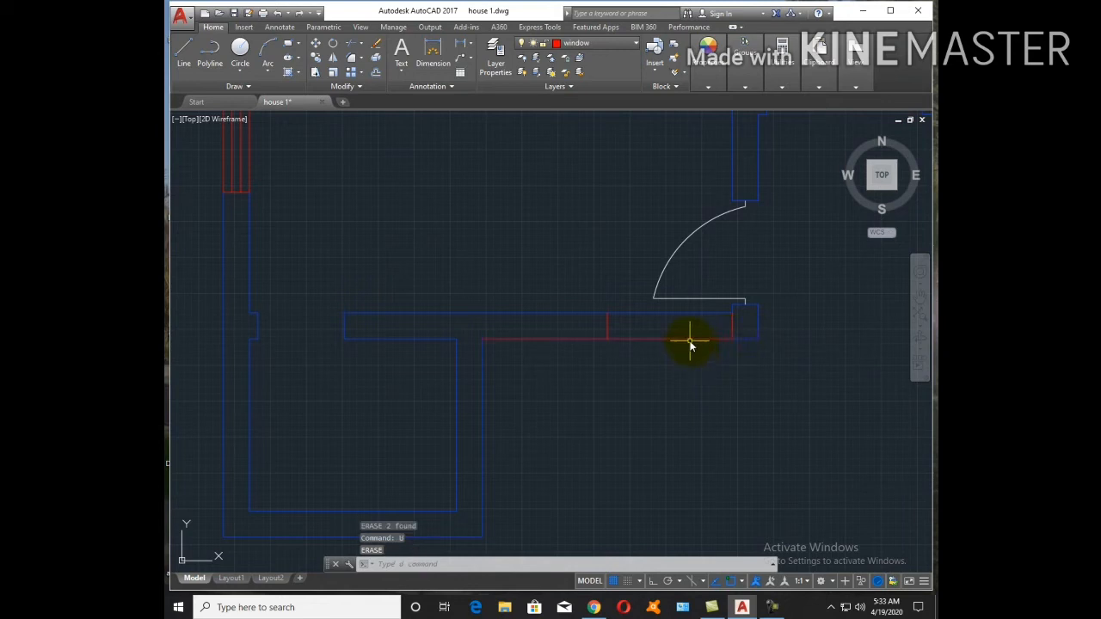
pyautogui.write('e')
pyautogui.press('Return')
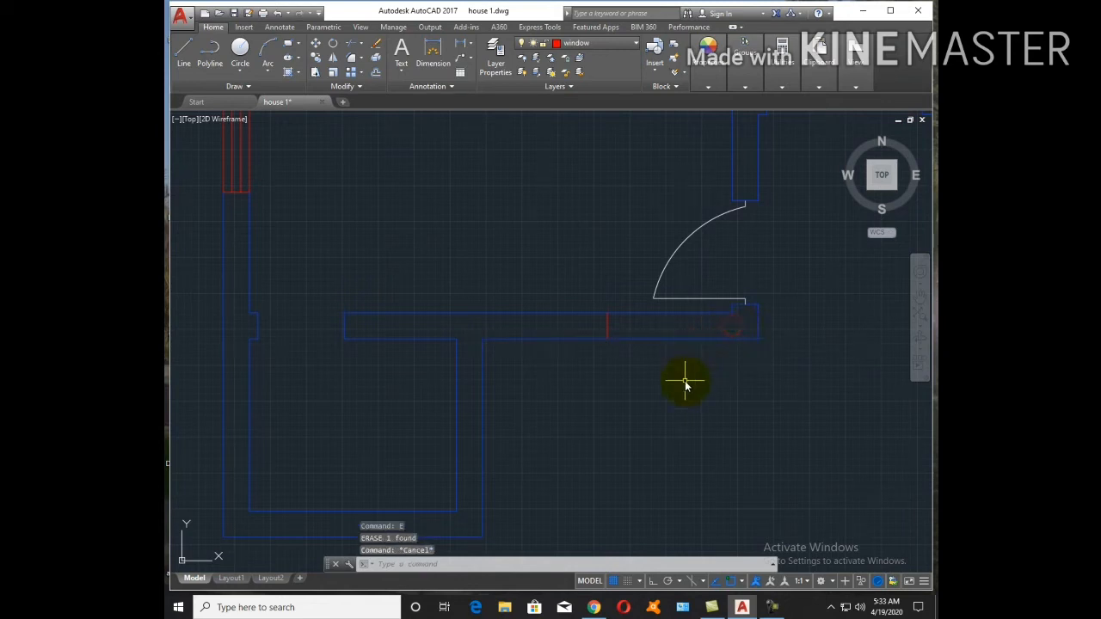
# Offset the centre line 1'6" to both sides along the Guest Room's lower wall to mark the window jambs
pyautogui.write('o')
pyautogui.press('Return')
pyautogui.write("1'6")
pyautogui.press('Return')
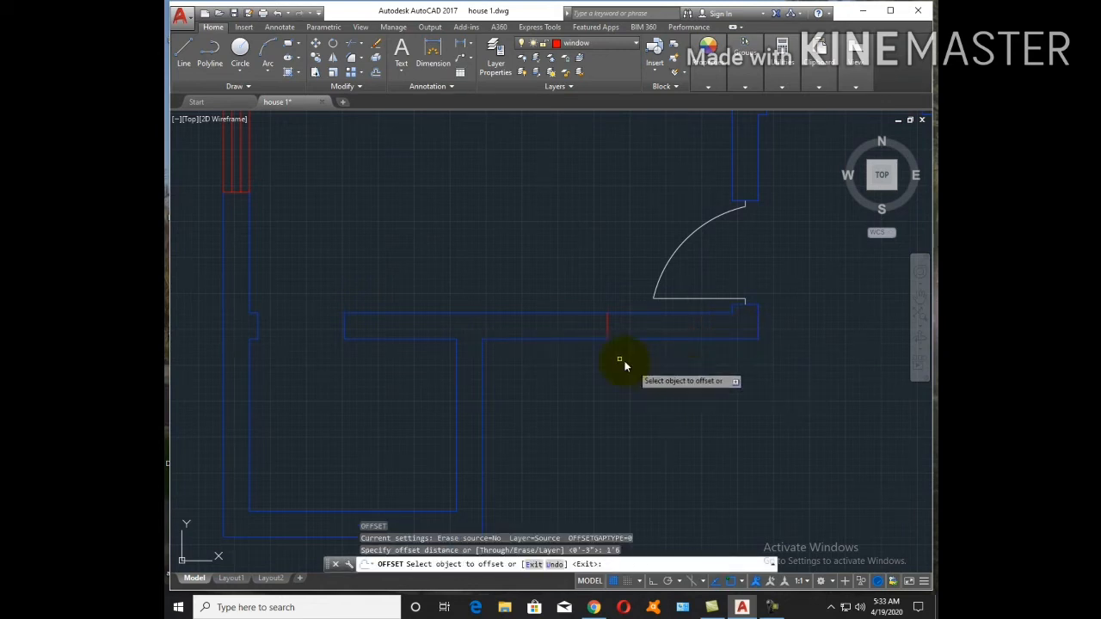
pyautogui.click(605, 324)
pyautogui.click(617, 331)
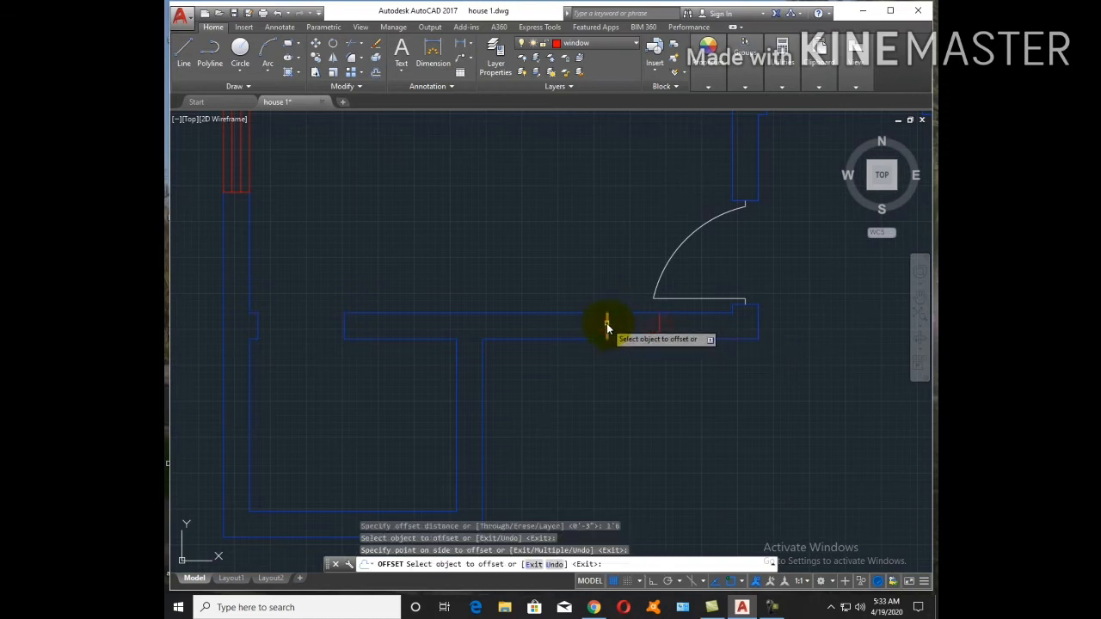
pyautogui.click(606, 324)
pyautogui.click(563, 325)
pyautogui.press('Escape')
# Erase the centre line and trim the Guest Room's lower wall lines between the two window jambs
pyautogui.click(610, 327)
pyautogui.click(601, 325)
pyautogui.write('e')
pyautogui.press('Return')
pyautogui.press('Escape')
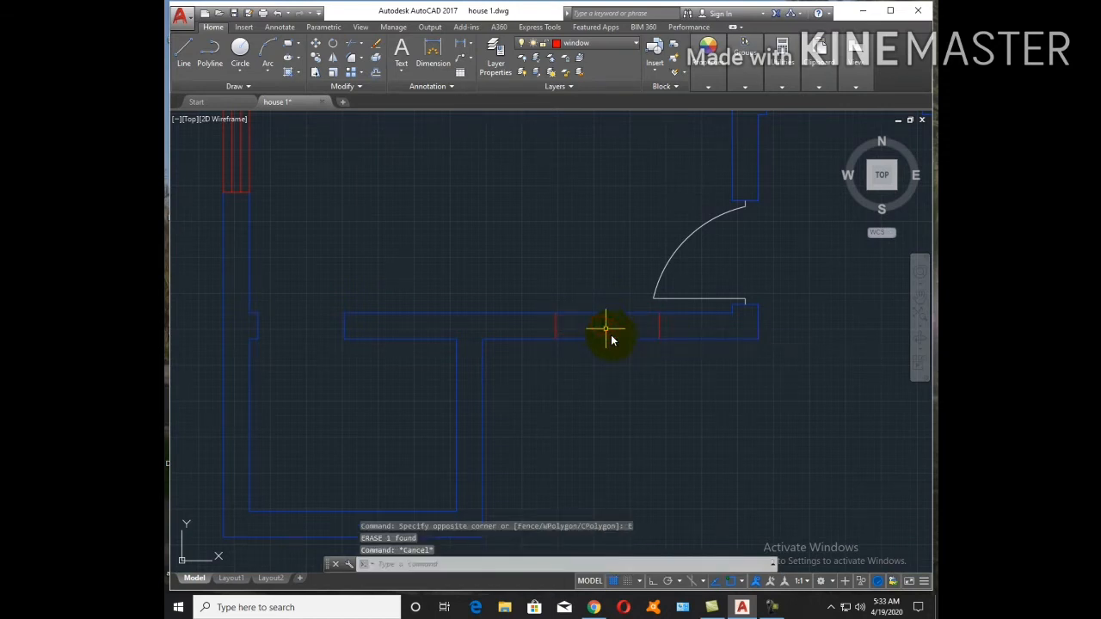
pyautogui.write('tr')
pyautogui.press('Return')
pyautogui.press('Return')
pyautogui.click(609, 362)
pyautogui.click(592, 297)
pyautogui.press('Escape')
# Draw a line along the inner wall face joining the two window jambs of the Guest Room's lower wall
pyautogui.write('l')
pyautogui.press('Return')
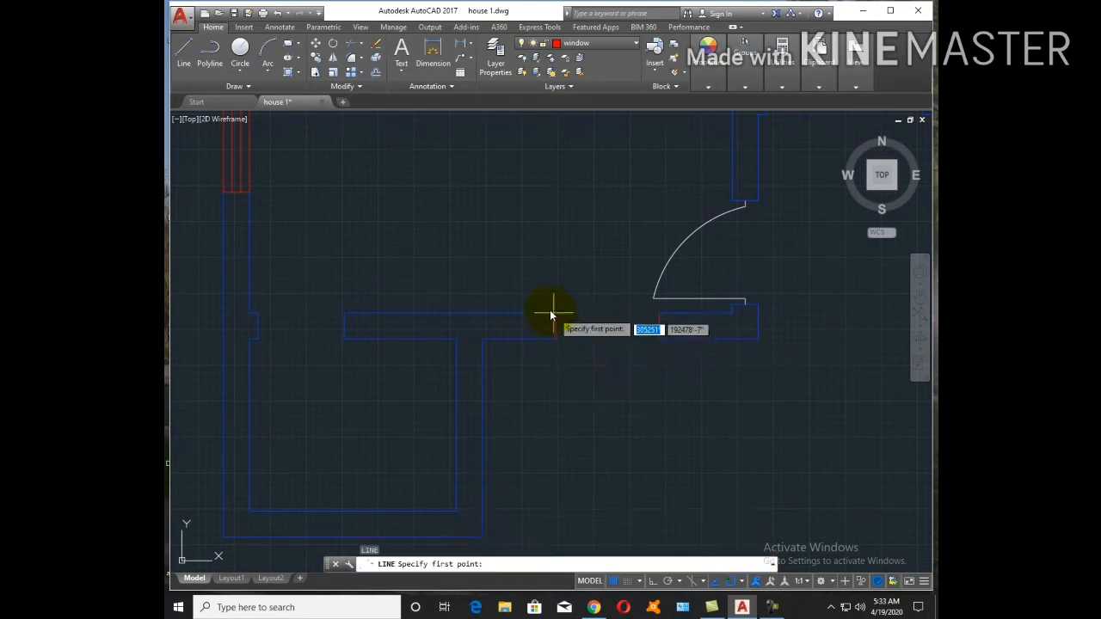
pyautogui.click(555, 314)
pyautogui.click(659, 313)
pyautogui.press('Escape')
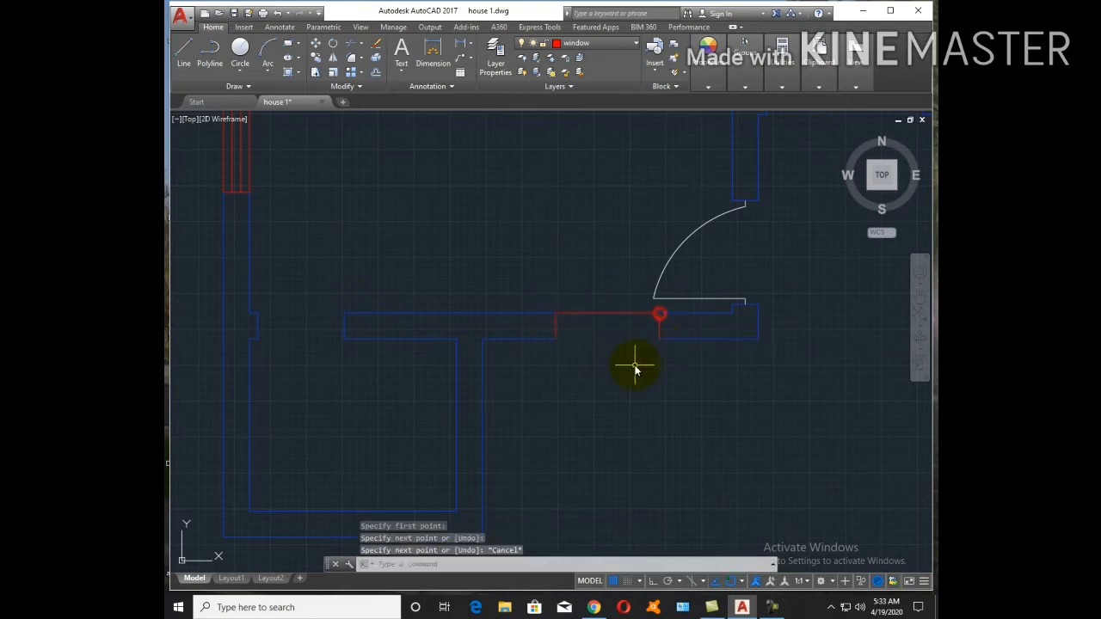
# Offset the window line repeatedly by 3" across the wall thickness to complete the Guest Room's lower window
pyautogui.write('o')
pyautogui.press('Return')
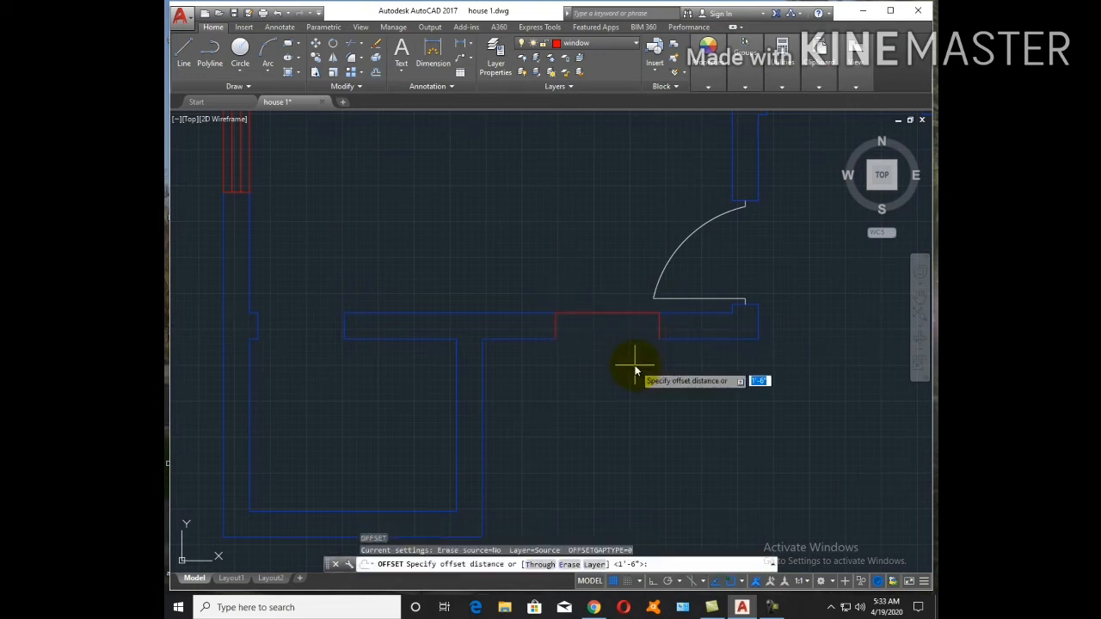
pyautogui.write('3')
pyautogui.press('Return')
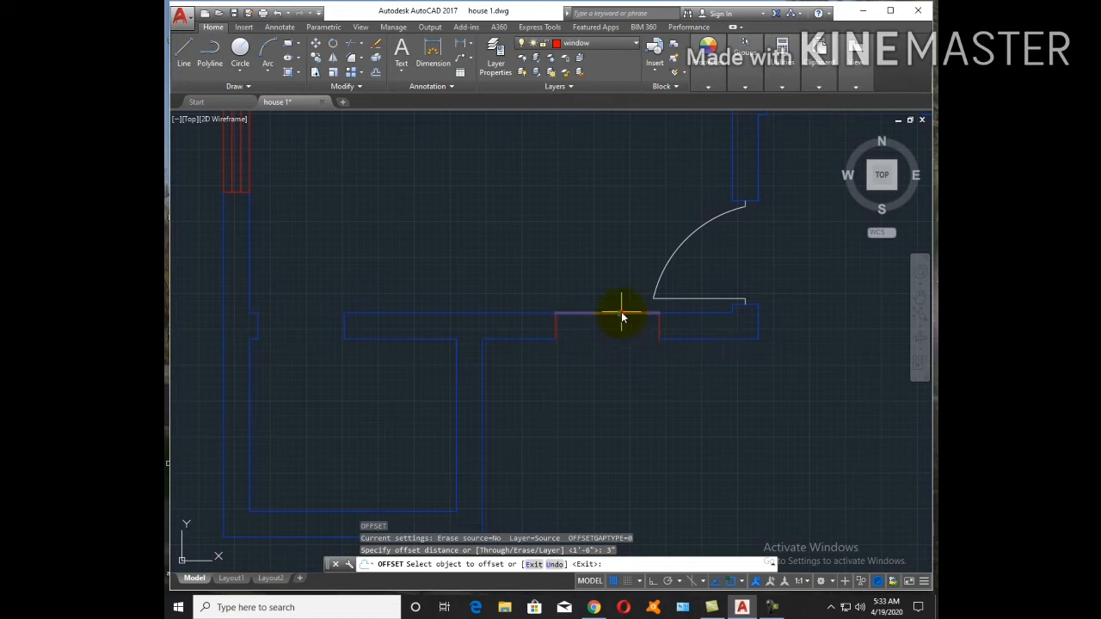
pyautogui.click(621, 313)
pyautogui.click(620, 346)
pyautogui.click(621, 323)
pyautogui.click(622, 332)
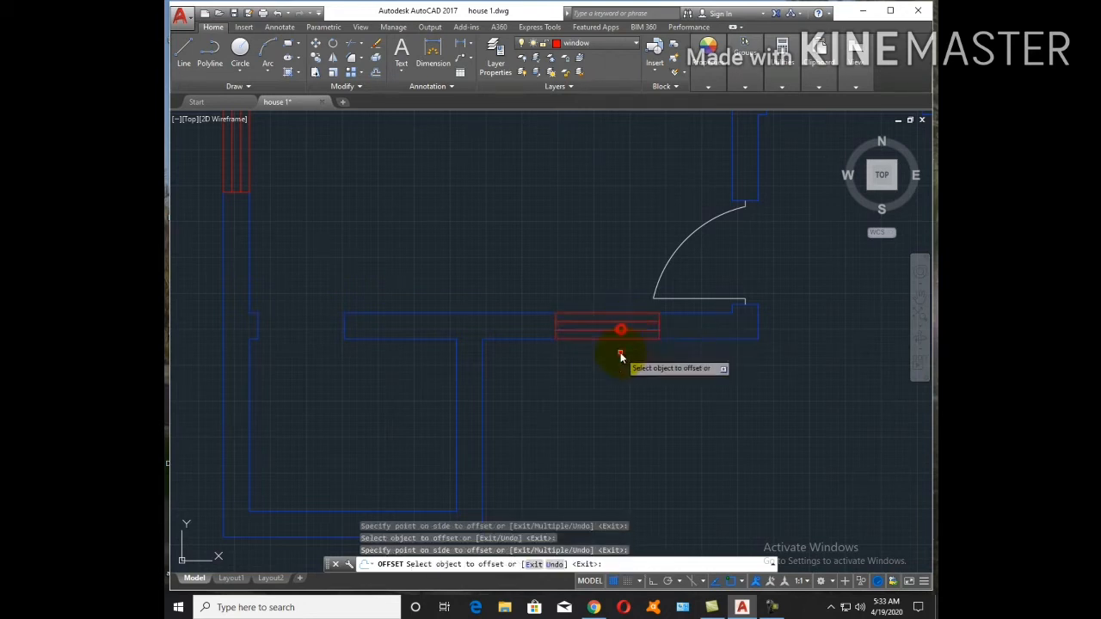
pyautogui.press('Escape')
# Draw a short line across the Family Hall's lower wall at the midpoint of its inner face
pyautogui.scroll(-5, 659, 395)
pyautogui.moveTo(654, 396); pyautogui.dragTo(530, 465, button='middle')
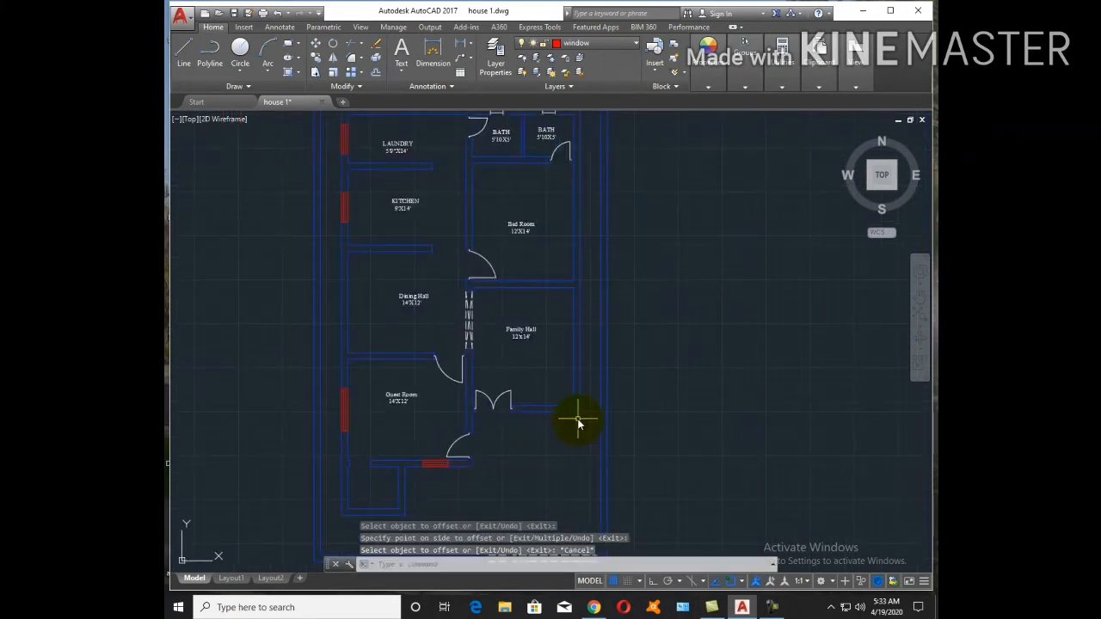
pyautogui.write('l')
pyautogui.press('Return')
pyautogui.scroll(3, 576, 423)
pyautogui.click(509, 392)
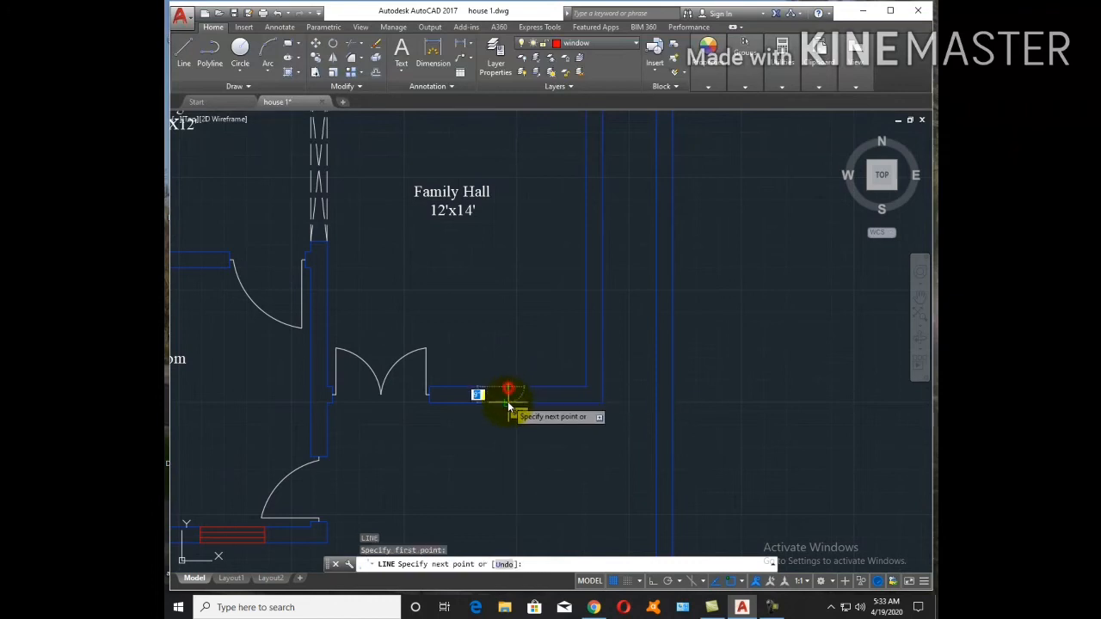
pyautogui.press('Escape')
# Offset the short line 4.5" to both sides along the Family Hall's lower wall
pyautogui.write('o')
pyautogui.press('Return')
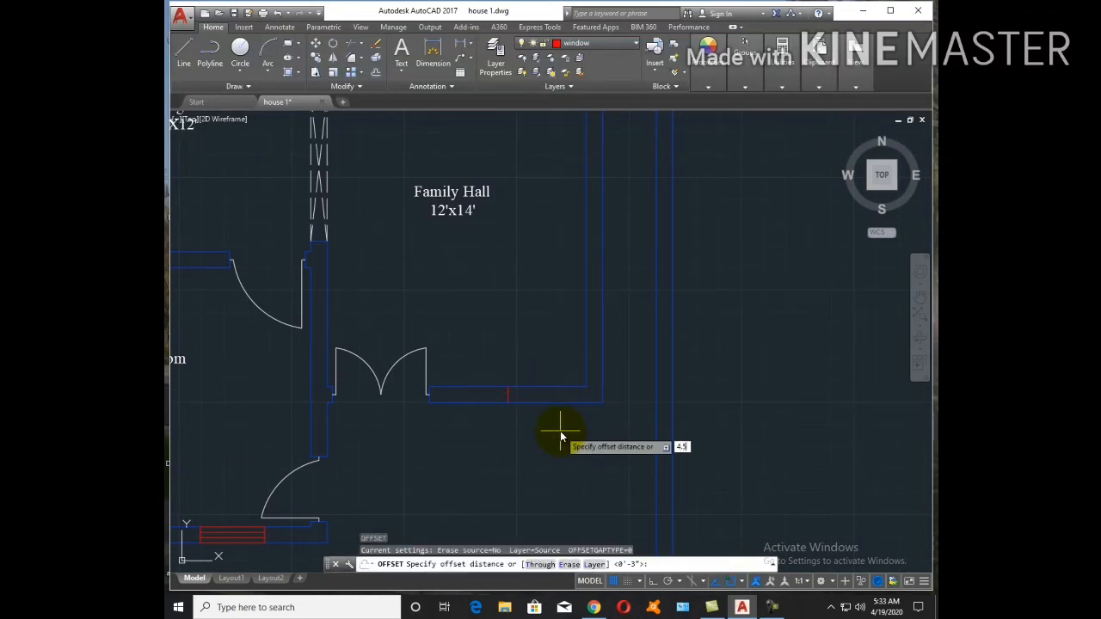
pyautogui.press('Return')
pyautogui.click(505, 394)
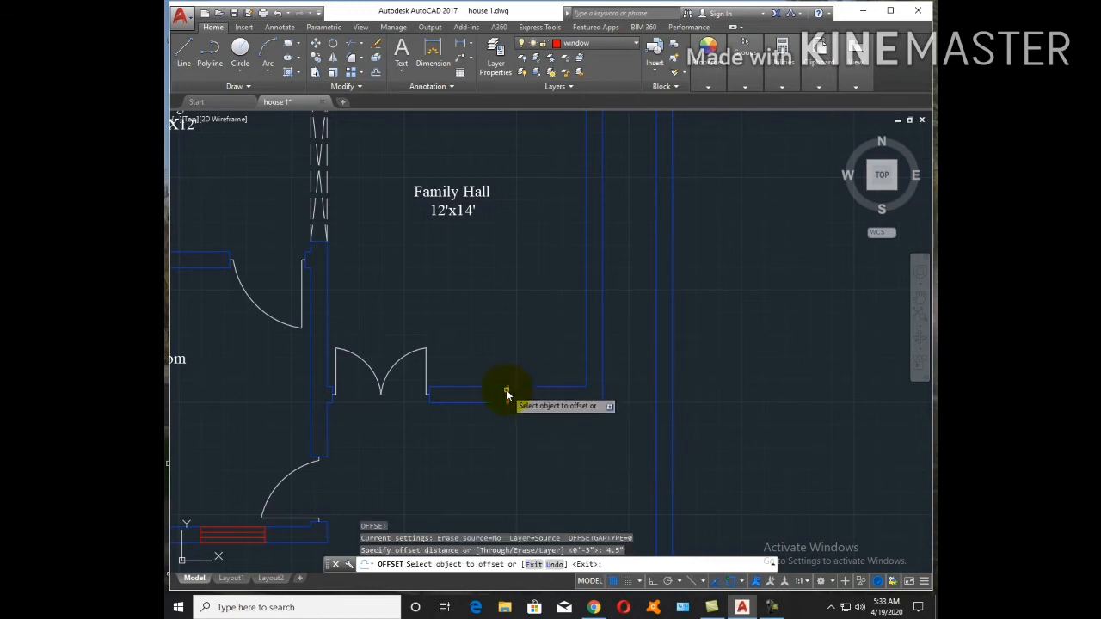
pyautogui.click(508, 400)
pyautogui.click(506, 395)
pyautogui.click(508, 396)
pyautogui.click(486, 402)
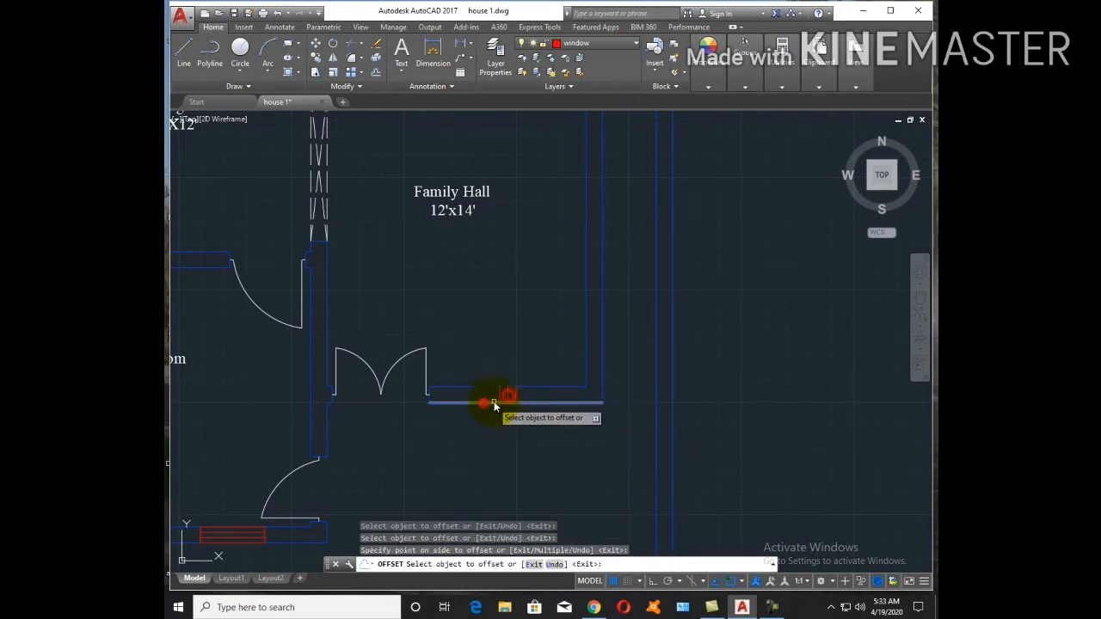
pyautogui.press('Escape')
# Erase the centre line between the two 4.5" offset lines in the Family Hall's lower wall
pyautogui.click(508, 395)
pyautogui.write('e')
pyautogui.press('Return')
pyautogui.press('Escape')
# Offset each of the two remaining lines 1' outward to mark two narrow window openings in the Family Hall's lower wall
pyautogui.write('o')
pyautogui.press('Return')
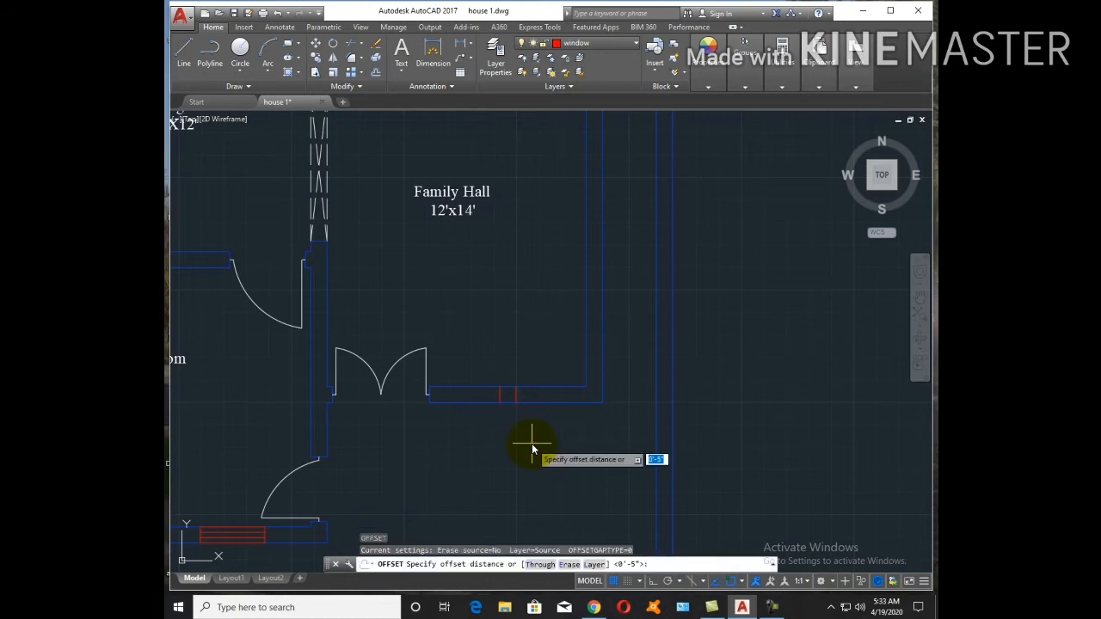
pyautogui.write('1')
pyautogui.press('Return')
pyautogui.click(521, 400)
pyautogui.click(518, 394)
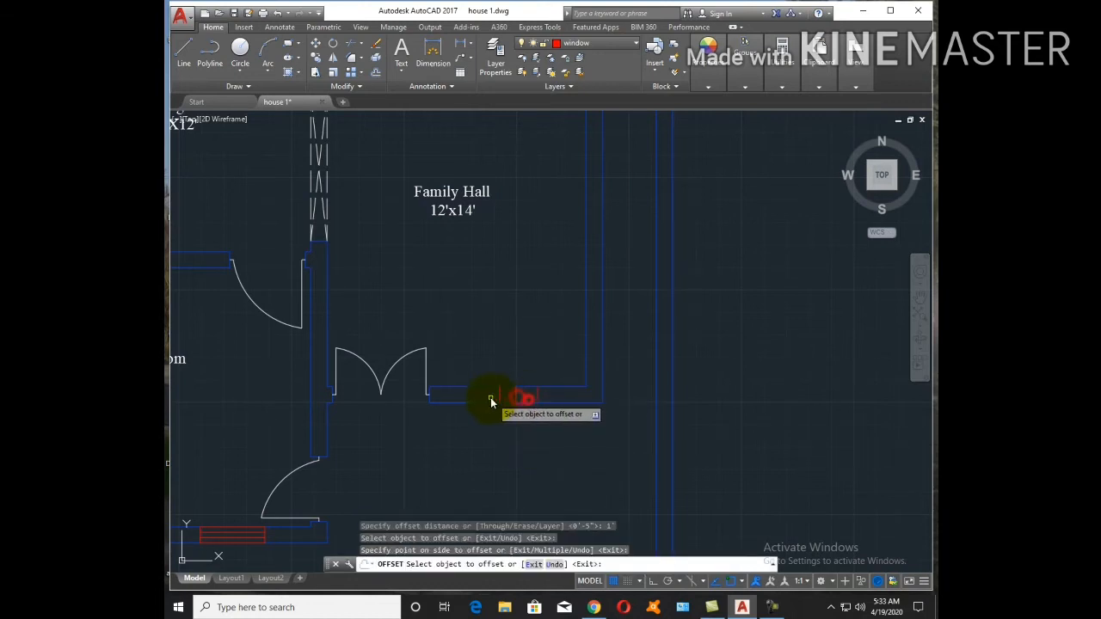
pyautogui.press('Escape')
# Trim the Family Hall's lower wall lines inside both narrow window openings
pyautogui.scroll(5, 497, 405)
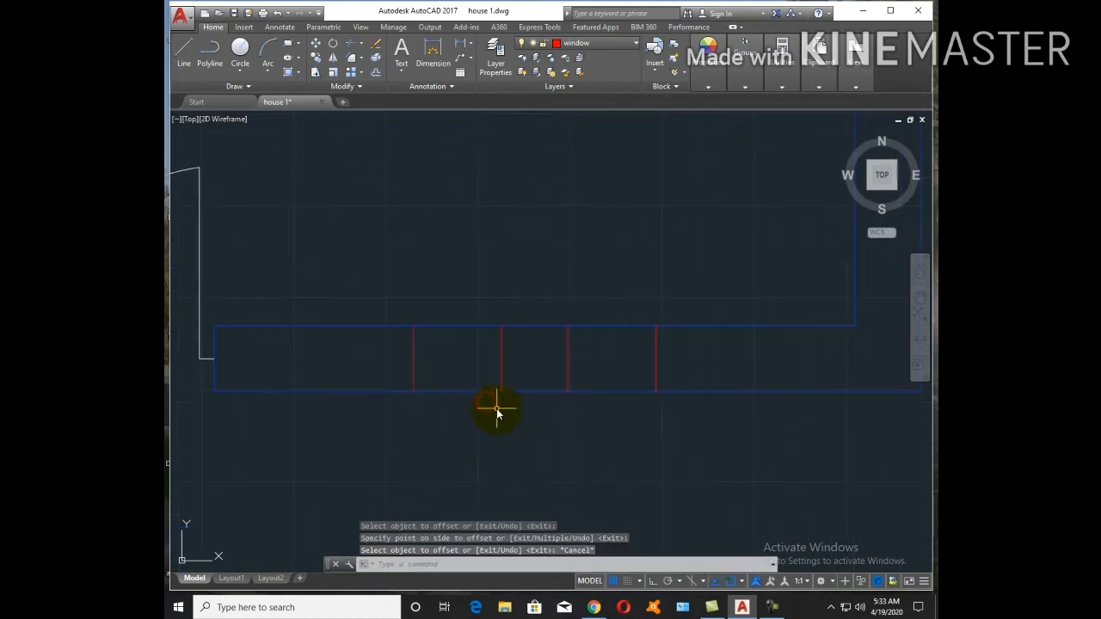
pyautogui.write('r')
pyautogui.press('Return')
pyautogui.rightClick(499, 414)
pyautogui.click(467, 412)
pyautogui.click(445, 282)
pyautogui.click(640, 424)
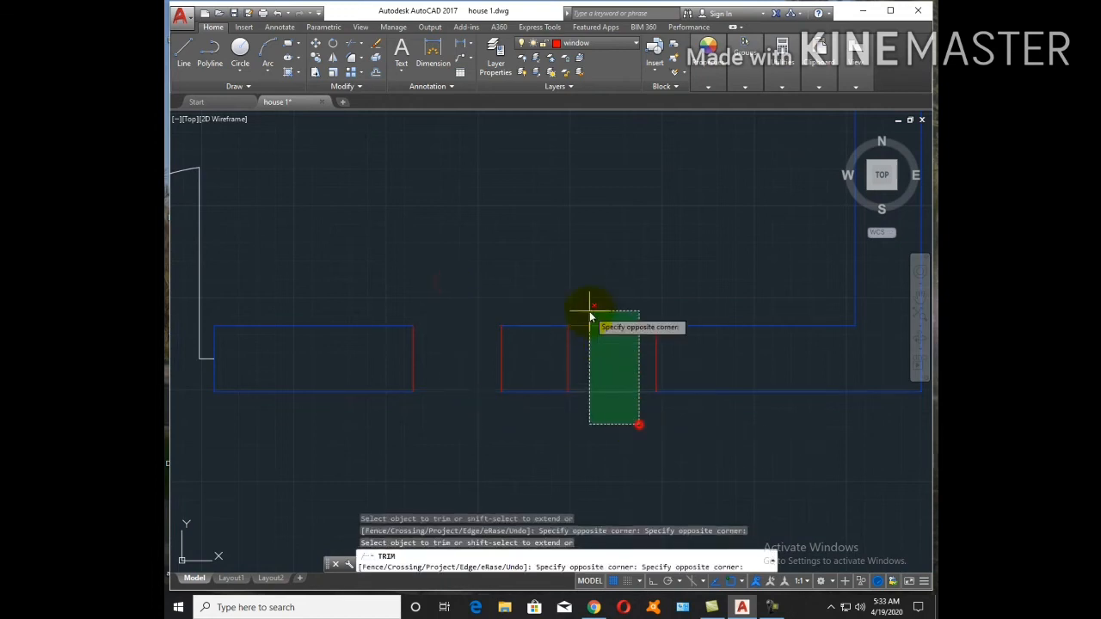
pyautogui.click(589, 312)
pyautogui.press('Escape')
# Draw a line along the inner wall face across the narrow window opening nearer the double door
pyautogui.write('l')
pyautogui.press('Return')
pyautogui.click(501, 327)
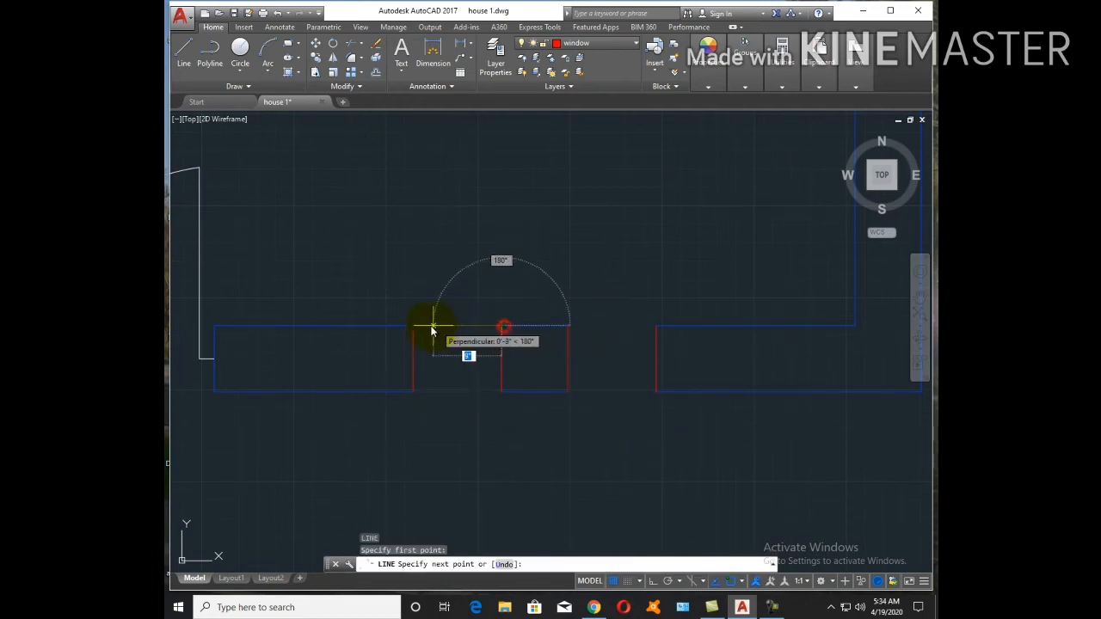
pyautogui.click(413, 327)
pyautogui.press('Escape')
# Offset the inner-face line outward in 3" increments across the wall thickness to complete the narrow window nearer the double door
pyautogui.write('o')
pyautogui.press('Return')
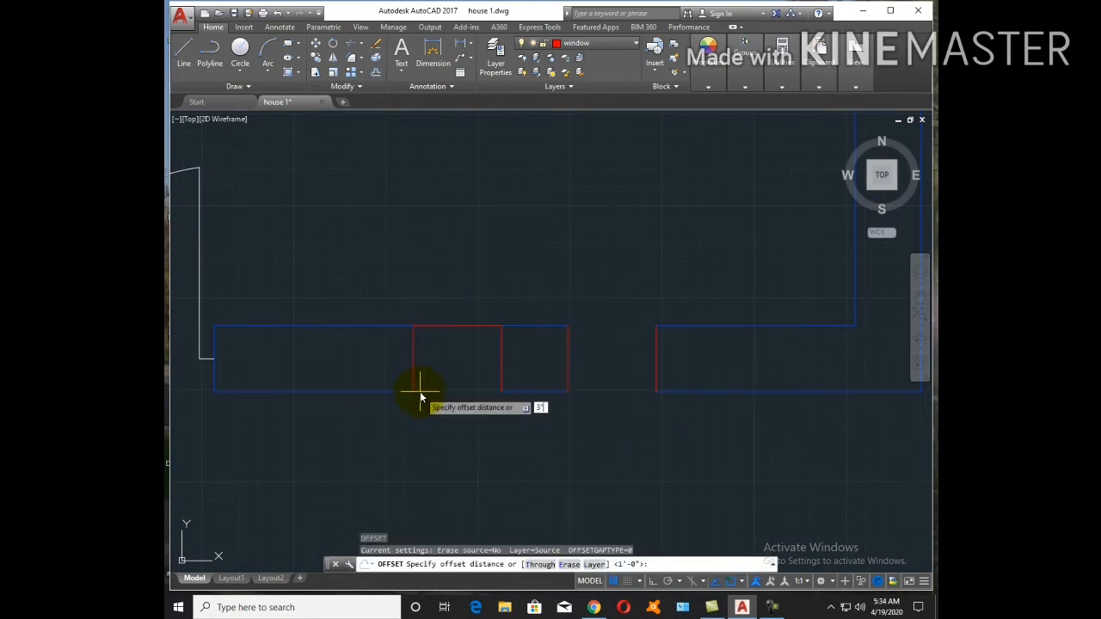
pyautogui.write('3')
pyautogui.press('Return')
pyautogui.click(475, 328)
pyautogui.click(470, 347)
pyautogui.click(471, 348)
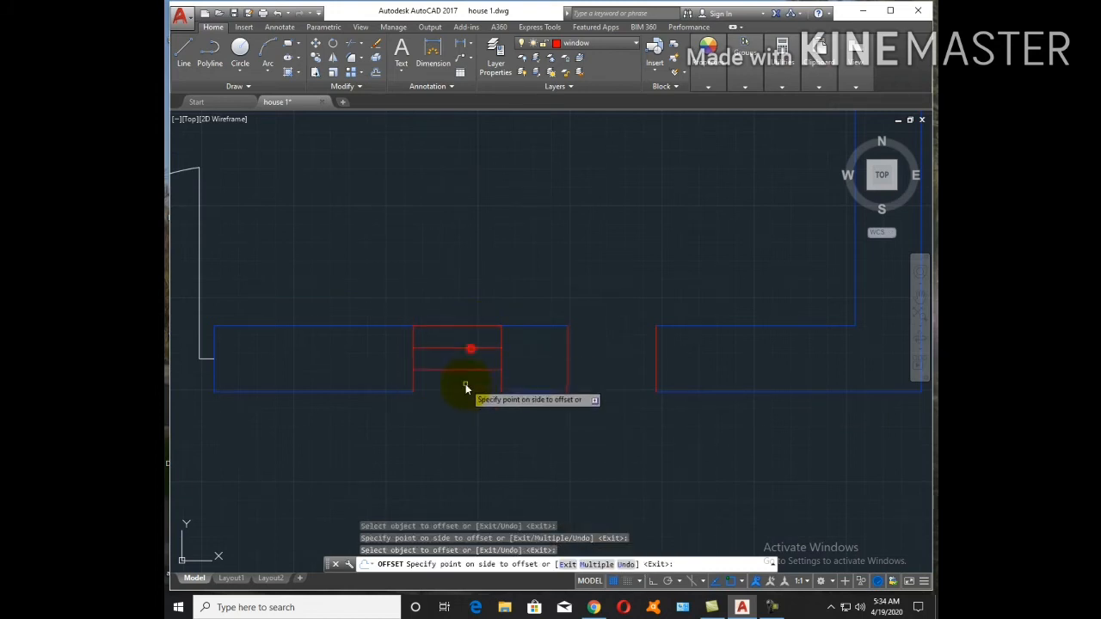
pyautogui.click(465, 383)
pyautogui.click(467, 370)
pyautogui.click(467, 410)
pyautogui.press('Escape')
# Draw a line along the inner wall face across the narrow window opening farther from the double door
pyautogui.write('l')
pyautogui.press('Return')
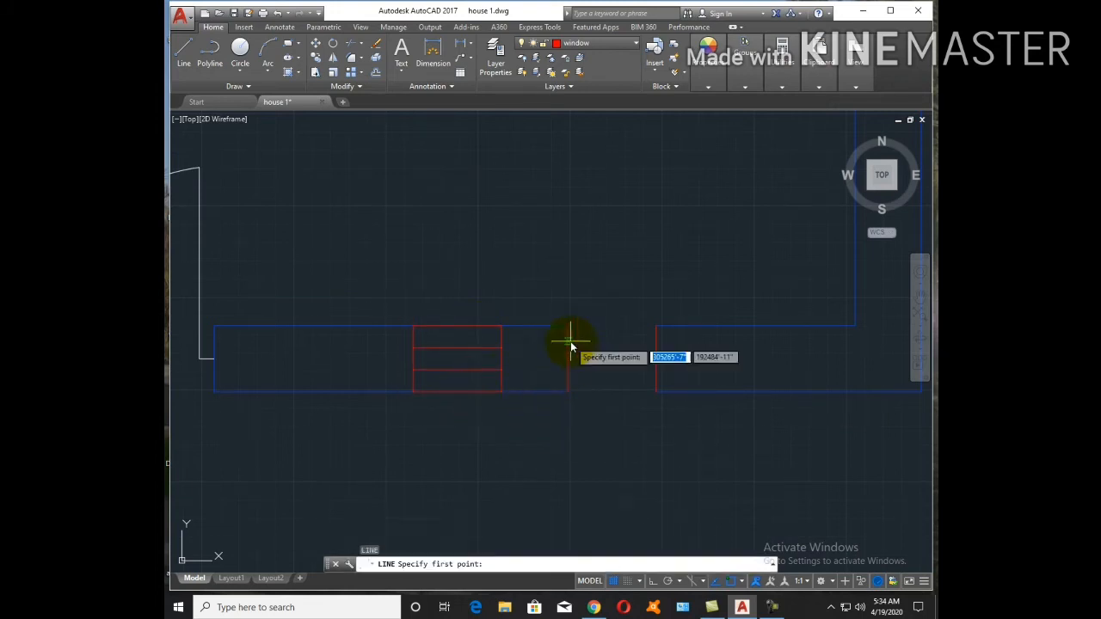
pyautogui.click(568, 327)
pyautogui.click(657, 327)
pyautogui.press('Escape')
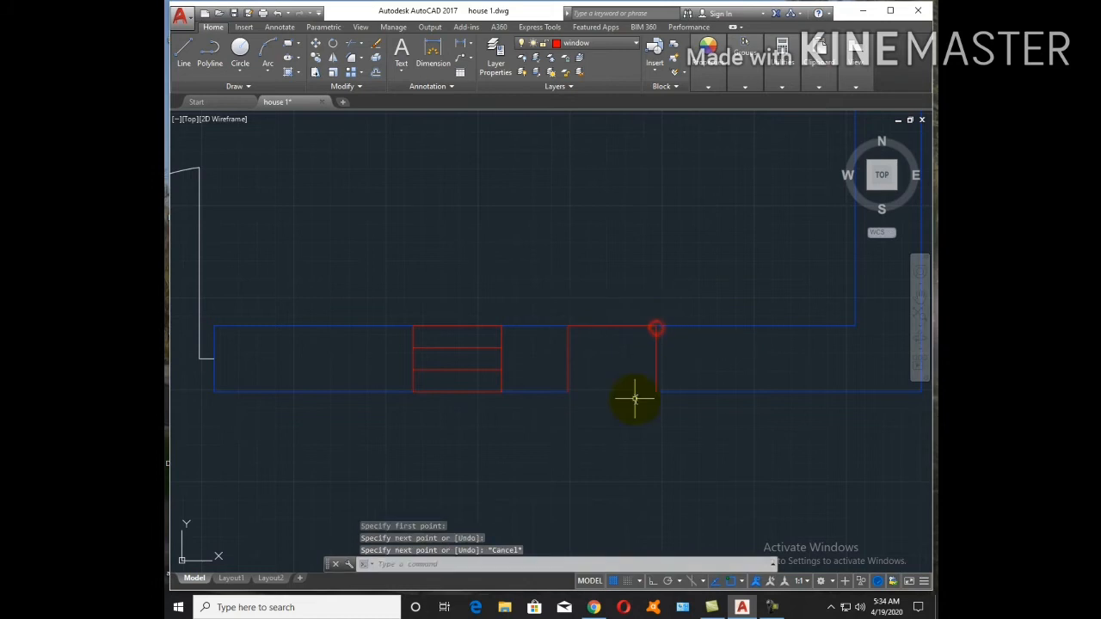
# Offset that second opening's inner-face line outward in 3" increments across the wall thickness to complete the window
pyautogui.write('o')
pyautogui.press('Return')
pyautogui.press('Return')
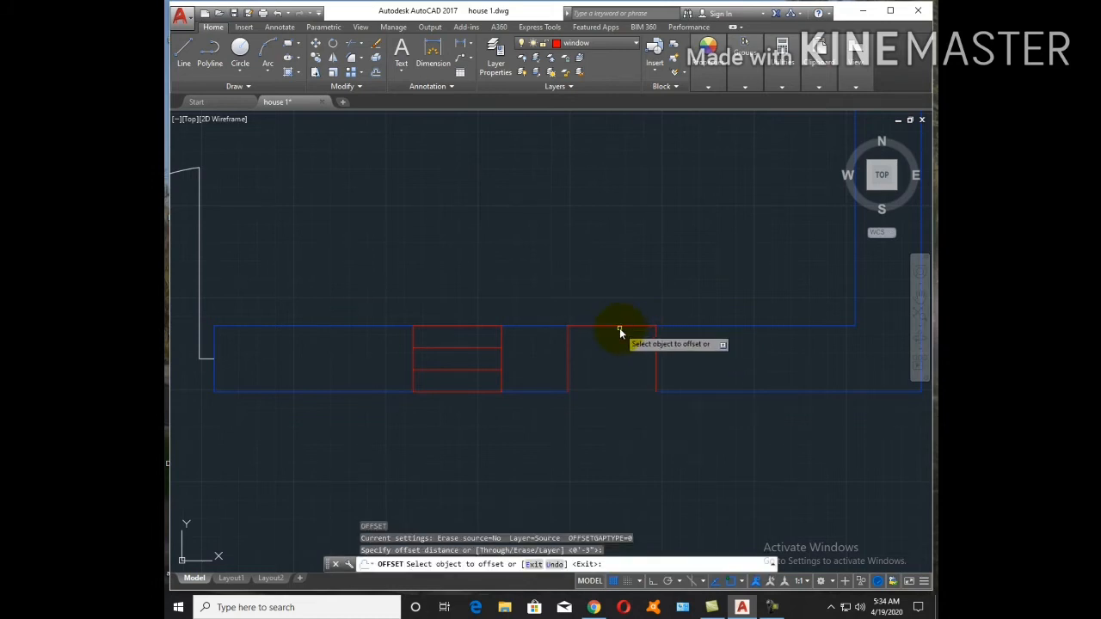
pyautogui.click(619, 328)
pyautogui.click(612, 351)
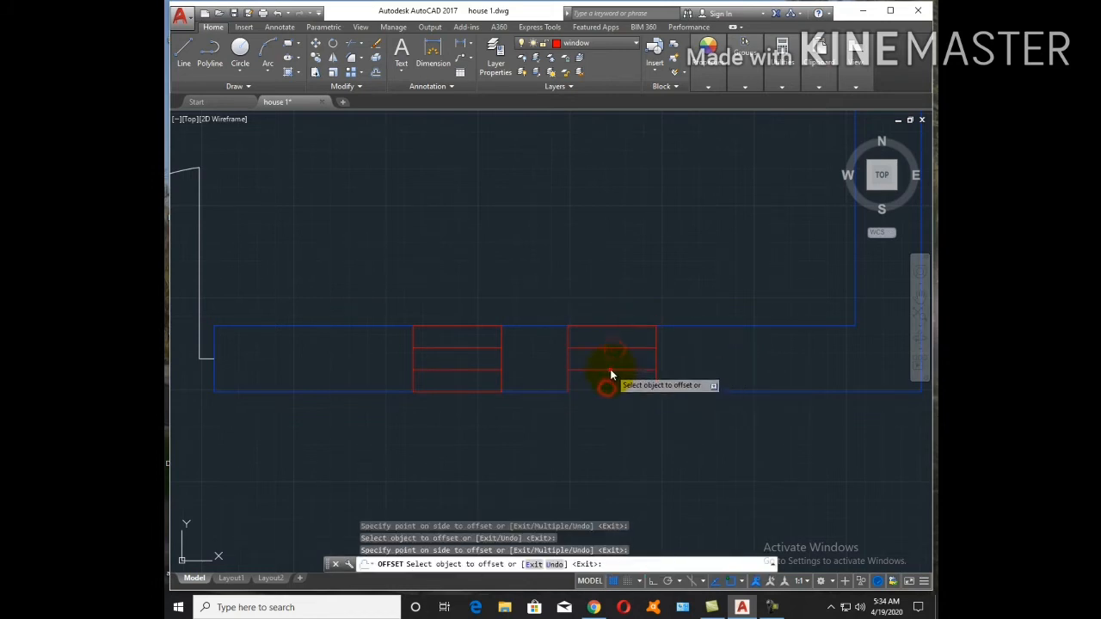
pyautogui.press('Escape')
# Draw a short line straight across the Family Hall's right wall at its middle
pyautogui.scroll(-5, 603, 419)
pyautogui.moveTo(669, 239); pyautogui.dragTo(660, 384, button='middle')
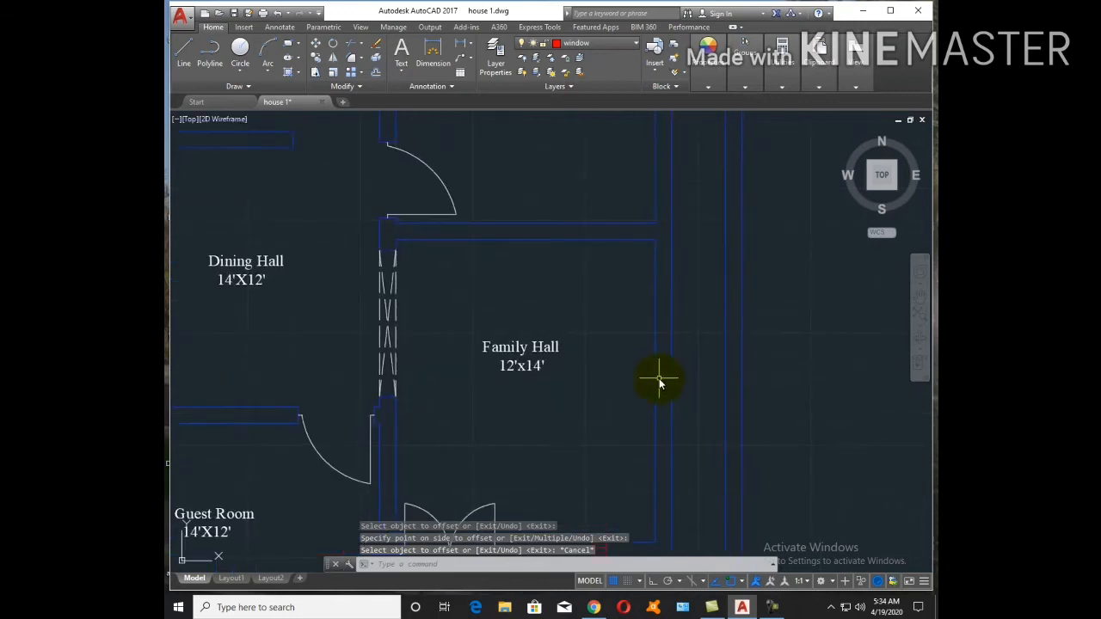
pyautogui.write('l')
pyautogui.press('Return')
pyautogui.scroll(-3, 646, 369)
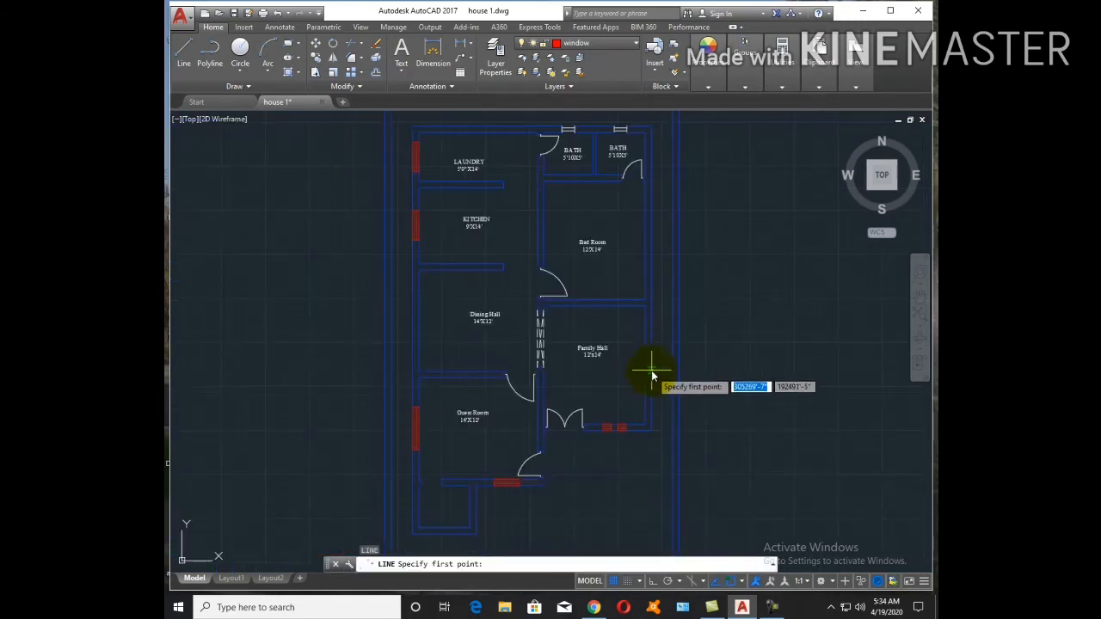
pyautogui.scroll(3, 645, 369)
pyautogui.click(641, 361)
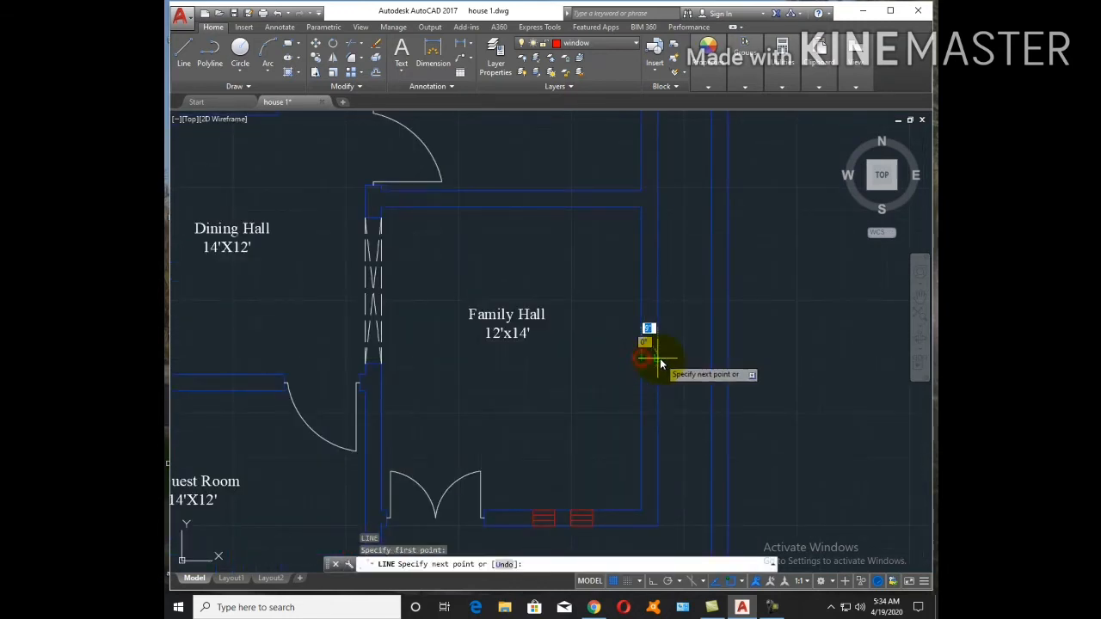
pyautogui.press('Escape')
# Offset the short centre line in the Family Hall's right wall 3' downward
pyautogui.write('o')
pyautogui.press('Return')
pyautogui.write('3')
pyautogui.press('Return')
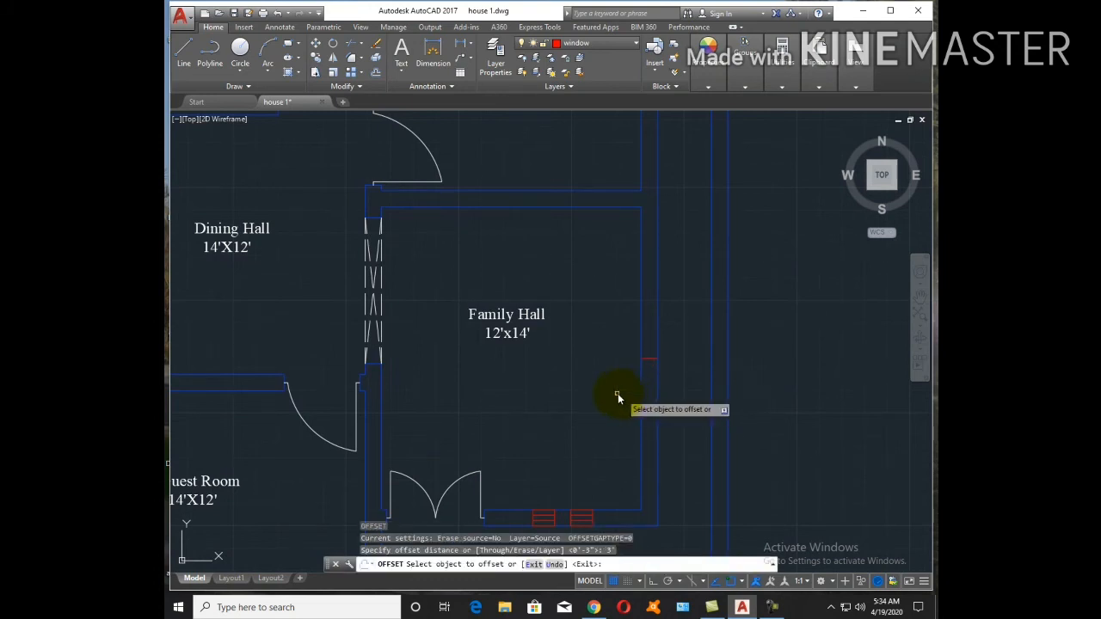
pyautogui.click(651, 389)
pyautogui.click(652, 370)
pyautogui.click(651, 320)
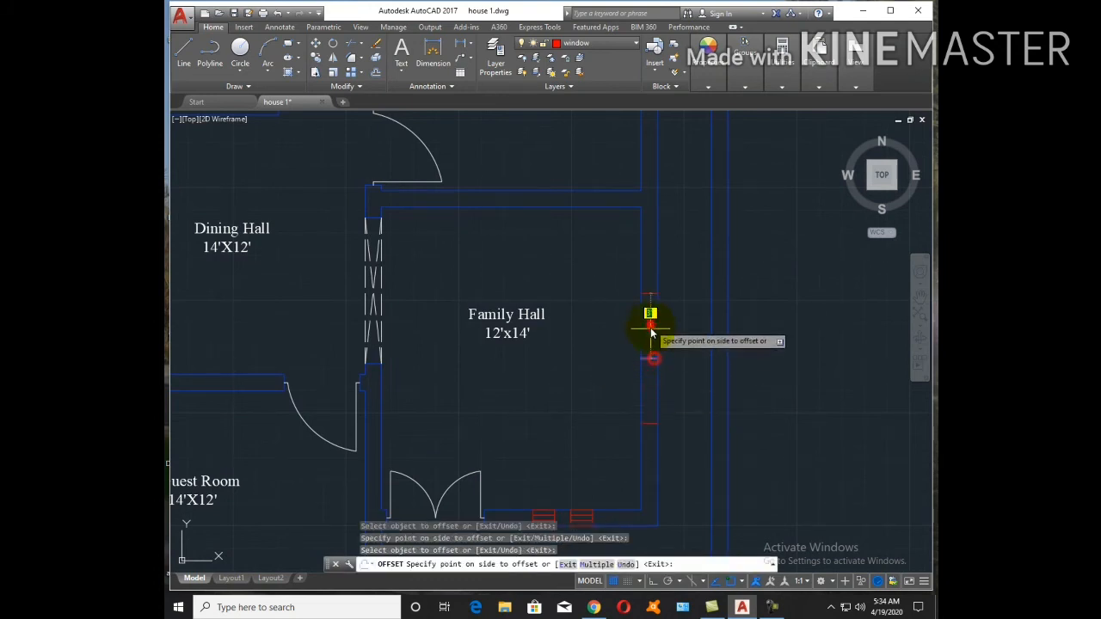
pyautogui.press('Escape')
# Offset the same centre line 3' upward to mark the other edge of the Family Hall's right window opening
pyautogui.write('o')
pyautogui.press('Return')
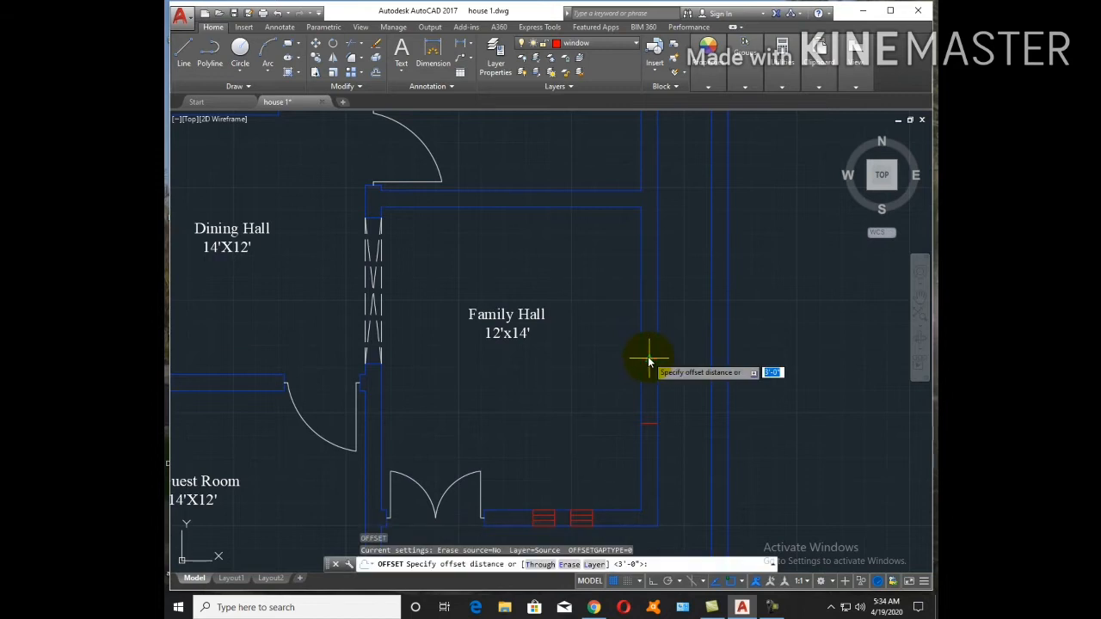
pyautogui.press('Return')
pyautogui.click(649, 320)
pyautogui.click(648, 366)
pyautogui.press('Escape')
# Erase the centre line between the two 3' offset lines in the Family Hall's right wall
pyautogui.click(650, 357)
pyautogui.write('e')
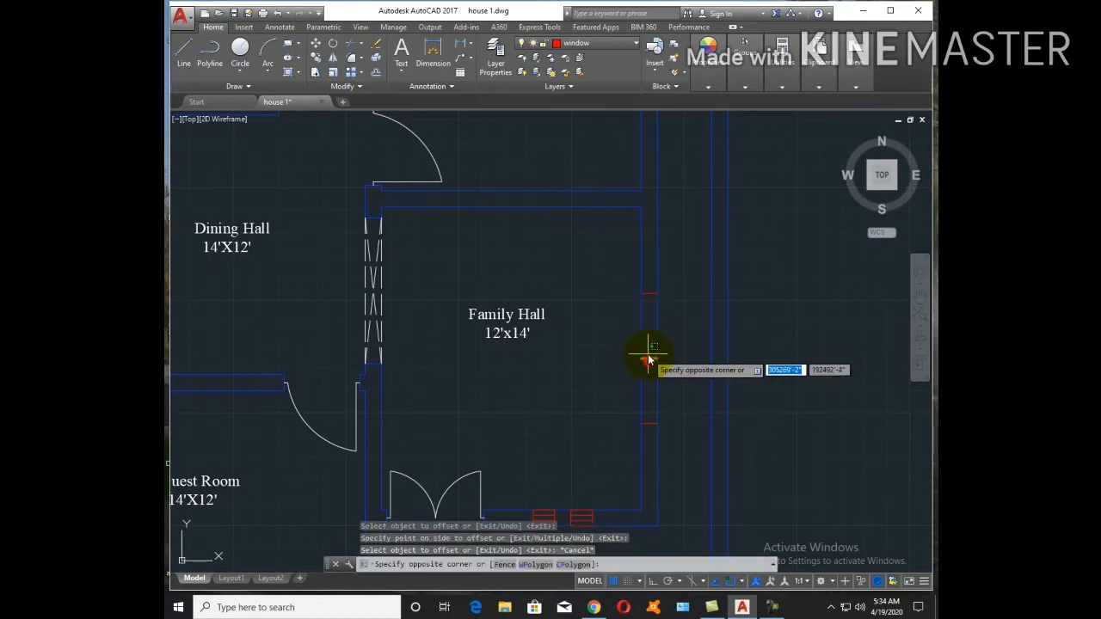
pyautogui.press('Return')
pyautogui.press('Escape')
# Trim both wall lines inside the window opening in the Family Hall's right wall
pyautogui.press('Return')
pyautogui.press('Return')
pyautogui.click(673, 376)
pyautogui.click(623, 345)
pyautogui.press('Escape')
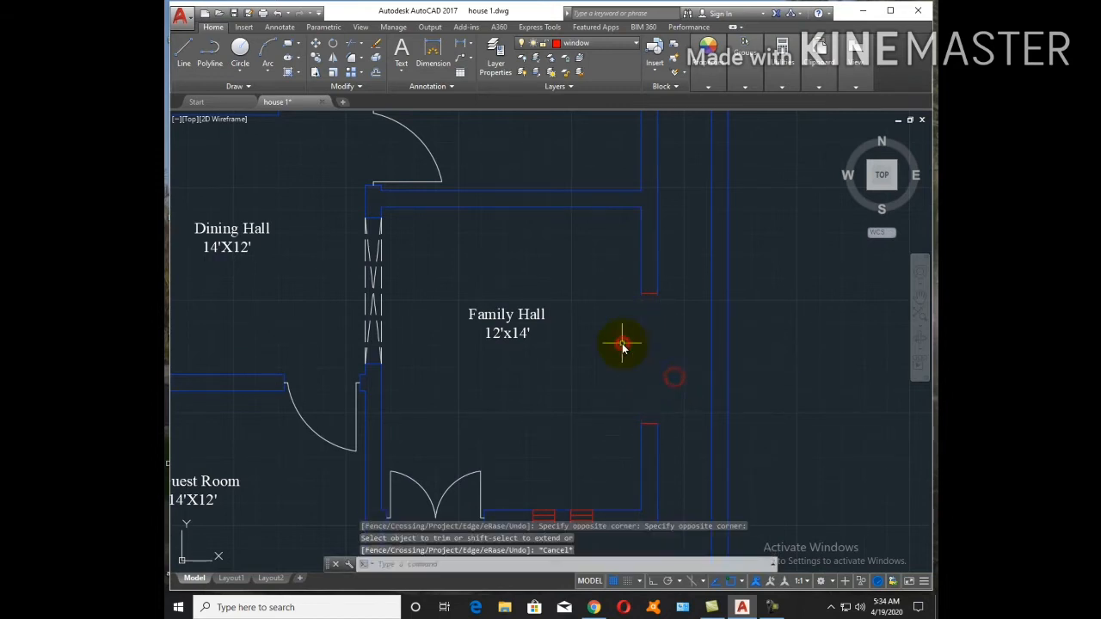
# Draw a line along the inner wall face across the window opening in the Family Hall's right wall
pyautogui.write('l')
pyautogui.press('Return')
pyautogui.click(641, 295)
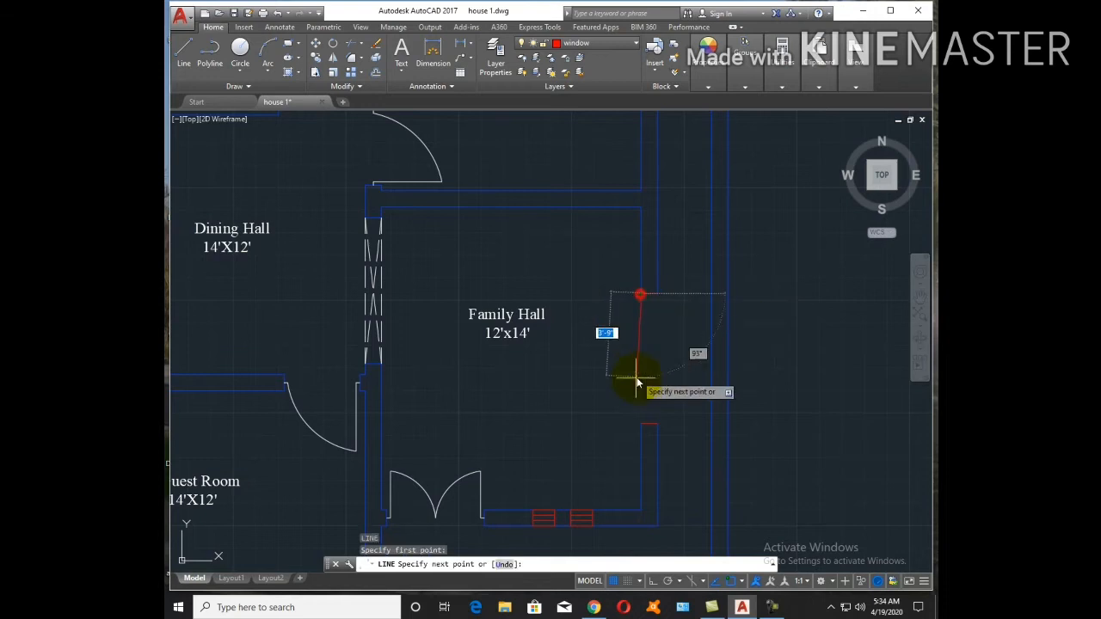
pyautogui.click(641, 423)
pyautogui.press('Escape')
# Offset that inner-face line outward in 3" increments to complete the window in the Family Hall's right wall
pyautogui.write('o')
pyautogui.press('Return')
pyautogui.write('3')
pyautogui.press('Return')
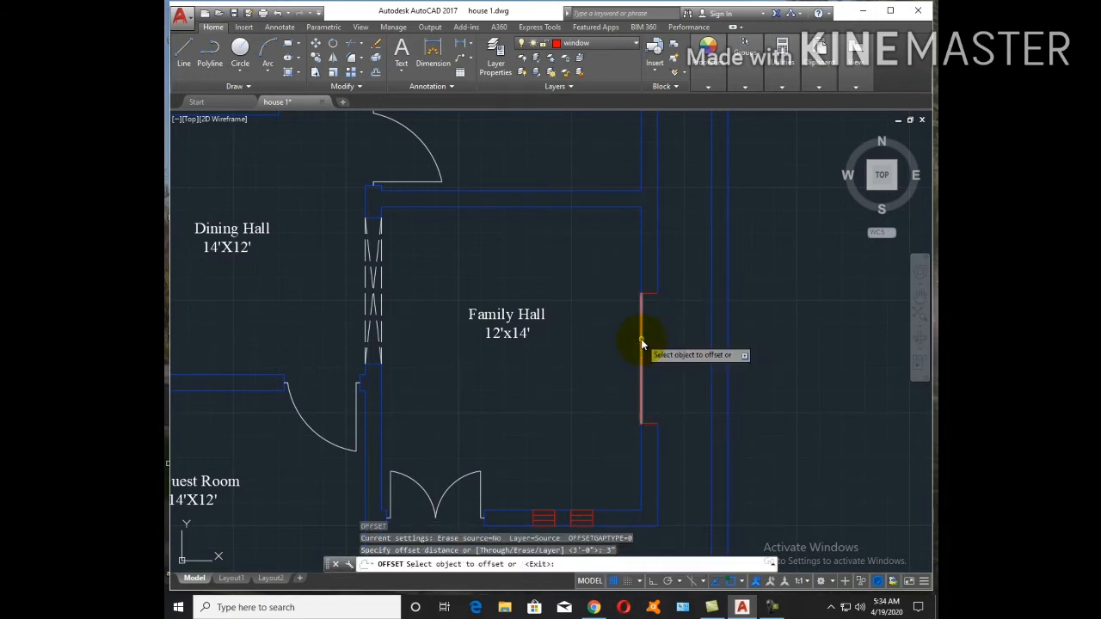
pyautogui.click(641, 339)
pyautogui.click(648, 339)
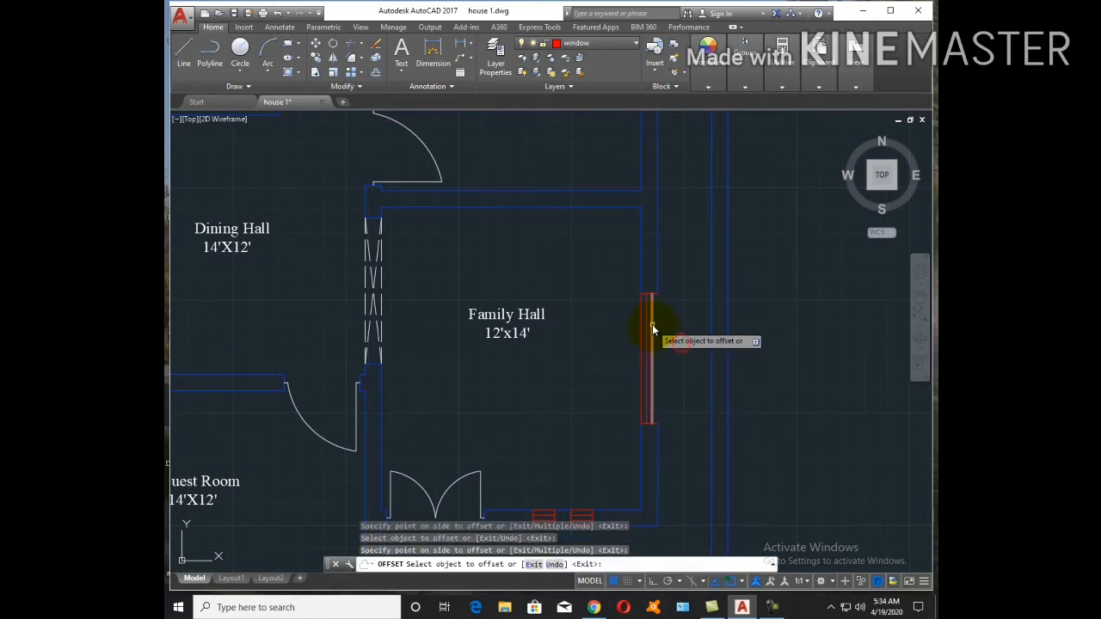
pyautogui.press('Escape')
# Draw a short line straight across the Bed Room's right wall at its middle
pyautogui.moveTo(659, 190); pyautogui.dragTo(658, 483, button='middle')
pyautogui.scroll(-2, 667, 460)
pyautogui.write('l')
pyautogui.press('Return')
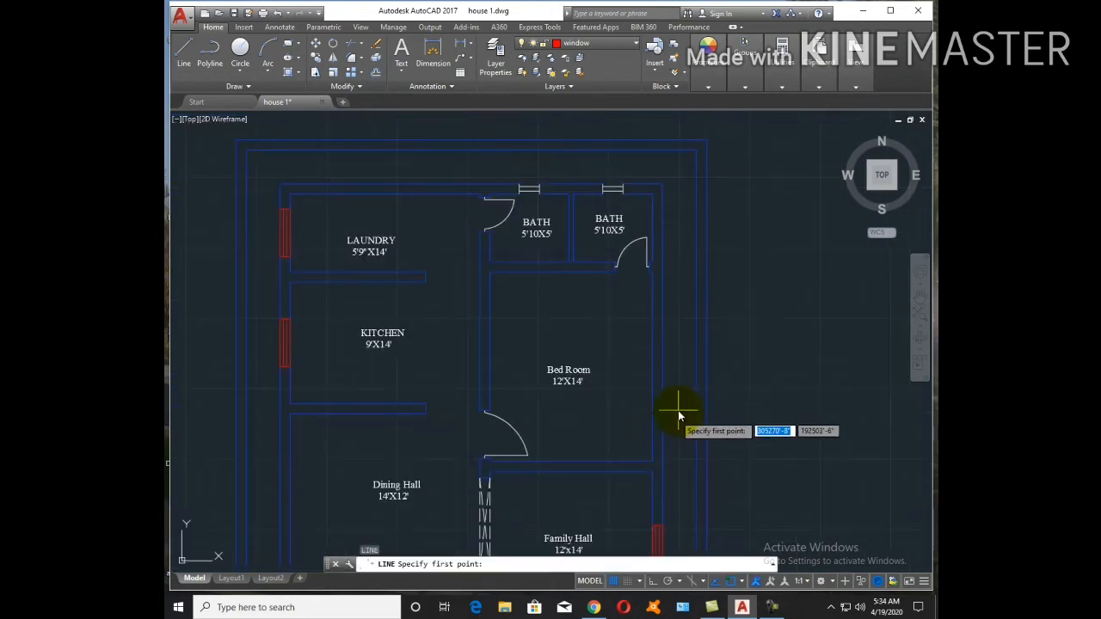
pyautogui.click(652, 366)
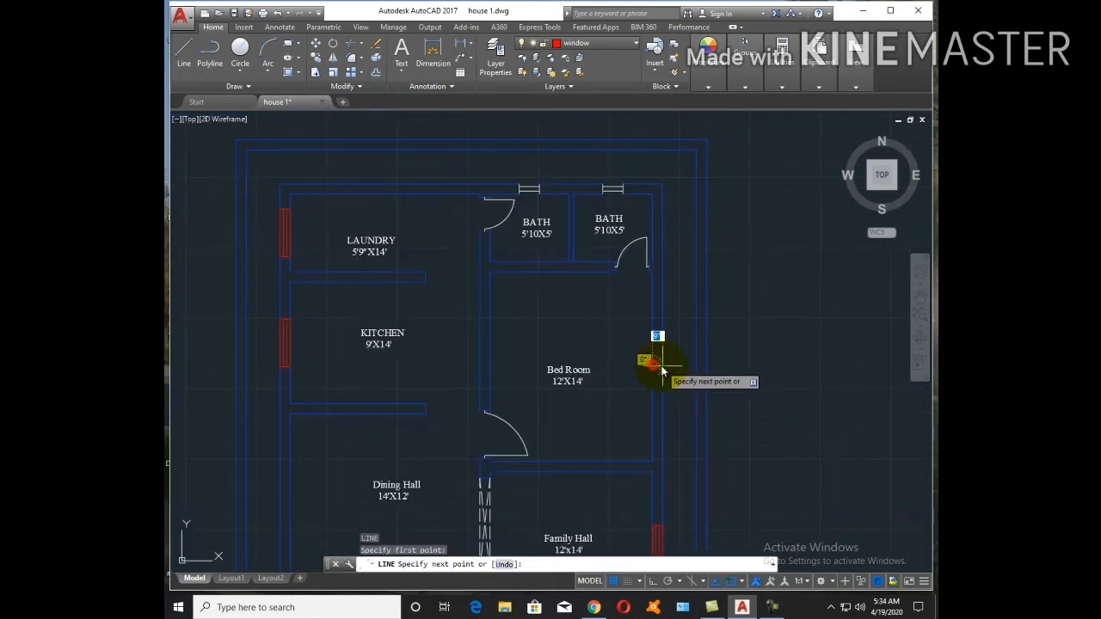
pyautogui.click(663, 367)
pyautogui.press('Escape')
# Offset the short line in the Bed Room's right wall 2'6" both upward and downward to mark a window opening
pyautogui.write('o')
pyautogui.press('Return')
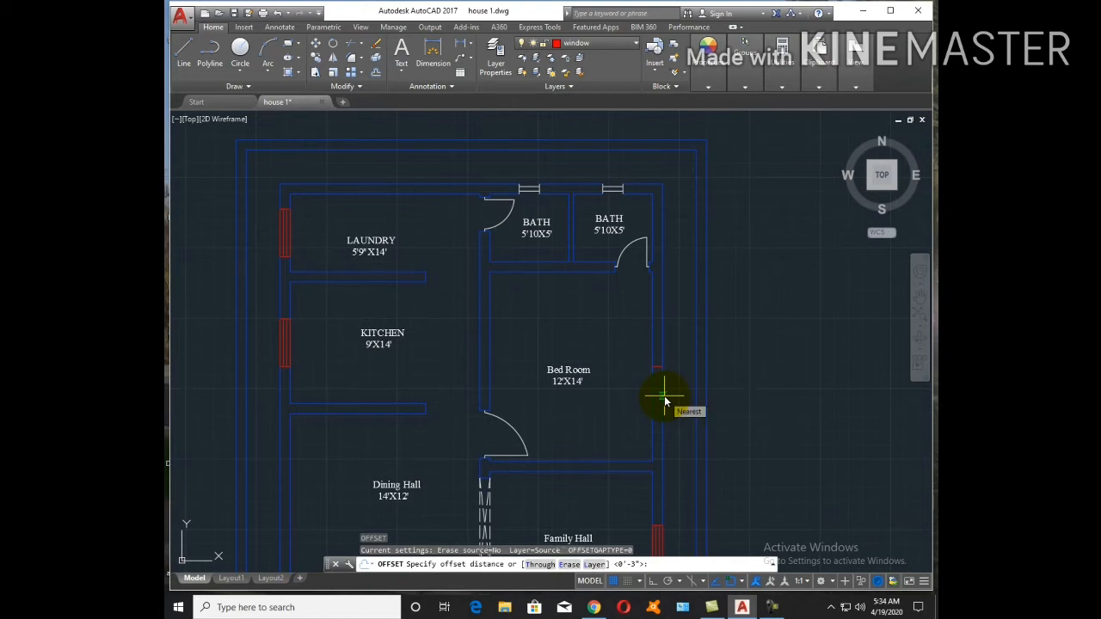
pyautogui.write("2'6")
pyautogui.press('Return')
pyautogui.click(655, 383)
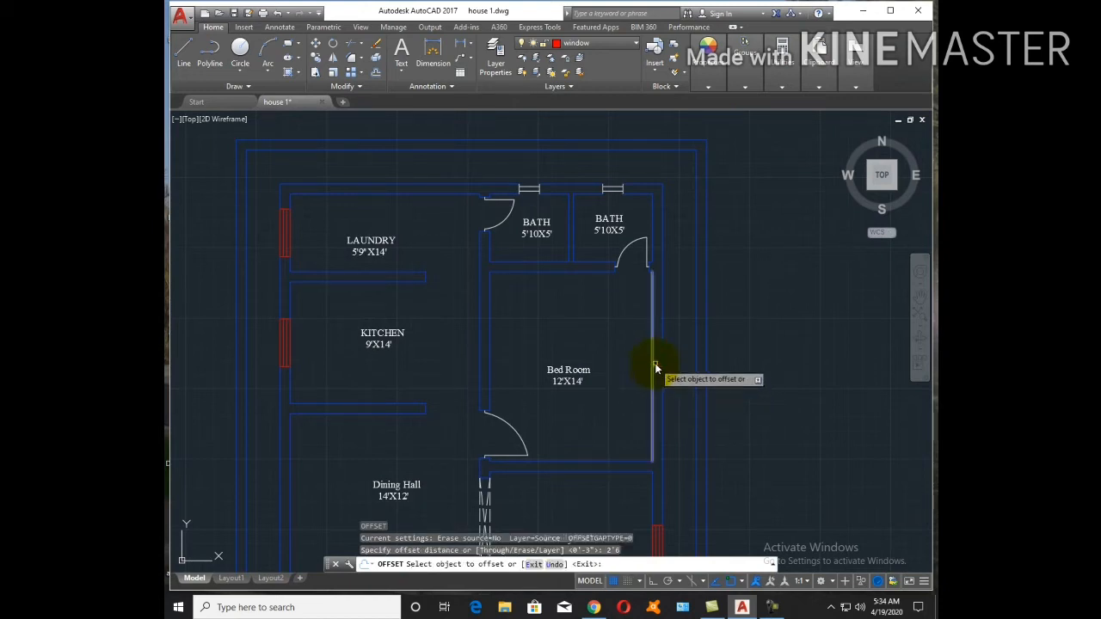
pyautogui.click(654, 399)
pyautogui.click(658, 368)
pyautogui.click(660, 338)
pyautogui.press('Escape')
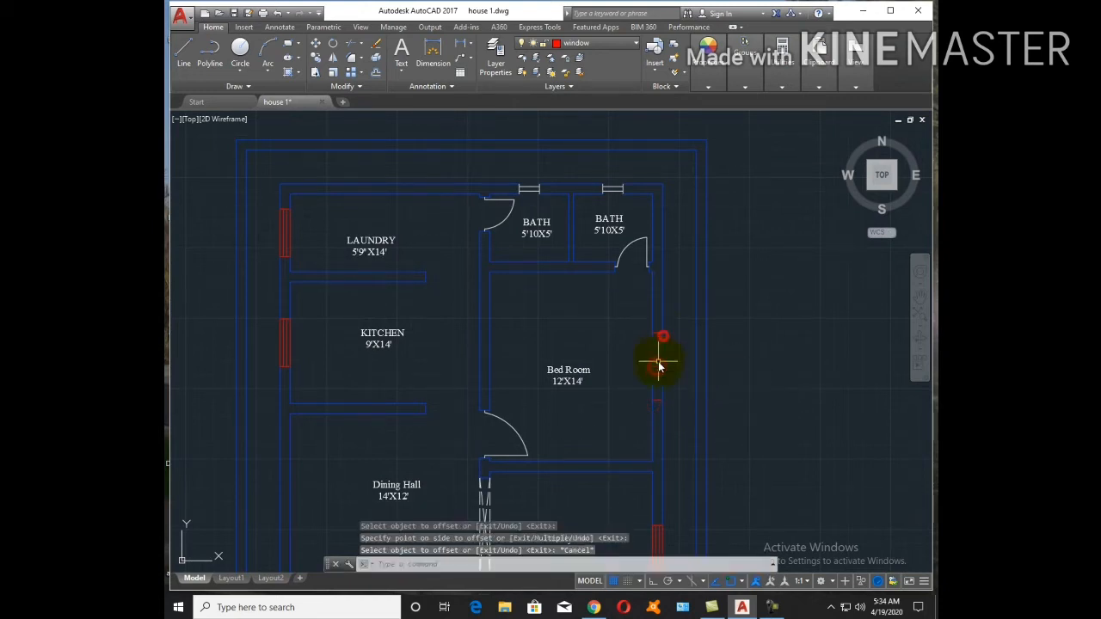
# Erase the centre line between the two 2'6" offset lines in the Bed Room's right wall
pyautogui.click(657, 367)
pyautogui.write('e')
pyautogui.press('Return')
pyautogui.press('Escape')
# Trim both wall lines inside the window opening in the Bed Room's right wall
pyautogui.write('tr')
pyautogui.press('Return')
pyautogui.press('Return')
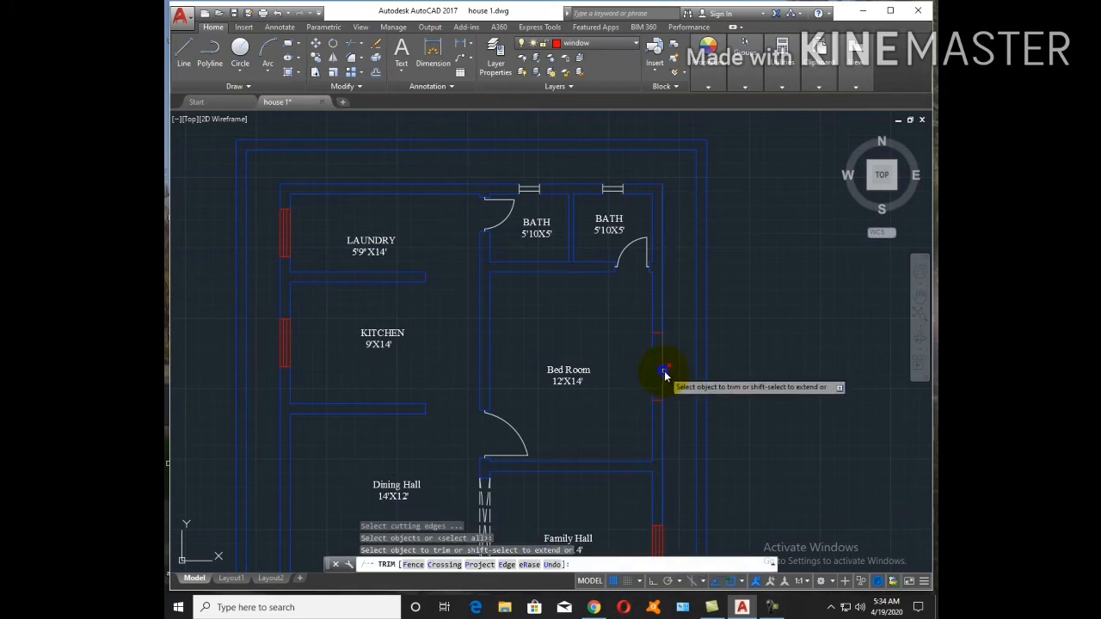
pyautogui.click(667, 373)
pyautogui.click(644, 360)
pyautogui.press('Escape')
# Draw a line along the inner wall face across the window opening in the Bed Room's right wall
pyautogui.write('l')
pyautogui.press('Return')
pyautogui.click(654, 332)
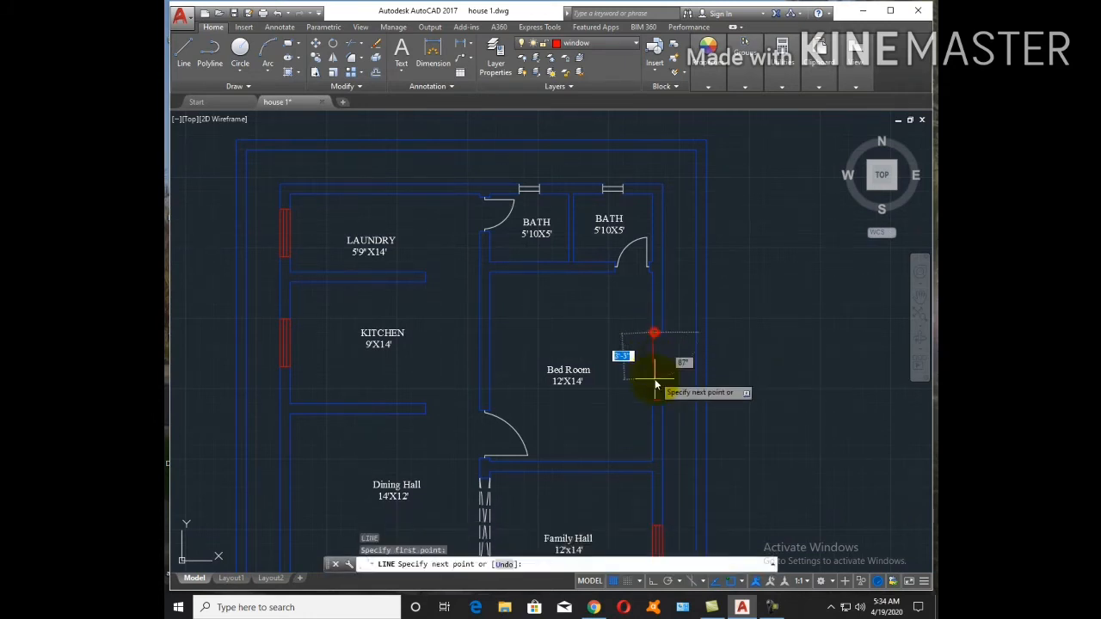
pyautogui.click(653, 401)
pyautogui.press('Return')
# Offset that inner-face line outward in 3" increments to complete the window in the Bed Room's right wall
pyautogui.write('o')
pyautogui.press('Return')
pyautogui.write('3')
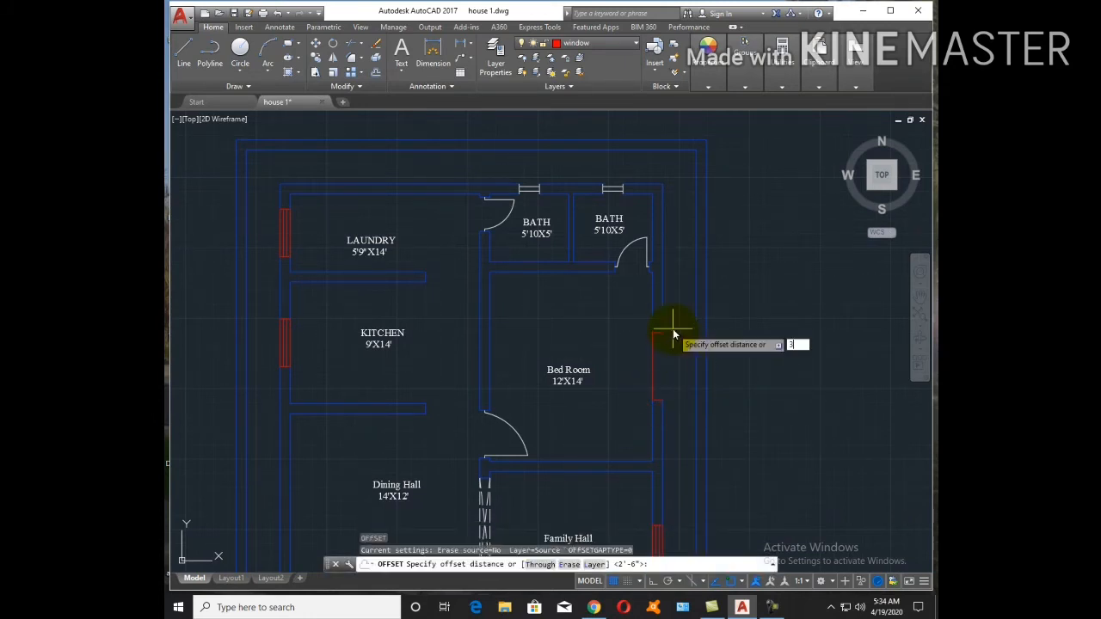
pyautogui.press('Return')
pyautogui.click(653, 351)
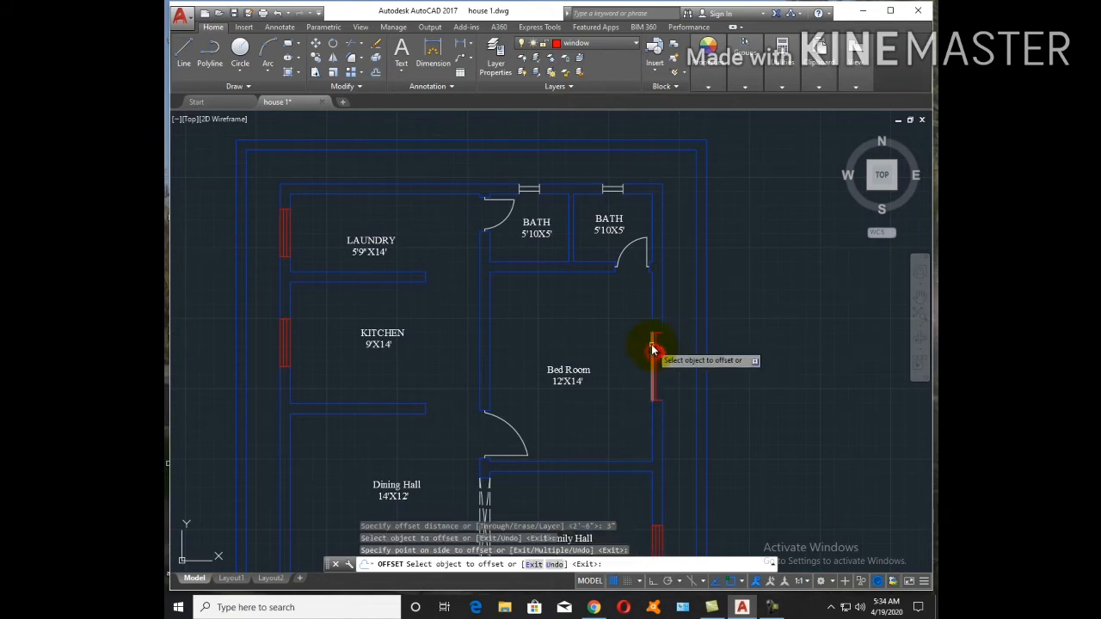
pyautogui.click(654, 345)
pyautogui.click(659, 348)
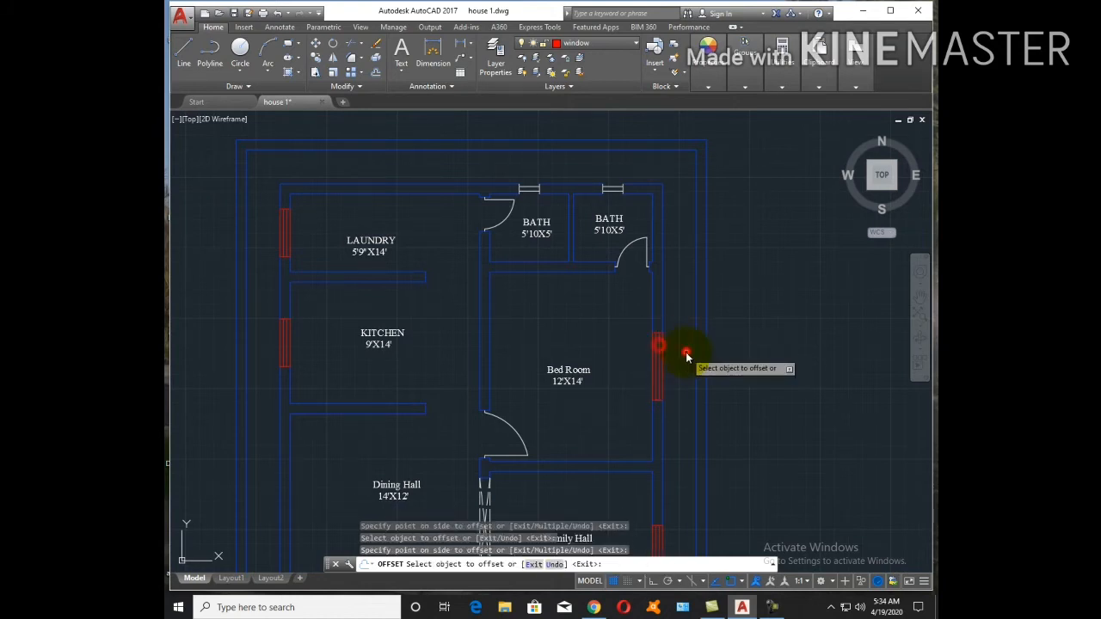
pyautogui.press('Escape')
# Draw a short line straight across the left wall of the small room below the Guest Room, at its middle
pyautogui.scroll(-4, 664, 301)
pyautogui.moveTo(668, 422); pyautogui.dragTo(626, 369, button='middle')
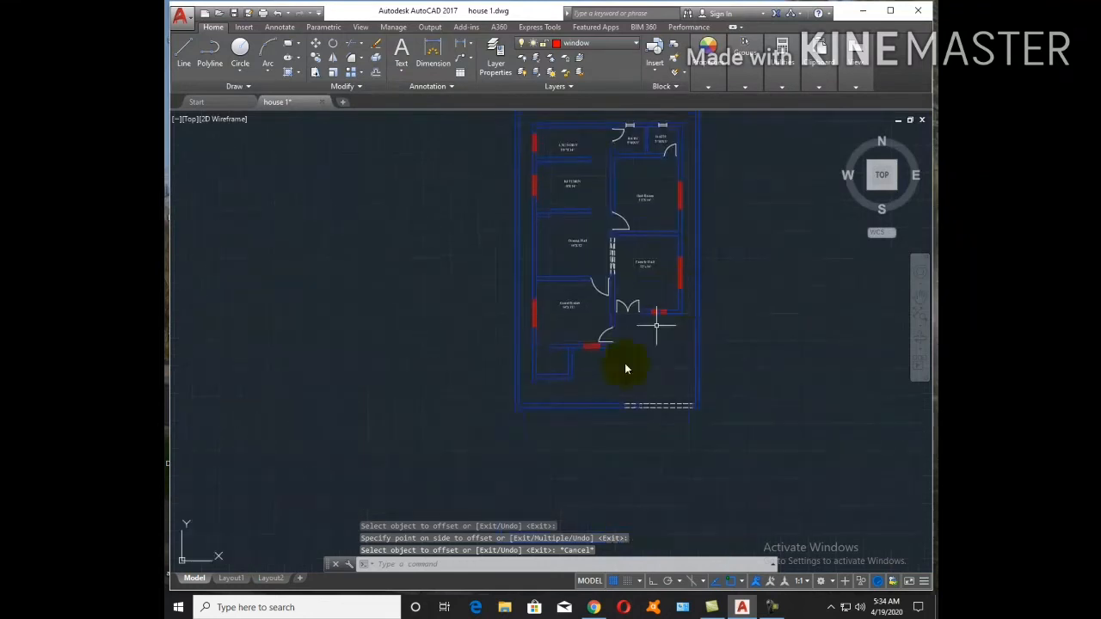
pyautogui.press('l')
pyautogui.press('Return')
pyautogui.scroll(8, 528, 356)
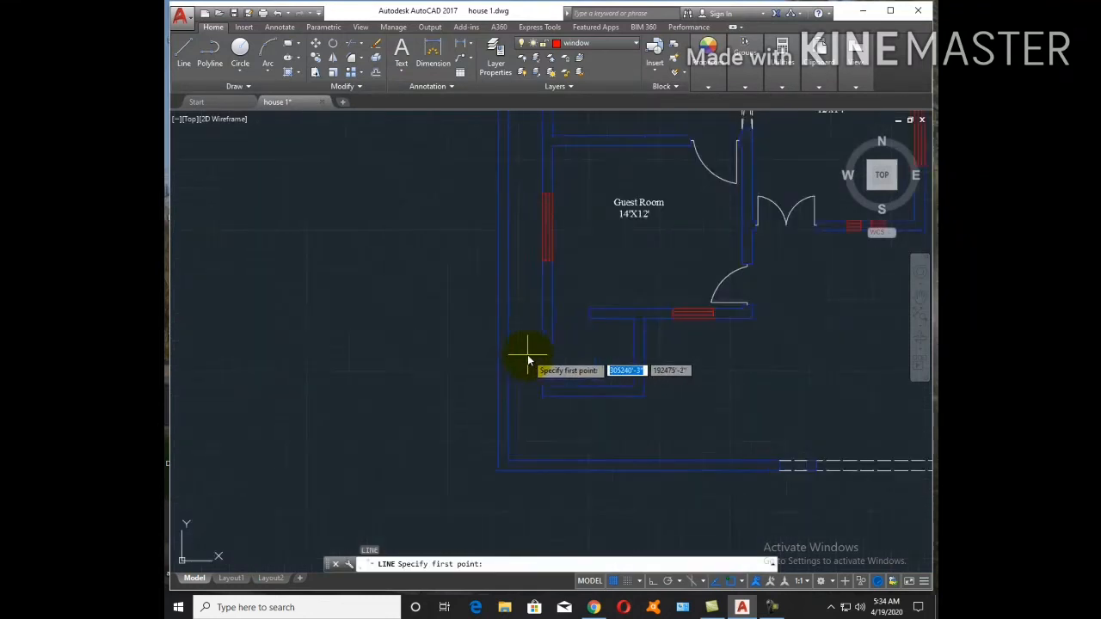
pyautogui.click(561, 353)
pyautogui.click(550, 353)
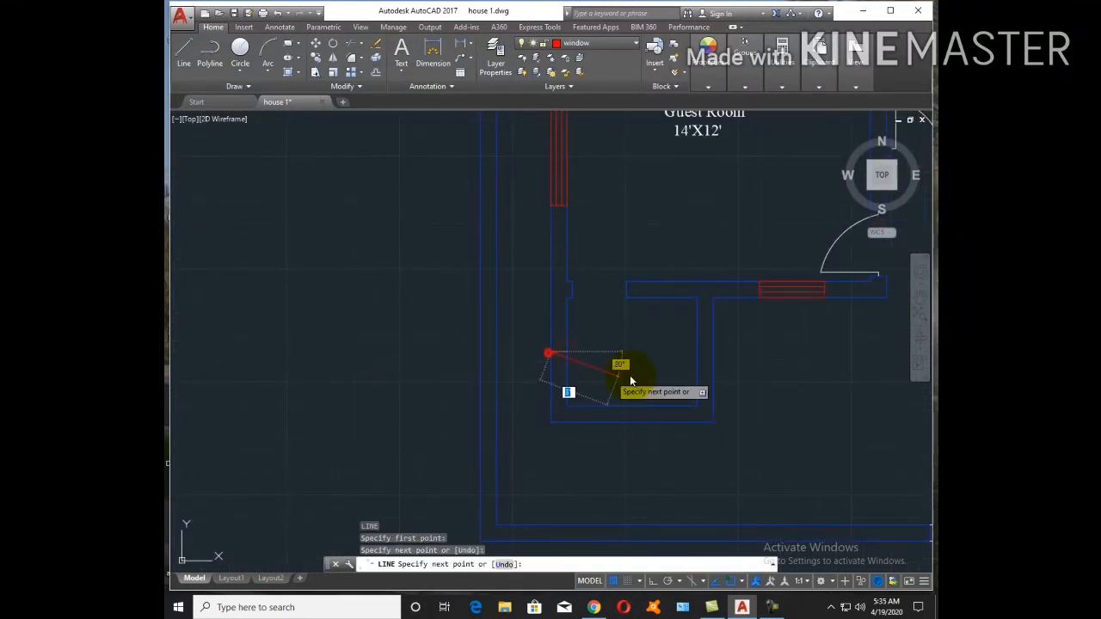
pyautogui.press('Escape')
# Offset the short line in the small room's left wall 9" both upward and downward to mark a narrow window opening
pyautogui.press('o')
pyautogui.press('Return')
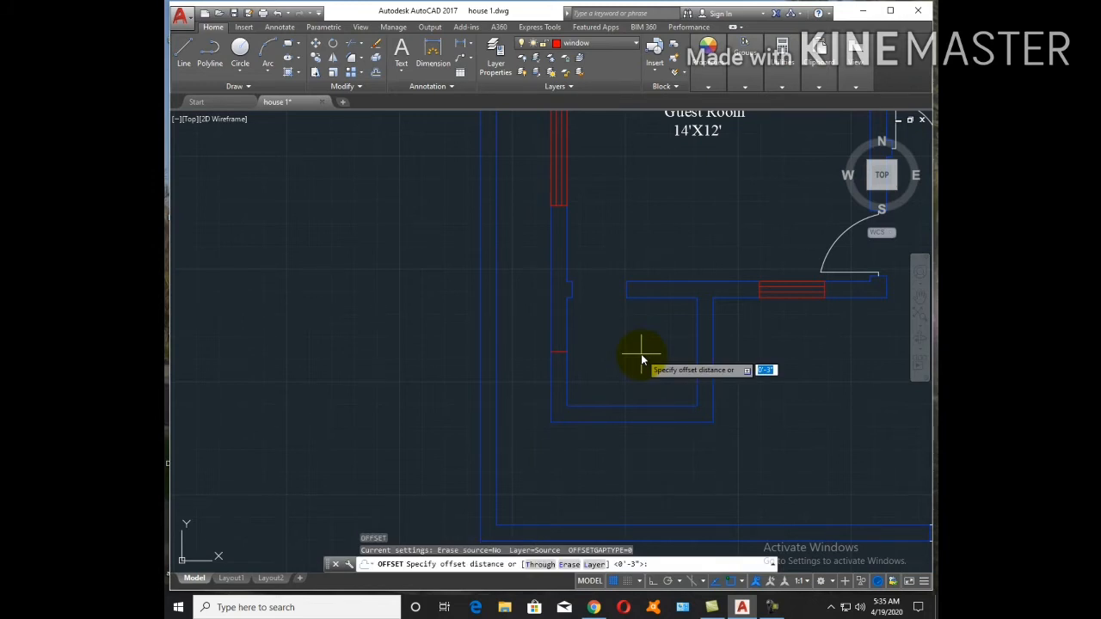
pyautogui.write('9')
pyautogui.press('Return')
pyautogui.click(557, 354)
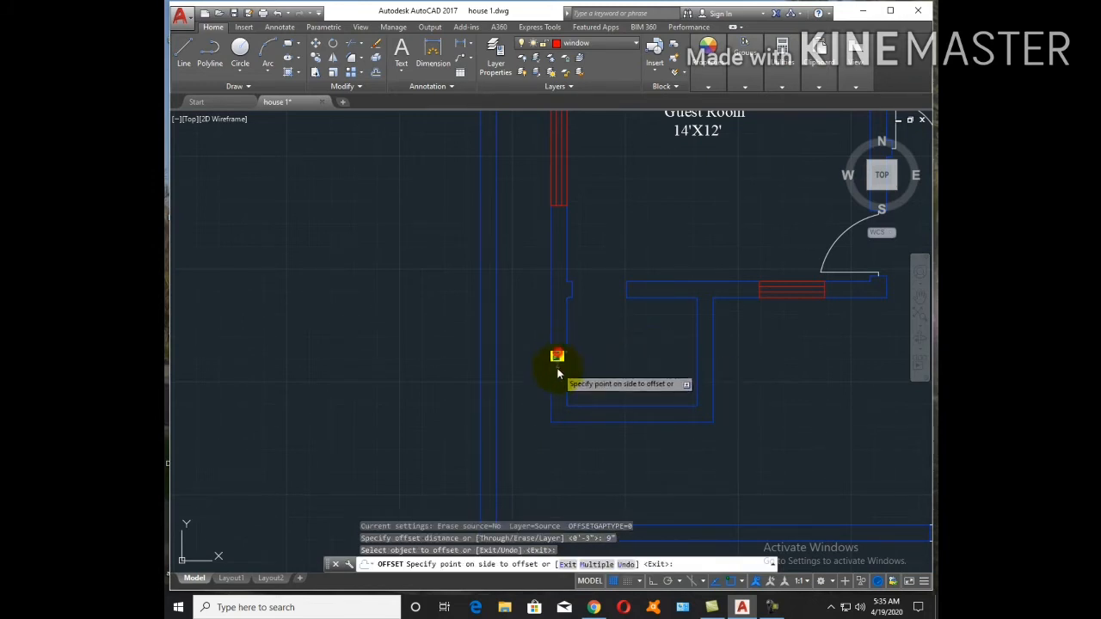
pyautogui.click(557, 352)
pyautogui.press('Escape')
# Erase the centre line between the two 9" offset lines in the small room's left wall
pyautogui.write('e')
pyautogui.press('Return')
pyautogui.press('Escape')
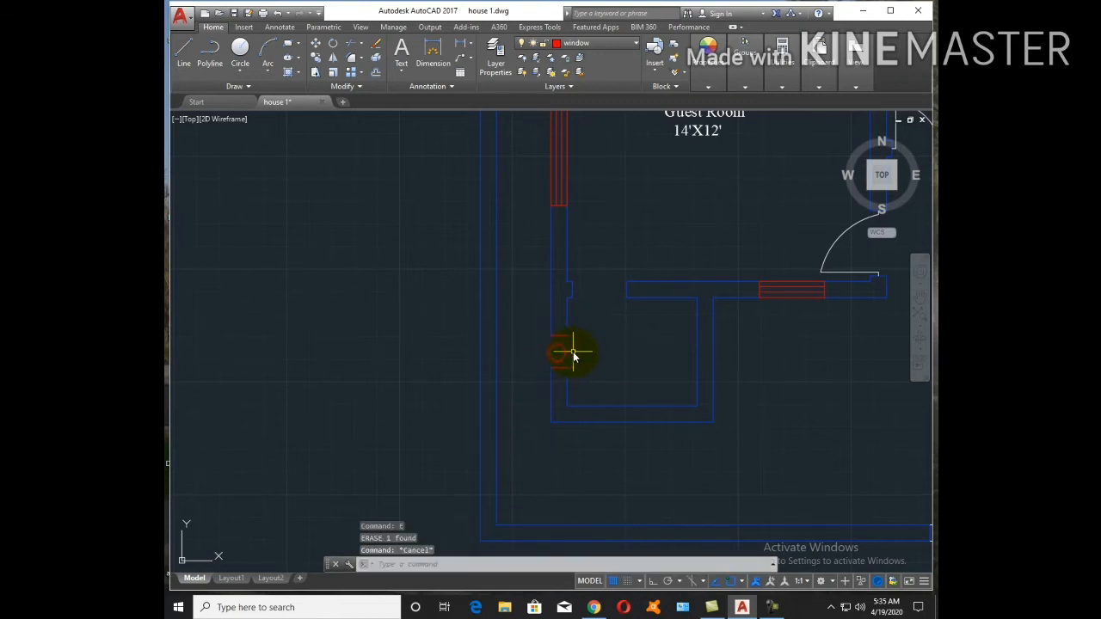
# Trim both wall lines inside the narrow window opening in the small room's left wall
pyautogui.write('tr')
pyautogui.press('Return')
pyautogui.press('Return')
pyautogui.click(573, 351)
pyautogui.click(548, 347)
pyautogui.press('Escape')
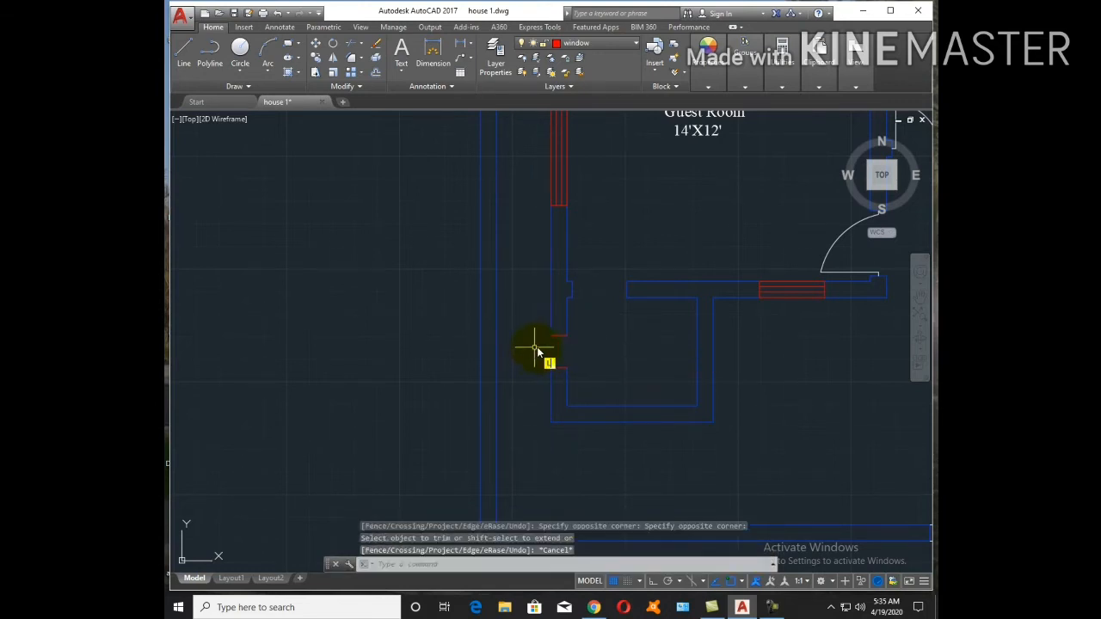
# Draw a line joining the midpoints of the two edges of the small room's window opening
pyautogui.write('l')
pyautogui.press('Return')
pyautogui.click(560, 336)
pyautogui.click(560, 369)
pyautogui.press('Escape')
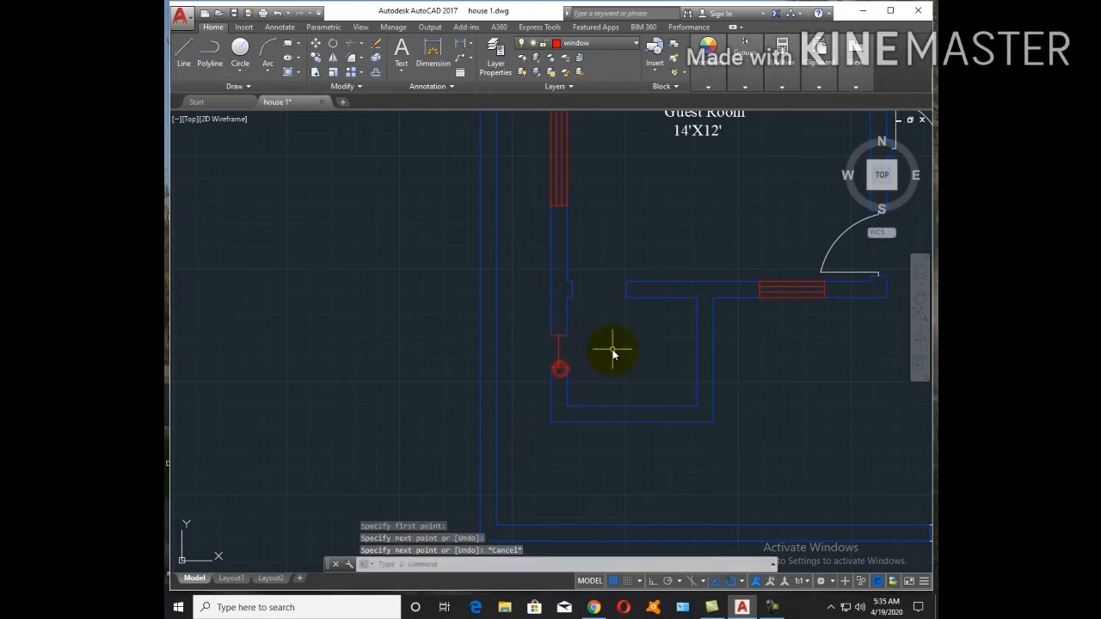
# Offset the centre line in the small room's window opening 2" to both sides
pyautogui.write('o')
pyautogui.press('Return')
pyautogui.write('2"')
pyautogui.press('Return')
pyautogui.click(560, 354)
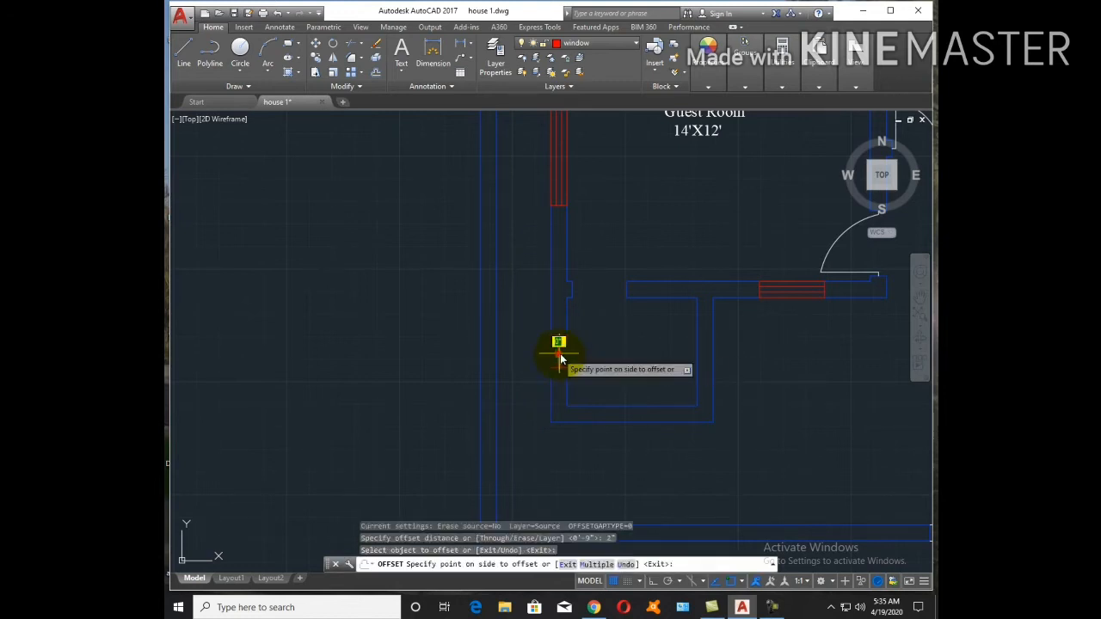
pyautogui.click(579, 355)
pyautogui.click(559, 354)
pyautogui.click(534, 355)
pyautogui.press('Escape')
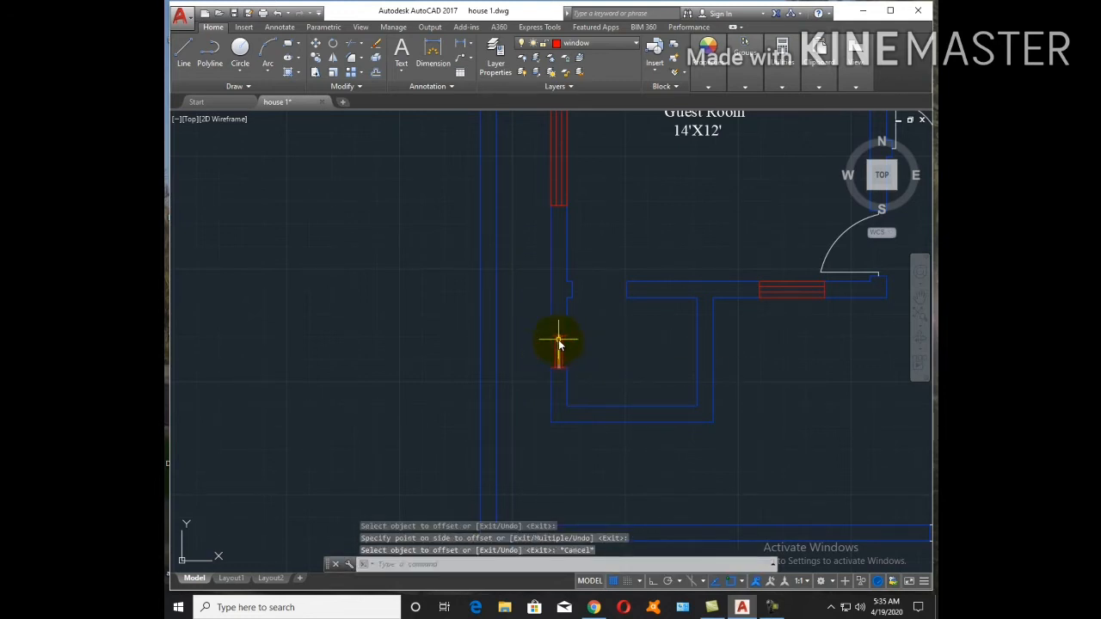
# Erase the original centre line between the two 2" offsets in the small room's window
pyautogui.click(558, 341)
pyautogui.write('e')
pyautogui.press('Return')
pyautogui.press('Escape')
# Match the two end lines of the small room's window opening to the wall line's properties
pyautogui.scroll(6, 559, 351)
pyautogui.write('ma')
pyautogui.press('Return')
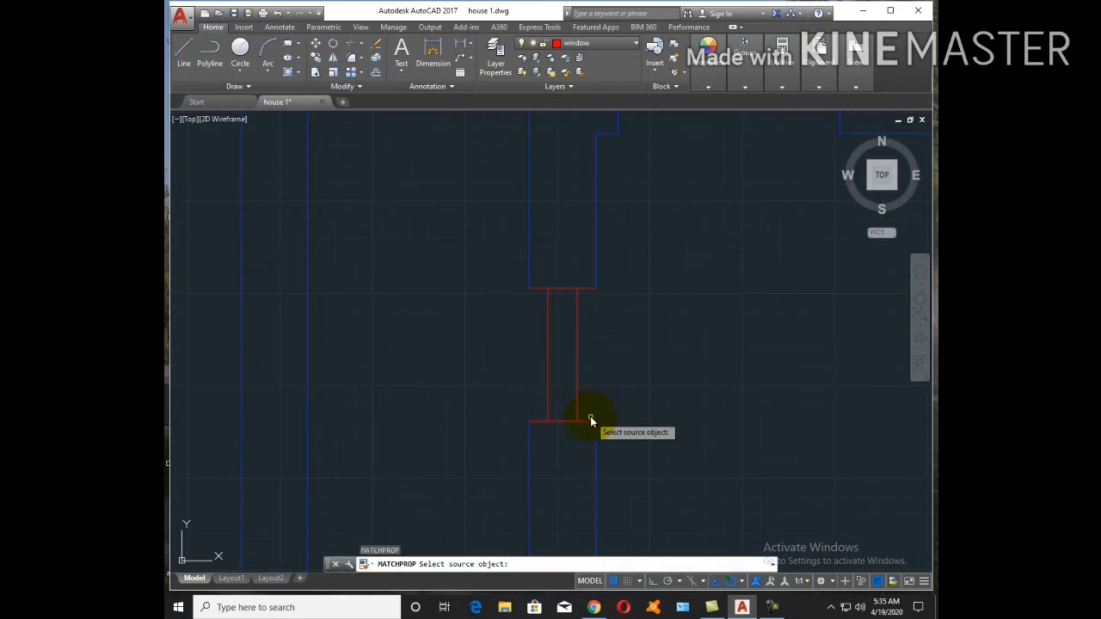
pyautogui.click(597, 433)
pyautogui.click(590, 422)
pyautogui.click(586, 288)
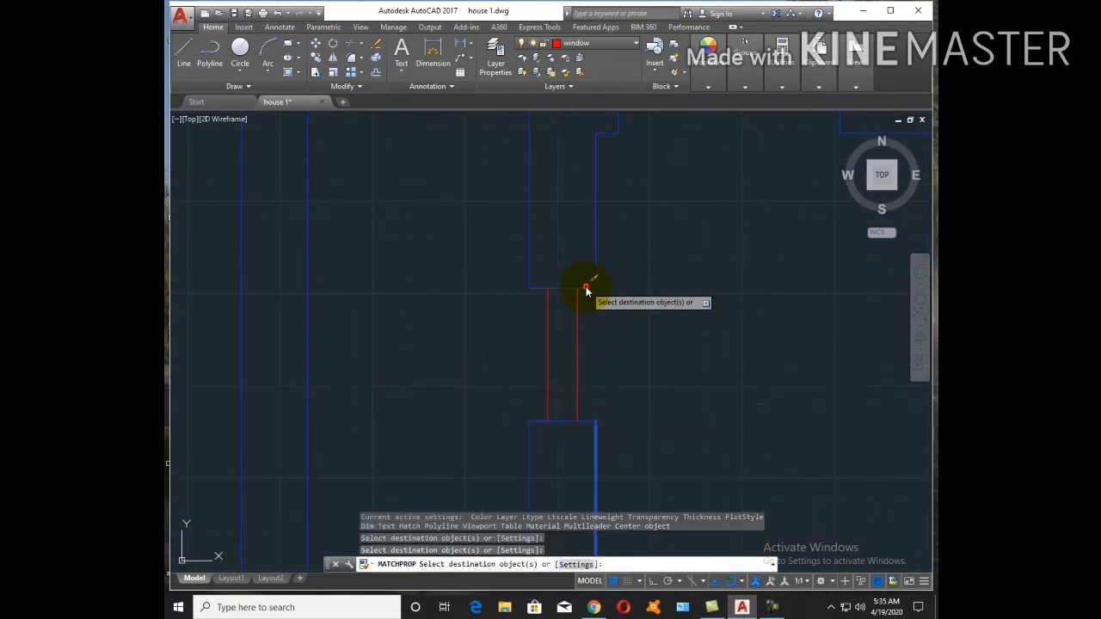
pyautogui.press('Escape')
# Match the end lines of both upper BATH window openings to the wall line's properties
pyautogui.scroll(-6, 609, 358)
pyautogui.scroll(-4, 610, 391)
pyautogui.scroll(6, 688, 245)
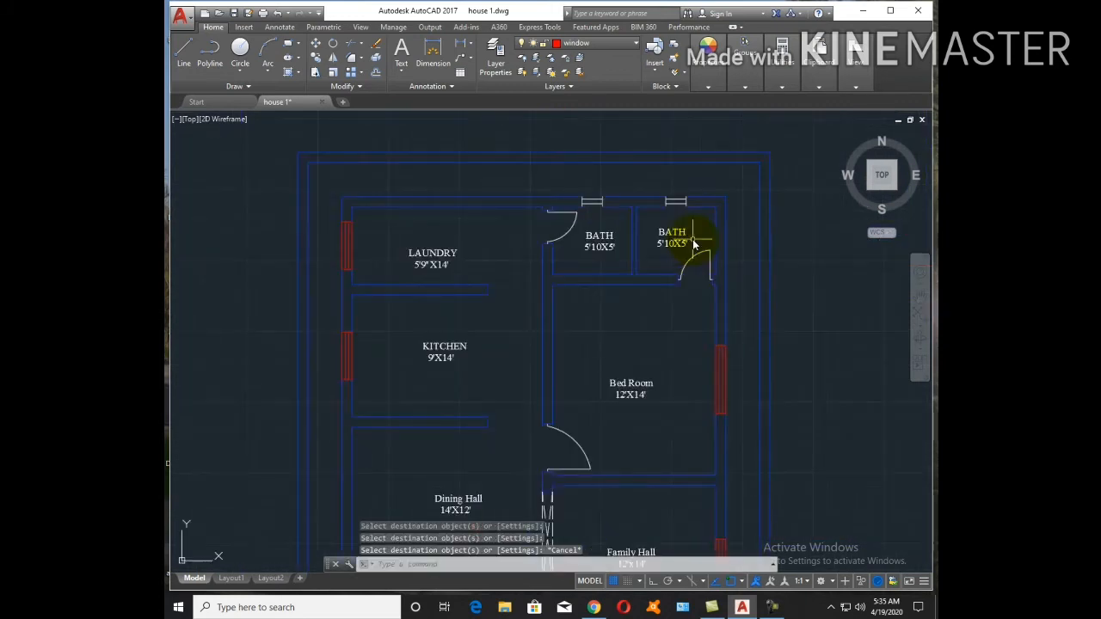
pyautogui.press('Return')
pyautogui.click(697, 209)
pyautogui.scroll(4, 693, 203)
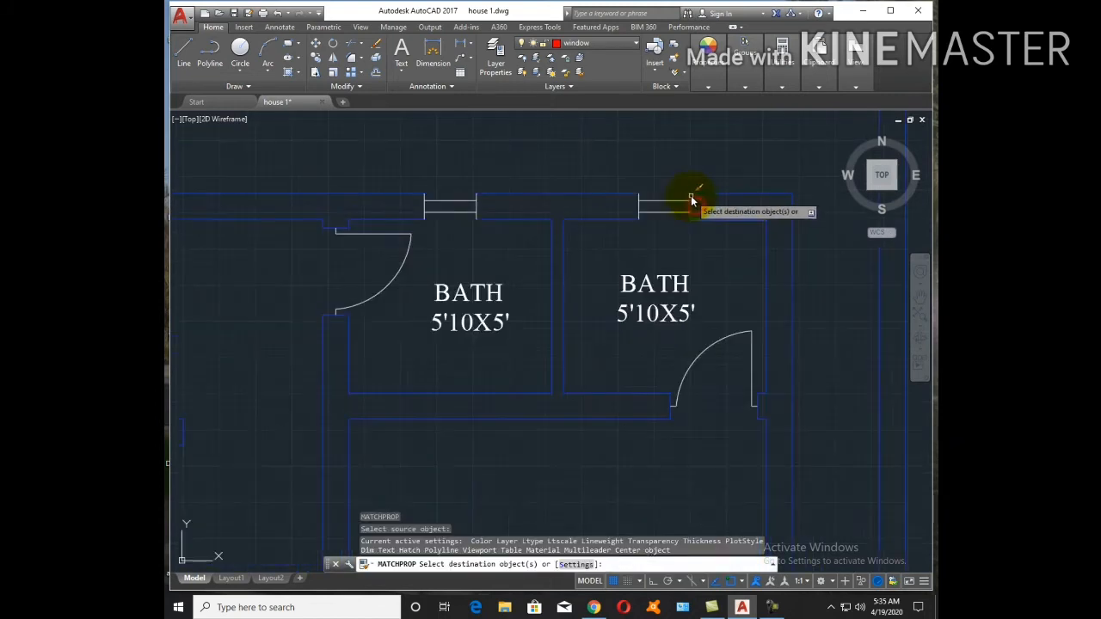
pyautogui.click(693, 200)
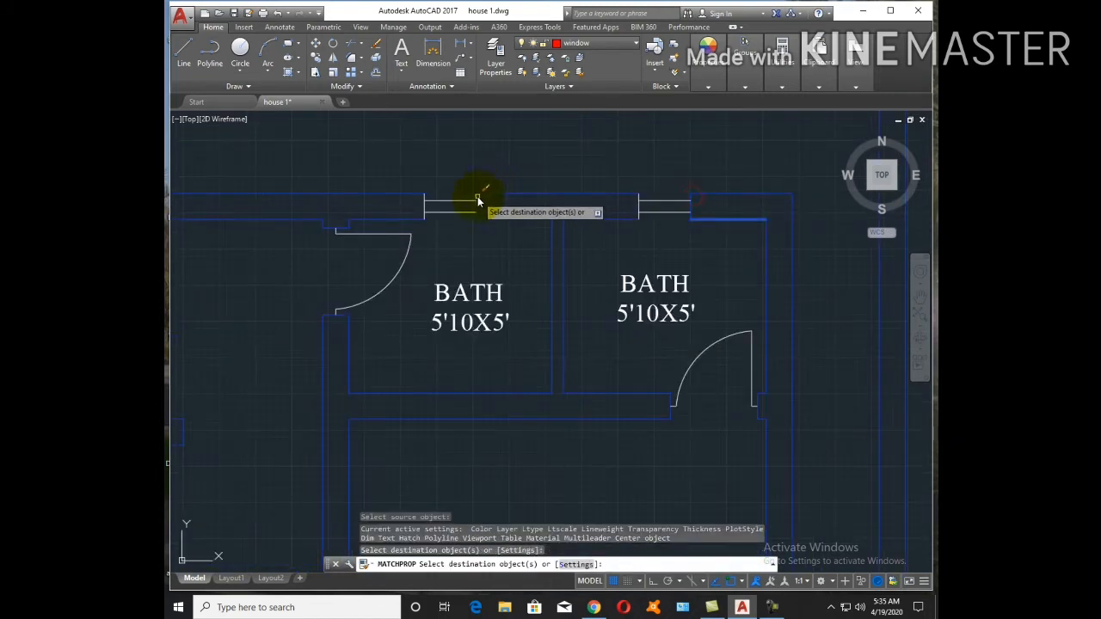
pyautogui.click(478, 200)
pyautogui.click(423, 197)
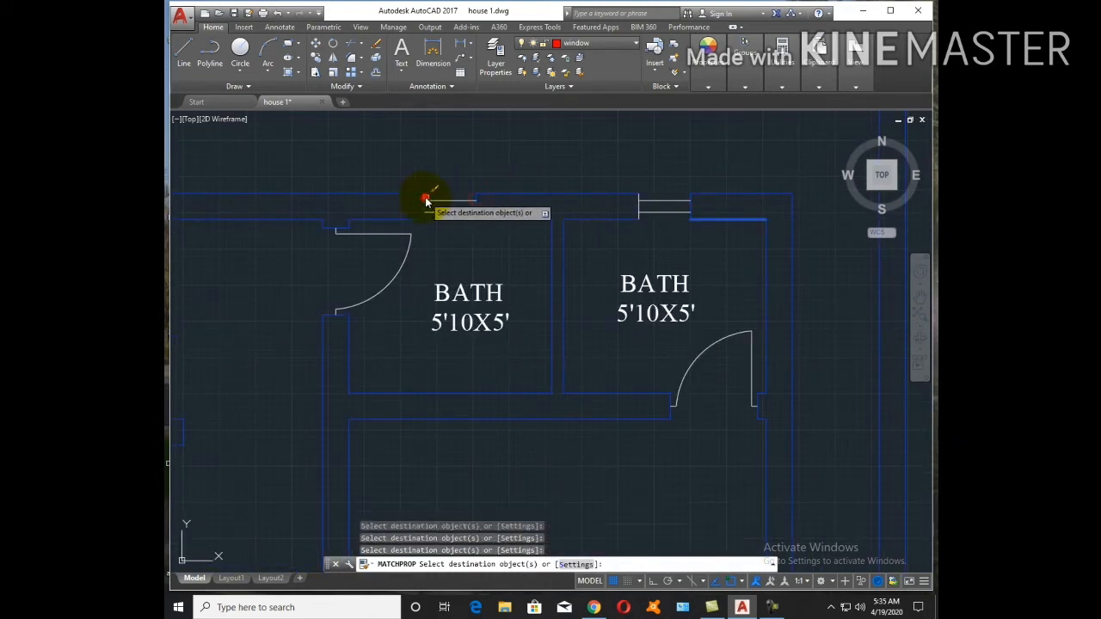
pyautogui.click(638, 220)
pyautogui.press('Escape')
# Match the small room's two window lines to the properties of the upper BATH window lines
pyautogui.press('space')
pyautogui.click(666, 212)
pyautogui.scroll(-5, 666, 213)
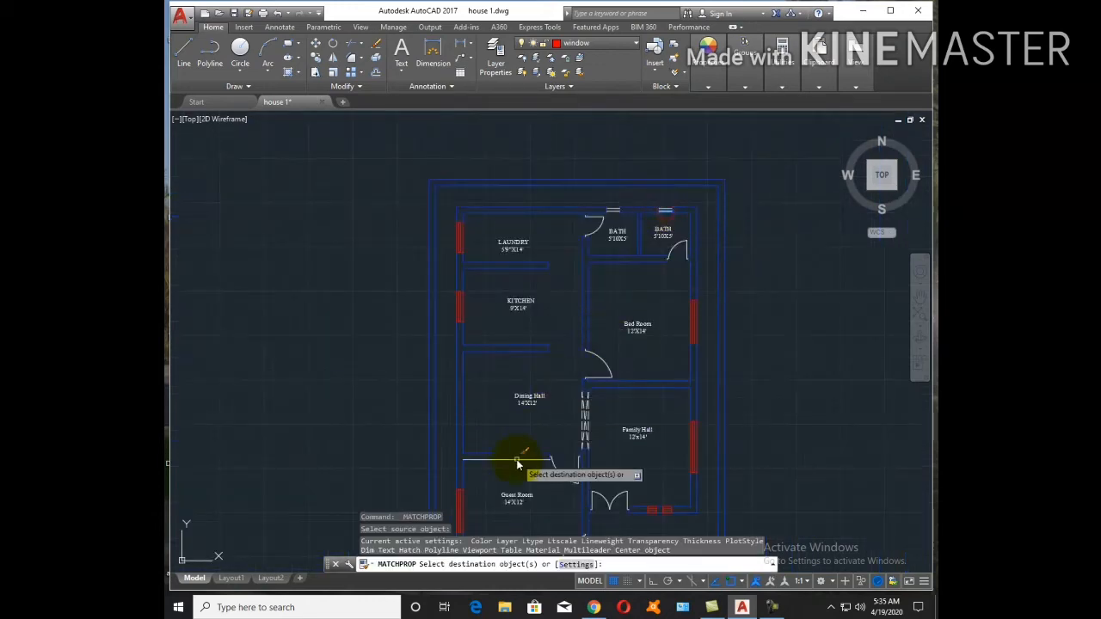
pyautogui.scroll(5, 517, 464)
pyautogui.click(457, 421)
pyautogui.press('Escape')
# Copy the BATH label with its size text from the upper left bath into the small room beside the Guest Room
pyautogui.scroll(-7, 590, 363)
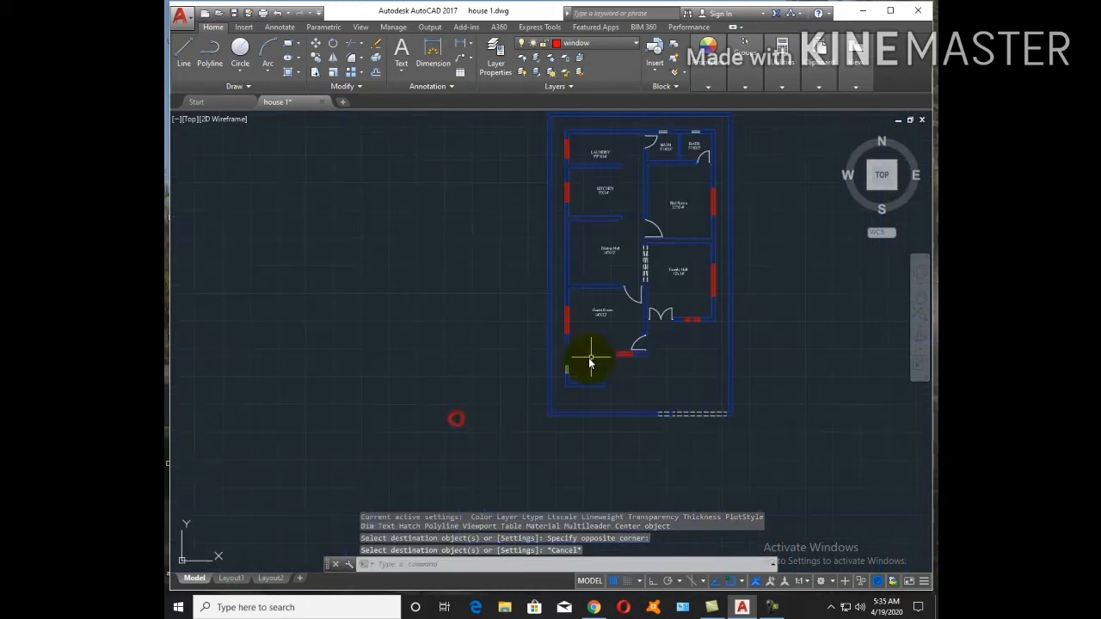
pyautogui.write('co')
pyautogui.press('Return')
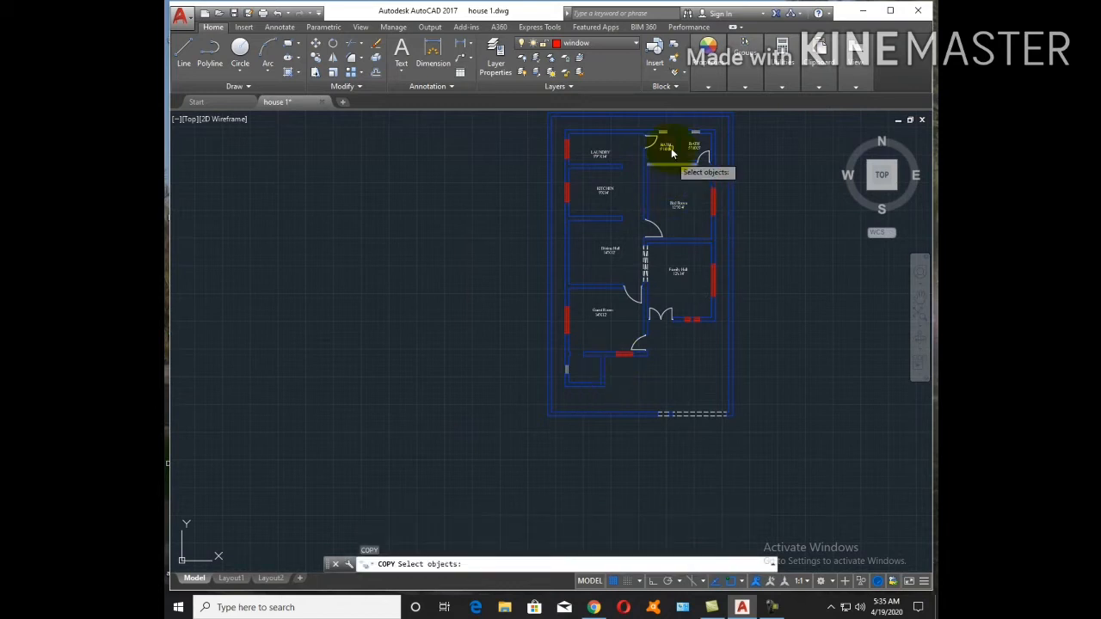
pyautogui.scroll(5, 671, 148)
pyautogui.click(676, 210)
pyautogui.click(650, 176)
pyautogui.press('Return')
pyautogui.click(656, 222)
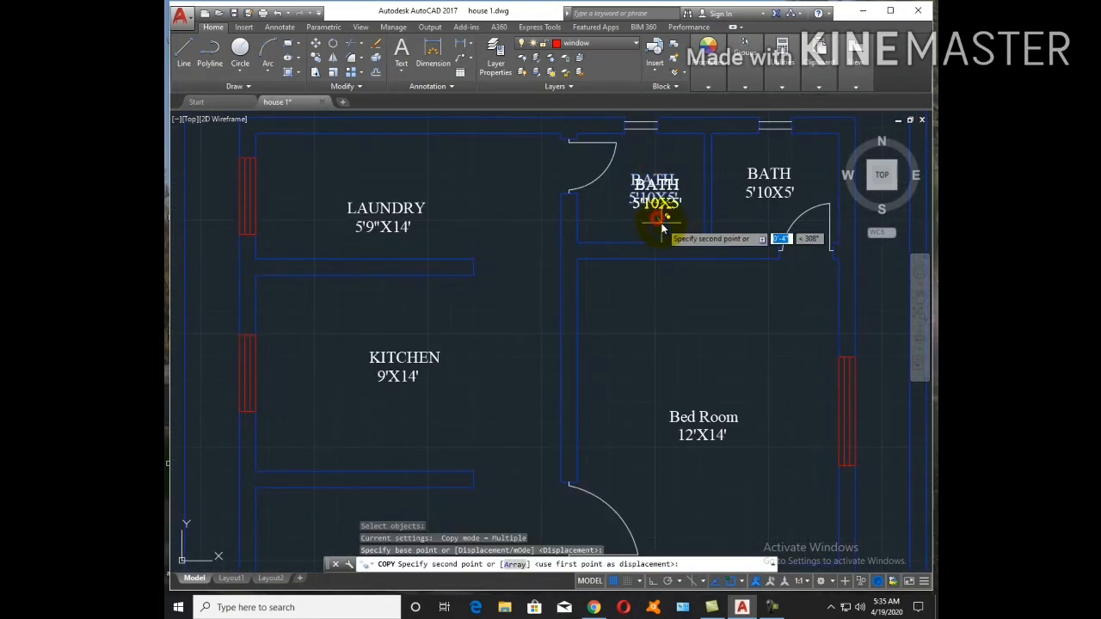
pyautogui.scroll(-5, 688, 178)
pyautogui.moveTo(635, 353); pyautogui.dragTo(686, 241, button='middle')
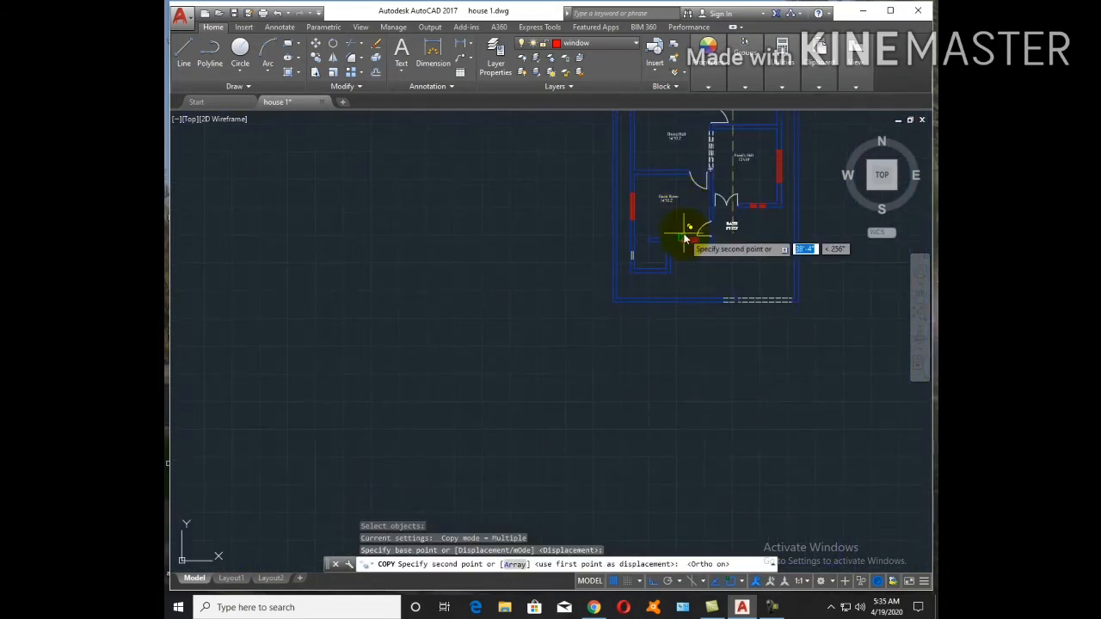
pyautogui.scroll(6, 654, 259)
pyautogui.press('F8')
pyautogui.click(679, 325)
pyautogui.press('Escape')
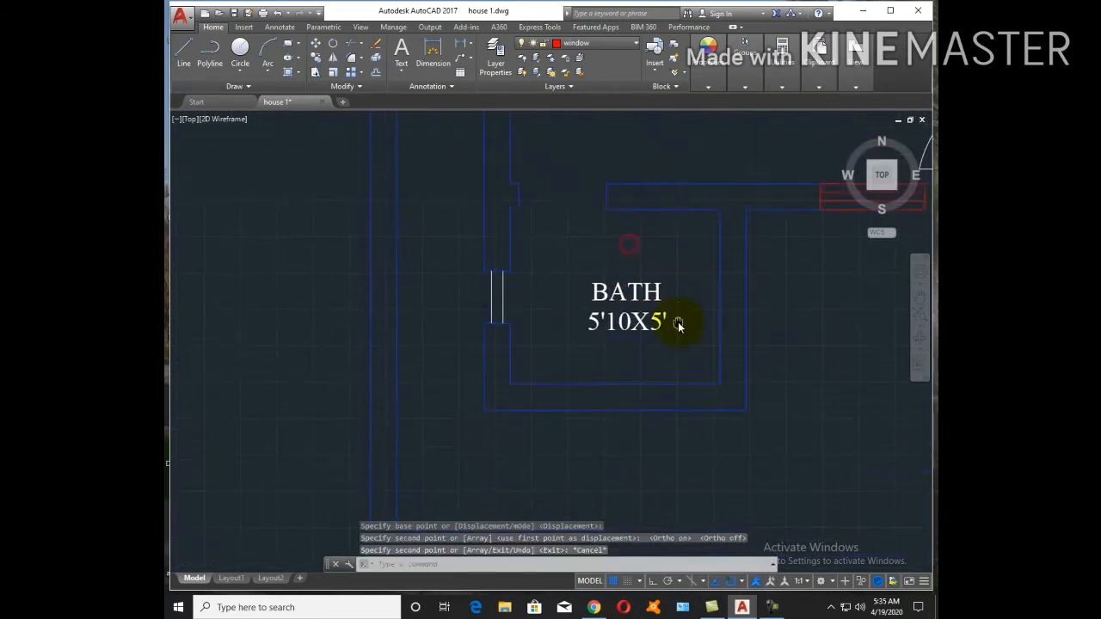
# Add linear dimensions to the inner right and bottom wall lines of the small bath
pyautogui.write('DLI')
pyautogui.press('Return')
pyautogui.press('Return')
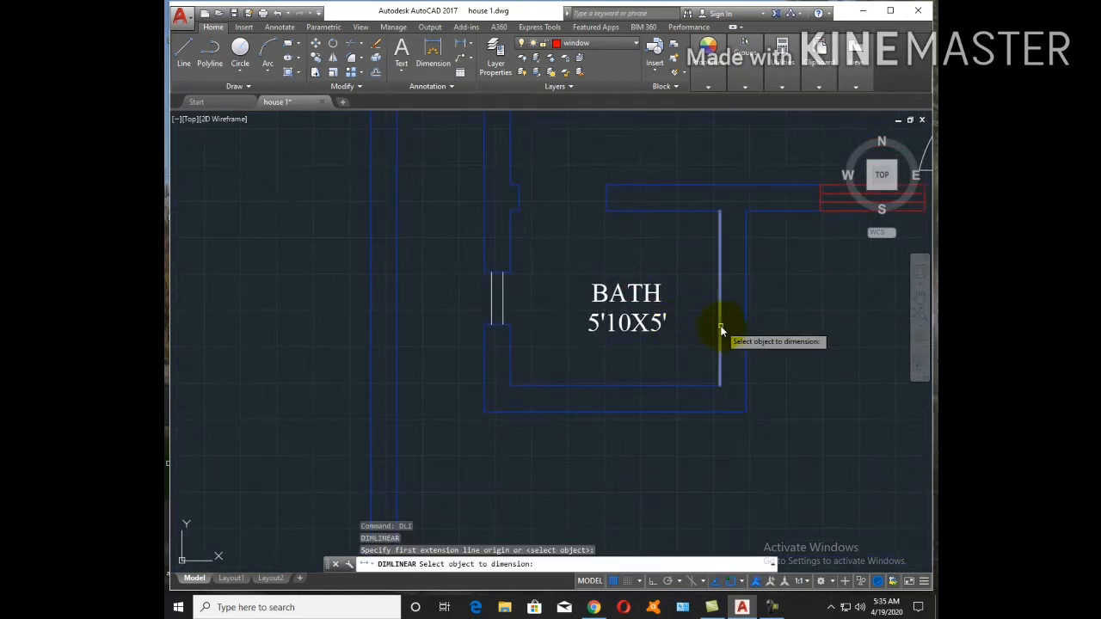
pyautogui.click(721, 330)
pyautogui.click(787, 338)
pyautogui.press('Return')
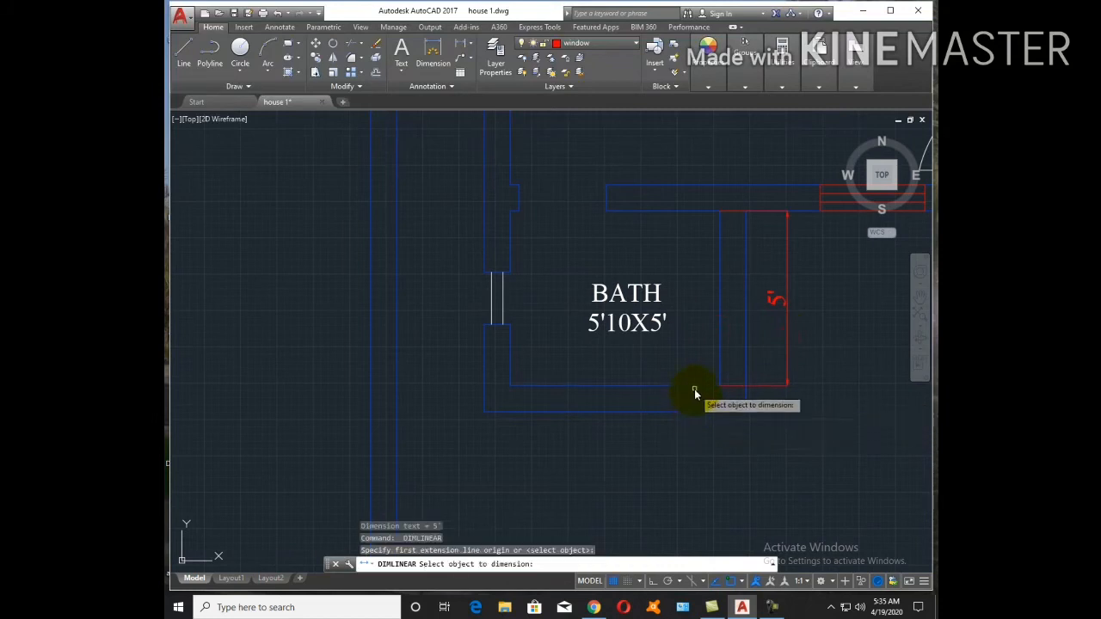
pyautogui.click(694, 386)
pyautogui.click(681, 469)
# Change the size text of the copied BATH label to 6'X5'
pyautogui.doubleClick(619, 323)
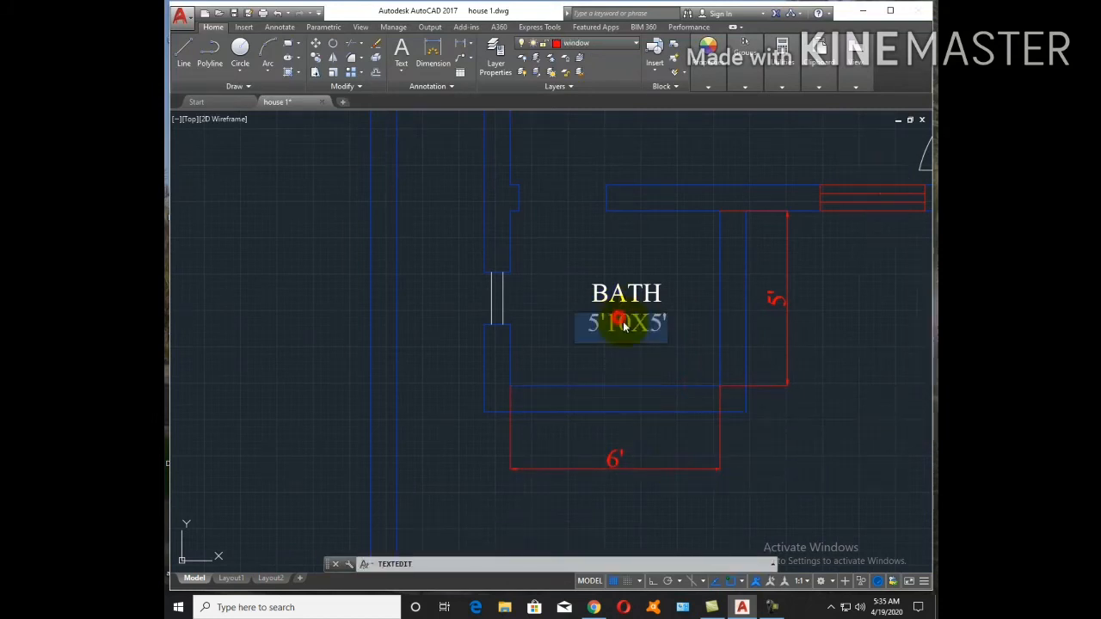
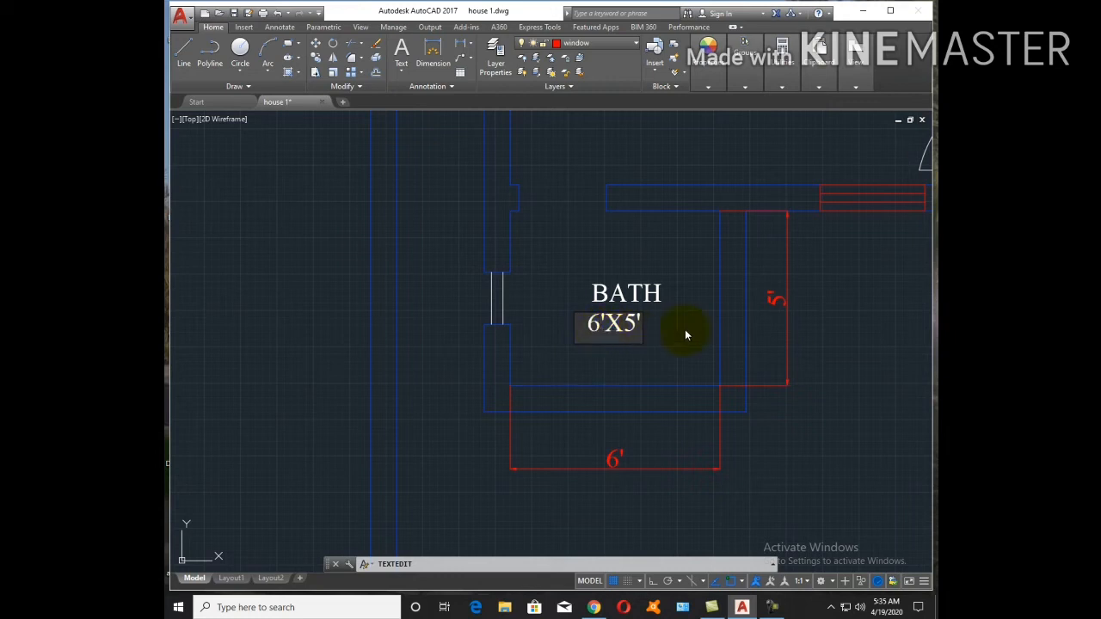
pyautogui.click(666, 346)
pyautogui.press('Escape')
# Erase the vertical and horizontal dimensions beside the small bath
pyautogui.click(801, 394)
pyautogui.click(778, 374)
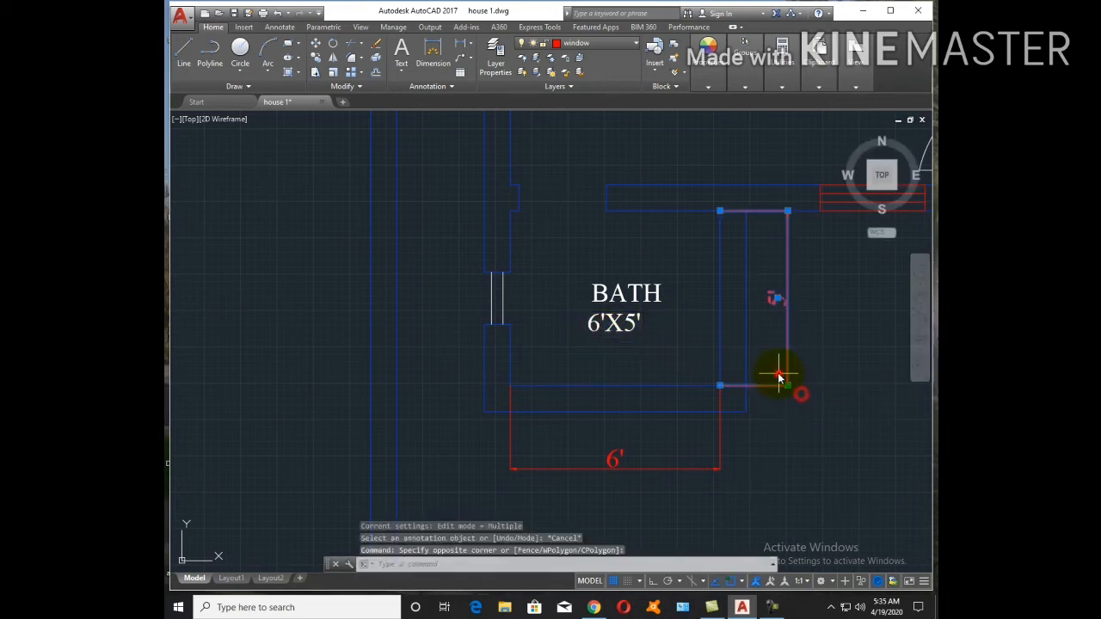
pyautogui.write('e')
pyautogui.press('Return')
pyautogui.click(755, 461)
pyautogui.click(696, 457)
pyautogui.write('e')
pyautogui.press('Return')
# Offset the Dining Hall's left, upper and lower inner wall lines 3'6" into the room
pyautogui.scroll(-10, 646, 427)
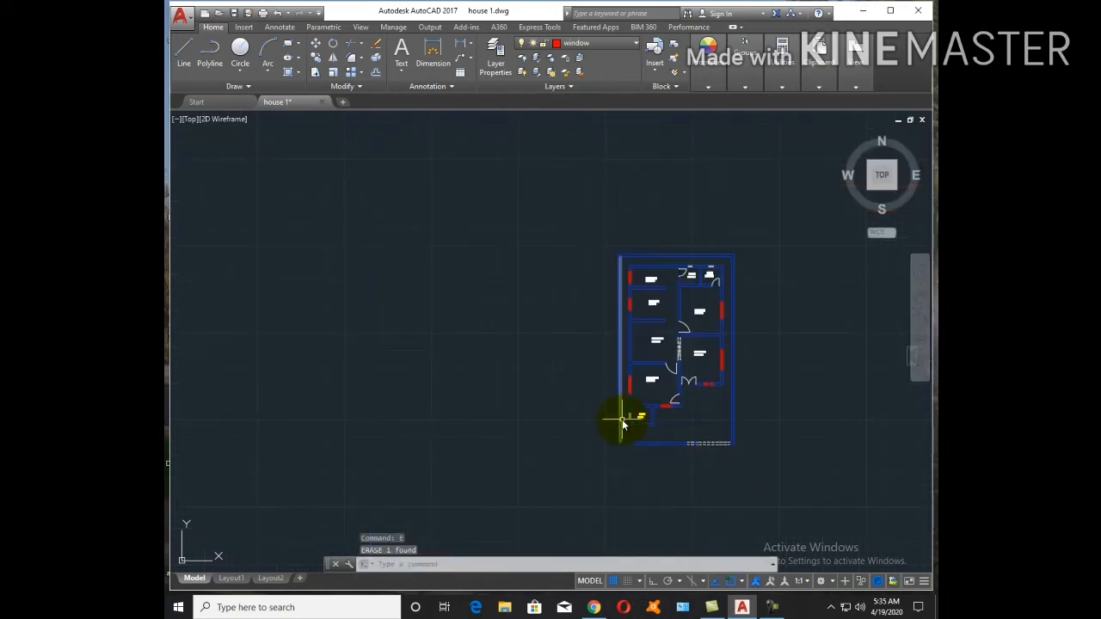
pyautogui.scroll(2, 703, 430)
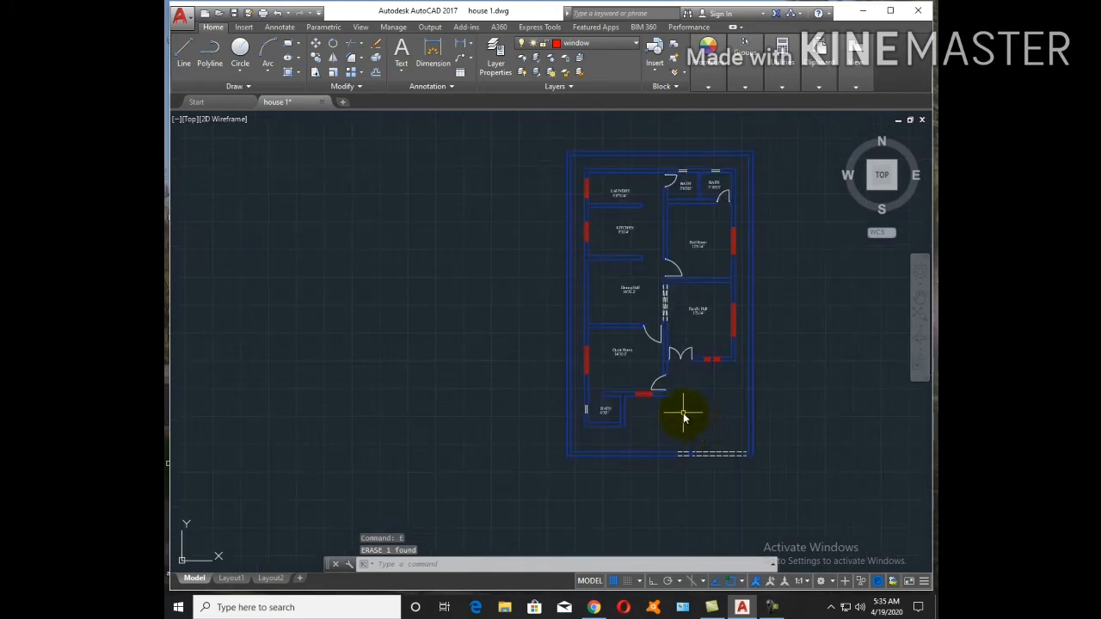
pyautogui.scroll(5, 574, 344)
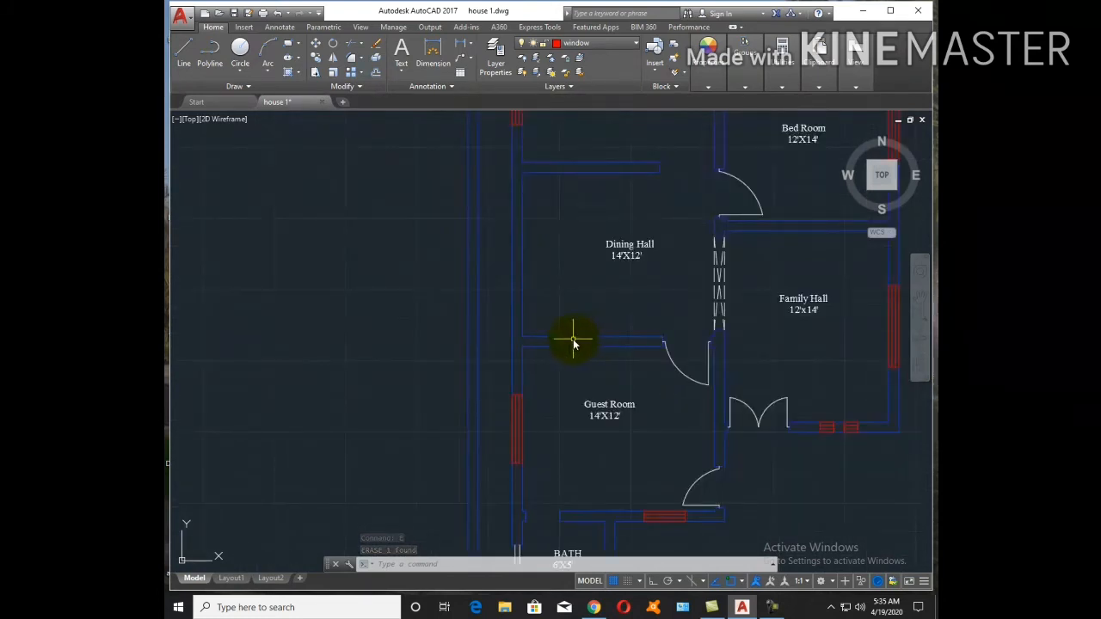
pyautogui.write('o')
pyautogui.press('Return')
pyautogui.write("3'6")
pyautogui.press('Return')
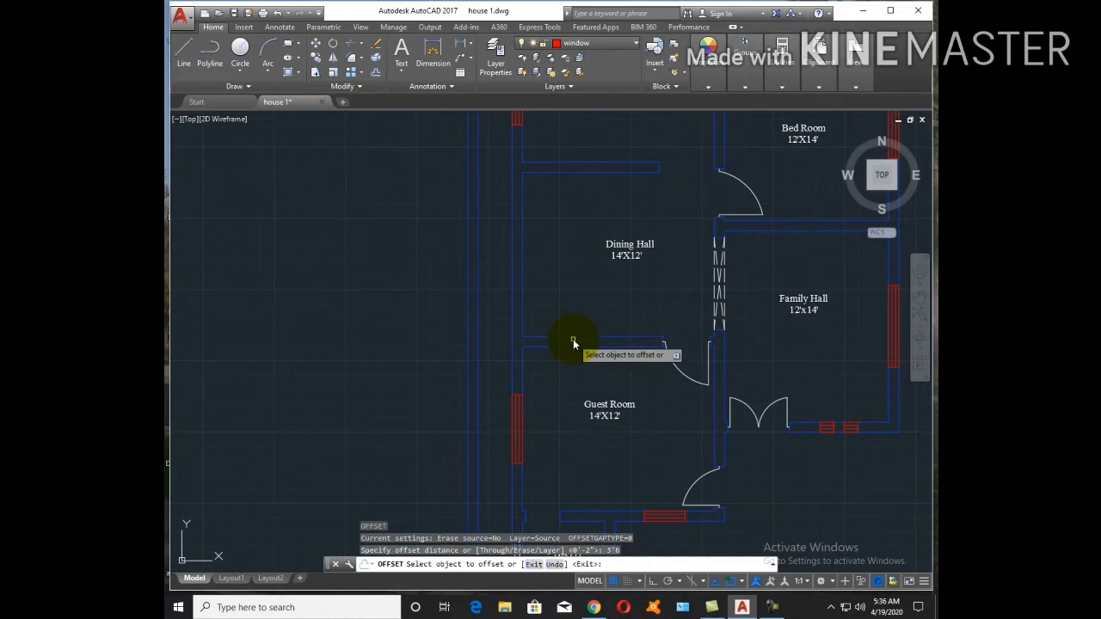
pyautogui.click(522, 277)
pyautogui.click(585, 295)
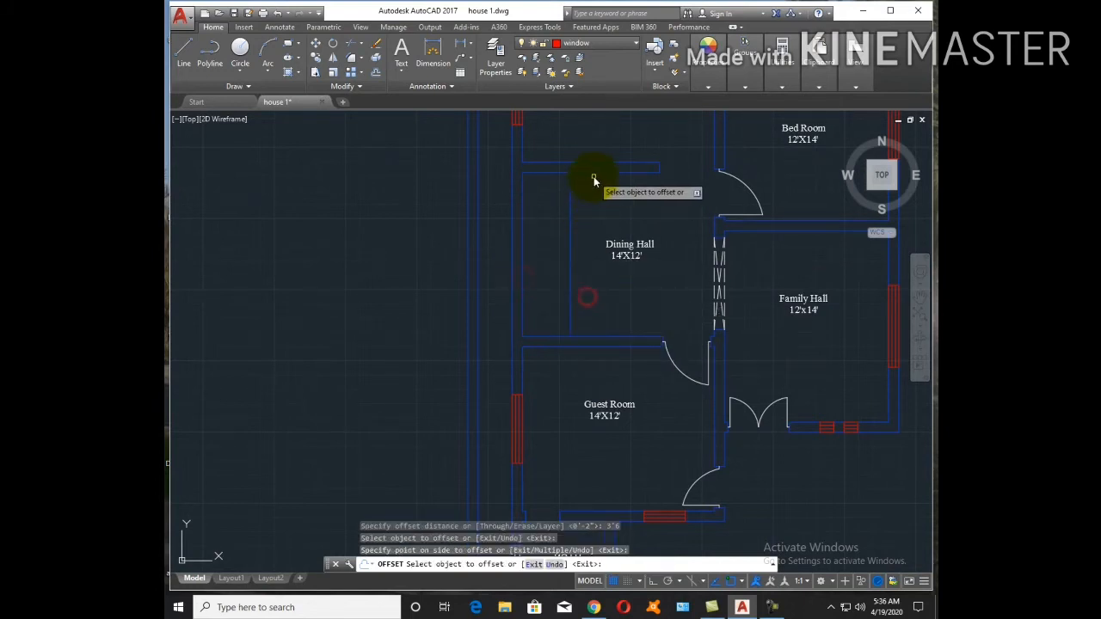
pyautogui.click(597, 177)
pyautogui.click(597, 174)
pyautogui.click(596, 182)
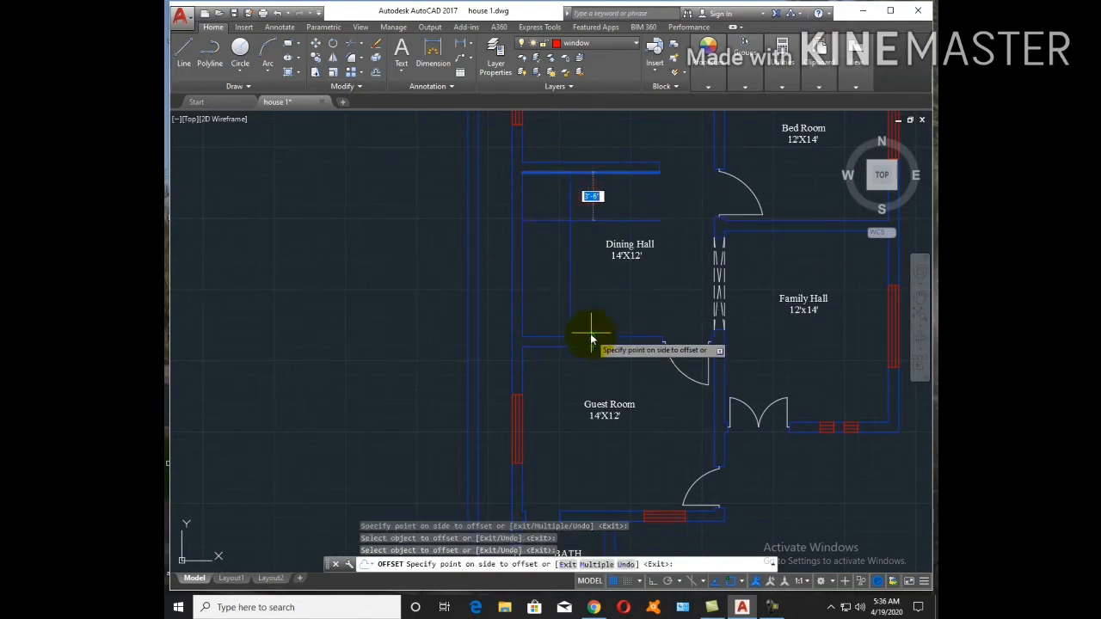
pyautogui.click(595, 336)
pyautogui.click(595, 311)
pyautogui.press('Escape')
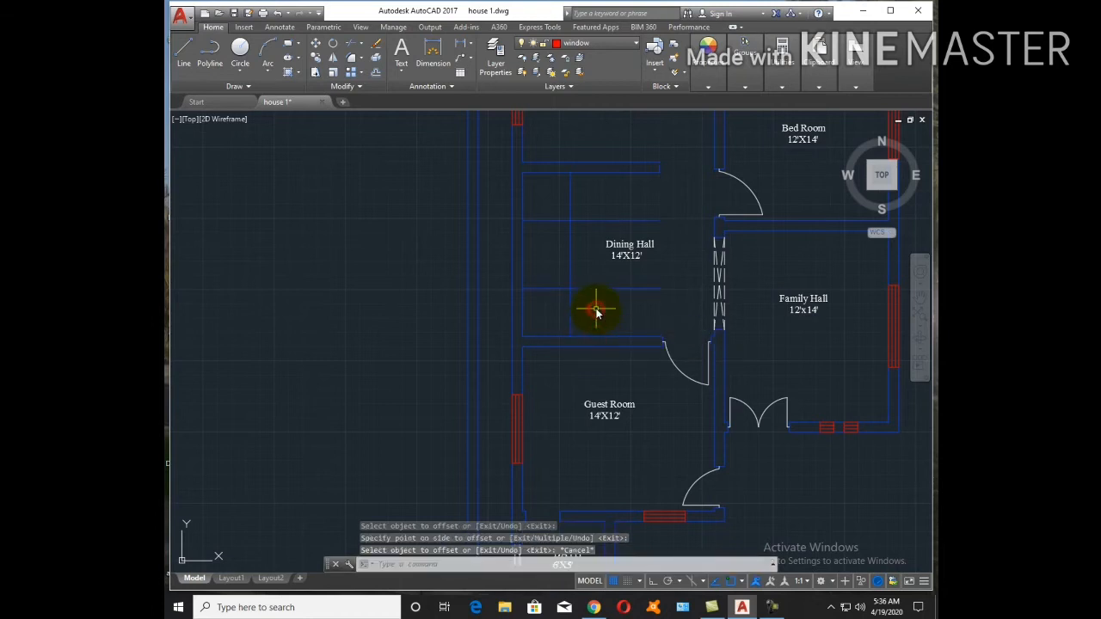
pyautogui.write('tr')
pyautogui.press('Return')
pyautogui.press('Return')
pyautogui.press('Escape')
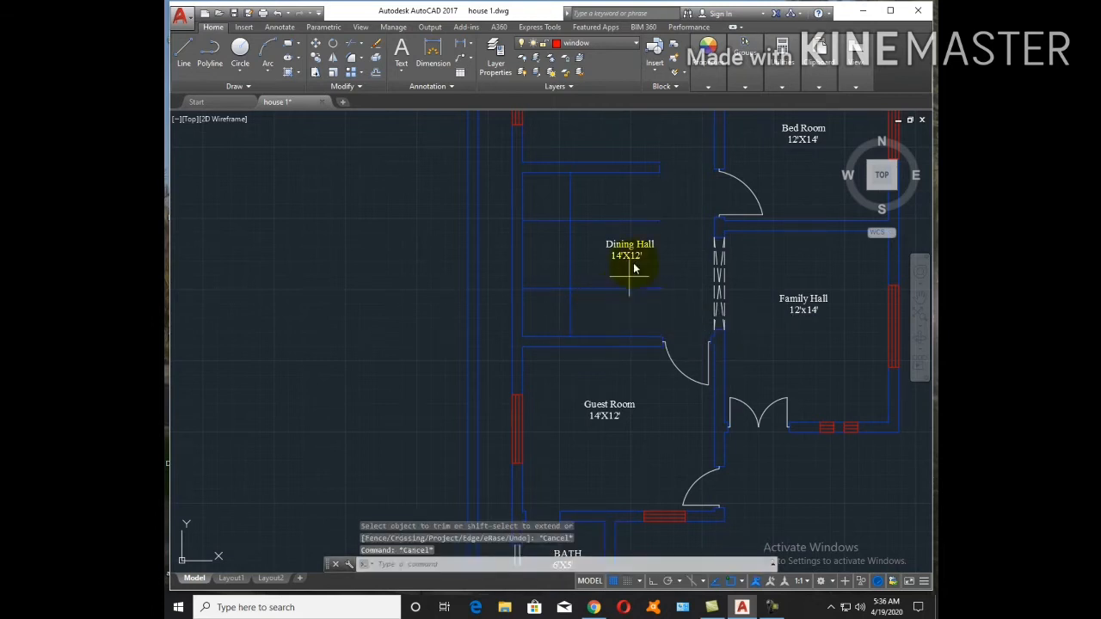
# Draw a vertical line from the upper horizontal offset line to the Dining Hall's upper wall for the first stair tread
pyautogui.scroll(2, 635, 211)
pyautogui.write('l')
pyautogui.press('Return')
pyautogui.click(630, 231)
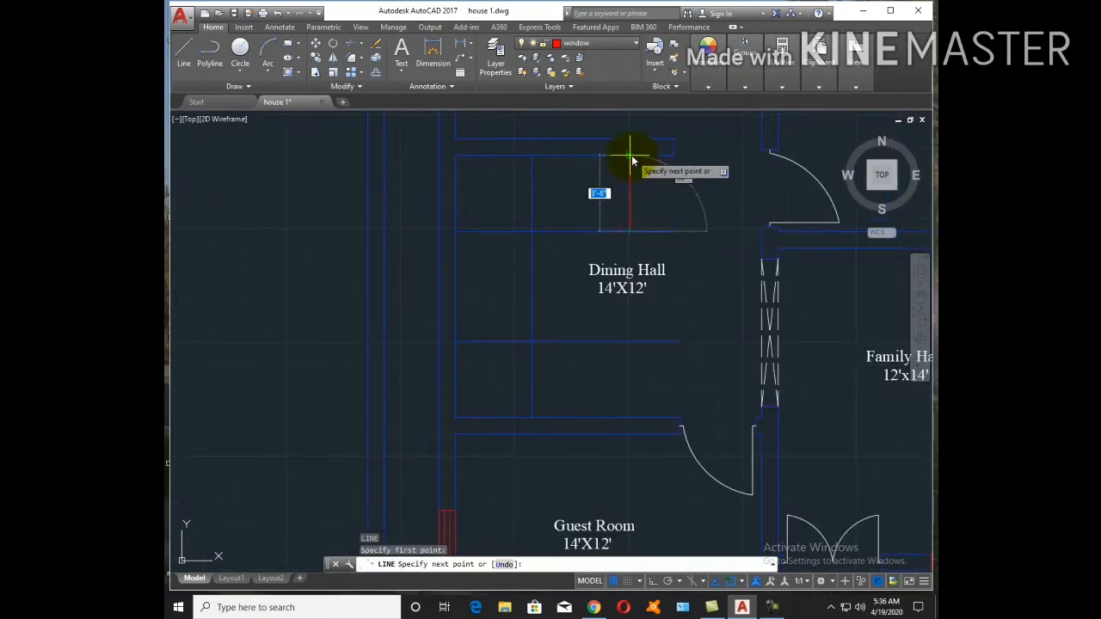
pyautogui.click(633, 159)
pyautogui.press('Escape')
# Match the new vertical tread line to the properties of the blue horizontal offset line
pyautogui.write('ma')
pyautogui.press('Return')
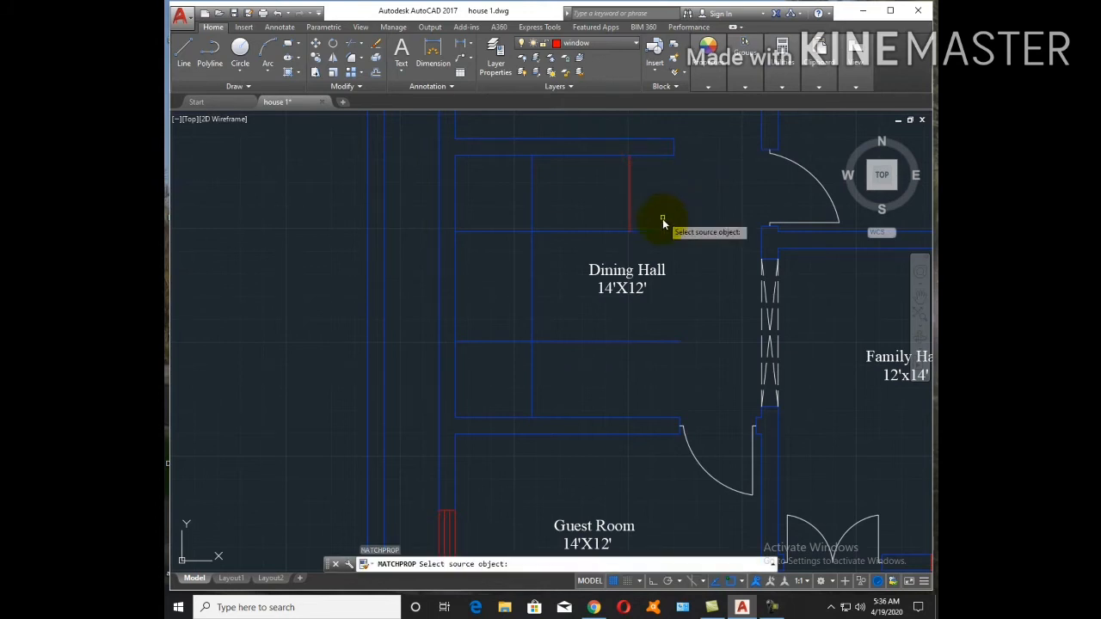
pyautogui.click(657, 233)
pyautogui.click(629, 193)
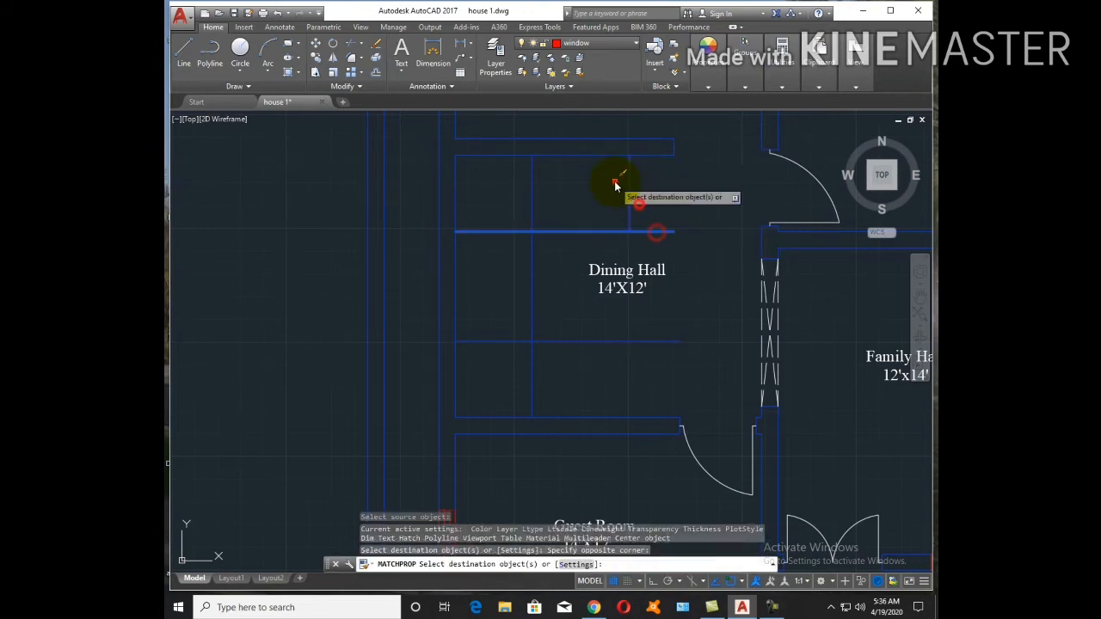
pyautogui.press('Escape')
# Offset the tread line 10" leftward five times in succession towards the long vertical offset line
pyautogui.write('o')
pyautogui.press('Return')
pyautogui.write('10')
pyautogui.press('Return')
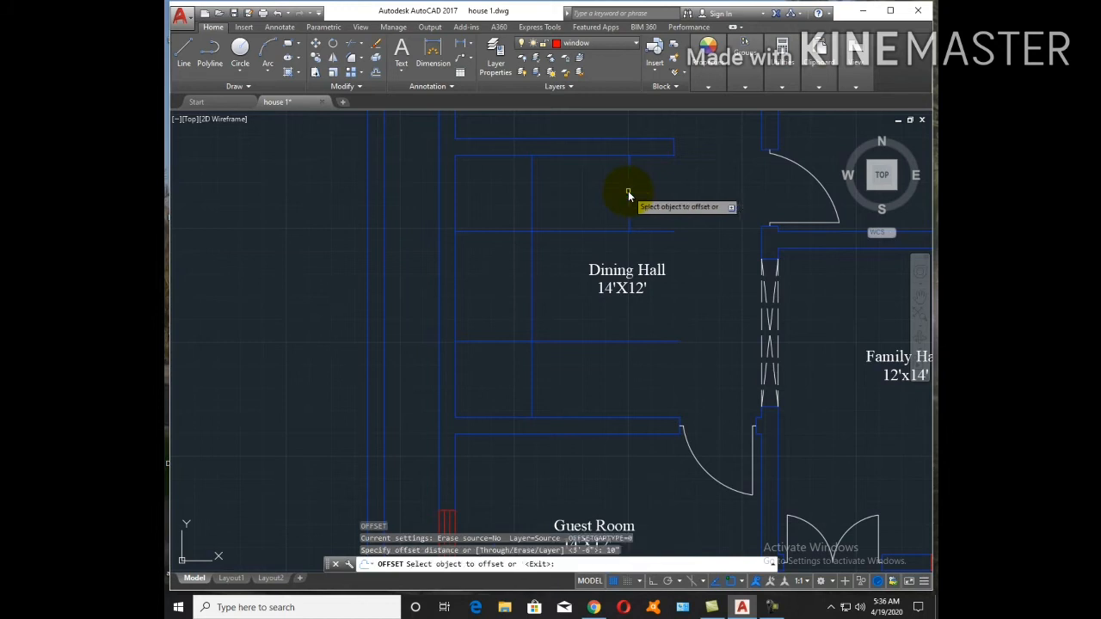
pyautogui.click(630, 184)
pyautogui.click(583, 192)
pyautogui.click(612, 189)
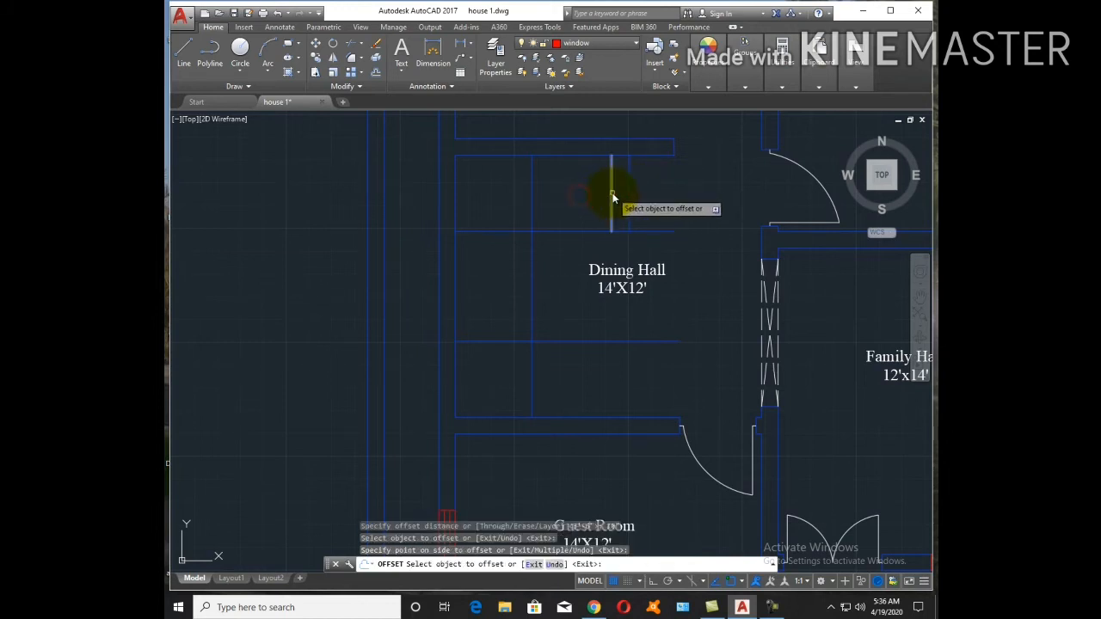
pyautogui.click(578, 200)
pyautogui.click(592, 198)
pyautogui.click(566, 198)
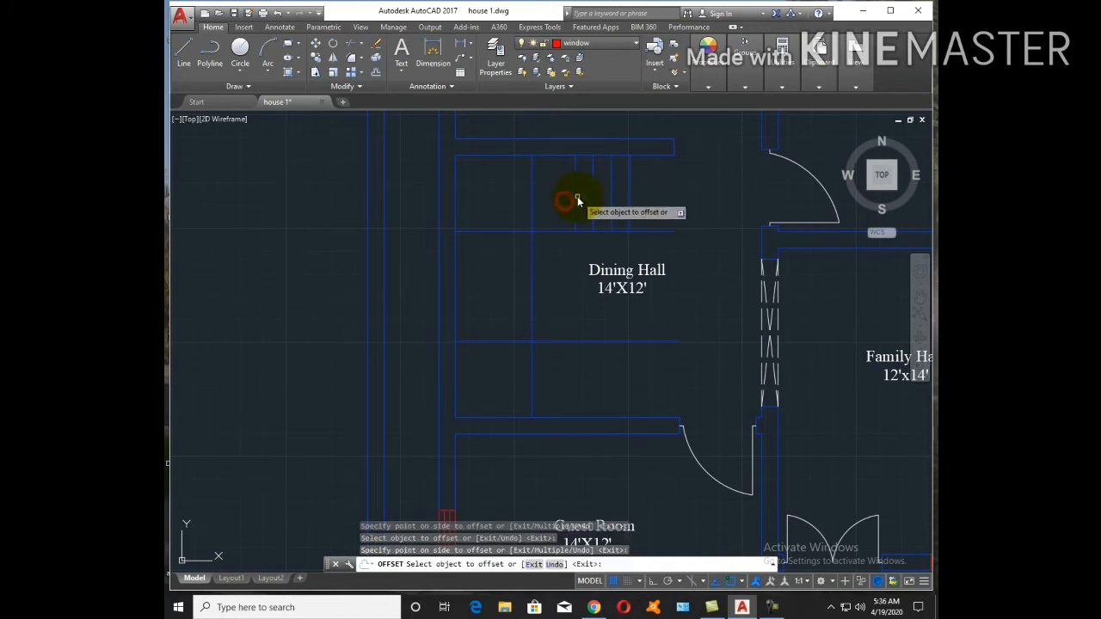
pyautogui.click(575, 197)
pyautogui.click(523, 197)
pyautogui.click(555, 197)
pyautogui.click(528, 197)
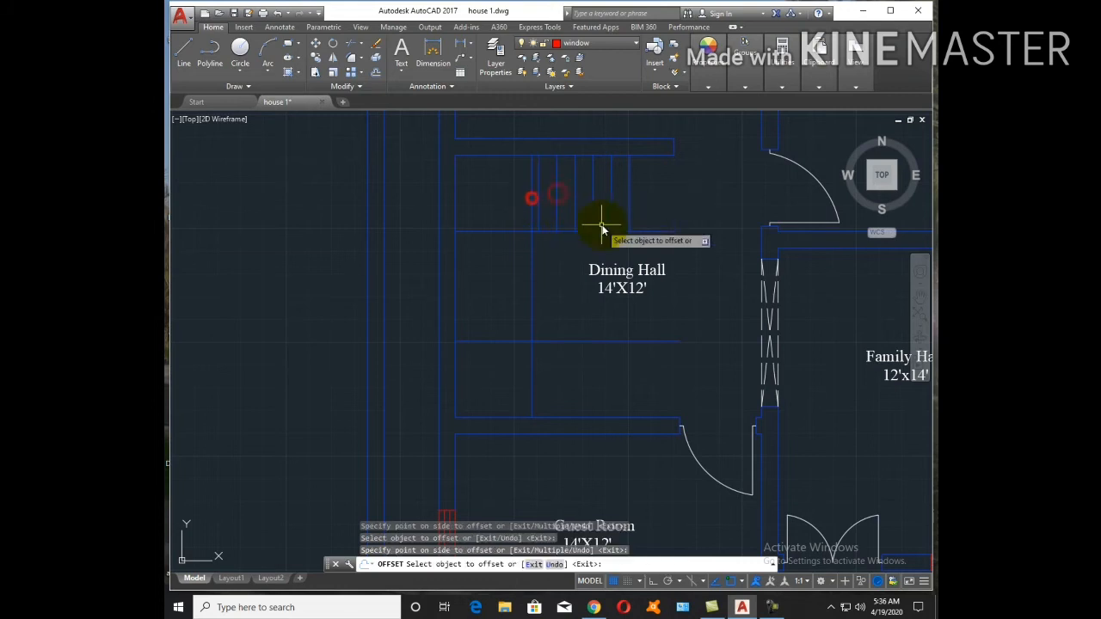
pyautogui.press('Escape')
# Move the six tread lines left so the leftmost one lies on the long vertical offset line
pyautogui.click(641, 214)
pyautogui.click(535, 191)
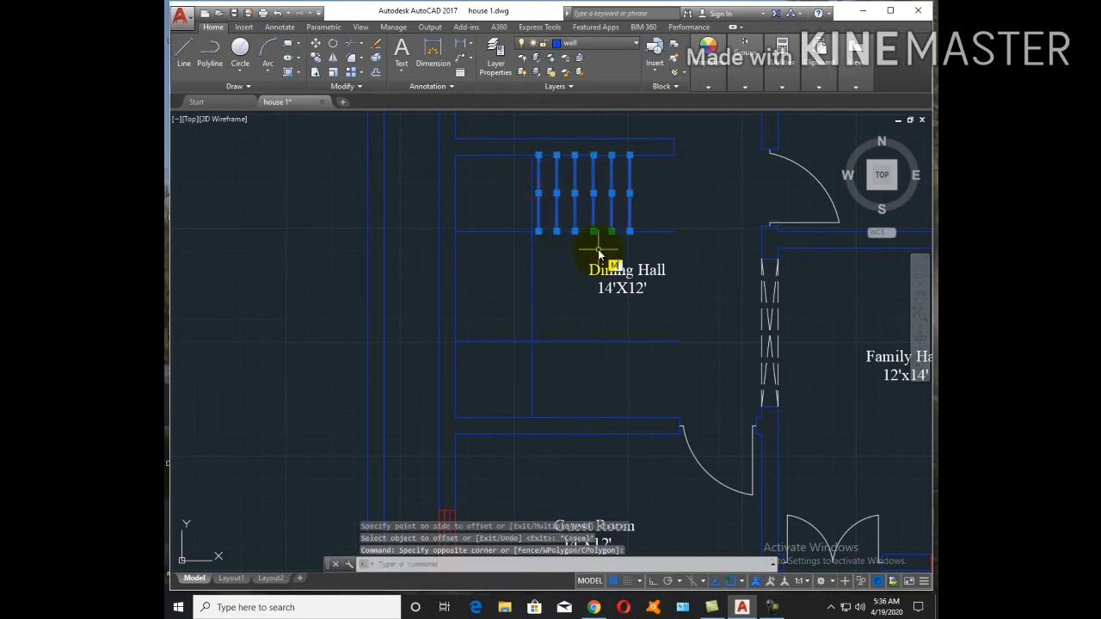
pyautogui.write('m')
pyautogui.press('Return')
pyautogui.scroll(5, 600, 252)
pyautogui.click(629, 234)
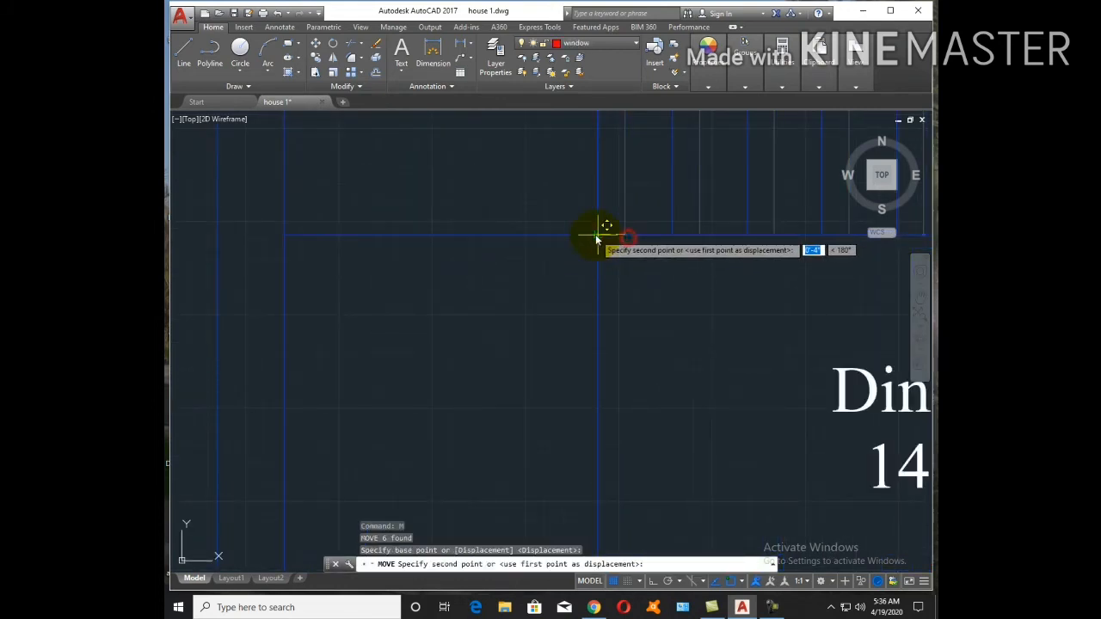
pyautogui.click(595, 234)
# Erase the leftmost tread line that overlaps the long vertical offset line
pyautogui.scroll(-4, 615, 250)
pyautogui.click(621, 245)
pyautogui.write('e')
pyautogui.press('Return')
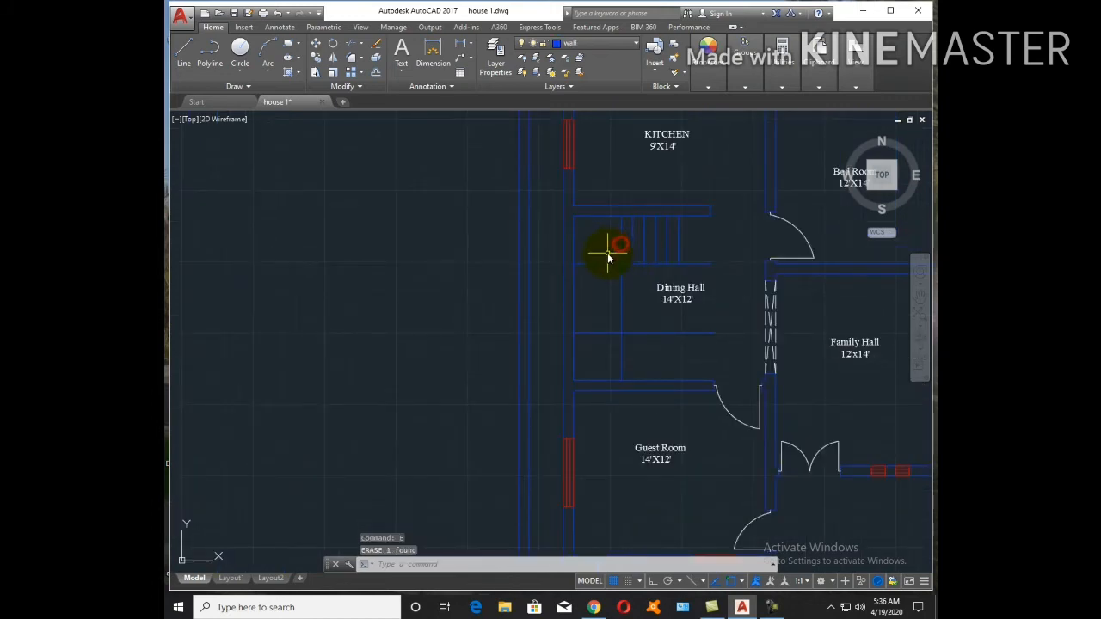
# Offset the upper horizontal stair line 10" downward to start the next run of treads
pyautogui.write('o')
pyautogui.press('Return')
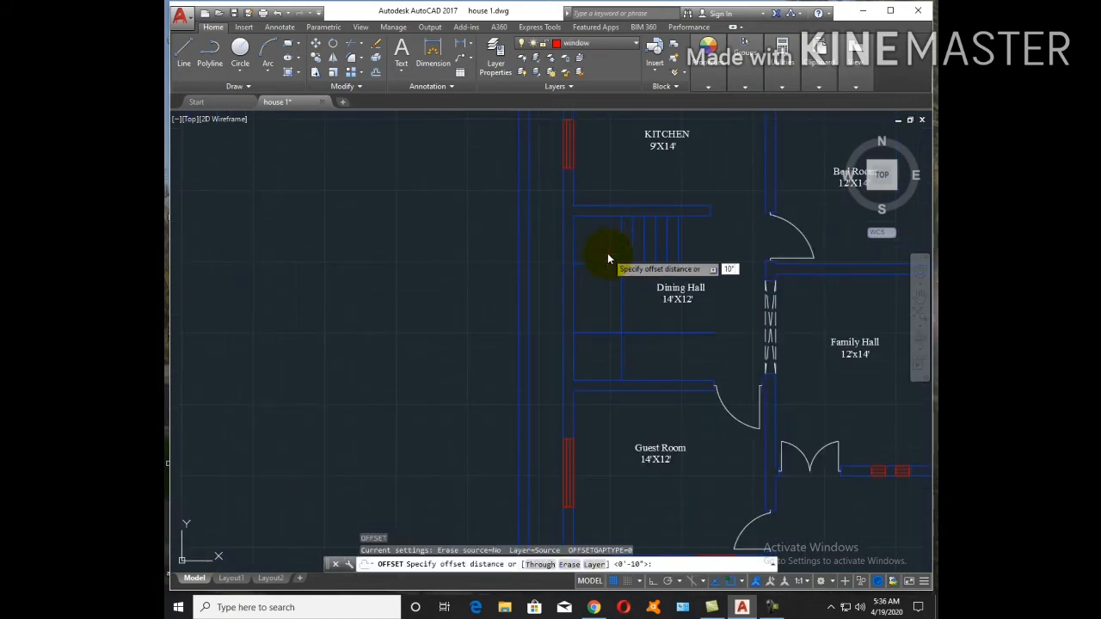
pyautogui.write('10"')
pyautogui.press('Return')
pyautogui.click(604, 263)
pyautogui.click(607, 276)
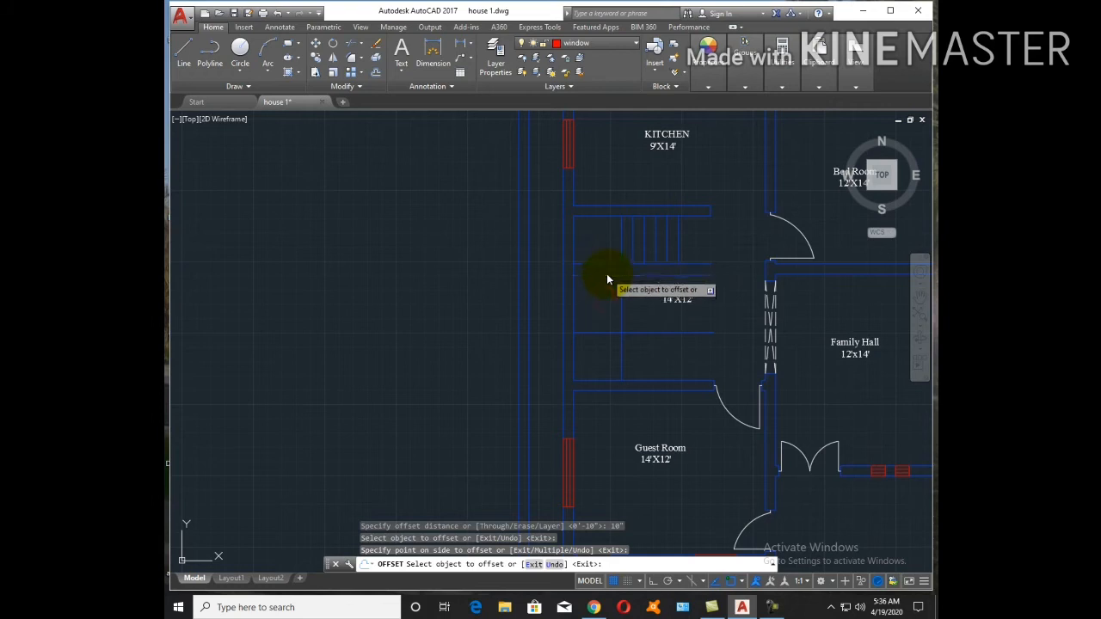
# Offset the horizontal tread line downward repeatedly at 10" spacing to fill the middle flight of the staircase
pyautogui.click(606, 275)
pyautogui.click(608, 302)
pyautogui.click(609, 287)
pyautogui.click(610, 309)
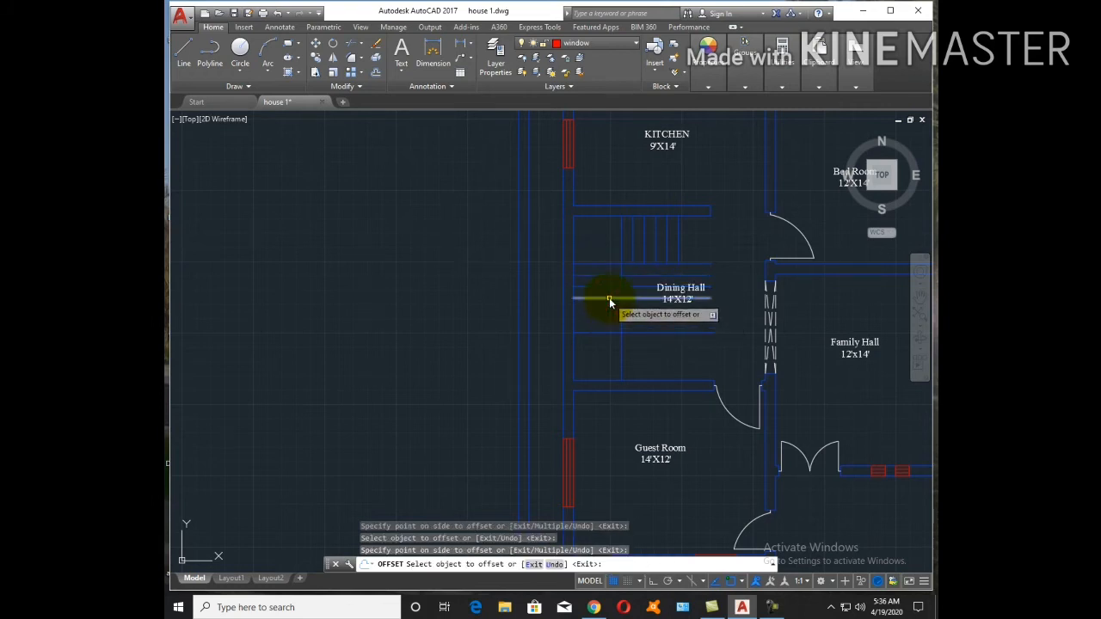
pyautogui.click(610, 297)
pyautogui.click(609, 316)
pyautogui.press('Escape')
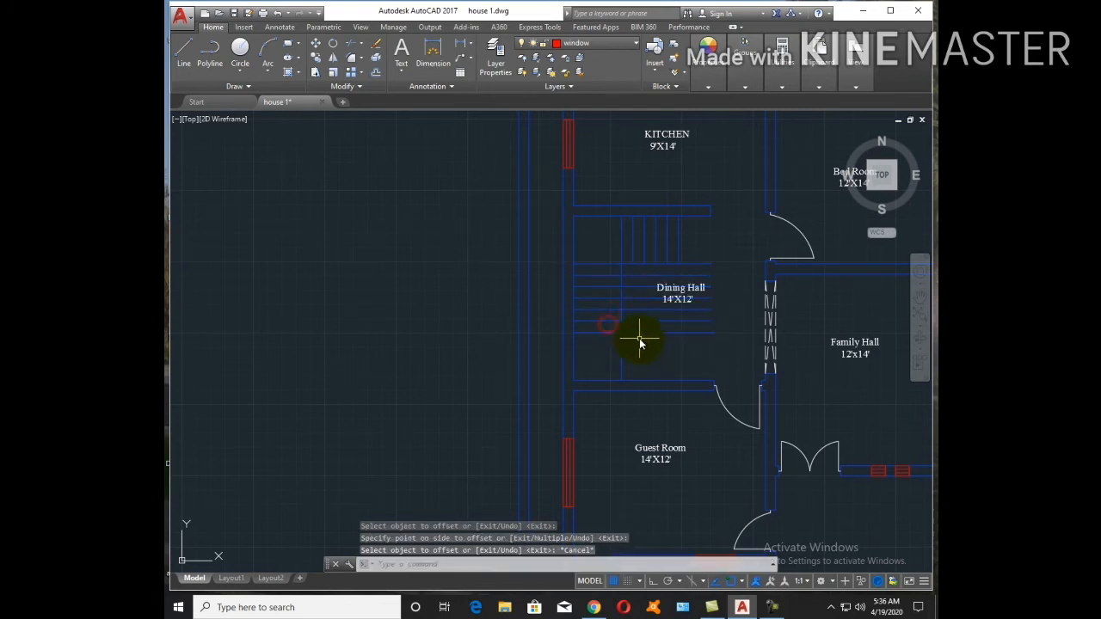
# Trim the middle flight's tread lines where they extend past the inner stair edge into the Dining Hall
pyautogui.write('TR')
pyautogui.press('Return')
pyautogui.press('Return')
pyautogui.scroll(6, 634, 328)
pyautogui.click(634, 323)
pyautogui.click(602, 137)
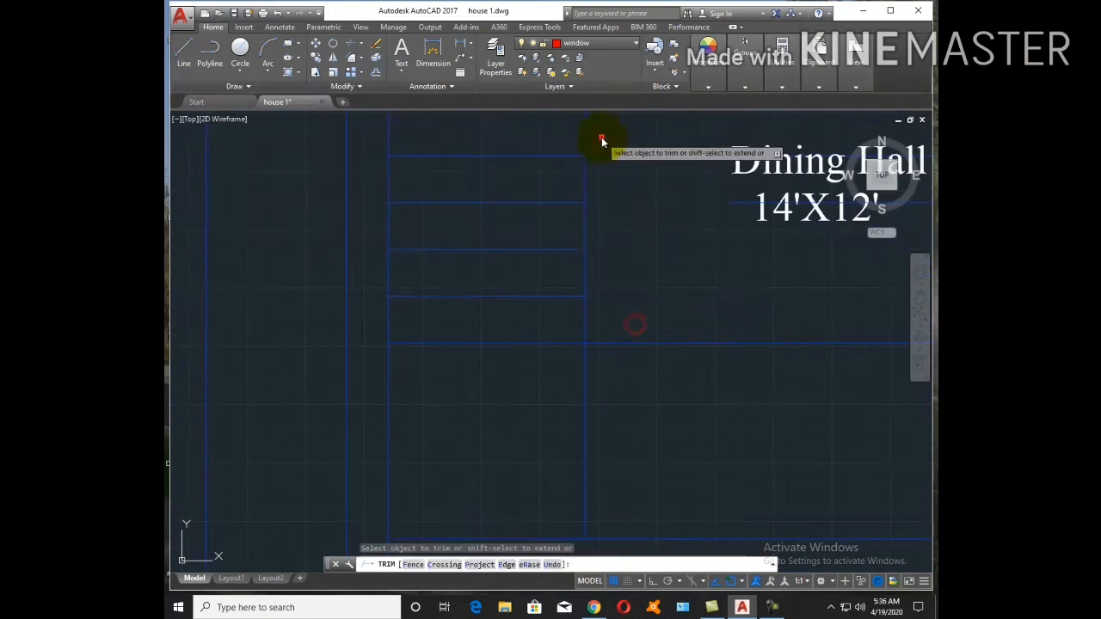
pyautogui.scroll(-4, 626, 284)
pyautogui.click(628, 230)
pyautogui.press('Escape')
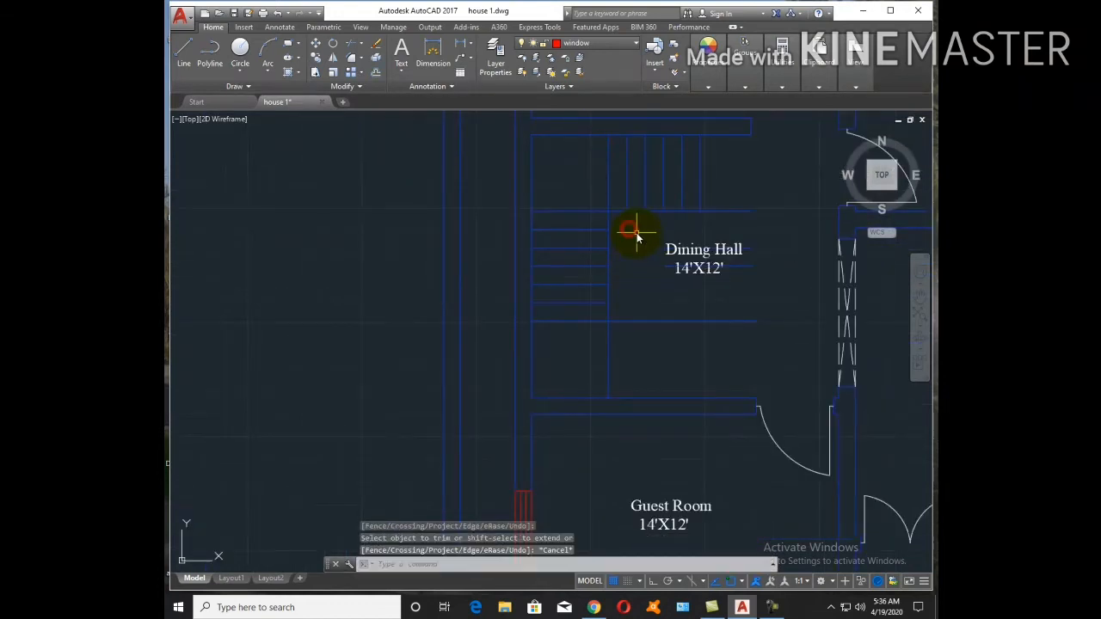
# Erase the two leftover tread line pieces around the Dining Hall label
pyautogui.click(776, 294)
pyautogui.click(748, 238)
pyautogui.write('E')
pyautogui.press('Return')
# Mirror the five upper-flight treads about a horizontal line through the middle flight's centre, keeping the originals
pyautogui.click(734, 186)
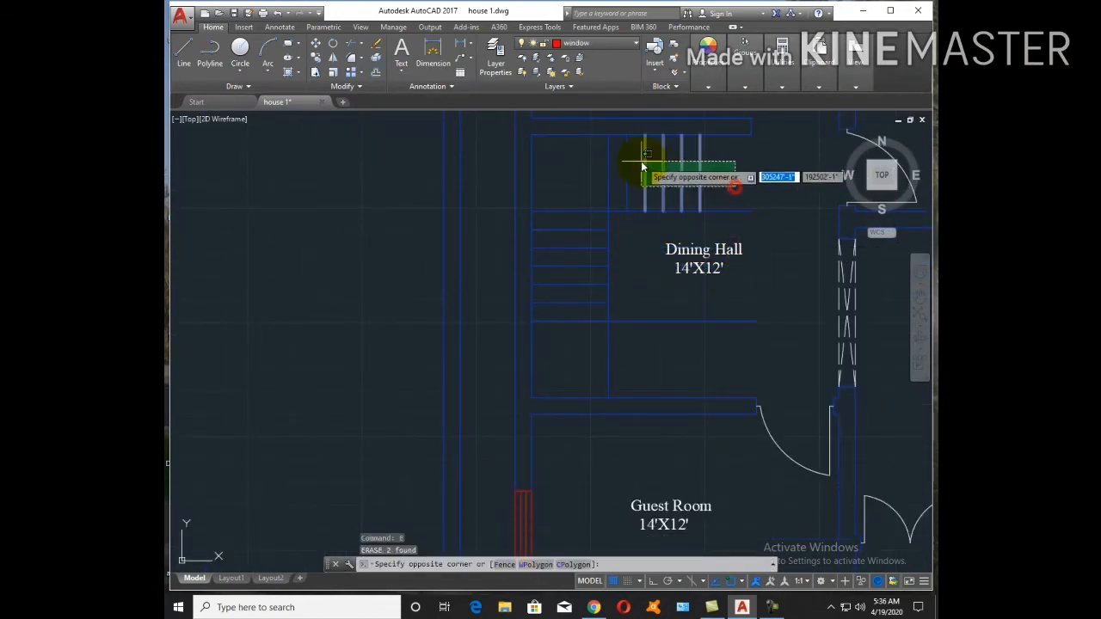
pyautogui.click(614, 155)
pyautogui.write('mi')
pyautogui.press('Return')
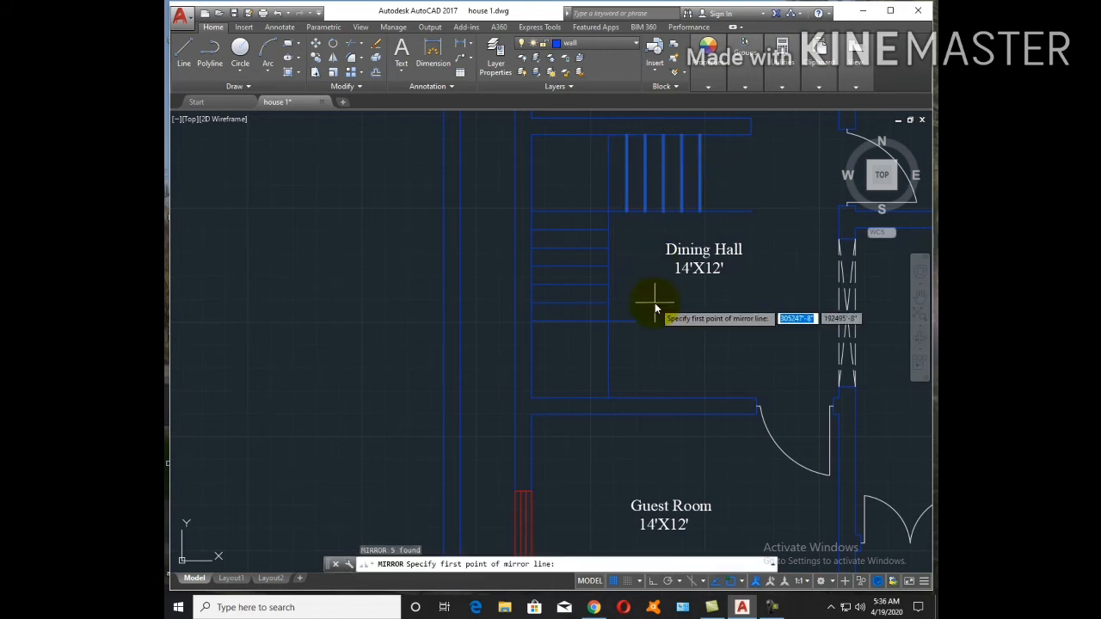
pyautogui.click(607, 264)
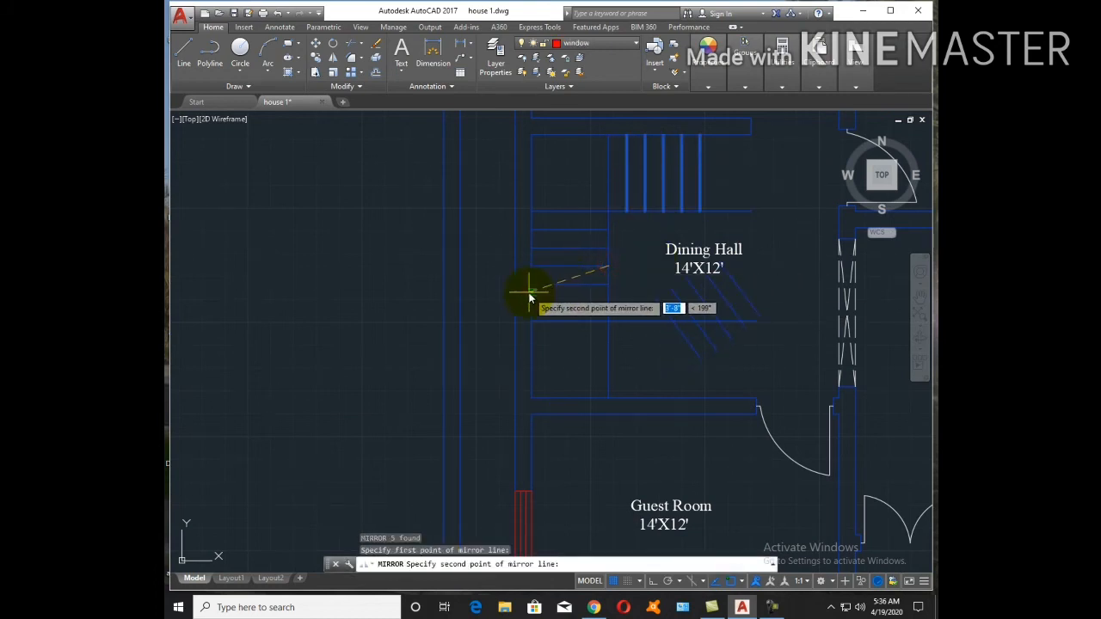
pyautogui.press('F8')
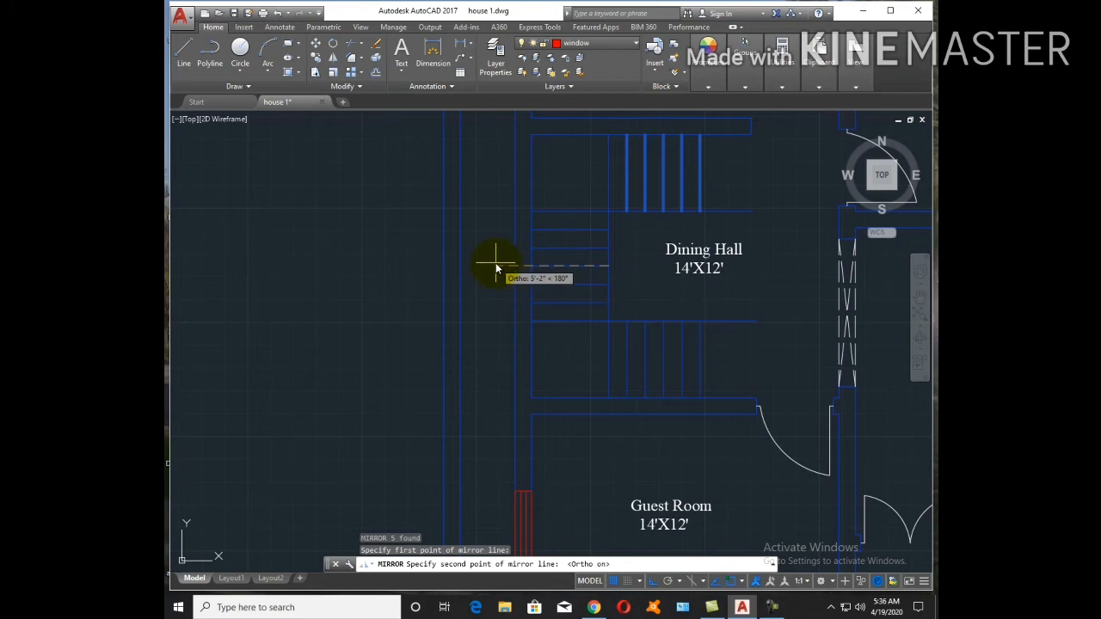
pyautogui.click(497, 269)
pyautogui.press('Return')
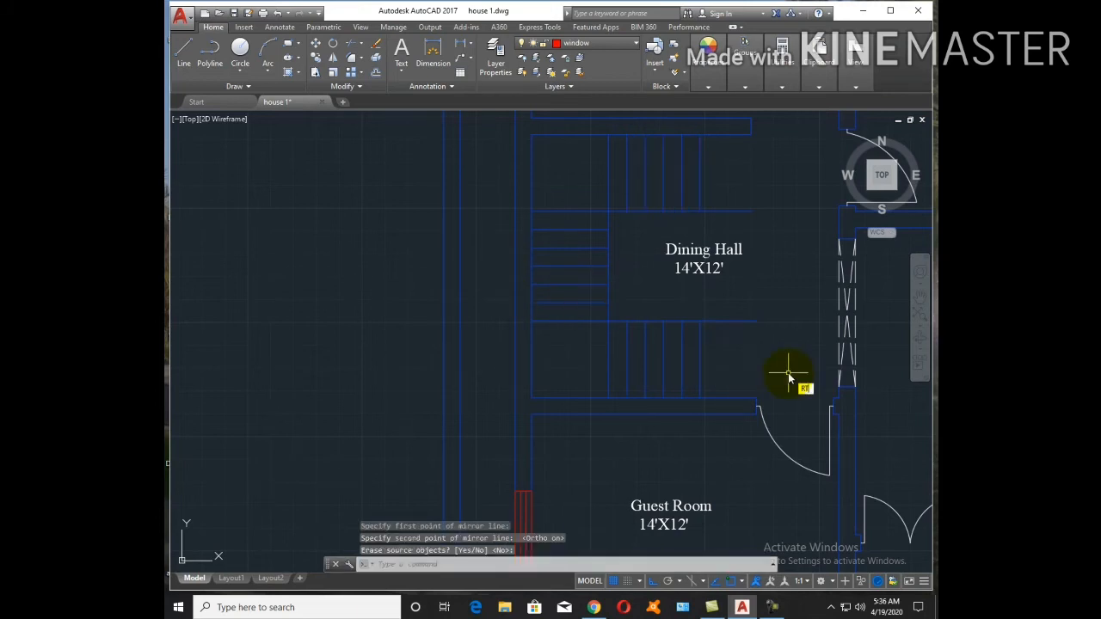
# Trim the upper and lower flights' edge lines where they run past the outermost treads
pyautogui.press('Return')
pyautogui.rightClick(774, 351)
pyautogui.press('Escape')
pyautogui.press('Escape')
pyautogui.write('tr')
pyautogui.press('Return')
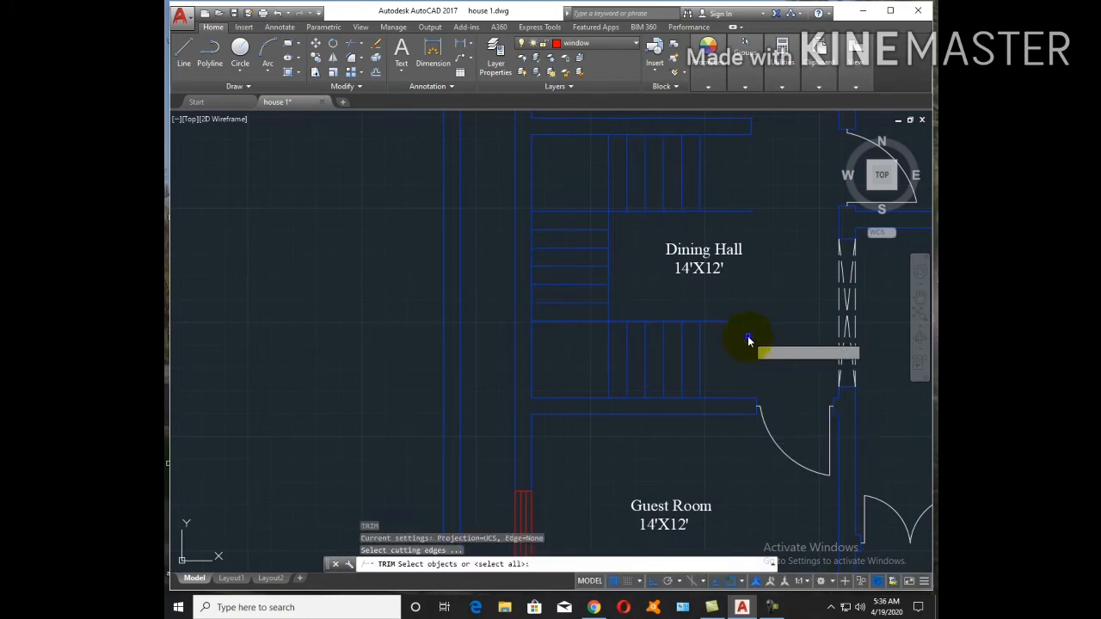
pyautogui.press('Return')
pyautogui.press('Escape')
pyautogui.scroll(-2, 724, 258)
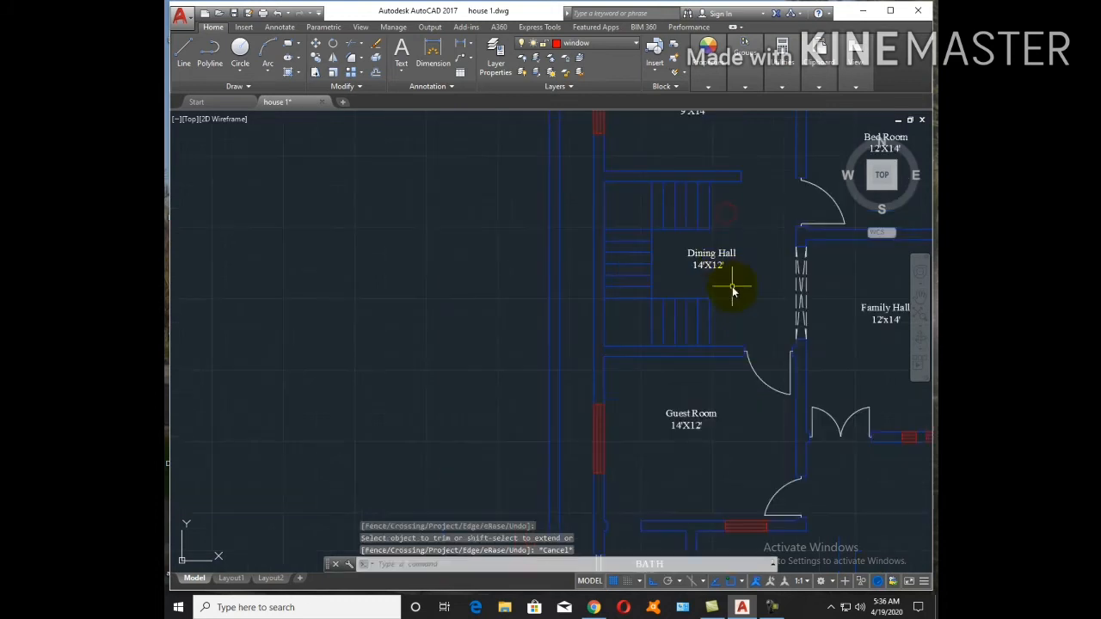
# Draw a polyline arrowhead from the midpoint of the lower flight's outermost tread, with starting width 0 and ending width 3"
pyautogui.write('pl')
pyautogui.press('Return')
pyautogui.scroll(4, 714, 315)
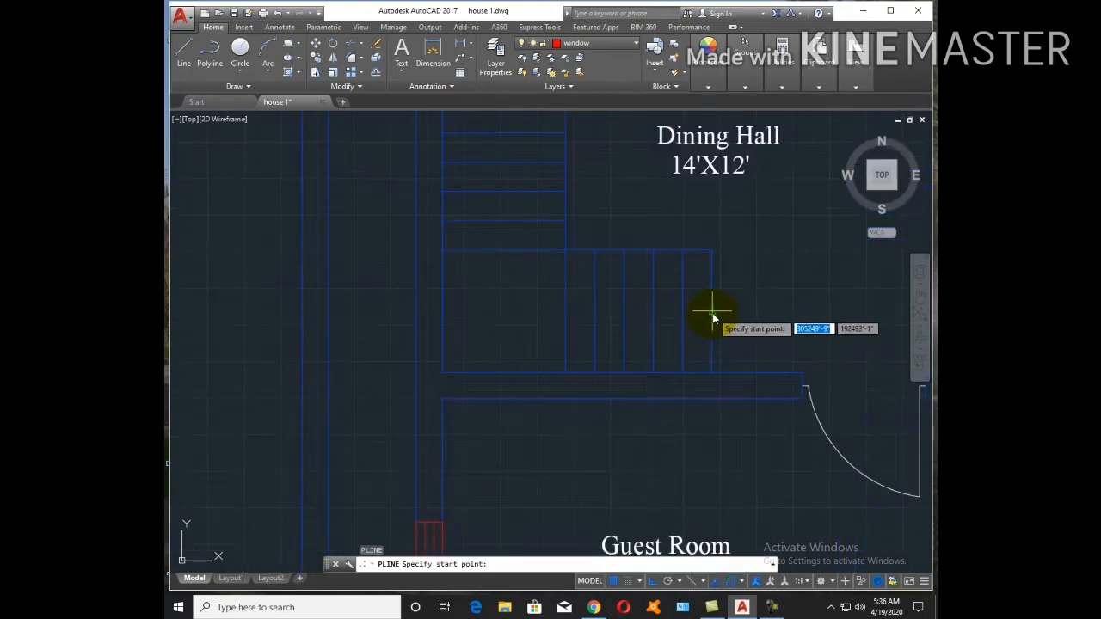
pyautogui.click(712, 316)
pyautogui.write('w')
pyautogui.press('Return')
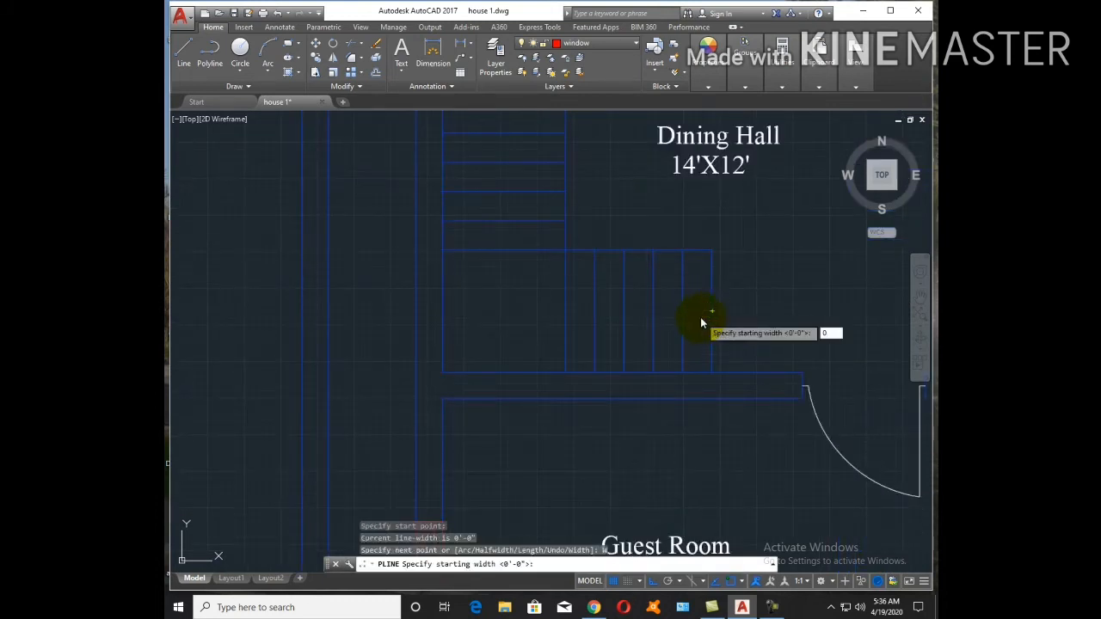
pyautogui.write('0')
pyautogui.press('Return')
pyautogui.write('3')
pyautogui.press('Return')
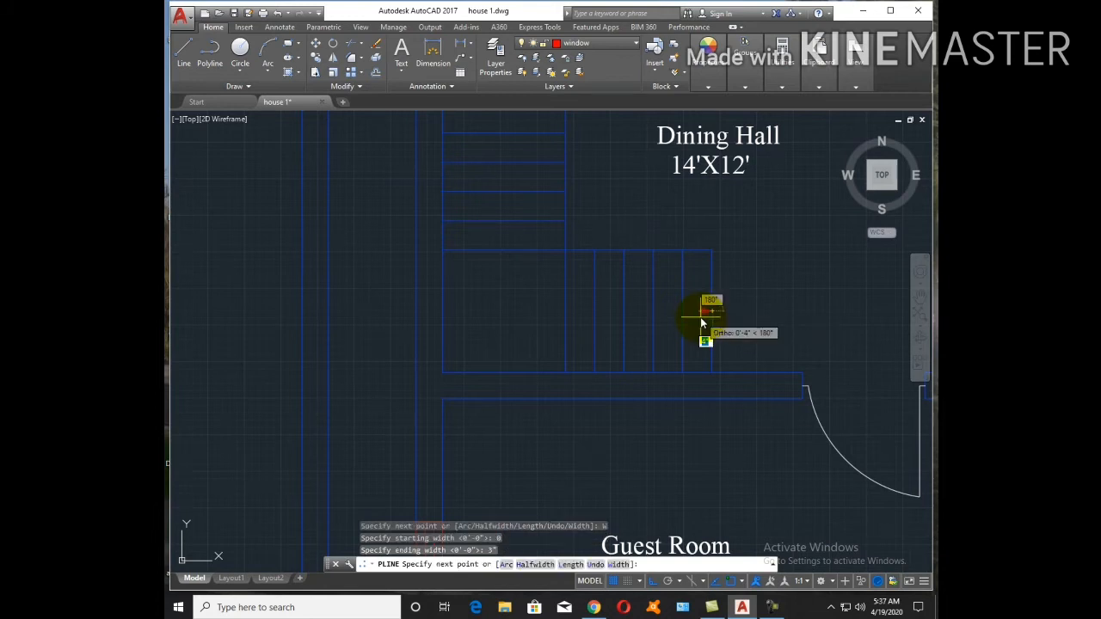
pyautogui.scroll(4, 700, 315)
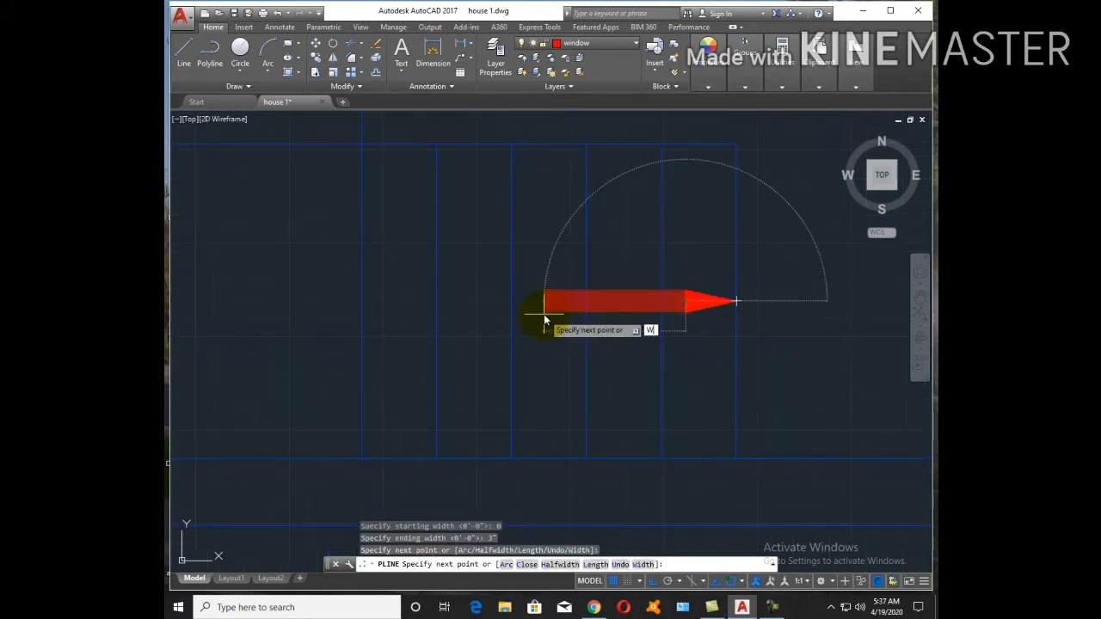
# Set the polyline width to 0 and continue it along the centre of all three flights to the upper flight's outermost tread
pyautogui.write('w')
pyautogui.press('Return')
pyautogui.write('0')
pyautogui.press('Return')
pyautogui.write('0')
pyautogui.press('Return')
pyautogui.scroll(-5, 543, 320)
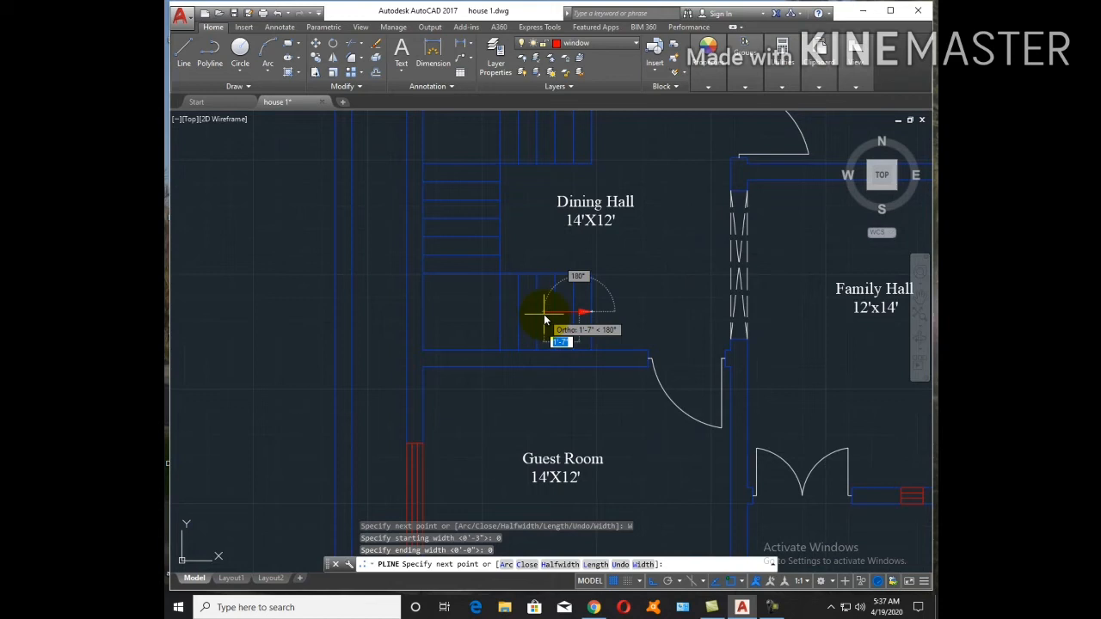
pyautogui.click(461, 311)
pyautogui.moveTo(469, 129); pyautogui.dragTo(487, 250, button='middle')
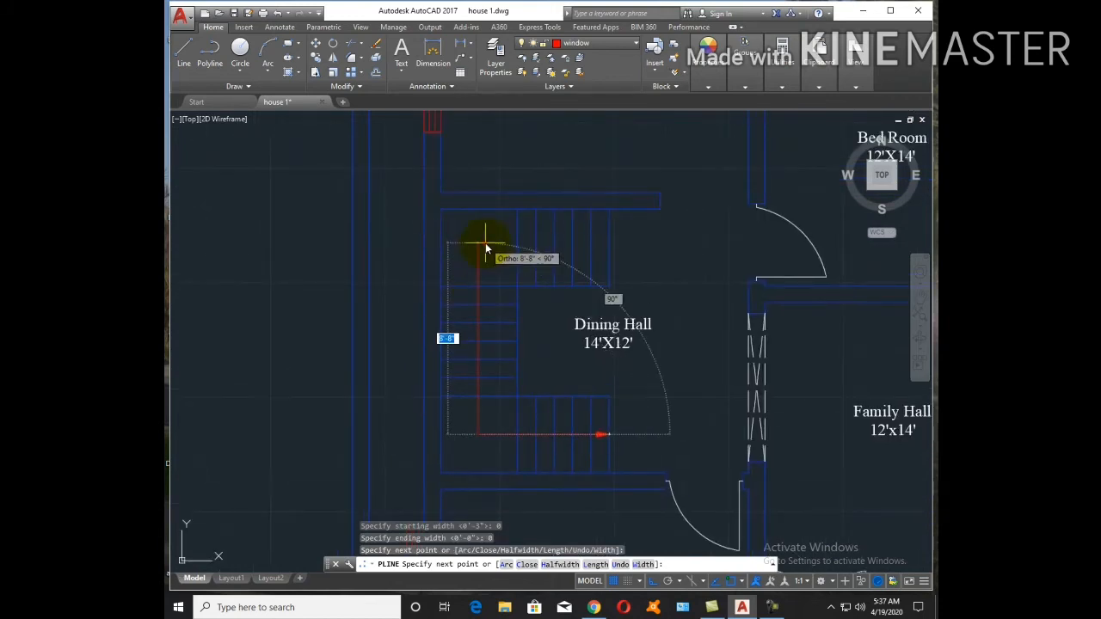
pyautogui.click(487, 250)
pyautogui.click(609, 243)
pyautogui.press('Escape')
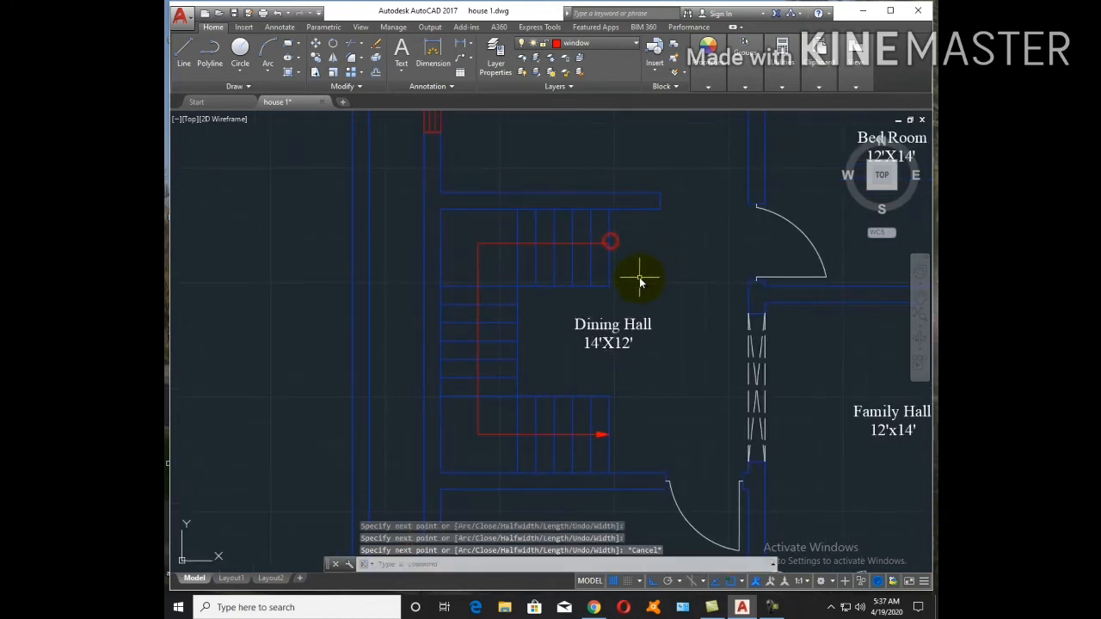
# Change the stair direction arrow to layer 0
pyautogui.click(602, 435)
pyautogui.click(615, 45)
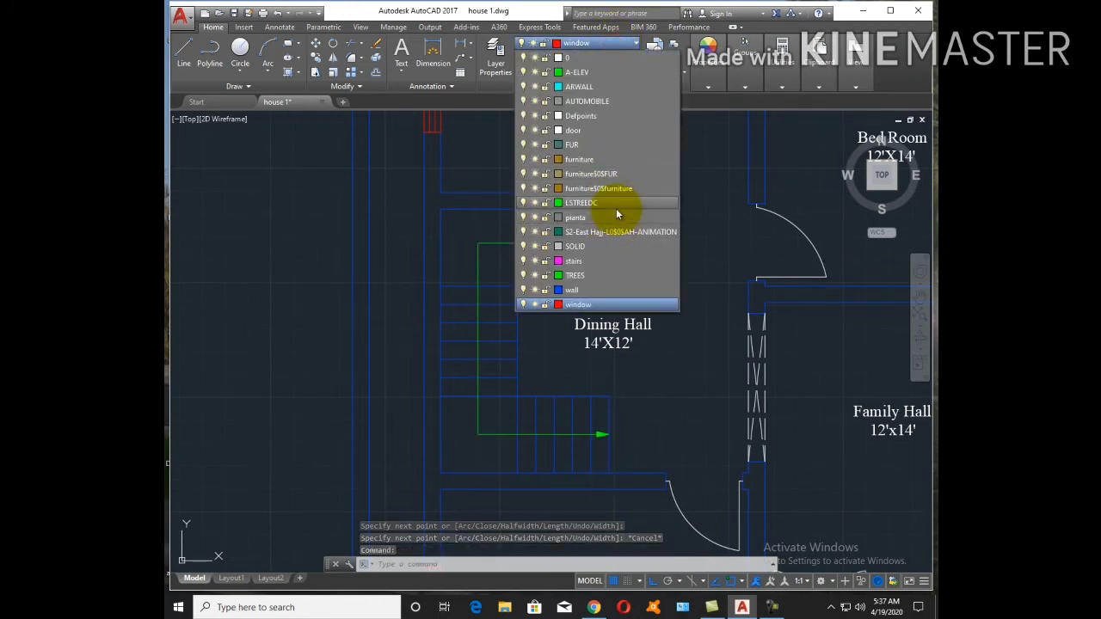
pyautogui.click(596, 59)
pyautogui.press('Escape')
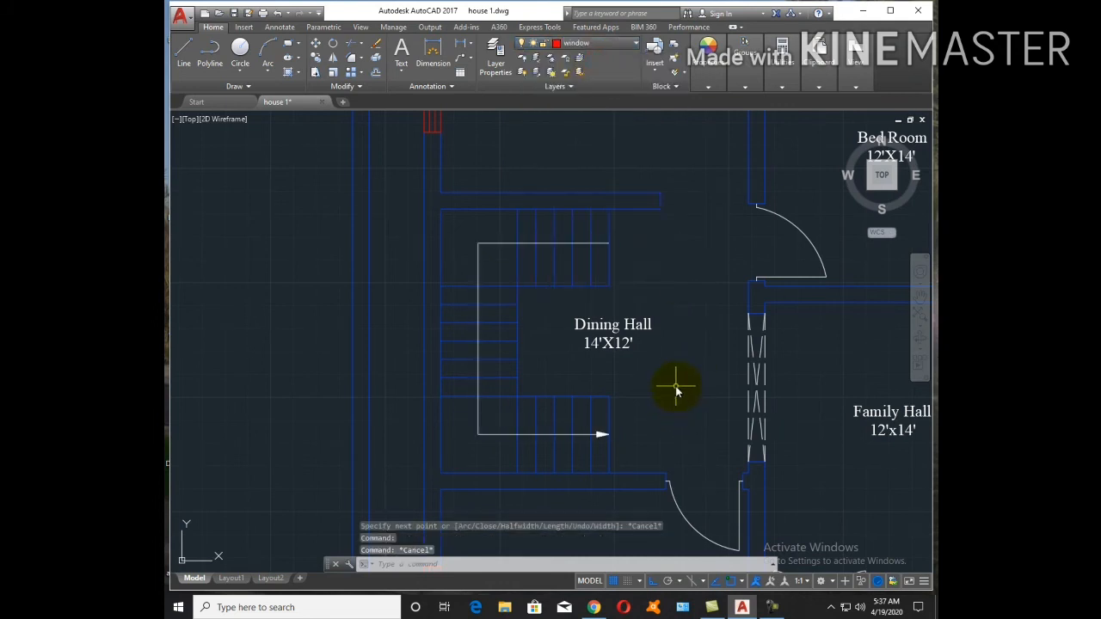
# Copy the Dining Hall's 14'X12' text to the open space beside the upper stair flight
pyautogui.press('Return')
pyautogui.click(621, 350)
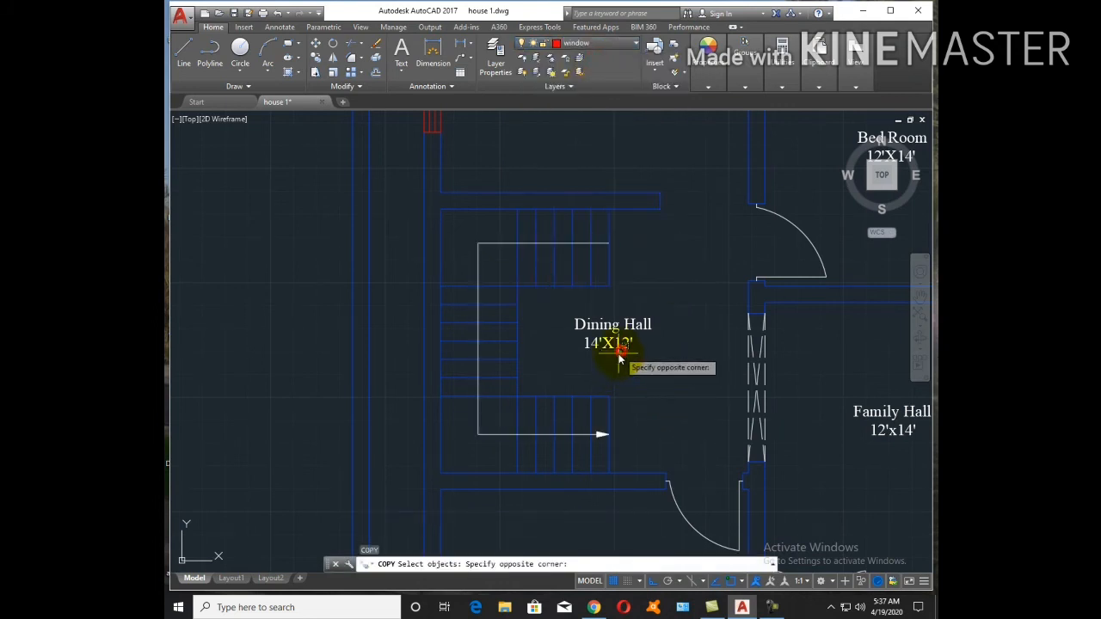
pyautogui.click(614, 371)
pyautogui.press('Return')
pyautogui.click(613, 371)
pyautogui.press('F8')
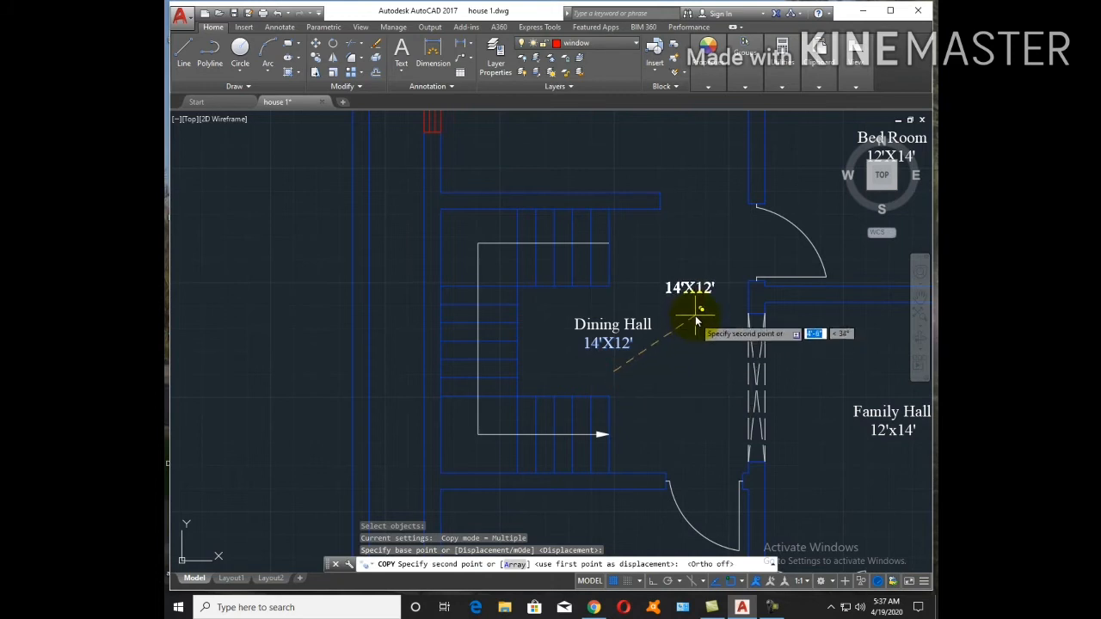
pyautogui.click(684, 277)
pyautogui.press('Escape')
pyautogui.press('Escape')
pyautogui.press('Escape')
pyautogui.press('Escape')
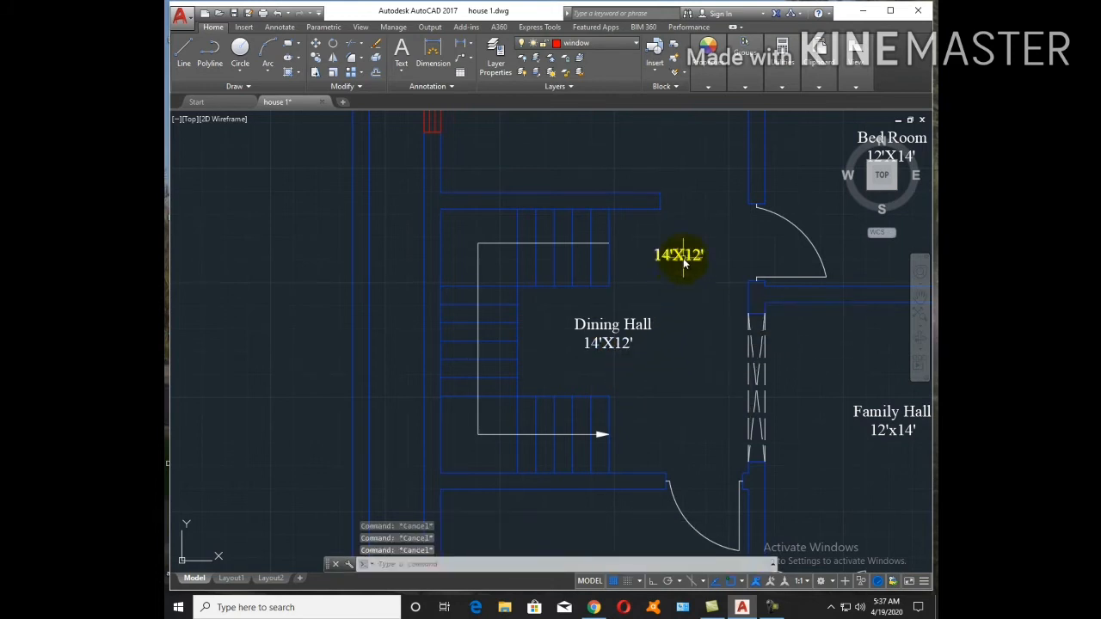
# Change the copied dimension text to UP
pyautogui.doubleClick(682, 256)
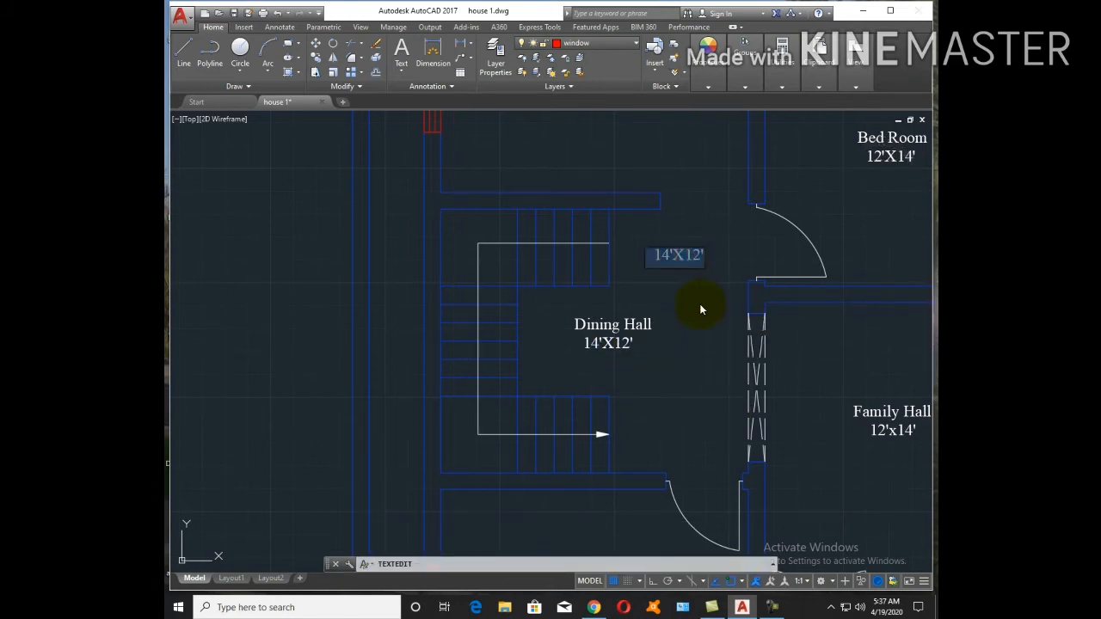
pyautogui.write('UP')
pyautogui.press('Return')
pyautogui.press('Escape')
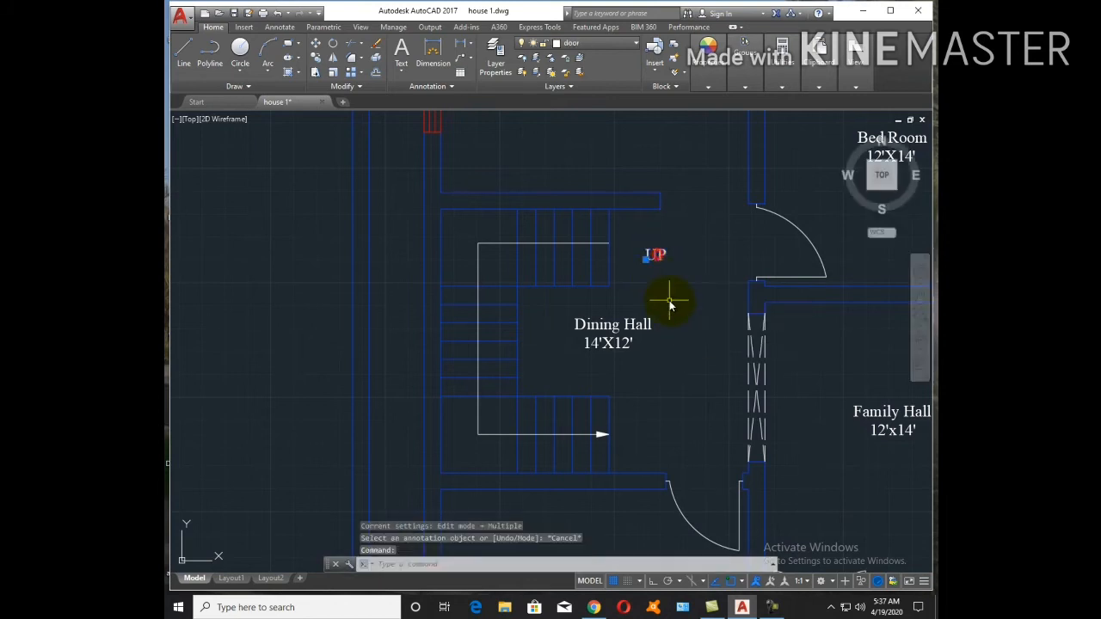
# Move the UP label next to the upper end of the stair arrow line
pyautogui.scroll(2, 657, 284)
pyautogui.write('m')
pyautogui.press('Return')
pyautogui.click(673, 279)
pyautogui.click(626, 262)
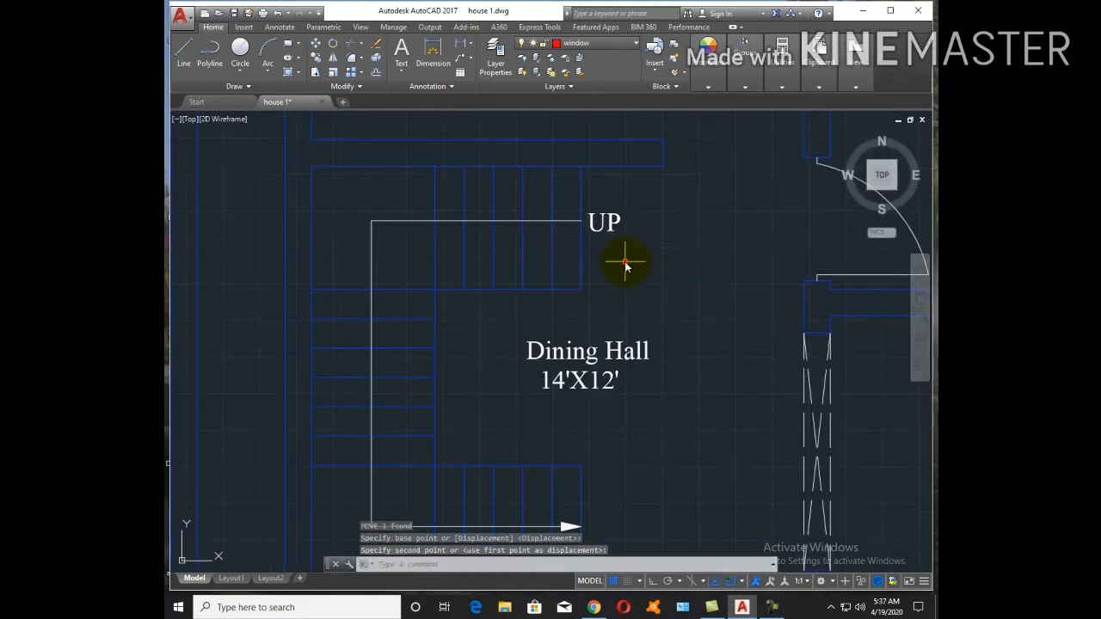
# Put all the stair tread and edge lines on the stairs layer and save the drawing
pyautogui.scroll(-6, 640, 243)
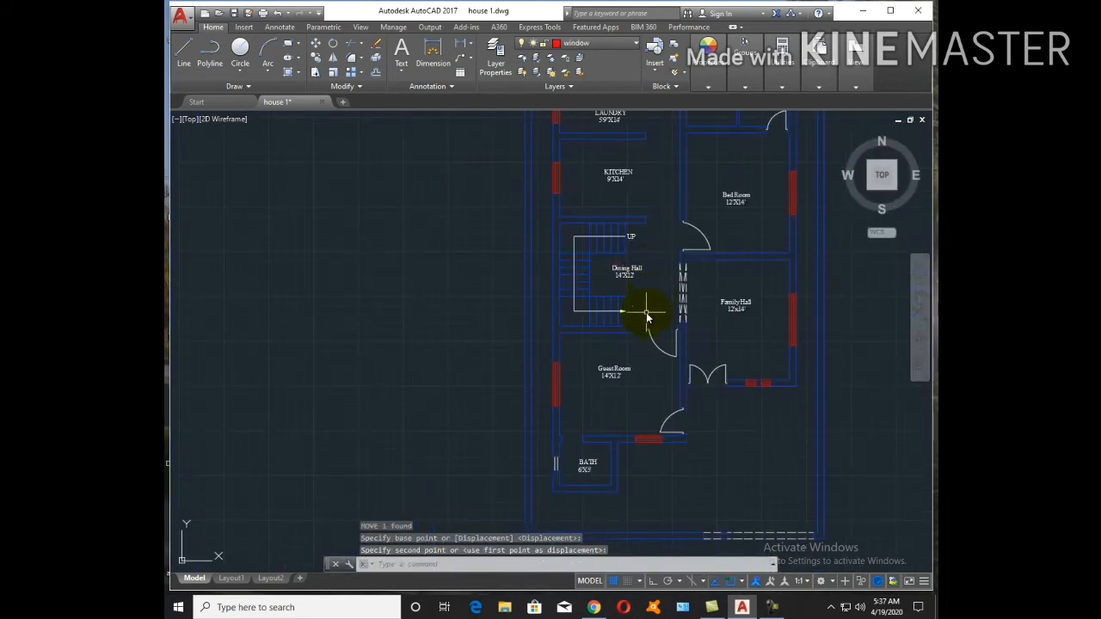
pyautogui.scroll(5, 636, 315)
pyautogui.click(631, 285)
pyautogui.click(493, 222)
pyautogui.moveTo(579, 203); pyautogui.dragTo(610, 286, button='middle')
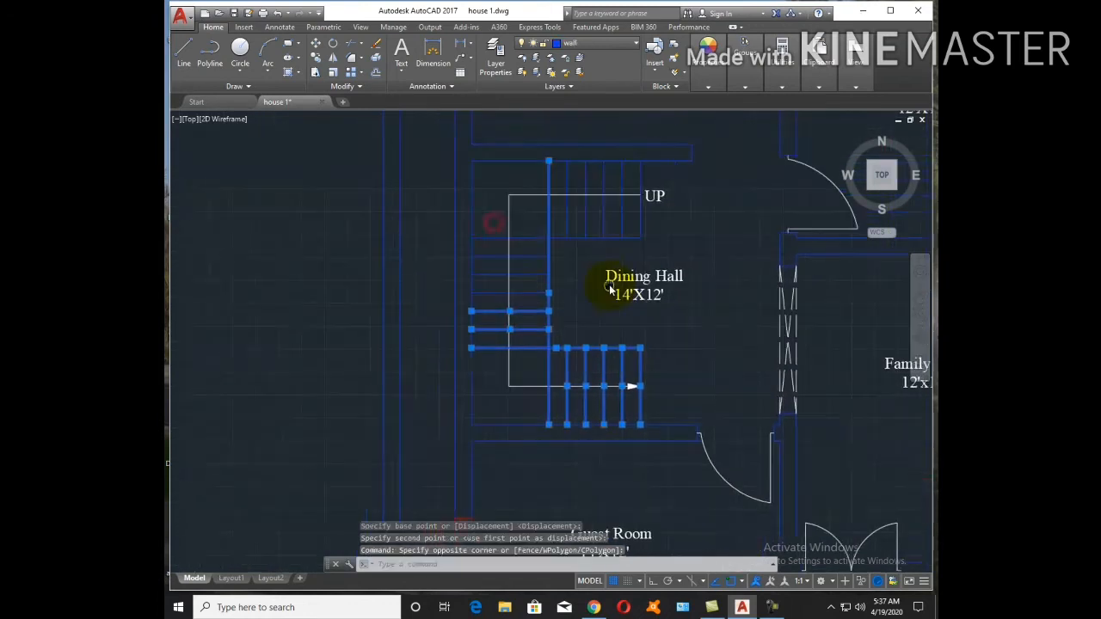
pyautogui.click(521, 225)
pyautogui.click(663, 226)
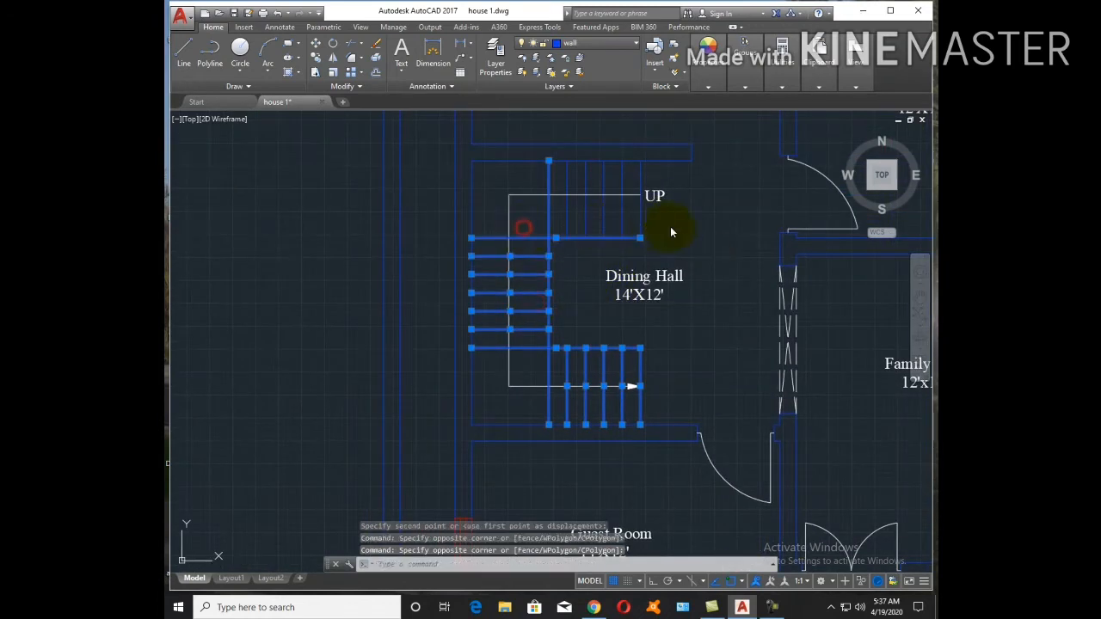
pyautogui.click(577, 225)
pyautogui.click(613, 50)
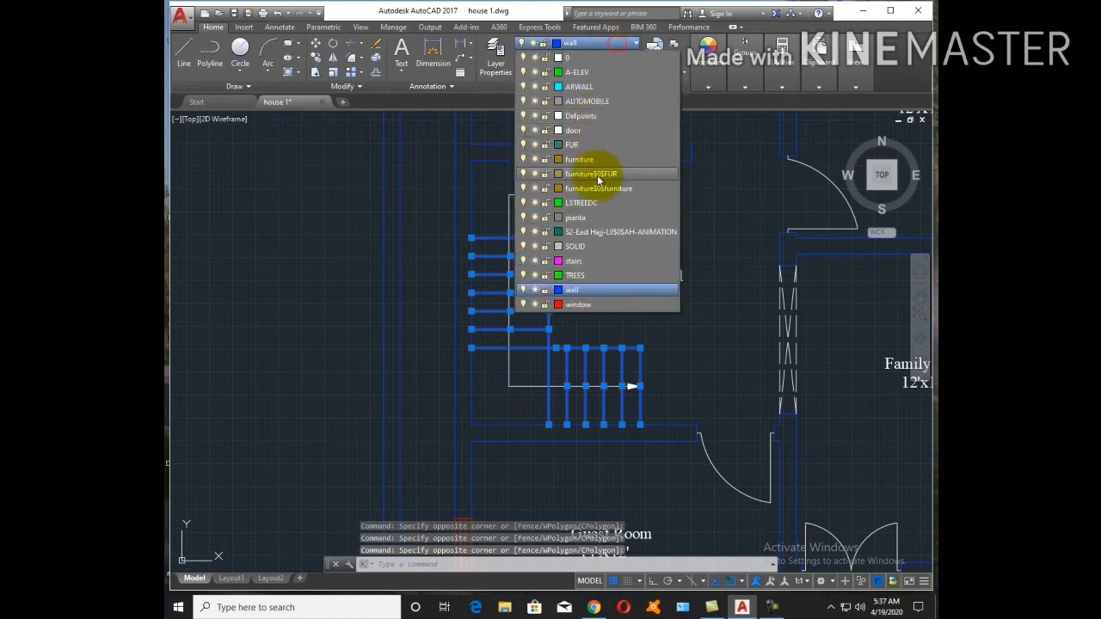
pyautogui.click(598, 290)
pyautogui.press('Escape')
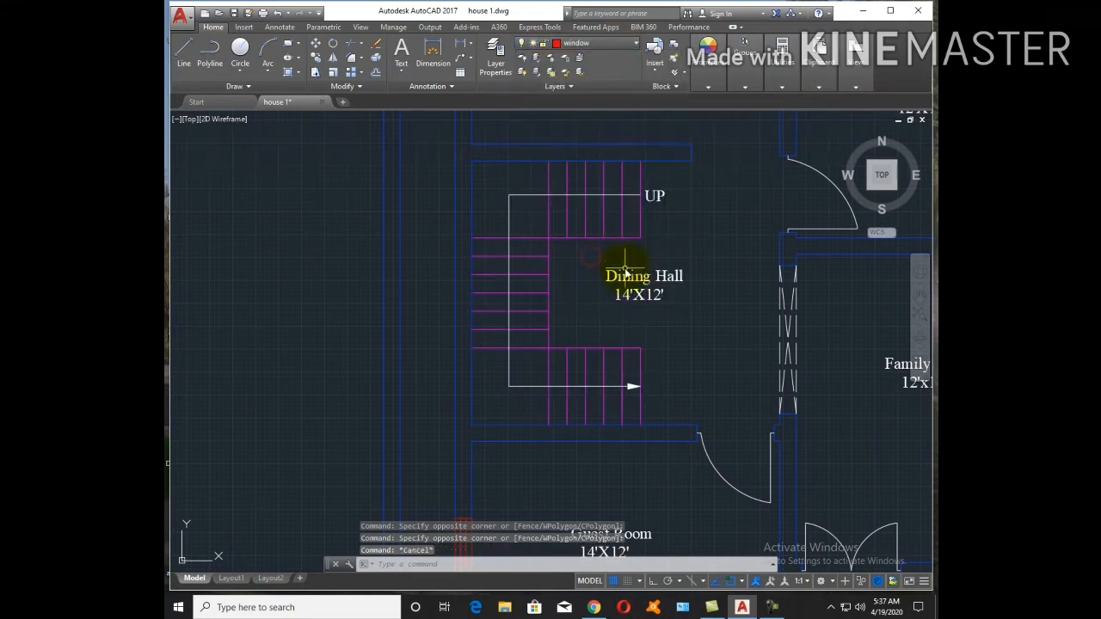
pyautogui.scroll(-8, 697, 323)
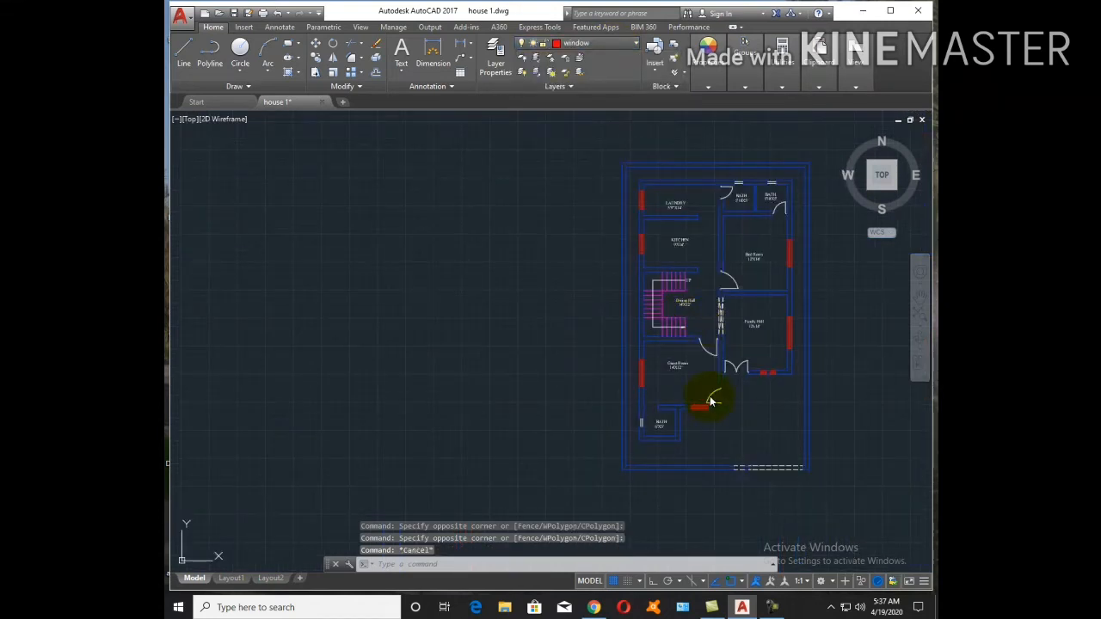
pyautogui.hotkey('ctrl', 's')
# Copy the double bed block from the furniture beside the plan into the upper part of the Bed Room
pyautogui.moveTo(764, 417); pyautogui.dragTo(499, 370, button='middle')
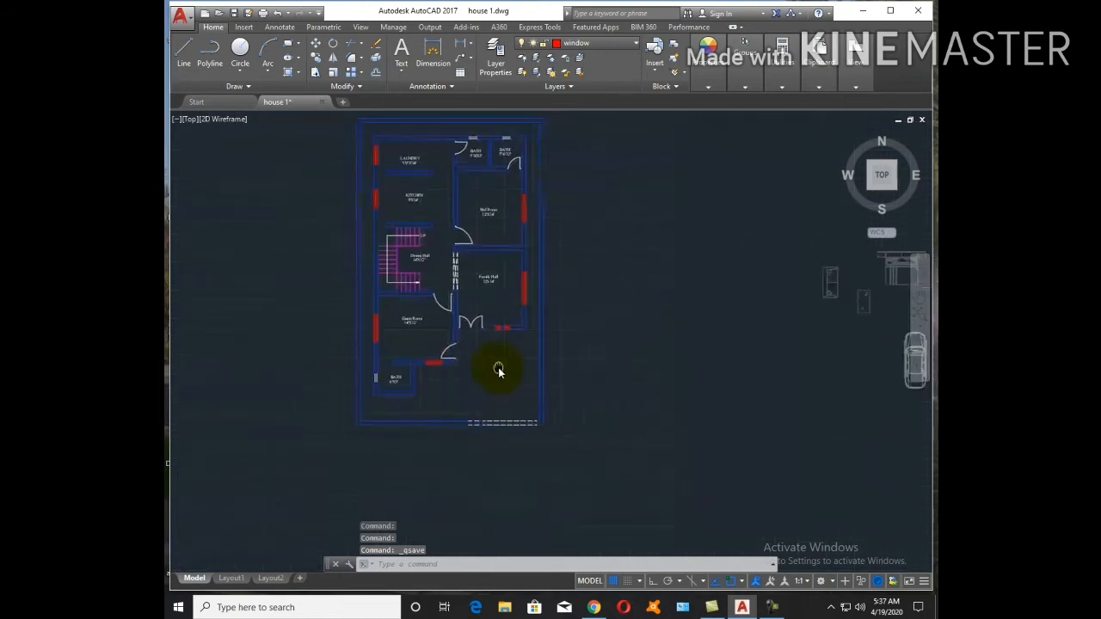
pyautogui.moveTo(808, 354); pyautogui.dragTo(727, 383, button='middle')
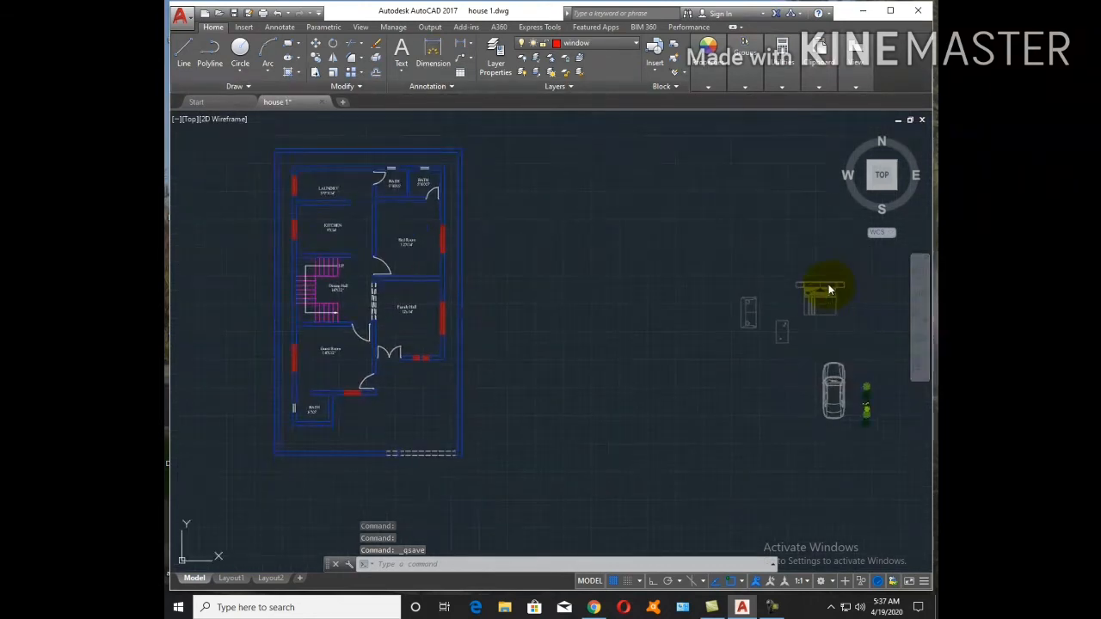
pyautogui.write('CO')
pyautogui.press('Return')
pyautogui.scroll(6, 828, 285)
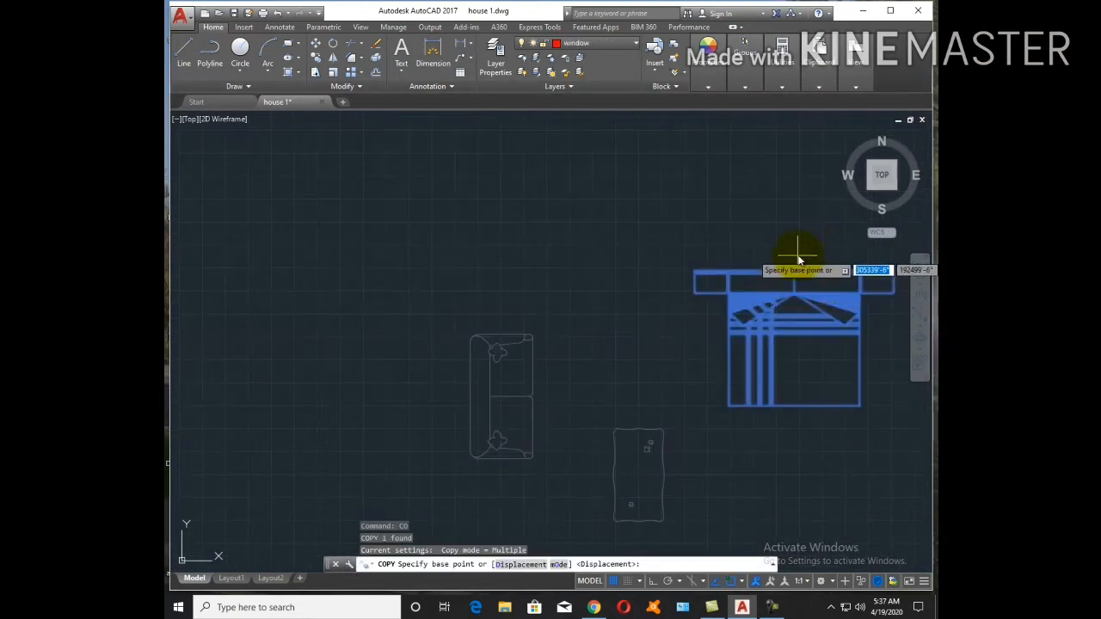
pyautogui.click(797, 269)
pyautogui.scroll(-6, 799, 234)
pyautogui.moveTo(516, 308); pyautogui.dragTo(738, 349, button='middle')
pyautogui.scroll(6, 599, 221)
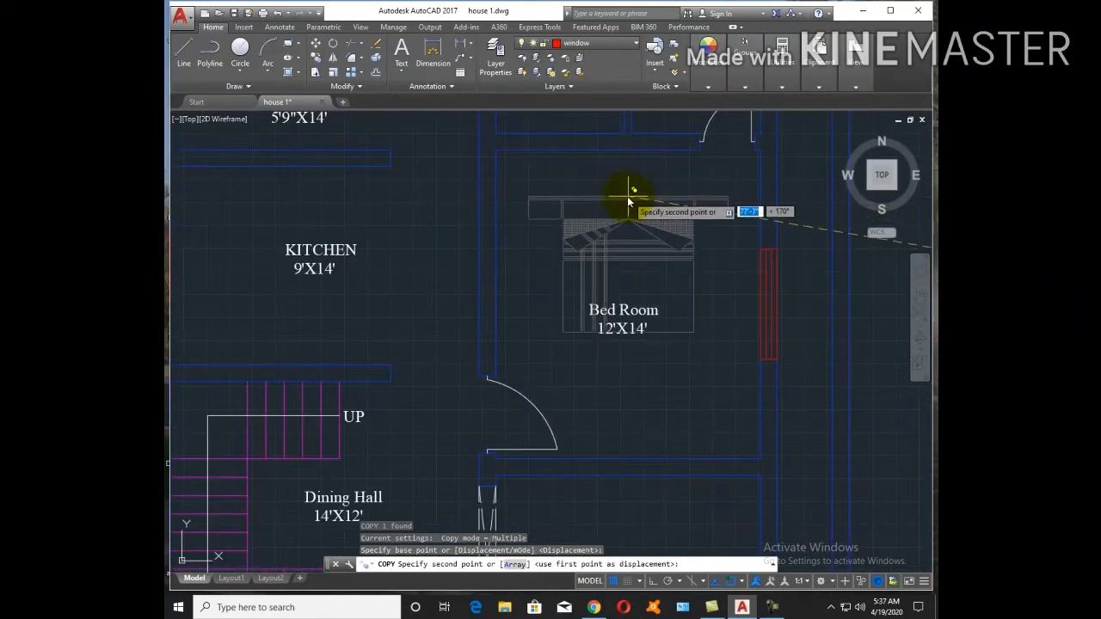
pyautogui.click(620, 186)
pyautogui.press('Escape')
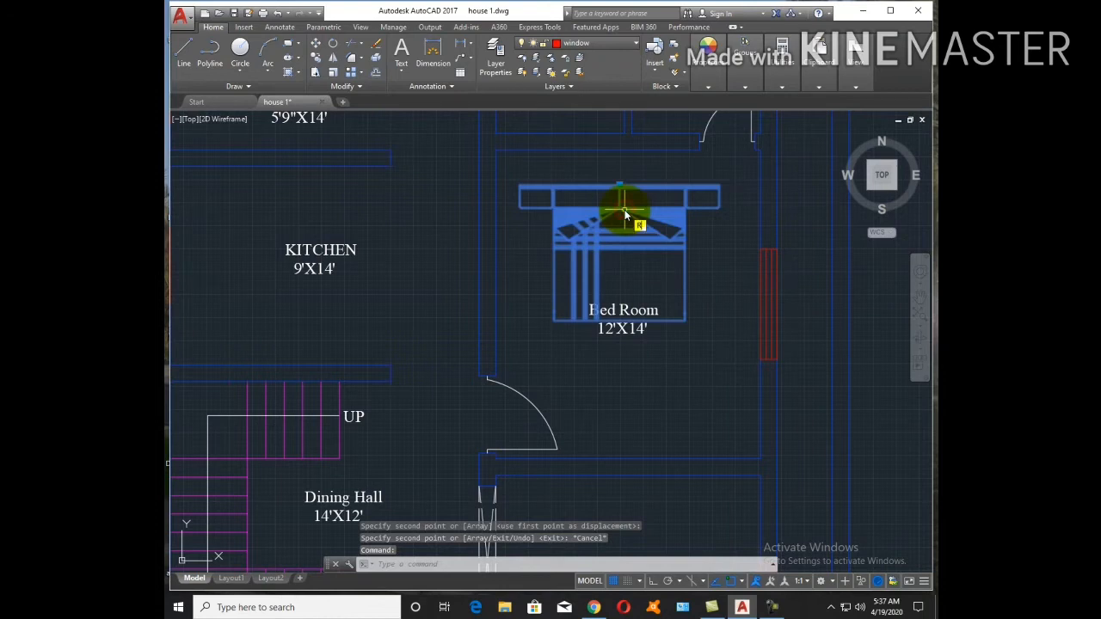
# Rotate the copied bed 90 degrees counterclockwise so its headboard faces the kitchen-side wall
pyautogui.write('RO')
pyautogui.press('Return')
pyautogui.click(628, 258)
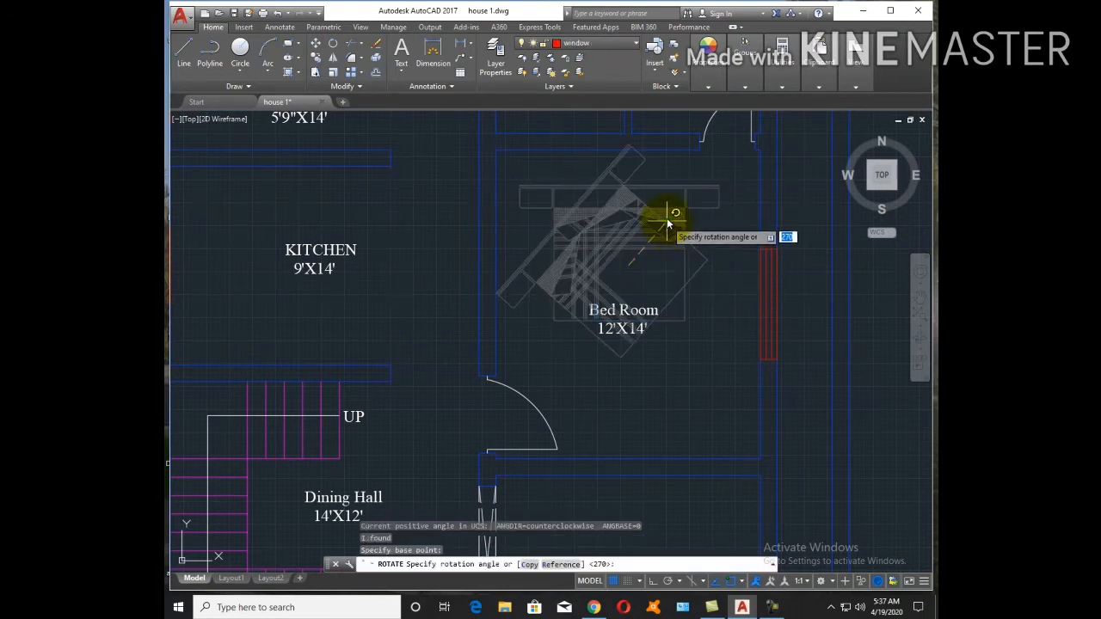
pyautogui.click(667, 172)
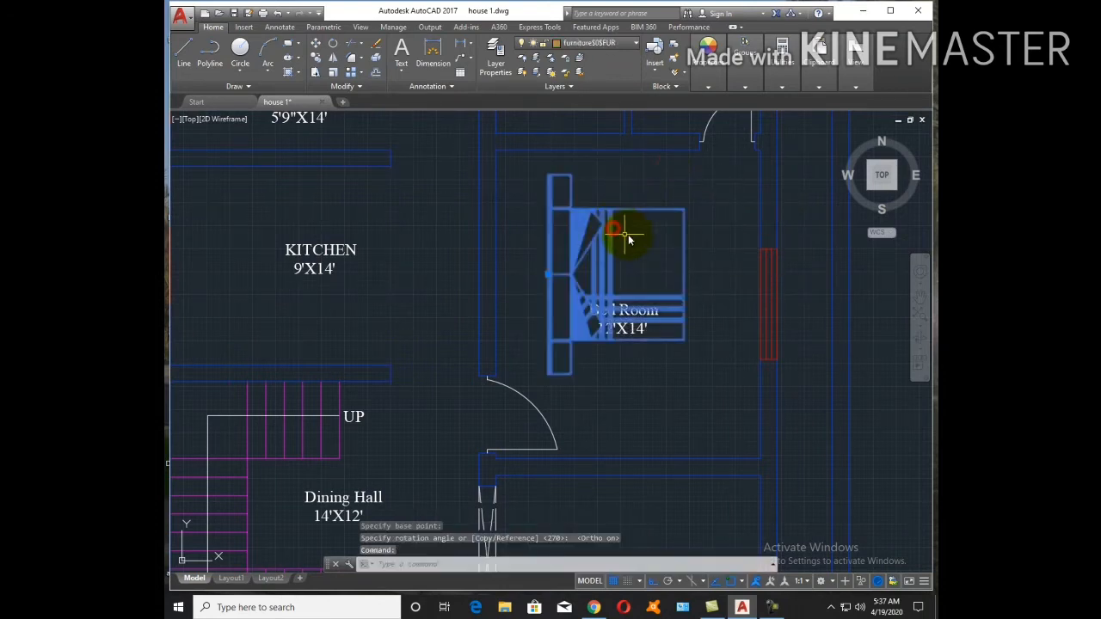
# Move the bed's headboard against the kitchen-side wall and shift the bed slightly down along that wall
pyautogui.press('Return')
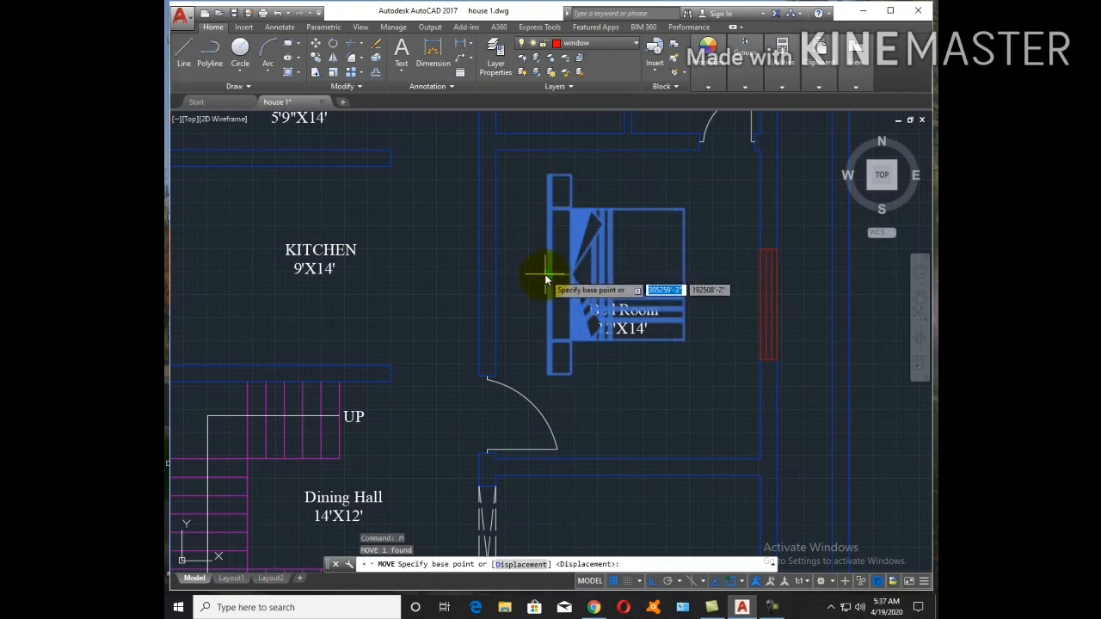
pyautogui.click(544, 276)
pyautogui.click(496, 242)
pyautogui.click(565, 258)
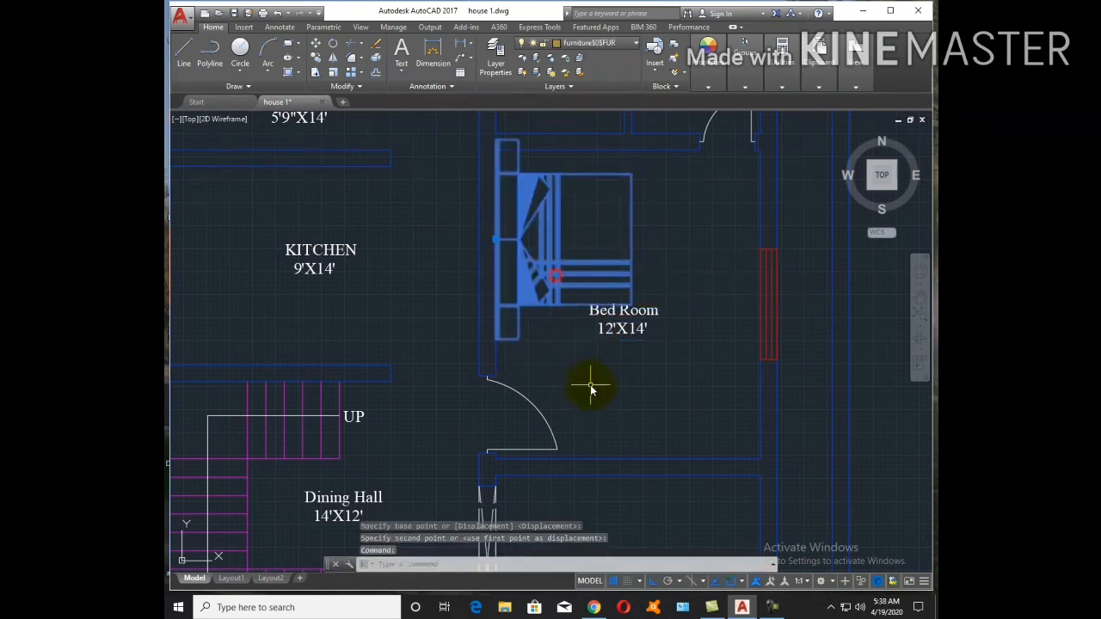
pyautogui.press('Return')
pyautogui.click(708, 389)
pyautogui.click(708, 402)
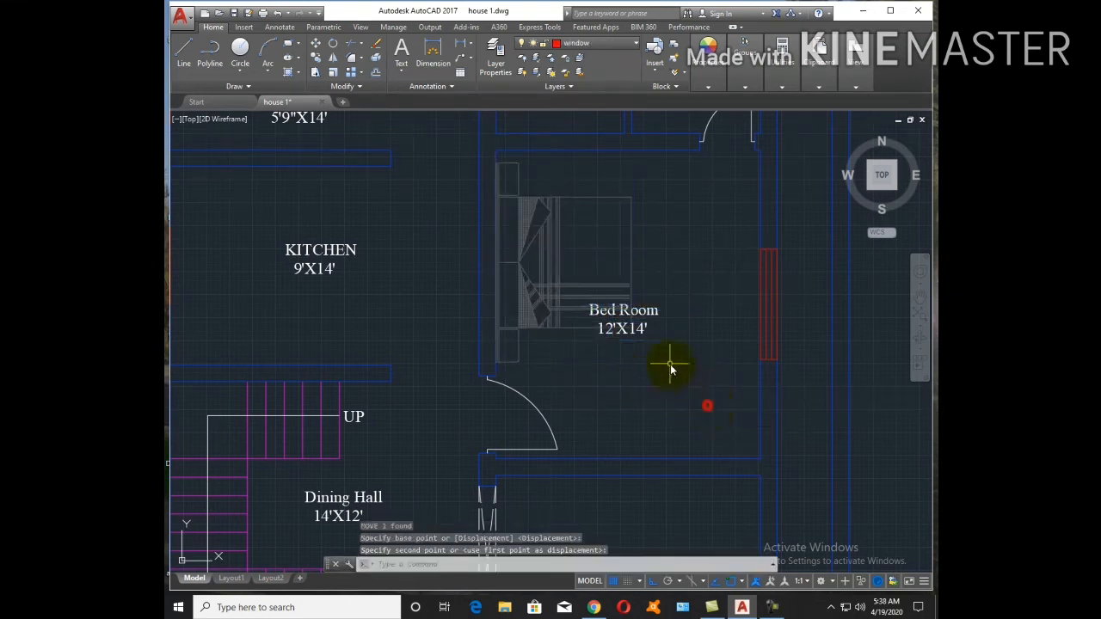
# Move the Bed Room name and its 12'X14' text clear of the bed, towards the window wall
pyautogui.click(669, 361)
pyautogui.click(645, 299)
pyautogui.press('Return')
pyautogui.click(633, 392)
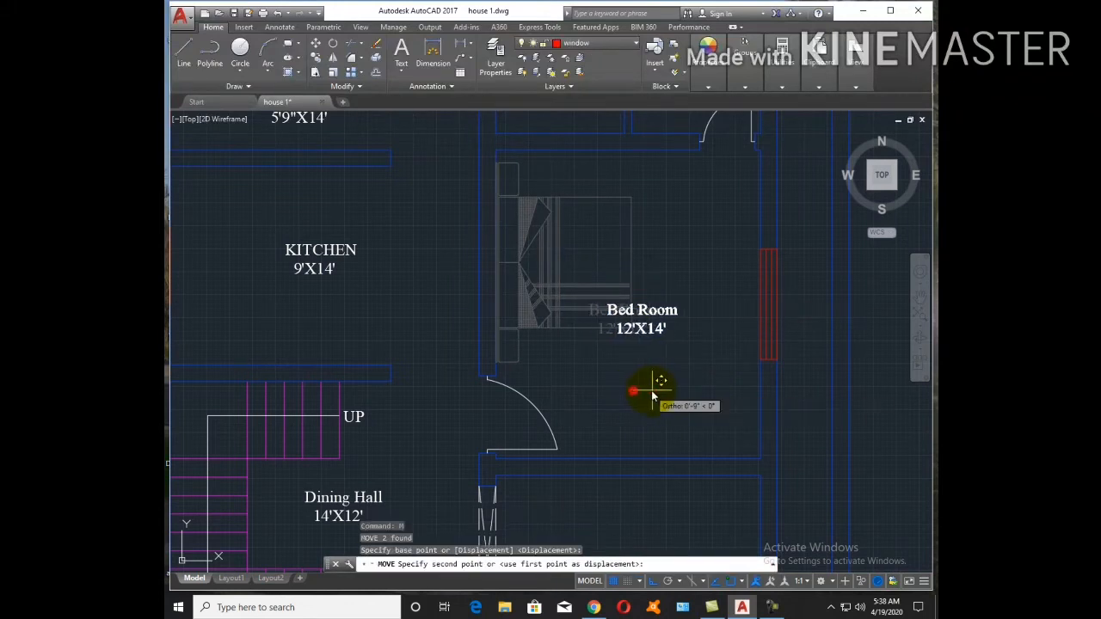
pyautogui.press('F8')
pyautogui.click(690, 344)
# Copy the two-seat sofa block to the open space between the furniture blocks and the floor plan
pyautogui.scroll(-8, 690, 344)
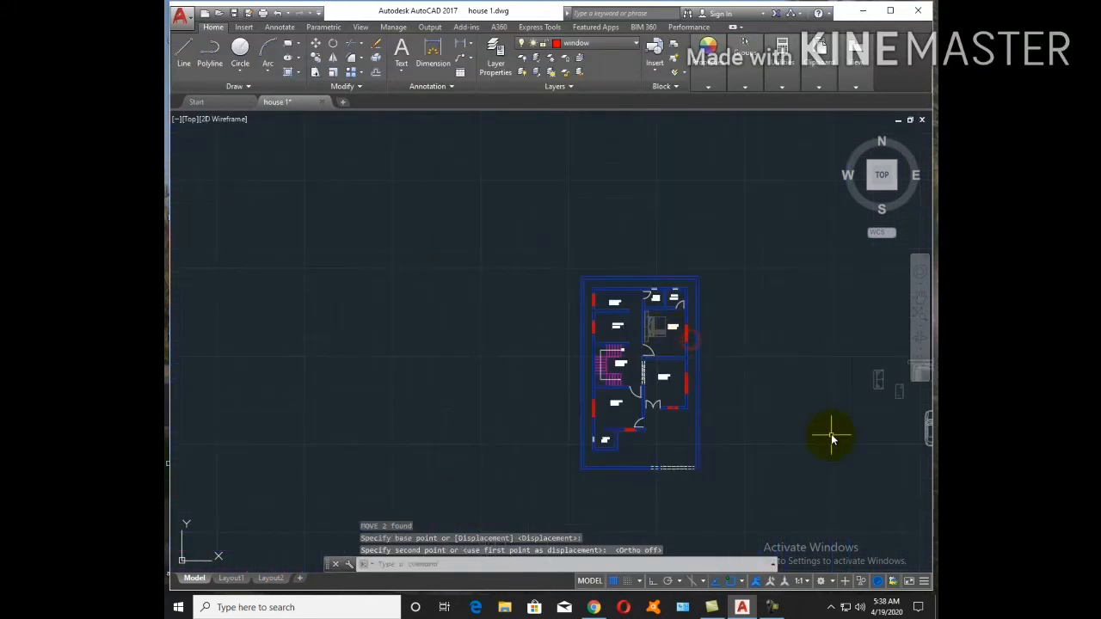
pyautogui.moveTo(900, 408); pyautogui.dragTo(676, 391, button='middle')
pyautogui.scroll(4, 676, 397)
pyautogui.click(618, 391)
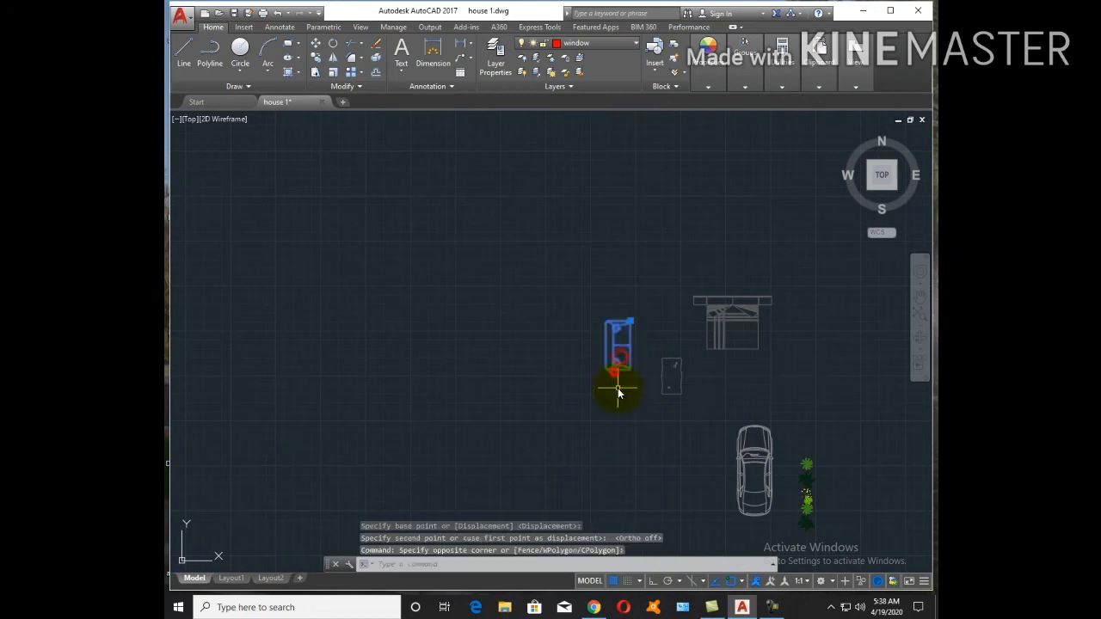
pyautogui.write('CO')
pyautogui.press('Return')
pyautogui.click(641, 405)
pyautogui.moveTo(554, 432); pyautogui.dragTo(784, 435, button='middle')
pyautogui.click(628, 437)
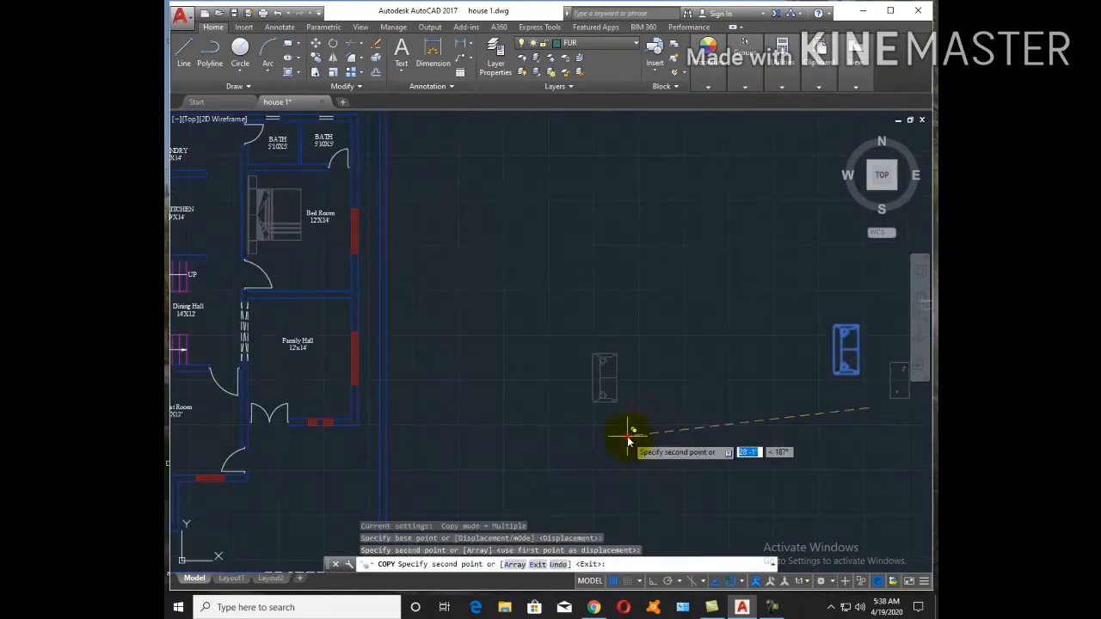
pyautogui.press('Escape')
# Rotate the copied sofa 90 degrees counterclockwise so its backrest faces down
pyautogui.press('Return')
pyautogui.click(642, 438)
pyautogui.click(582, 363)
pyautogui.press('Return')
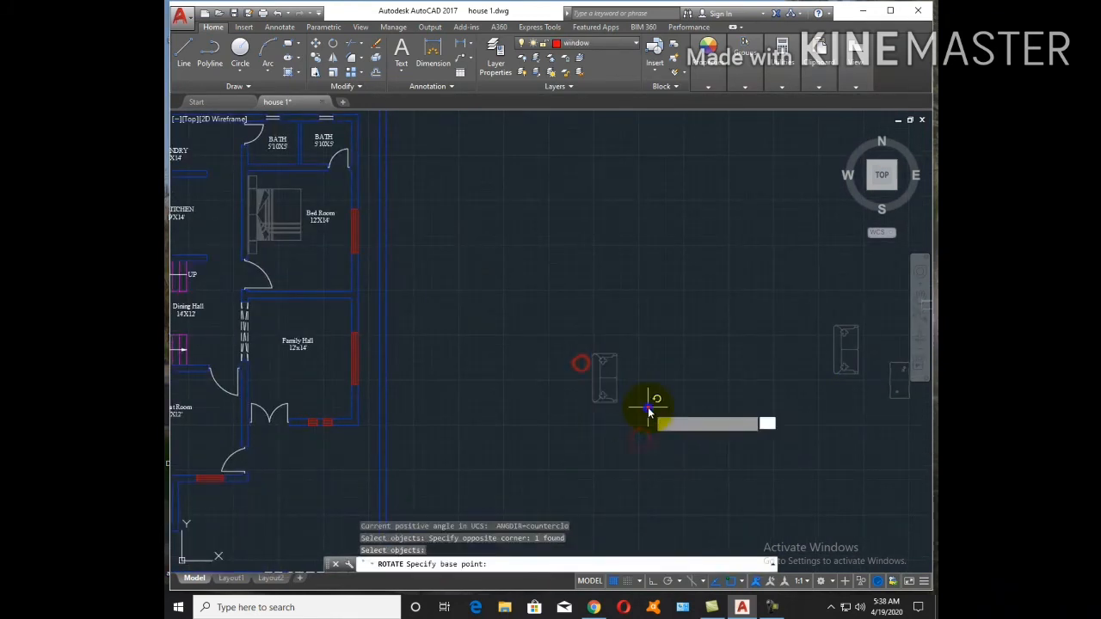
pyautogui.click(648, 408)
pyautogui.press('F8')
pyautogui.press('Escape')
# Move the rotated sofa by its back midpoint onto the Bed Room's lower wall, between the door and the window wall
pyautogui.click(642, 481)
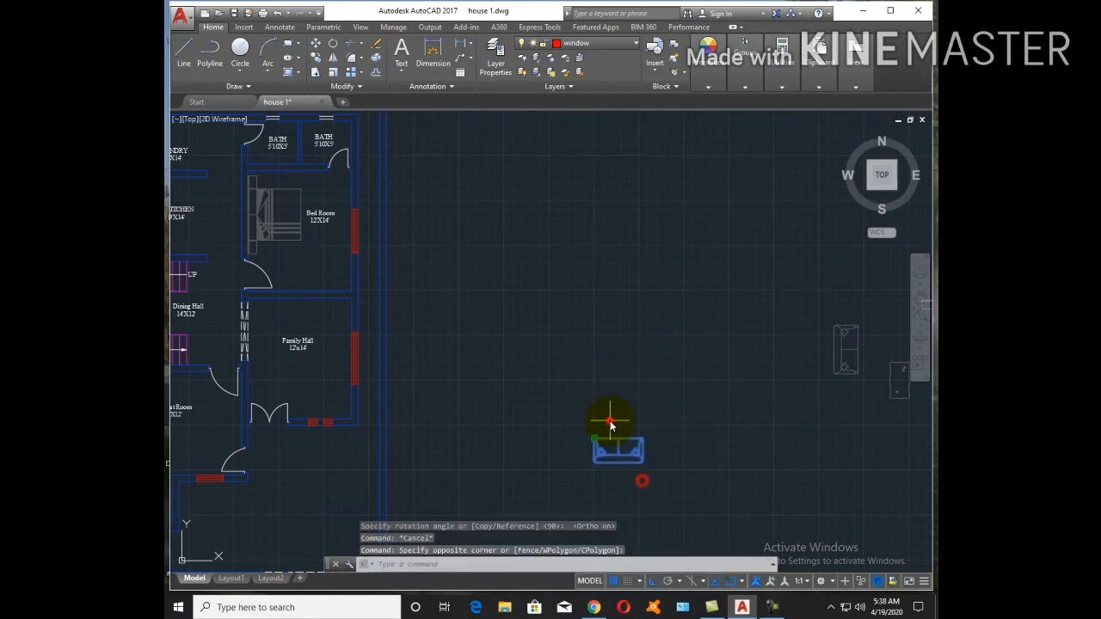
pyautogui.click(635, 462)
pyautogui.write('M')
pyautogui.press('Return')
pyautogui.click(614, 463)
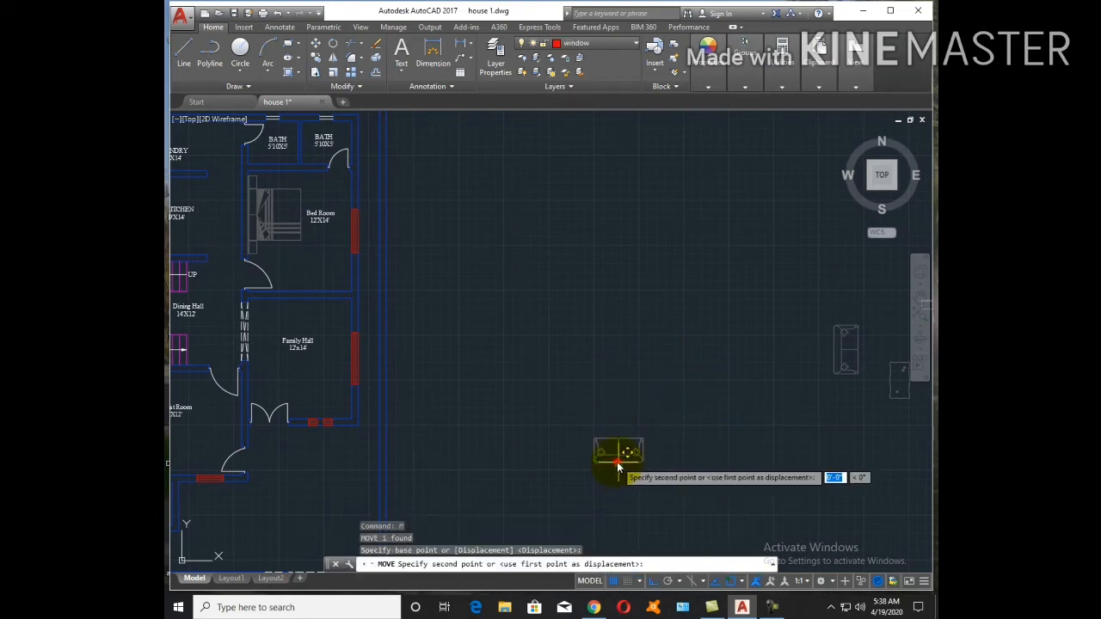
pyautogui.scroll(-5, 480, 469)
pyautogui.press('F8')
pyautogui.scroll(7, 505, 308)
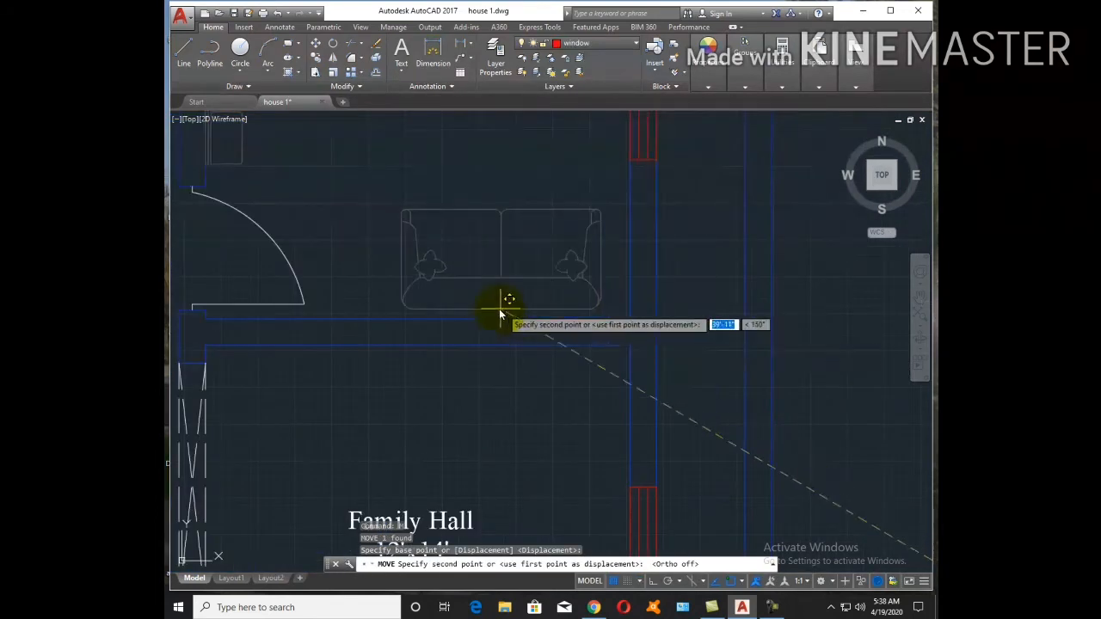
pyautogui.click(464, 318)
# Copy the original two-seat sofa block again to the open space near the floor plan
pyautogui.scroll(-8, 516, 304)
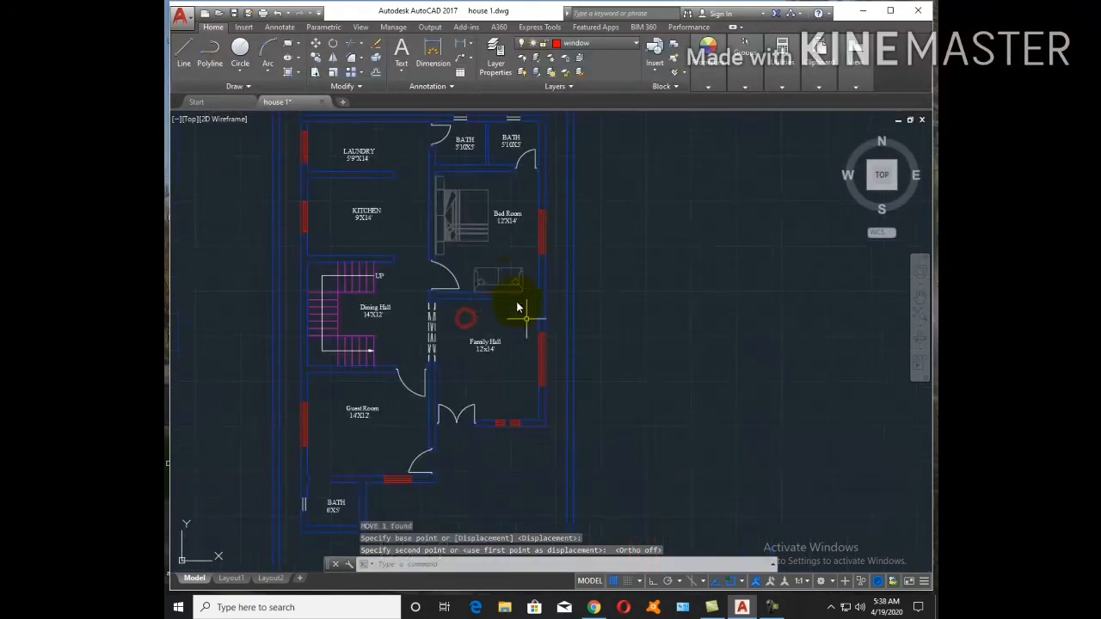
pyautogui.scroll(5, 627, 392)
pyautogui.click(560, 318)
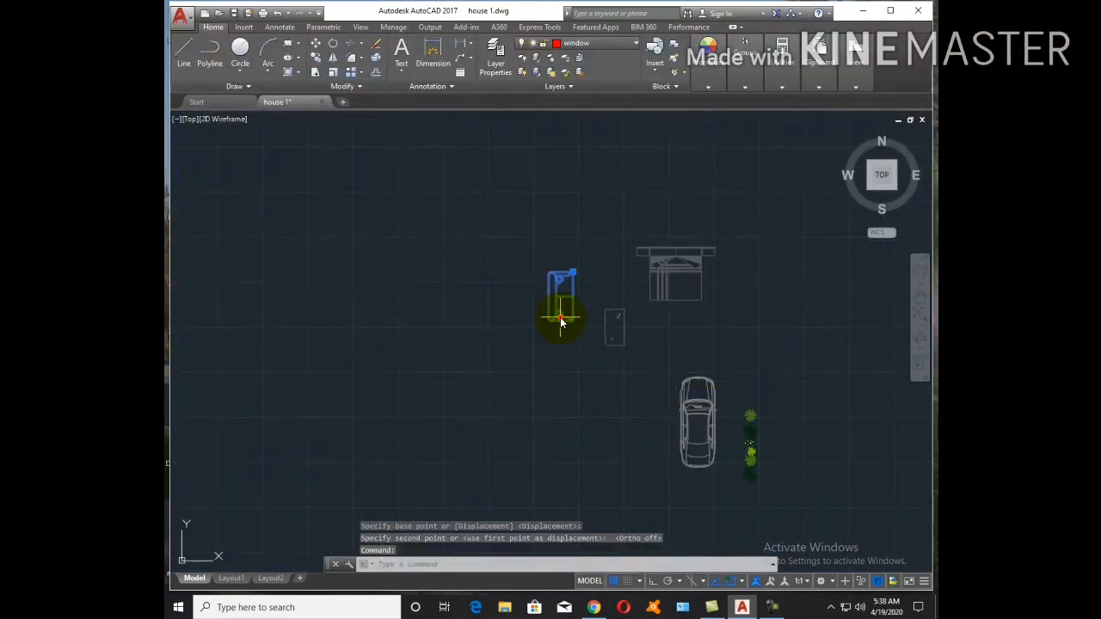
pyautogui.scroll(-5, 583, 385)
pyautogui.scroll(-3, 577, 382)
pyautogui.scroll(5, 572, 377)
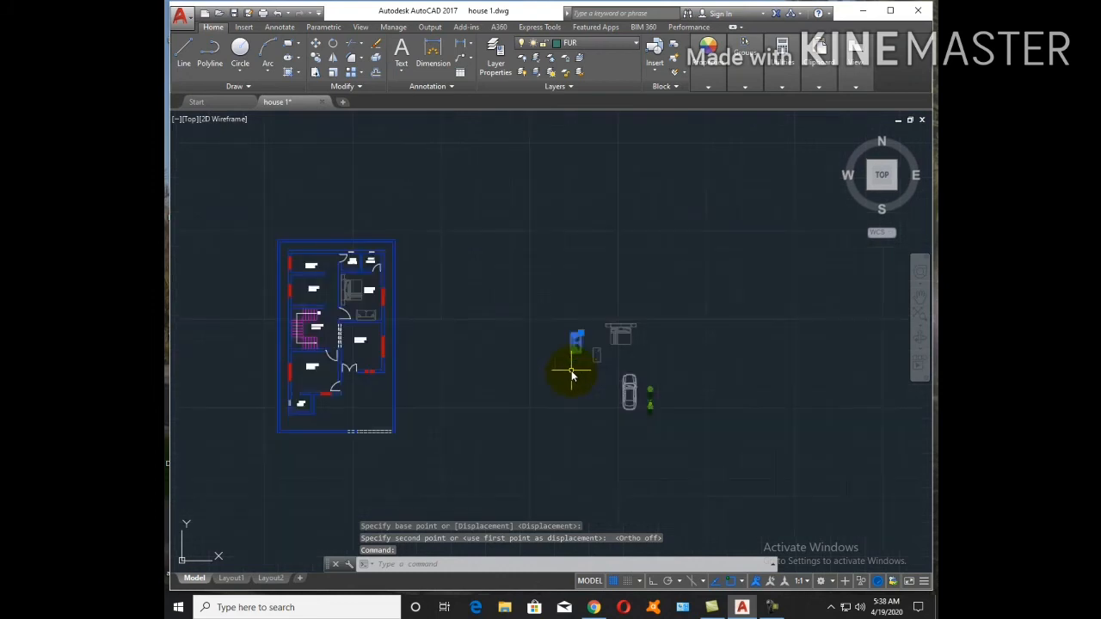
pyautogui.press('Return')
pyautogui.scroll(6, 571, 372)
pyautogui.click(614, 311)
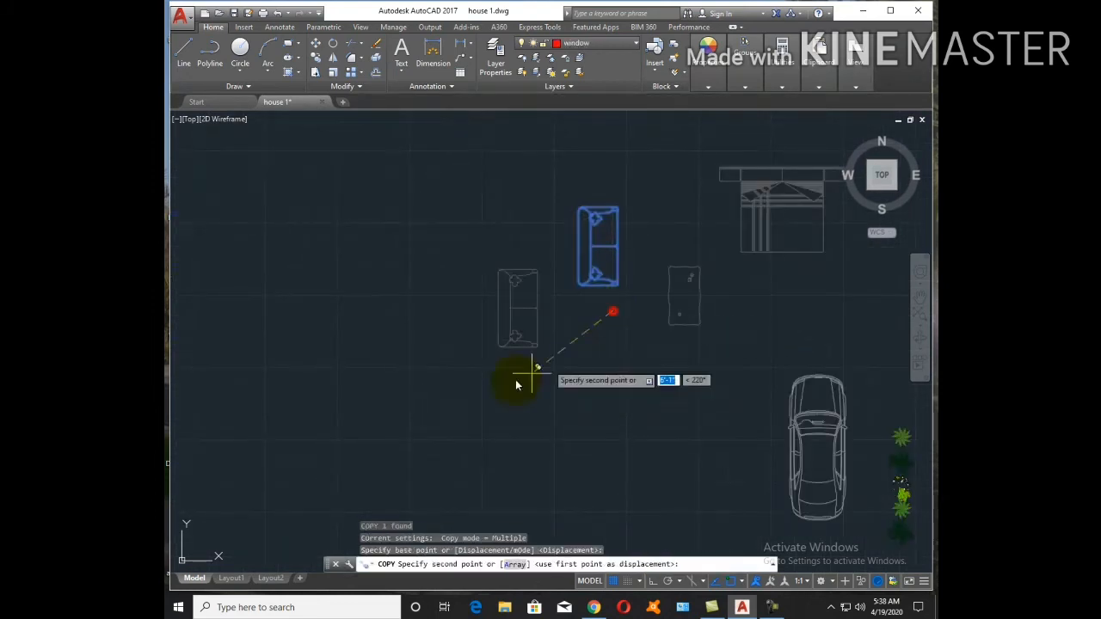
pyautogui.moveTo(487, 386); pyautogui.dragTo(767, 300, button='middle')
pyautogui.scroll(-4, 622, 327)
pyautogui.click(516, 349)
pyautogui.press('Escape')
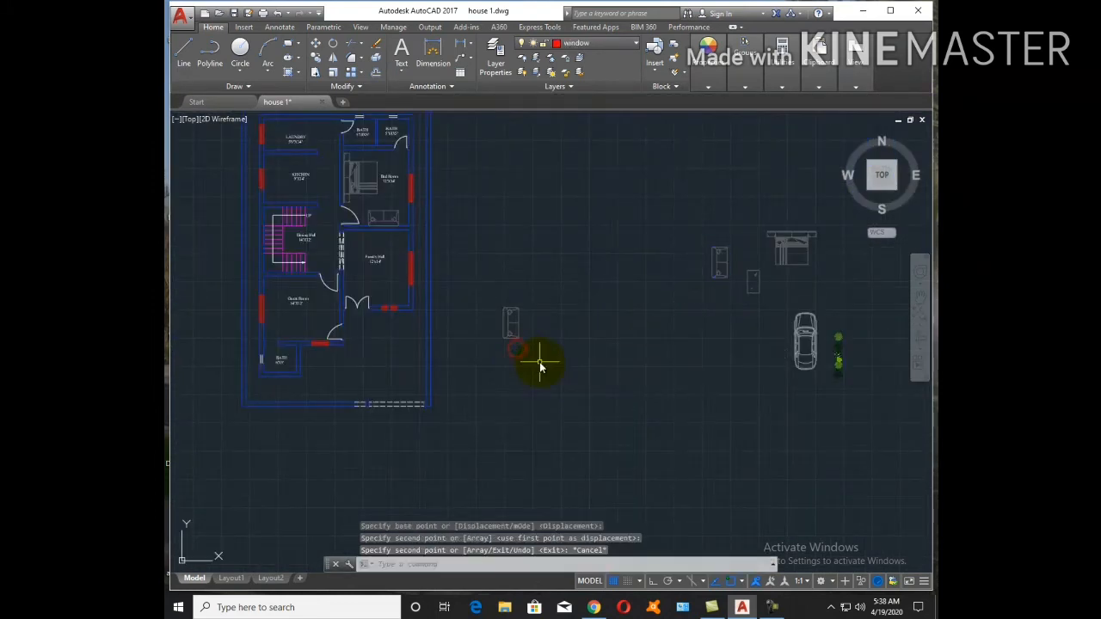
# Rotate the second sofa copy 180 degrees so its backrest faces right
pyautogui.press('Return')
pyautogui.click(514, 339)
pyautogui.press('Return')
pyautogui.click(547, 323)
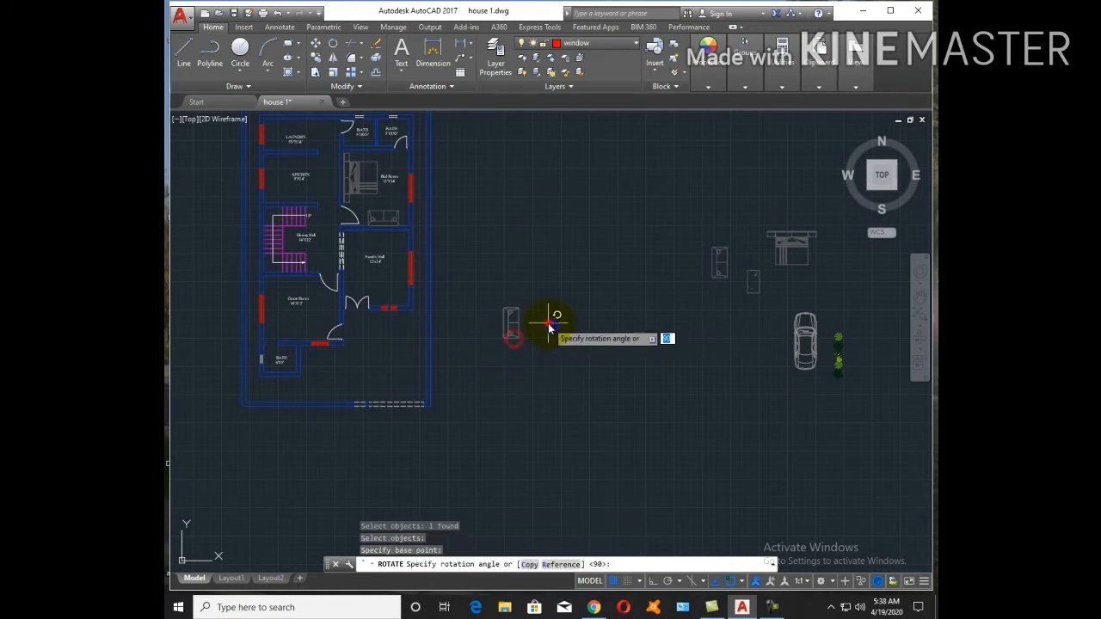
pyautogui.press('F8')
pyautogui.click(508, 352)
pyautogui.press('Escape')
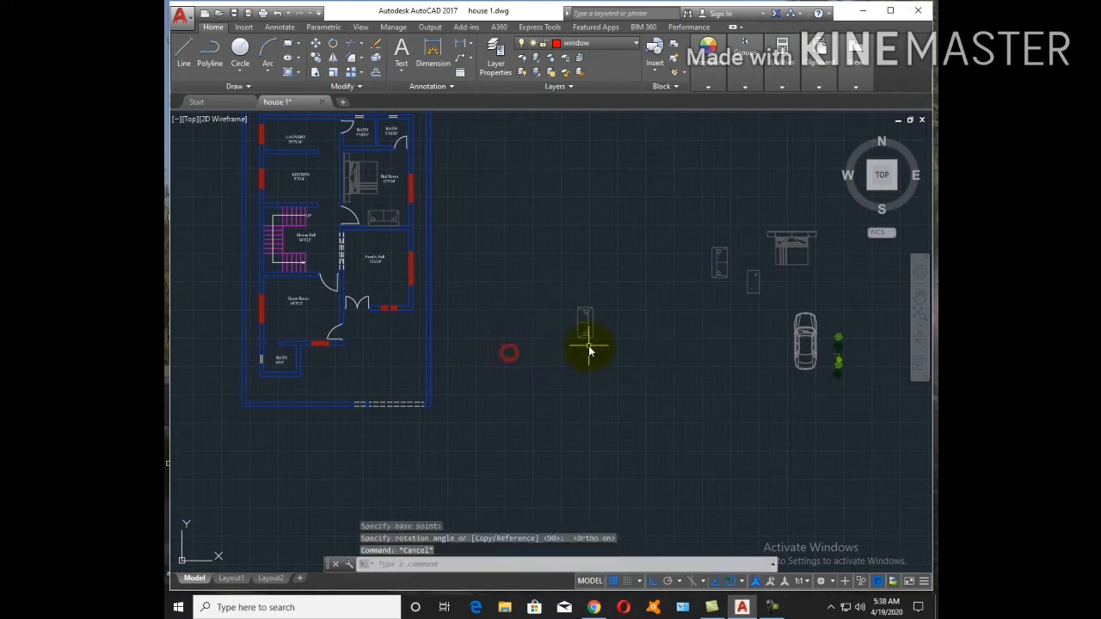
# Move the second sofa by its back midpoint against the Family Hall's window on the outer side wall
pyautogui.click(586, 339)
pyautogui.write('m')
pyautogui.press('Return')
pyautogui.scroll(4, 589, 344)
pyautogui.click(597, 300)
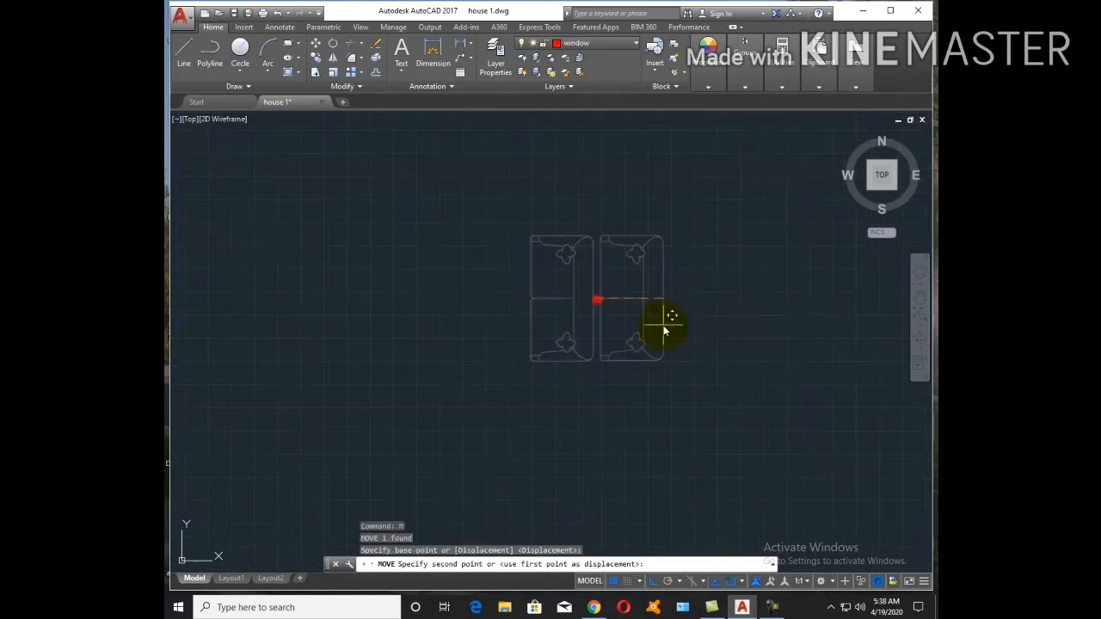
pyautogui.press('F8')
pyautogui.scroll(-6, 652, 339)
pyautogui.scroll(6, 542, 349)
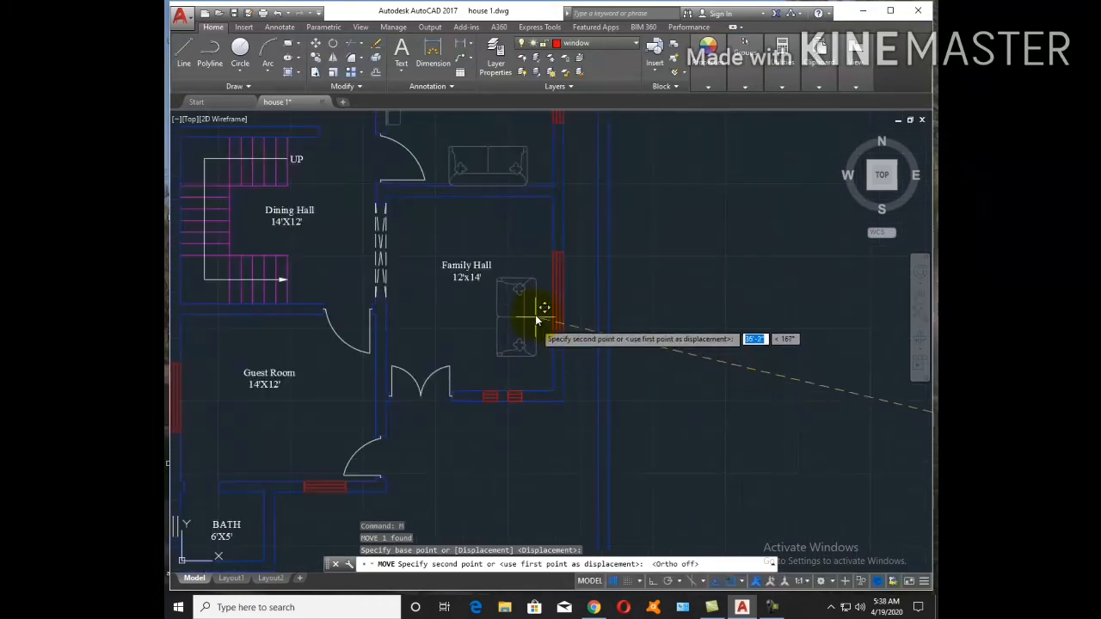
pyautogui.click(574, 276)
pyautogui.scroll(-5, 508, 271)
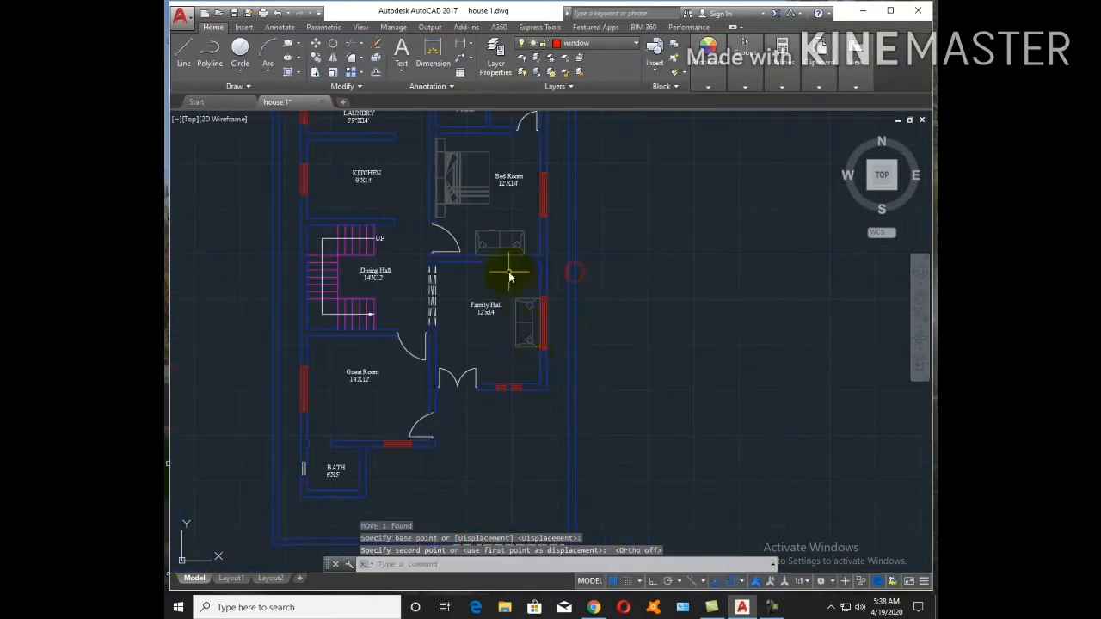
pyautogui.press('Return')
pyautogui.click(501, 235)
pyautogui.press('Return')
pyautogui.press('Escape')
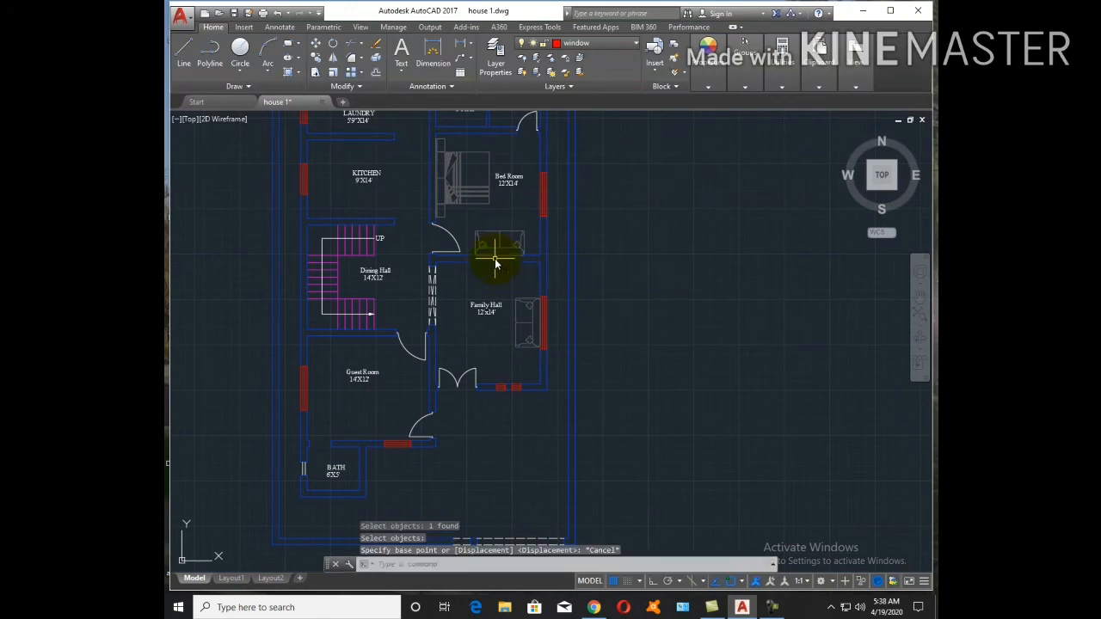
# Copy the Bed Room sofa down to the Family Hall's lower wall, with its back against the small windows
pyautogui.write('co')
pyautogui.press('Return')
pyautogui.click(499, 245)
pyautogui.press('Return')
pyautogui.scroll(4, 503, 253)
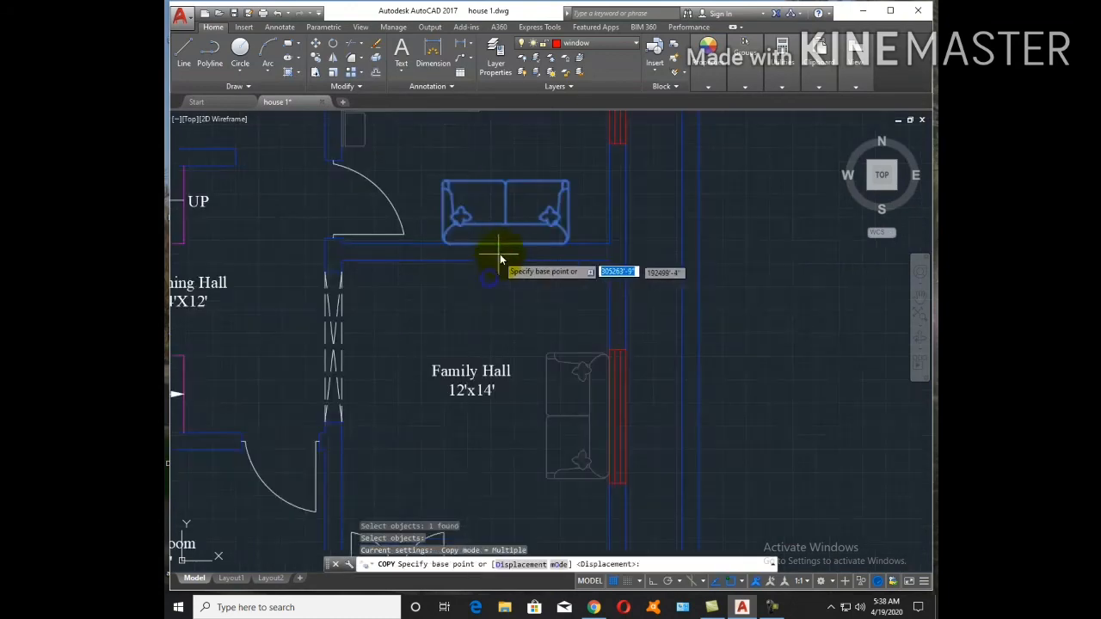
pyautogui.click(504, 246)
pyautogui.moveTo(534, 457); pyautogui.dragTo(517, 257, button='middle')
pyautogui.scroll(2, 525, 356)
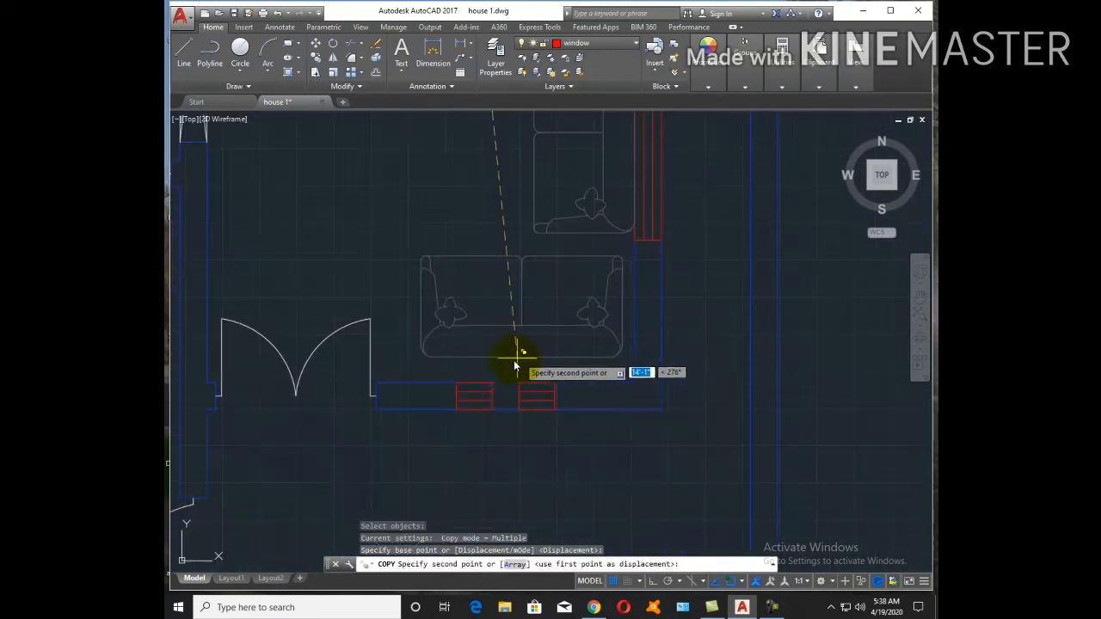
pyautogui.click(493, 376)
pyautogui.press('Escape')
# Move the Family Hall's side-wall sofa straight up along the wall, farther from the lower sofa
pyautogui.scroll(-2, 517, 396)
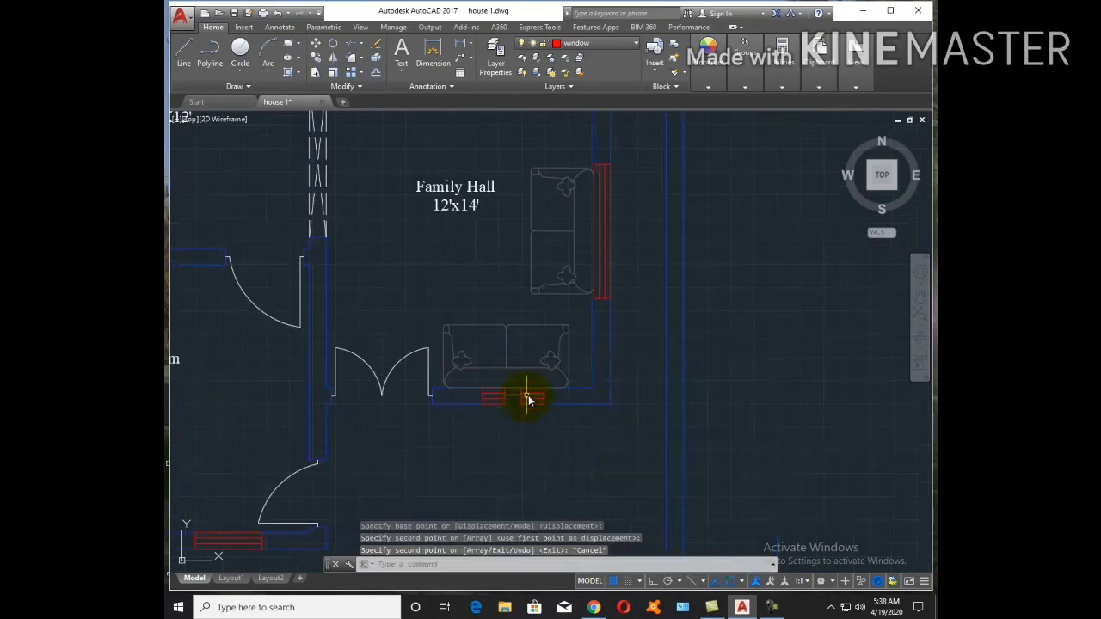
pyautogui.click(576, 299)
pyautogui.write('m')
pyautogui.press('Return')
pyautogui.moveTo(646, 319); pyautogui.dragTo(640, 393, button='middle')
pyautogui.click(685, 380)
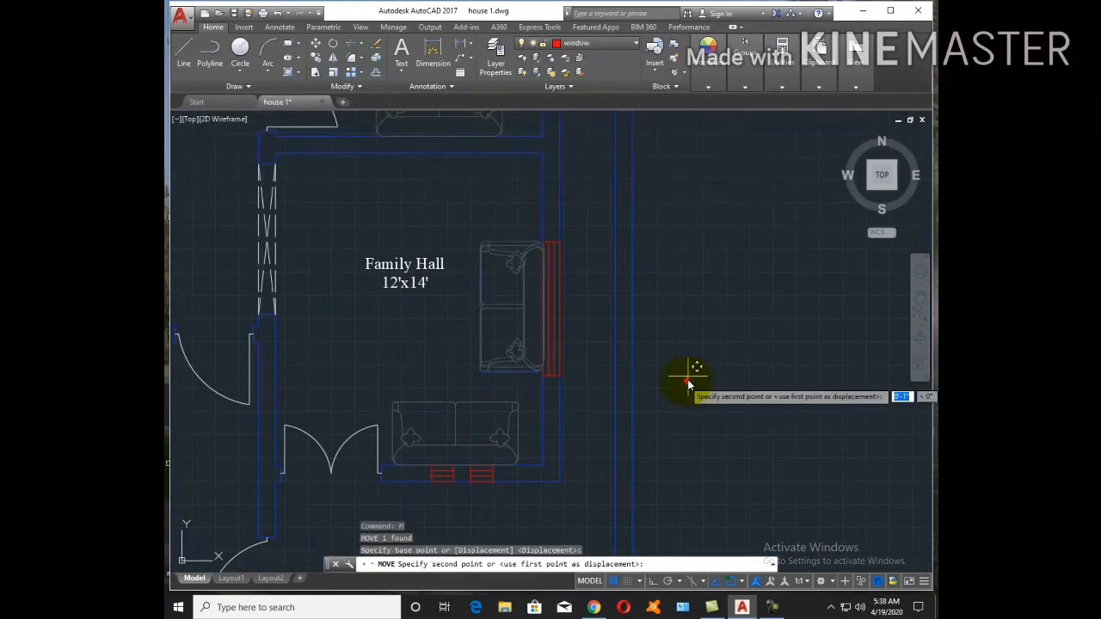
pyautogui.press('F8')
pyautogui.click(682, 353)
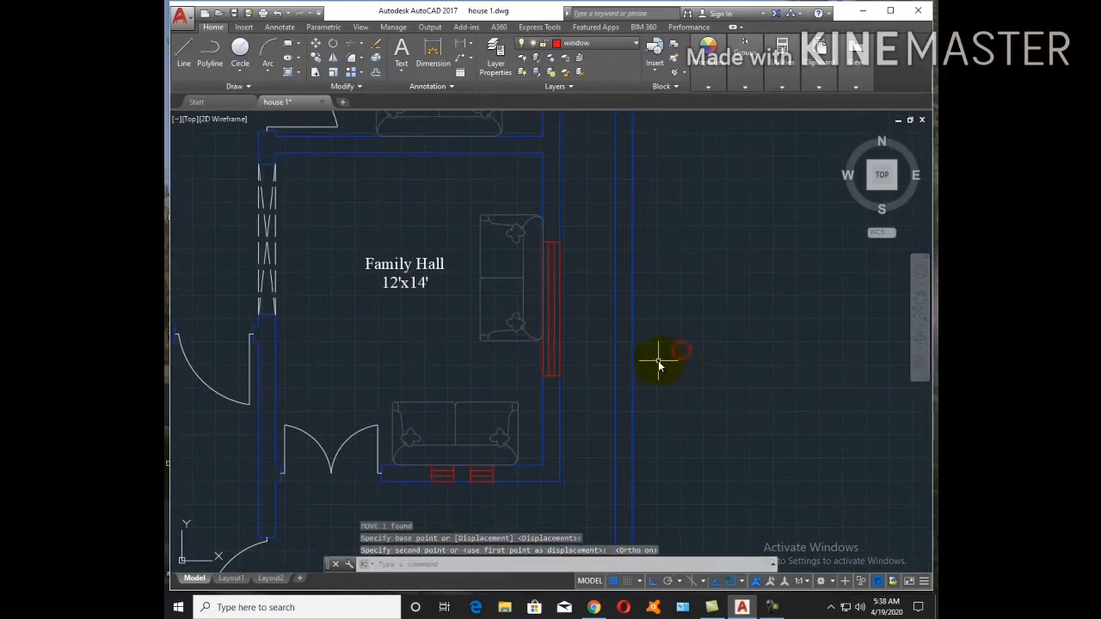
# Copy the Family Hall's side-wall sofa horizontally to the empty area outside the house's outer wall
pyautogui.write('co')
pyautogui.press('Return')
pyautogui.click(508, 341)
pyautogui.press('Return')
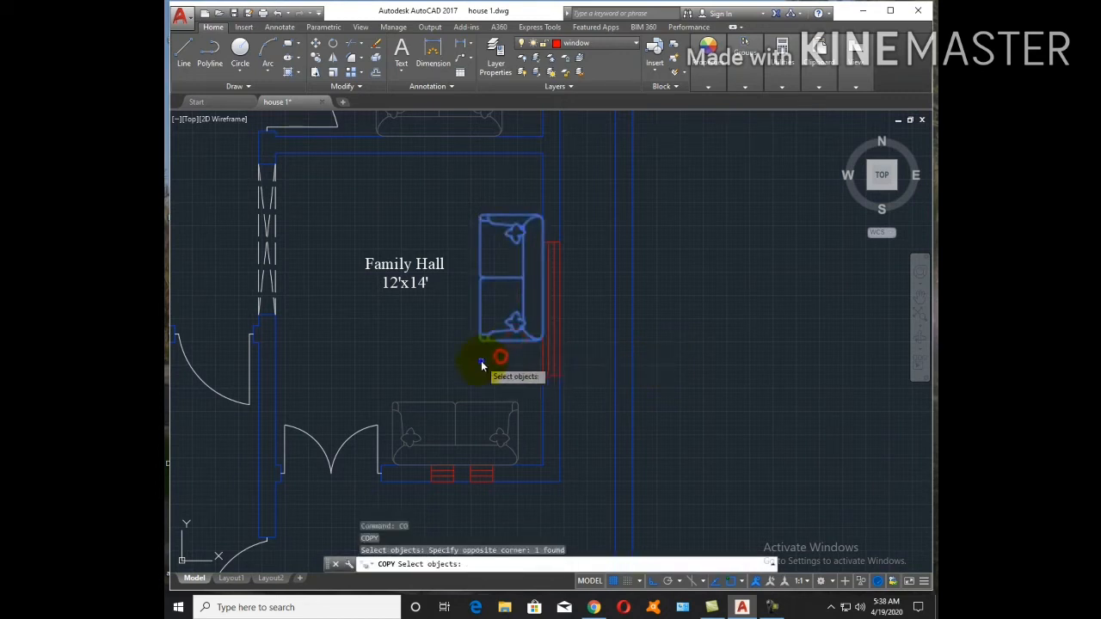
pyautogui.click(481, 361)
pyautogui.click(798, 361)
pyautogui.press('Escape')
# Rotate the sofa copy outside the house 90 degrees so its backrest faces up
pyautogui.moveTo(782, 374); pyautogui.dragTo(615, 455, button='middle')
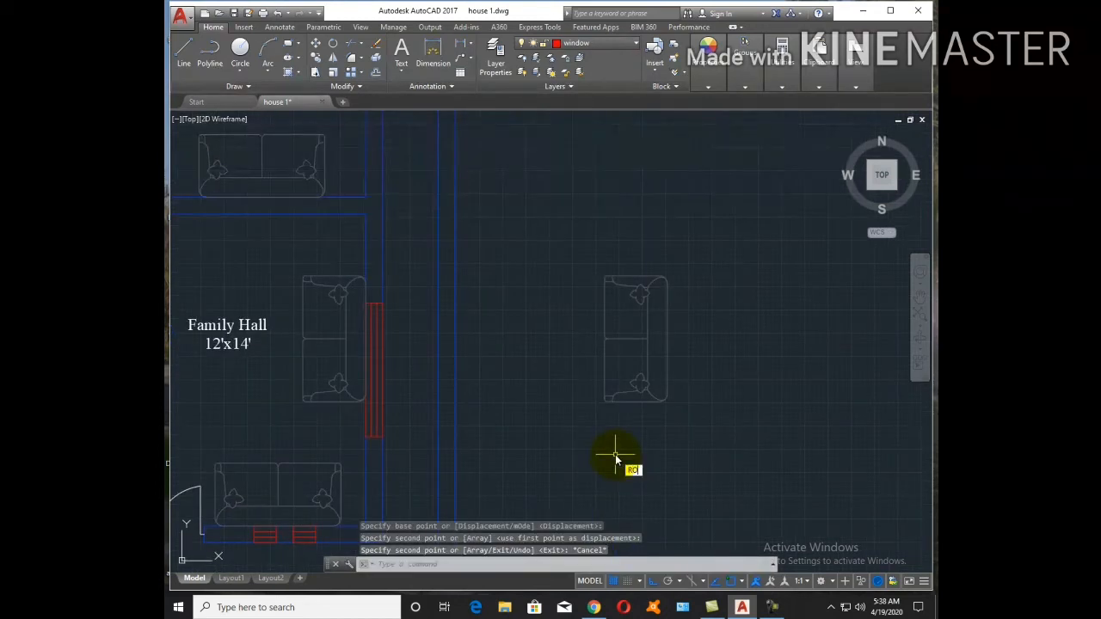
pyautogui.press('Return')
pyautogui.click(639, 430)
pyautogui.click(604, 349)
pyautogui.press('Return')
pyautogui.click(627, 411)
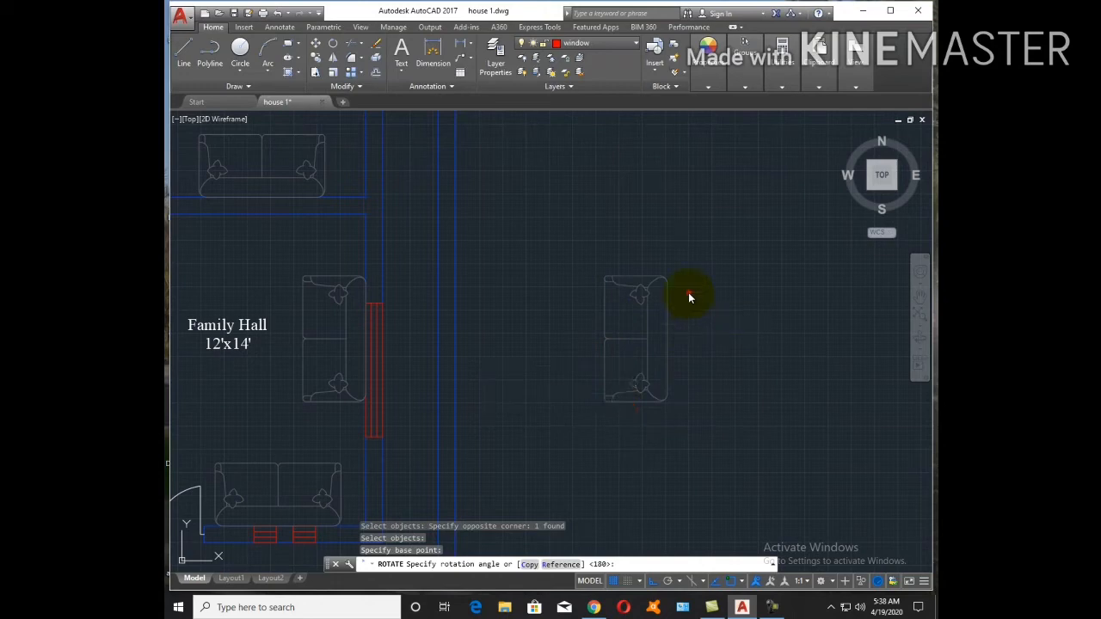
pyautogui.click(690, 297)
# Move the rotated sofa by its back midpoint to the Family Hall's upper wall, above the room label
pyautogui.click(620, 479)
pyautogui.click(560, 370)
pyautogui.write('m')
pyautogui.press('Return')
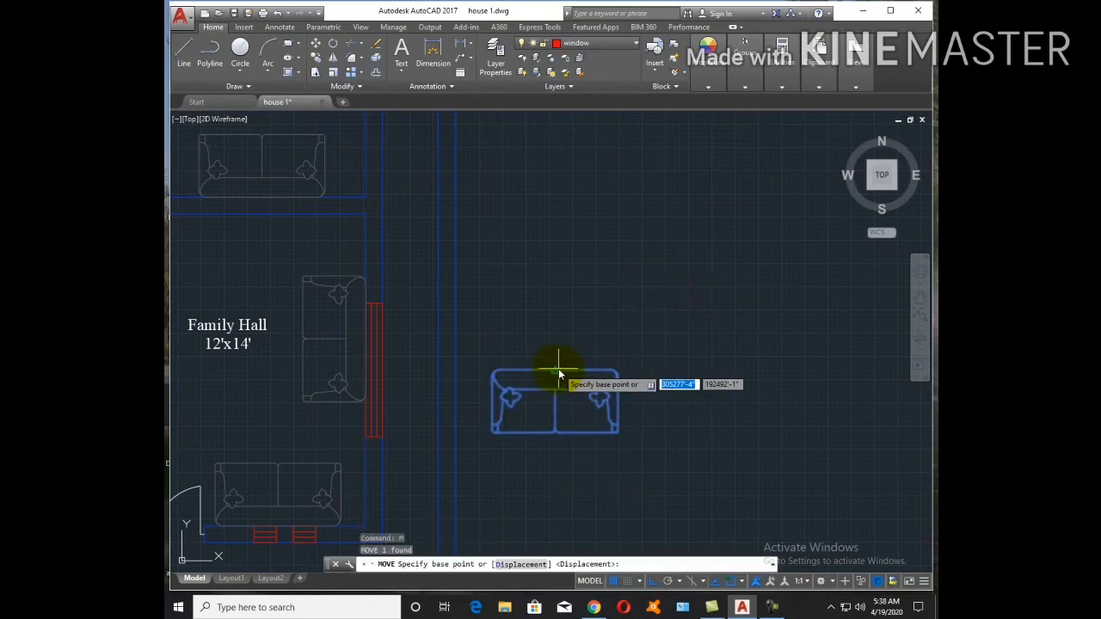
pyautogui.click(559, 372)
pyautogui.scroll(-4, 593, 388)
pyautogui.scroll(5, 533, 374)
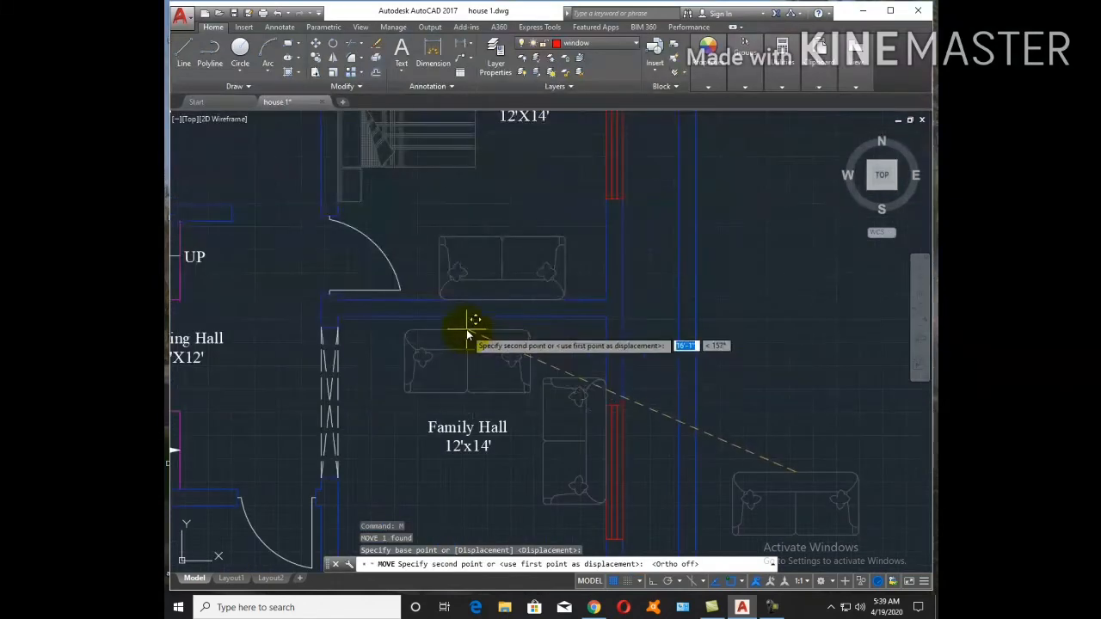
pyautogui.press('Escape')
# Copy the center table block from the furniture set outside the house into the middle of the Family Hall
pyautogui.scroll(-5, 486, 305)
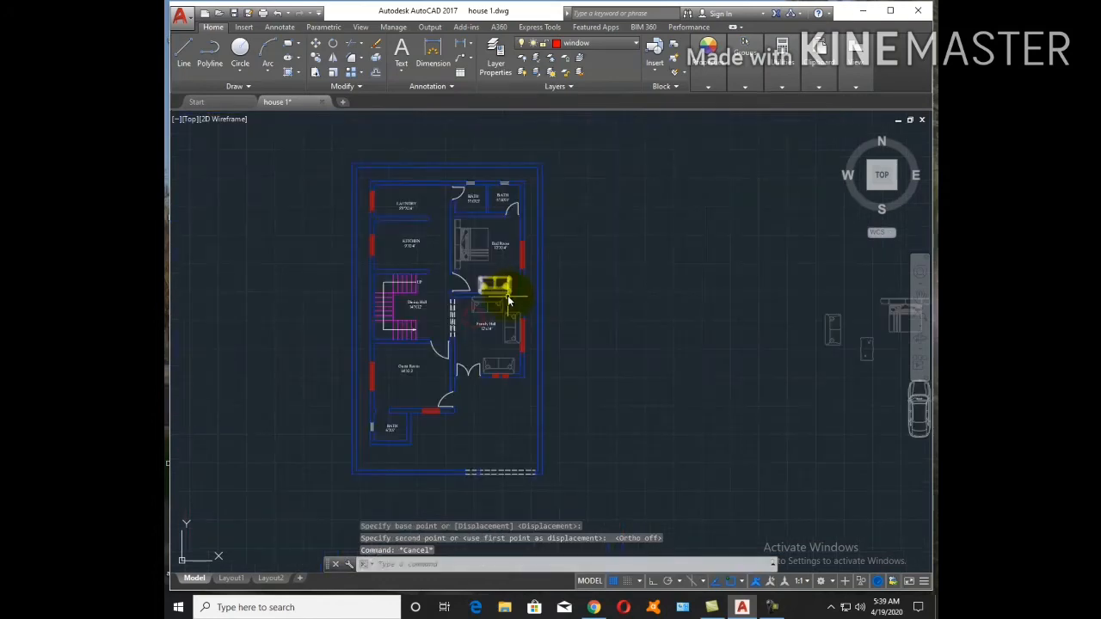
pyautogui.moveTo(669, 390); pyautogui.dragTo(502, 378, button='middle')
pyautogui.click(701, 358)
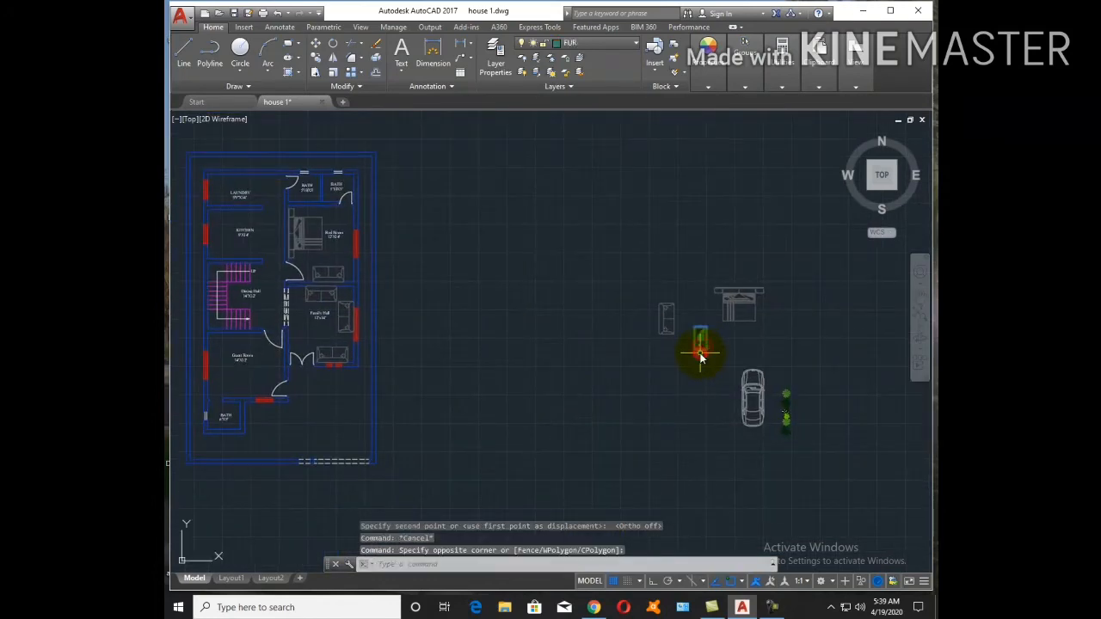
pyautogui.press('Return')
pyautogui.scroll(8, 701, 358)
pyautogui.click(707, 256)
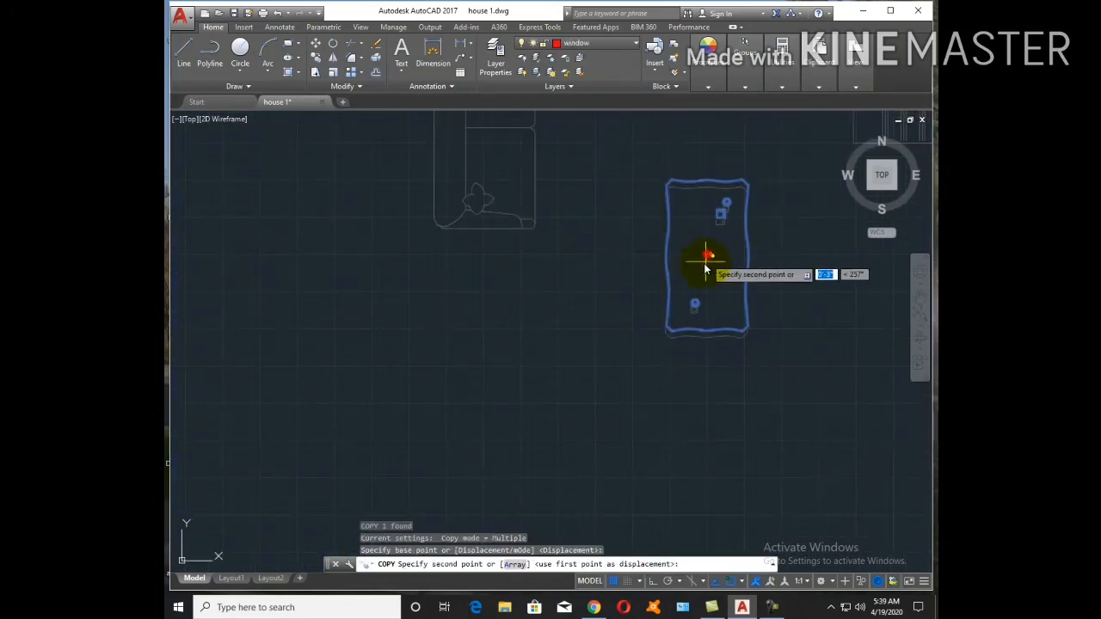
pyautogui.press('F8')
pyautogui.scroll(-5, 724, 371)
pyautogui.scroll(8, 516, 364)
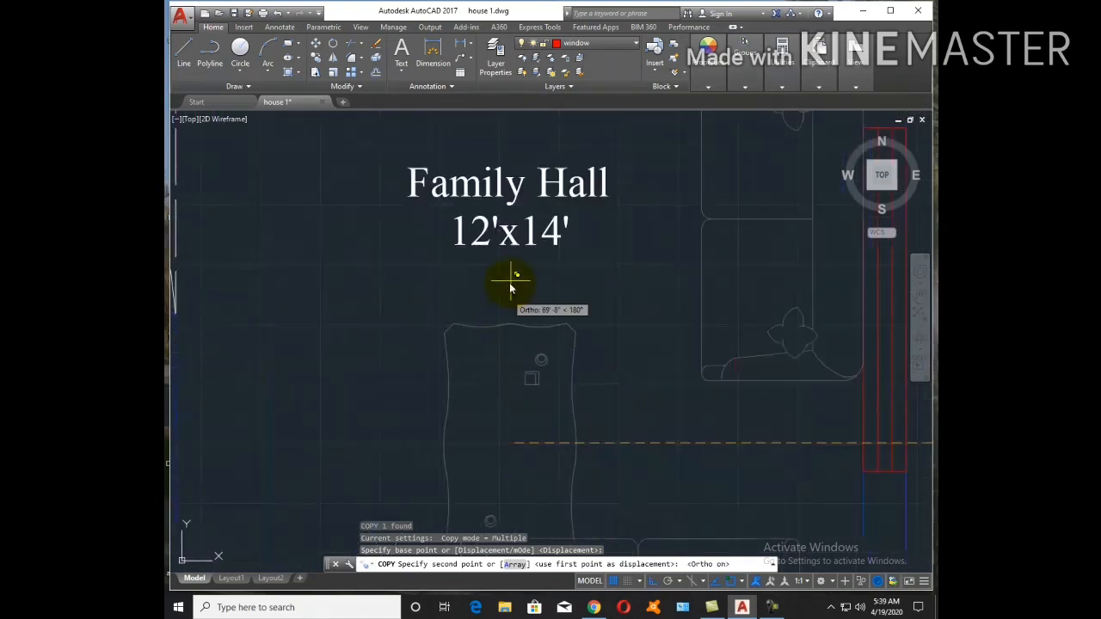
pyautogui.press('F8')
pyautogui.click(511, 263)
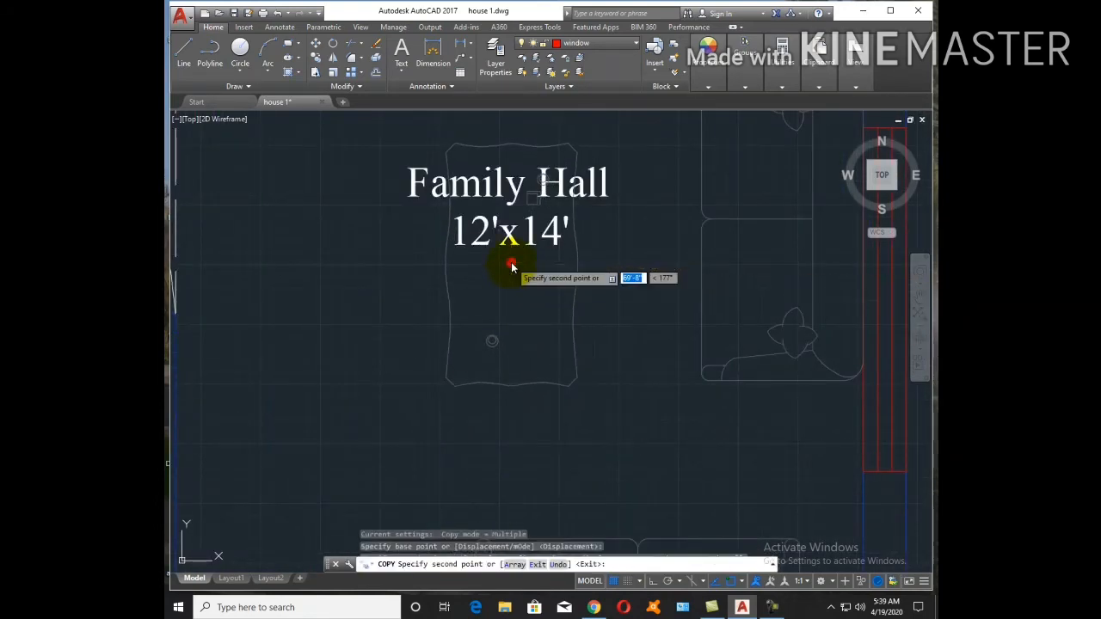
pyautogui.press('Escape')
# Move the Family Hall name and size labels below the table, toward the double door
pyautogui.click(487, 252)
pyautogui.click(476, 183)
pyautogui.press('Return')
pyautogui.click(506, 268)
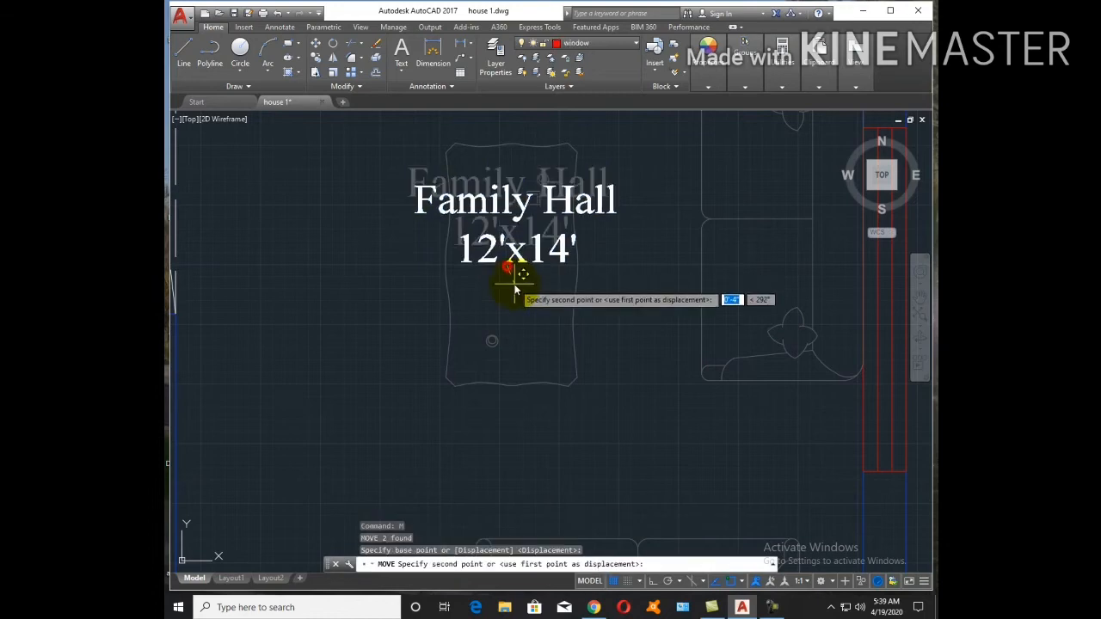
pyautogui.scroll(-4, 514, 292)
pyautogui.scroll(2, 463, 308)
pyautogui.click(492, 431)
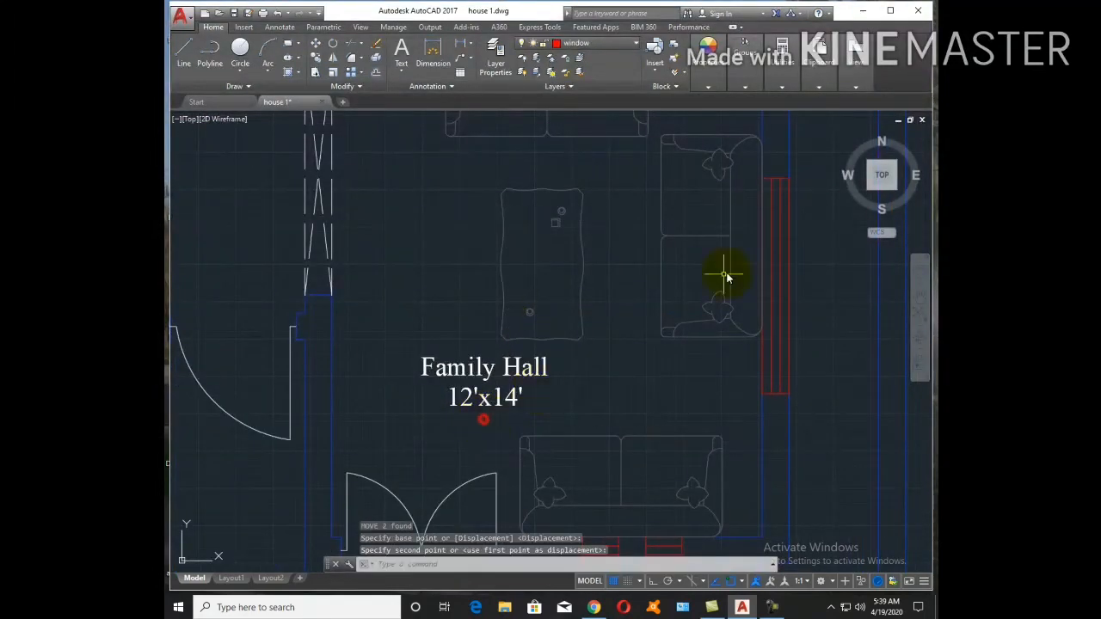
# Copy the Family Hall's lower sofa by its back midpoint to the Guest Room's lower wall, above the bath
pyautogui.scroll(-5, 728, 277)
pyautogui.scroll(2, 577, 363)
pyautogui.write('ct ')
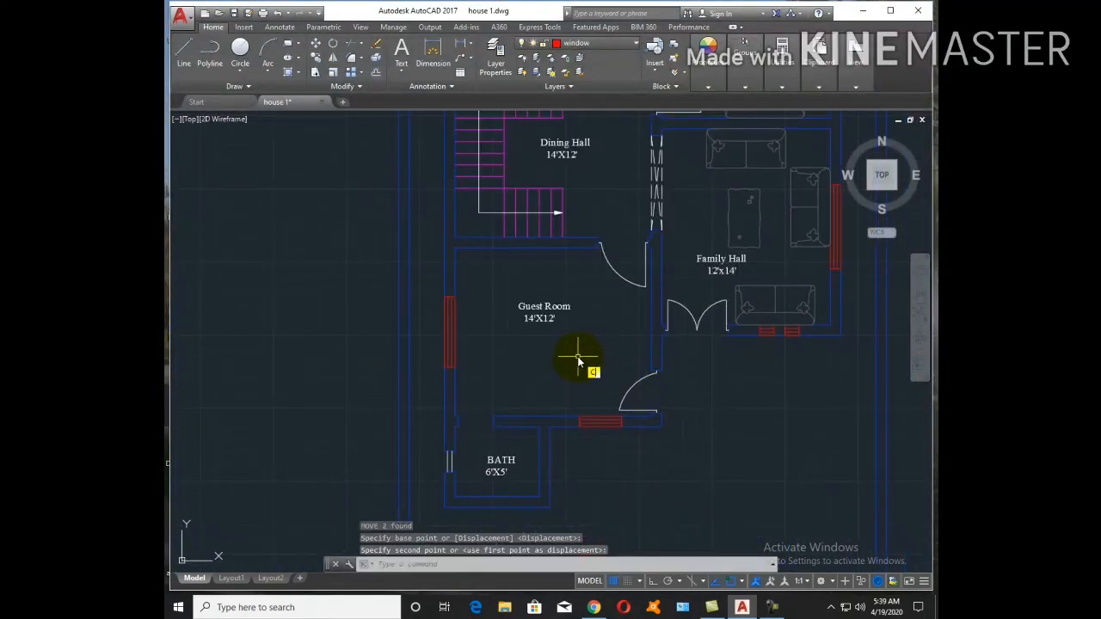
pyautogui.write('o')
pyautogui.press('Return')
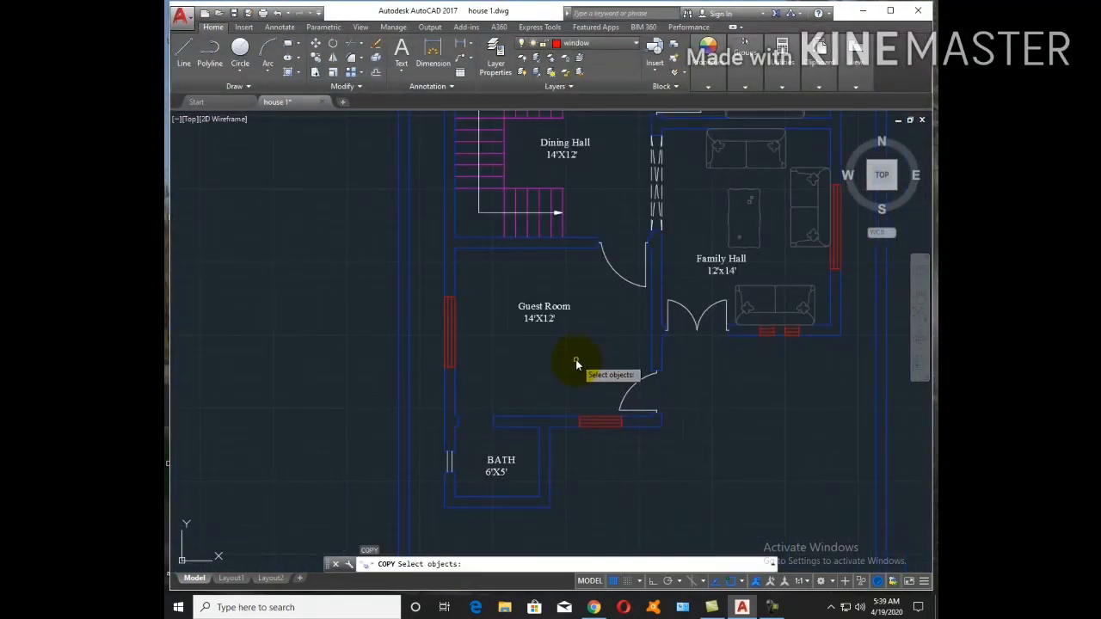
pyautogui.click(811, 292)
pyautogui.press('Return')
pyautogui.scroll(5, 774, 319)
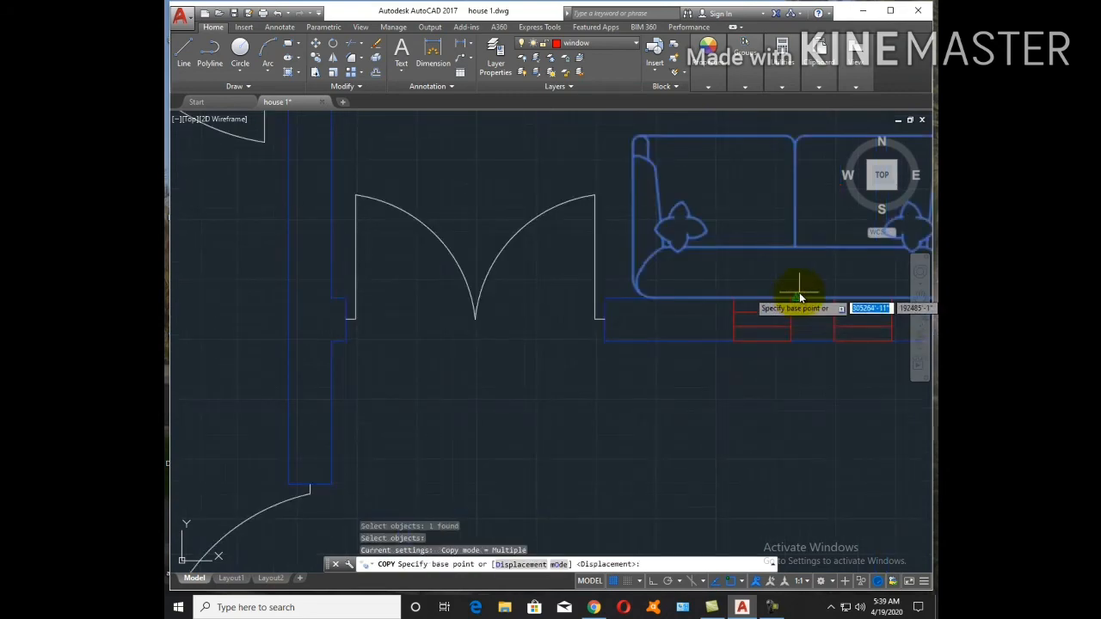
pyautogui.click(798, 297)
pyautogui.scroll(-5, 798, 297)
pyautogui.scroll(5, 551, 387)
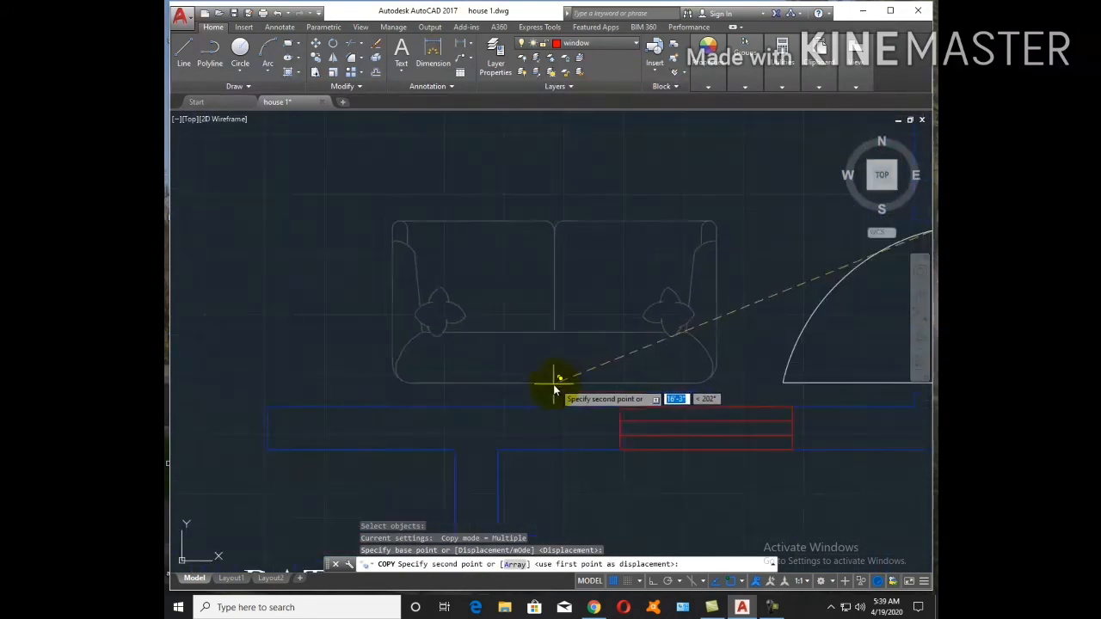
pyautogui.click(544, 402)
pyautogui.scroll(-5, 563, 363)
pyautogui.press('Escape')
# Copy the Family Hall's upper sofa by its back midpoint to the midpoint of the Guest Room's upper wall
pyautogui.scroll(-4, 593, 424)
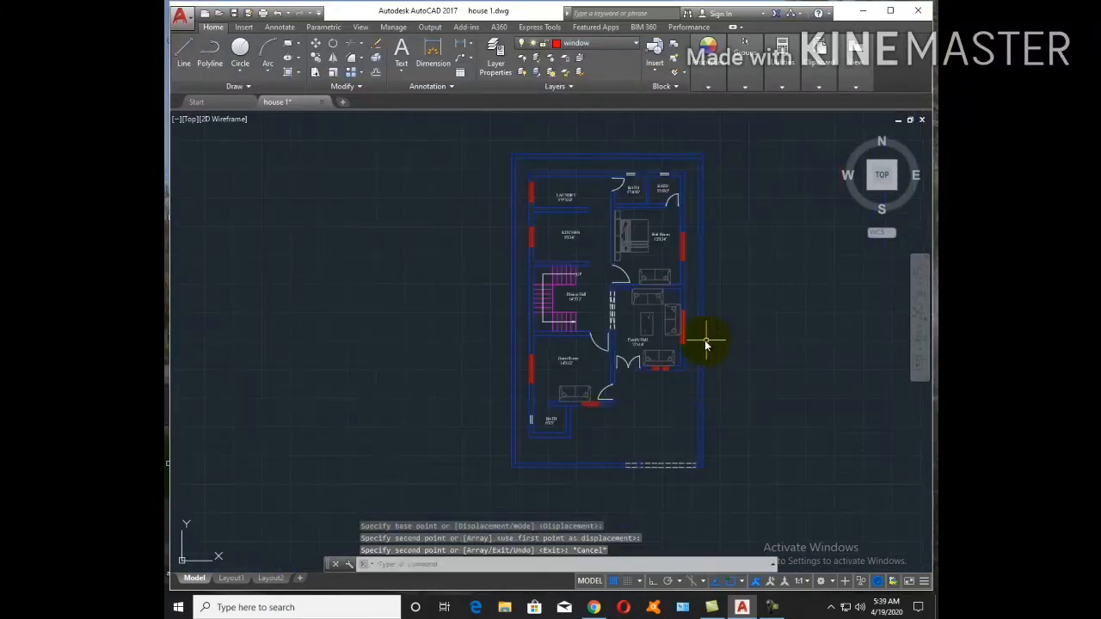
pyautogui.scroll(4, 676, 325)
pyautogui.press('Return')
pyautogui.click(641, 281)
pyautogui.press('Return')
pyautogui.click(617, 240)
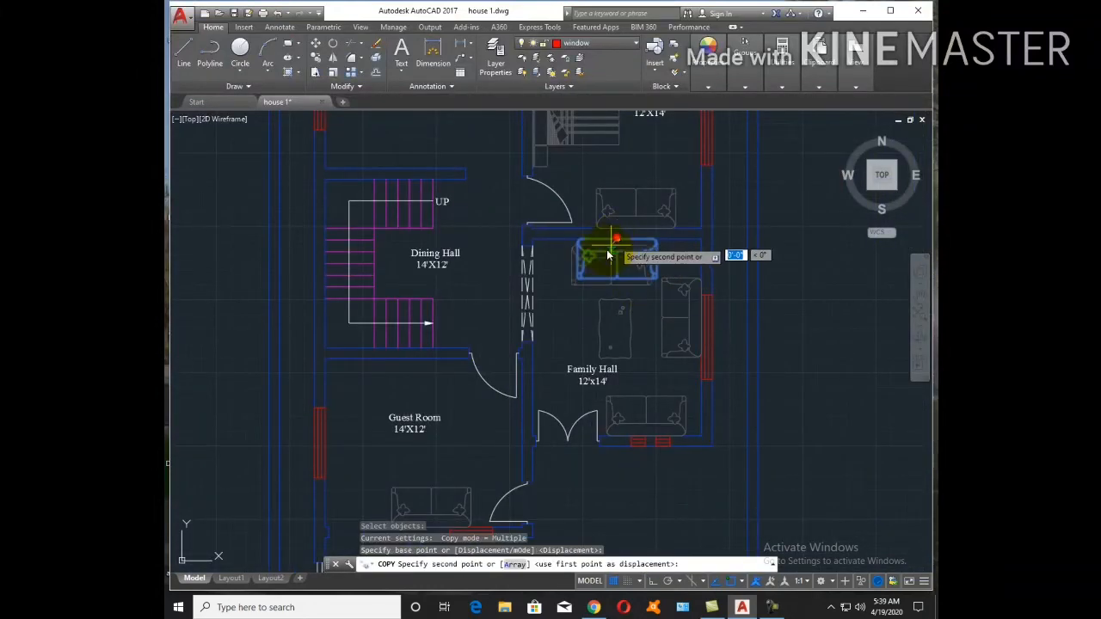
pyautogui.moveTo(377, 390); pyautogui.dragTo(561, 342, button='middle')
pyautogui.scroll(4, 577, 332)
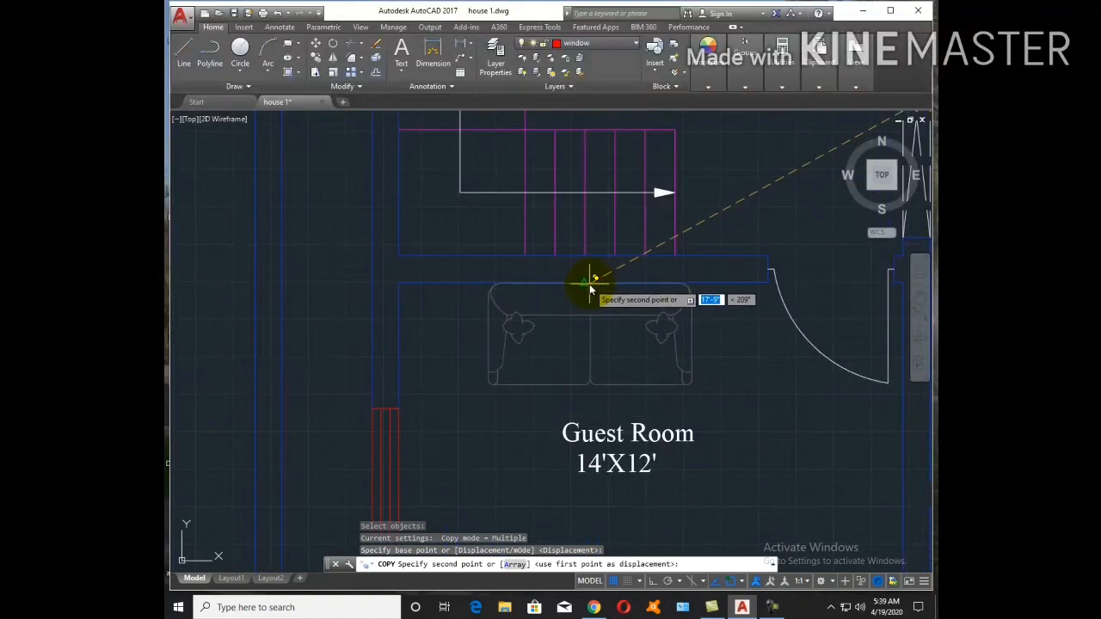
pyautogui.click(588, 288)
pyautogui.press('Escape')
# Copy the Family Hall's window-side sofa to the empty area beyond the house's outer wall
pyautogui.scroll(-4, 627, 327)
pyautogui.scroll(2, 680, 361)
pyautogui.scroll(-2, 700, 364)
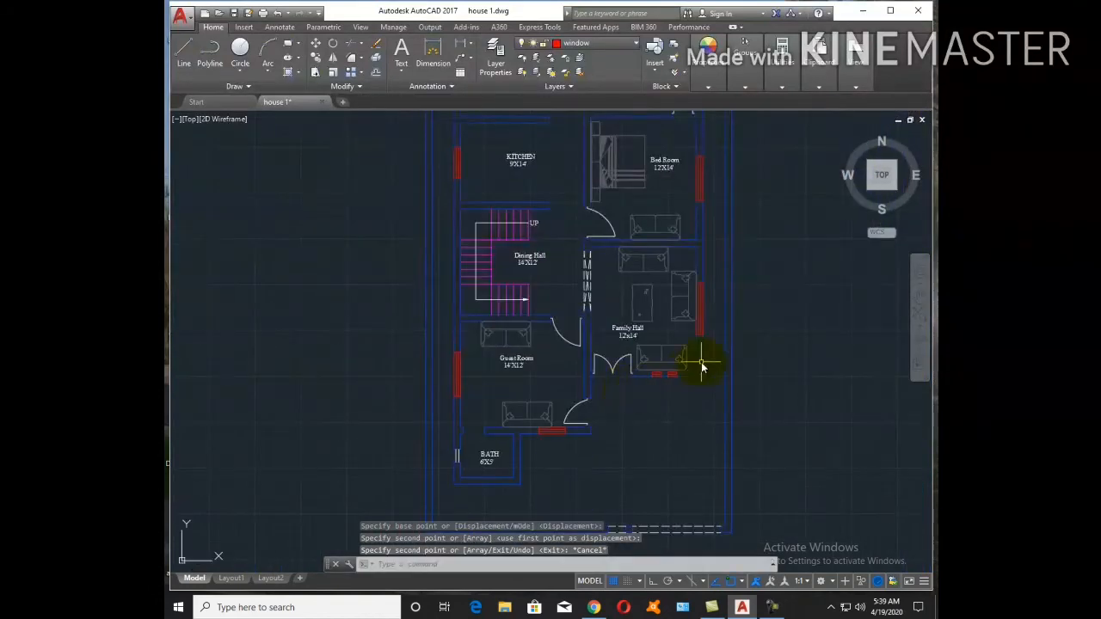
pyautogui.press('Return')
pyautogui.click(679, 325)
pyautogui.press('Return')
pyautogui.click(671, 334)
pyautogui.moveTo(833, 391); pyautogui.dragTo(672, 399, button='middle')
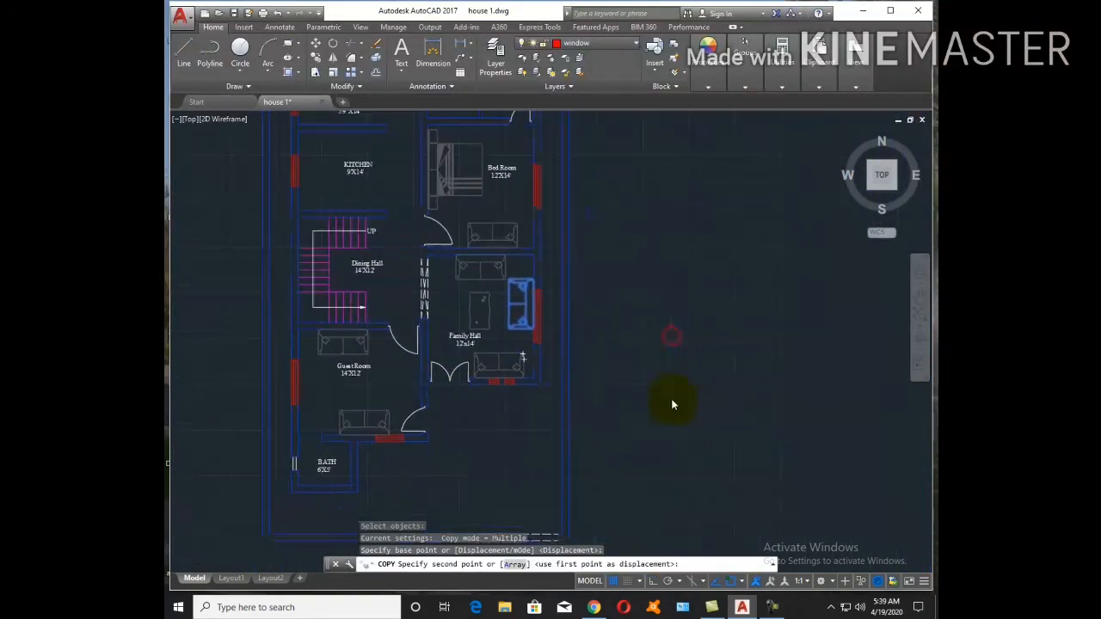
pyautogui.click(715, 394)
pyautogui.press('Escape')
# Rotate the new sofa copy outside the house 180 degrees so its backrest faces left
pyautogui.press('Return')
pyautogui.click(749, 410)
pyautogui.click(716, 350)
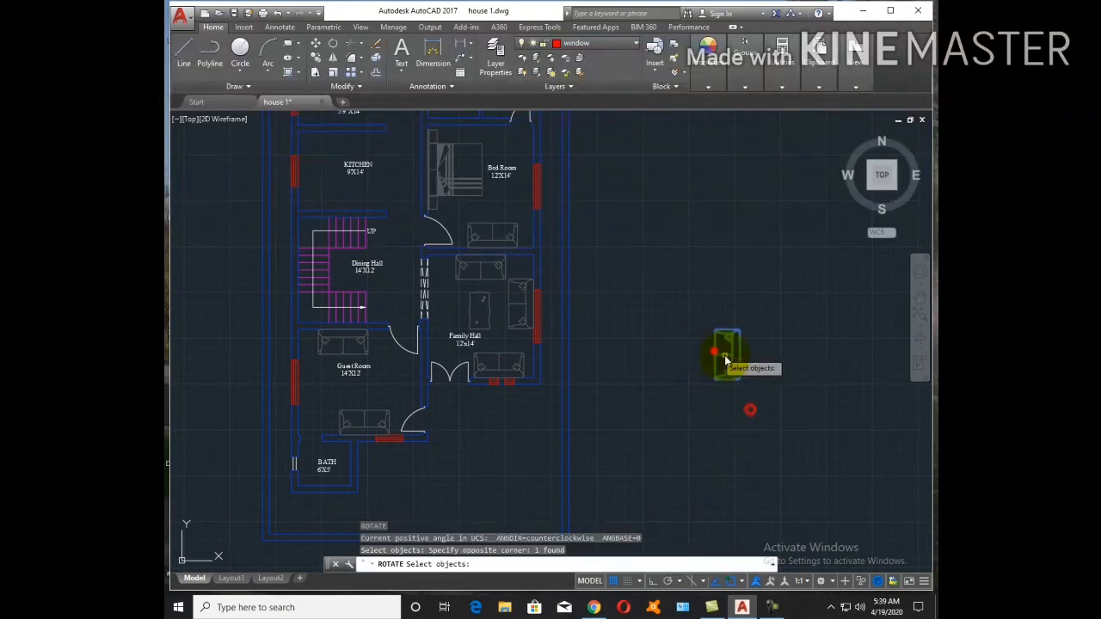
pyautogui.press('Return')
pyautogui.click(758, 374)
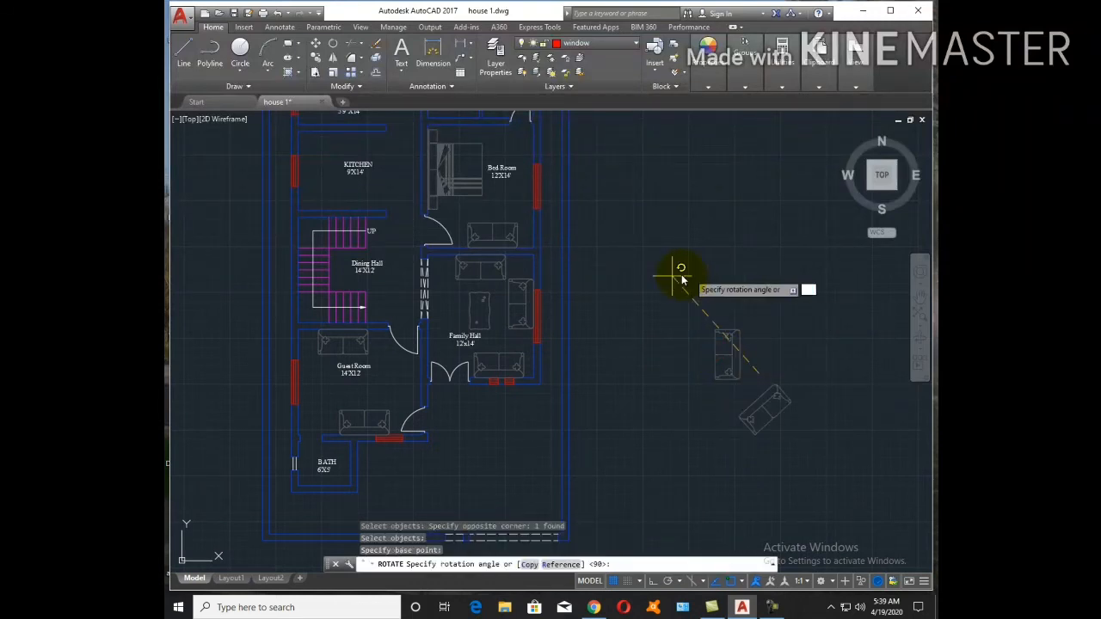
pyautogui.press('F8')
pyautogui.click(637, 381)
pyautogui.press('Escape')
# Move the rotated sofa by its back midpoint against the window on the Guest Room's outer side wall
pyautogui.click(832, 451)
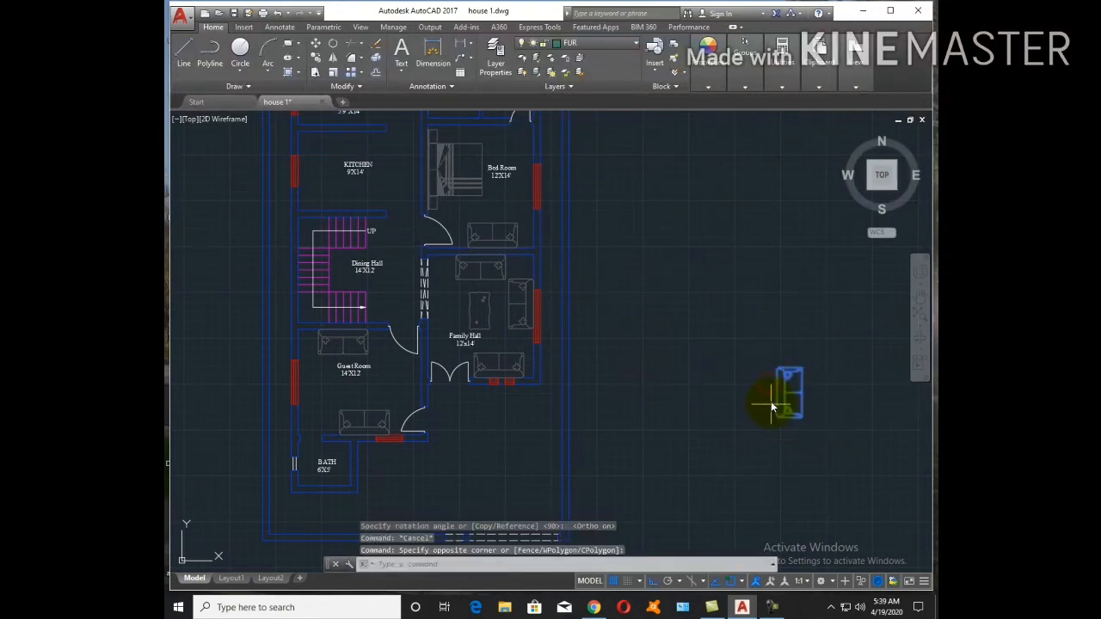
pyautogui.click(772, 407)
pyautogui.write('m')
pyautogui.press('Return')
pyautogui.click(774, 399)
pyautogui.press('F8')
pyautogui.scroll(-5, 769, 351)
pyautogui.scroll(3, 661, 353)
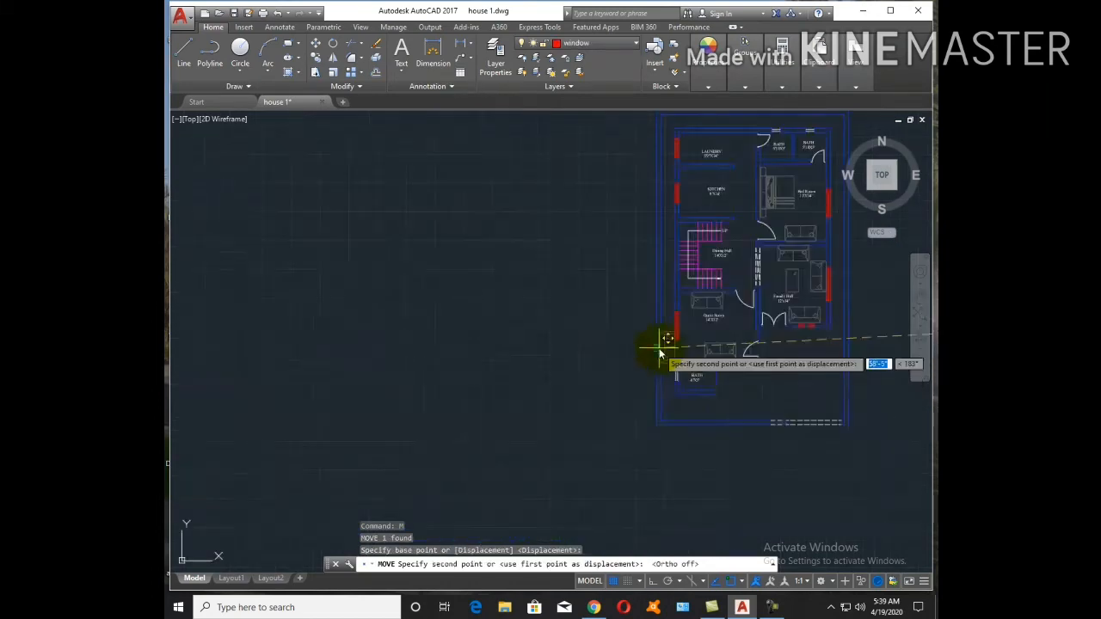
pyautogui.scroll(5, 661, 353)
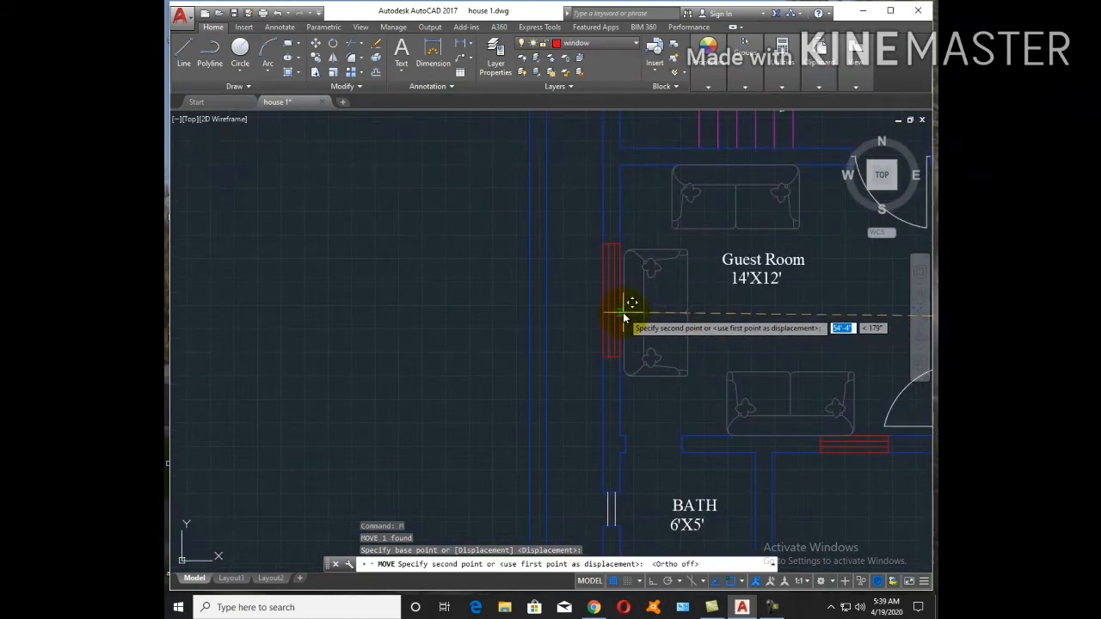
pyautogui.press('Escape')
# Move the Guest Room's upper sofa about 1'-0" straight right along the wall, away from the window-side sofa
pyautogui.scroll(-2, 661, 329)
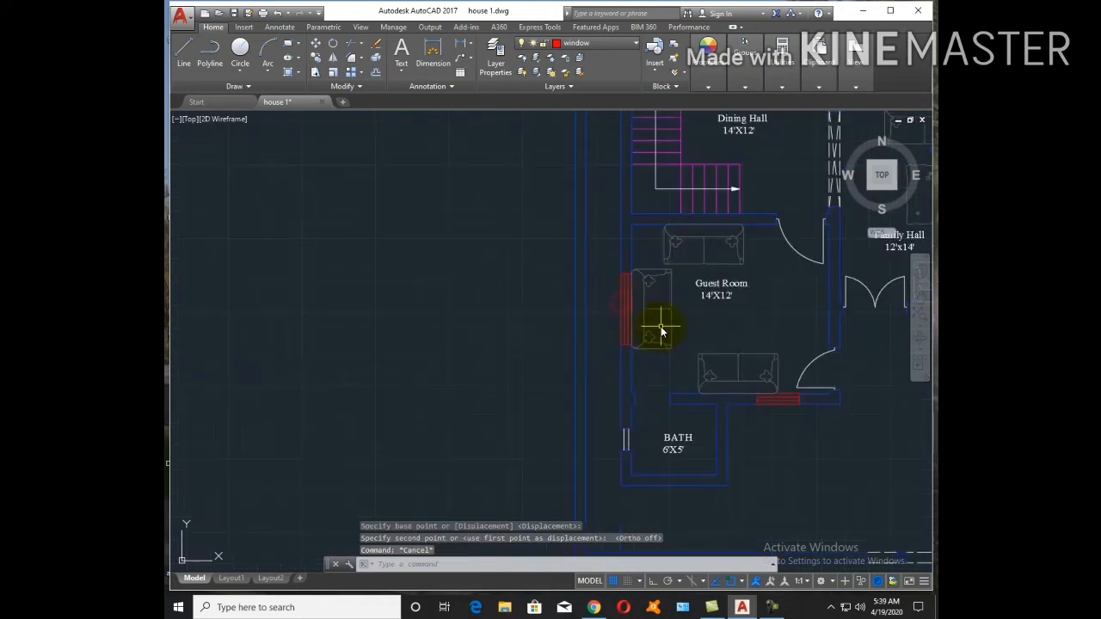
pyautogui.click(711, 265)
pyautogui.write('m')
pyautogui.press('Return')
pyautogui.click(767, 313)
pyautogui.scroll(4, 767, 313)
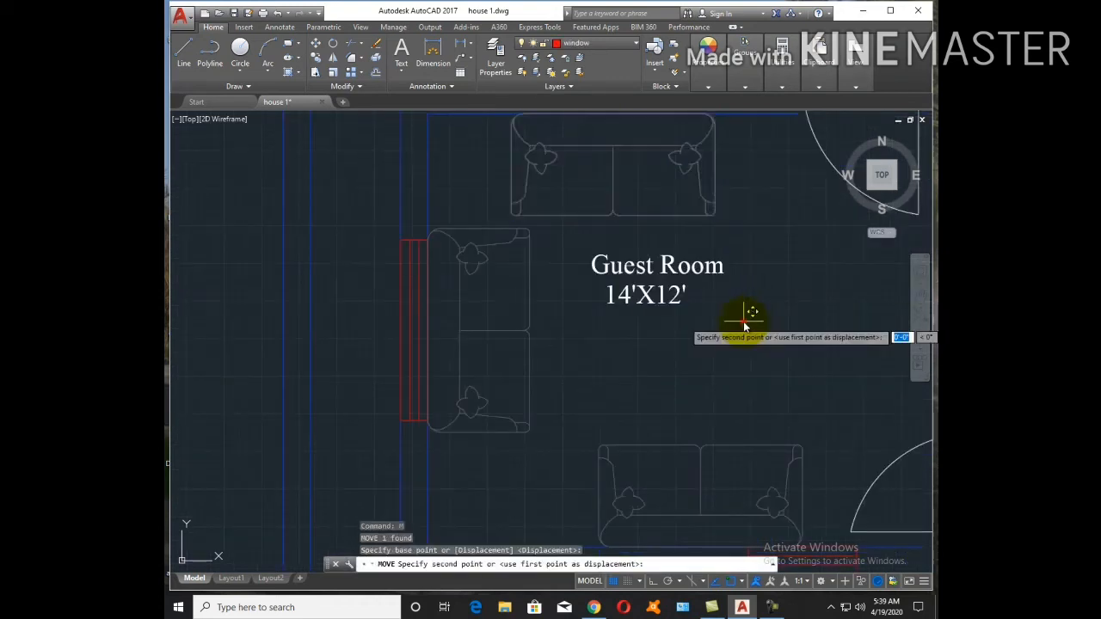
pyautogui.press('F8')
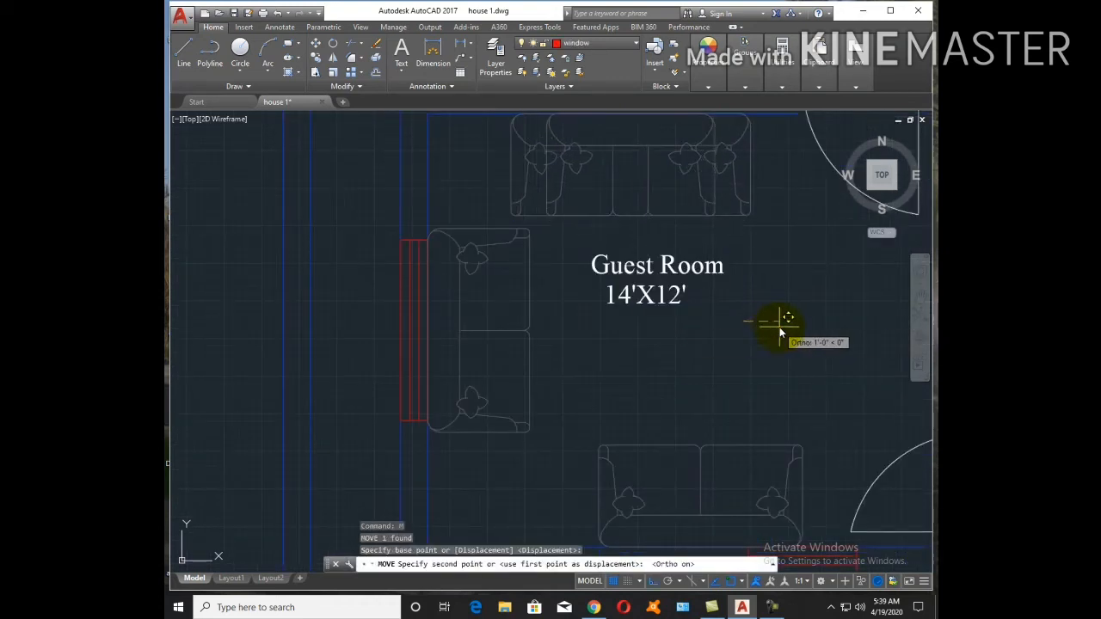
pyautogui.click(783, 325)
pyautogui.scroll(-5, 645, 334)
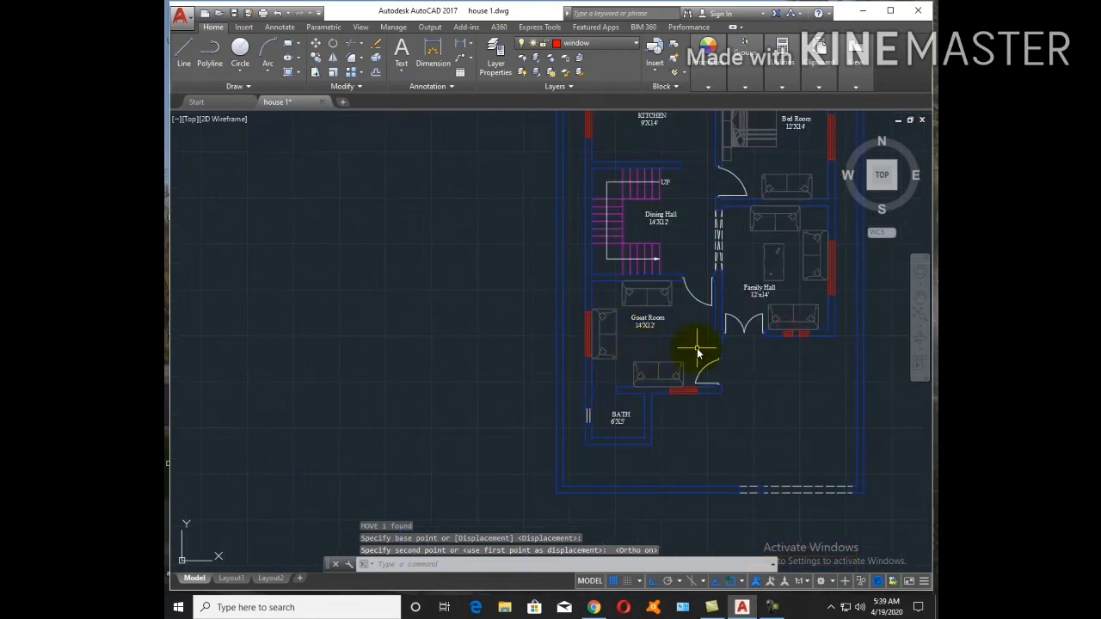
# Copy the Family Hall's center table into the middle of the Guest Room, between its sofas
pyautogui.moveTo(698, 349); pyautogui.dragTo(505, 387, button='middle')
pyautogui.click(590, 304)
pyautogui.write('co')
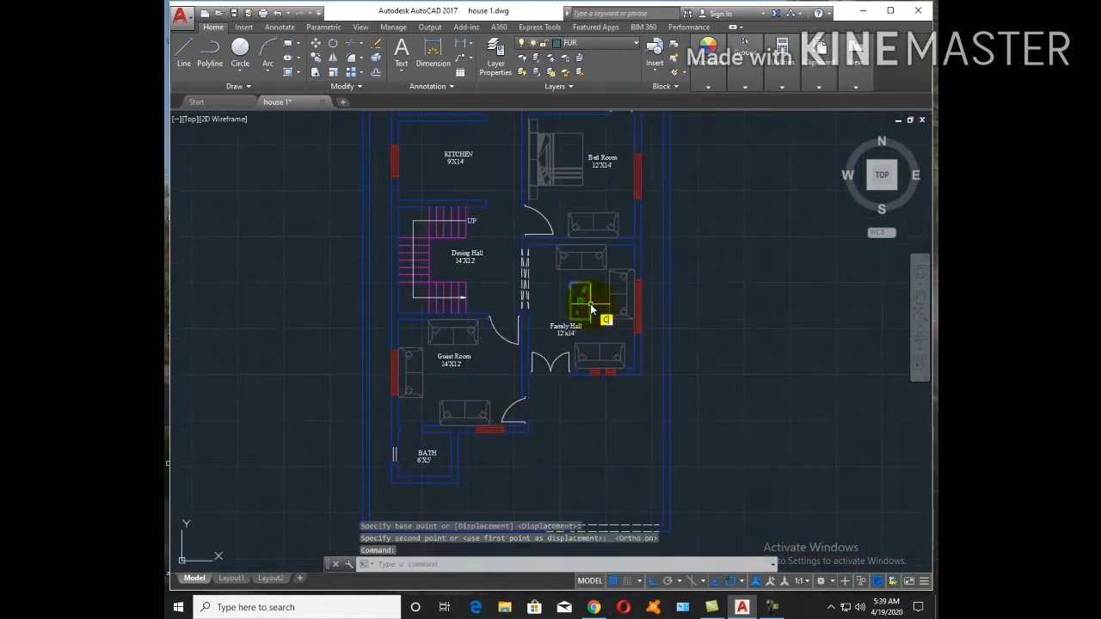
pyautogui.press('Return')
pyautogui.scroll(6, 587, 303)
pyautogui.click(580, 300)
pyautogui.press('F8')
pyautogui.scroll(-6, 607, 293)
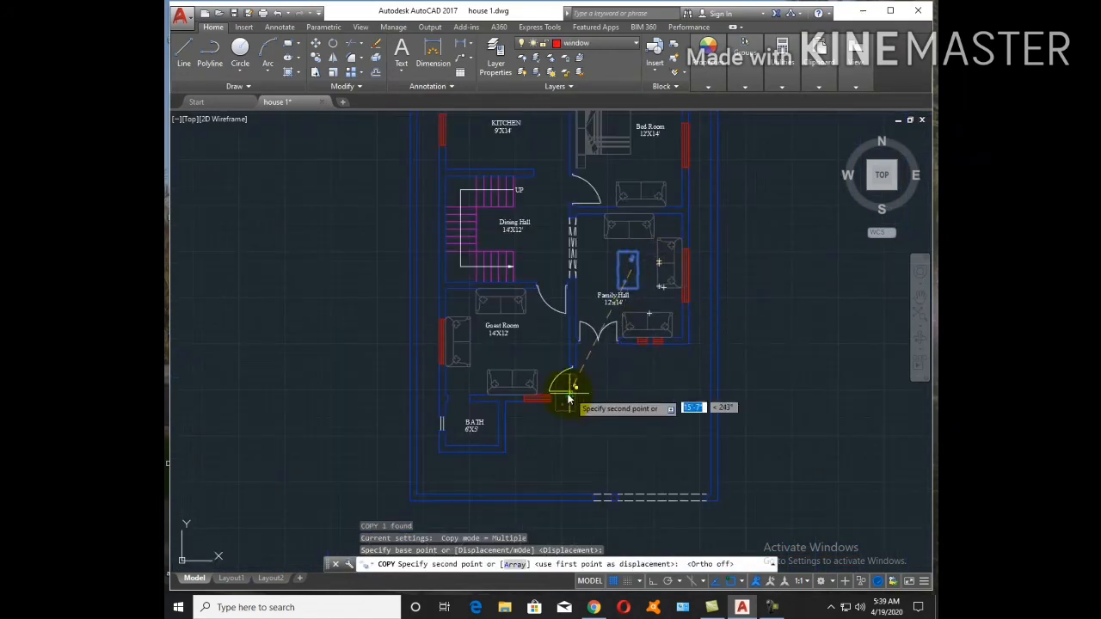
pyautogui.scroll(7, 620, 323)
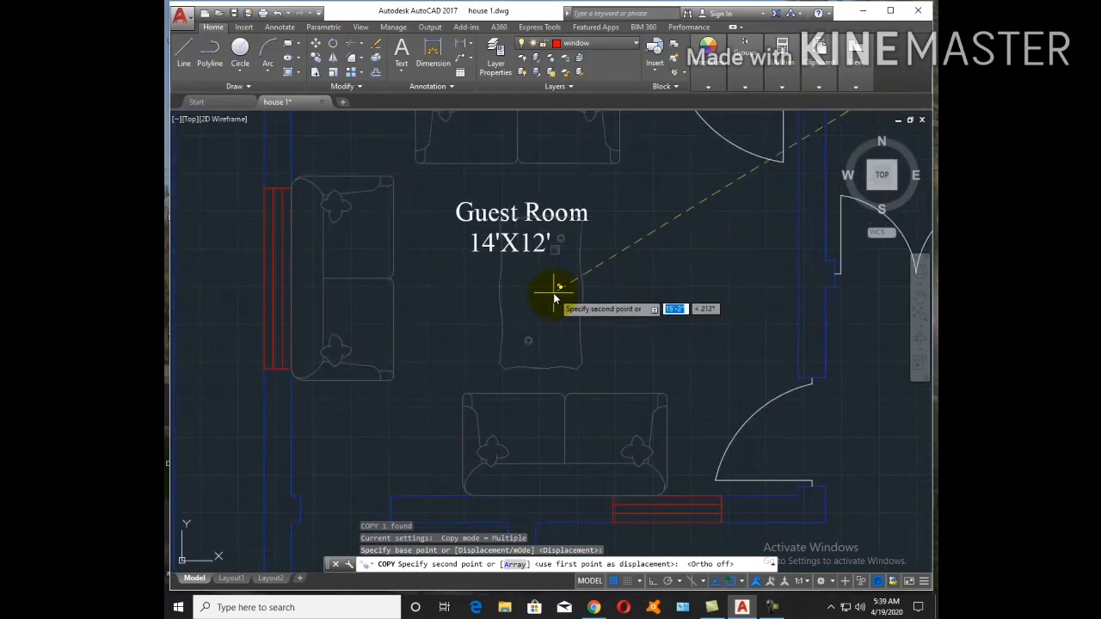
pyautogui.click(545, 276)
pyautogui.press('Escape')
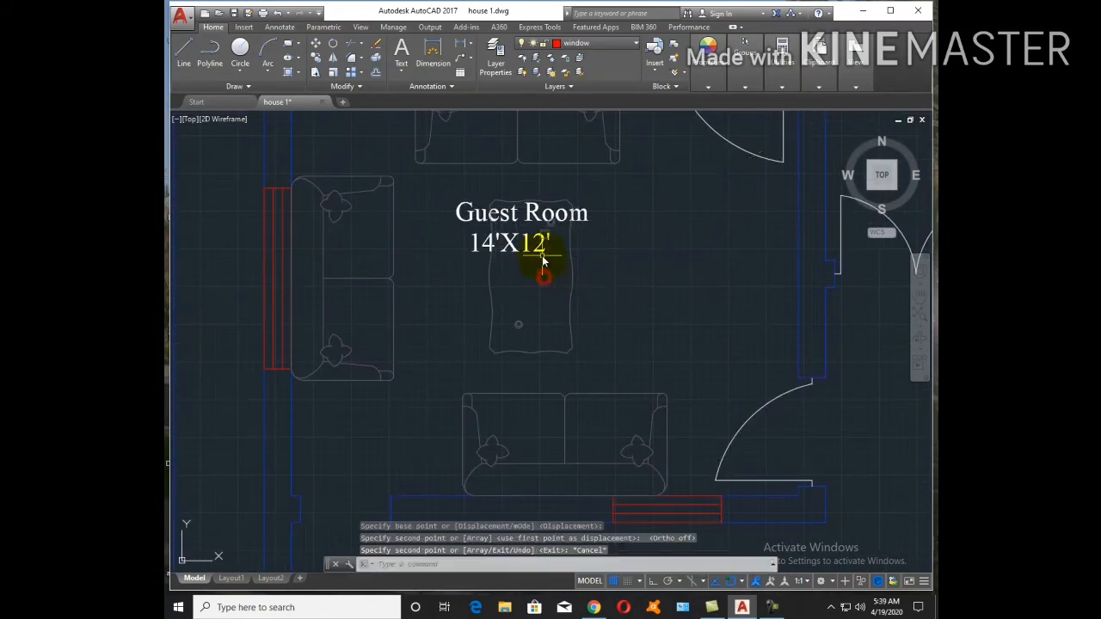
# Move the Guest Room name and size label off the center table into the free space beside it
pyautogui.click(526, 242)
pyautogui.click(511, 221)
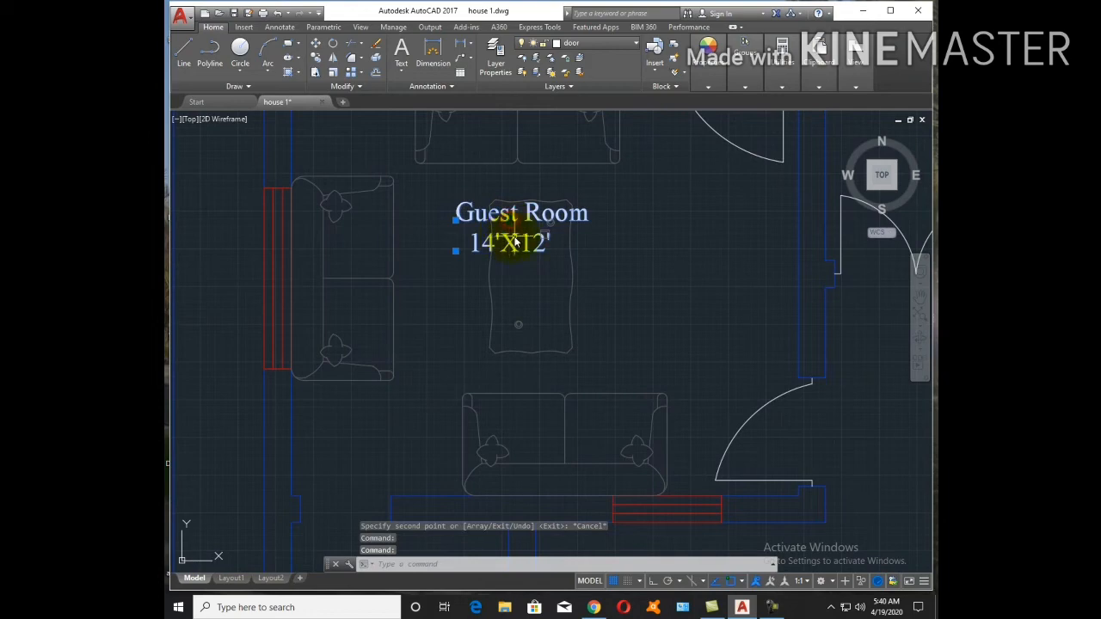
pyautogui.write('m')
pyautogui.press('Return')
pyautogui.click(523, 274)
pyautogui.scroll(-2, 523, 273)
pyautogui.click(634, 282)
pyautogui.press('Escape')
# Copy the door of the 5'10X5' bath beside the Laundry to the empty area outside the house, near the 6'X5' bath
pyautogui.scroll(-6, 608, 346)
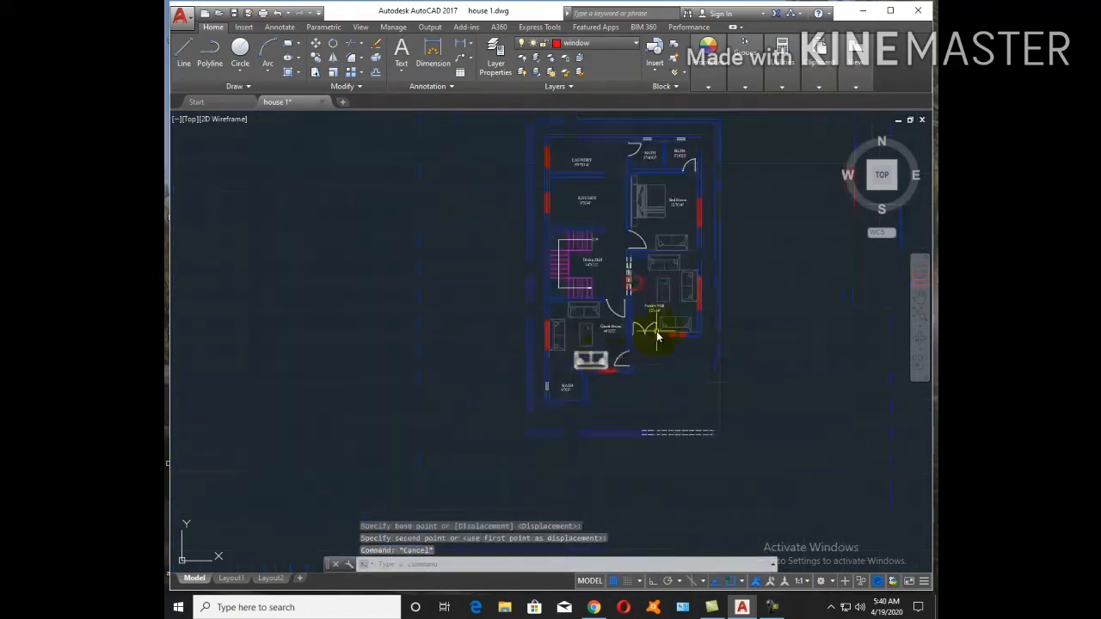
pyautogui.scroll(8, 627, 233)
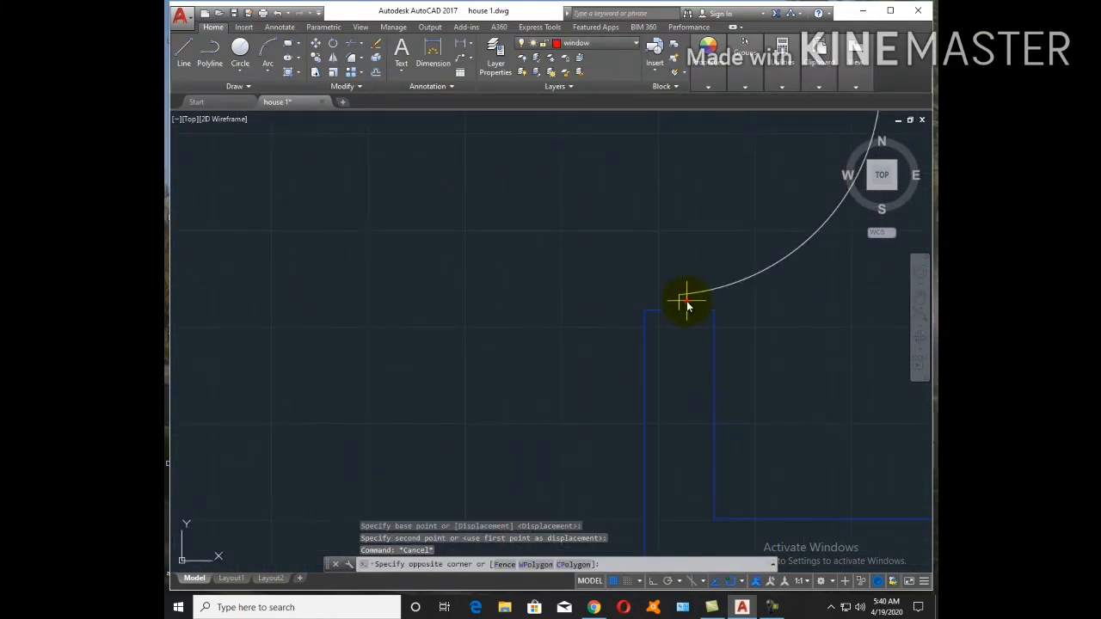
pyautogui.scroll(-3, 688, 304)
pyautogui.click(647, 241)
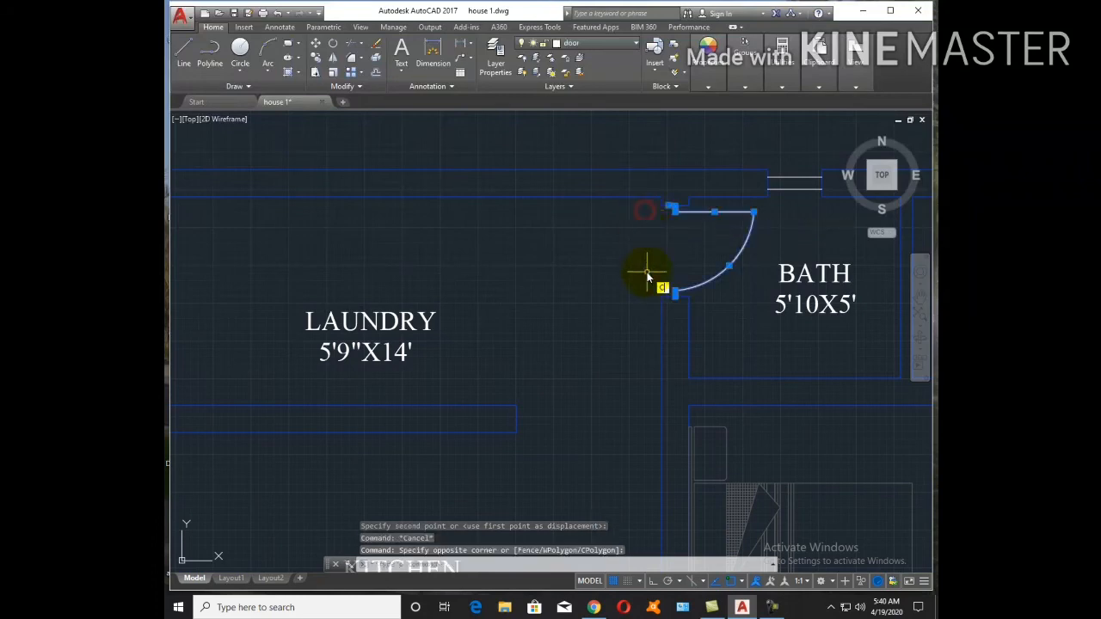
pyautogui.press('Return')
pyautogui.click(670, 292)
pyautogui.scroll(-4, 591, 388)
pyautogui.scroll(5, 627, 239)
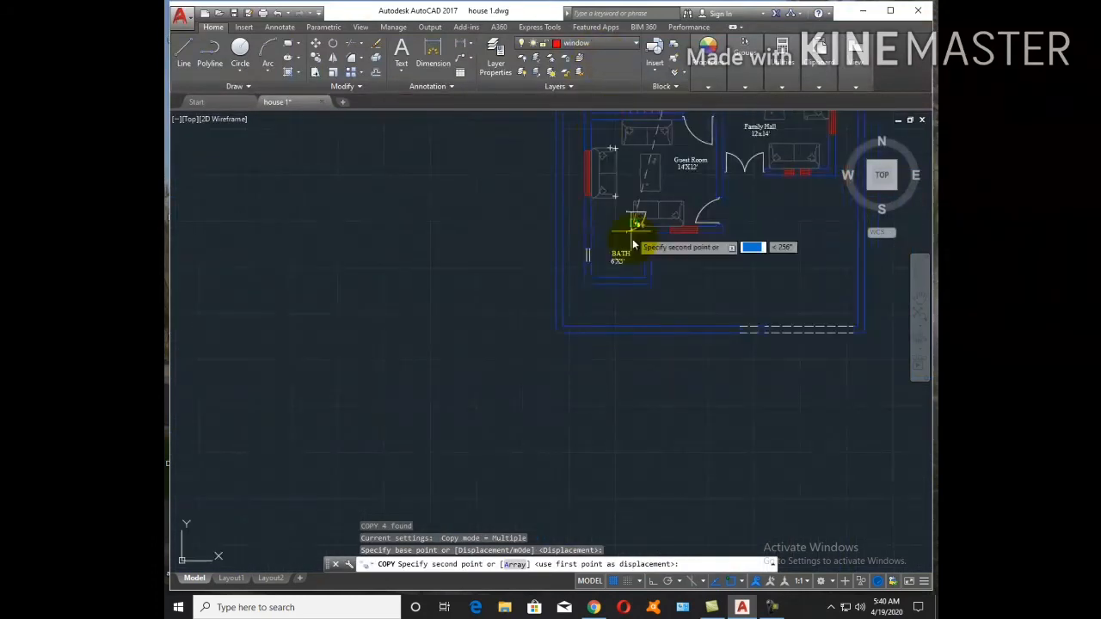
pyautogui.moveTo(398, 302); pyautogui.dragTo(536, 295, button='middle')
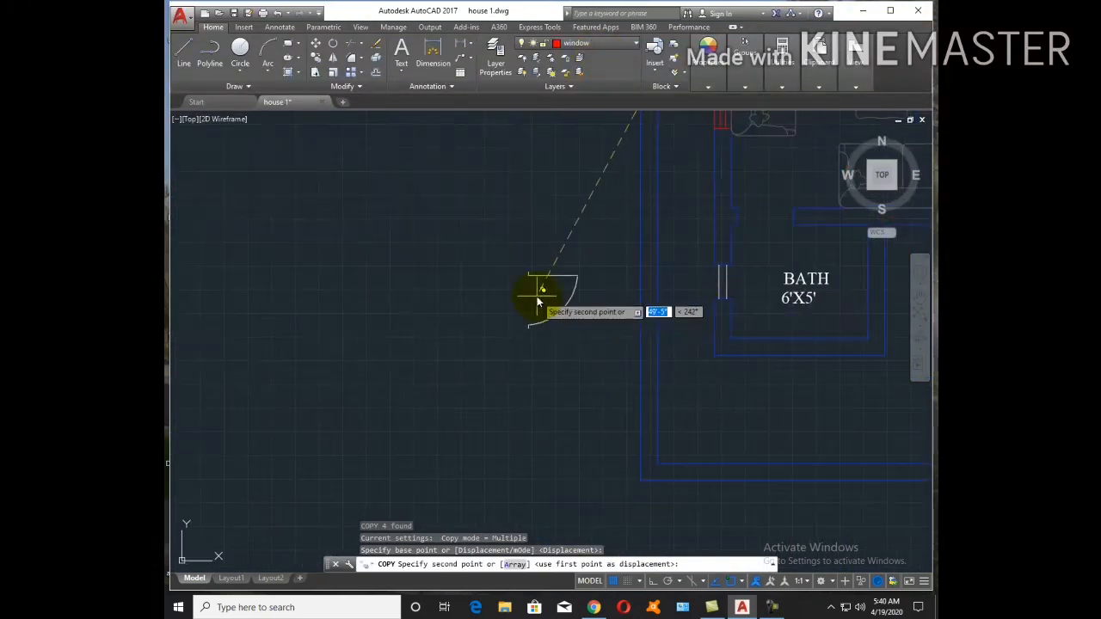
pyautogui.click(537, 297)
pyautogui.press('Escape')
# Rotate the door copy outside the house by 270° with Ortho on
pyautogui.write('ro')
pyautogui.press('Return')
pyautogui.click(590, 344)
pyautogui.click(505, 226)
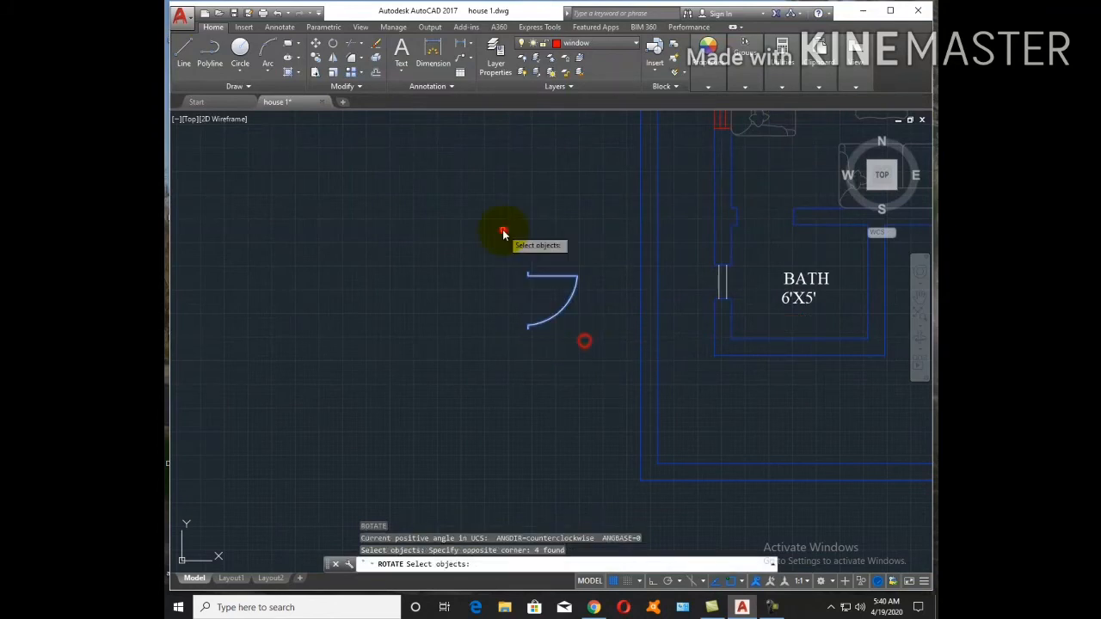
pyautogui.press('Return')
pyautogui.click(517, 285)
pyautogui.press('F8')
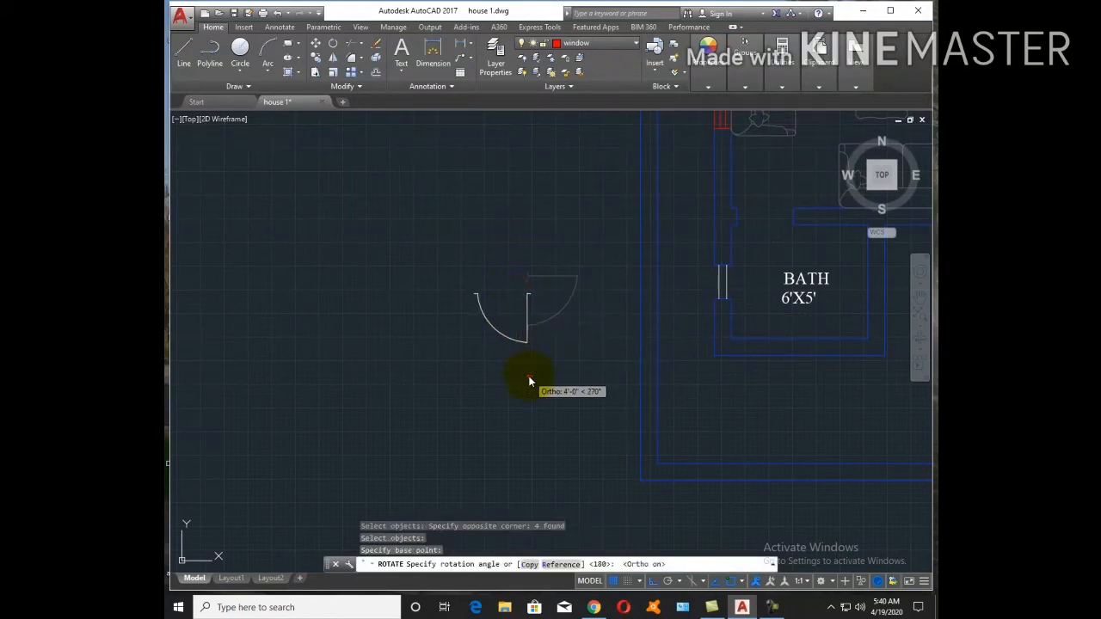
pyautogui.press('Escape')
# Mirror the rotated door copy across a vertical line and erase the unmirrored original
pyautogui.write('mi')
pyautogui.press('Return')
pyautogui.click(546, 359)
pyautogui.click(442, 239)
pyautogui.press('Return')
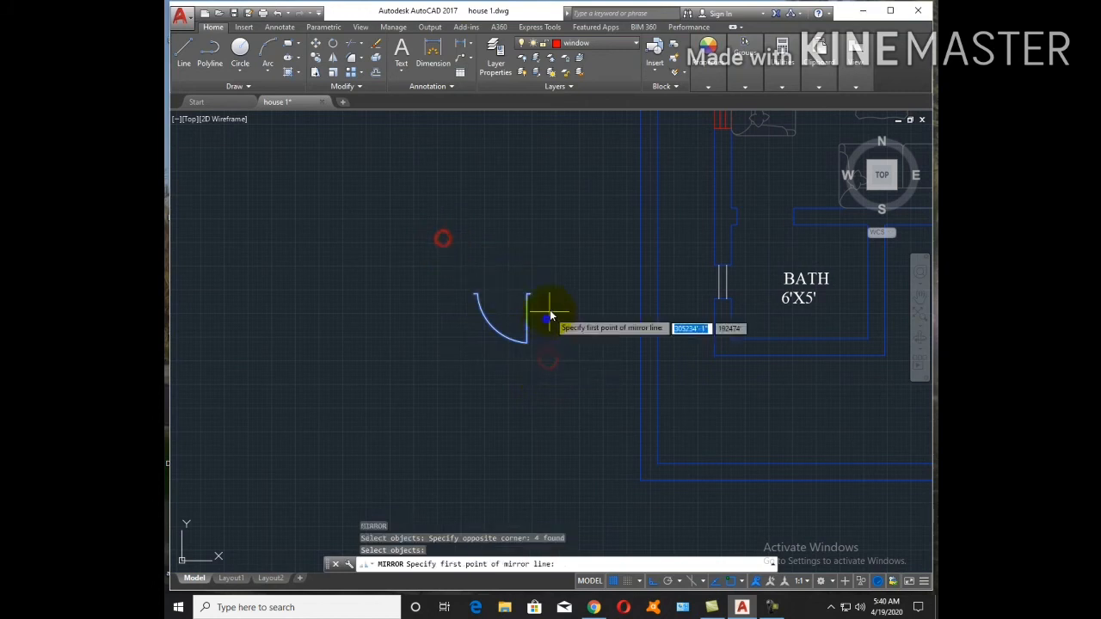
pyautogui.click(551, 303)
pyautogui.click(556, 360)
pyautogui.click(450, 248)
pyautogui.write('e')
pyautogui.press('Return')
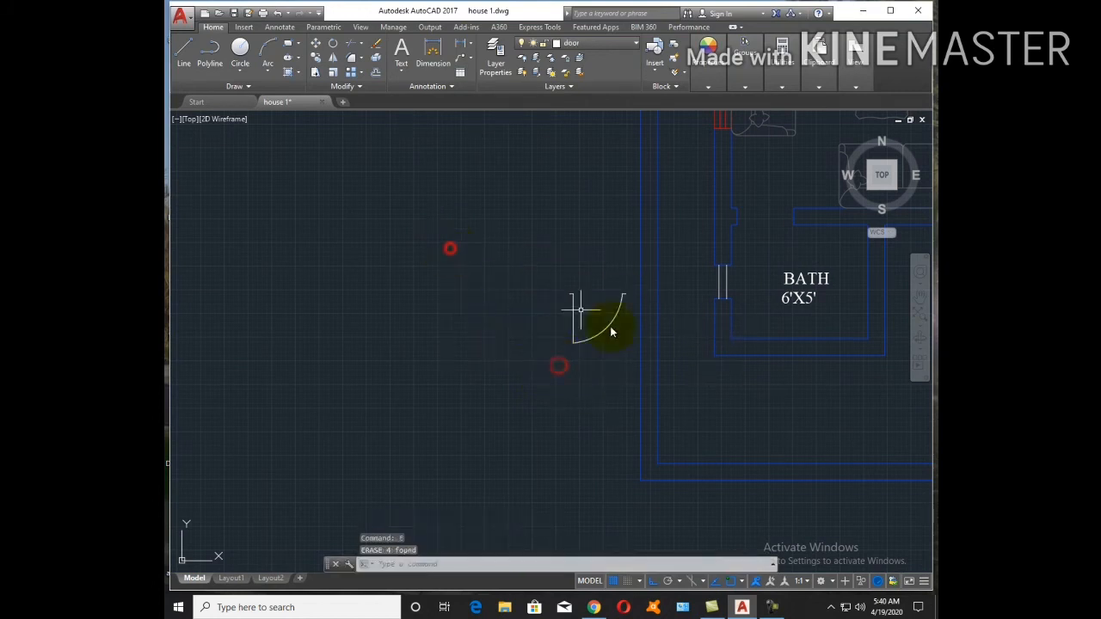
# Move the mirrored door by its jamb corner into the doorway between the Guest Room and the 6'X5' bath
pyautogui.click(523, 240)
pyautogui.write('m')
pyautogui.press('Return')
pyautogui.scroll(6, 645, 287)
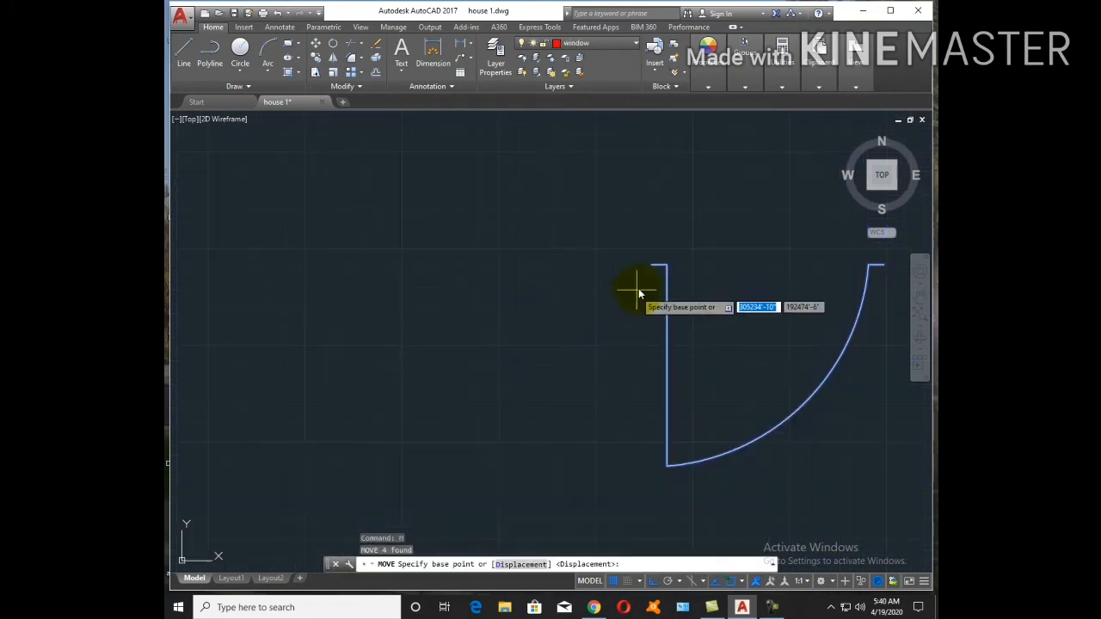
pyautogui.click(651, 271)
pyautogui.scroll(-4, 693, 358)
pyautogui.scroll(4, 664, 300)
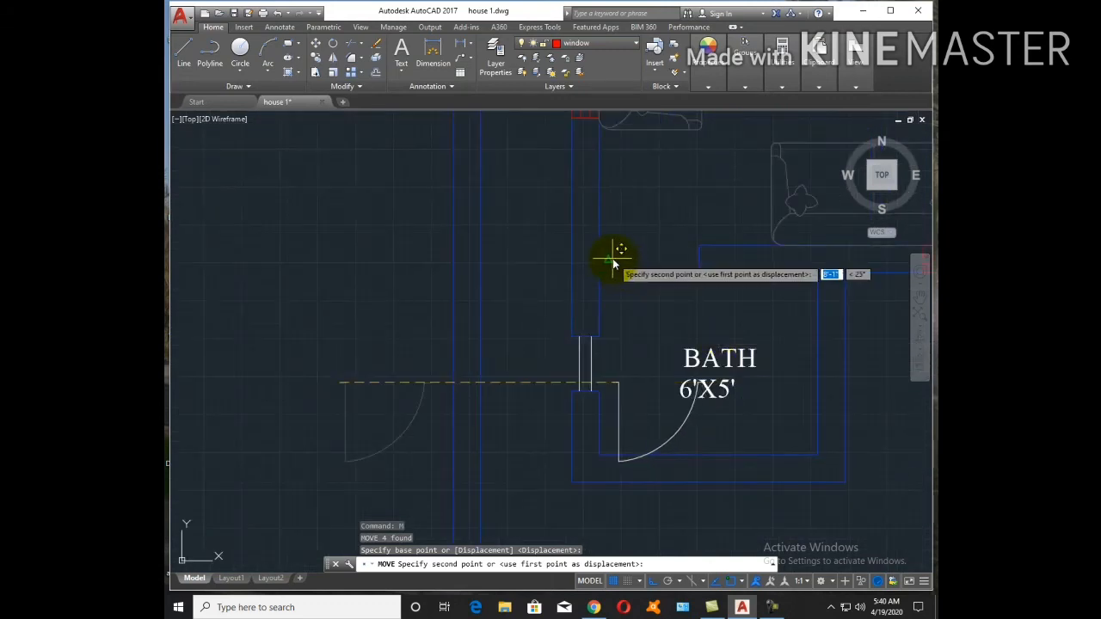
pyautogui.scroll(-8, 571, 381)
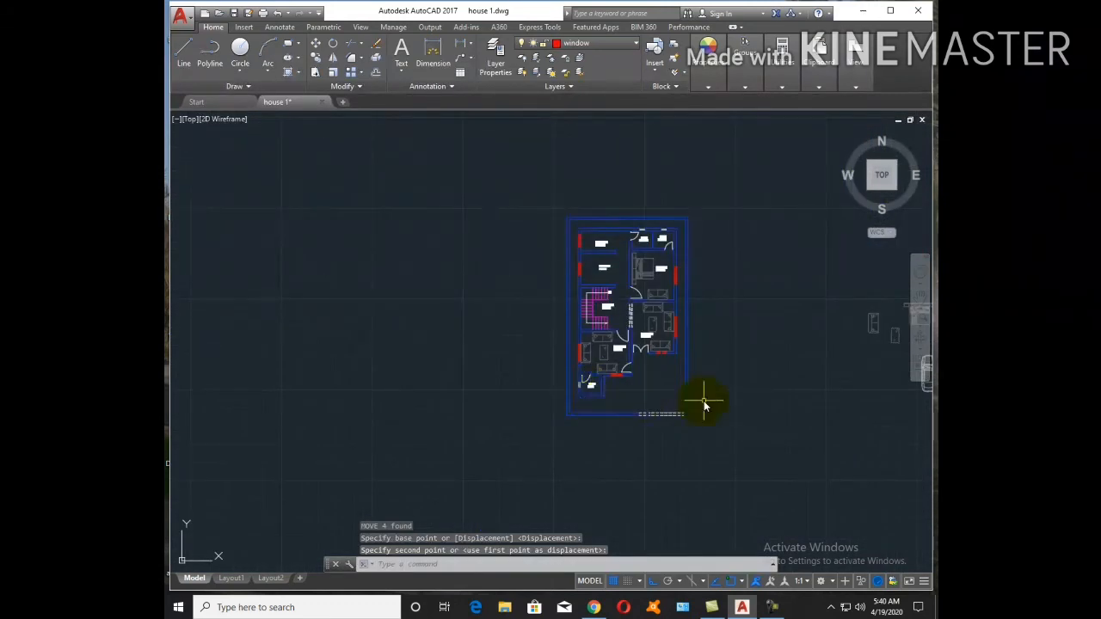
# Draw a vertical line from the Guest Room's outer corner to the front boundary wall and a horizontal line from it to the side boundary wall
pyautogui.scroll(3, 688, 401)
pyautogui.write('l')
pyautogui.press('Return')
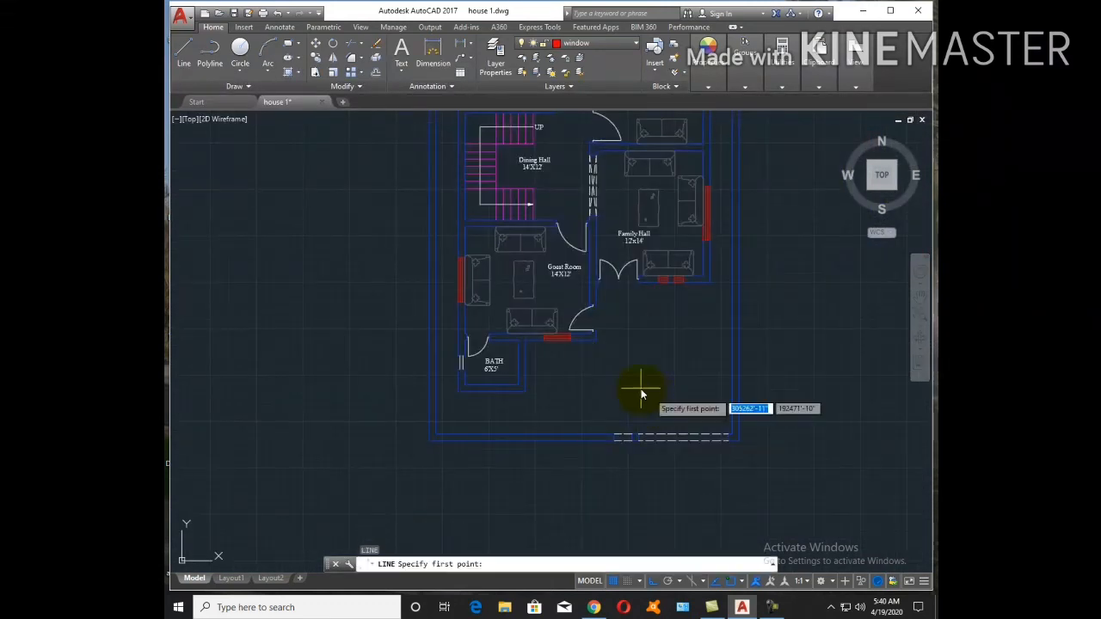
pyautogui.click(597, 341)
pyautogui.click(598, 430)
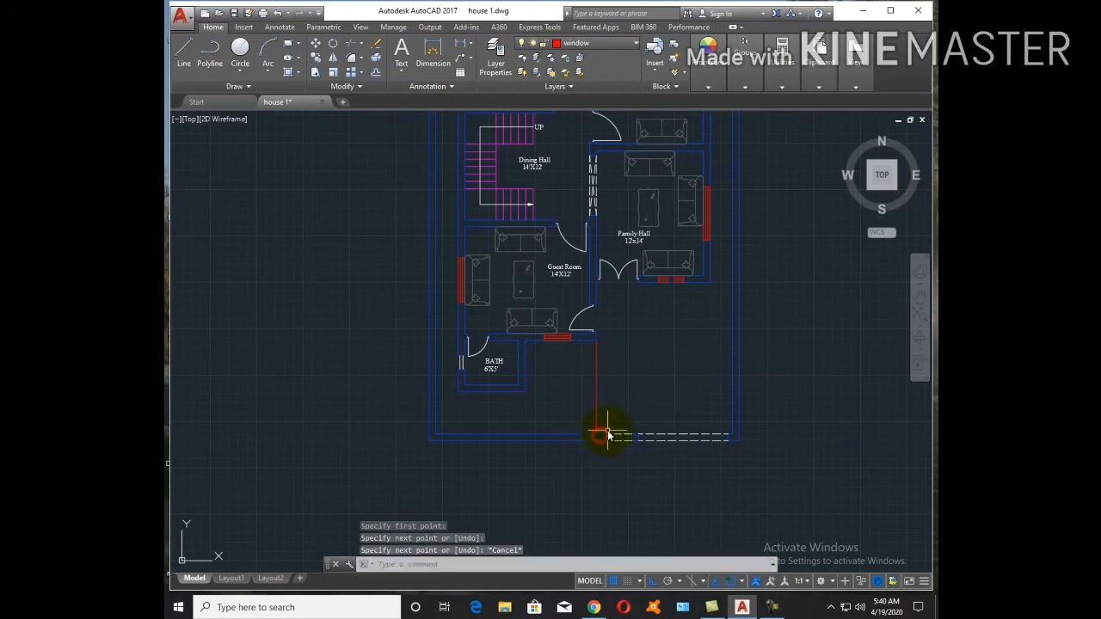
pyautogui.press('Return')
pyautogui.press('Return')
pyautogui.click(597, 409)
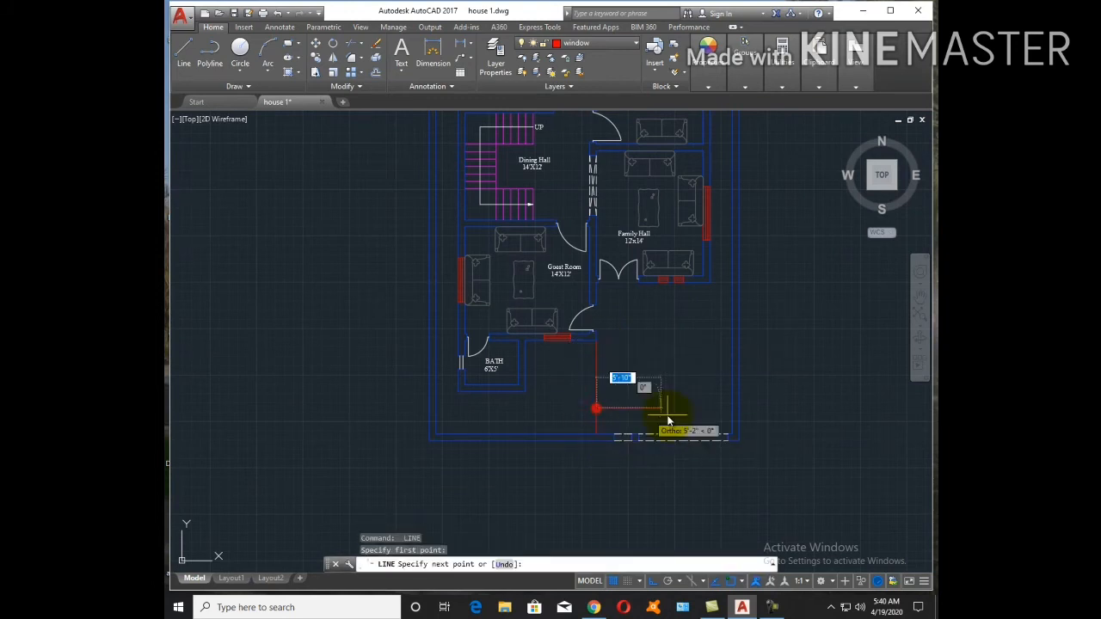
pyautogui.click(734, 408)
pyautogui.press('Escape')
# Trim the part of the vertical line that extends beyond the horizontal line toward the front boundary wall
pyautogui.write('tr')
pyautogui.press('Return')
pyautogui.press('Return')
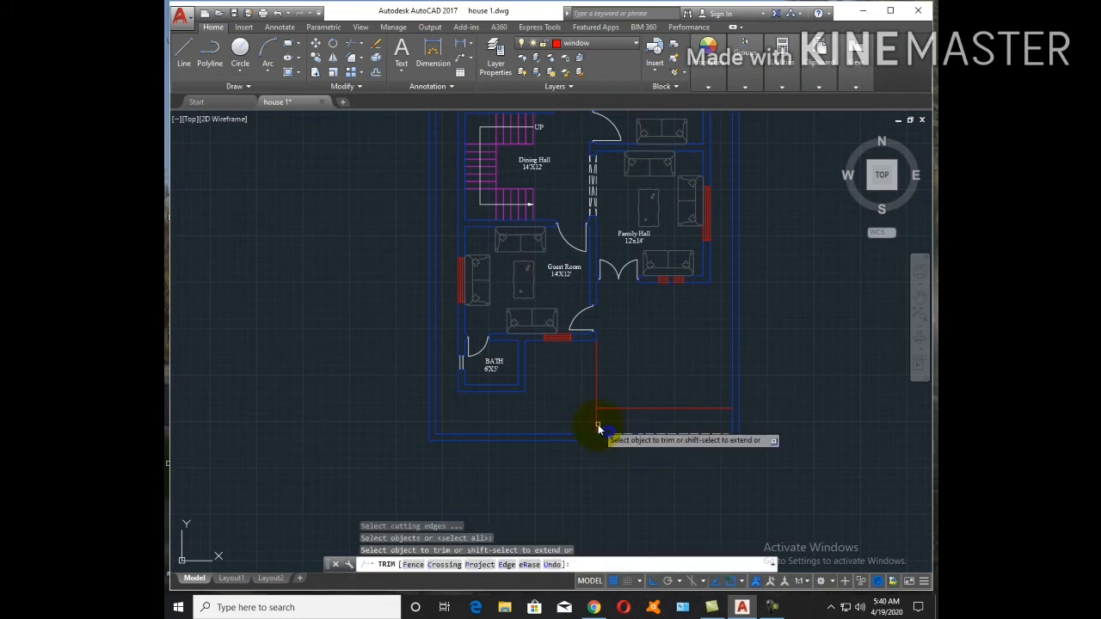
pyautogui.click(597, 423)
pyautogui.press('Escape')
# Draw a short vertical guide line downward from the midpoint of the horizontal line
pyautogui.write('l')
pyautogui.press('Return')
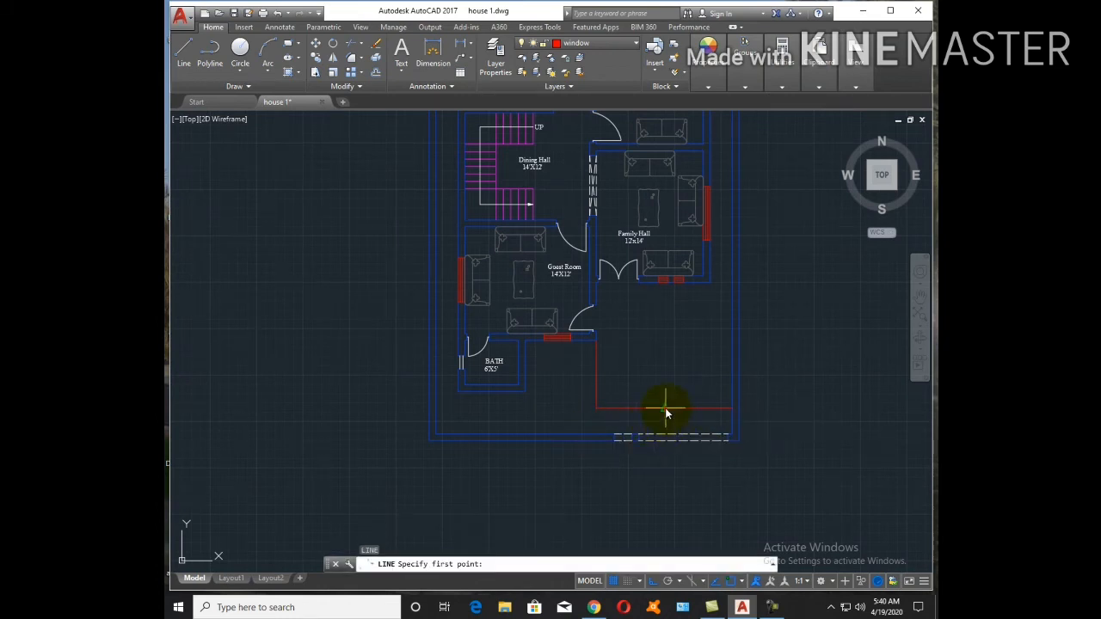
pyautogui.click(665, 409)
pyautogui.scroll(3, 667, 421)
pyautogui.click(665, 417)
pyautogui.press('Escape')
# Trim away the half of the horizontal line between the midpoint guide and the side boundary wall
pyautogui.write('tr')
pyautogui.press('Return')
pyautogui.rightClick(712, 405)
pyautogui.click(711, 405)
pyautogui.click(689, 359)
pyautogui.press('Escape')
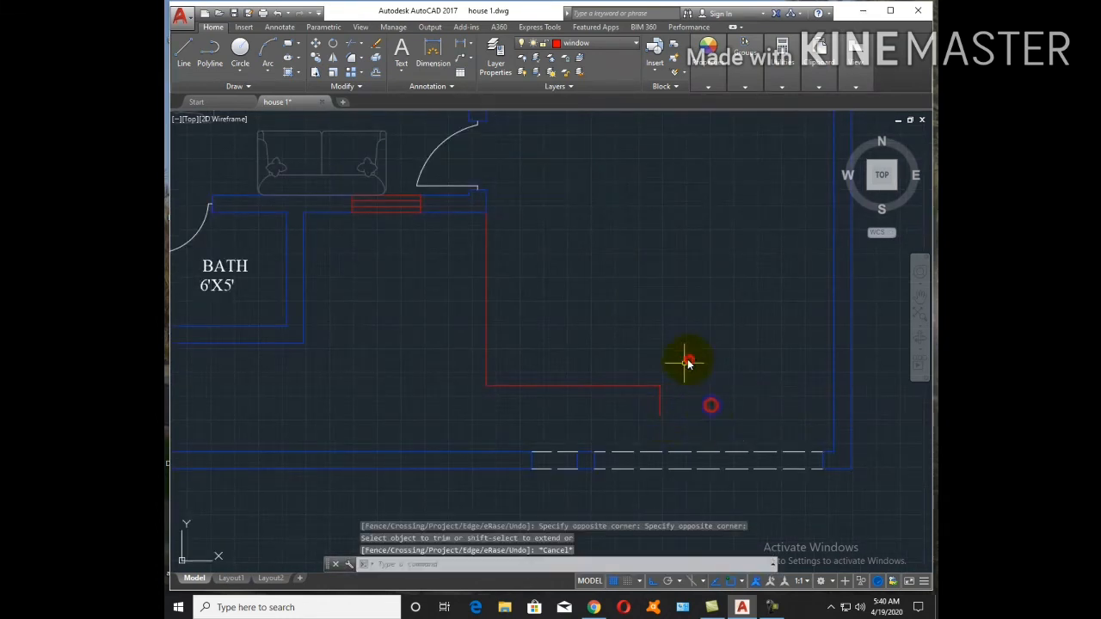
# Draw a separate horizontal line from the top of the midpoint guide to the side boundary wall
pyautogui.write('l')
pyautogui.press('Return')
pyautogui.click(659, 386)
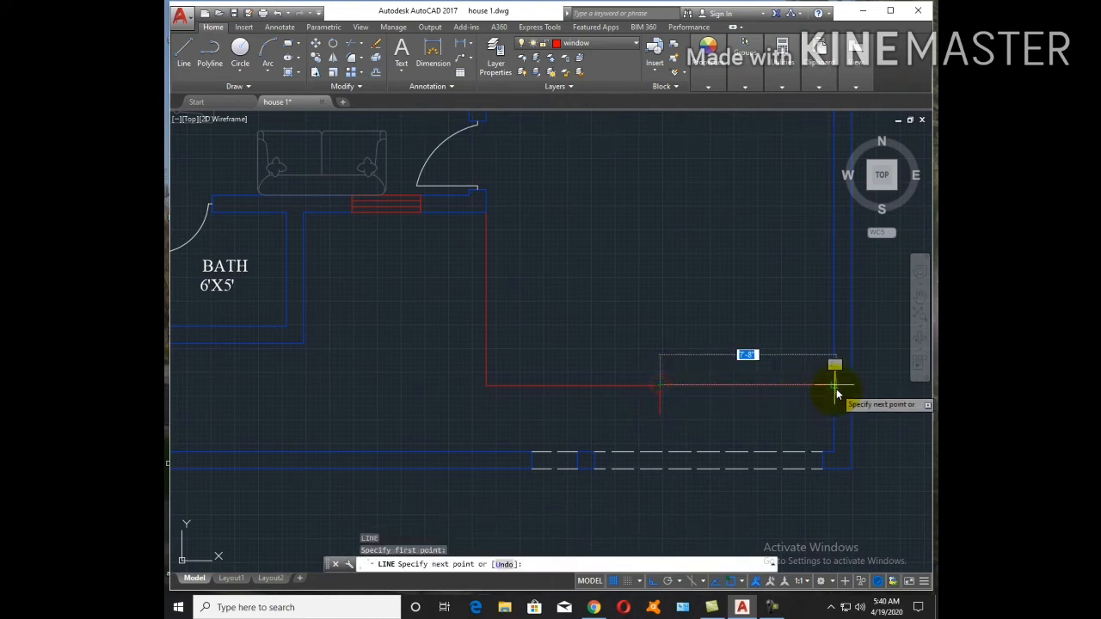
pyautogui.click(833, 386)
pyautogui.press('Escape')
# Draw a 1' guide line downward from the midpoint of the horizontal segment nearest the side boundary wall
pyautogui.write('l')
pyautogui.press('Return')
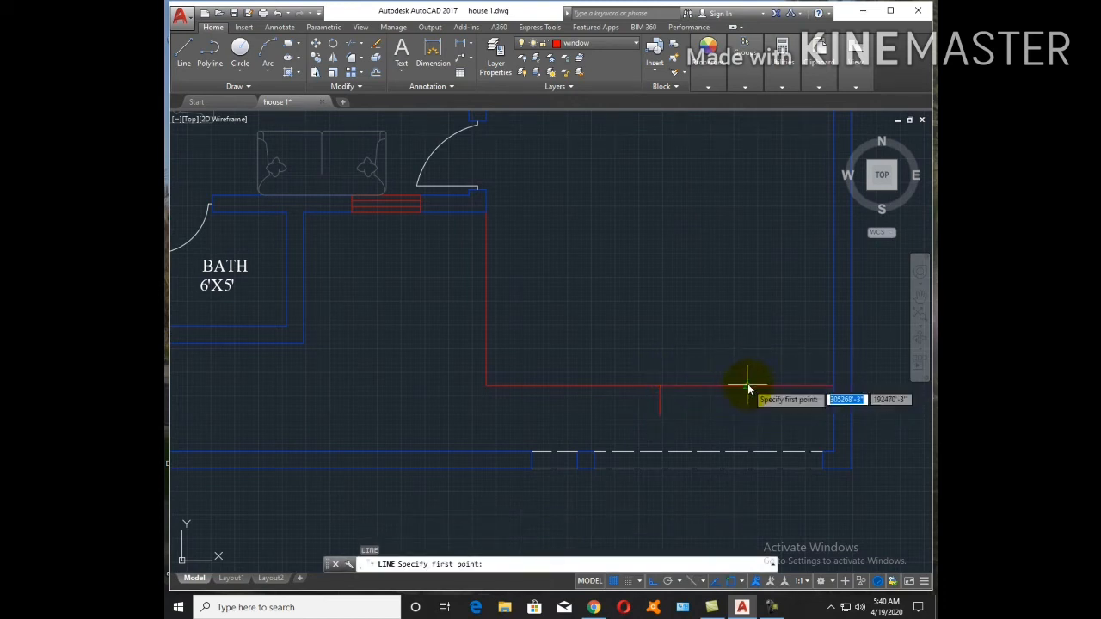
pyautogui.click(749, 389)
pyautogui.write("1'")
pyautogui.press('Return')
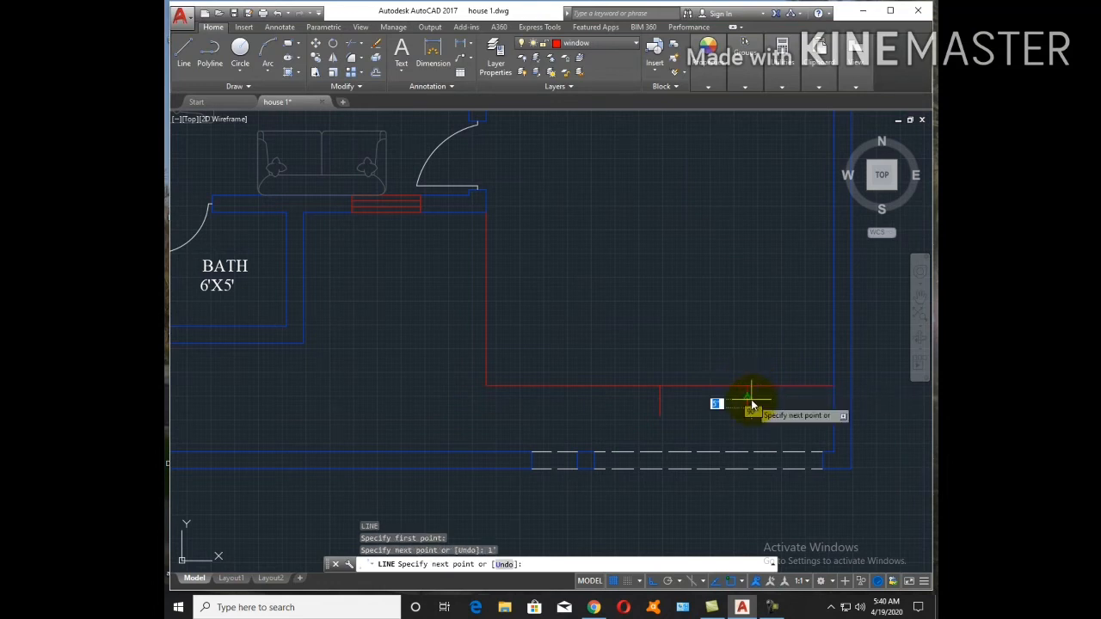
pyautogui.press('Escape')
# Draw a 1' guide line upward from the midpoint of the other horizontal segment
pyautogui.press('Return')
pyautogui.click(574, 386)
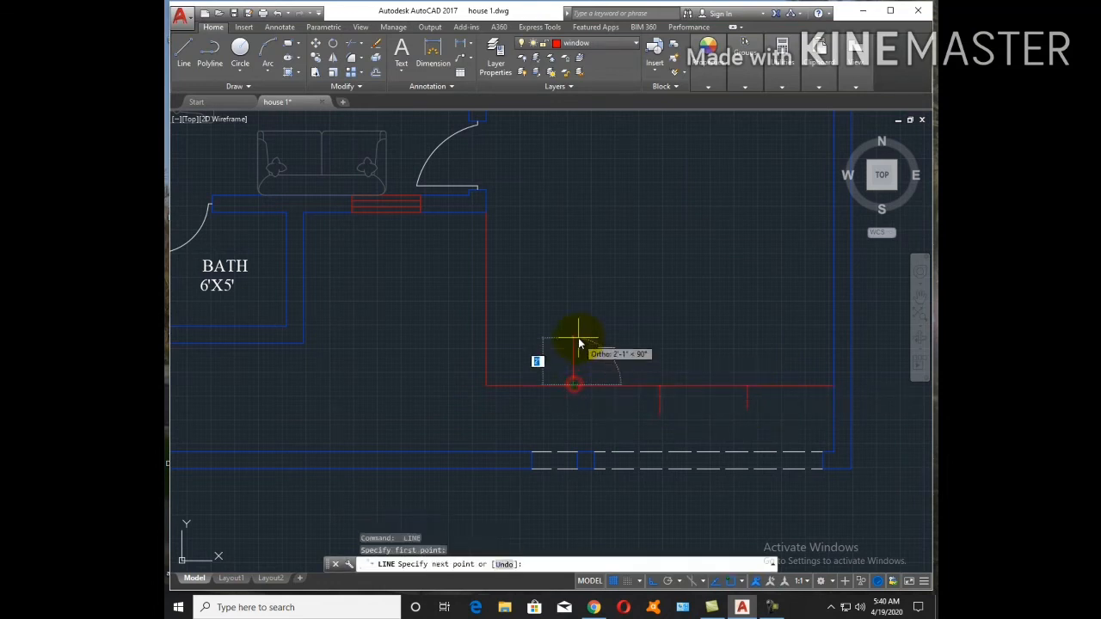
pyautogui.write("1'")
pyautogui.press('Return')
pyautogui.press('Escape')
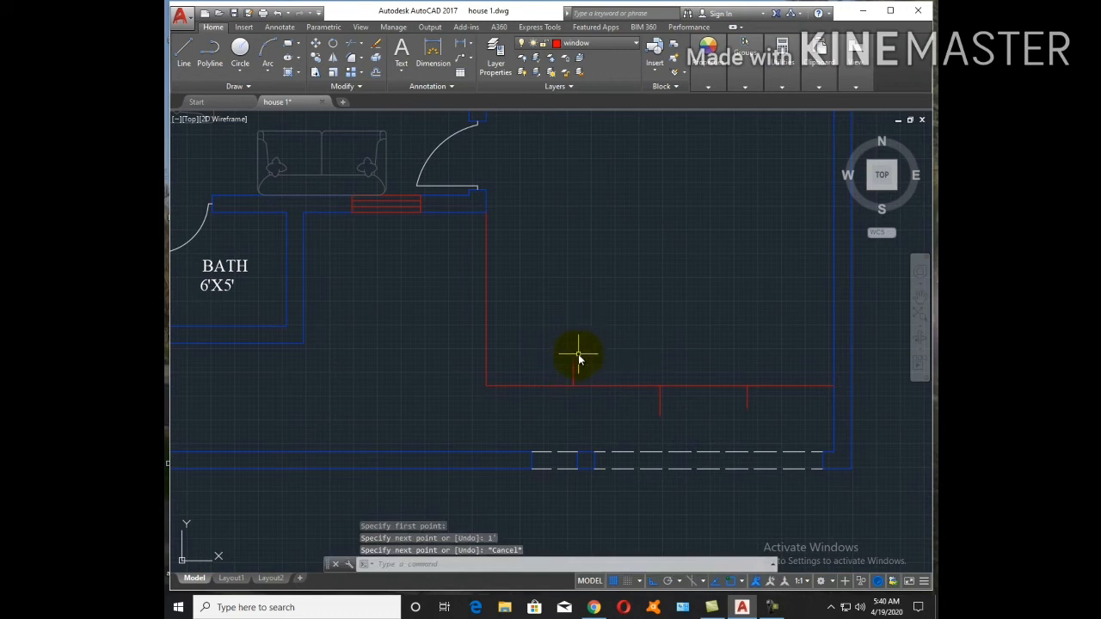
# Draw a three-point arc from the vertical line's lower end through the upward guide's tip to the joint between both horizontal segments
pyautogui.write('a')
pyautogui.press('Return')
pyautogui.click(487, 385)
pyautogui.click(576, 364)
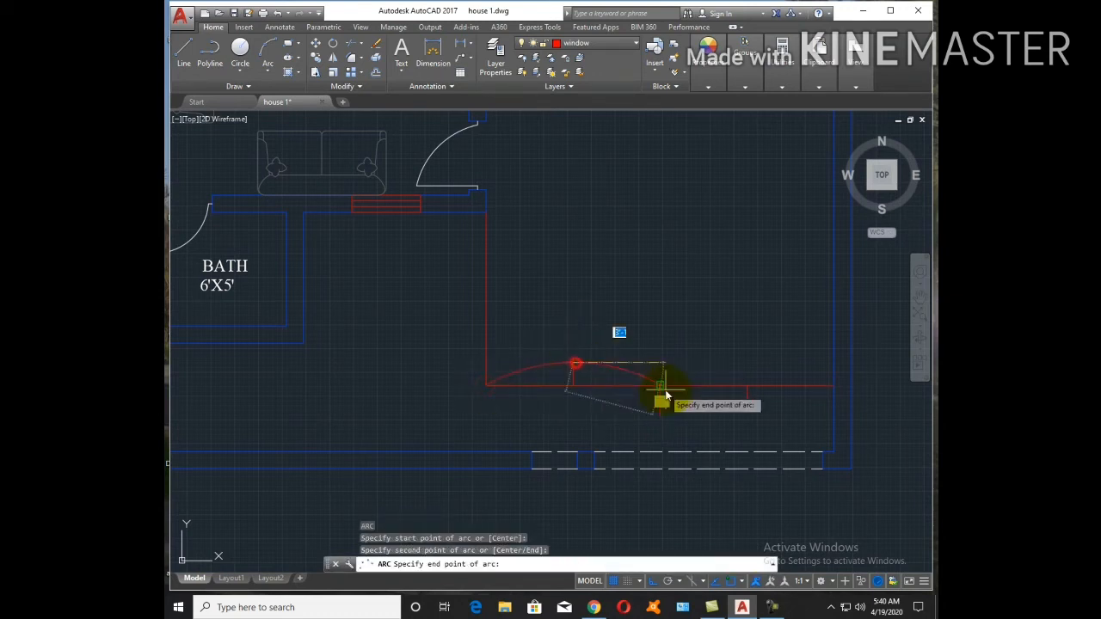
pyautogui.click(659, 387)
# Draw a second three-point arc from that joint through the downward guide's tip to the side boundary wall
pyautogui.press('Return')
pyautogui.click(658, 387)
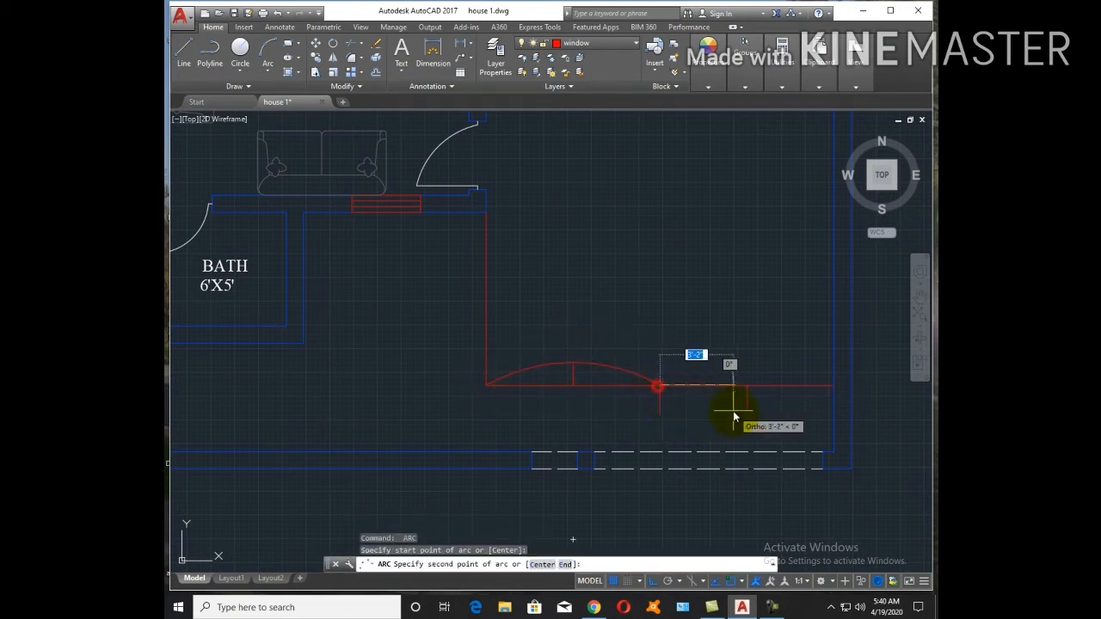
pyautogui.click(746, 408)
pyautogui.click(832, 384)
pyautogui.press('Escape')
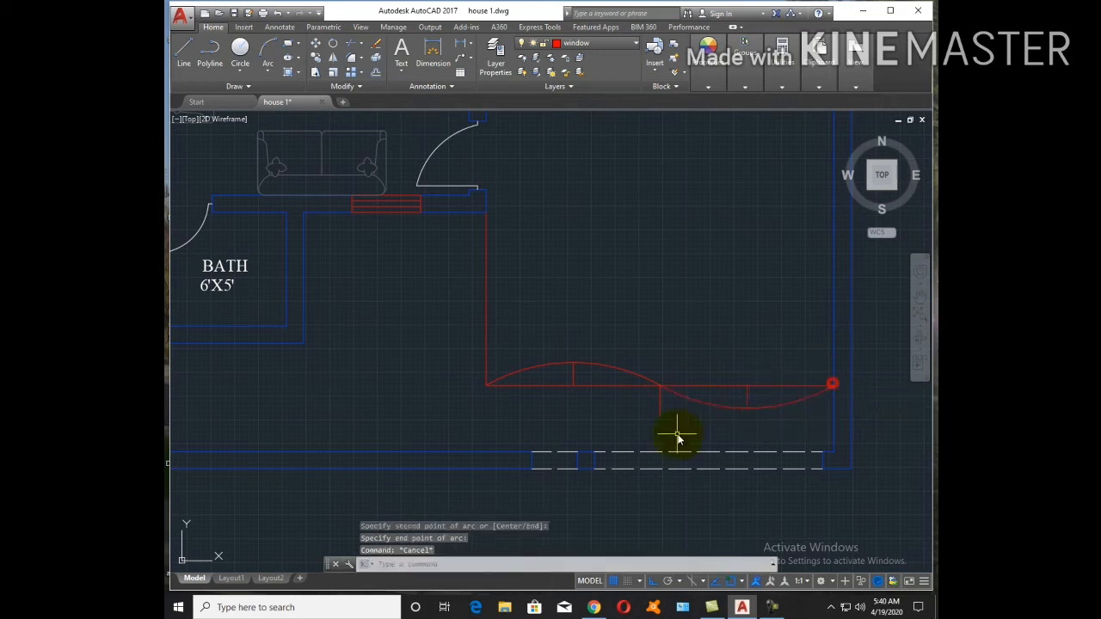
# Erase the straight horizontal segments and short guide lines, keeping only the vertical line and the two arcs
pyautogui.write('e')
pyautogui.press('Return')
pyautogui.click(558, 387)
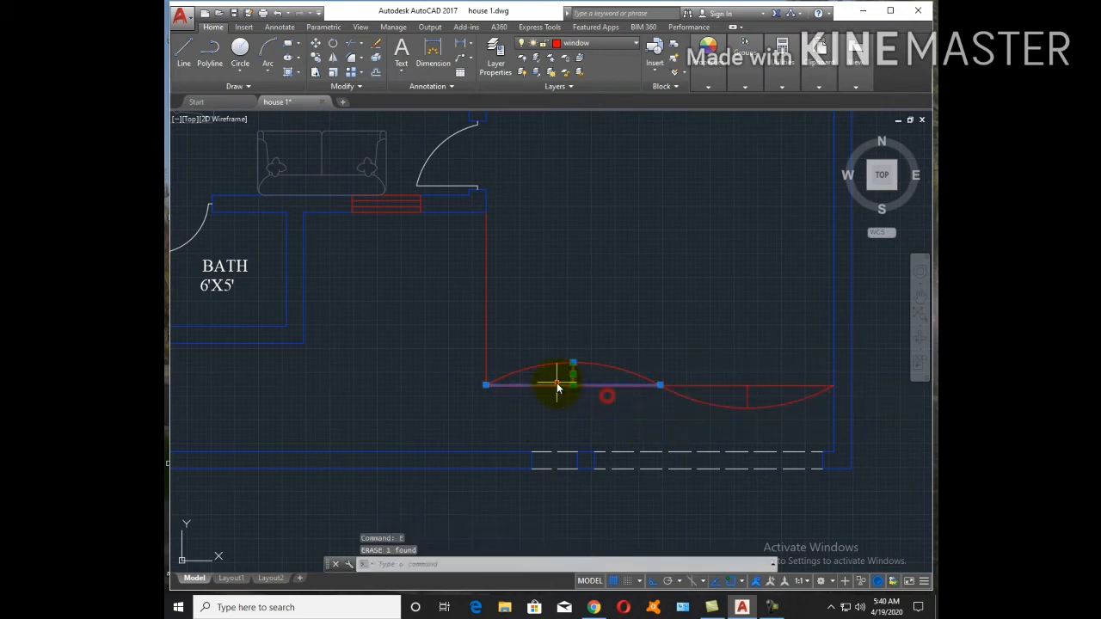
pyautogui.click(769, 393)
pyautogui.click(718, 368)
pyautogui.write('e')
pyautogui.press('Return')
pyautogui.click(778, 421)
pyautogui.click(446, 328)
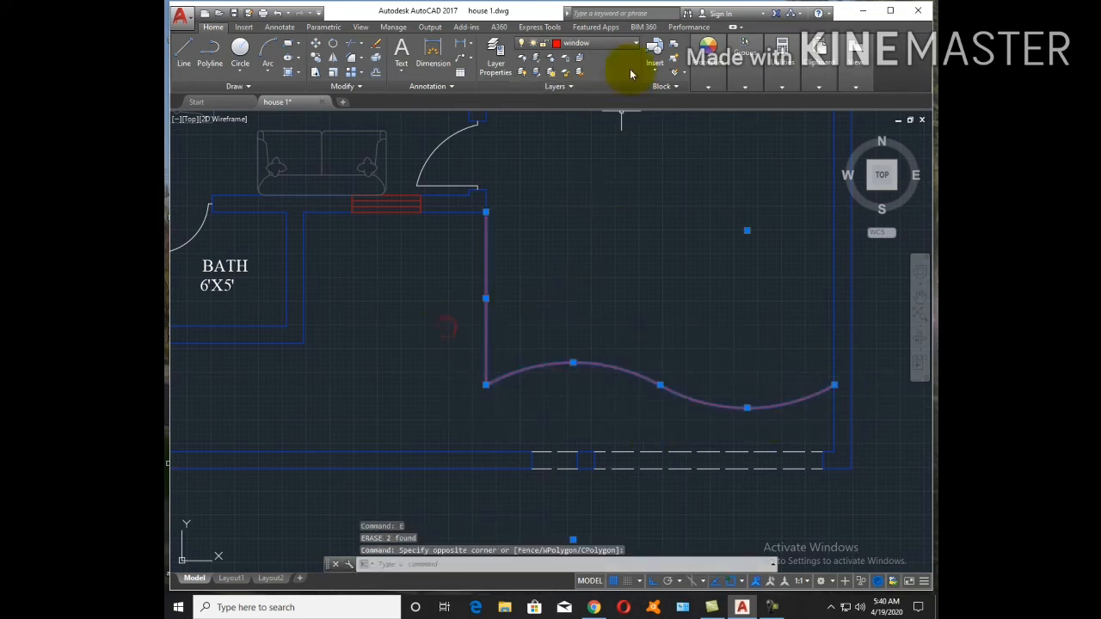
pyautogui.click(606, 42)
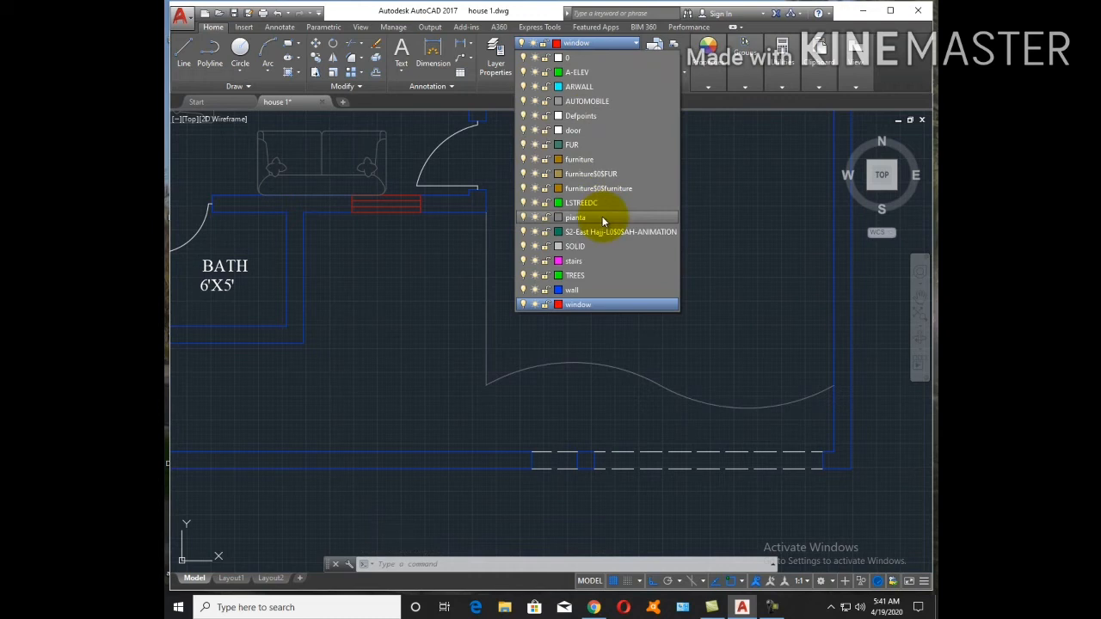
pyautogui.click(744, 161)
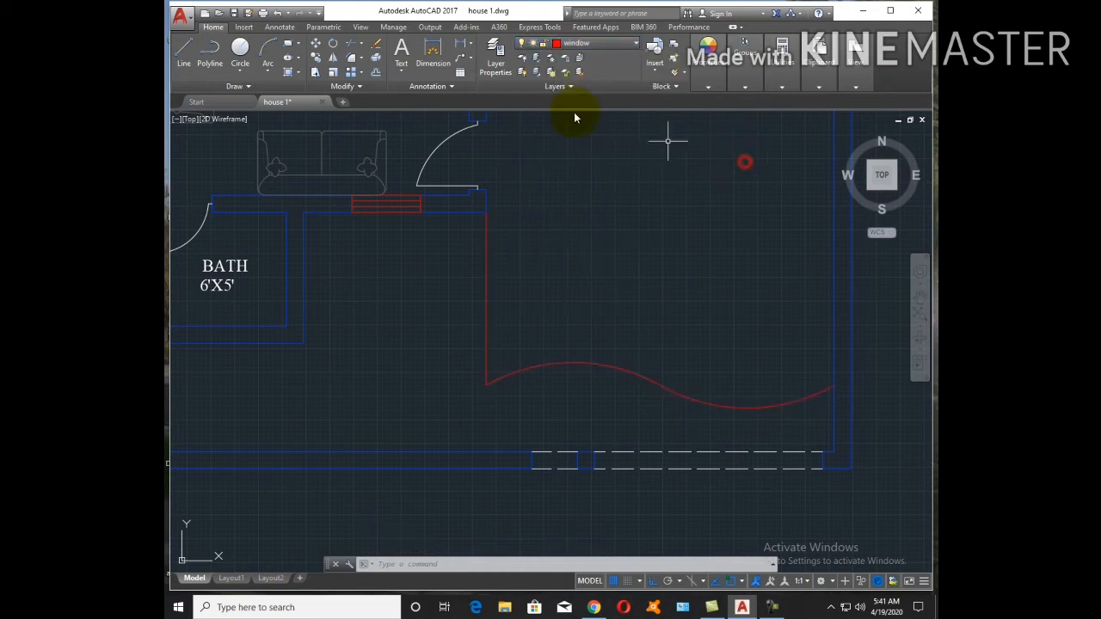
pyautogui.press('Escape')
pyautogui.press('Escape')
pyautogui.press('Escape')
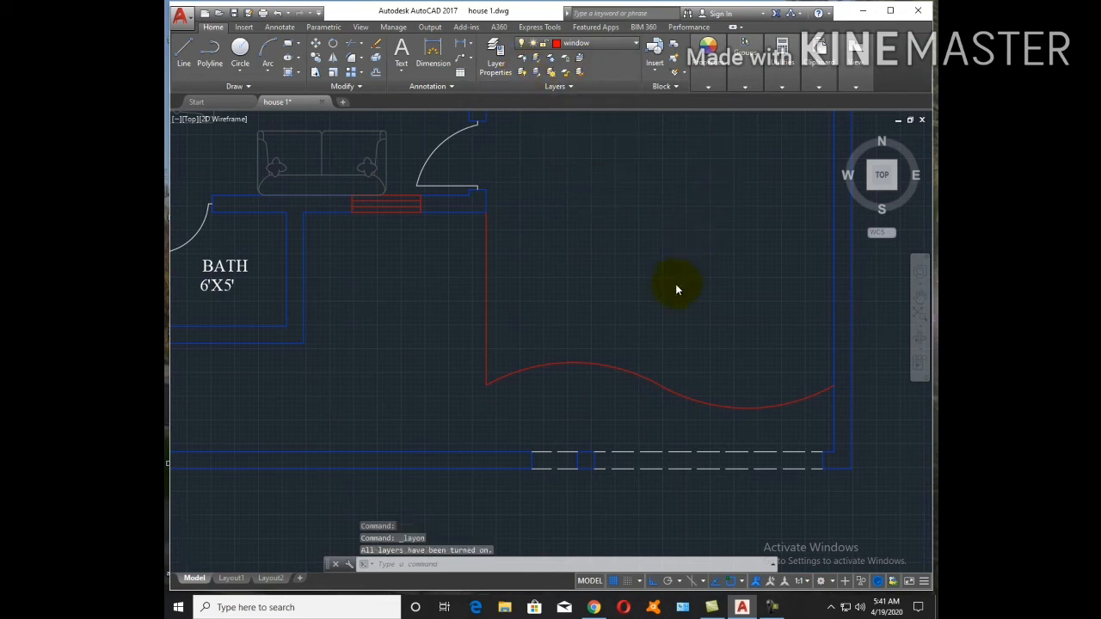
# Create a new layer named SHADE
pyautogui.scroll(-10, 675, 290)
pyautogui.press('Escape')
pyautogui.press('Escape')
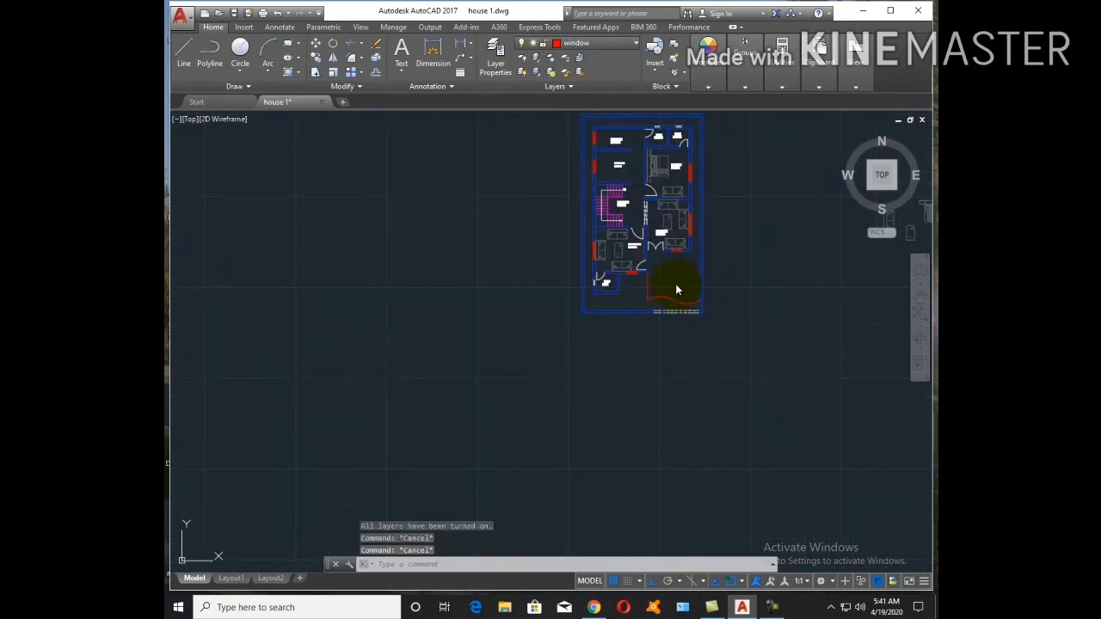
pyautogui.write('la')
pyautogui.press('Return')
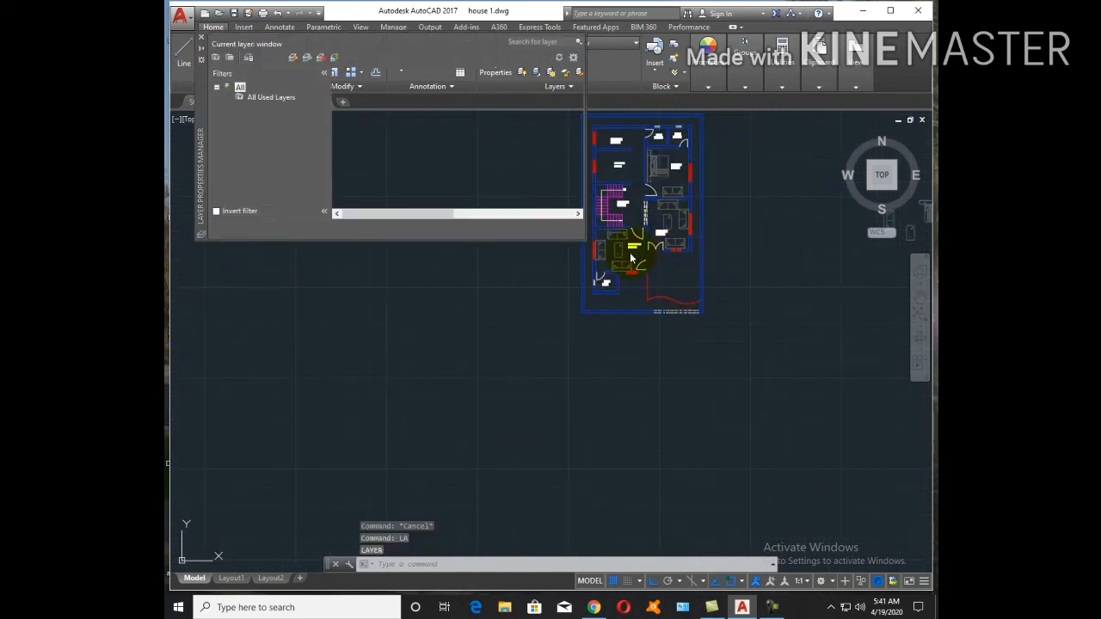
pyautogui.click(294, 58)
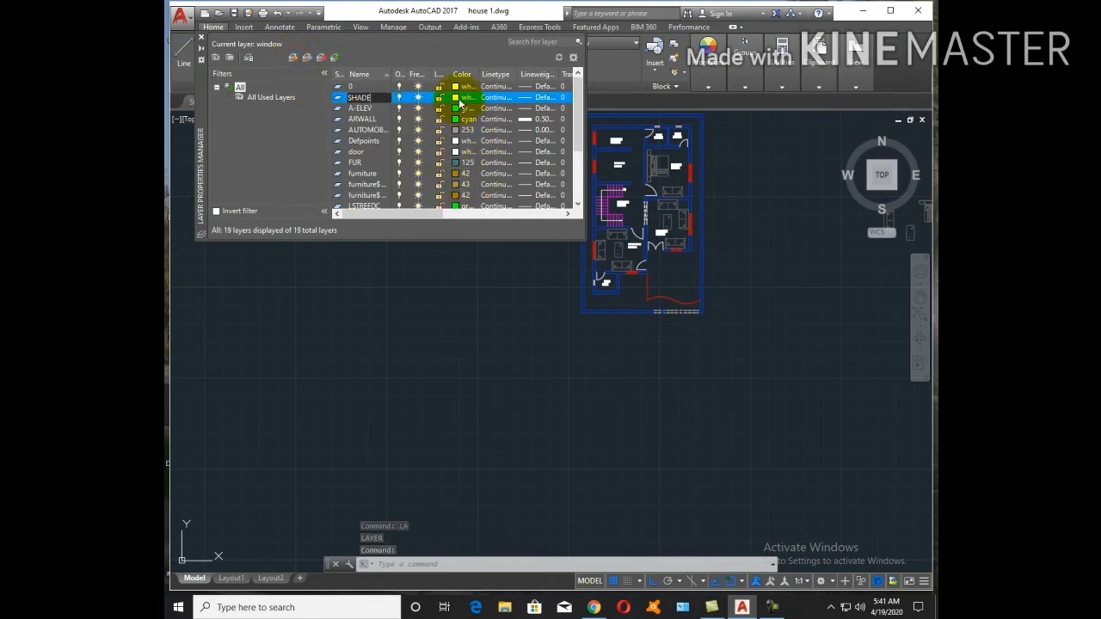
pyautogui.click(522, 99)
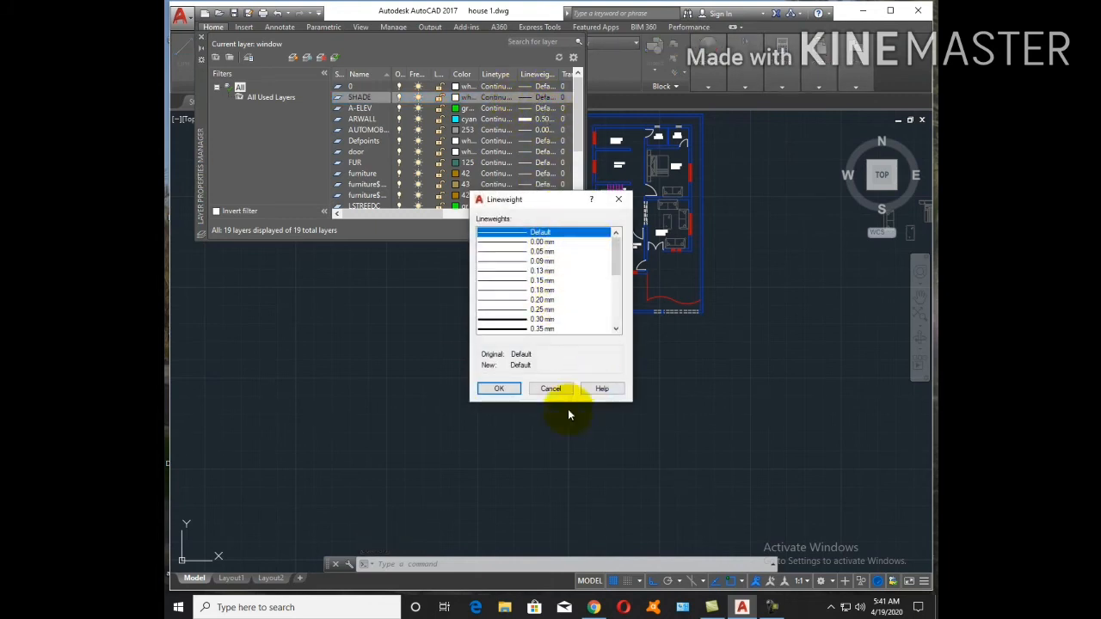
pyautogui.click(551, 388)
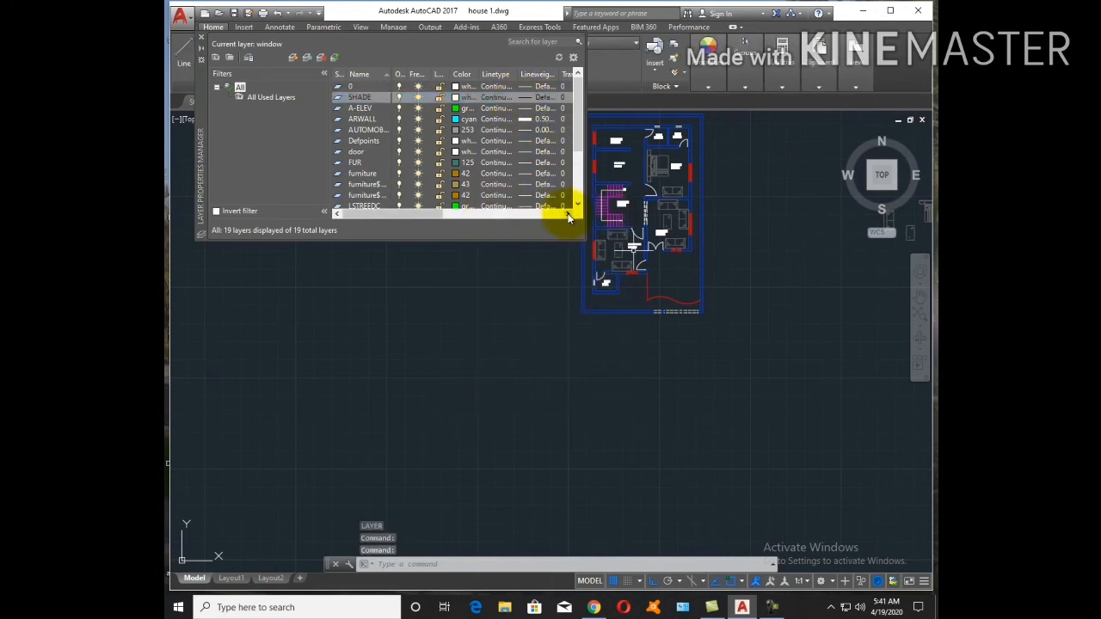
pyautogui.click(567, 214)
pyautogui.click(568, 213)
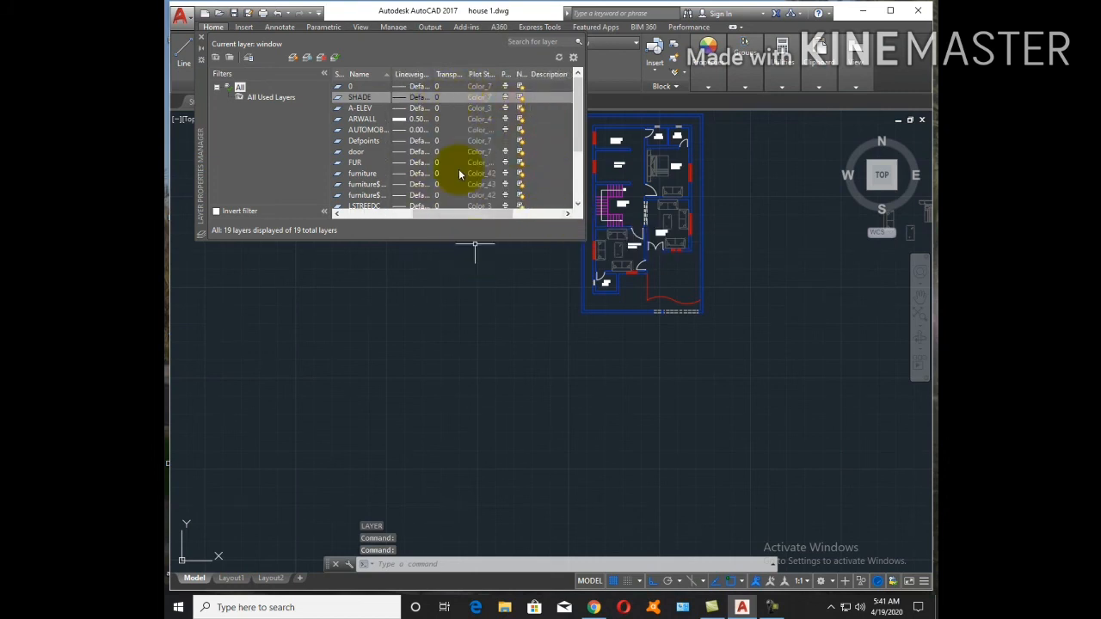
pyautogui.click(418, 97)
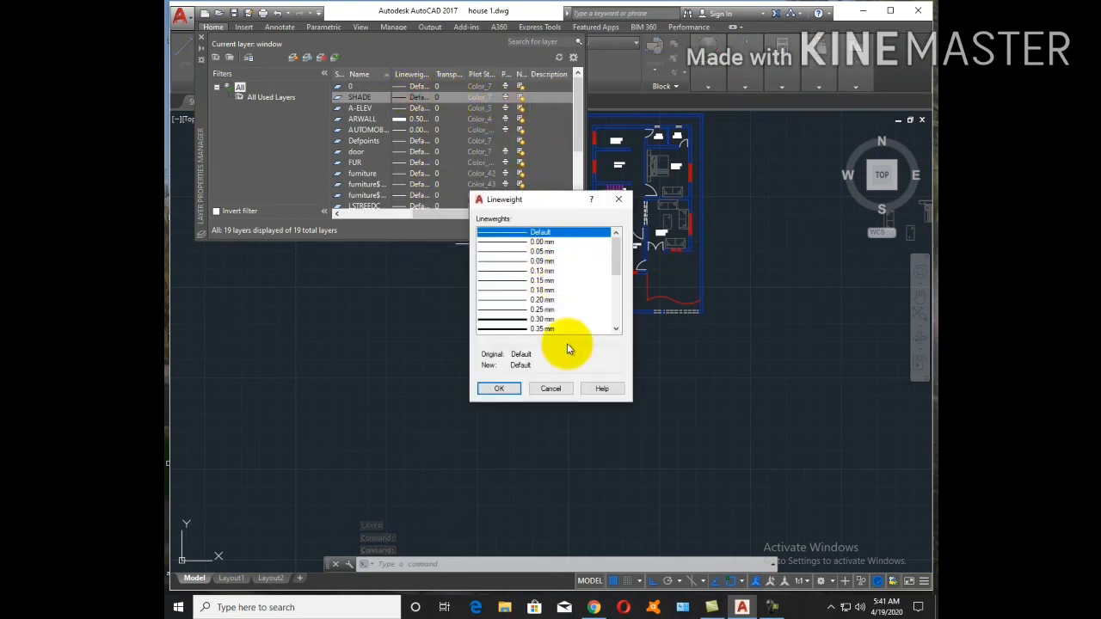
pyautogui.click(551, 388)
# Assign the ACAD_ISO02W100 dashed linetype to the SHADE layer and close the layer manager
pyautogui.moveTo(472, 211); pyautogui.dragTo(430, 216)
pyautogui.click(437, 99)
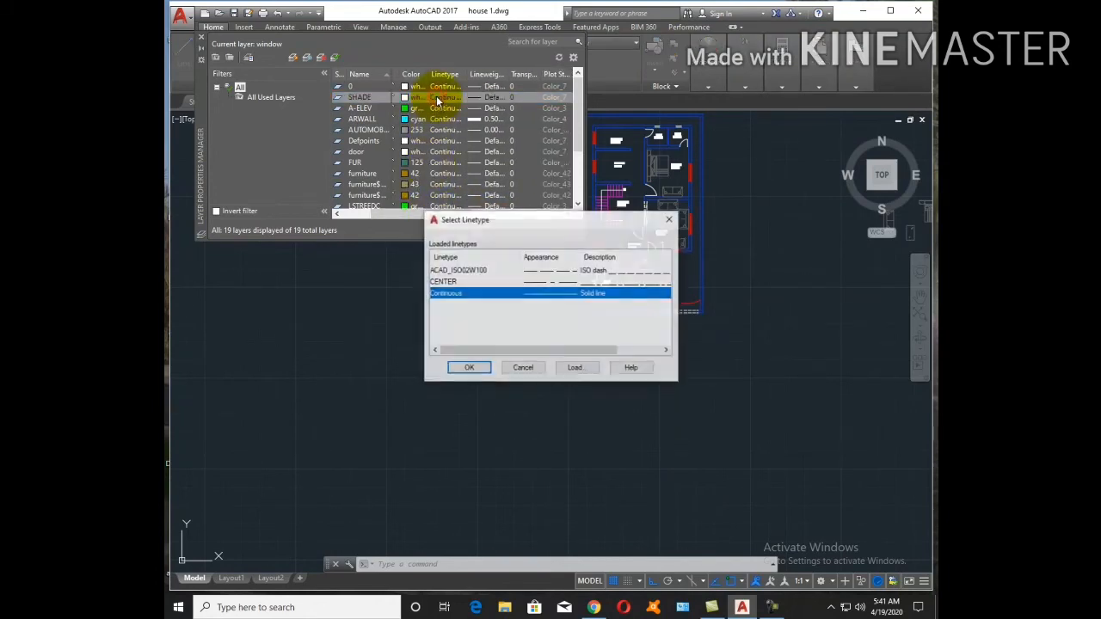
pyautogui.click(538, 271)
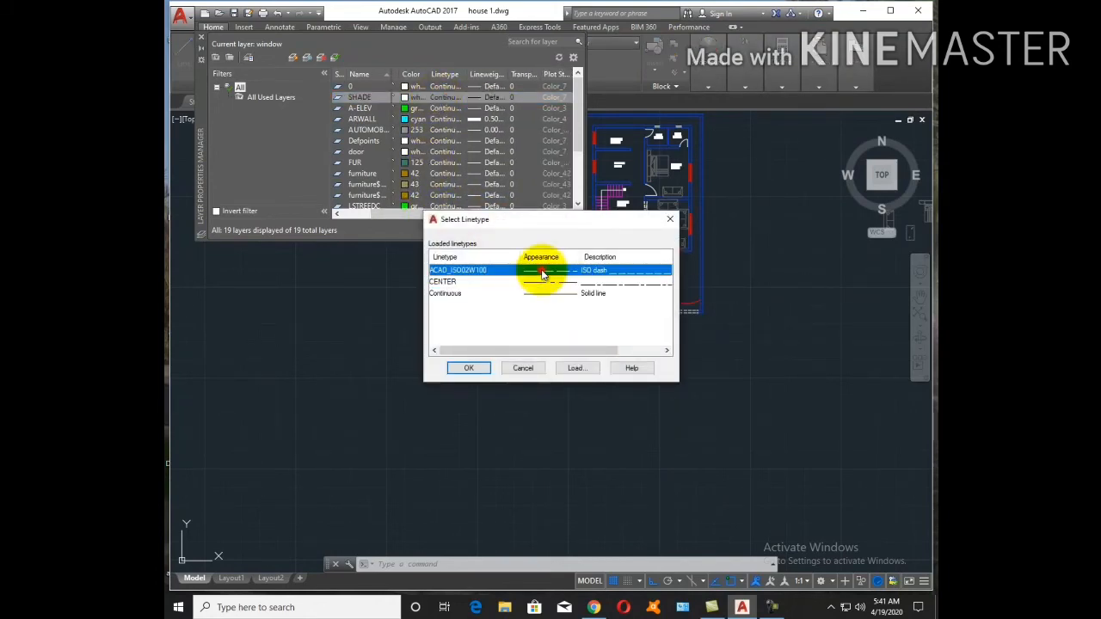
pyautogui.click(469, 368)
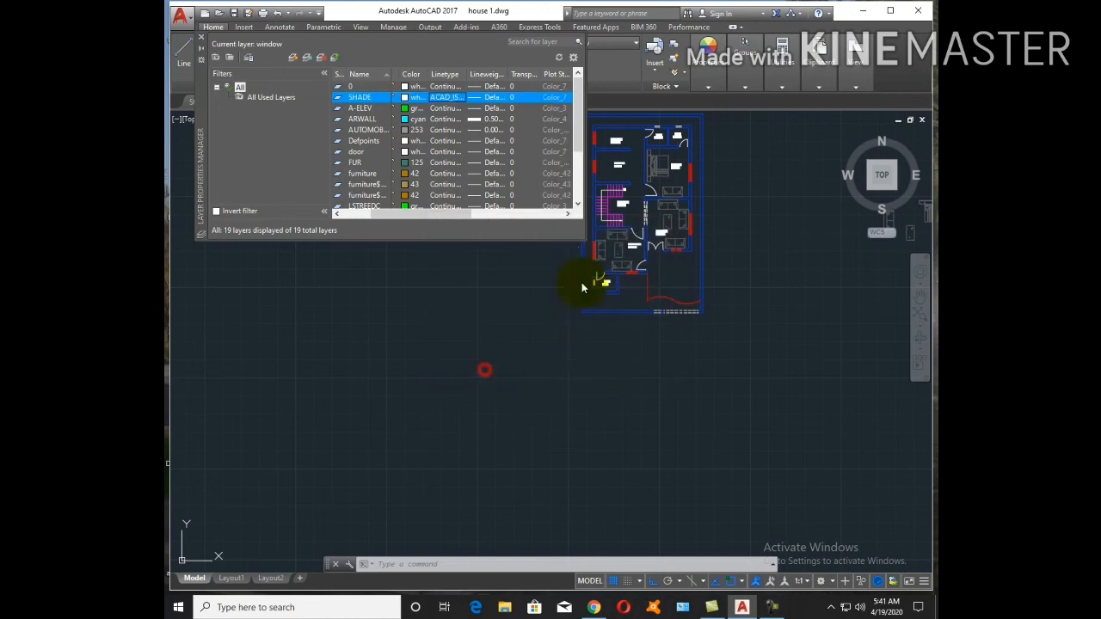
pyautogui.click(201, 40)
# Move the vertical line and the two front arcs onto the SHADE layer
pyautogui.scroll(5, 651, 296)
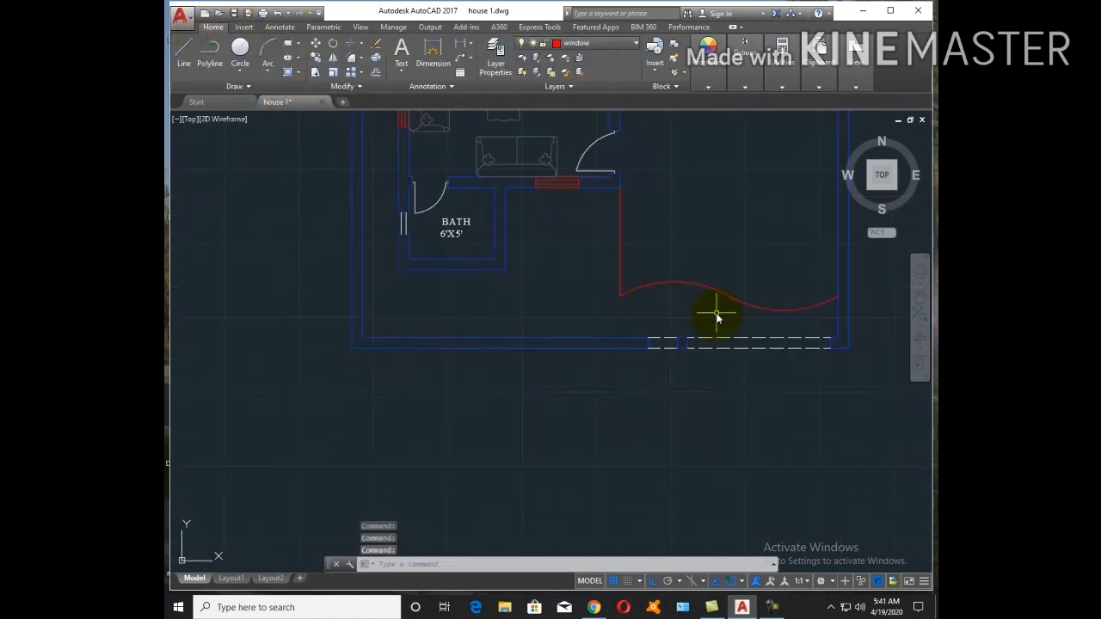
pyautogui.click(715, 314)
pyautogui.click(562, 240)
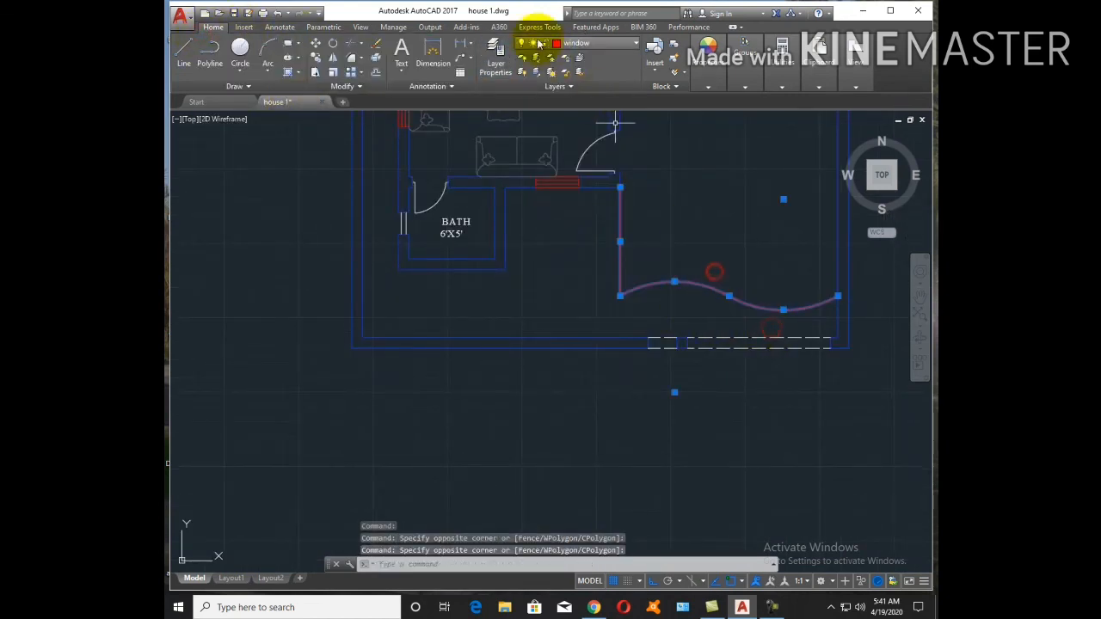
pyautogui.click(592, 45)
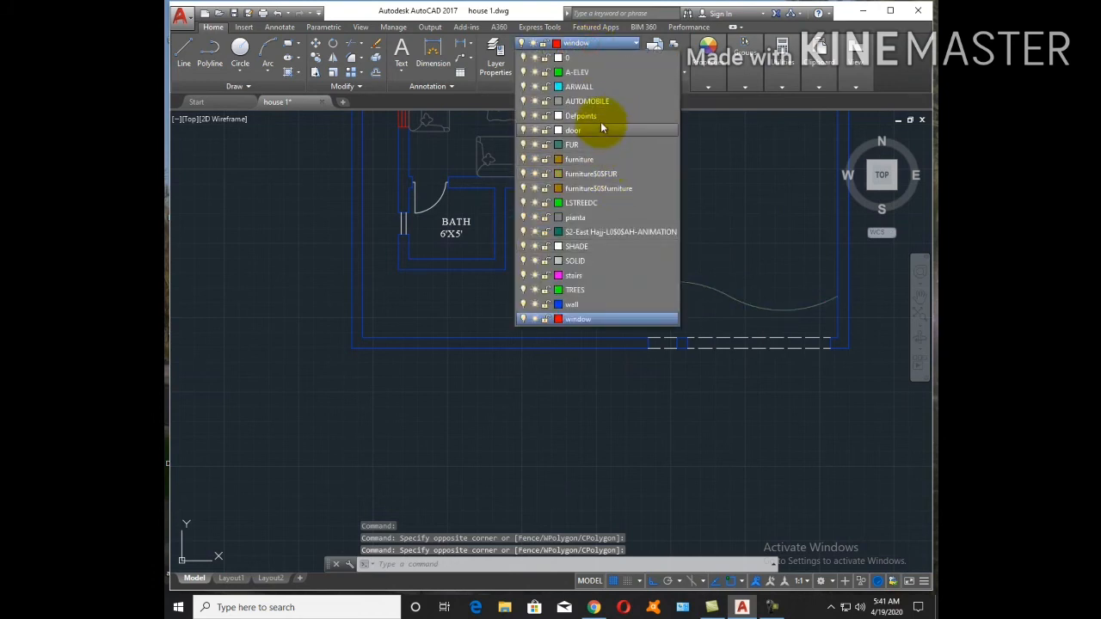
pyautogui.click(614, 248)
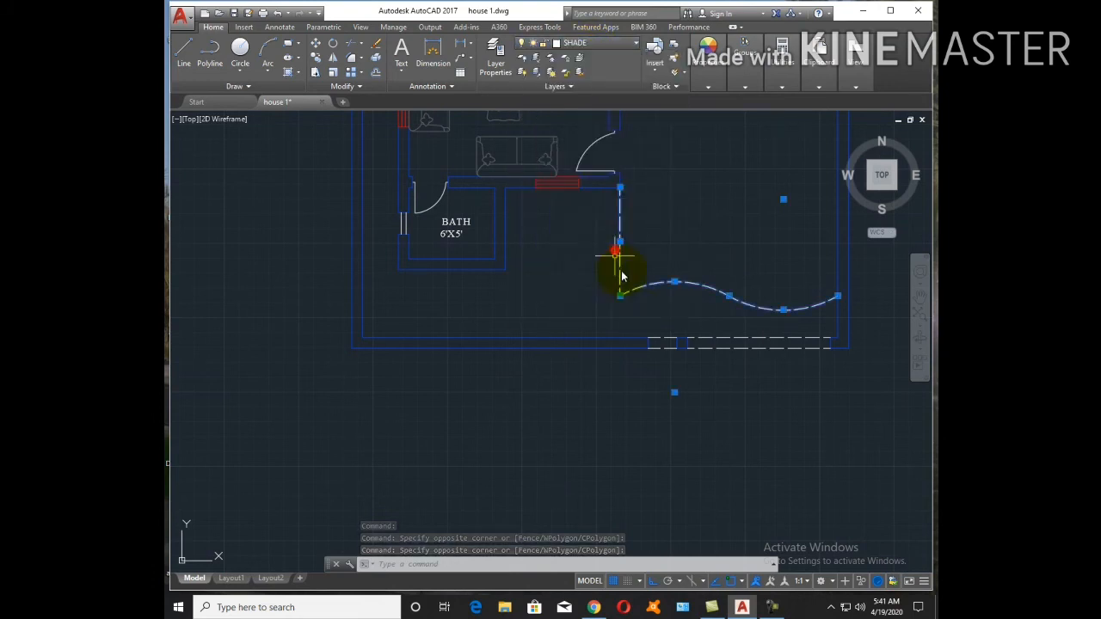
pyautogui.press('Escape')
# Scale the car block beside the plan by 1.5 about a point inside it
pyautogui.scroll(-5, 617, 380)
pyautogui.moveTo(790, 418); pyautogui.dragTo(655, 422, button='middle')
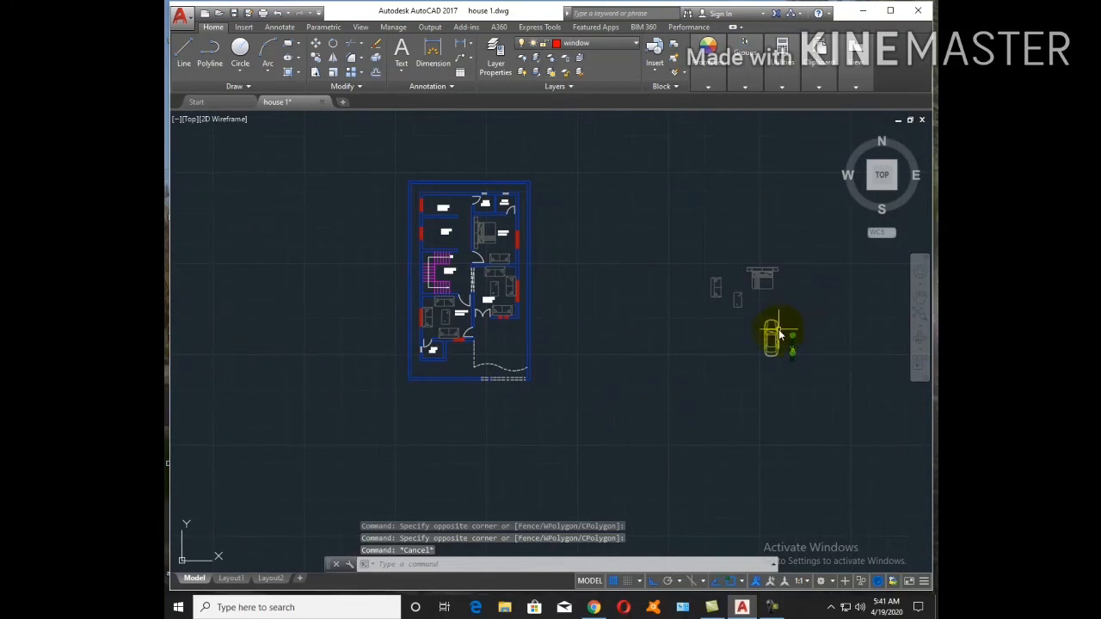
pyautogui.click(780, 335)
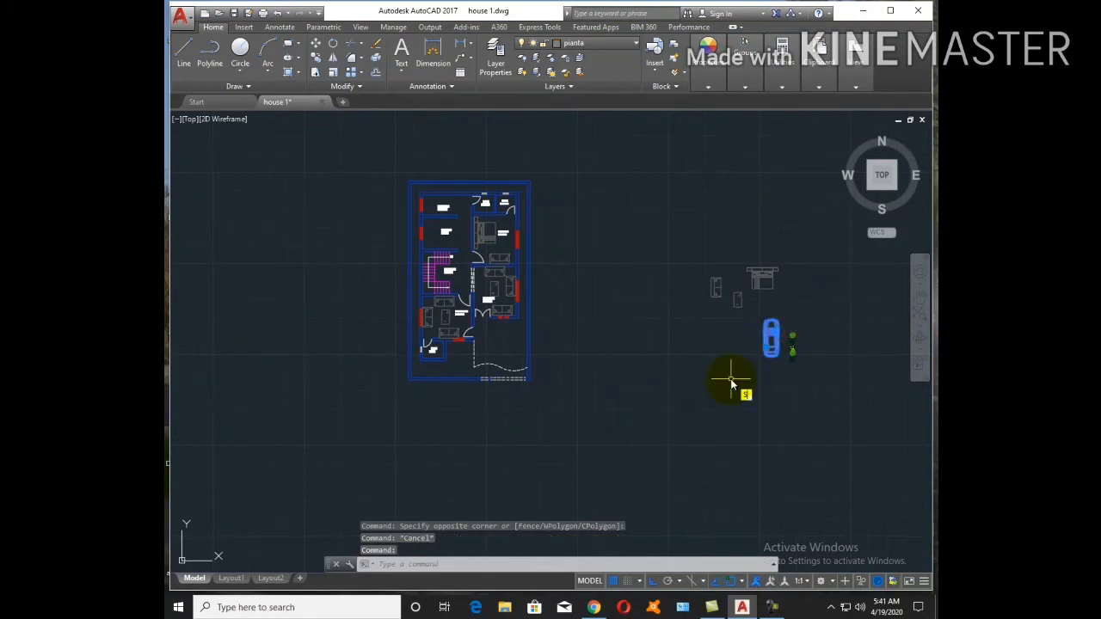
pyautogui.write('sc')
pyautogui.press('Return')
pyautogui.scroll(5, 833, 353)
pyautogui.click(570, 331)
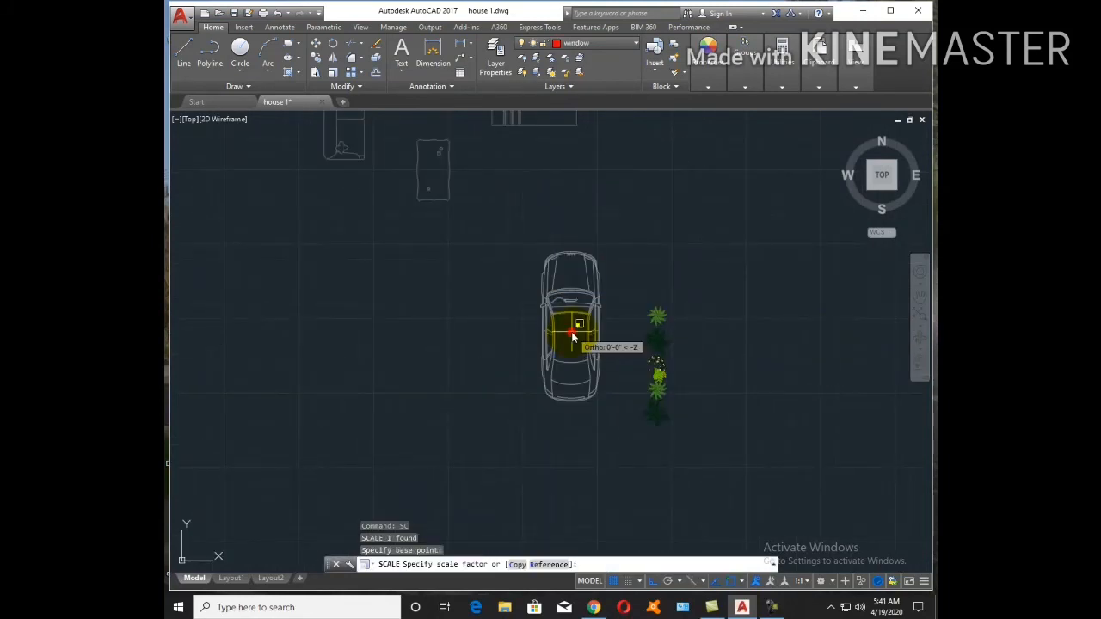
pyautogui.write('1.5')
pyautogui.press('Return')
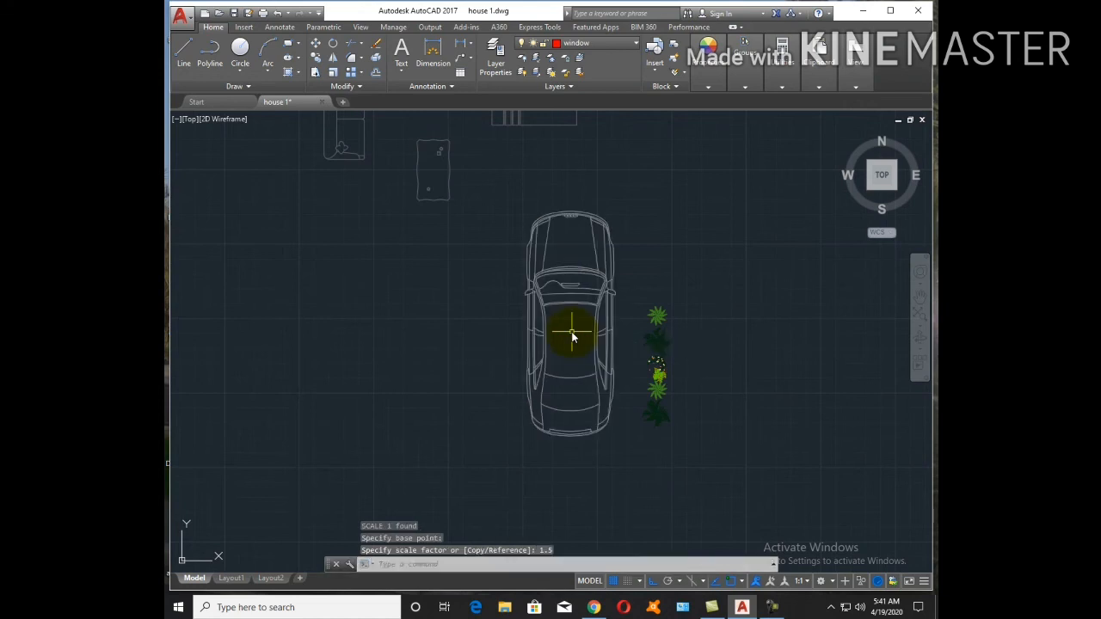
# Move the car into the front porch, between the Family Hall wall and the front gate
pyautogui.click(576, 348)
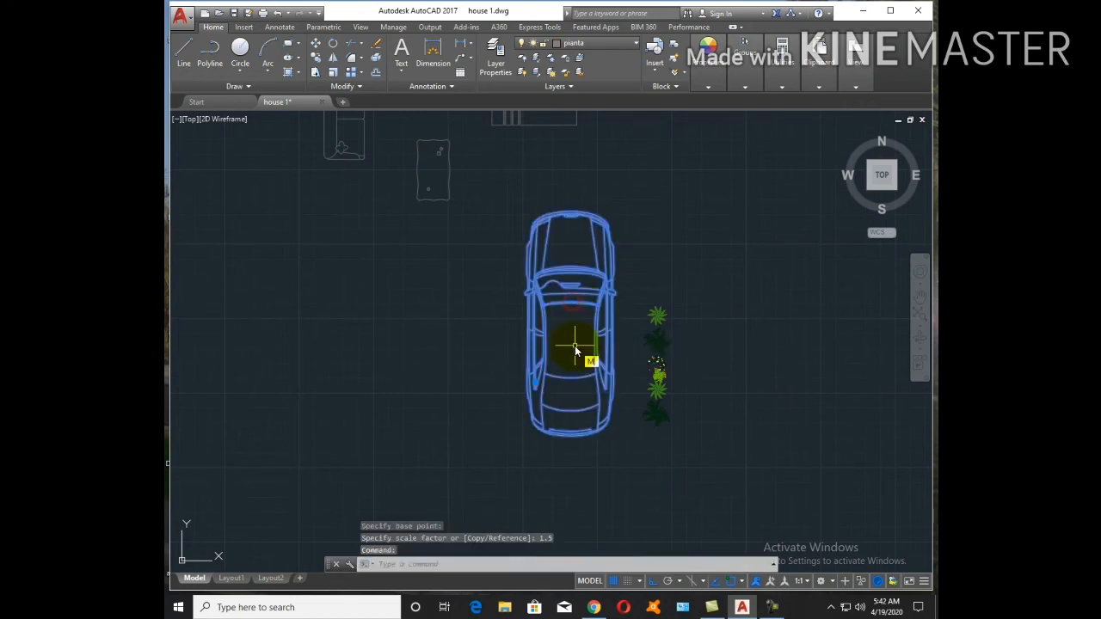
pyautogui.write('m')
pyautogui.press('Return')
pyautogui.click(576, 348)
pyautogui.scroll(-5, 661, 321)
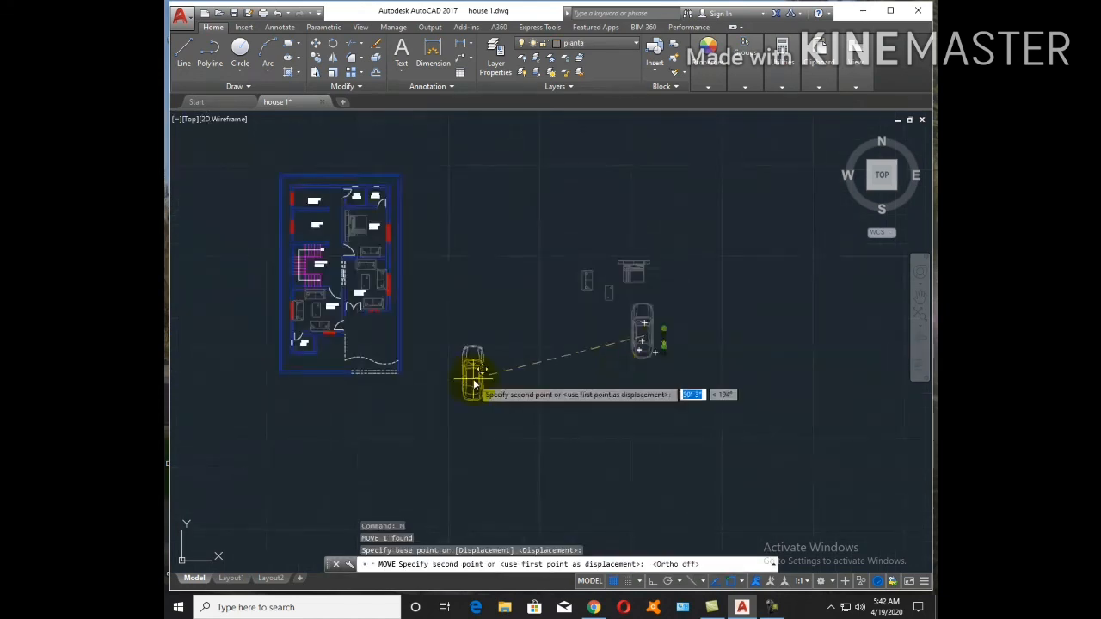
pyautogui.scroll(6, 517, 348)
pyautogui.click(555, 360)
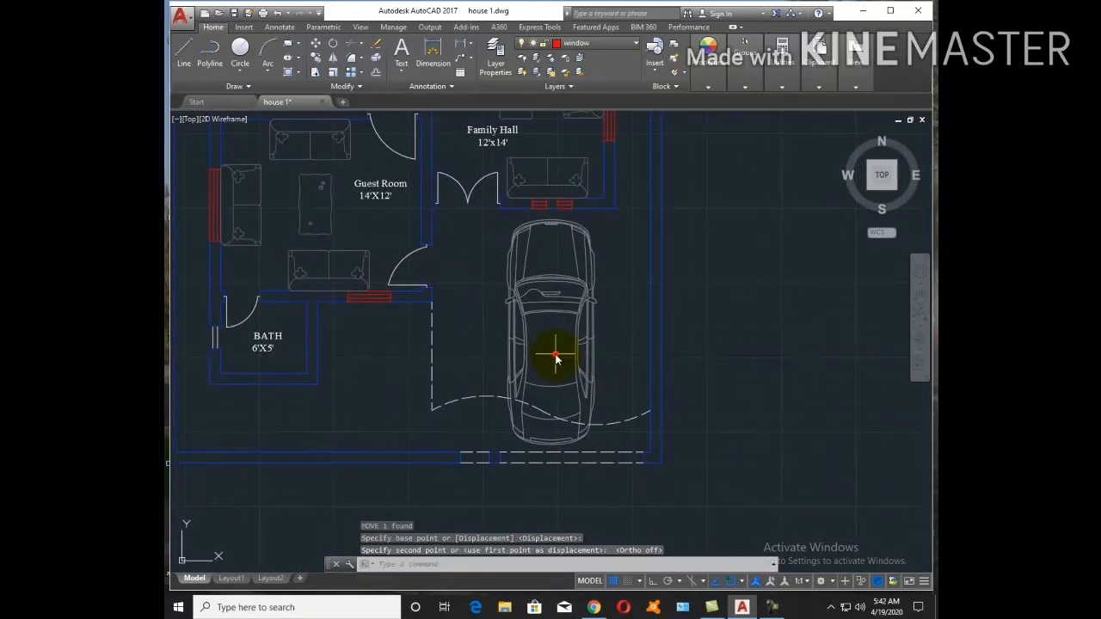
# Scale the car in the porch by 0.7 about a point near its middle
pyautogui.write('sc')
pyautogui.press('Return')
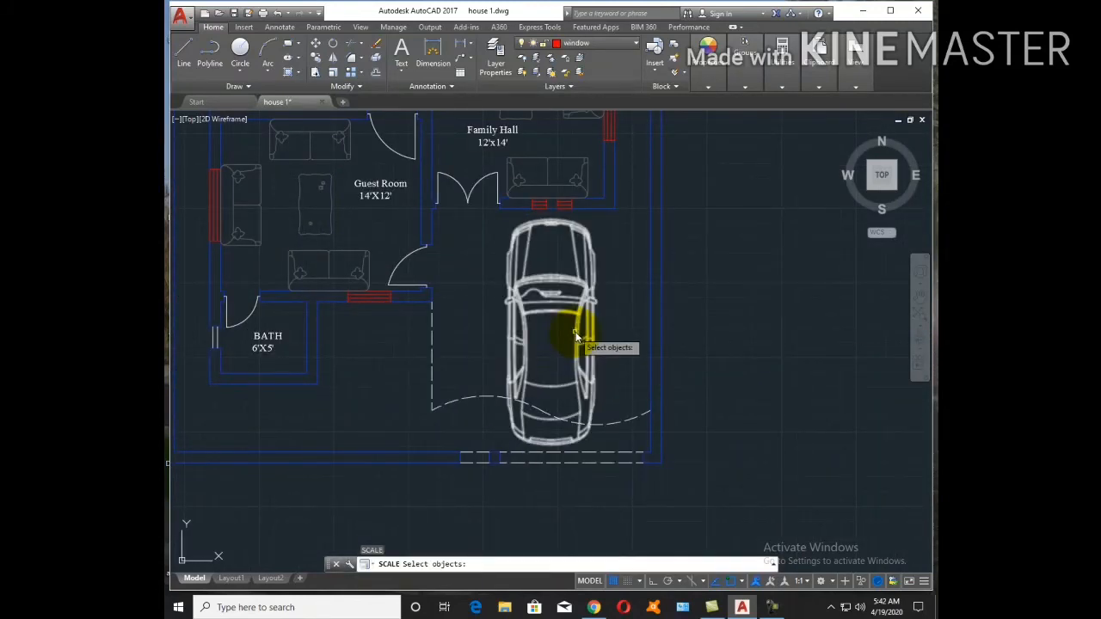
pyautogui.click(570, 343)
pyautogui.press('Return')
pyautogui.click(560, 343)
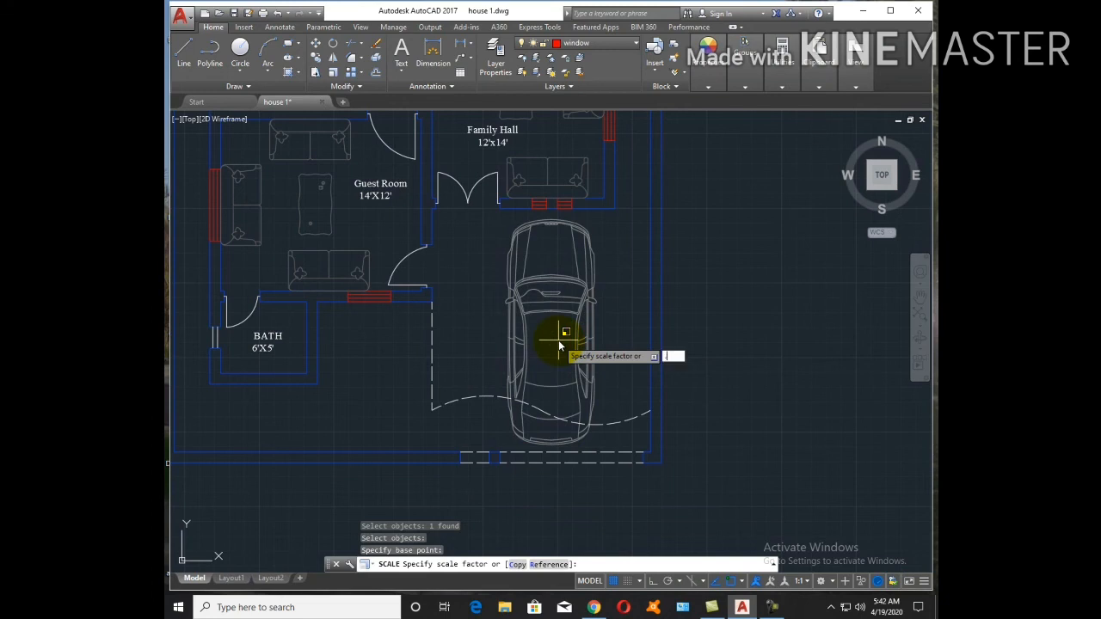
pyautogui.press('Return')
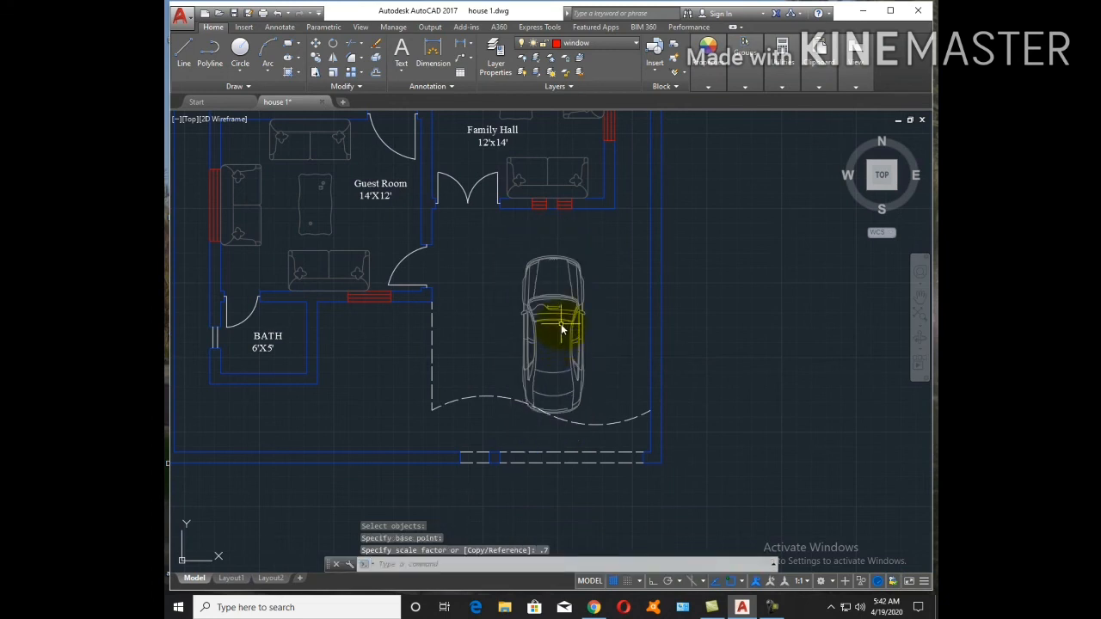
# Move the car toward the Family Hall and side boundary wall, clear of the curved shade line
pyautogui.click(561, 330)
pyautogui.write('m')
pyautogui.press('Return')
pyautogui.scroll(3, 614, 356)
pyautogui.scroll(-3, 614, 361)
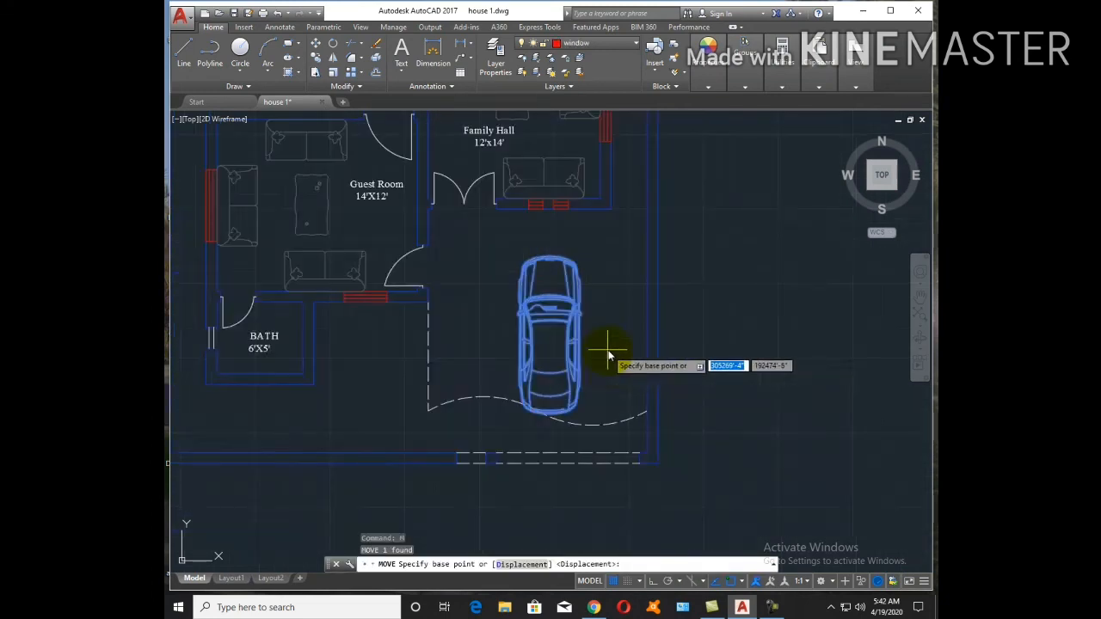
pyautogui.click(613, 360)
pyautogui.click(630, 341)
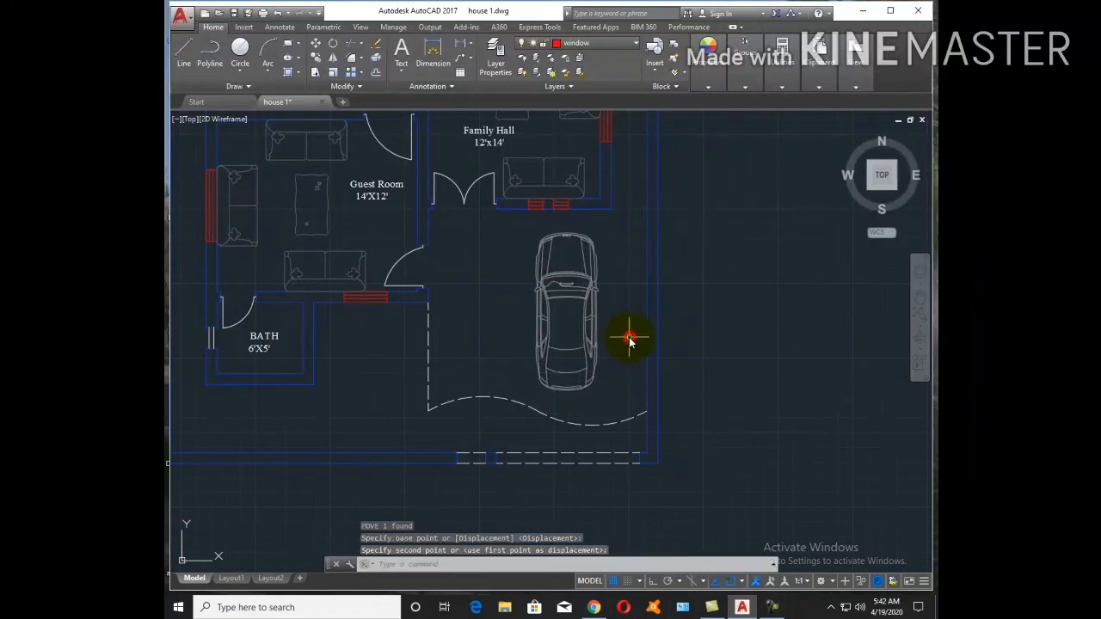
# Add a vertical linear dimension from the Family Hall's outer corner to the front boundary wall, placed outside the side wall
pyautogui.press('Return')
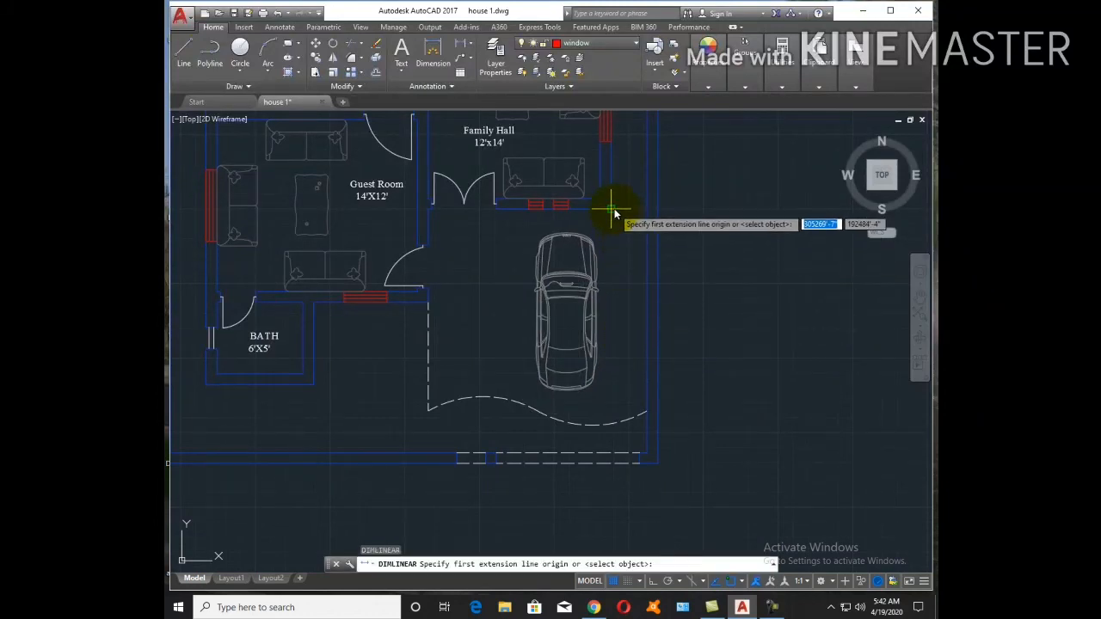
pyautogui.click(611, 214)
pyautogui.click(605, 458)
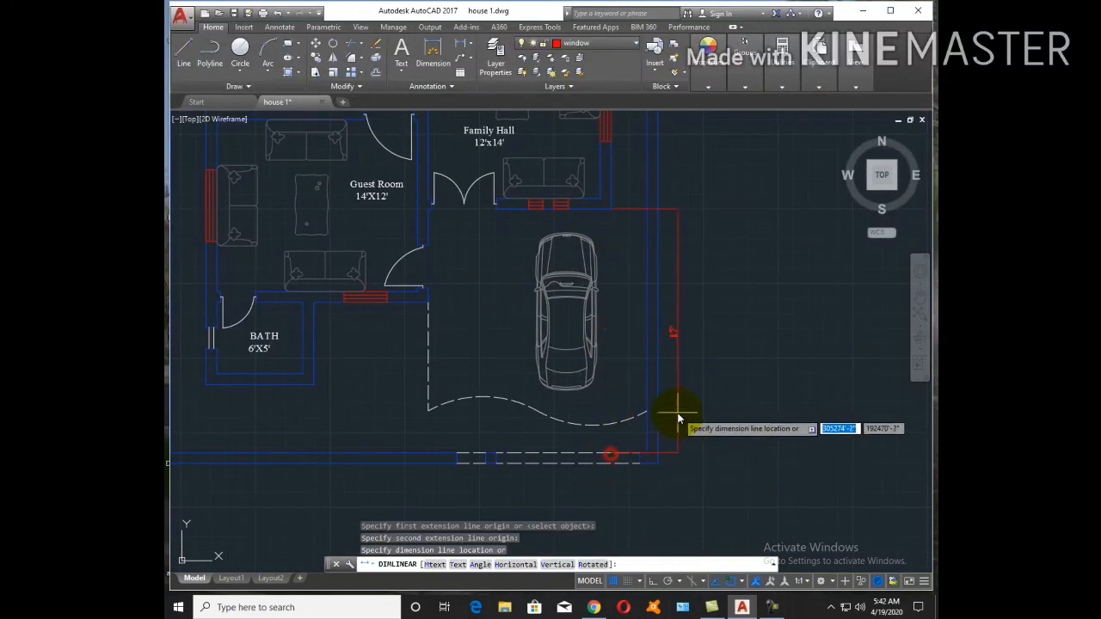
pyautogui.moveTo(524, 409); pyautogui.dragTo(589, 433, button='middle')
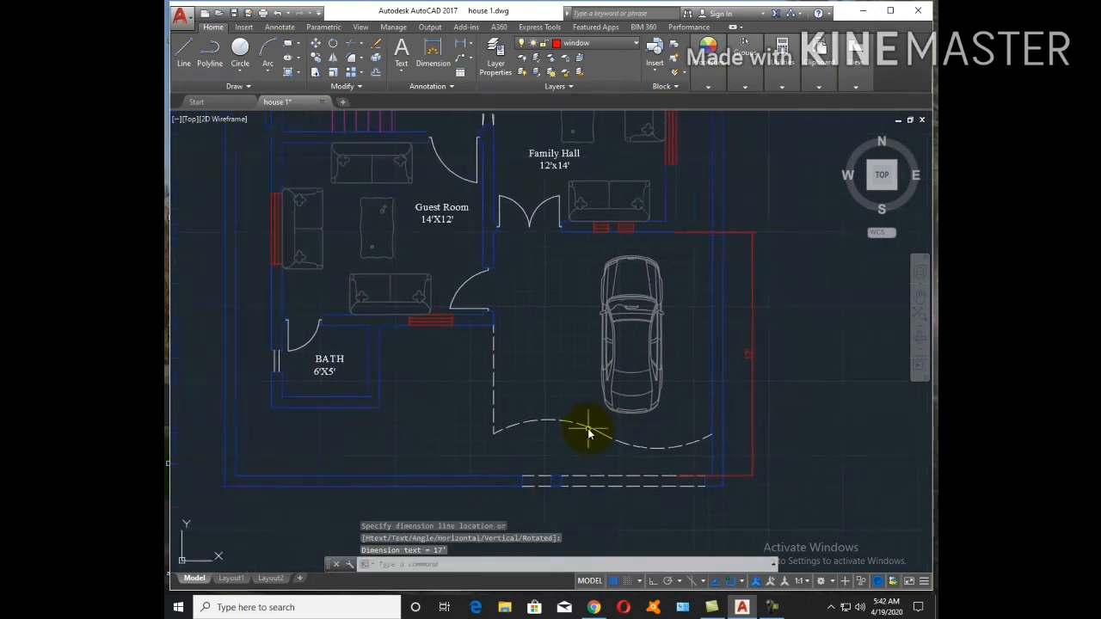
# Draw a line 6" along the wall from the double door's car-side corner, continuing straight down past the Guest Room's lower wall
pyautogui.write('l')
pyautogui.press('Return')
pyautogui.scroll(4, 566, 245)
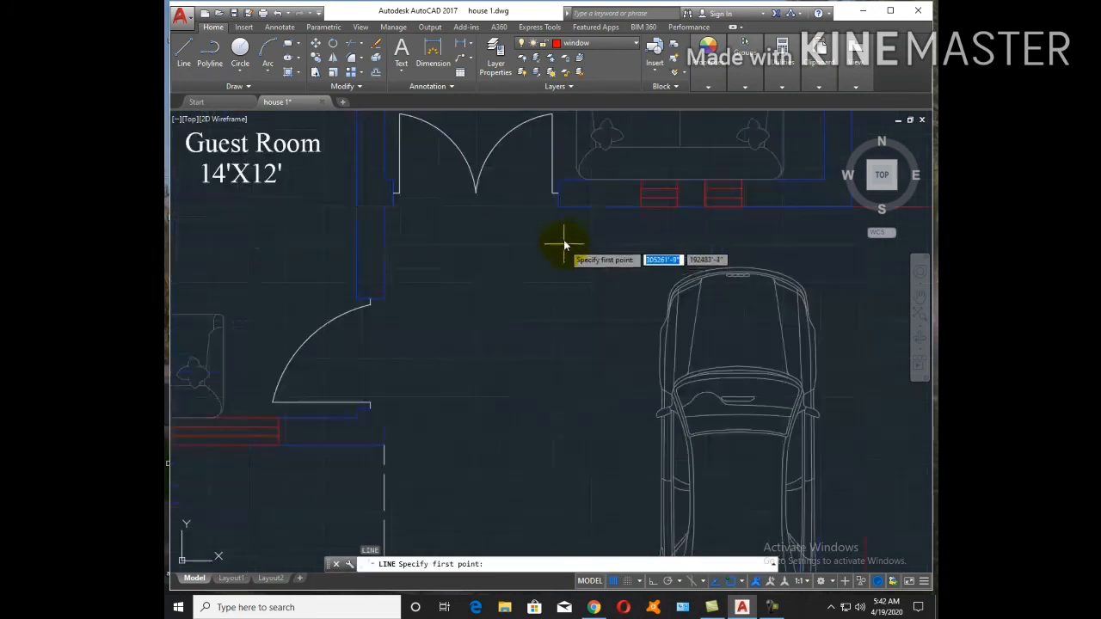
pyautogui.click(557, 209)
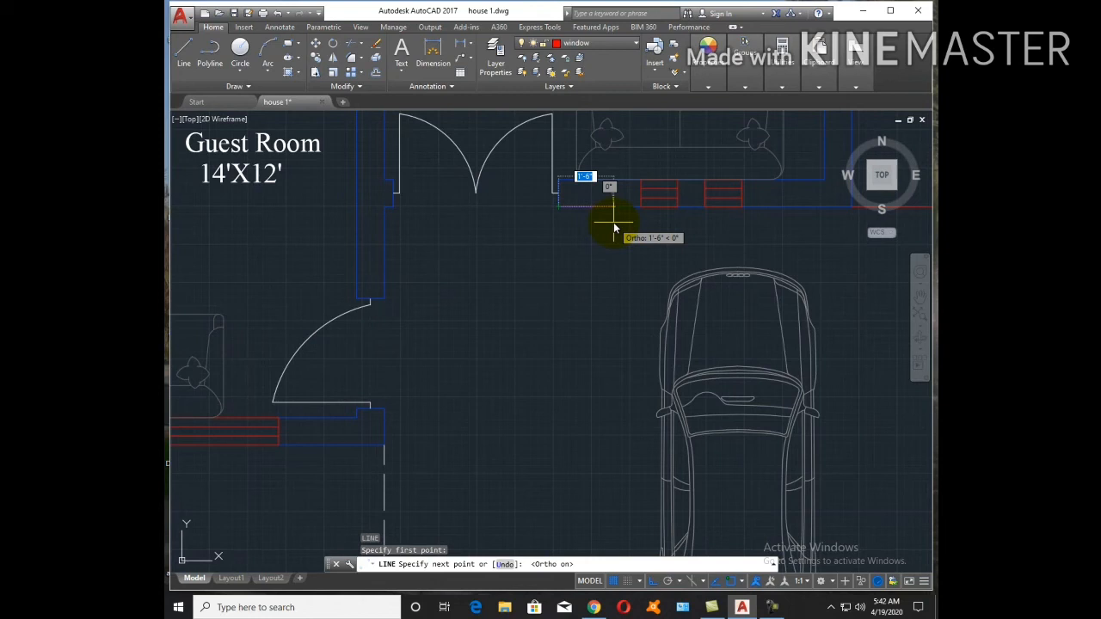
pyautogui.press('Return')
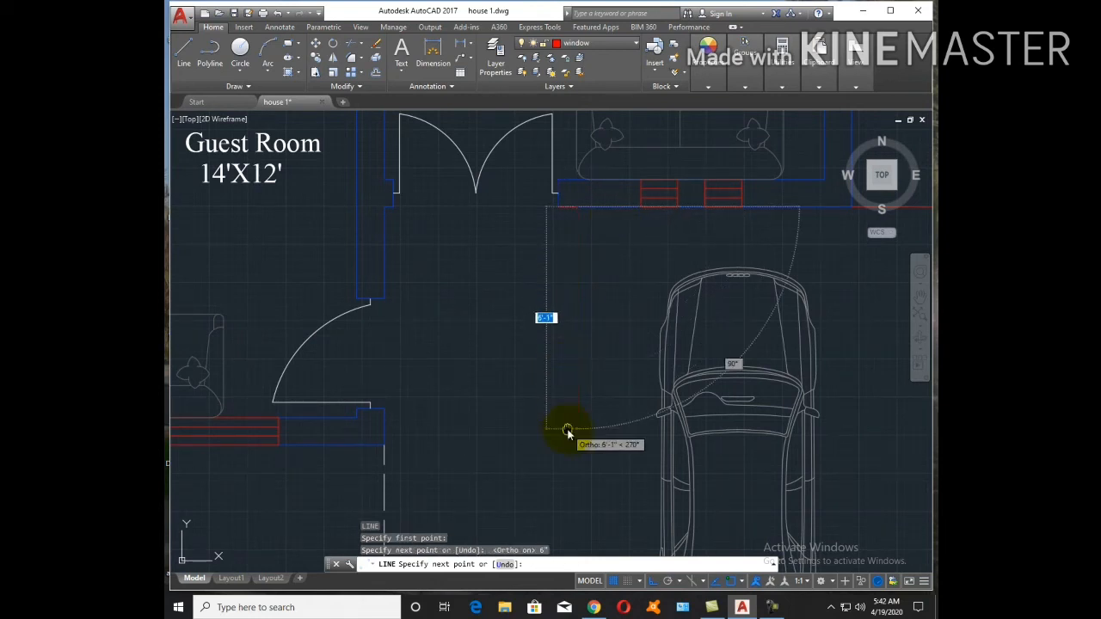
pyautogui.moveTo(568, 435); pyautogui.dragTo(553, 353, button='middle')
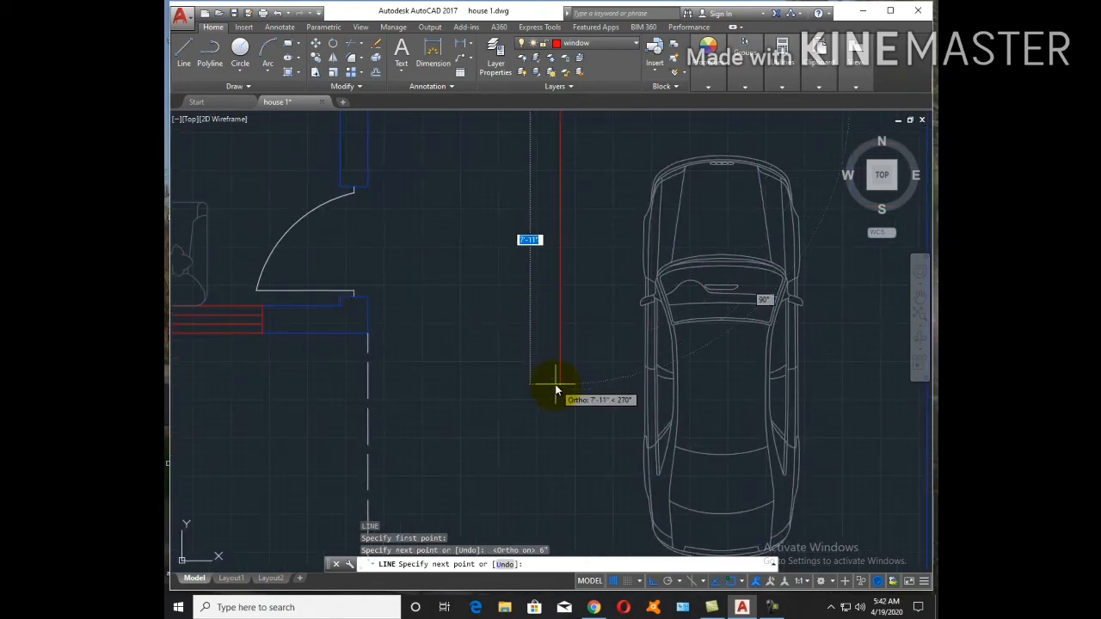
pyautogui.click(559, 406)
pyautogui.press('Return')
# Draw a horizontal line from the Guest Room's outer corner, where the dashed shade line starts, to the new vertical line
pyautogui.press('Return')
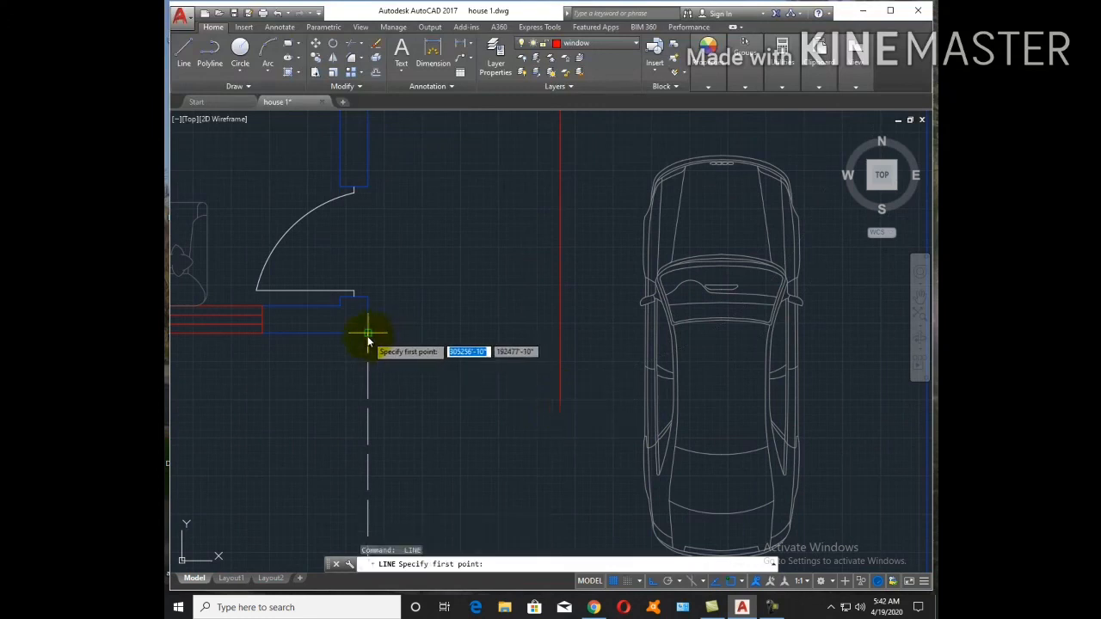
pyautogui.click(368, 333)
pyautogui.click(560, 333)
pyautogui.press('Return')
# Trim the vertical porch line where it runs past the horizontal line from the Guest Room's outer corner
pyautogui.write('tr')
pyautogui.press('Return')
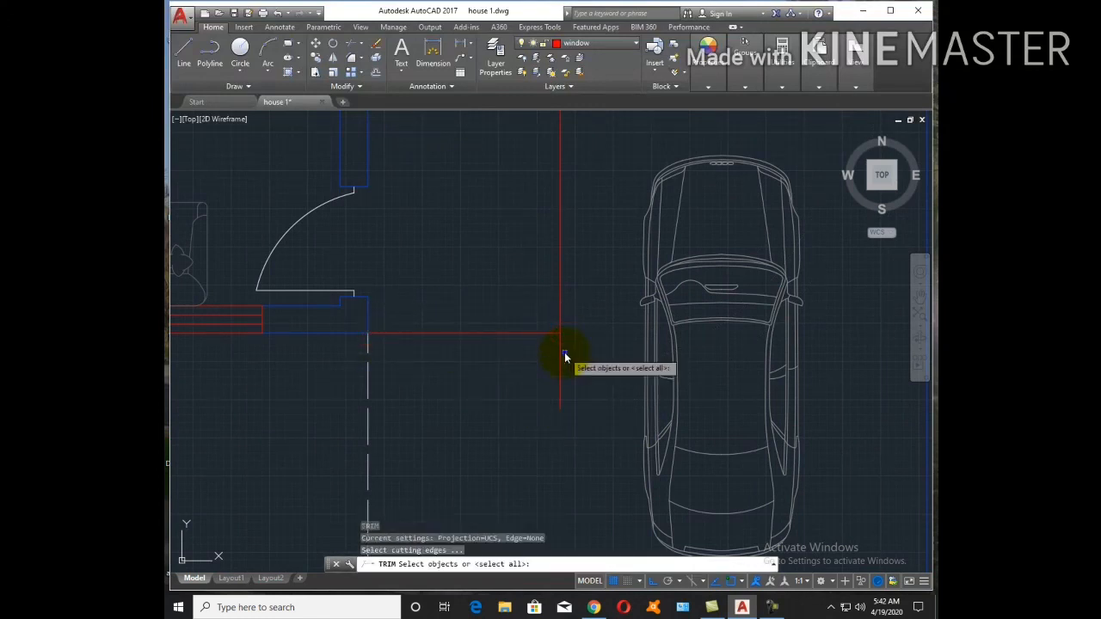
pyautogui.press('Return')
pyautogui.click(560, 365)
pyautogui.press('Escape')
# Offset the horizontal porch line 10" outward, toward the curved shade line
pyautogui.write('o')
pyautogui.press('Return')
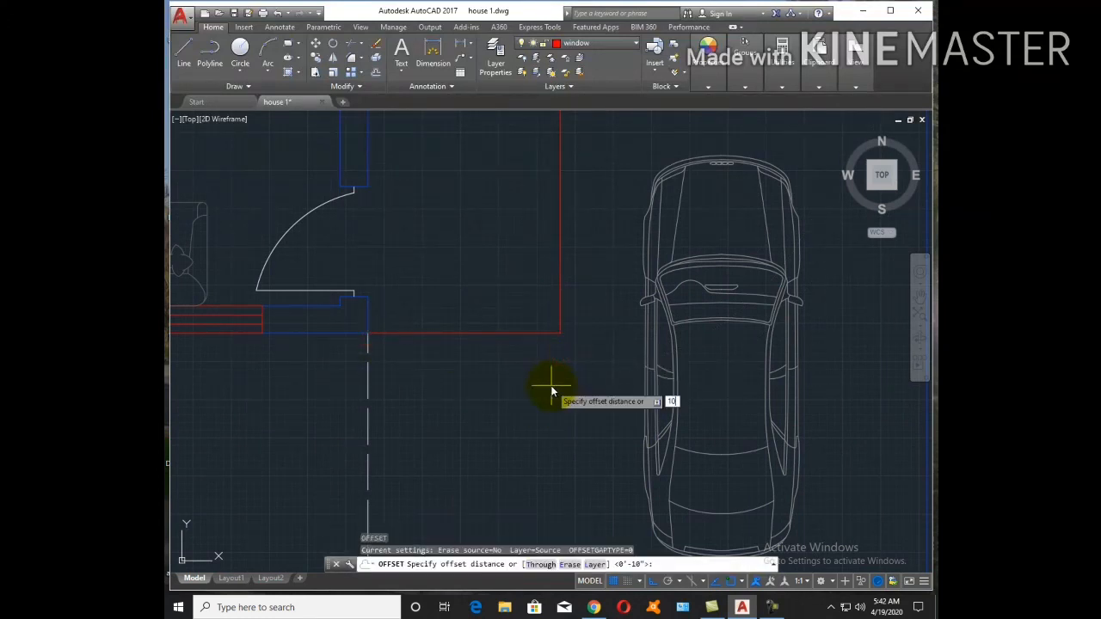
pyautogui.write('10')
pyautogui.press('Return')
pyautogui.click(523, 334)
pyautogui.click(524, 373)
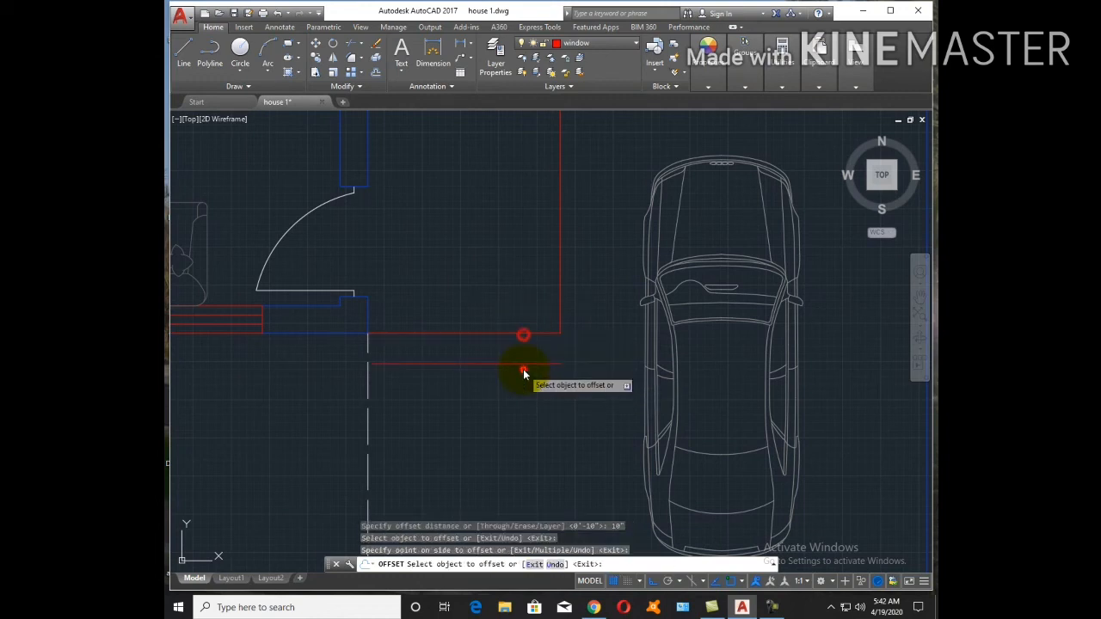
pyautogui.press('Escape')
# Extend the vertical porch line down to the offset line, closing the outer corner of the door step
pyautogui.write('ex')
pyautogui.press('Return')
pyautogui.press('Return')
pyautogui.click(557, 319)
pyautogui.click(566, 326)
pyautogui.press('Escape')
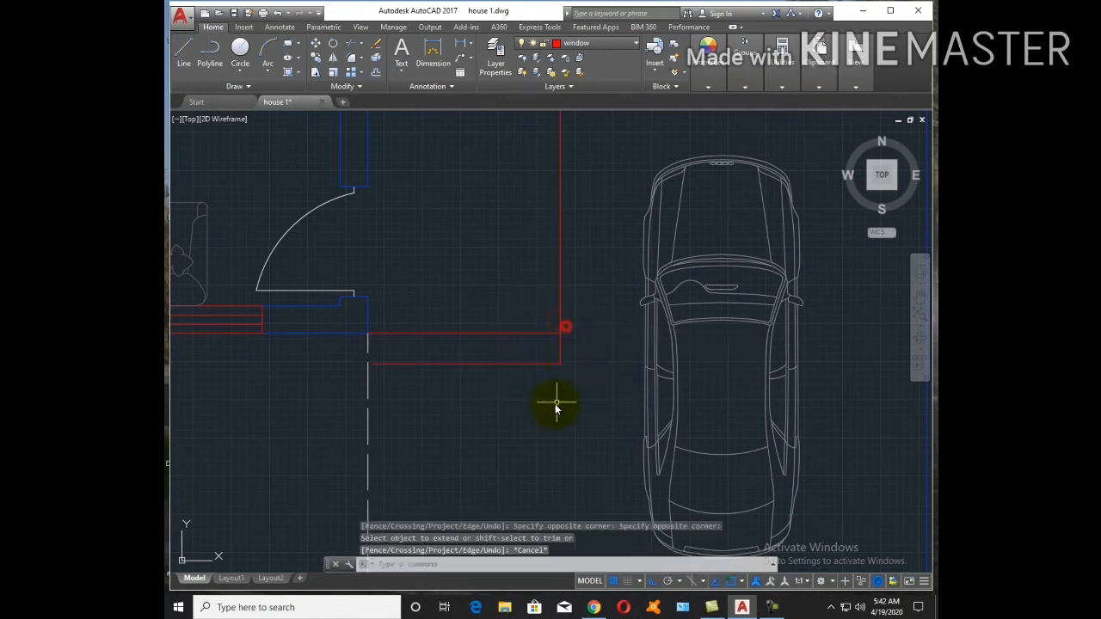
pyautogui.scroll(-6, 557, 411)
pyautogui.write('ma')
pyautogui.press('Return')
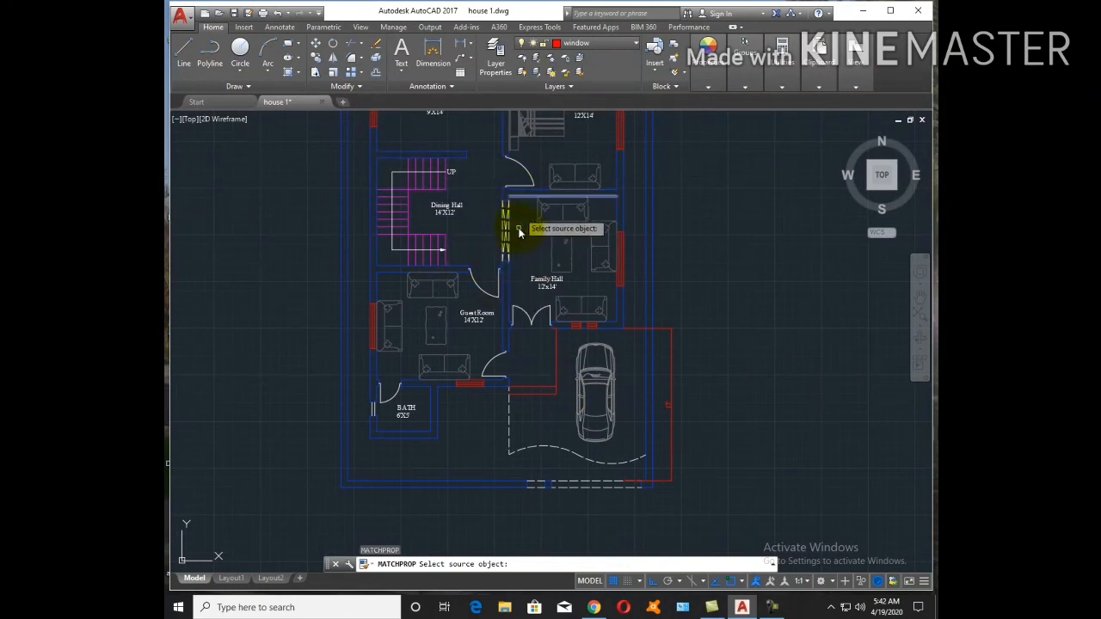
pyautogui.press('Escape')
pyautogui.click(565, 409)
pyautogui.click(508, 327)
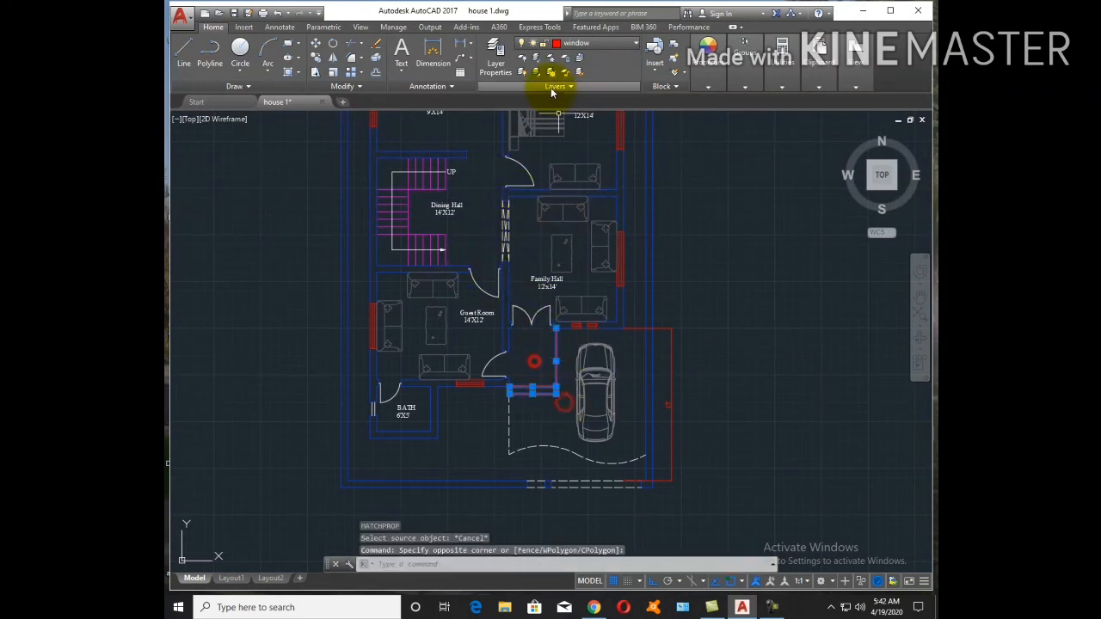
pyautogui.click(593, 43)
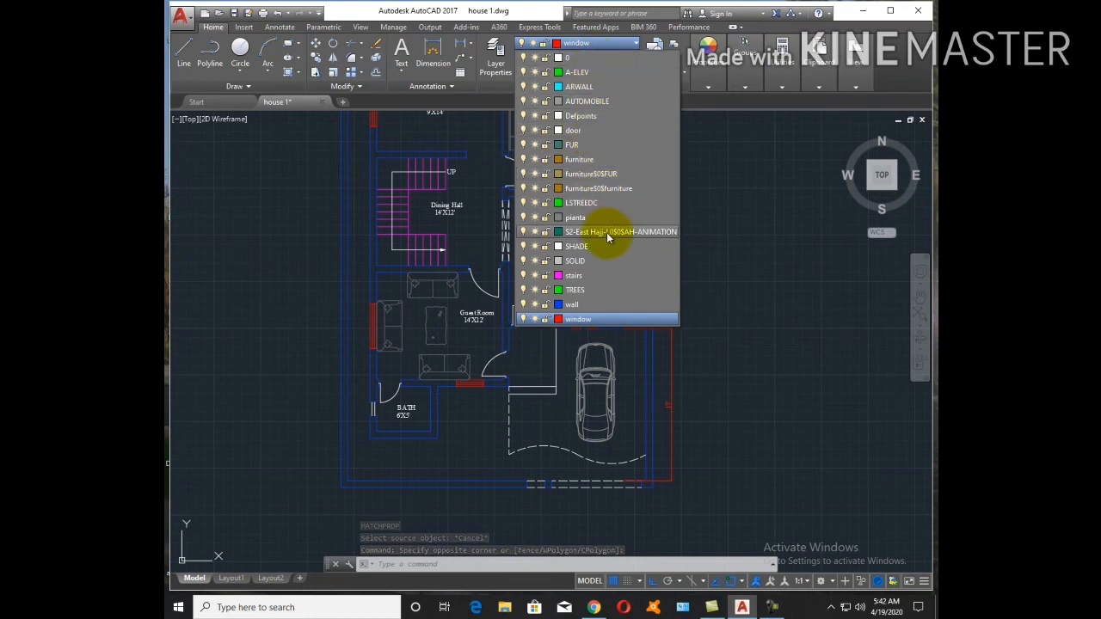
pyautogui.click(600, 319)
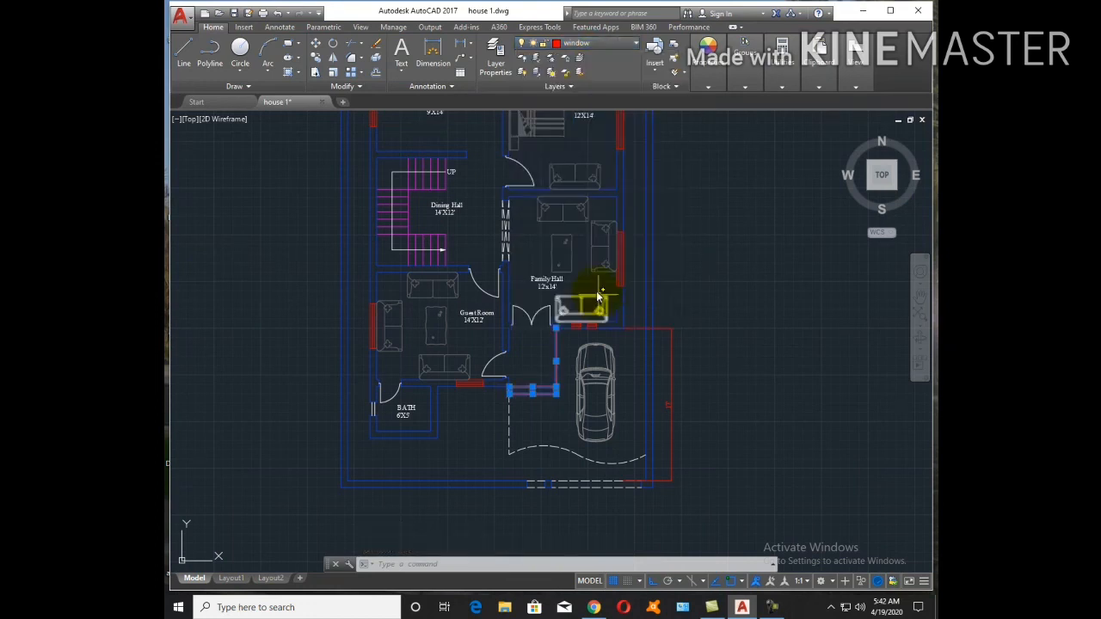
pyautogui.press('Escape')
pyautogui.press('Escape')
# Create a new layer named DOOR STEP and set its color to white
pyautogui.write('la')
pyautogui.press('Return')
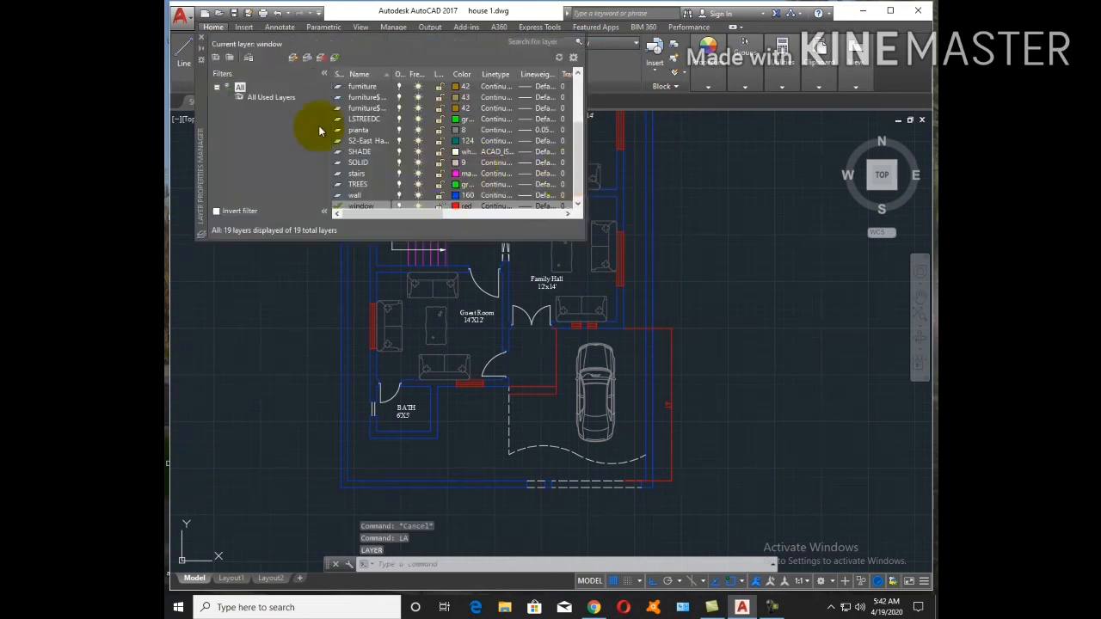
pyautogui.click(293, 58)
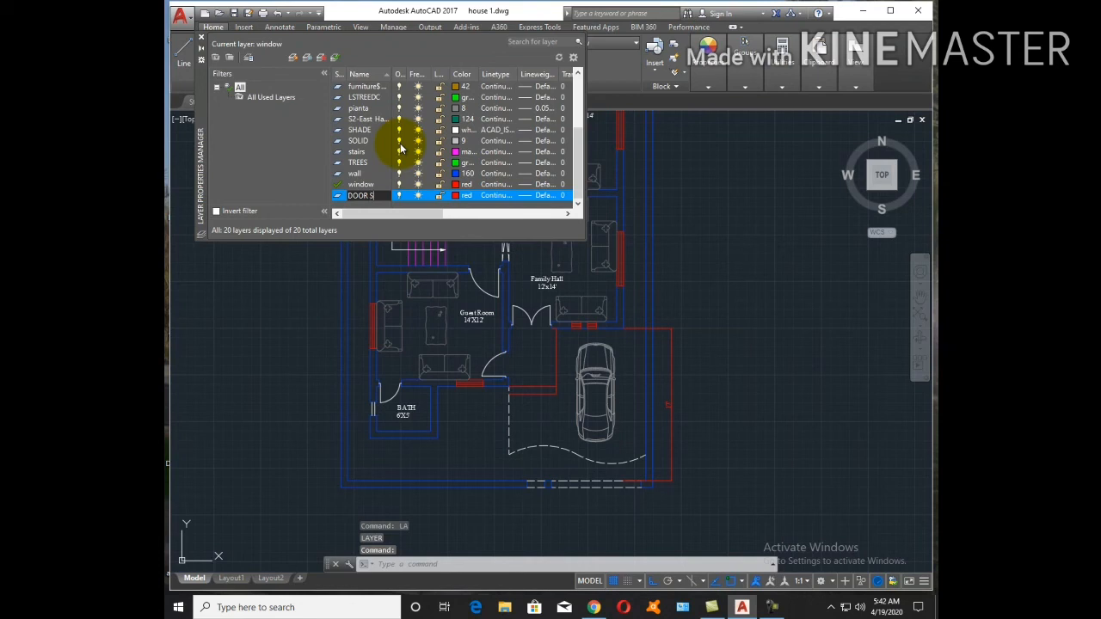
pyautogui.write('DOOR STEP')
pyautogui.press('Return')
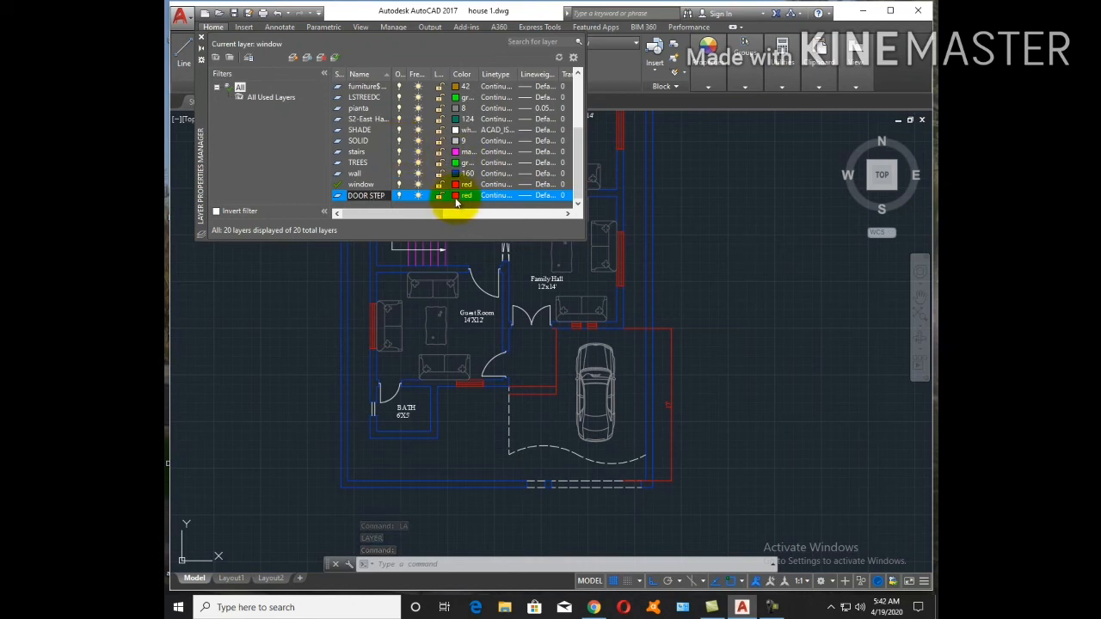
pyautogui.click(456, 196)
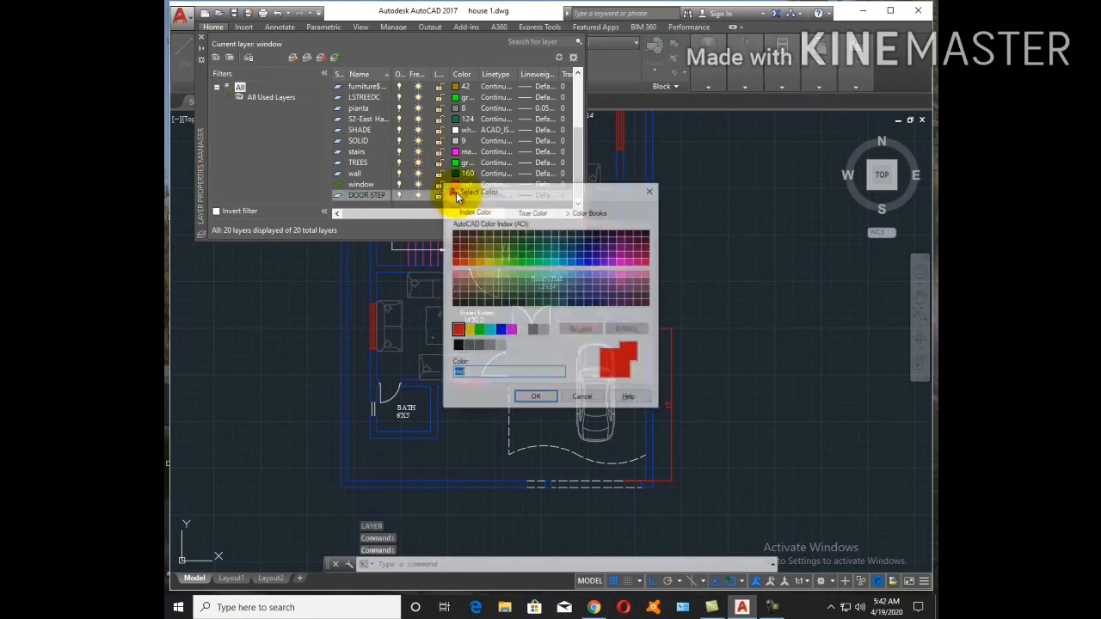
pyautogui.click(527, 332)
pyautogui.click(535, 399)
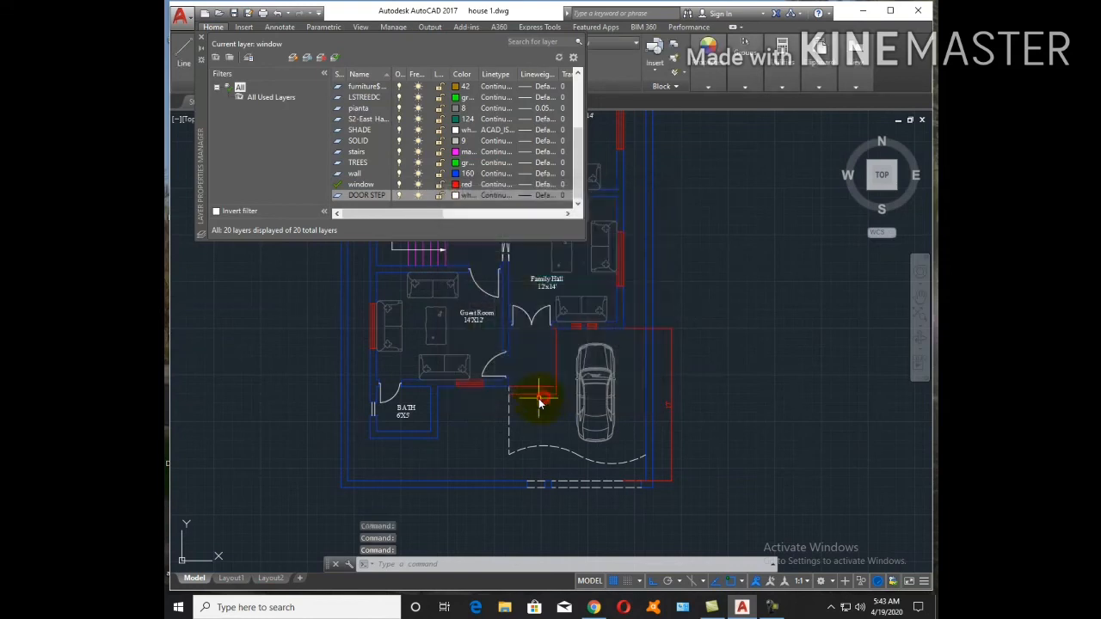
# Move the vertical porch line and the two horizontal step lines onto the DOOR STEP layer
pyautogui.click(564, 400)
pyautogui.click(547, 377)
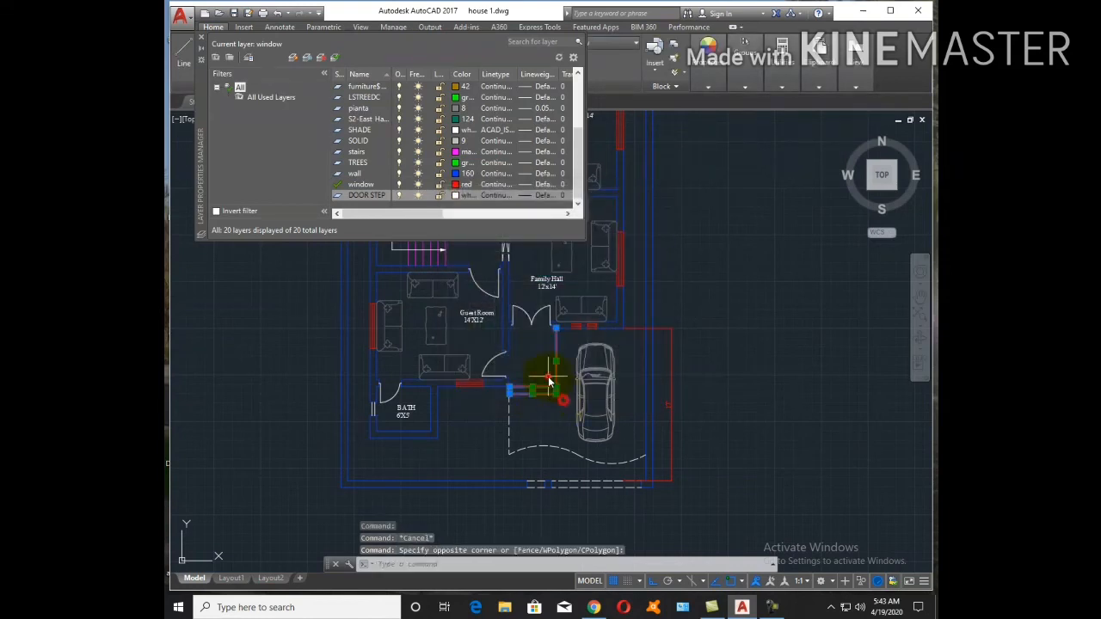
pyautogui.click(203, 37)
pyautogui.click(593, 43)
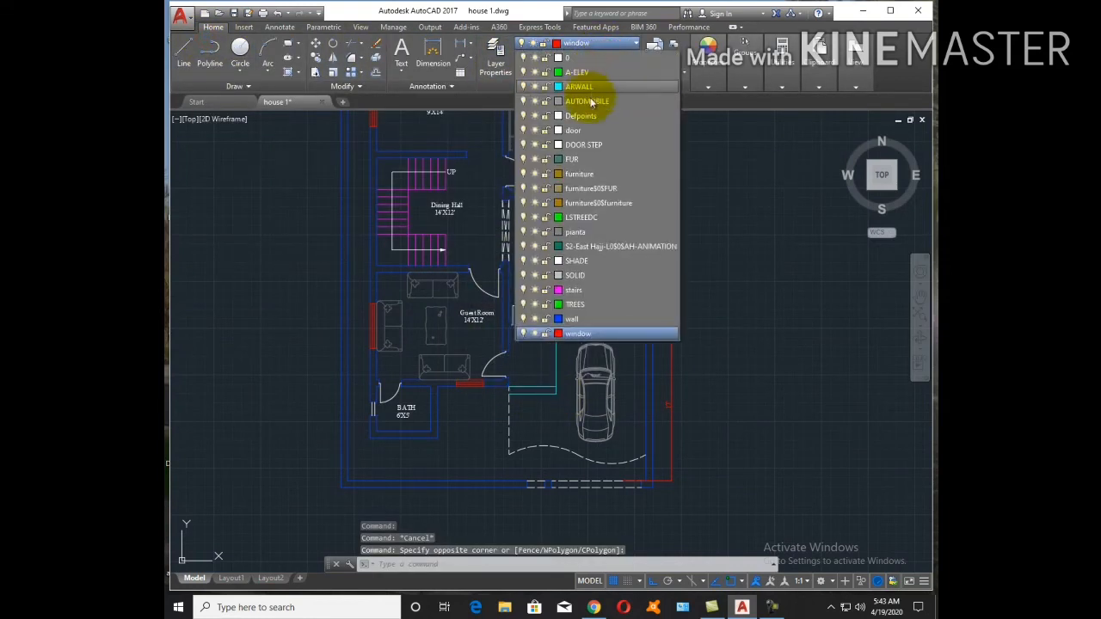
pyautogui.press('Escape')
pyautogui.scroll(4, 550, 426)
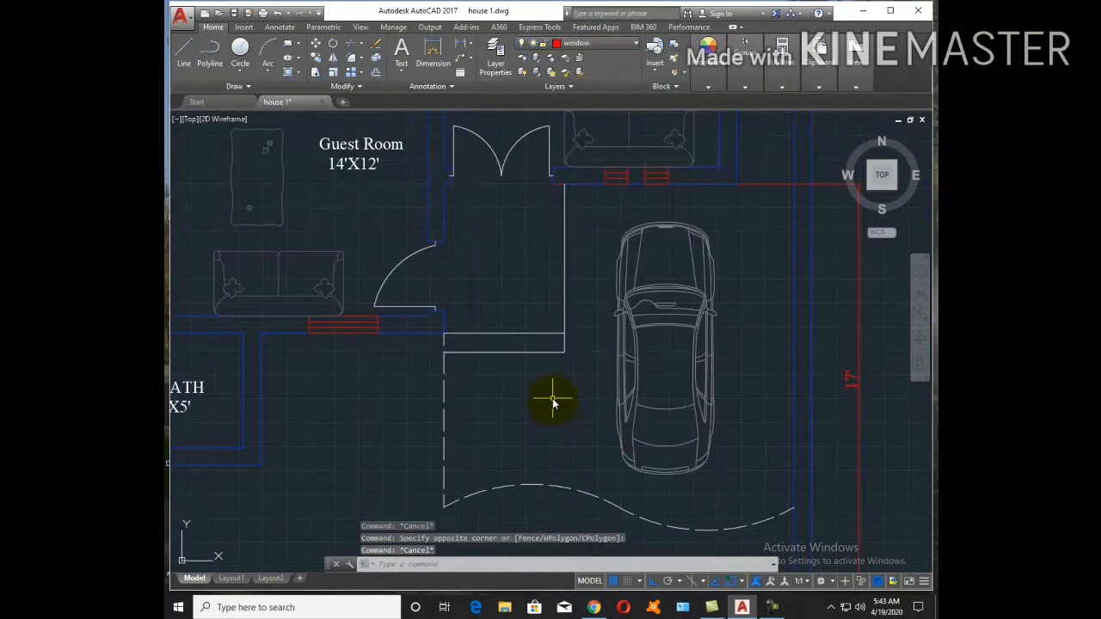
# Erase the vertical 17' dimension outside the side boundary wall beside the car
pyautogui.scroll(-6, 551, 396)
pyautogui.scroll(5, 650, 448)
pyautogui.click(602, 344)
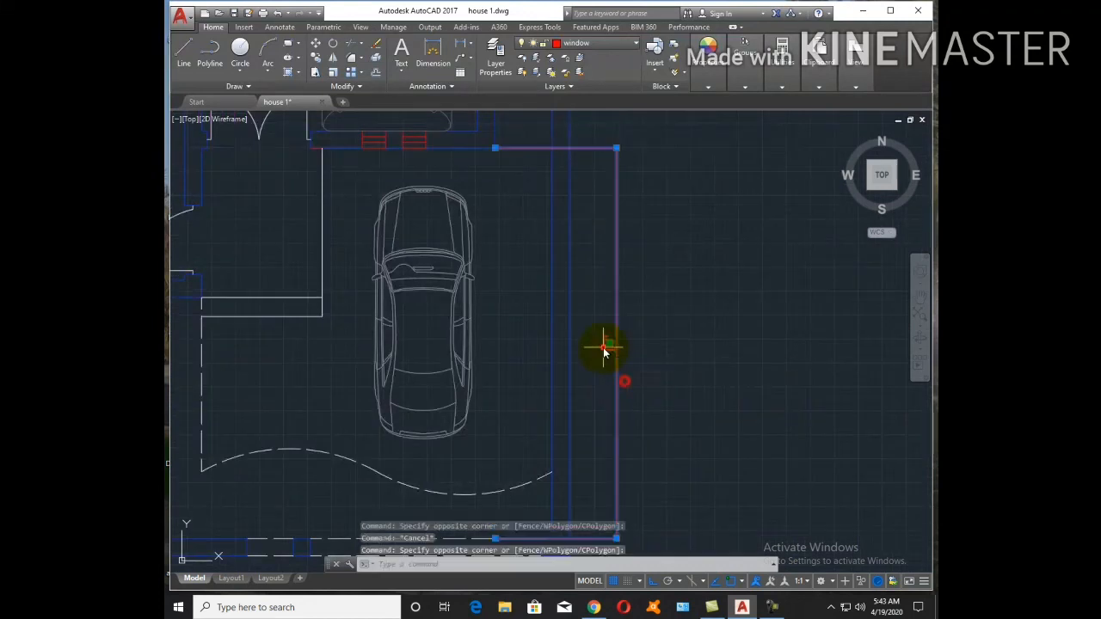
pyautogui.write('e')
pyautogui.press('Return')
pyautogui.scroll(-3, 614, 344)
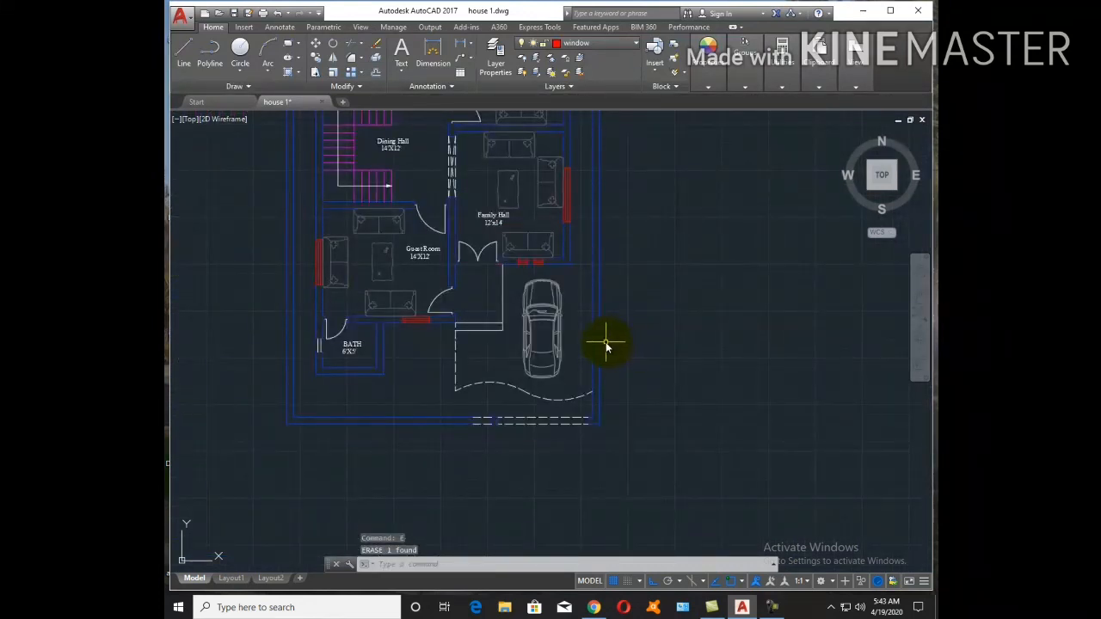
pyautogui.scroll(-2, 578, 349)
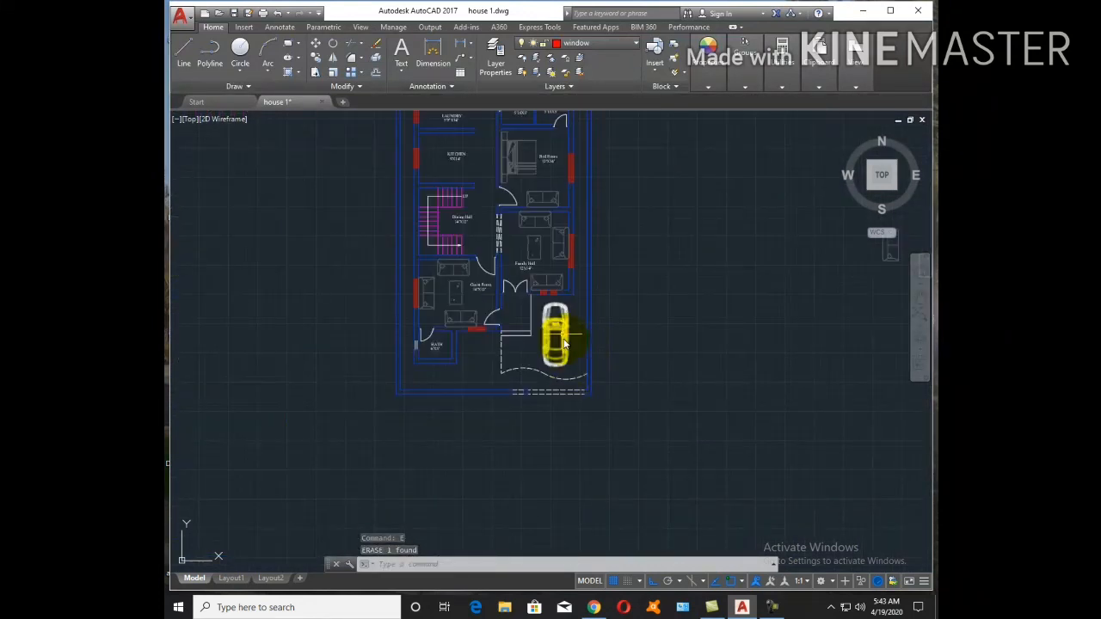
# Change the Dining Hall label beside the stairs to uppercase
pyautogui.scroll(4, 480, 234)
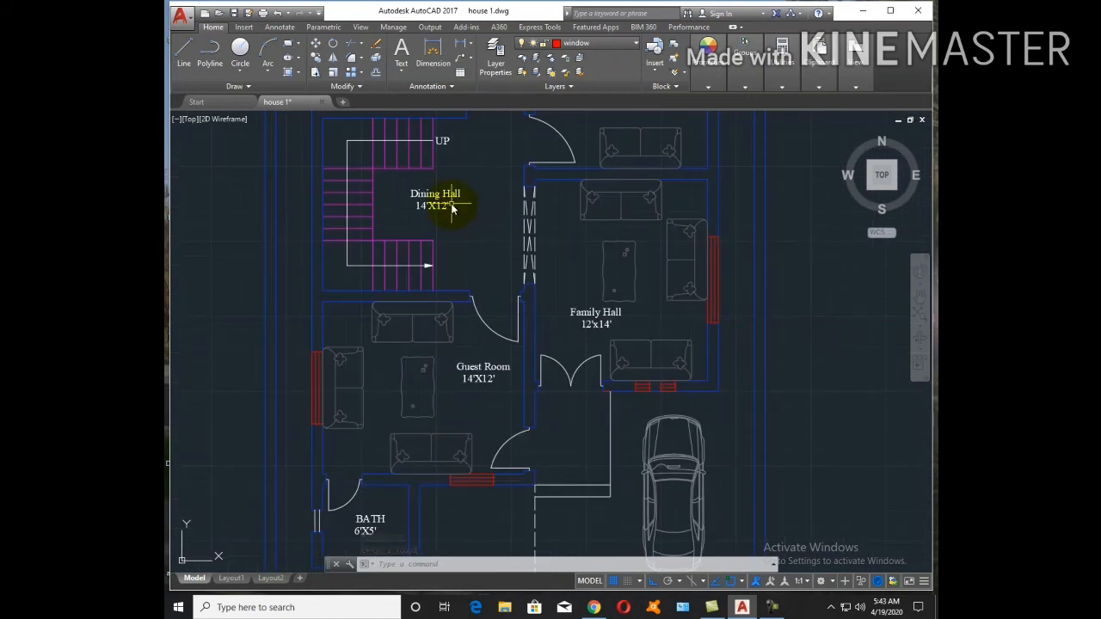
pyautogui.rightClick(455, 196)
pyautogui.doubleClick(438, 197)
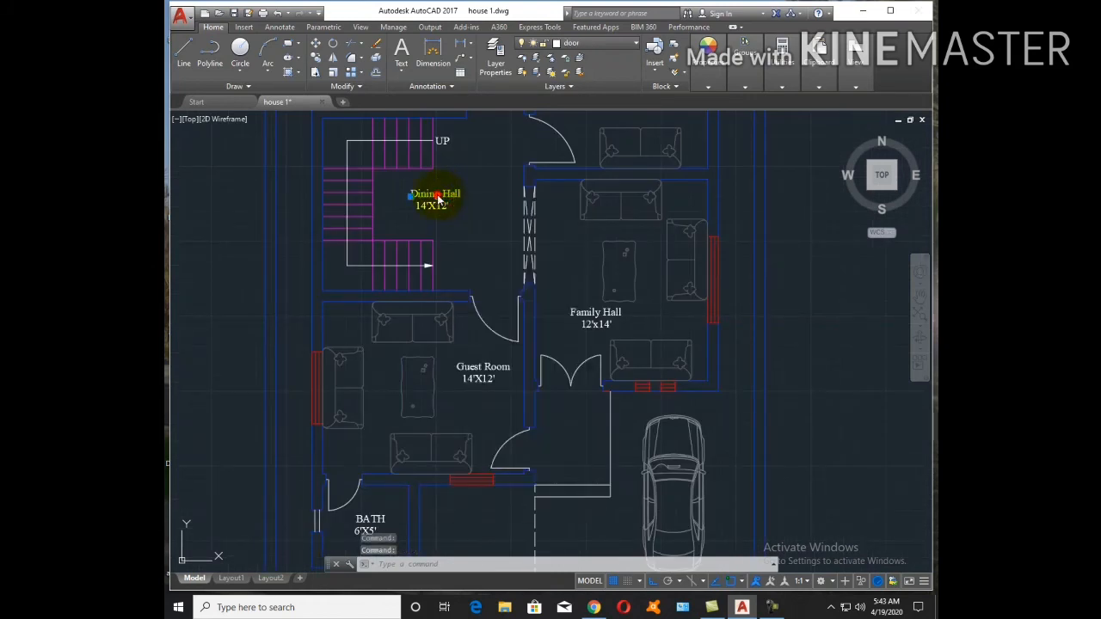
pyautogui.rightClick(438, 197)
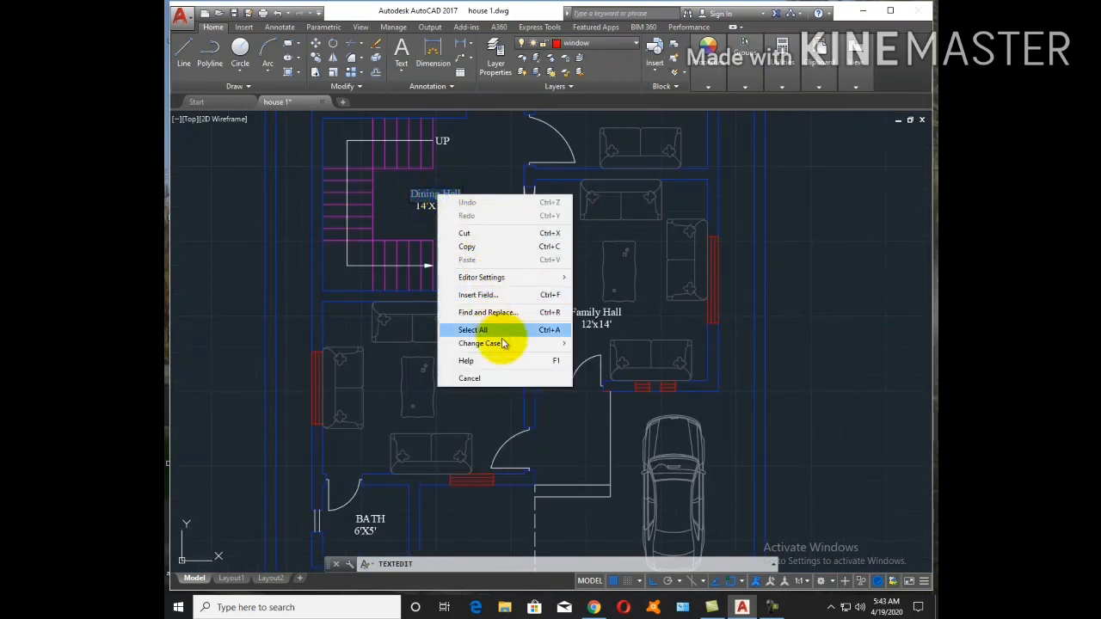
pyautogui.moveTo(490, 343)
pyautogui.click(619, 347)
pyautogui.click(487, 252)
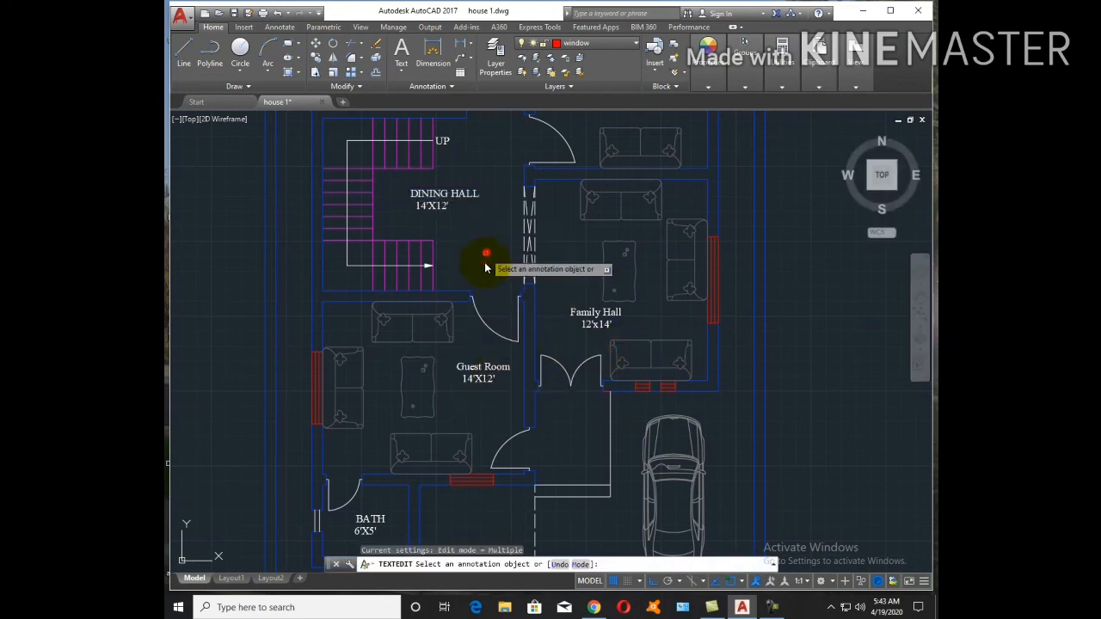
# Change the Guest Room label to uppercase
pyautogui.moveTo(493, 382); pyautogui.dragTo(538, 269, button='middle')
pyautogui.click(547, 257)
pyautogui.rightClick(543, 257)
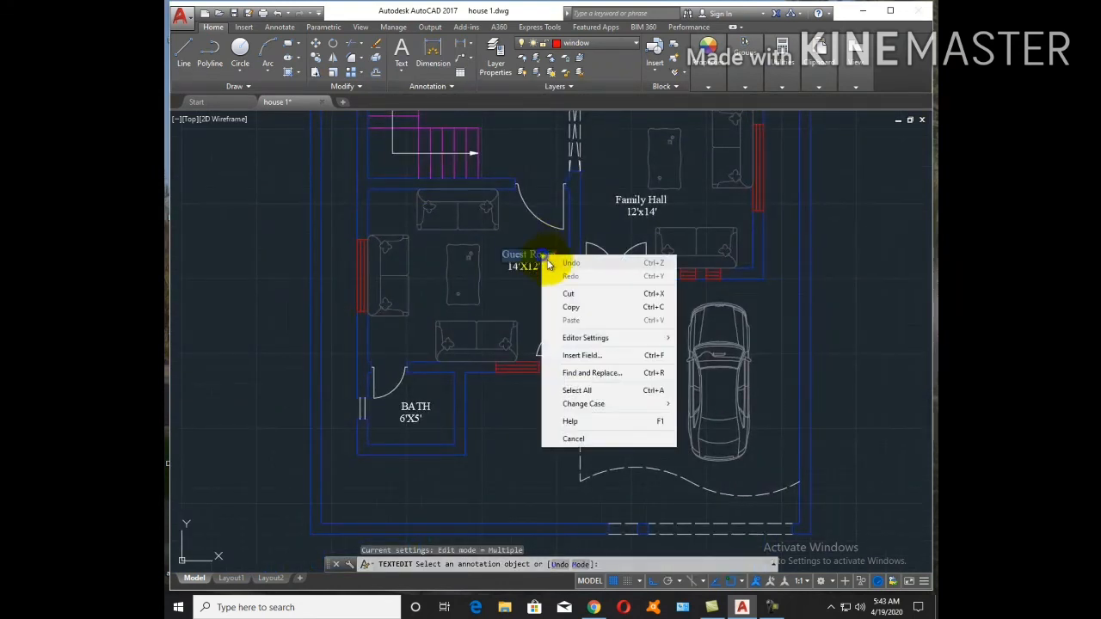
pyautogui.moveTo(606, 403)
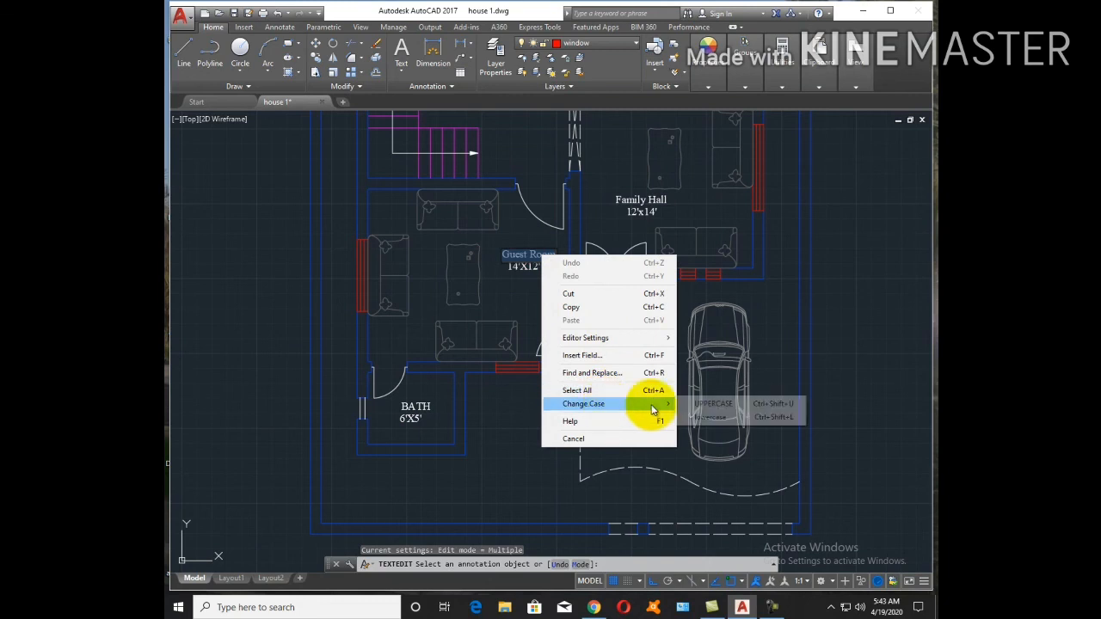
pyautogui.click(699, 399)
# Change the Family Hall label to uppercase
pyautogui.click(626, 203)
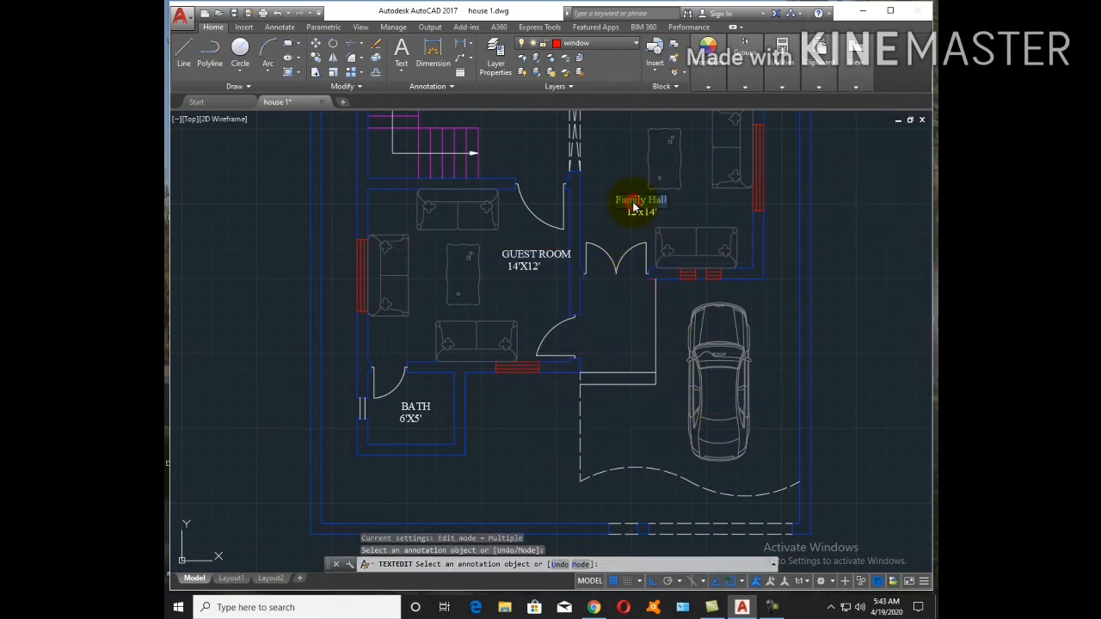
pyautogui.rightClick(635, 207)
pyautogui.moveTo(689, 353)
pyautogui.click(783, 350)
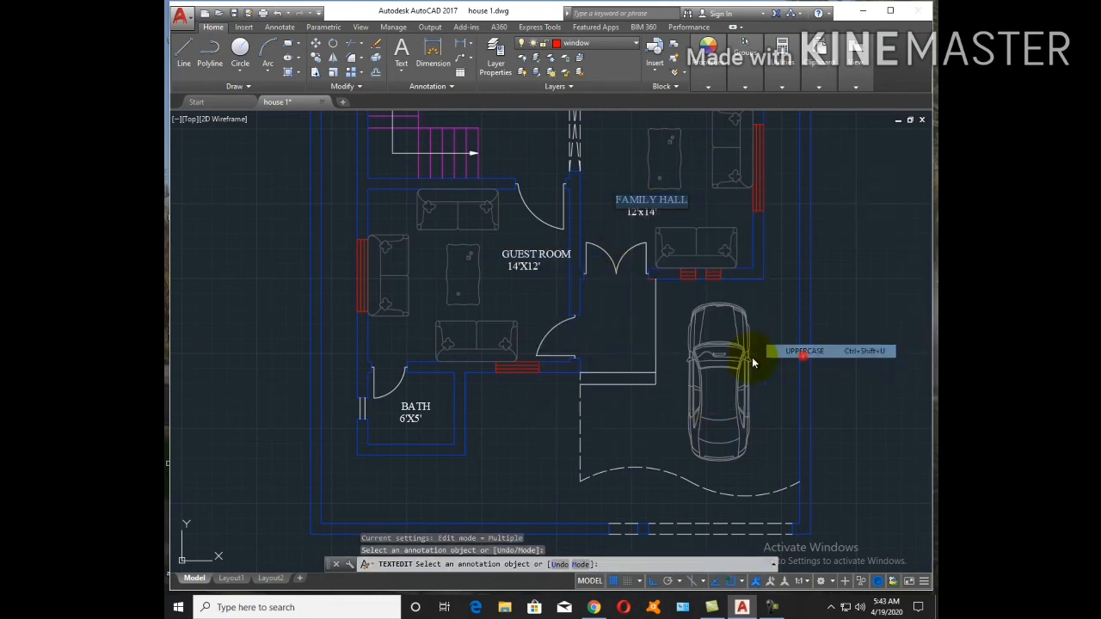
# Change the Bed Room label to uppercase and finish editing the text
pyautogui.moveTo(621, 225); pyautogui.dragTo(617, 469, button='middle')
pyautogui.moveTo(673, 205); pyautogui.dragTo(654, 339, button='middle')
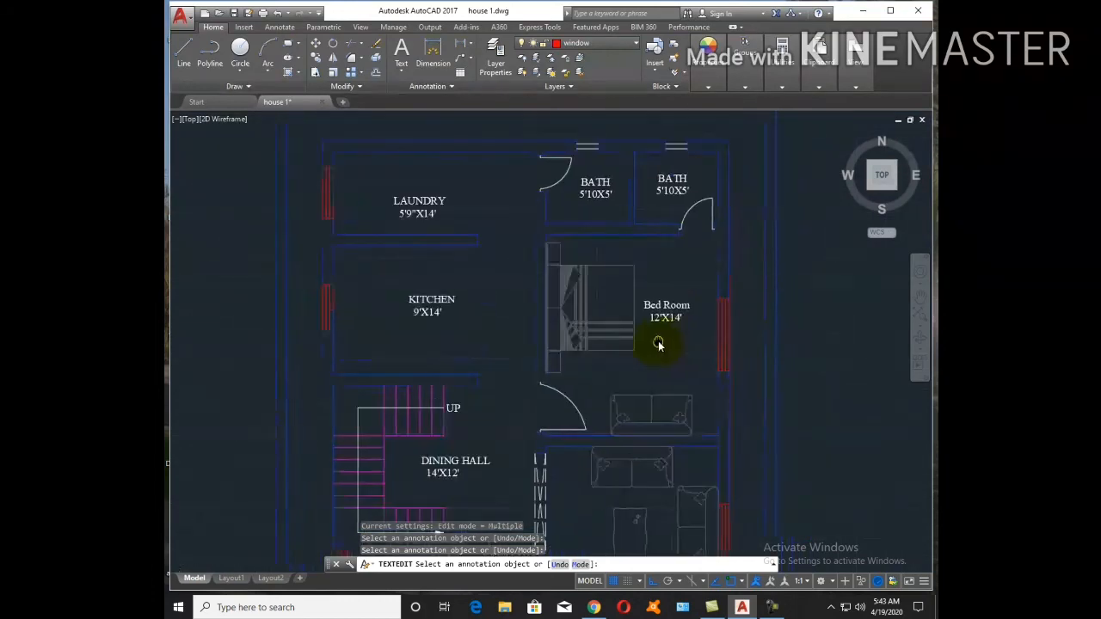
pyautogui.click(673, 314)
pyautogui.rightClick(673, 312)
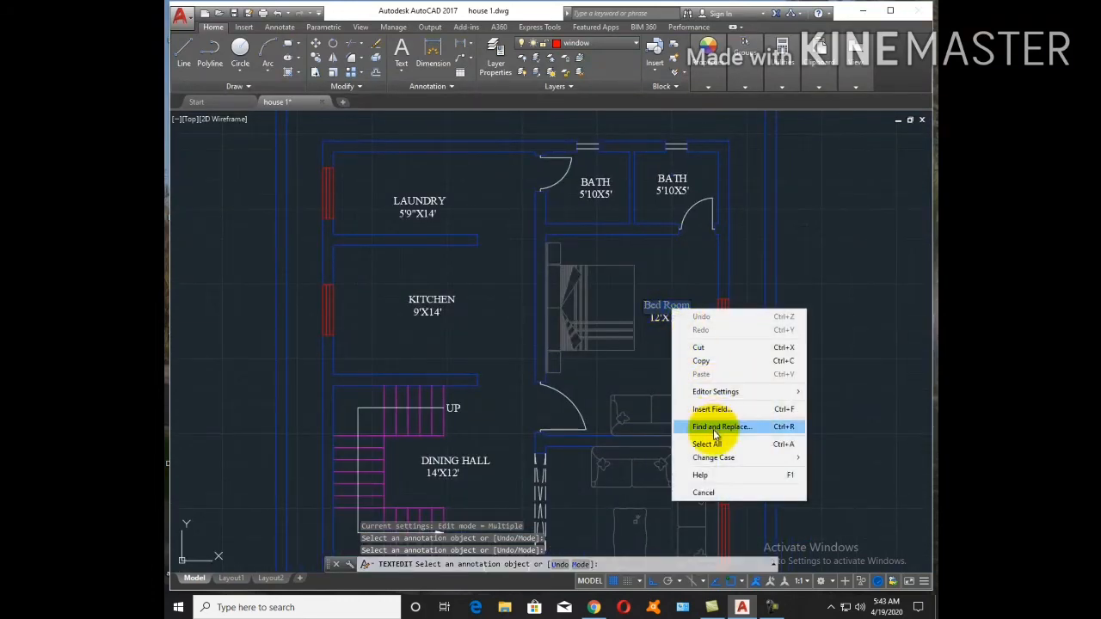
pyautogui.moveTo(723, 458)
pyautogui.click(847, 457)
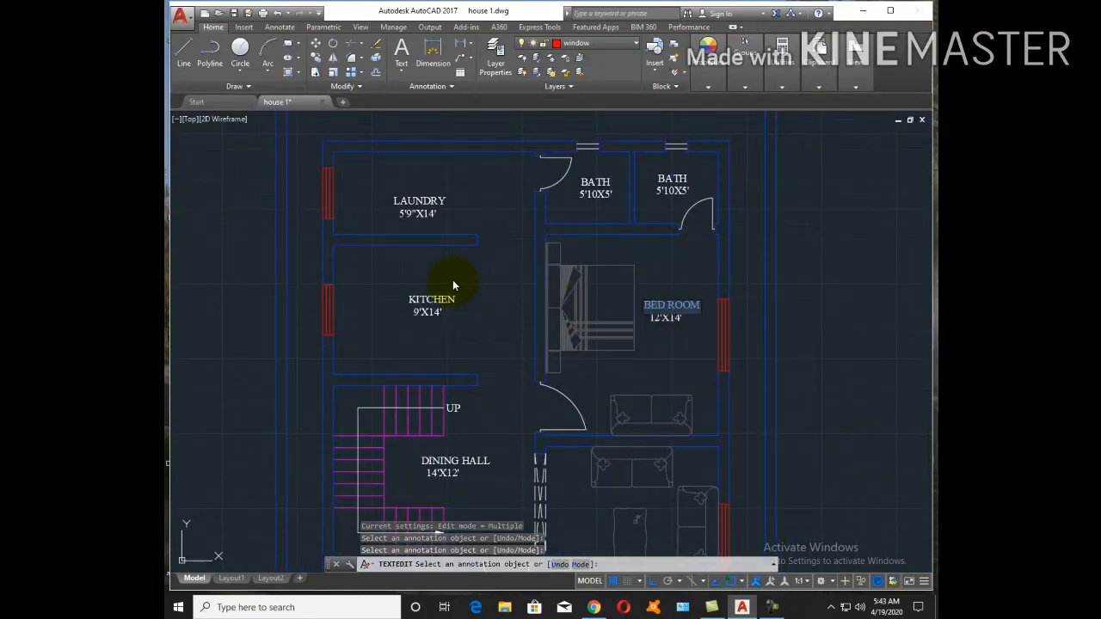
pyautogui.press('Escape')
# Offset the kitchen's window-side, upper and lower inner wall lines 1'6" into the room
pyautogui.scroll(-5, 577, 305)
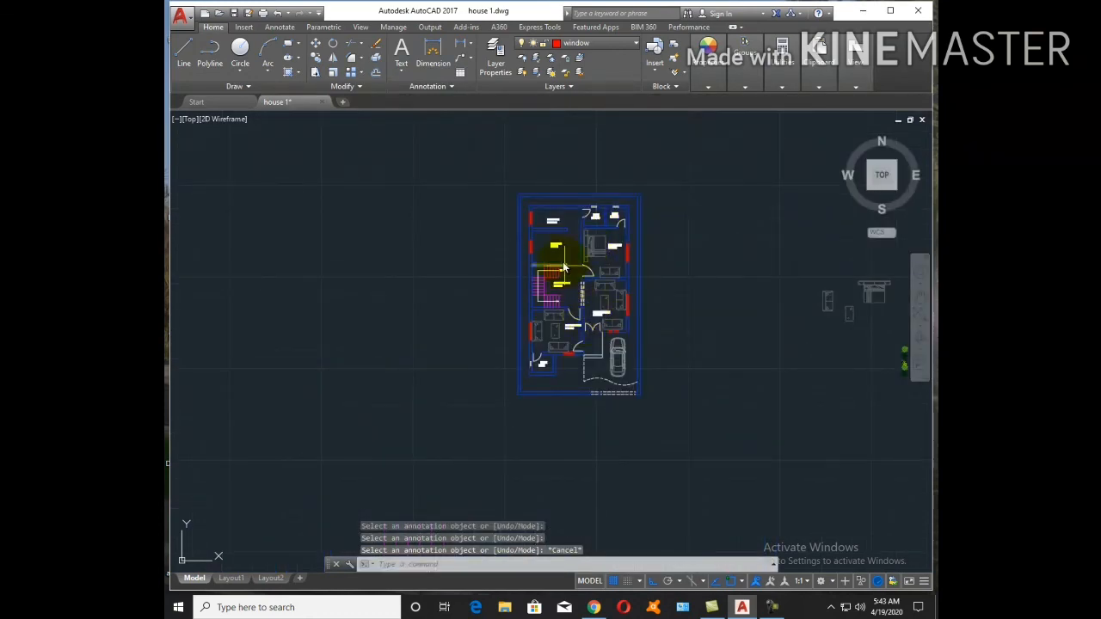
pyautogui.scroll(5, 563, 268)
pyautogui.press('Return')
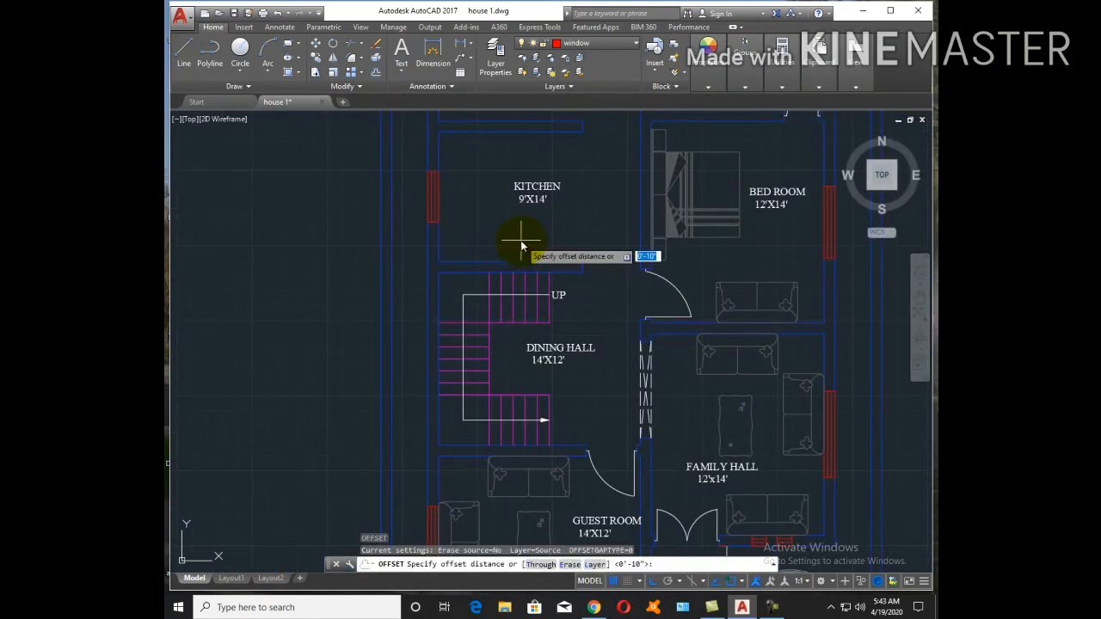
pyautogui.press('Return')
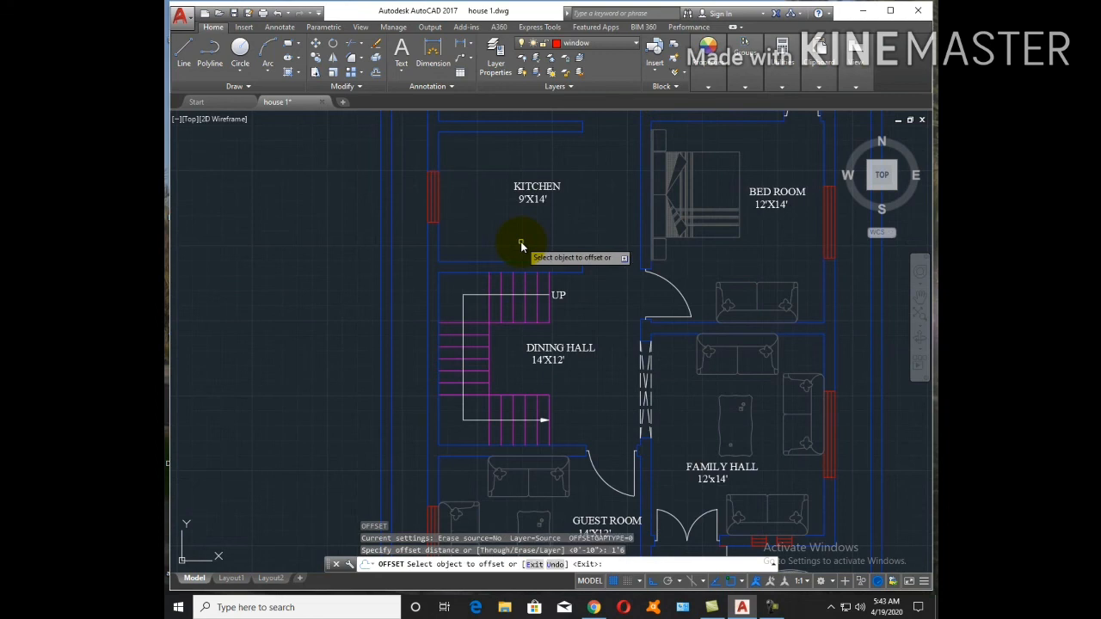
pyautogui.click(439, 168)
pyautogui.click(494, 160)
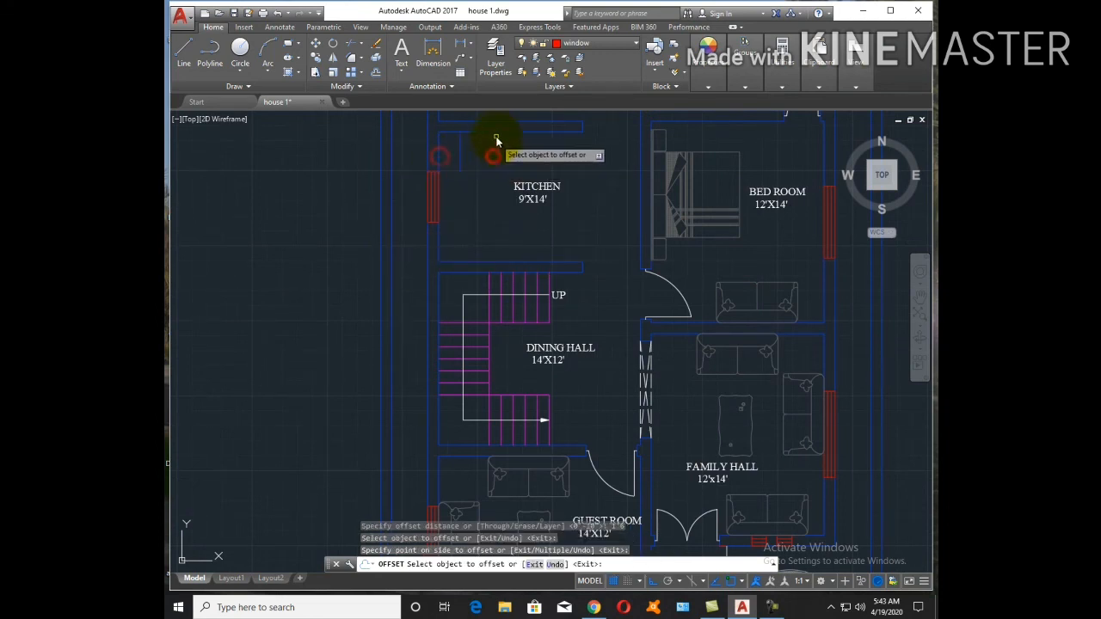
pyautogui.click(494, 263)
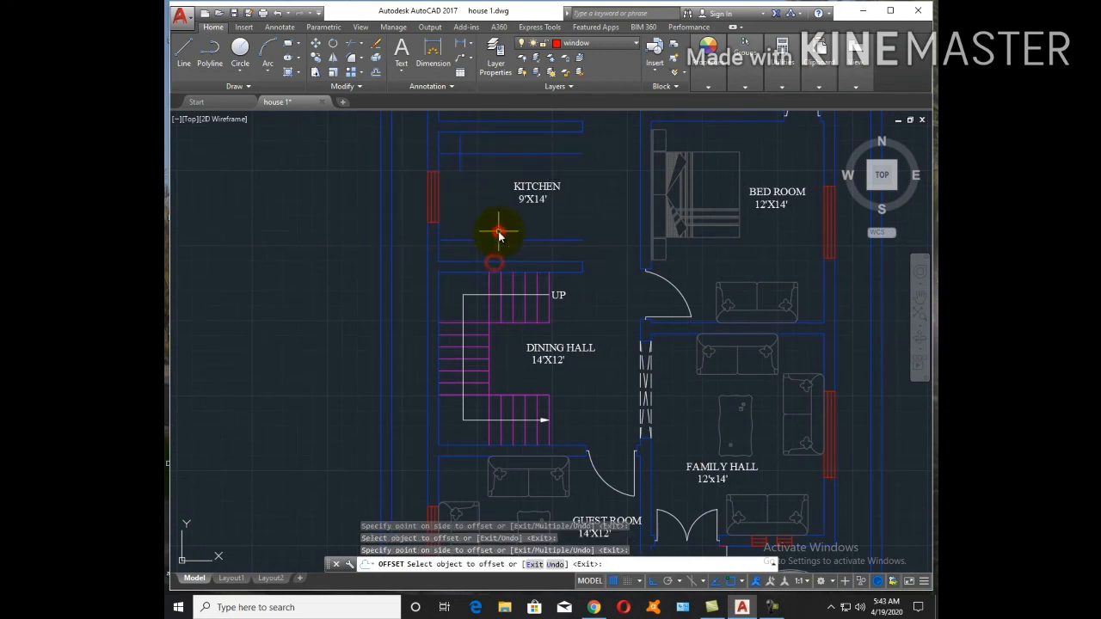
# Finish the kitchen's lower offset and extend the window-side counter line down to the lower counter line
pyautogui.click(499, 232)
pyautogui.press('Escape')
pyautogui.write('ex')
pyautogui.press('Return')
pyautogui.press('Return')
pyautogui.press('Escape')
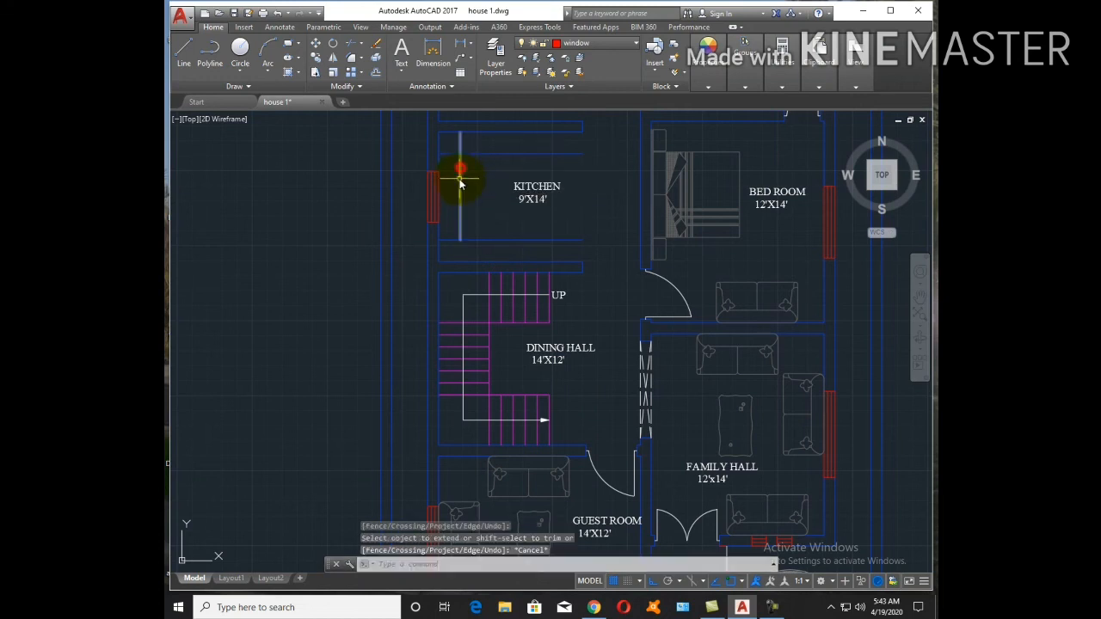
# Trim the overlapping counter line ends at the kitchen's two window-side corners
pyautogui.write('tr')
pyautogui.press('Return')
pyautogui.press('Return')
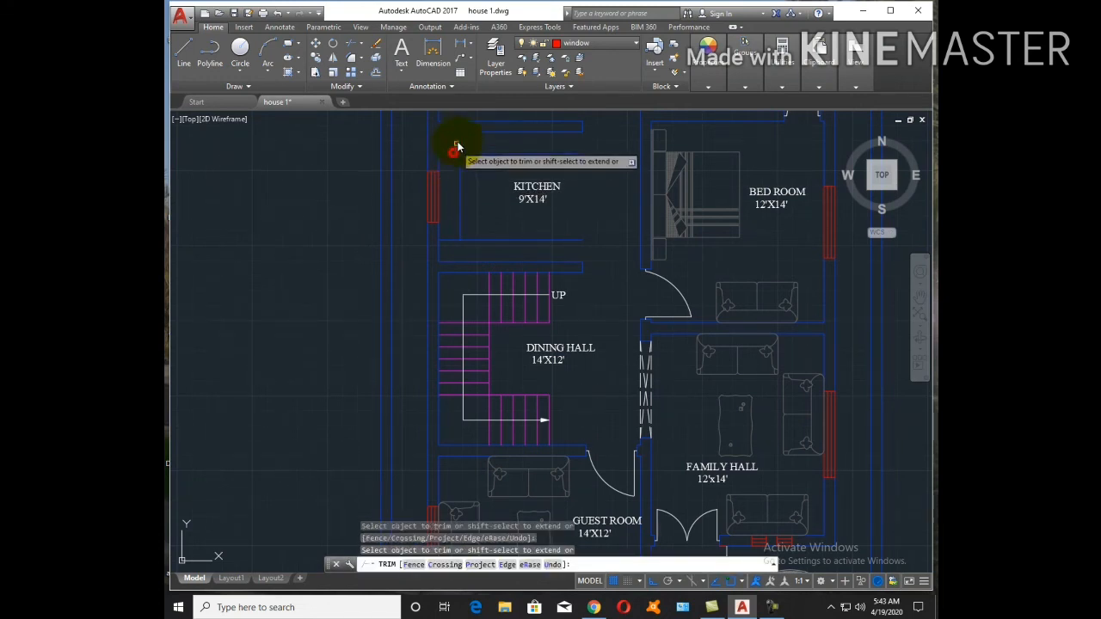
pyautogui.click(457, 142)
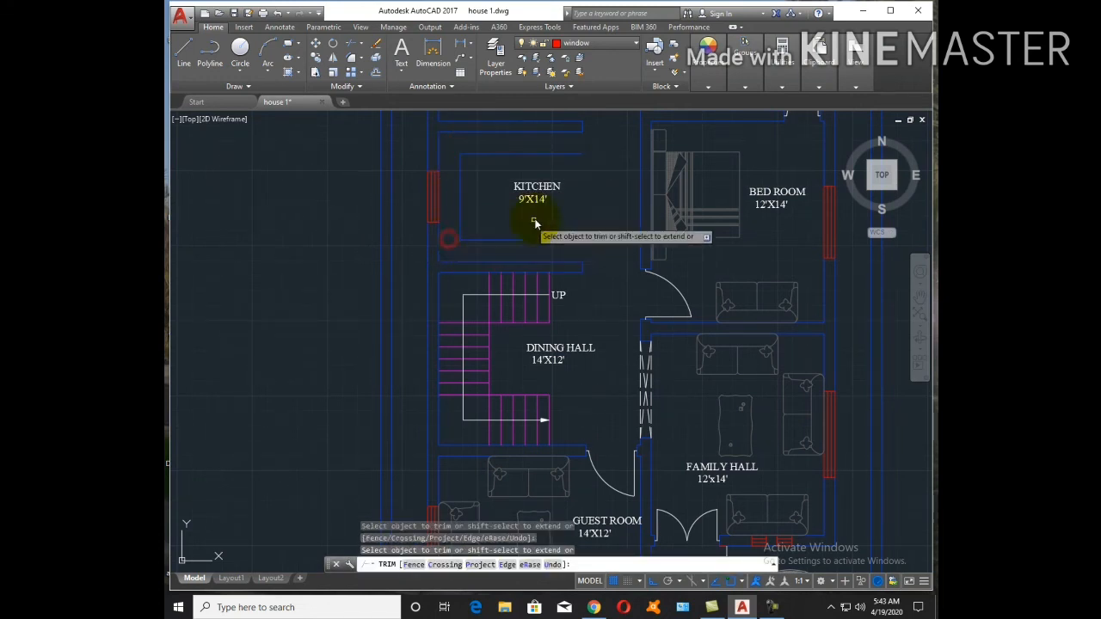
pyautogui.press('Escape')
# Draw short end lines closing the kitchen's upper and lower counter runs against the adjacent walls
pyautogui.write('l')
pyautogui.press('Return')
pyautogui.click(538, 131)
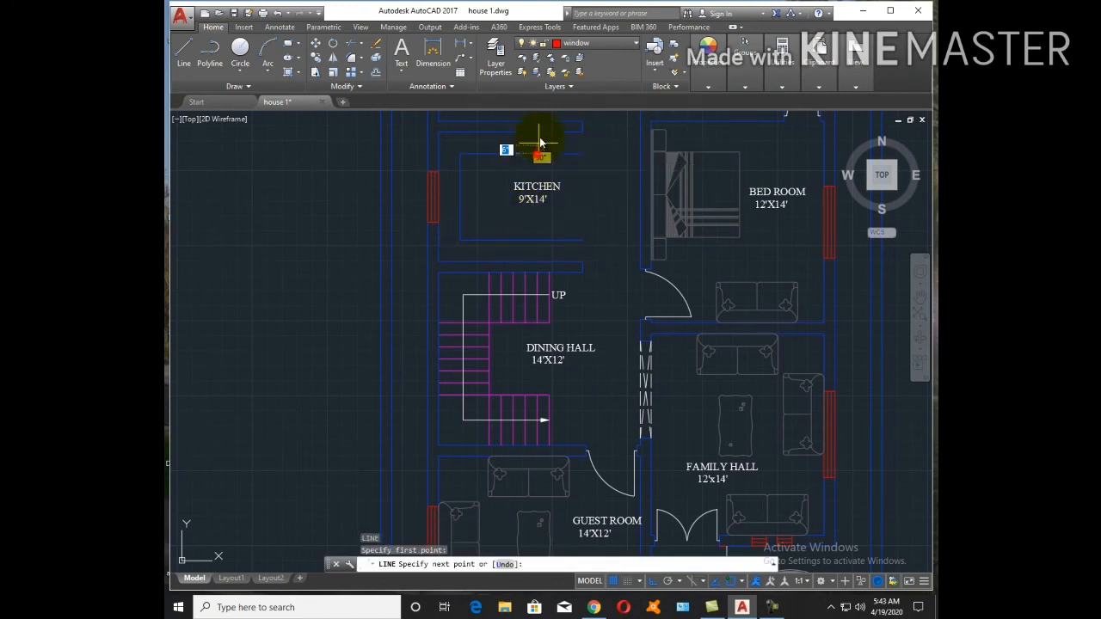
pyautogui.press('Escape')
pyautogui.write('l')
pyautogui.press('Return')
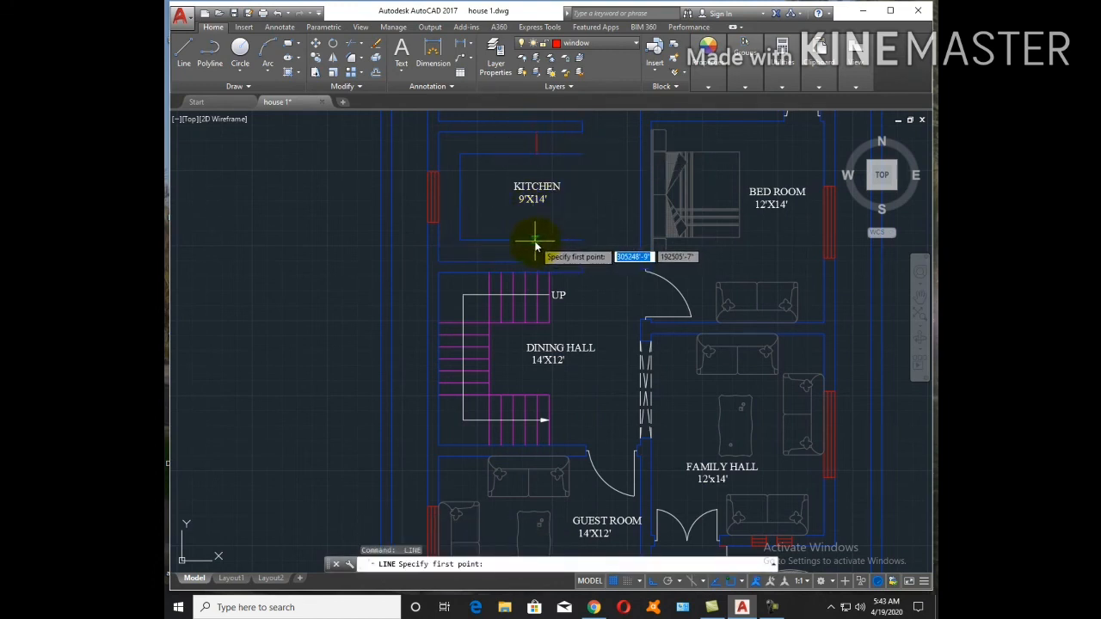
pyautogui.click(534, 263)
pyautogui.press('Escape')
# Trim the upper and lower kitchen counter lines where they run past the end lines
pyautogui.write('tr')
pyautogui.press('Return')
pyautogui.press('Return')
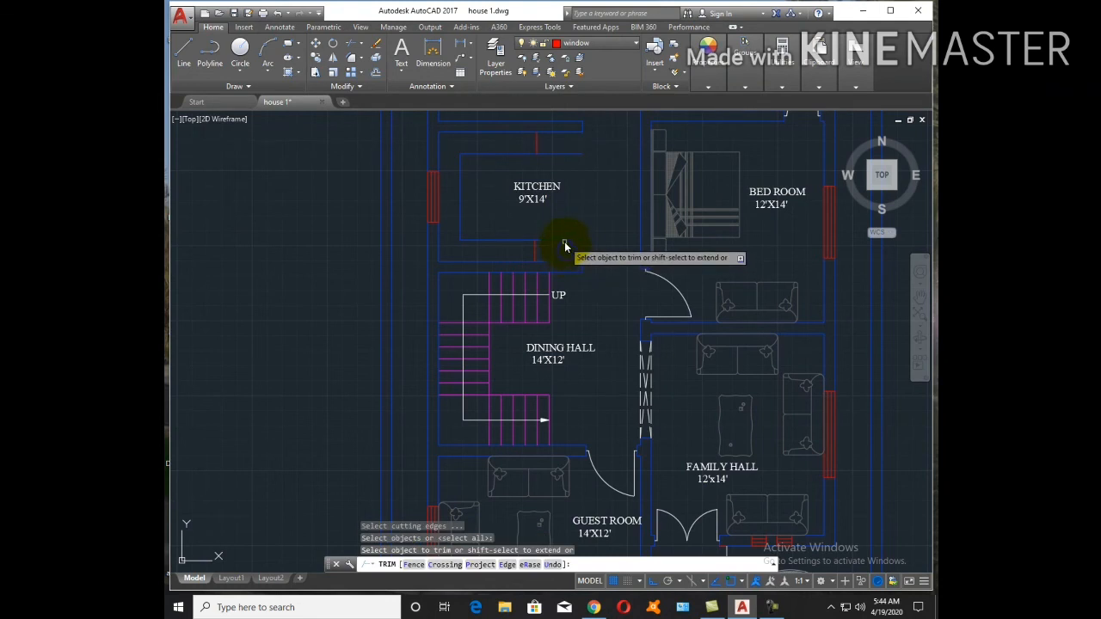
pyautogui.click(564, 245)
pyautogui.click(558, 224)
pyautogui.click(556, 153)
pyautogui.press('Escape')
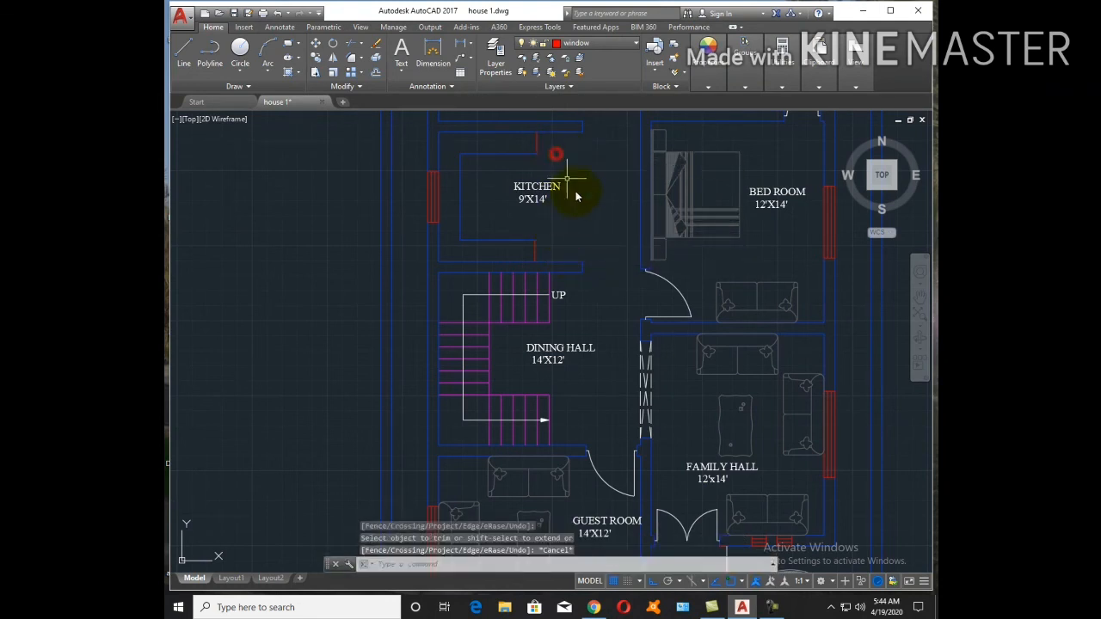
# Match the properties of all kitchen counter lines to the white stair direction line
pyautogui.write('ma')
pyautogui.press('Return')
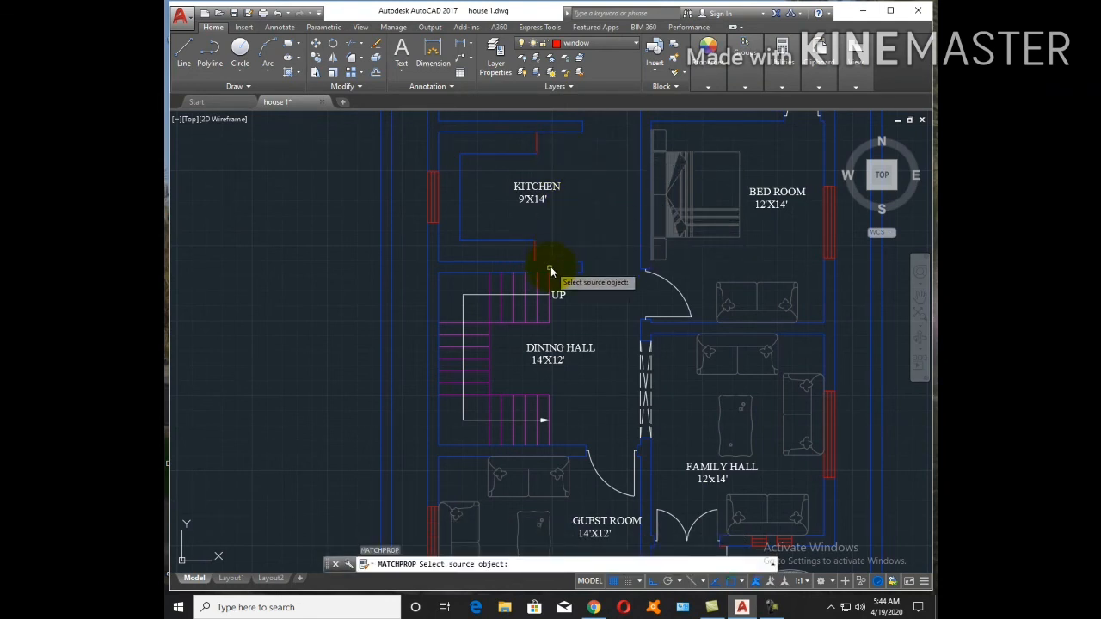
pyautogui.click(480, 295)
pyautogui.click(560, 244)
pyautogui.click(503, 225)
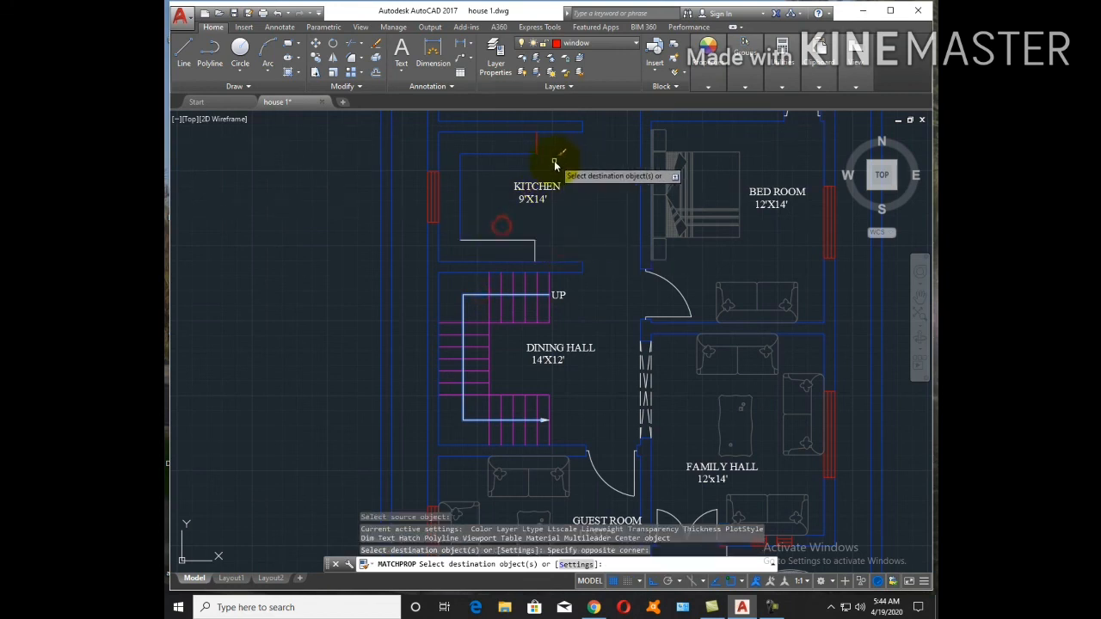
pyautogui.click(556, 158)
pyautogui.click(480, 147)
pyautogui.click(475, 191)
pyautogui.click(460, 184)
pyautogui.press('Escape')
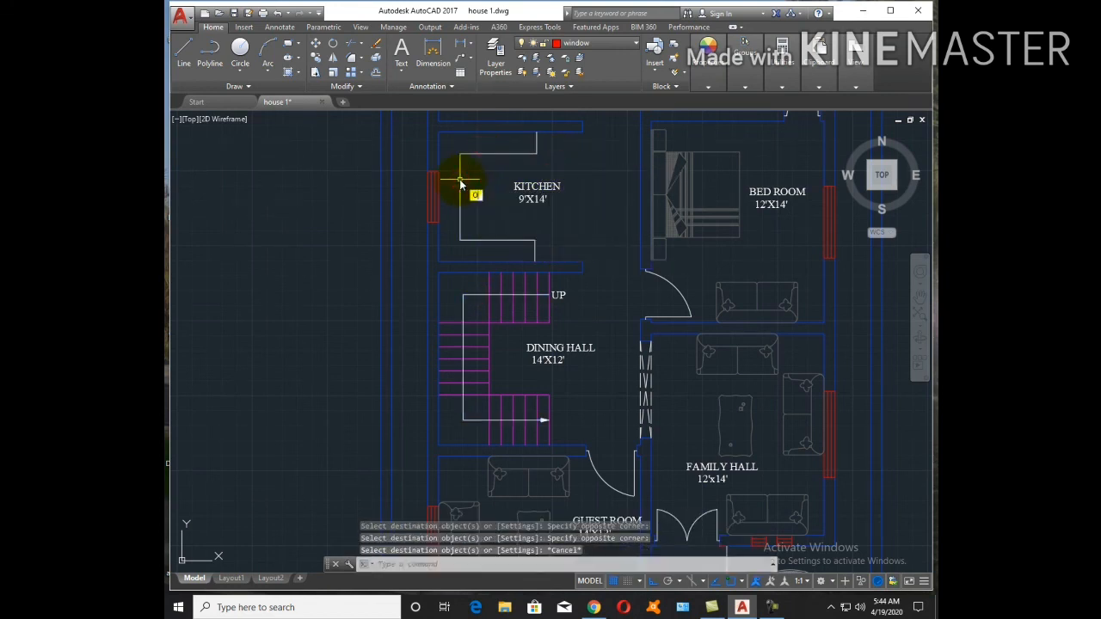
# Offset the upper, window-side and lower kitchen counter lines 6" into the room
pyautogui.press('Return')
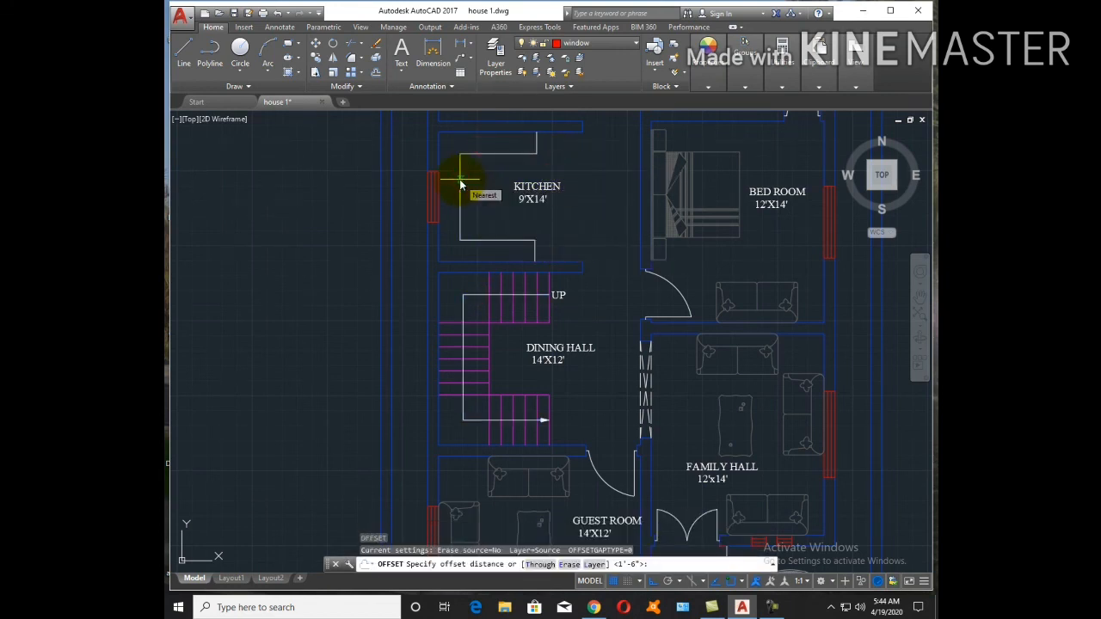
pyautogui.write('6')
pyautogui.press('Return')
pyautogui.click(499, 154)
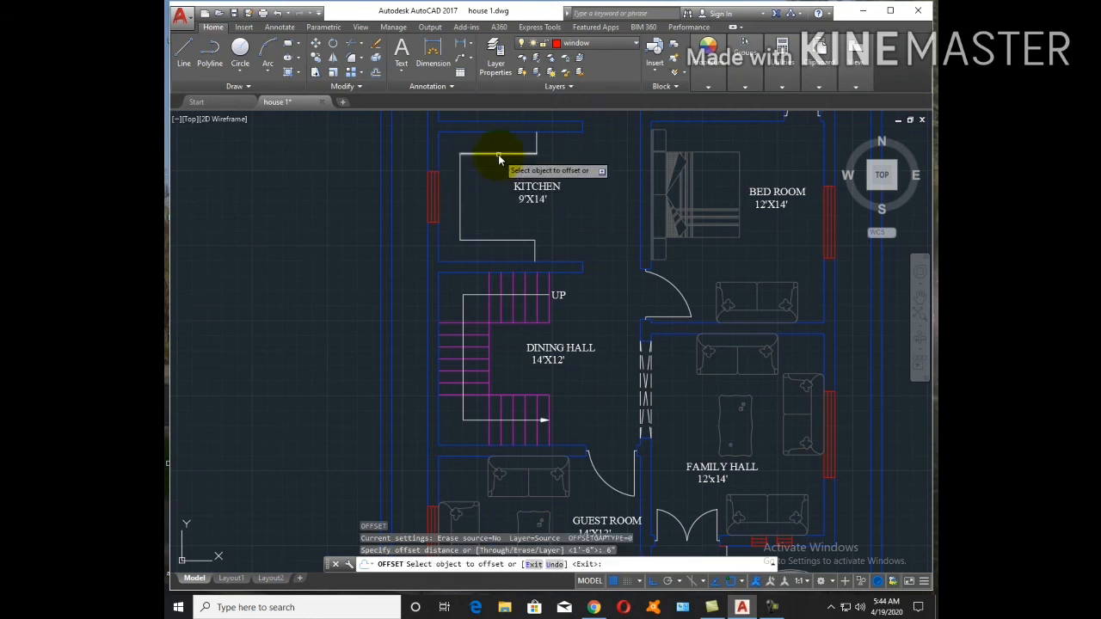
pyautogui.click(485, 198)
pyautogui.click(460, 191)
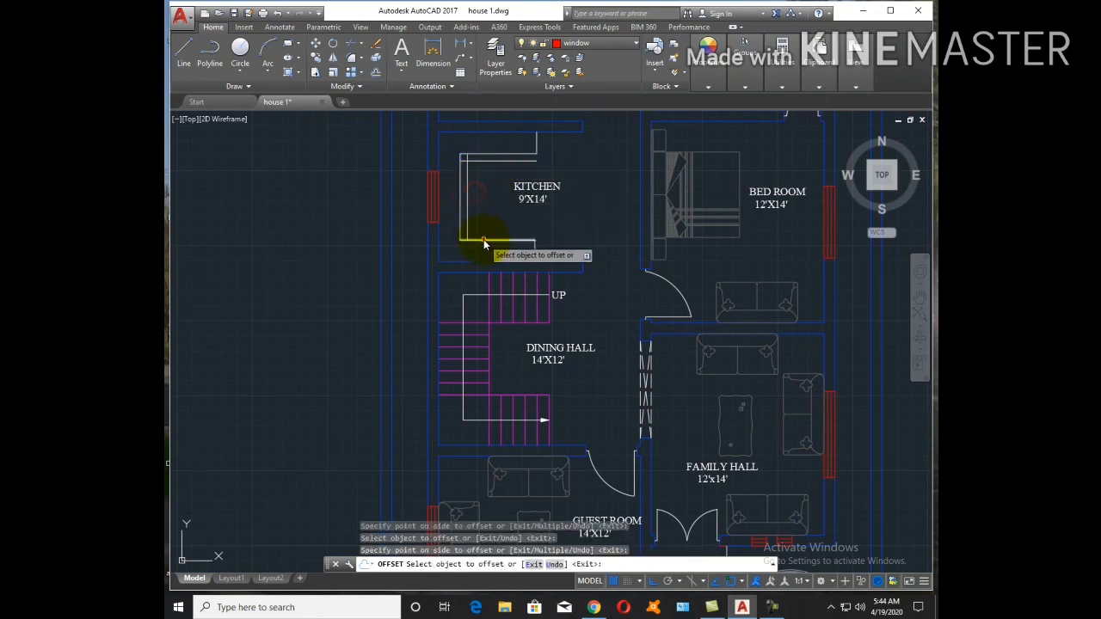
pyautogui.click(486, 227)
# Extend both kitchen counter end lines to the new inner counter edges
pyautogui.press('Escape')
pyautogui.write('EX')
pyautogui.press('Return')
pyautogui.press('Return')
pyautogui.scroll(3, 541, 246)
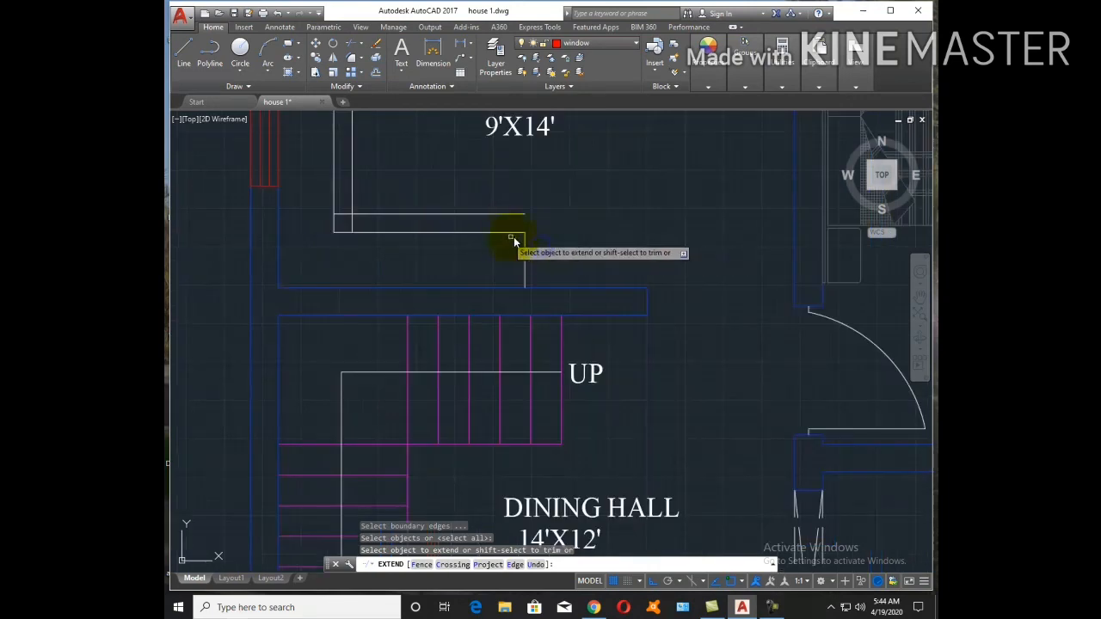
pyautogui.click(525, 241)
pyautogui.moveTo(404, 207); pyautogui.dragTo(473, 362, button='middle')
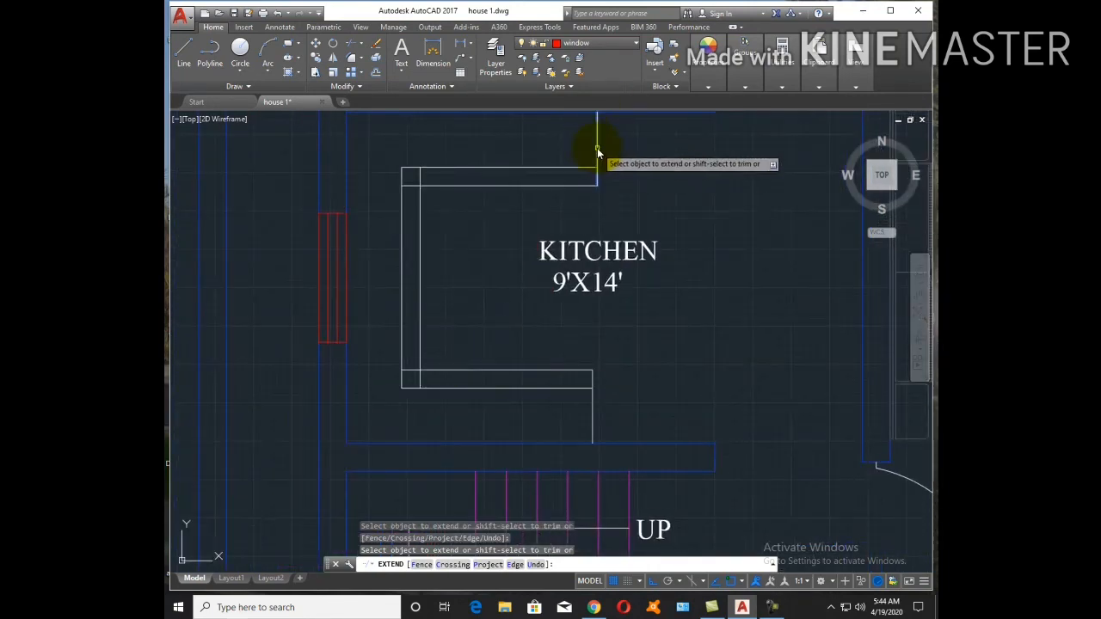
# Trim the crossing inner counter lines at the kitchen's upper and lower window-side corners
pyautogui.press('Escape')
pyautogui.write('TR')
pyautogui.press('Return')
pyautogui.press('Return')
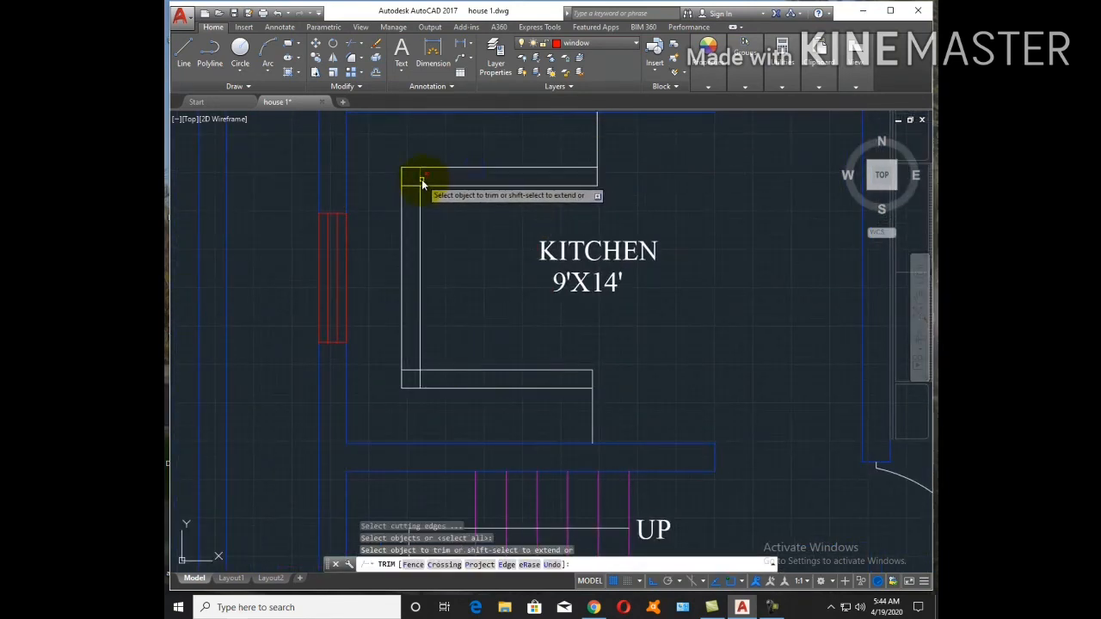
pyautogui.click(421, 178)
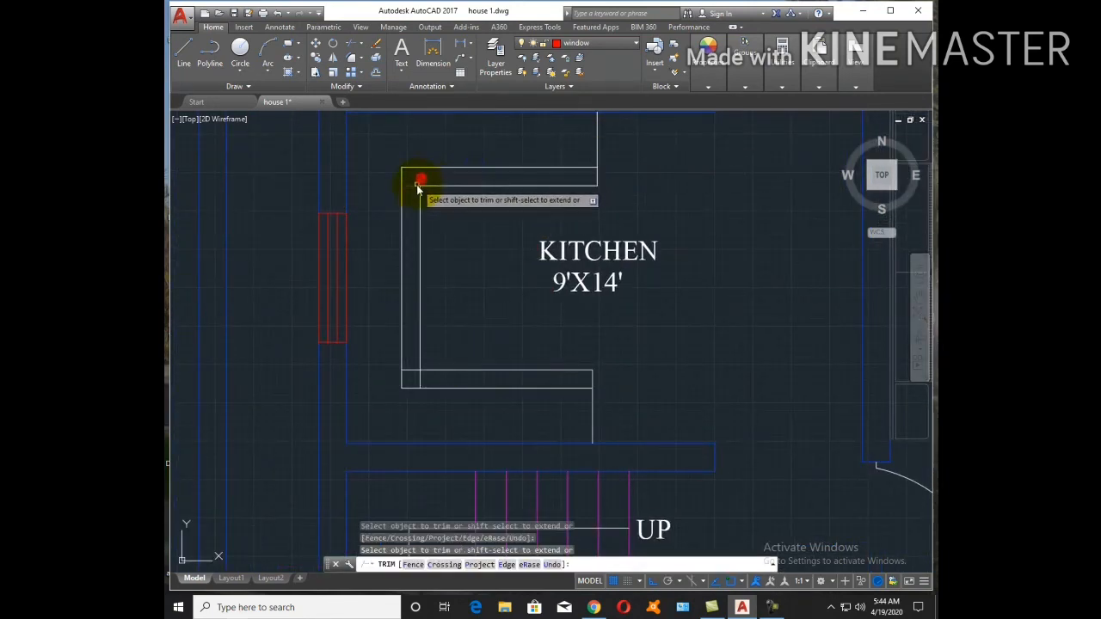
pyautogui.click(419, 378)
pyautogui.press('Escape')
# Erase the three original kitchen counter lines, keeping only the inner outline
pyautogui.click(405, 413)
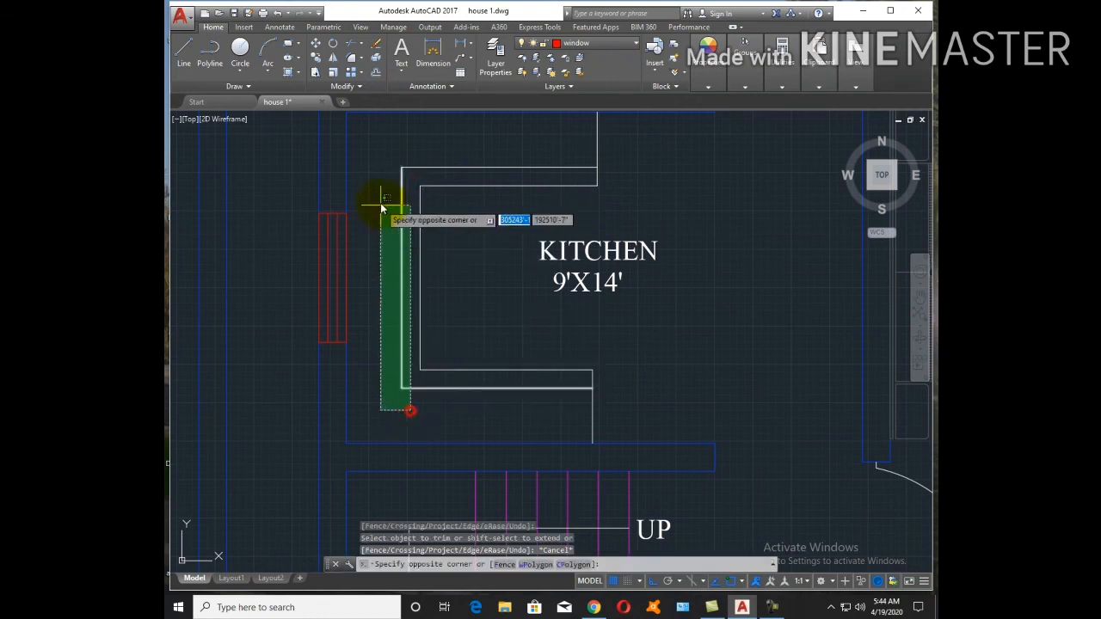
pyautogui.click(381, 215)
pyautogui.write('E')
pyautogui.press('Return')
pyautogui.scroll(-3, 421, 325)
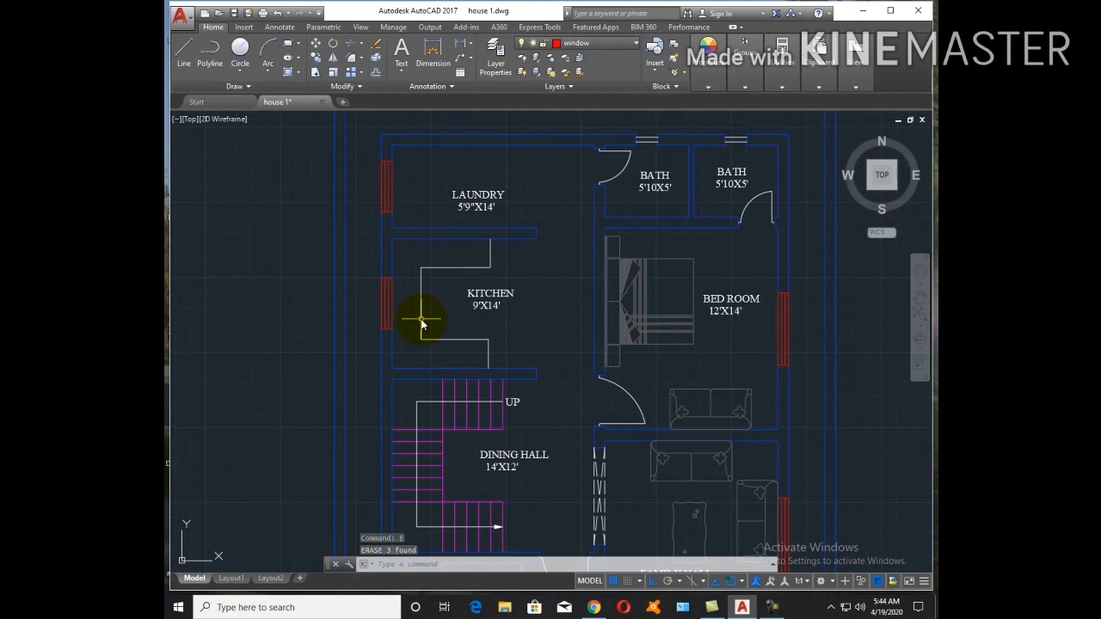
# Offset the laundry's window-side inner wall line 2' into the room
pyautogui.write('O')
pyautogui.press('Return')
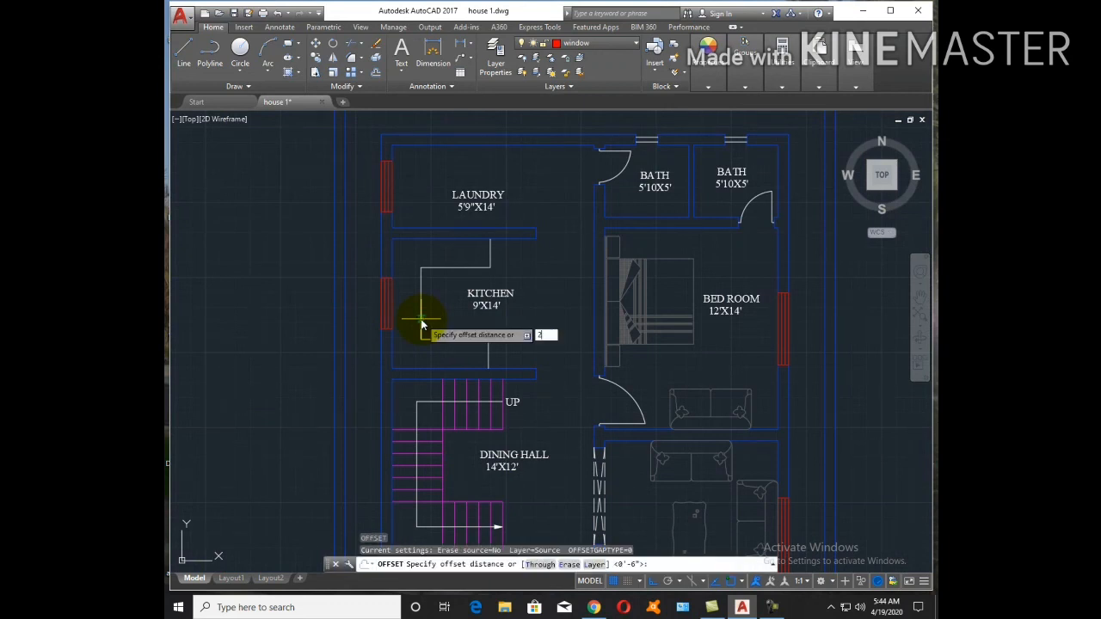
pyautogui.write('2')
pyautogui.press('Return')
pyautogui.click(401, 230)
pyautogui.press('Escape')
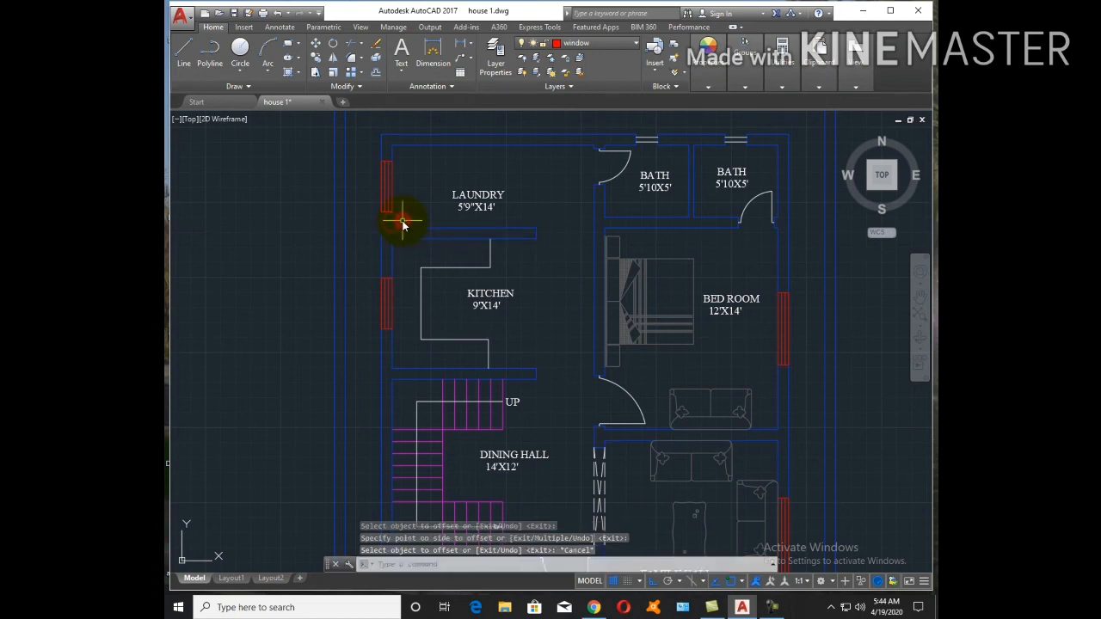
# Extend the laundry counter line up to the room's upper wall
pyautogui.write('EX')
pyautogui.press('Return')
pyautogui.press('Return')
pyautogui.click(418, 220)
pyautogui.press('Escape')
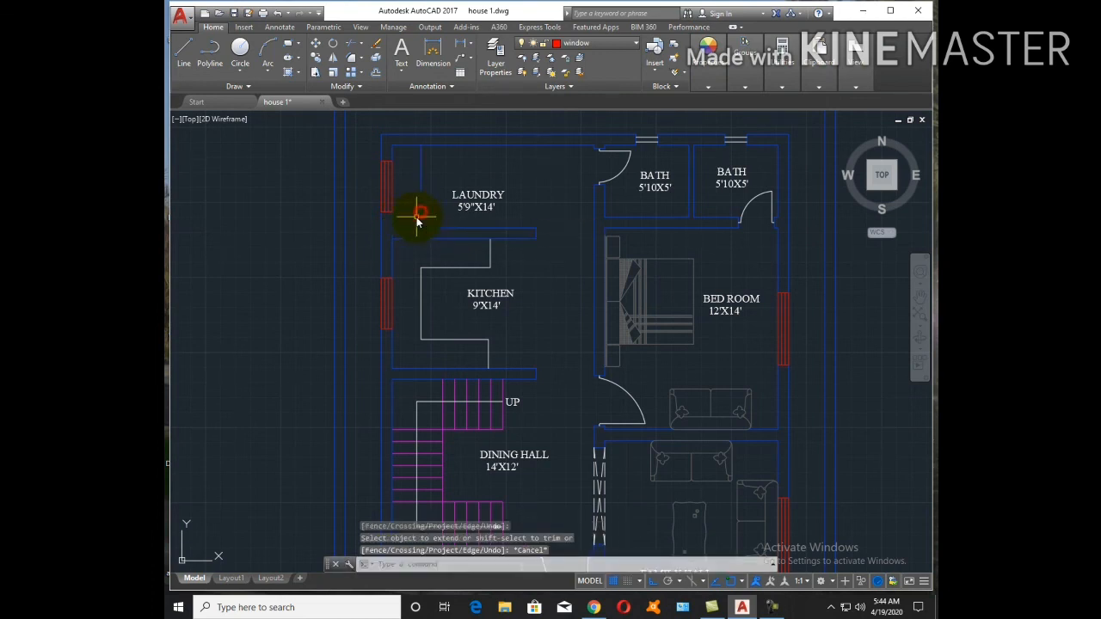
# Match the laundry counter line's properties to the white kitchen counter line
pyautogui.write('MA')
pyautogui.press('Return')
pyautogui.click(426, 240)
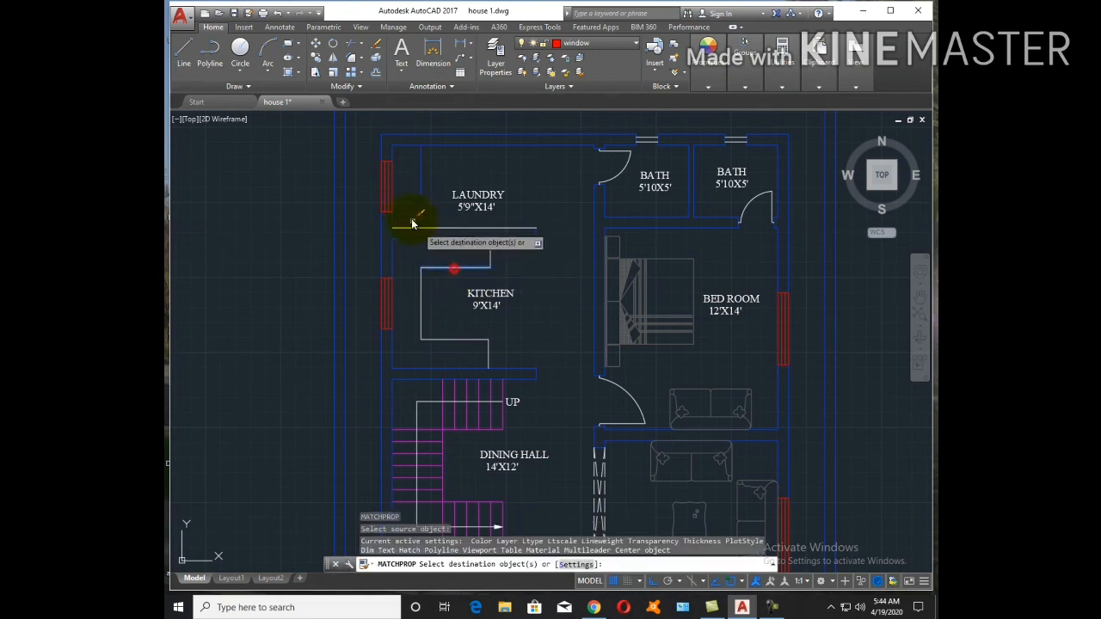
pyautogui.press('Escape')
# Move the LAUNDRY label and its size text slightly away from the new laundry counter line
pyautogui.scroll(-2, 664, 209)
pyautogui.scroll(4, 610, 209)
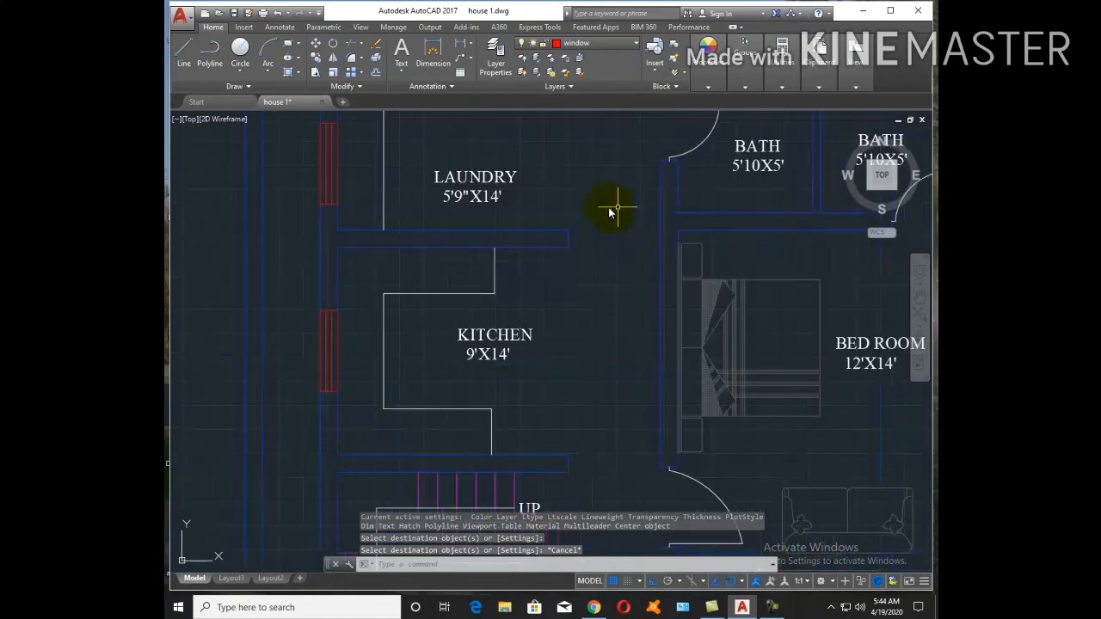
pyautogui.click(522, 214)
pyautogui.click(469, 166)
pyautogui.write('M')
pyautogui.press('Return')
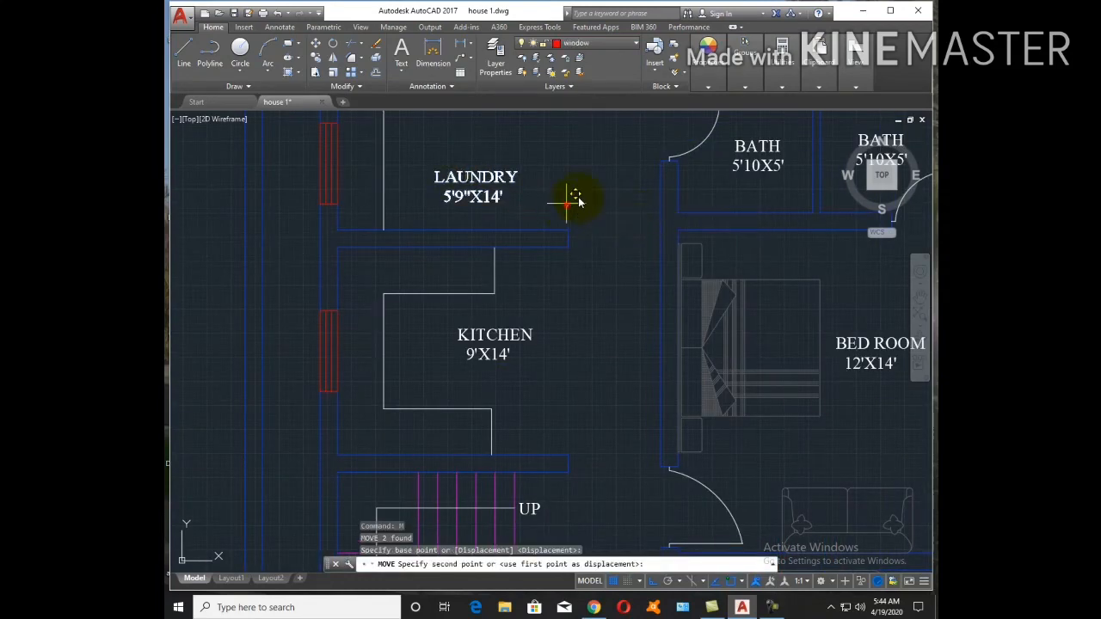
pyautogui.click(570, 202)
pyautogui.scroll(-2, 583, 193)
pyautogui.click(583, 176)
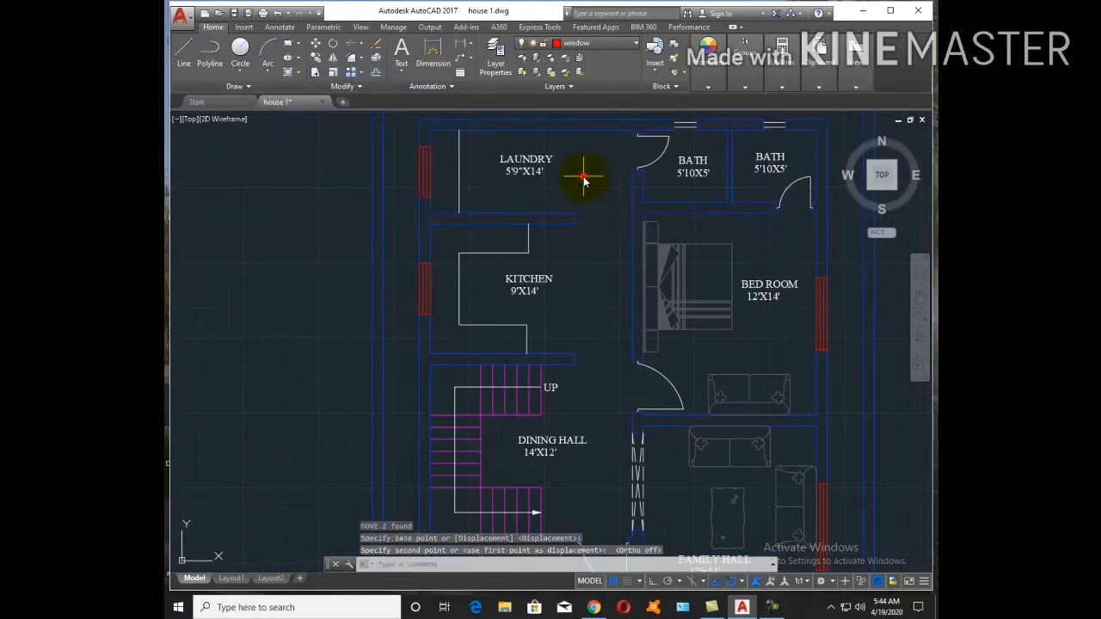
# Copy the DINING HALL label into the open front area beside and below the 6'X5' bath
pyautogui.scroll(-5, 627, 258)
pyautogui.scroll(4, 583, 221)
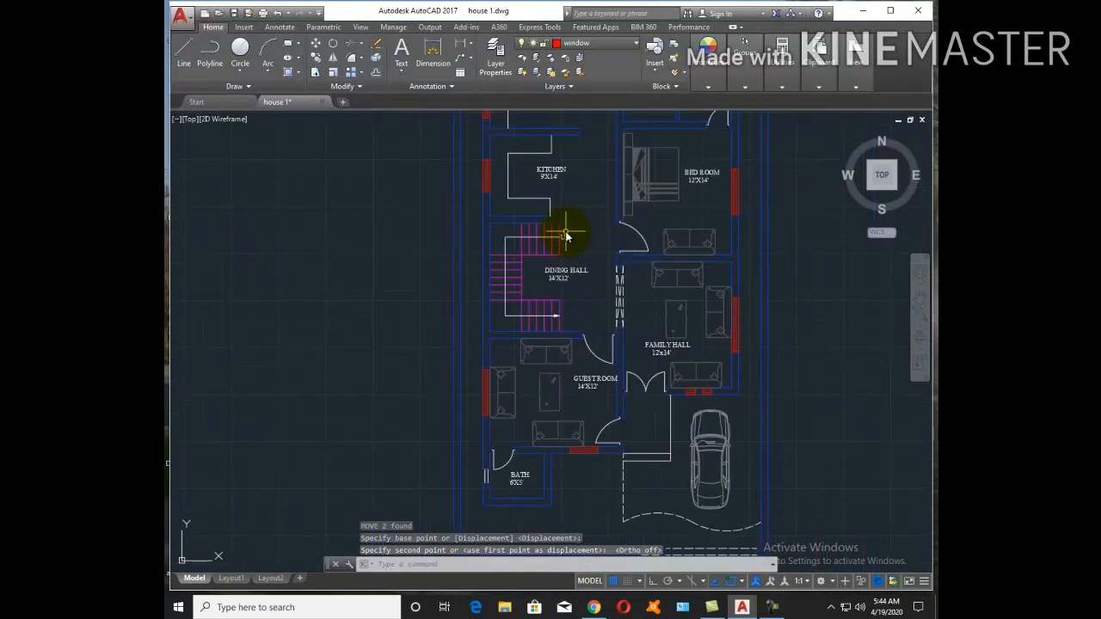
pyautogui.scroll(-2, 566, 235)
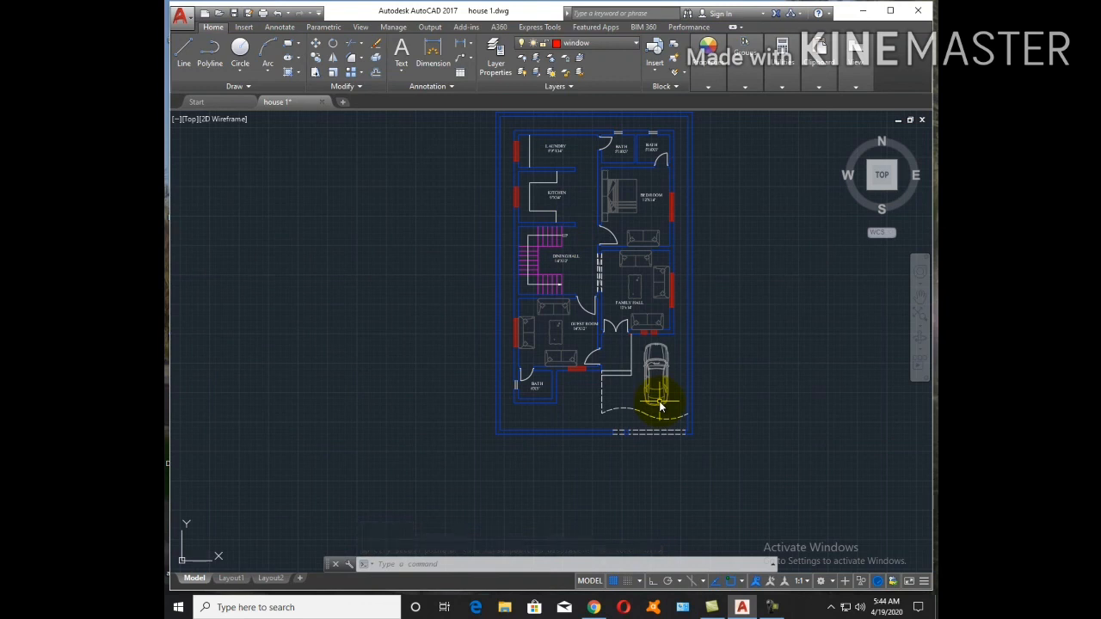
pyautogui.scroll(2, 660, 407)
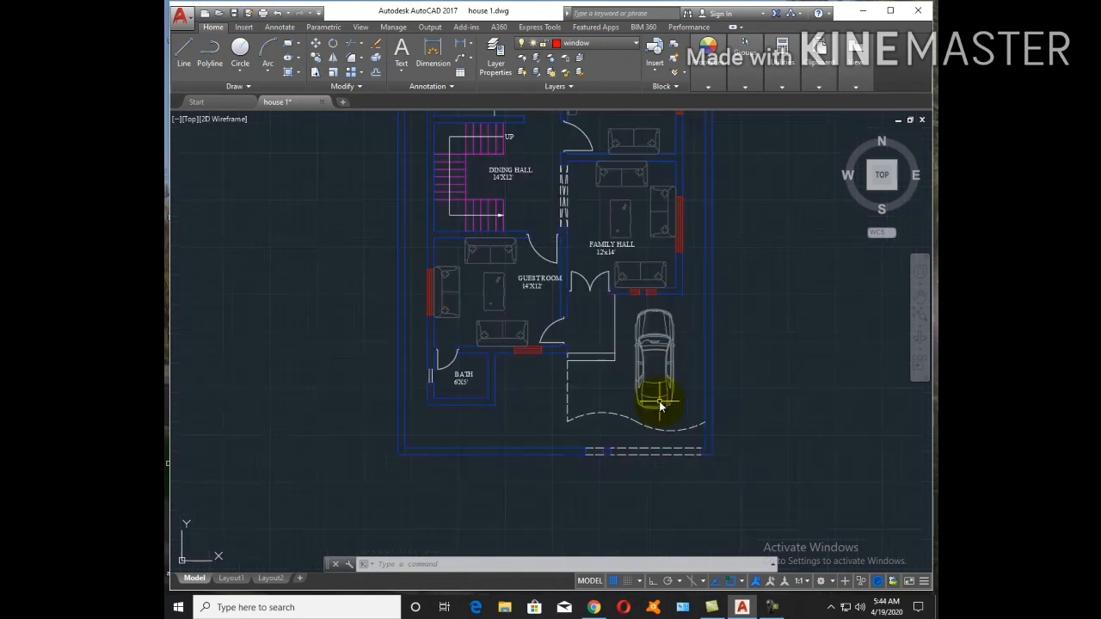
pyautogui.press('Return')
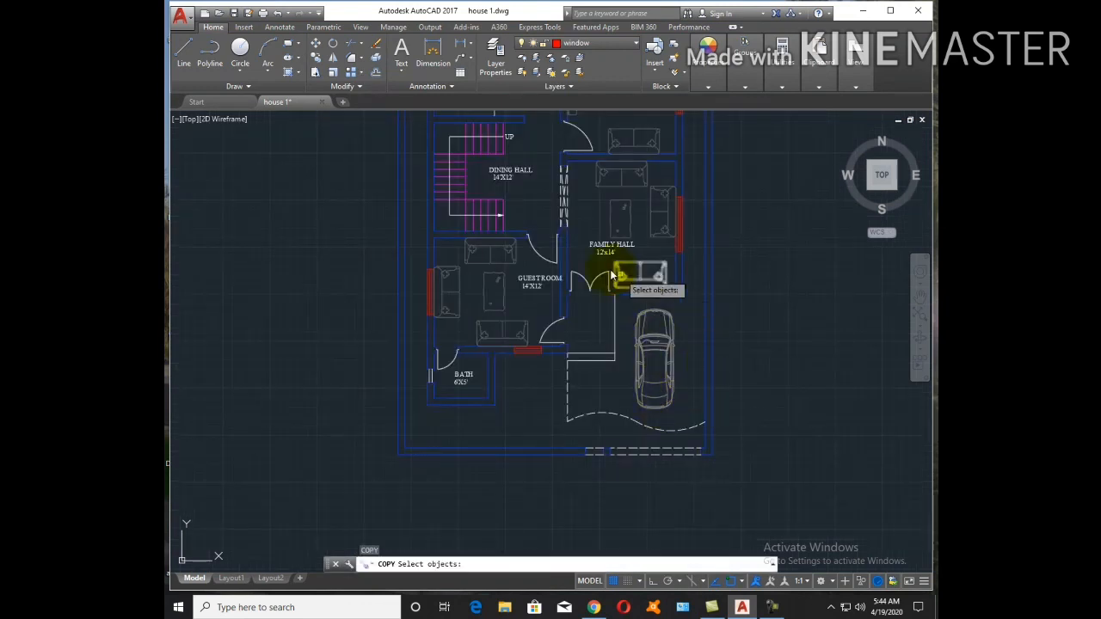
pyautogui.click(506, 172)
pyautogui.press('Return')
pyautogui.click(525, 194)
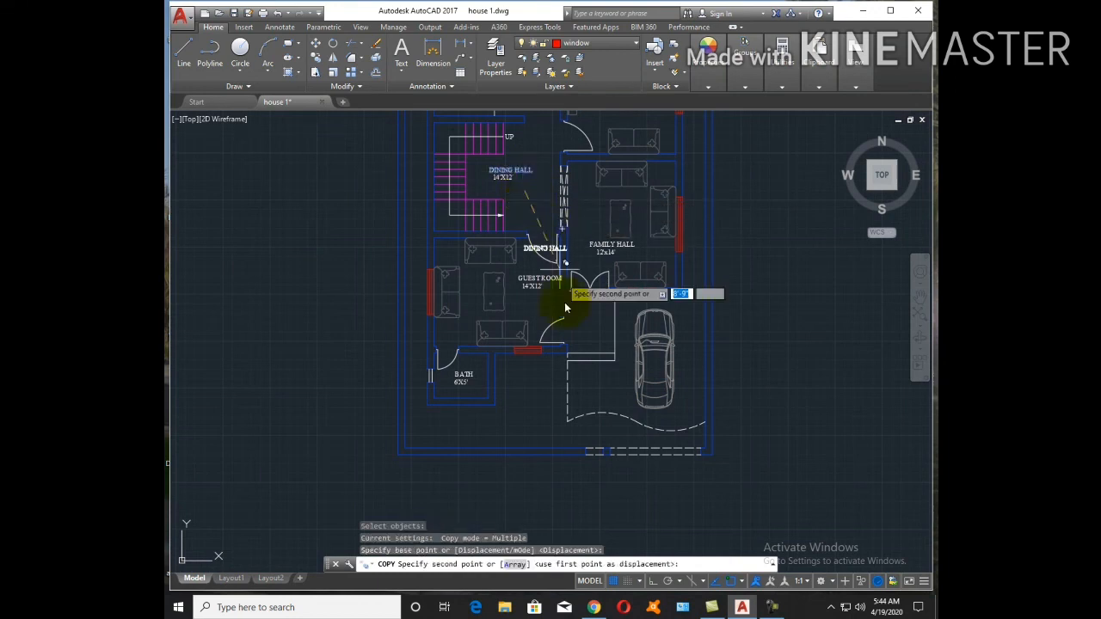
pyautogui.scroll(5, 628, 388)
pyautogui.click(594, 347)
pyautogui.press('Escape')
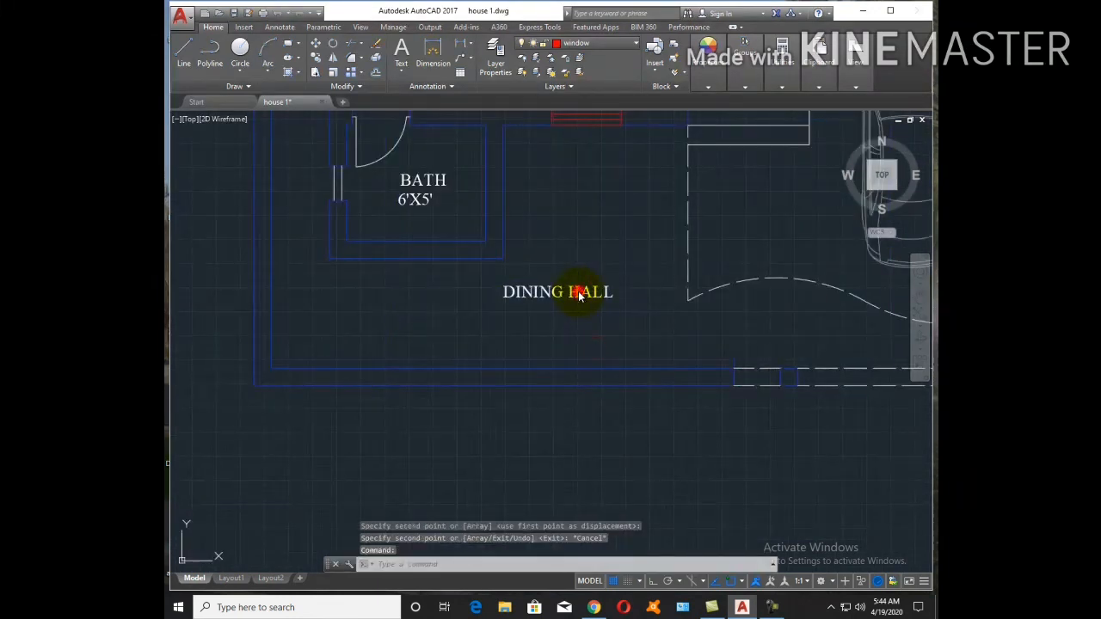
# Change the copied label's text to PORCH
pyautogui.doubleClick(579, 296)
pyautogui.write('PORC')
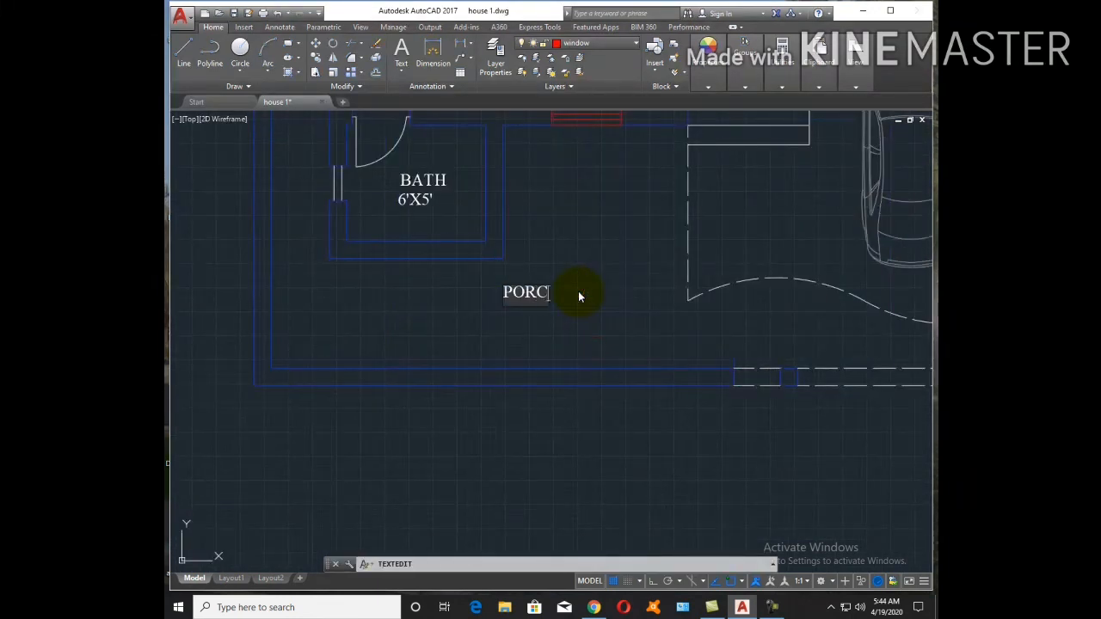
pyautogui.write('H')
pyautogui.press('Return')
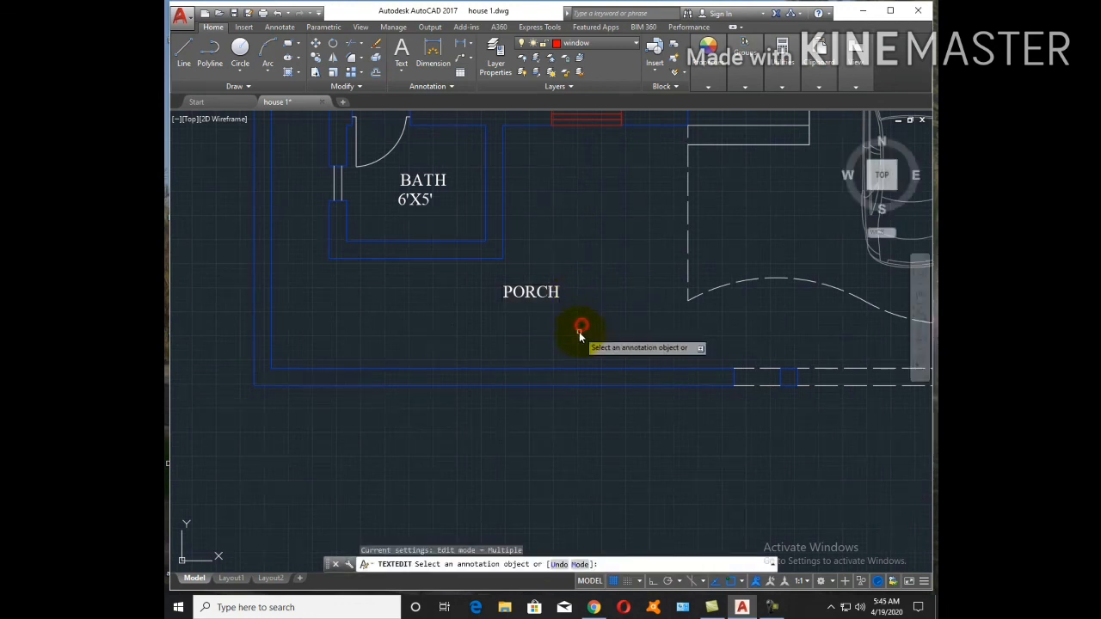
pyautogui.press('Escape')
# Move the PORCH label into the dashed-outline porch area beside the parked car
pyautogui.press('Return')
pyautogui.click(543, 321)
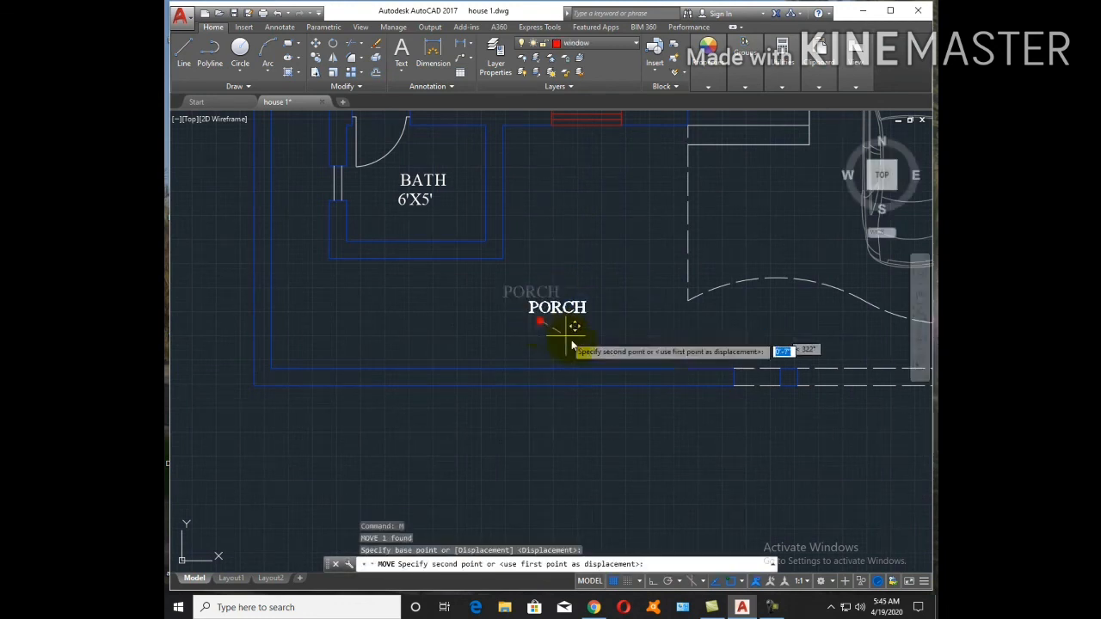
pyautogui.scroll(-2, 572, 337)
pyautogui.scroll(4, 704, 291)
pyautogui.click(718, 241)
pyautogui.scroll(-4, 634, 393)
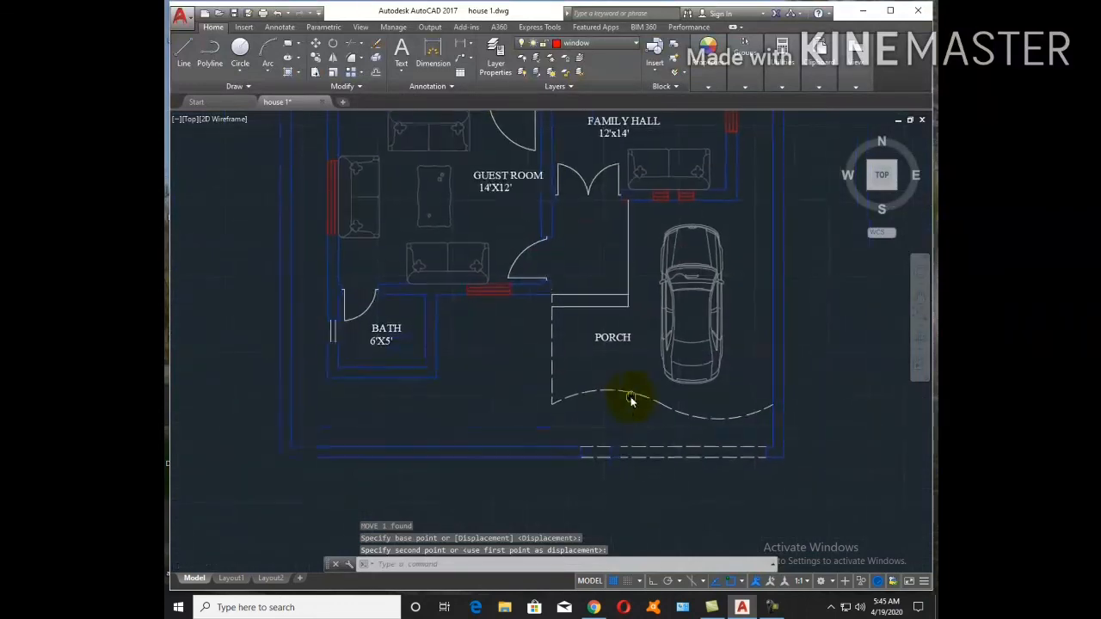
# Dimension the porch width from the corner of the entrance step to the boundary wall beyond the car
pyautogui.press('Return')
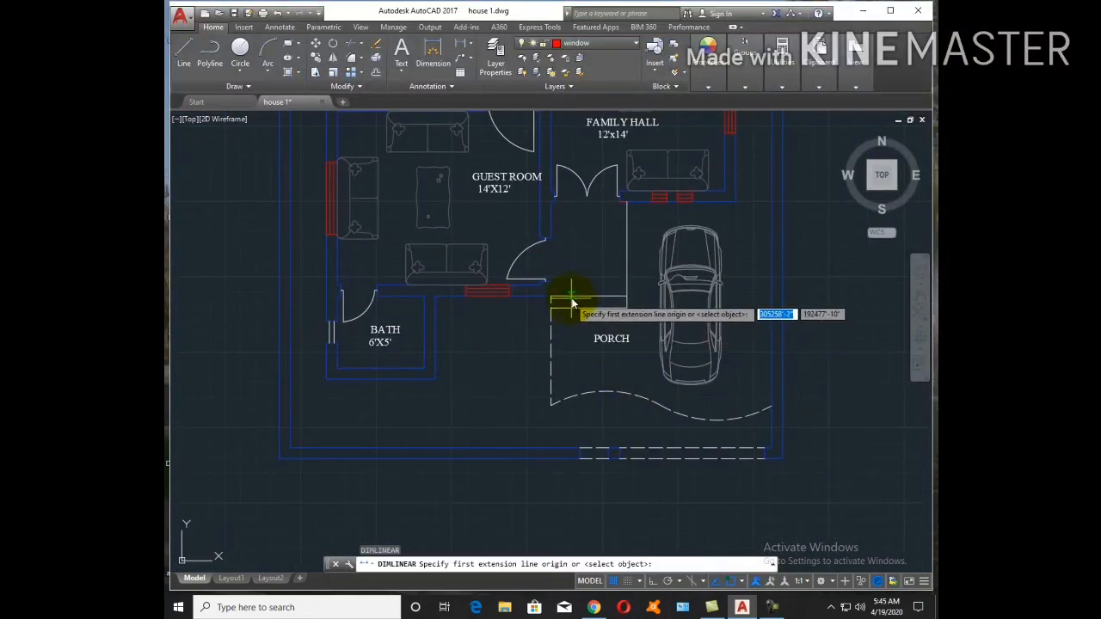
pyautogui.click(552, 297)
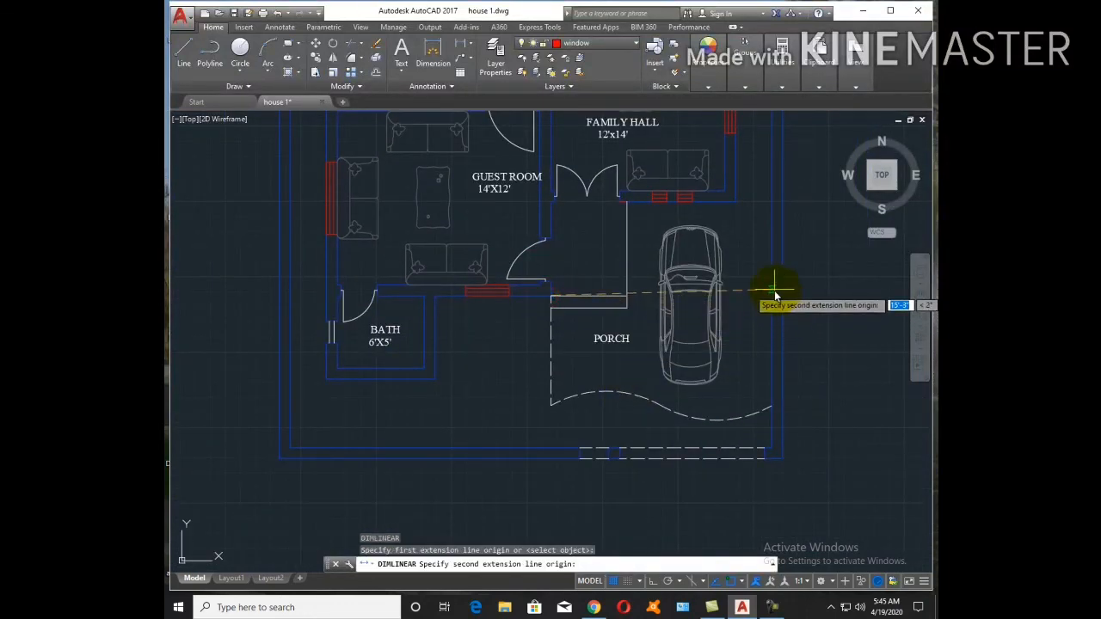
pyautogui.click(773, 293)
pyautogui.click(738, 220)
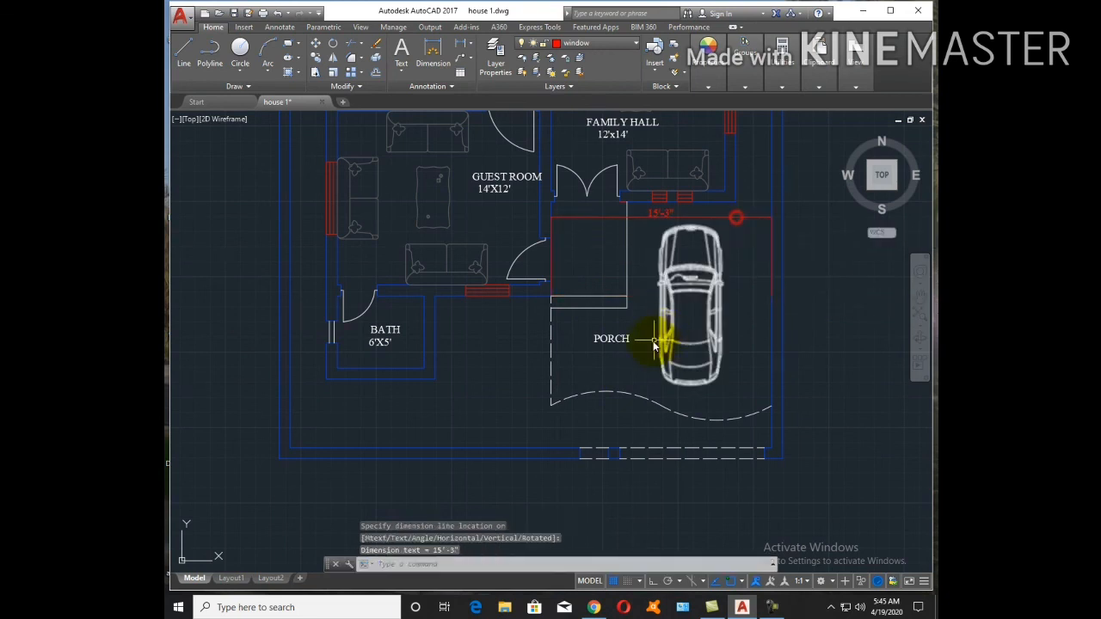
# Copy the FAMILY HALL size text to just below the PORCH label
pyautogui.press('Return')
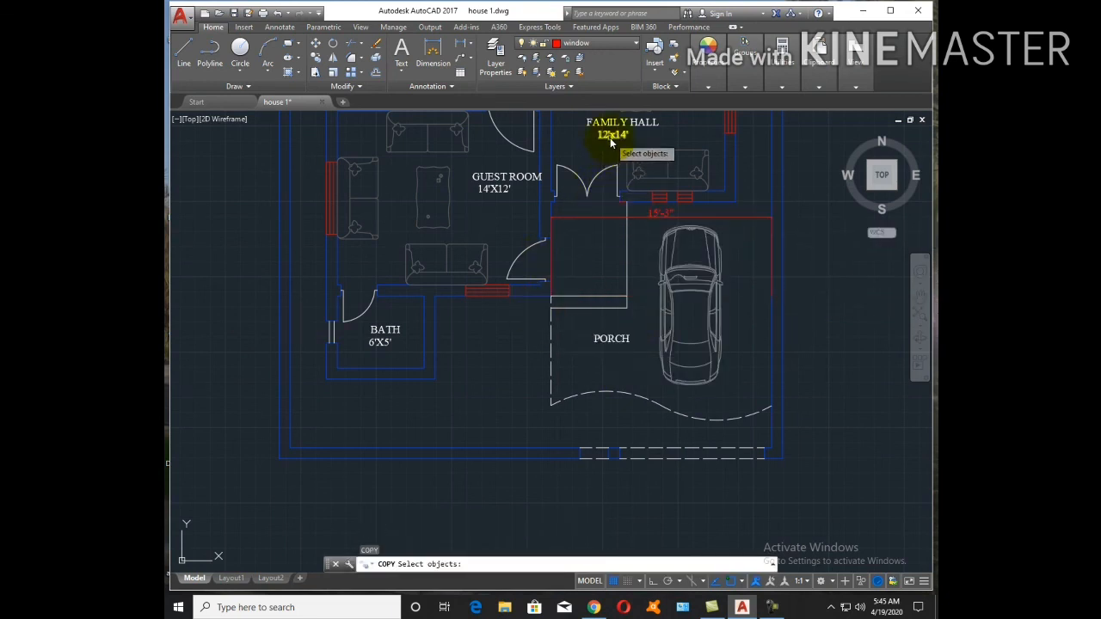
pyautogui.click(613, 134)
pyautogui.press('Return')
pyautogui.click(612, 148)
pyautogui.scroll(3, 612, 361)
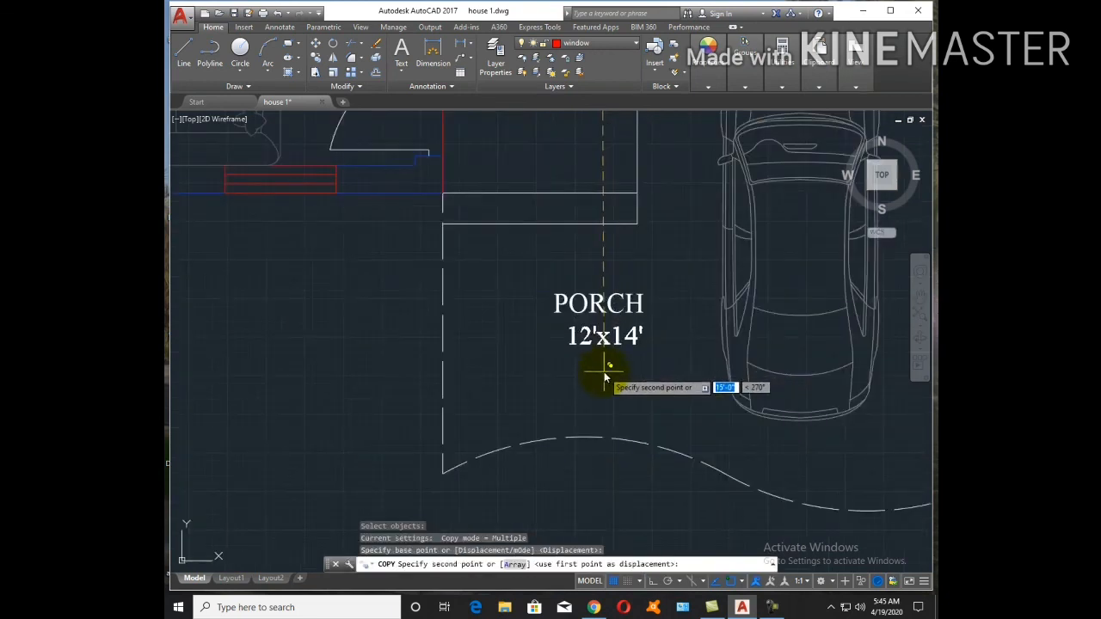
pyautogui.click(600, 369)
pyautogui.press('Escape')
# Change the copied size text under PORCH to 15'x17'
pyautogui.doubleClick(604, 331)
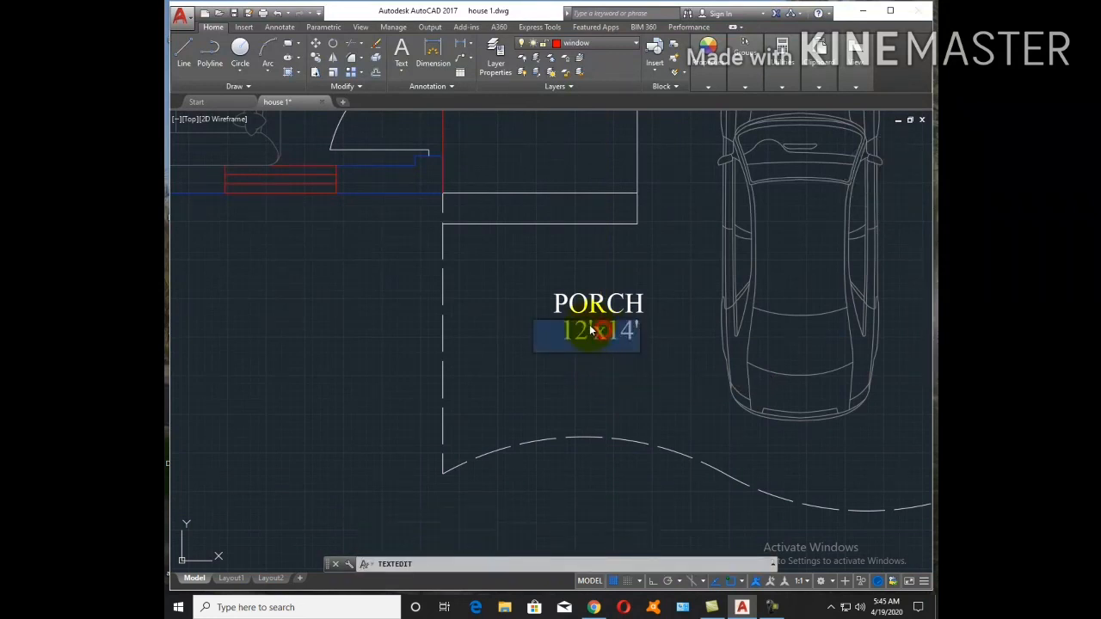
pyautogui.click(591, 332)
pyautogui.press('BackSpace')
pyautogui.write('5')
pyautogui.press('Right')
pyautogui.press('Right')
pyautogui.press('Right')
pyautogui.press('Right')
pyautogui.press('Right')
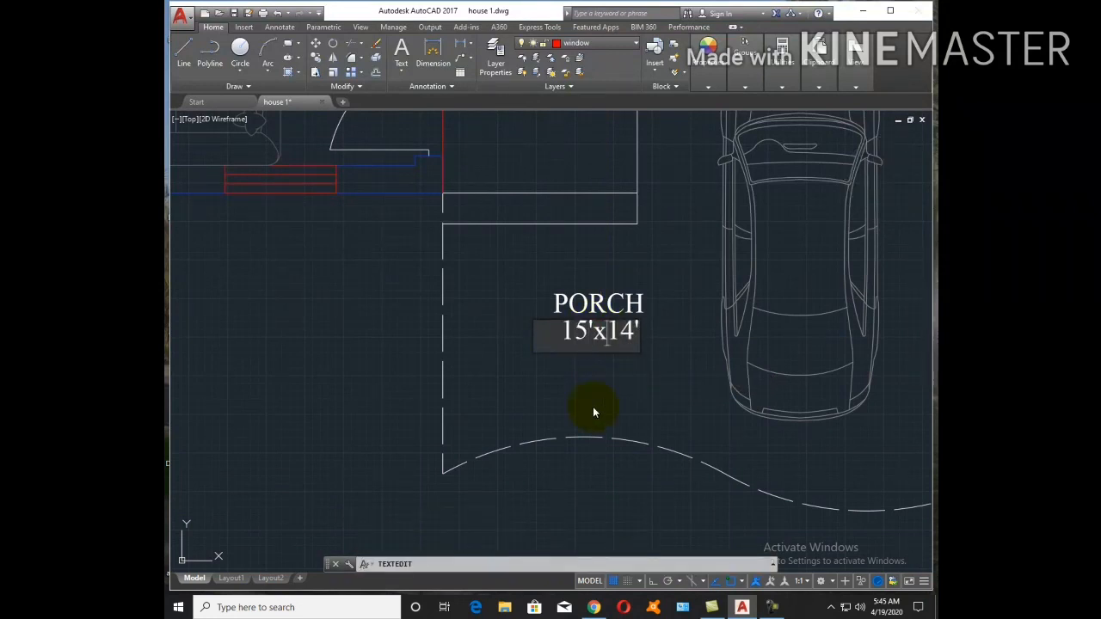
pyautogui.press('BackSpace')
pyautogui.press('BackSpace')
pyautogui.write("7'")
pyautogui.click(593, 407)
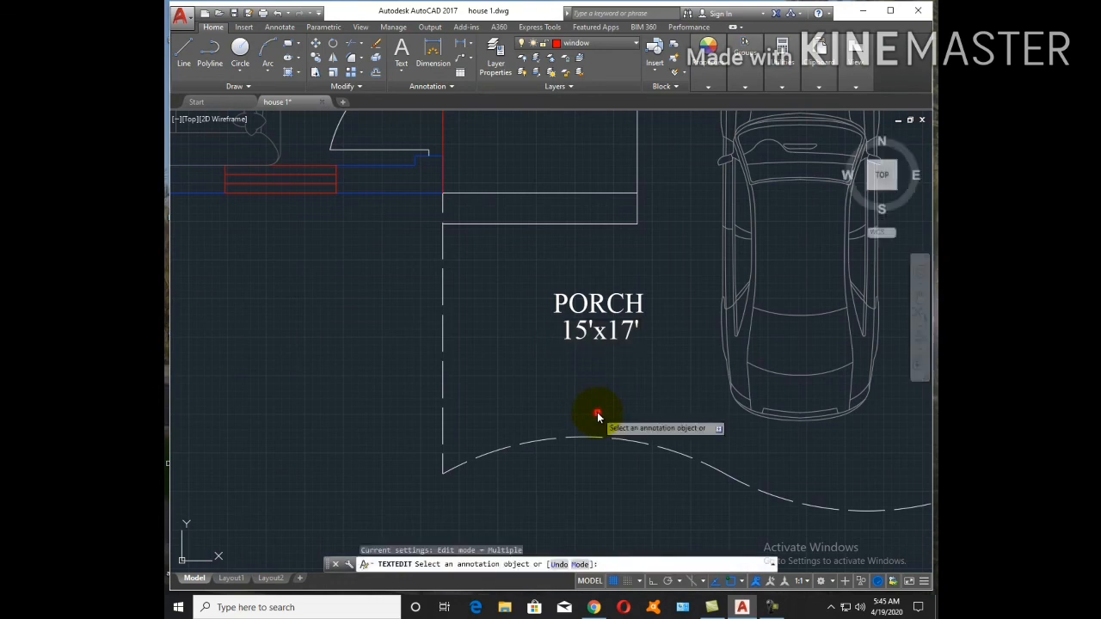
pyautogui.press('Escape')
# Erase the red linear dimension across the porch
pyautogui.scroll(-2, 600, 418)
pyautogui.click(578, 148)
pyautogui.write('e')
pyautogui.press('Return')
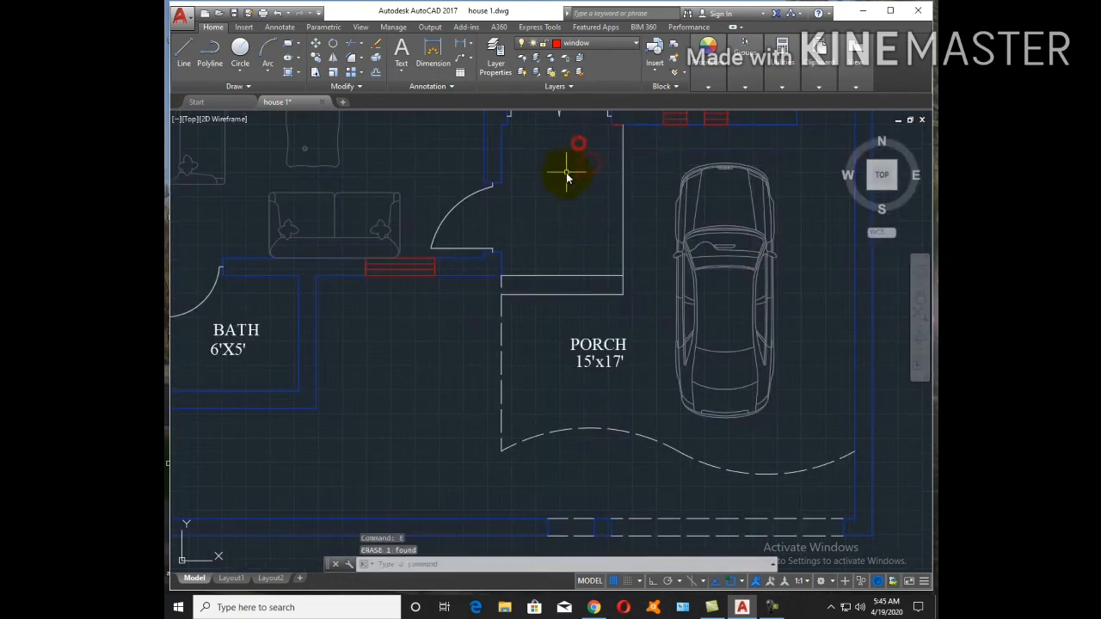
pyautogui.scroll(-6, 612, 232)
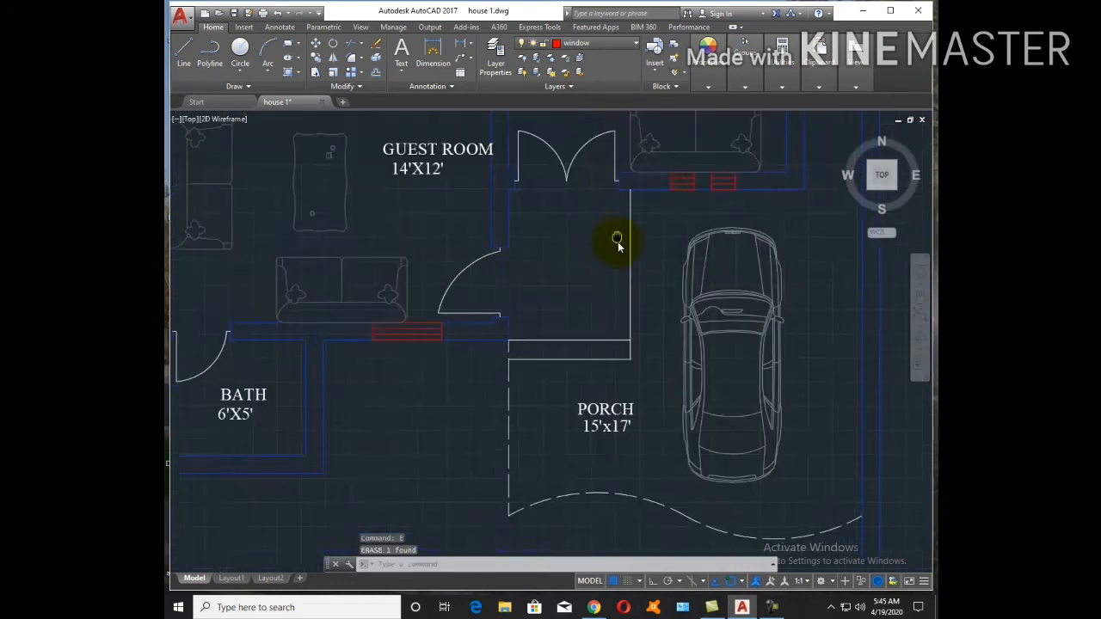
pyautogui.moveTo(600, 313); pyautogui.dragTo(604, 366, button='middle')
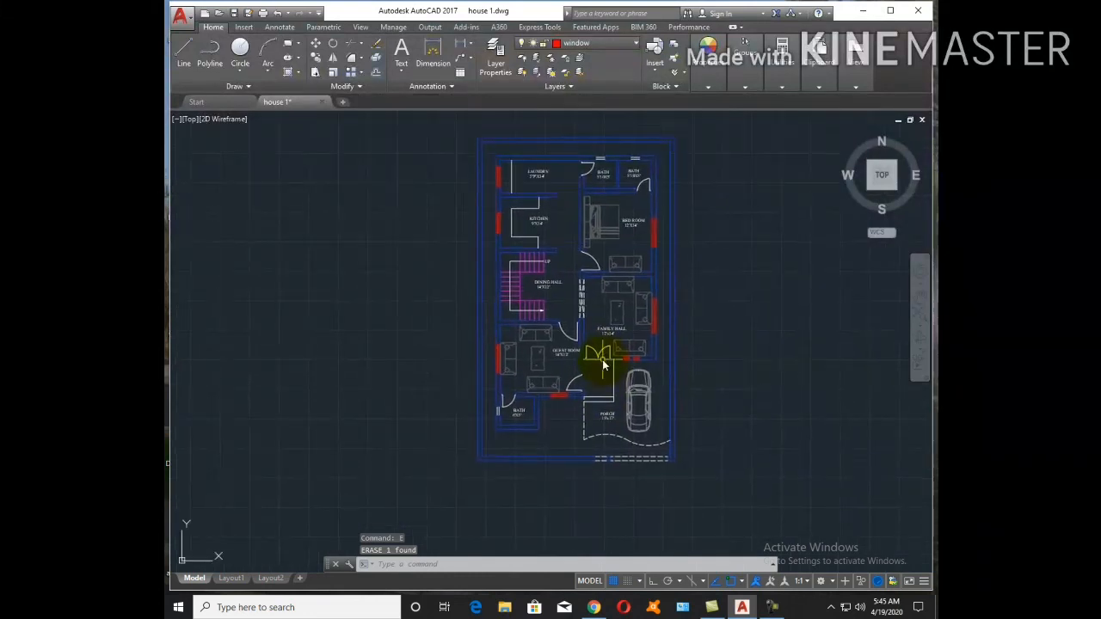
pyautogui.write('z')
pyautogui.press('Return')
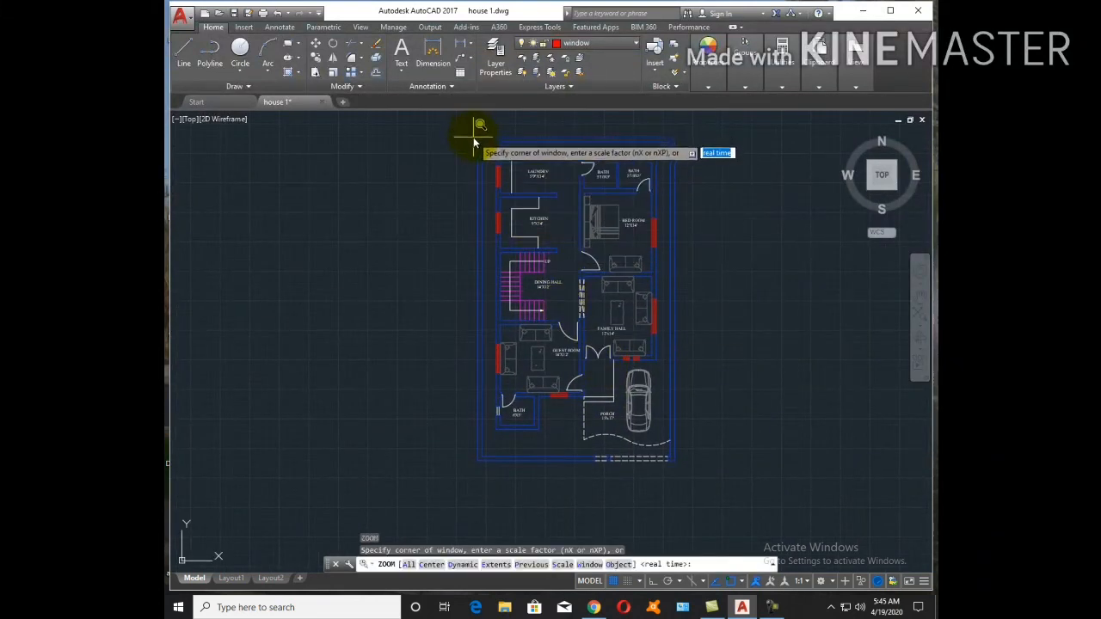
pyautogui.press('Escape')
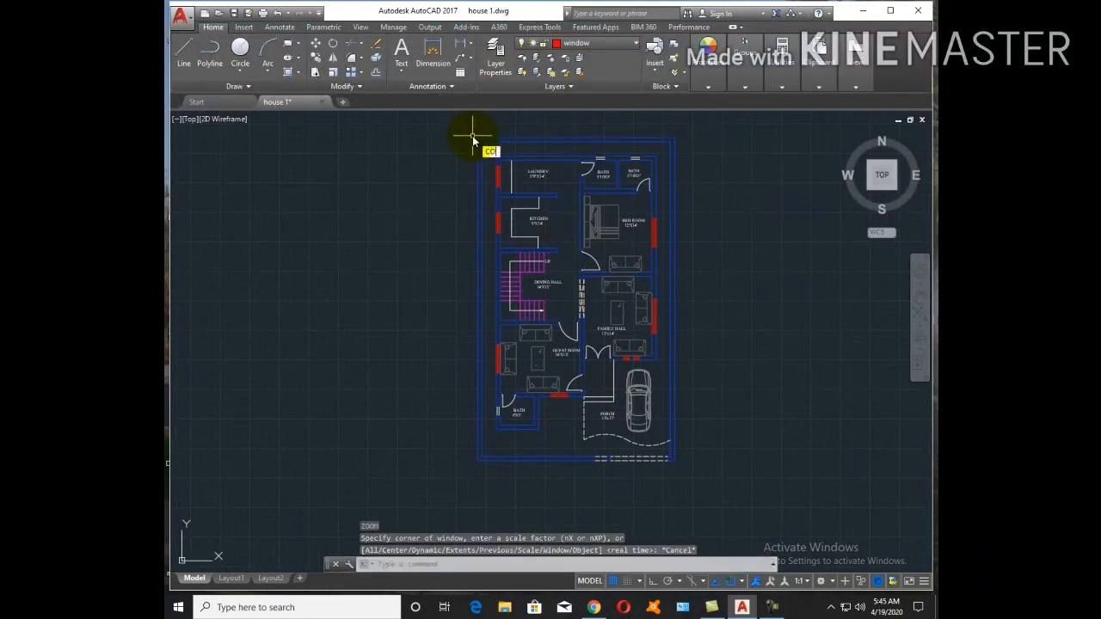
# Copy the LAUNDRY label and its size text to the empty area outside the boundary wall beside the bedroom
pyautogui.write('co')
pyautogui.press('Return')
pyautogui.scroll(3, 597, 170)
pyautogui.click(442, 181)
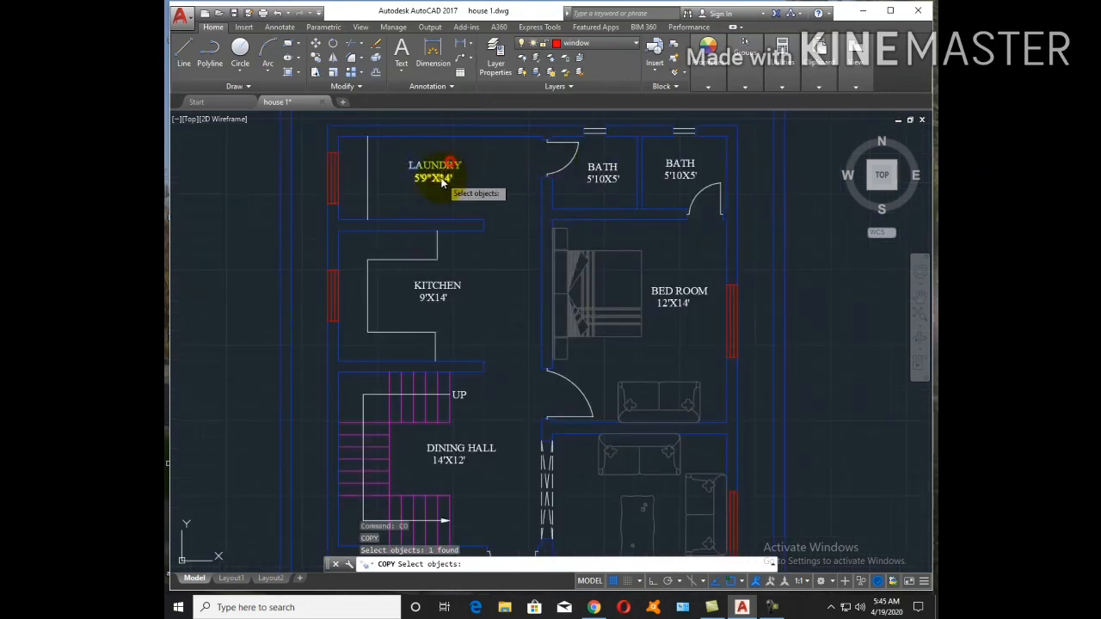
pyautogui.press('Return')
pyautogui.click(439, 193)
pyautogui.moveTo(844, 295); pyautogui.dragTo(634, 290, button='middle')
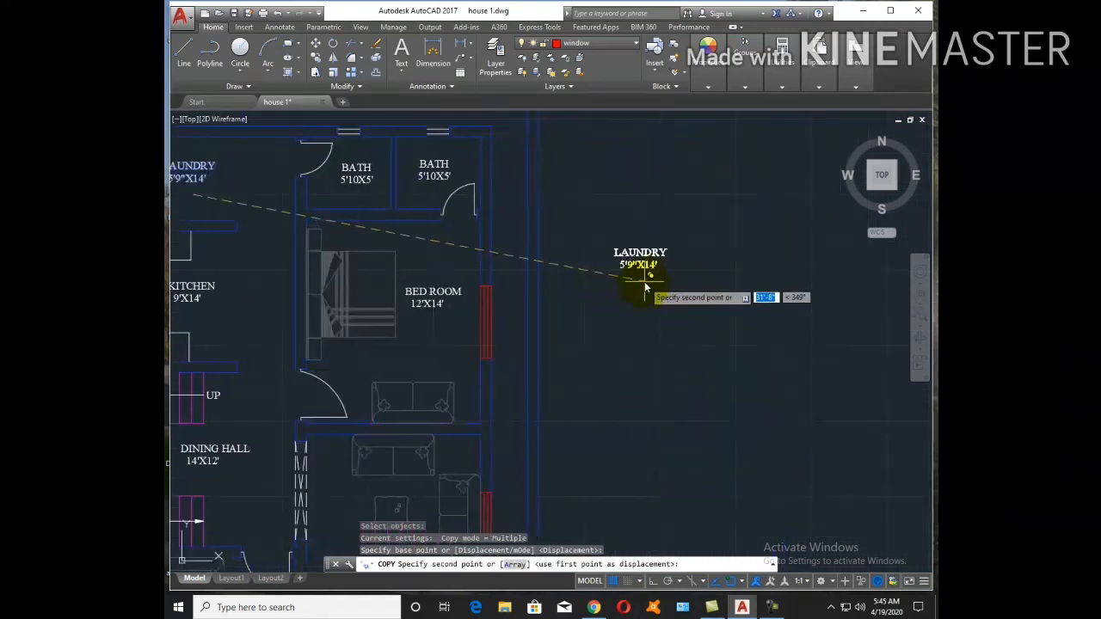
pyautogui.click(645, 287)
pyautogui.press('Escape')
pyautogui.press('Escape')
pyautogui.press('Escape')
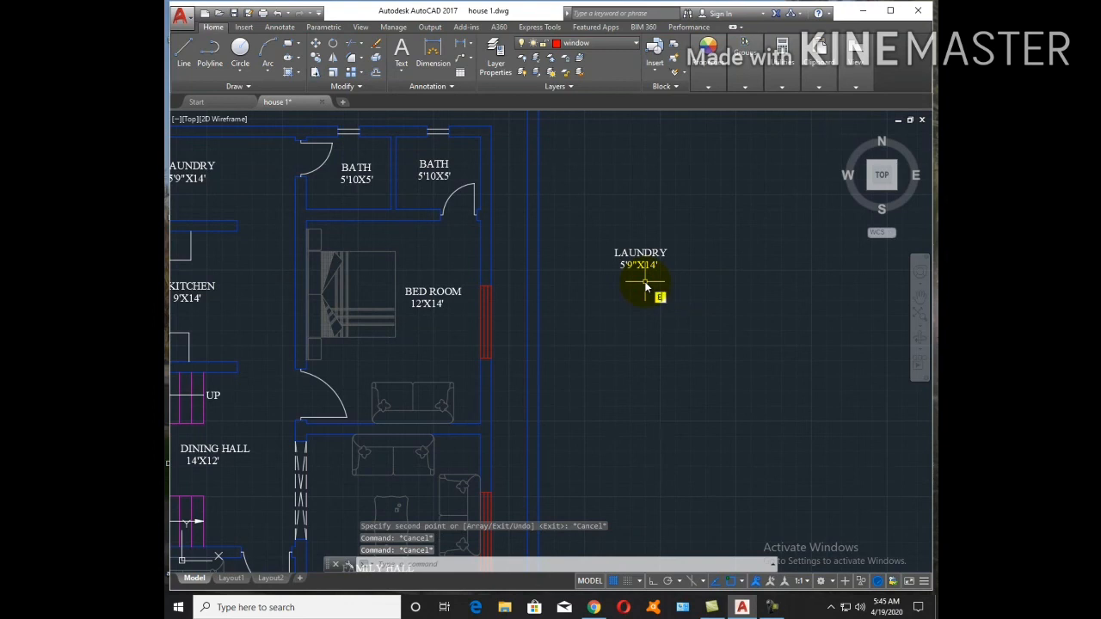
# Change the copied LAUNDRY label's text to OPEN PASSAGE
pyautogui.write('ed')
pyautogui.press('Return')
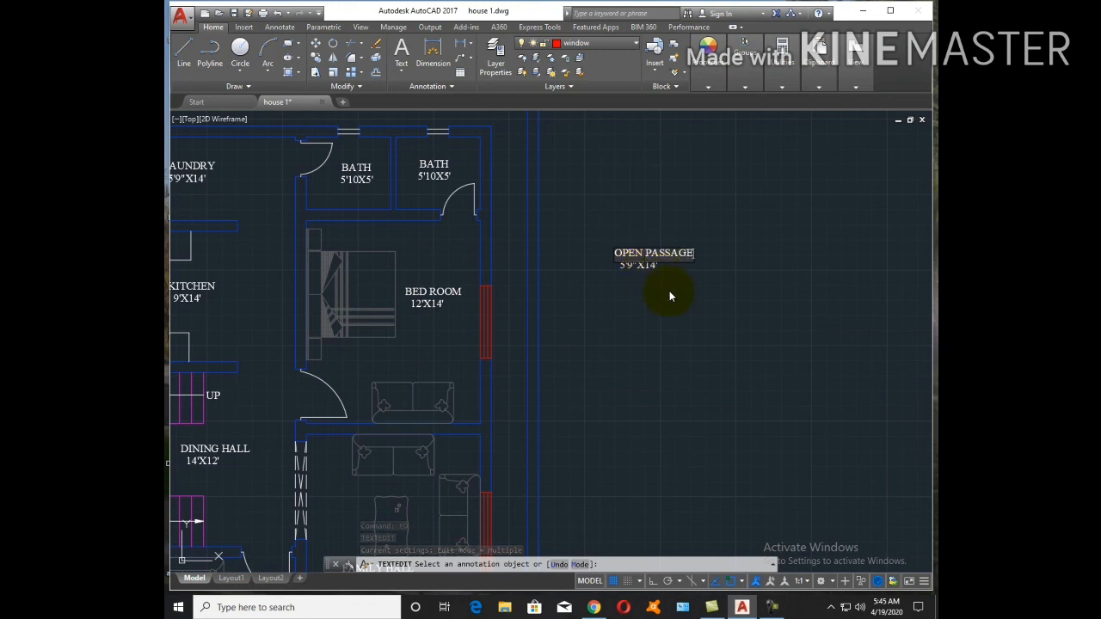
pyautogui.press('Escape')
# Change the size text under OPEN PASSAGE to 2'6"
pyautogui.doubleClick(641, 266)
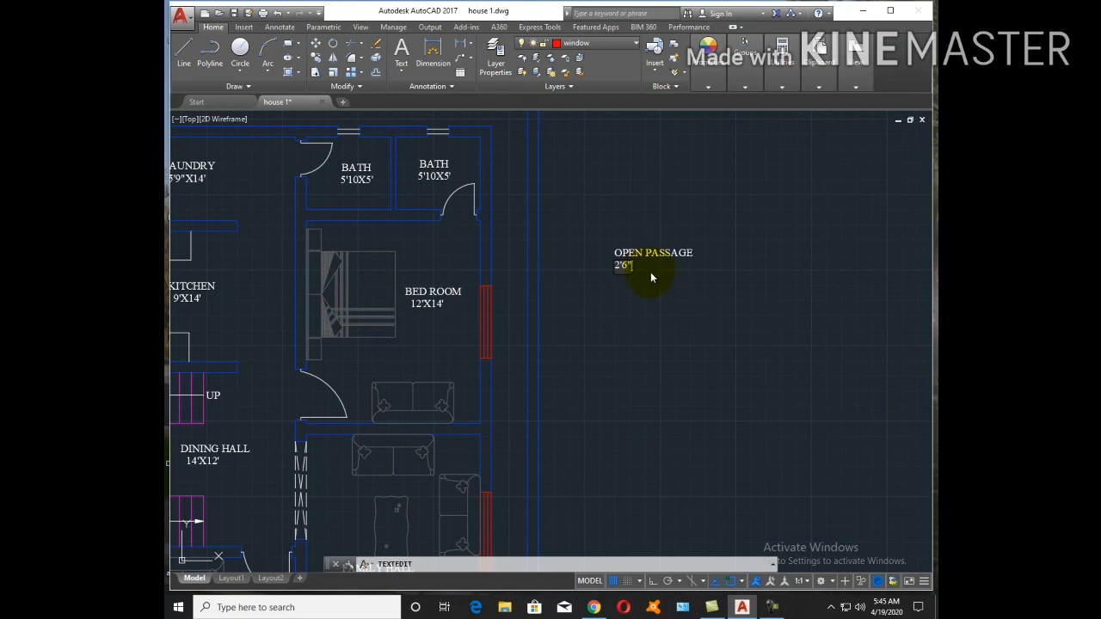
pyautogui.click(650, 272)
pyautogui.press('Escape')
# Erase the separate size text and put 2'6" in front of the OPEN PASSAGE label's text
pyautogui.click(622, 266)
pyautogui.press('Delete')
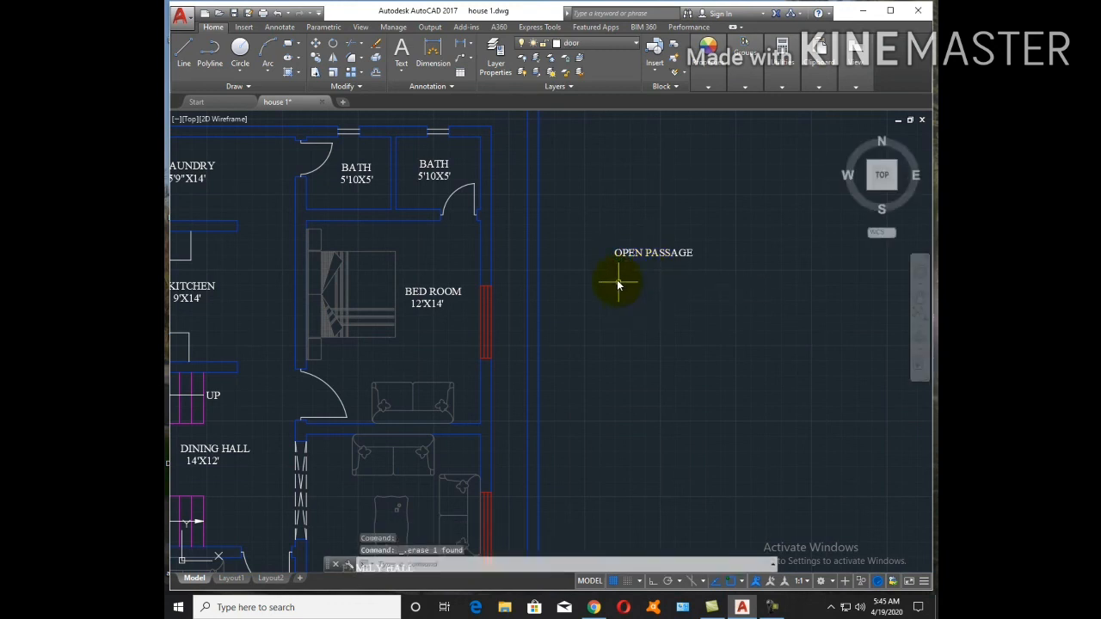
pyautogui.scroll(2, 624, 276)
pyautogui.click(633, 244)
pyautogui.press('Escape')
pyautogui.doubleClick(629, 240)
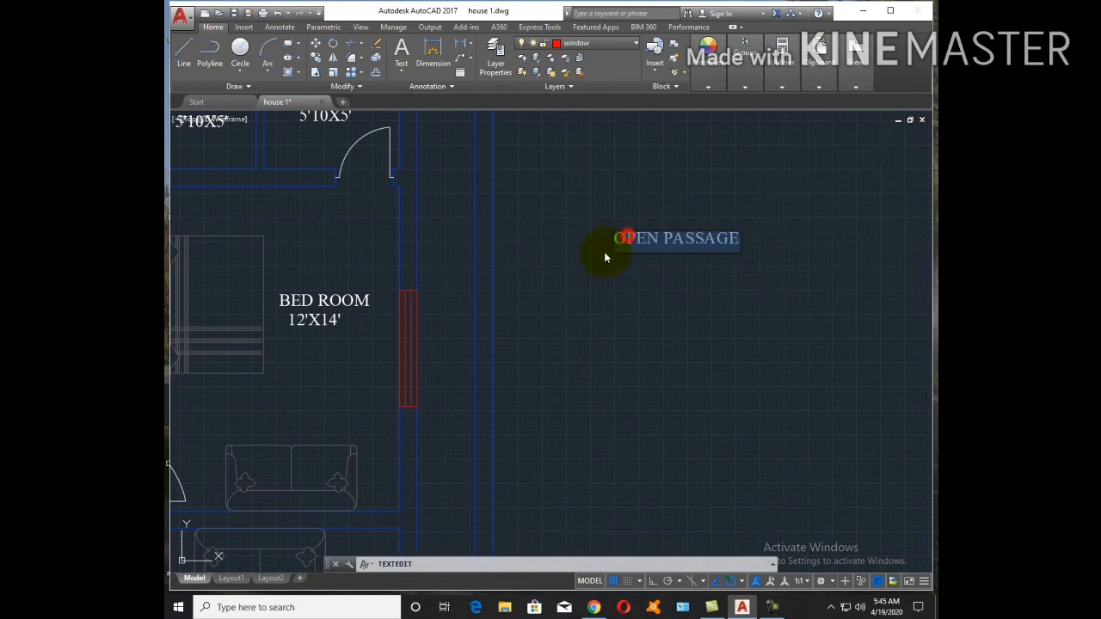
pyautogui.click(616, 245)
pyautogui.write("2'6")
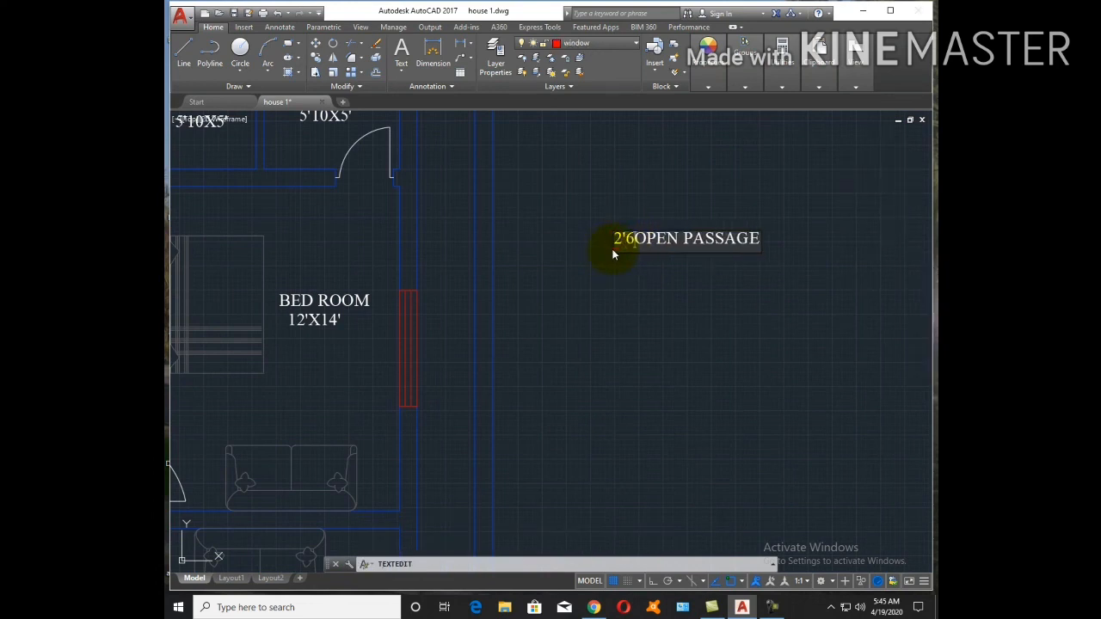
pyautogui.write('"')
pyautogui.click(676, 308)
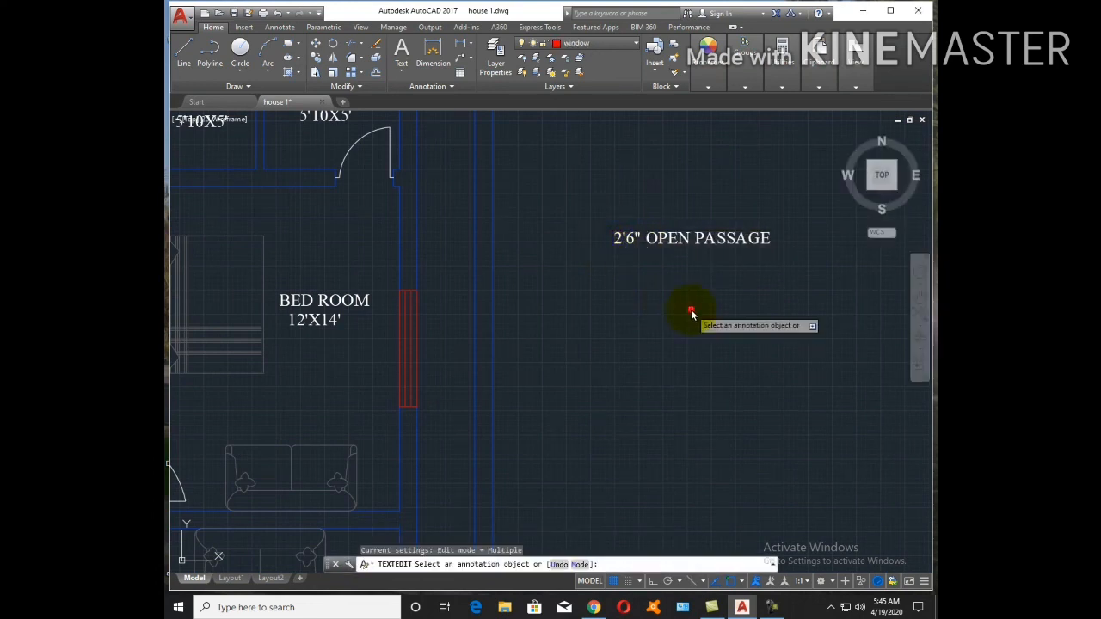
pyautogui.press('Escape')
# Copy the 2'6" OPEN PASSAGE label to the empty space below it
pyautogui.write('co')
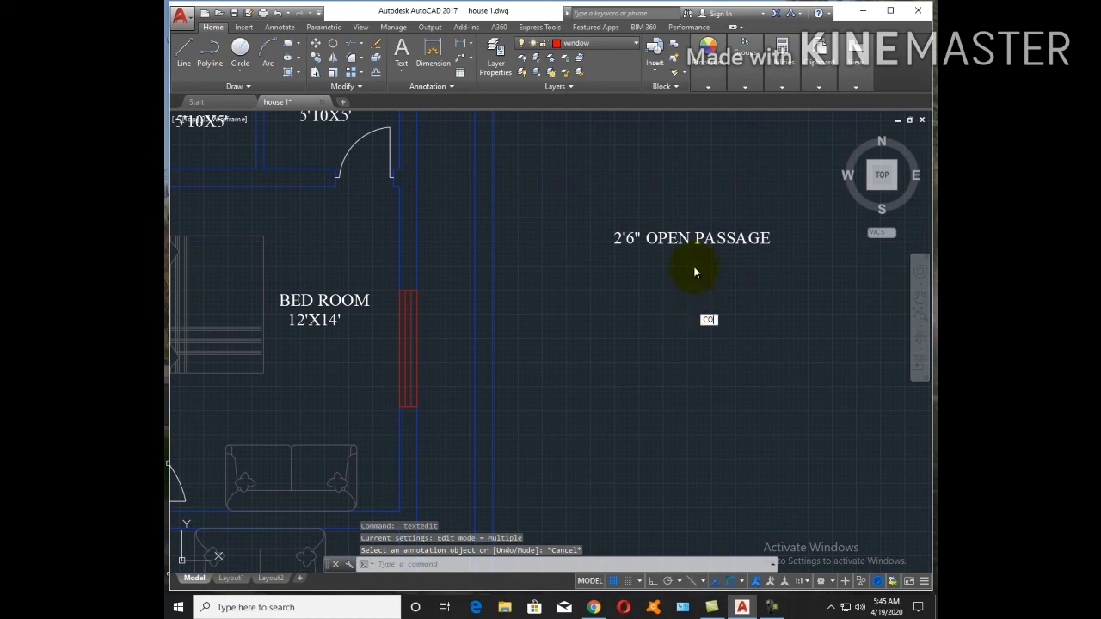
pyautogui.press('Return')
pyautogui.click(700, 240)
pyautogui.rightClick(688, 277)
pyautogui.click(684, 278)
pyautogui.click(698, 420)
pyautogui.press('Escape')
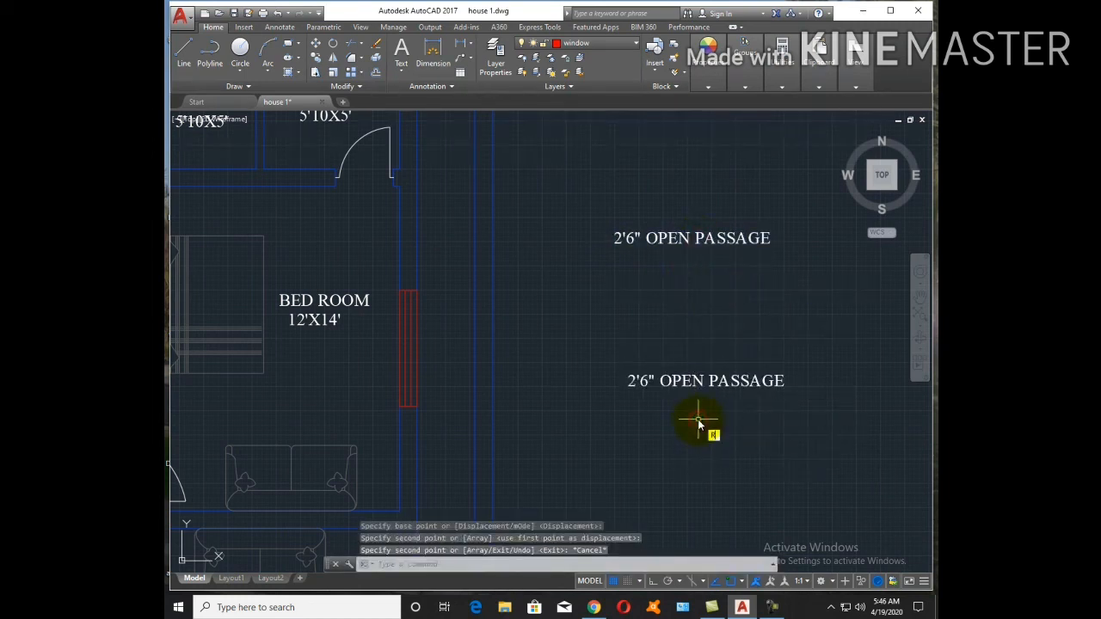
# Rotate the lower 2'6" OPEN PASSAGE label to vertical so that it reads upward
pyautogui.press('Return')
pyautogui.click(718, 427)
pyautogui.click(681, 363)
pyautogui.rightClick(698, 424)
pyautogui.click(698, 423)
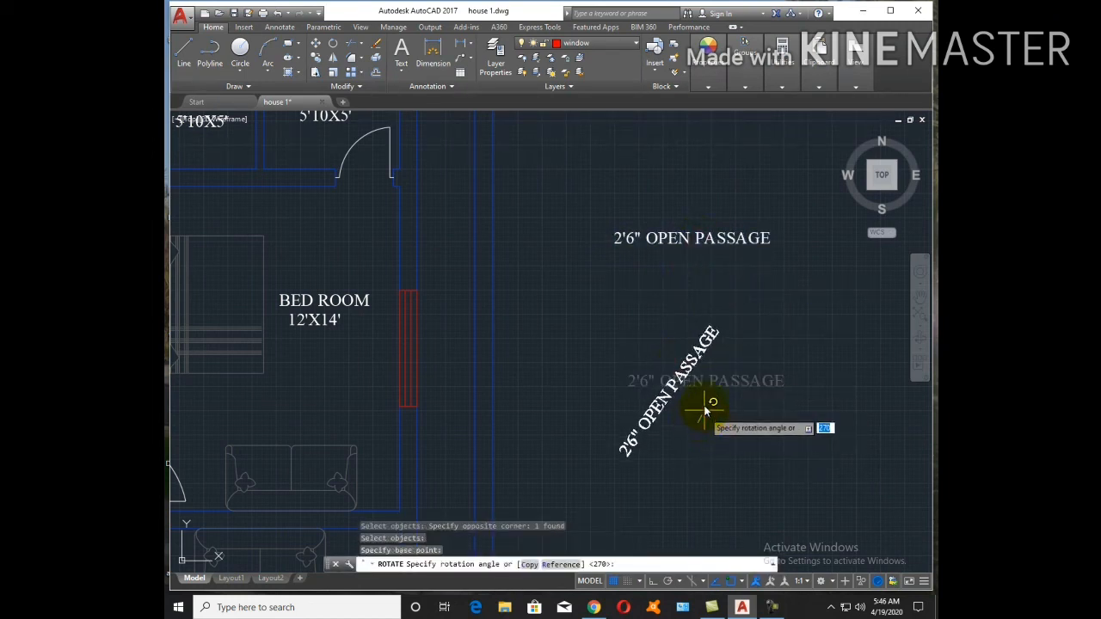
pyautogui.press('F8')
pyautogui.click(710, 326)
# Move the horizontal 2'6" OPEN PASSAGE label into the rear passage behind the laundry and bath
pyautogui.click(725, 294)
pyautogui.click(671, 204)
pyautogui.write('m')
pyautogui.press('Return')
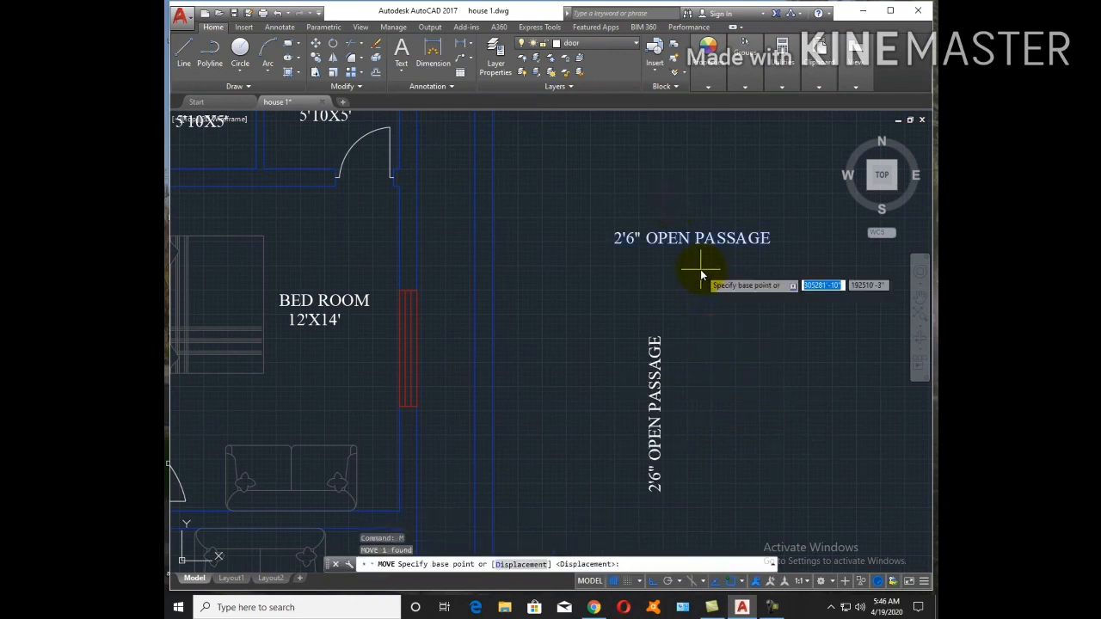
pyautogui.click(701, 269)
pyautogui.press('F8')
pyautogui.scroll(-5, 710, 301)
pyautogui.scroll(6, 584, 260)
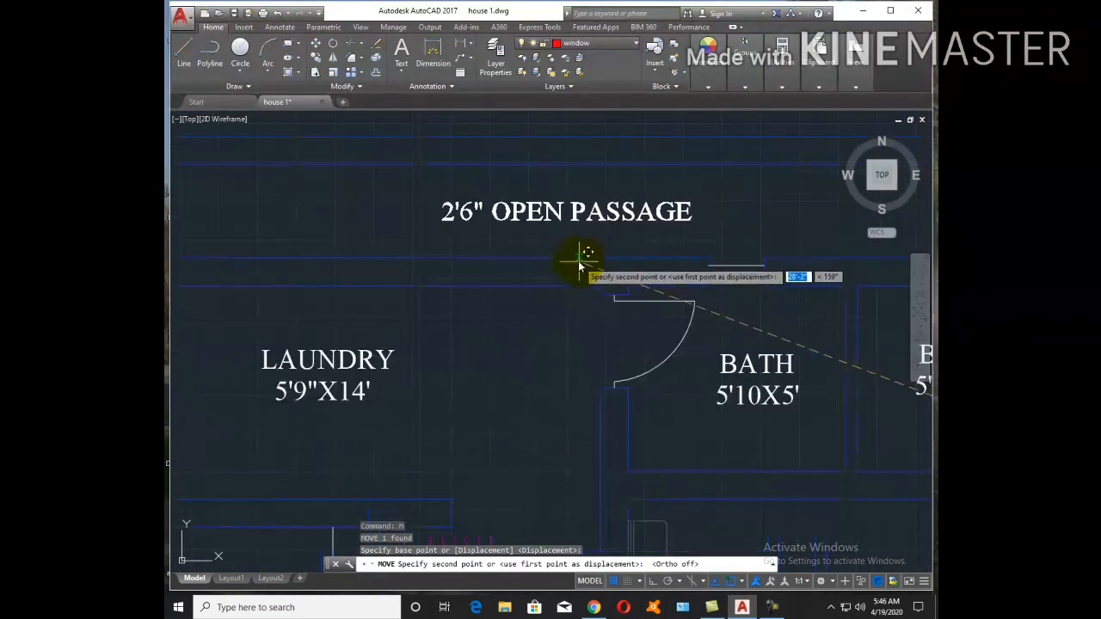
pyautogui.scroll(-5, 585, 274)
# Move the vertical 2'6" OPEN PASSAGE label into the side passage next to the bedroom and family hall
pyautogui.click(785, 387)
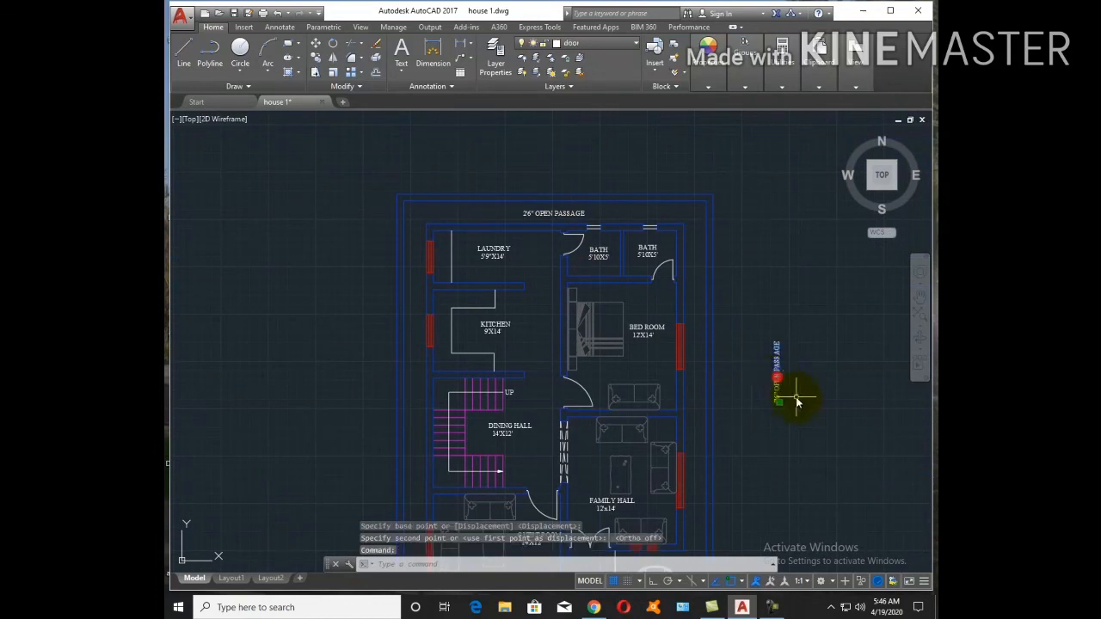
pyautogui.write('m')
pyautogui.press('Return')
pyautogui.click(832, 401)
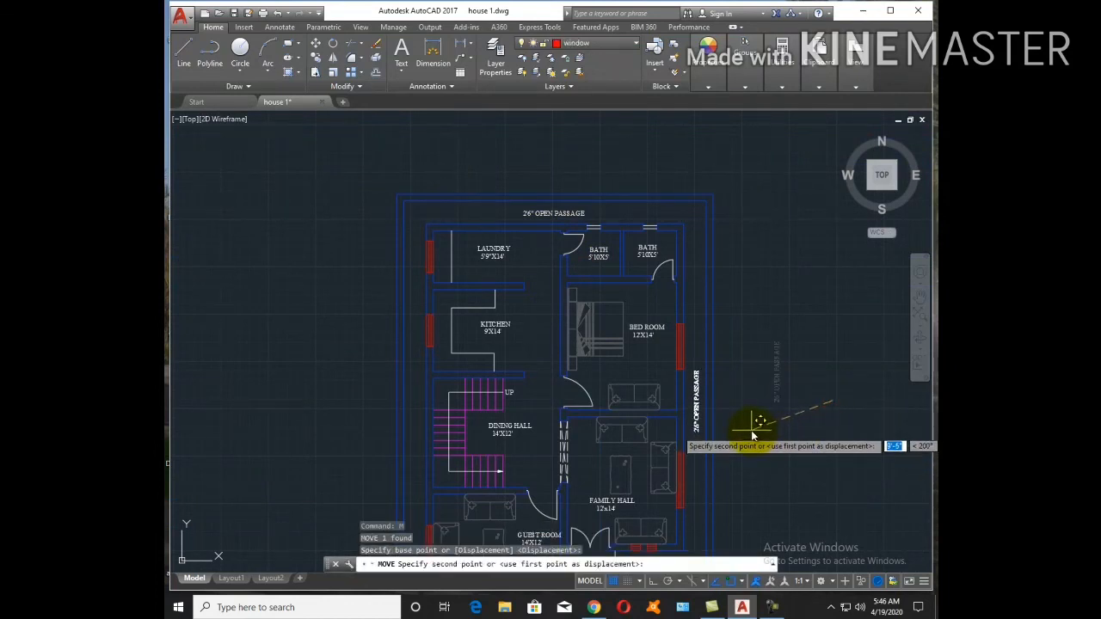
pyautogui.click(751, 434)
# Copy the vertical 2'6" OPEN PASSAGE label into the opposite side passage, beside the staircase
pyautogui.write('co')
pyautogui.press('Return')
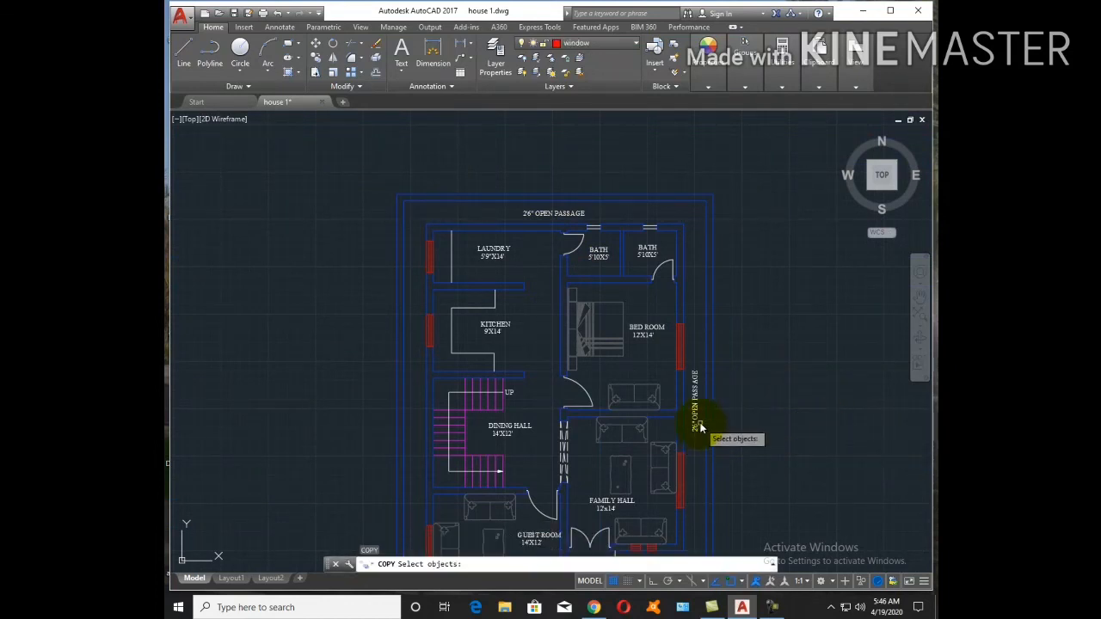
pyautogui.click(697, 423)
pyautogui.press('Return')
pyautogui.click(696, 444)
pyautogui.moveTo(418, 455); pyautogui.dragTo(627, 319, button='middle')
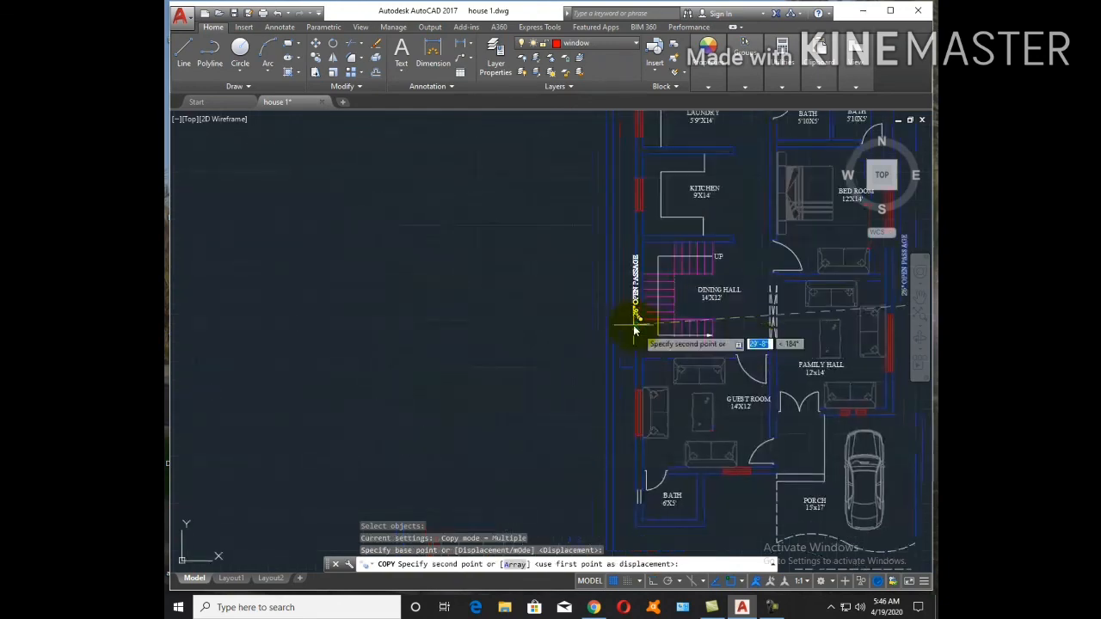
pyautogui.click(625, 286)
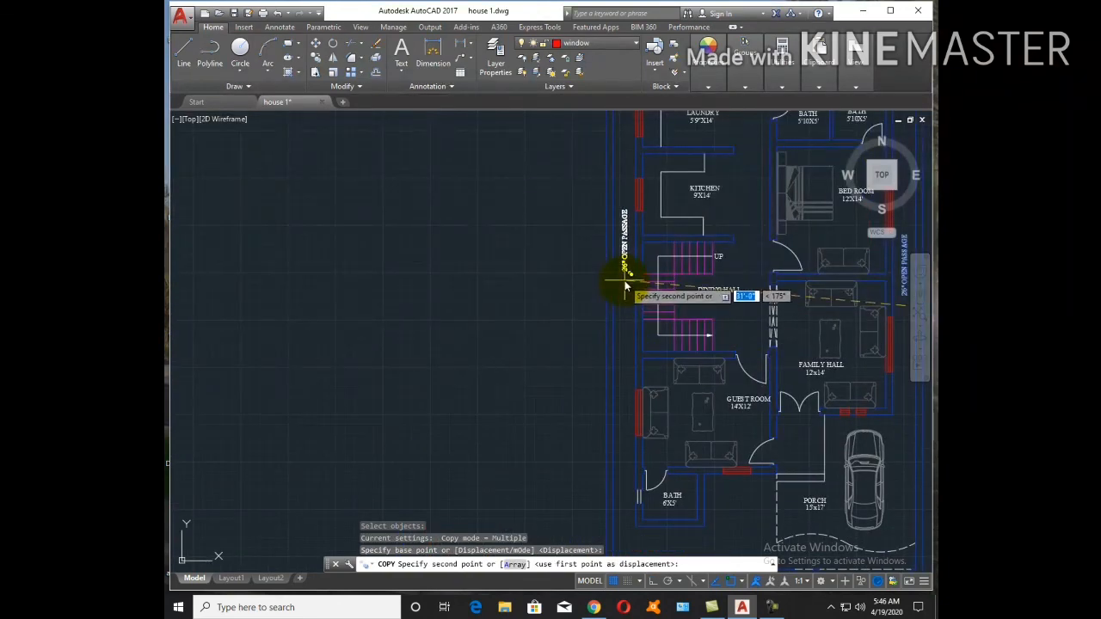
pyautogui.press('Escape')
# Erase the leftover furniture and plant symbols lying outside the house plan
pyautogui.scroll(-5, 622, 278)
pyautogui.scroll(2, 672, 294)
pyautogui.moveTo(671, 293); pyautogui.dragTo(602, 348, button='middle')
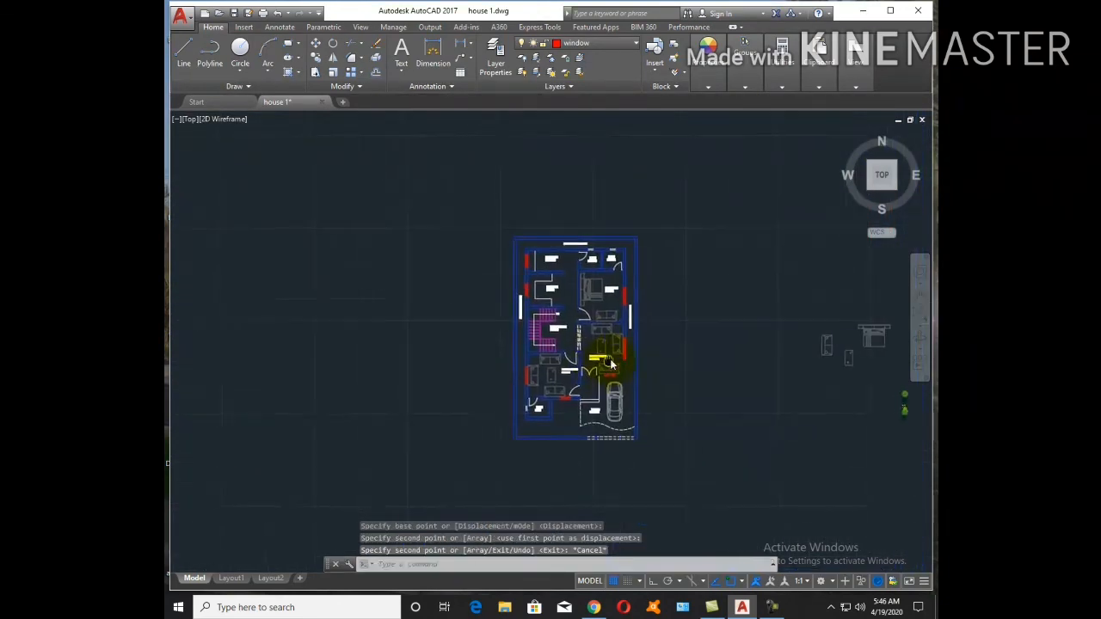
pyautogui.scroll(-2, 594, 346)
pyautogui.click(860, 424)
pyautogui.click(699, 294)
pyautogui.press('Delete')
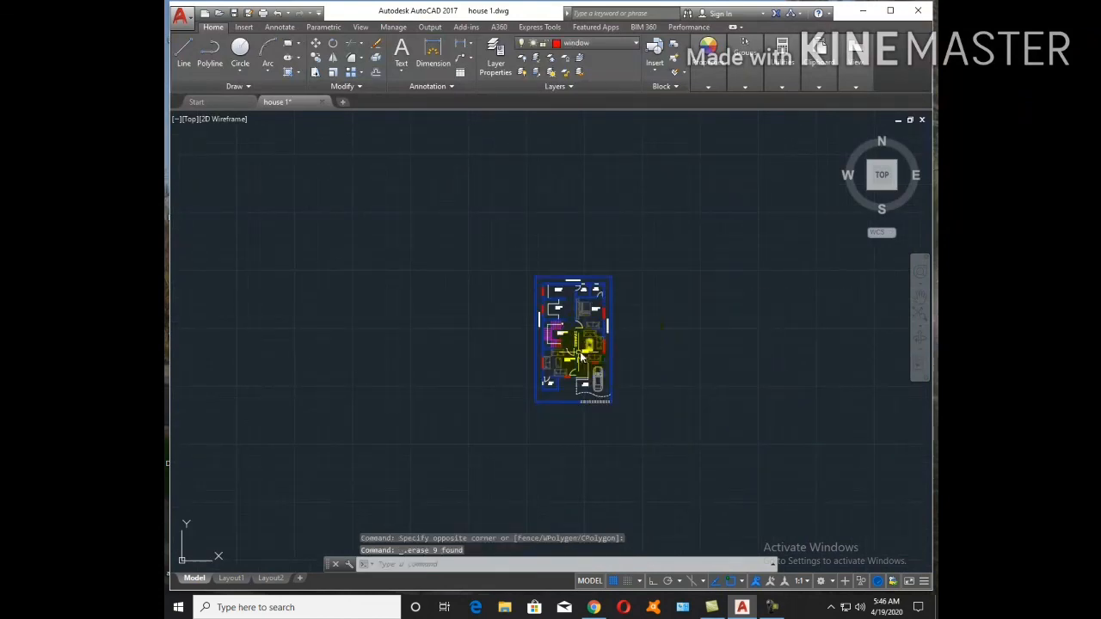
# Zoom to a window around the whole house plan to review the finished layout
pyautogui.scroll(5, 568, 361)
pyautogui.scroll(-5, 614, 325)
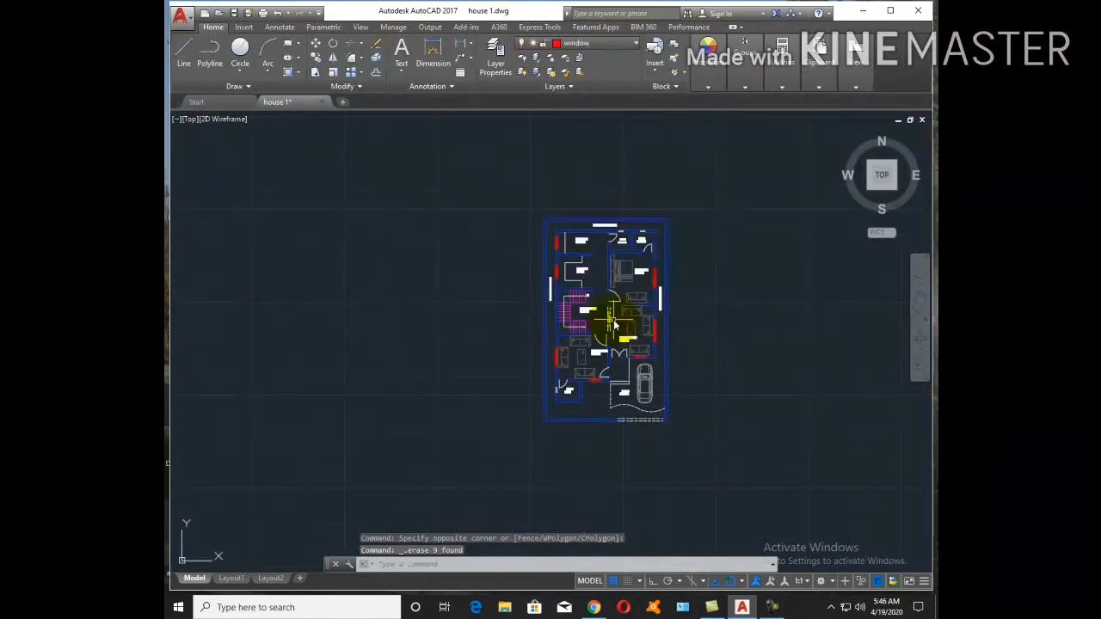
pyautogui.write('z')
pyautogui.press('Return')
pyautogui.click(538, 214)
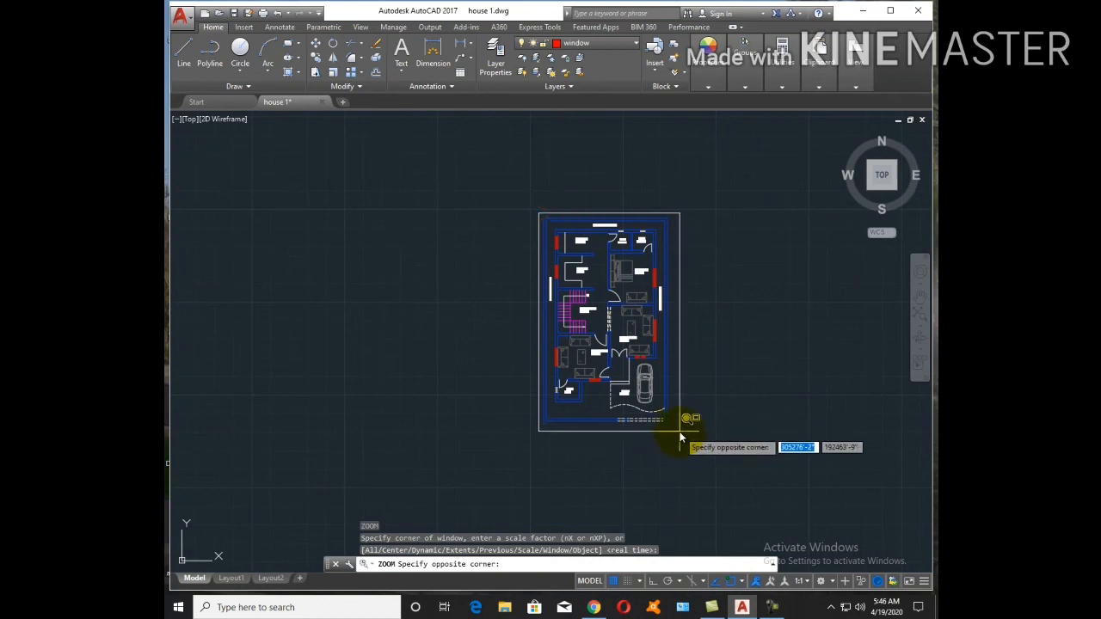
pyautogui.click(680, 423)
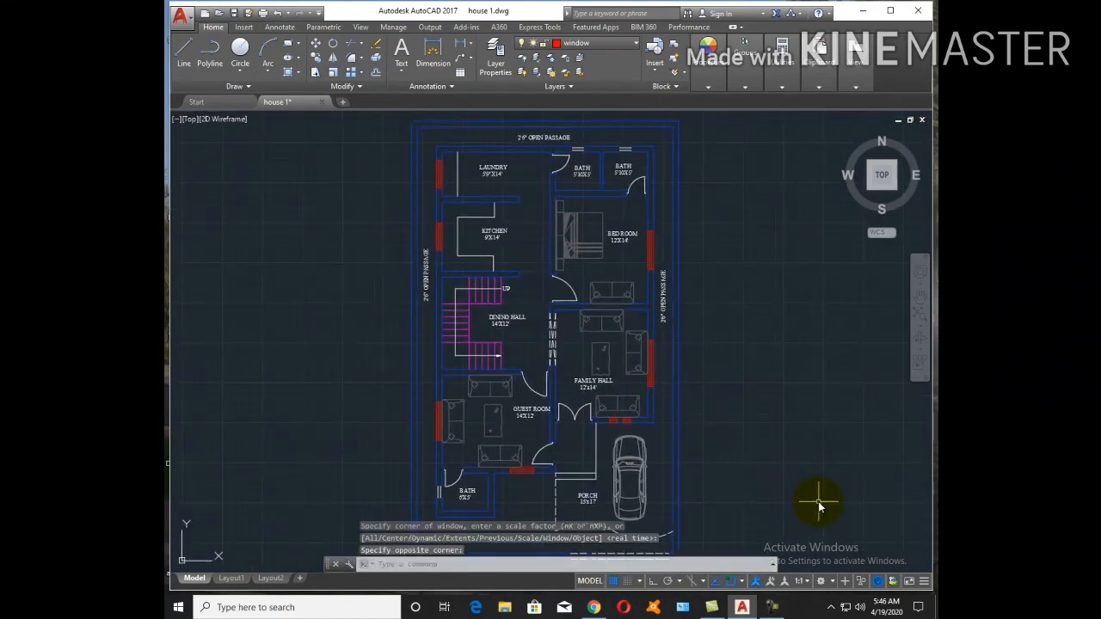
pyautogui.moveTo(805, 465); pyautogui.dragTo(804, 457, button='middle')
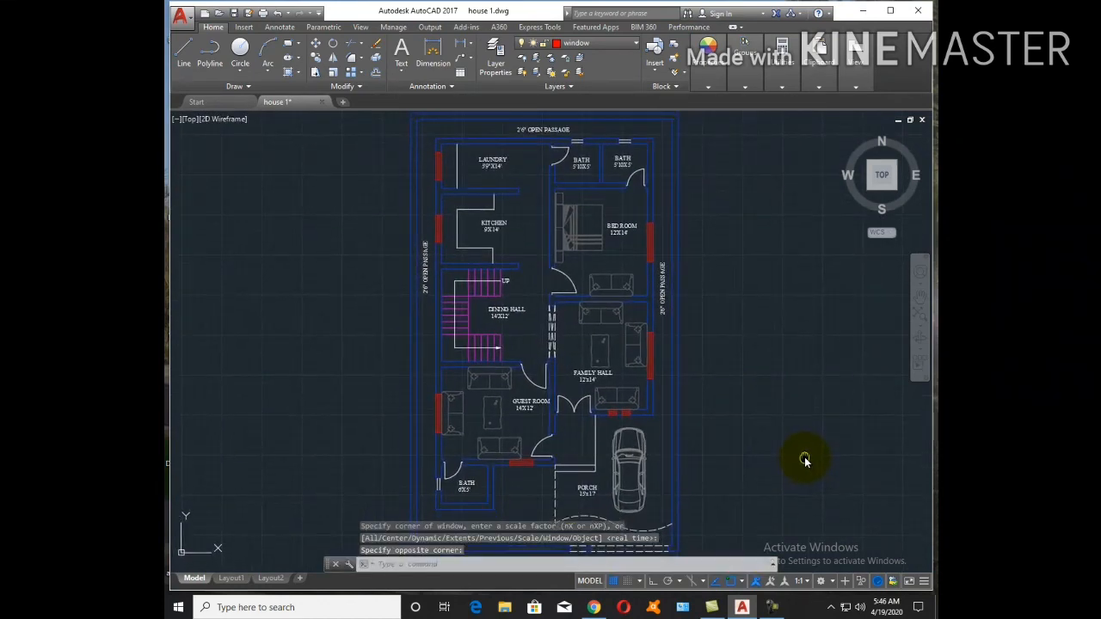